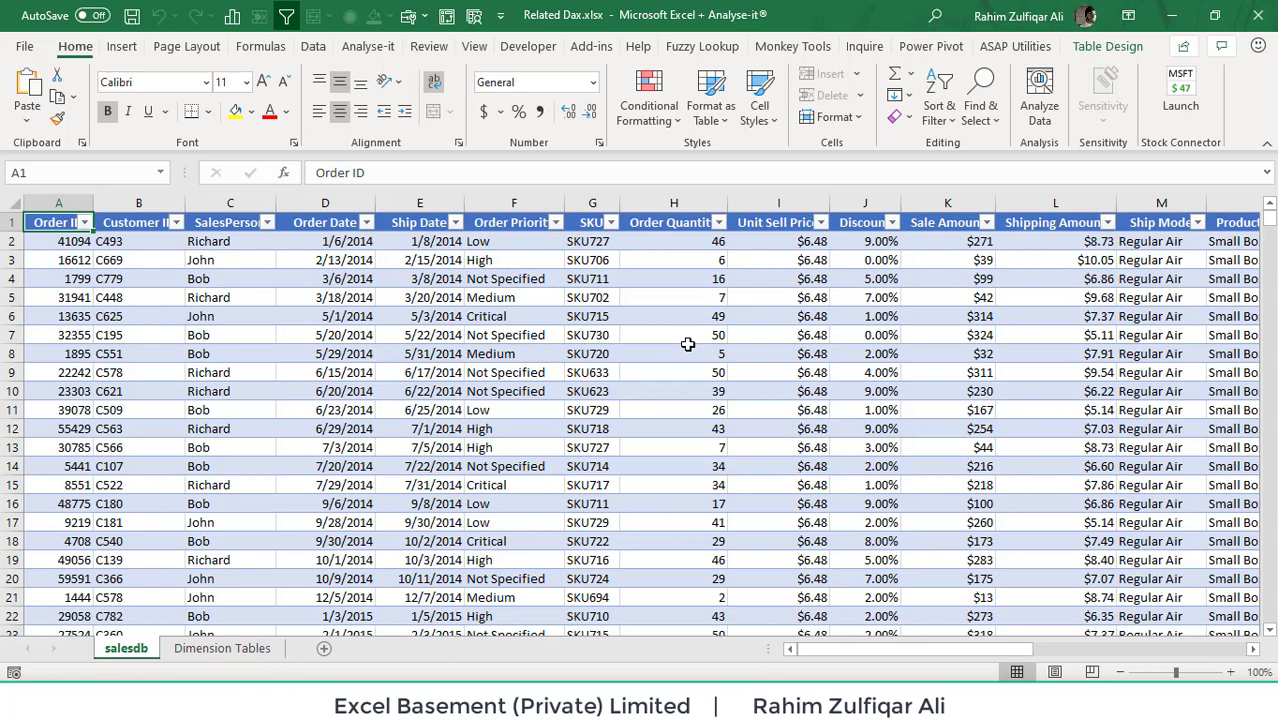
Compare the salesdb and Dimension Tables sheets, then look over the Customer ID column in salesdb
{"action": "key", "text": "ctrl+Page_Down"}
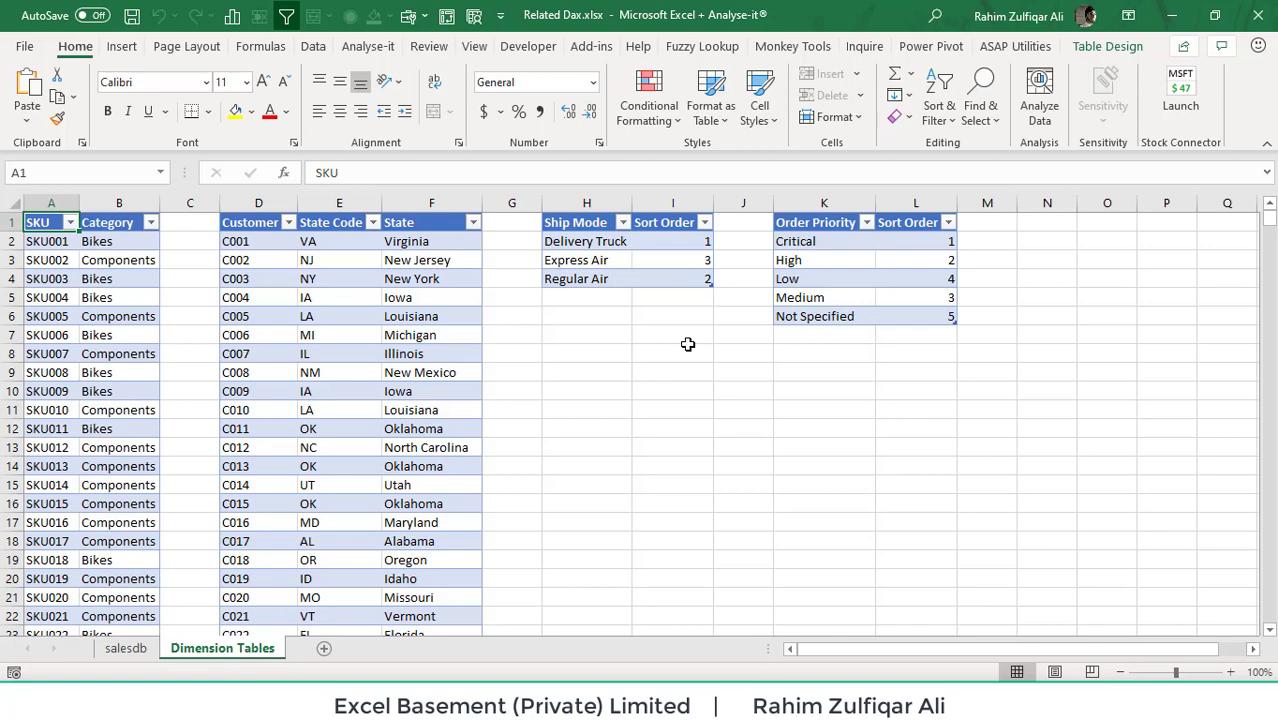
{"action": "key", "text": "ctrl+Page_Up"}
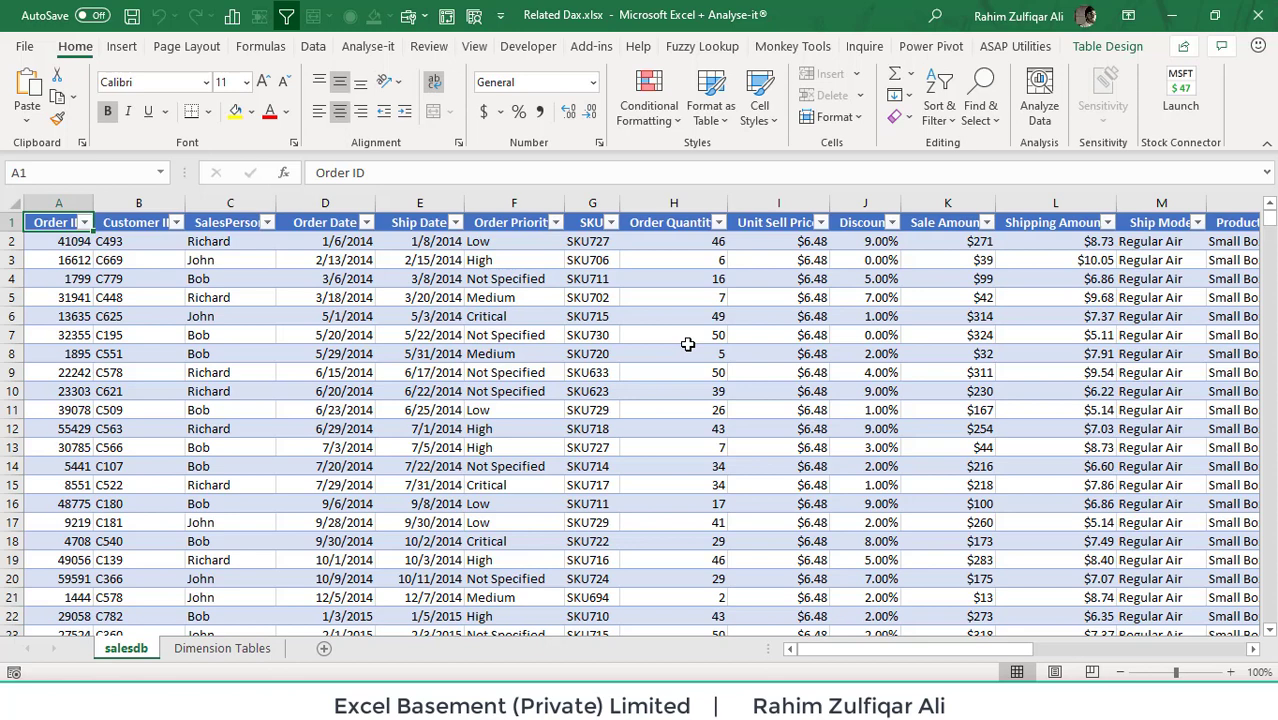
{"action": "key", "text": "ctrl+Page_Down"}
{"action": "key", "text": "ctrl+Page_Up"}
{"action": "key", "text": "Right"}
{"action": "key", "text": "Right"}
{"action": "key", "text": "Left"}
{"action": "key", "text": "Down"}
{"action": "key", "text": "Down"}
{"action": "key", "text": "Down"}
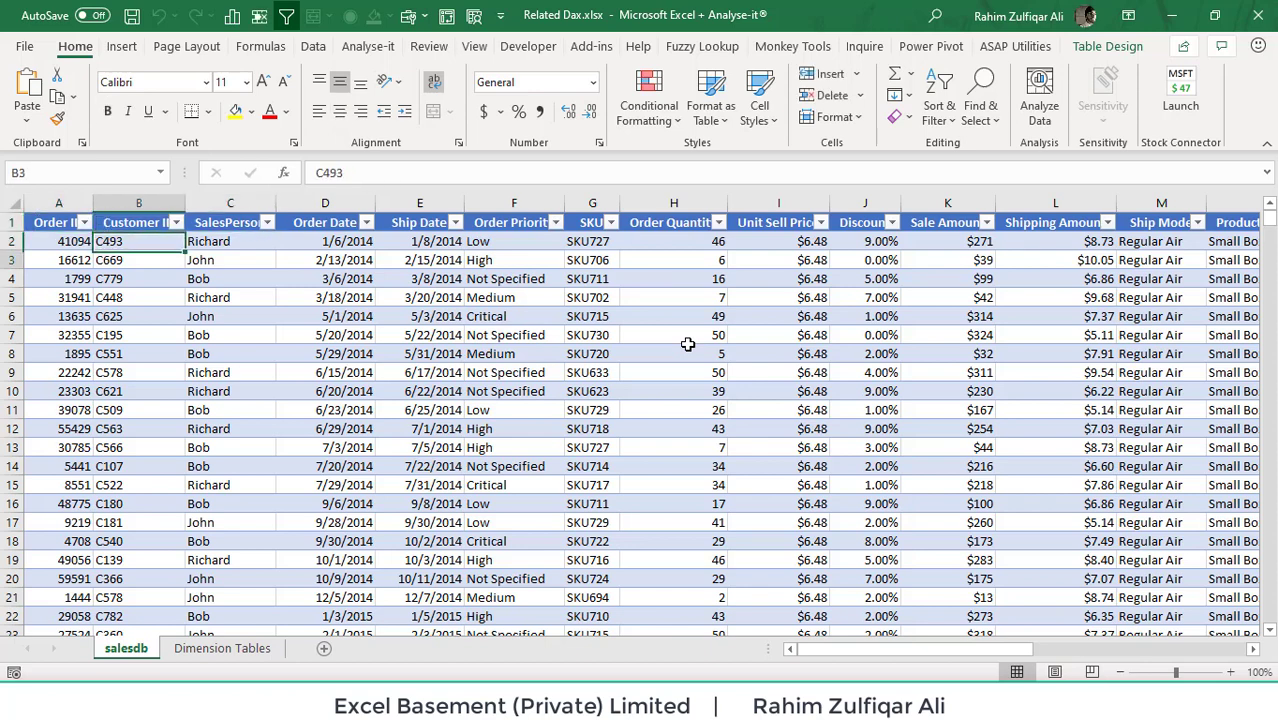
Insert a blank table column between Customer ID and SalesPerson in the salesdb sheet
{"action": "key", "text": "Up"}
{"action": "key", "text": "Up"}
{"action": "key", "text": "Up"}
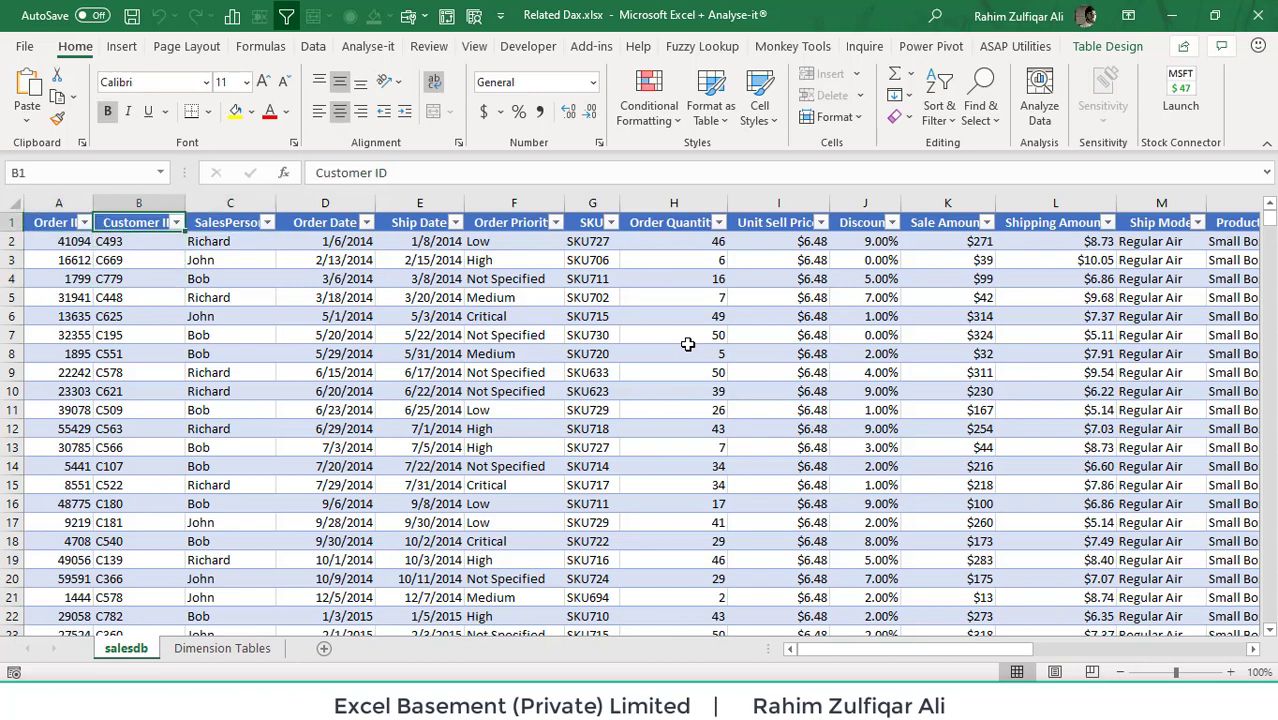
{"action": "key", "text": "Right"}
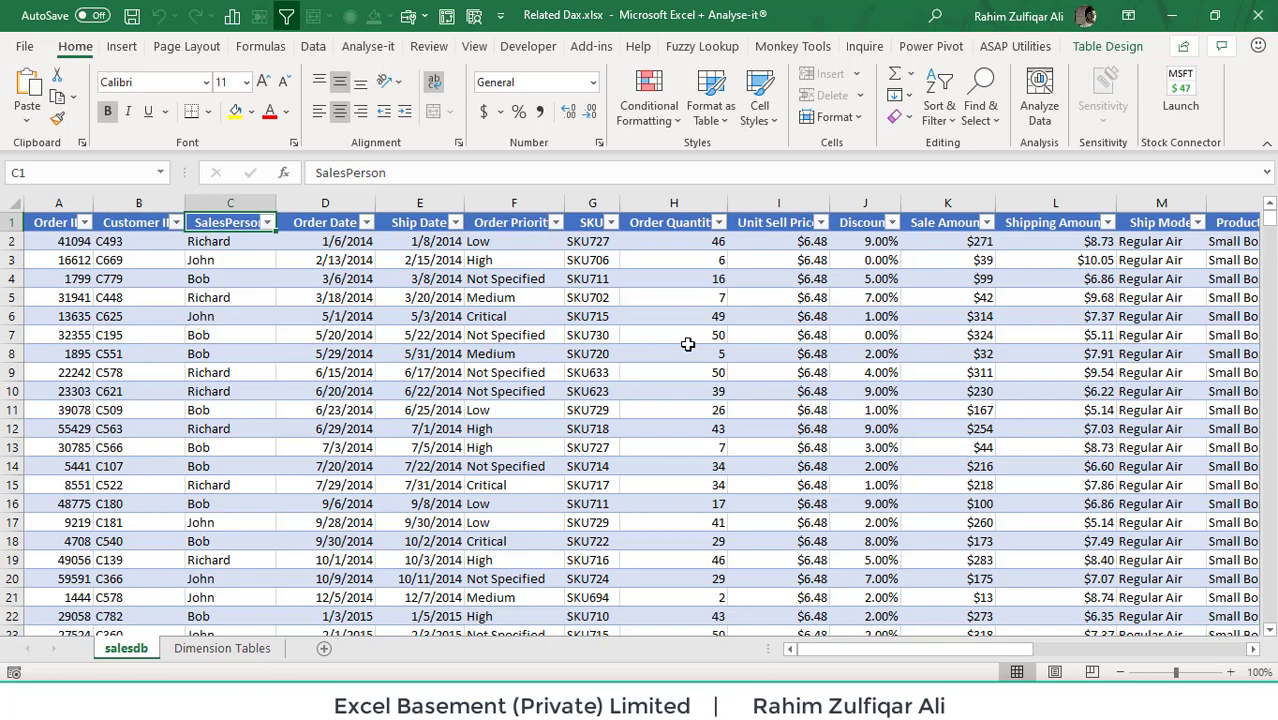
{"action": "key", "text": "ctrl+plus"}
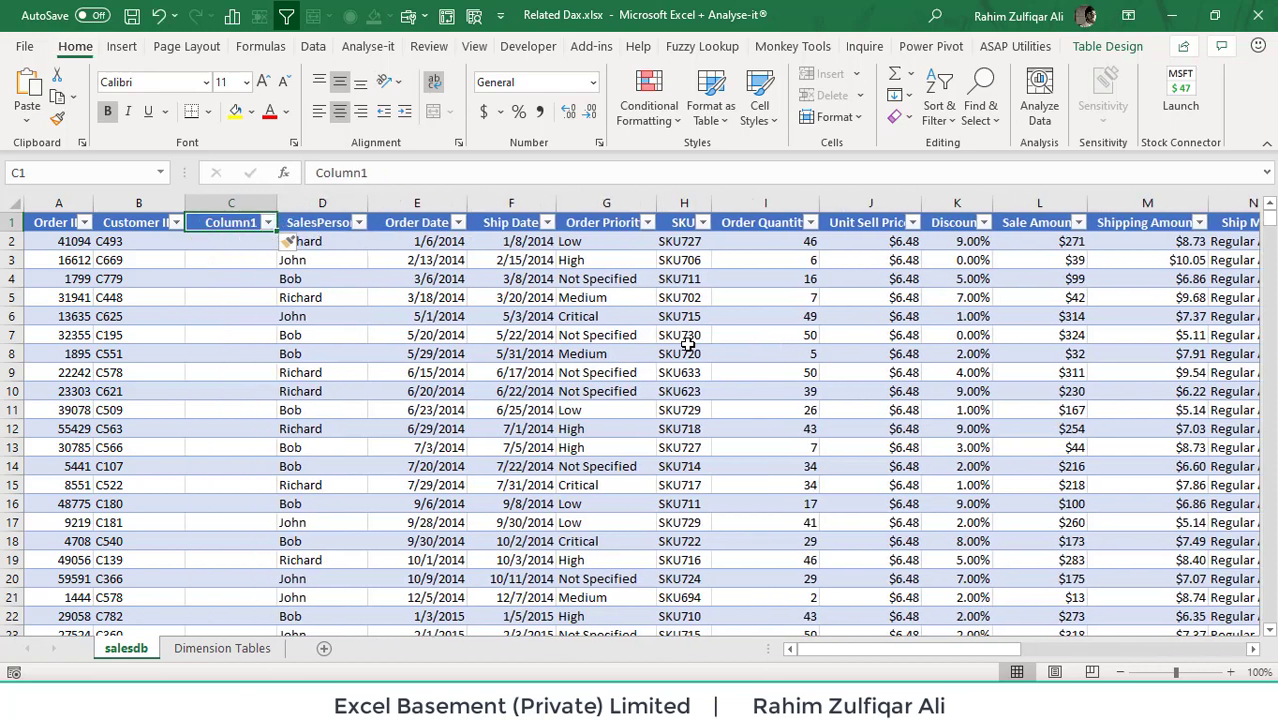
Examine the salesdb table's columns across row 2, through to the order date month fields, and return to the first column
{"action": "key", "text": "Left"}
{"action": "key", "text": "Down"}
{"action": "key", "text": "Right"}
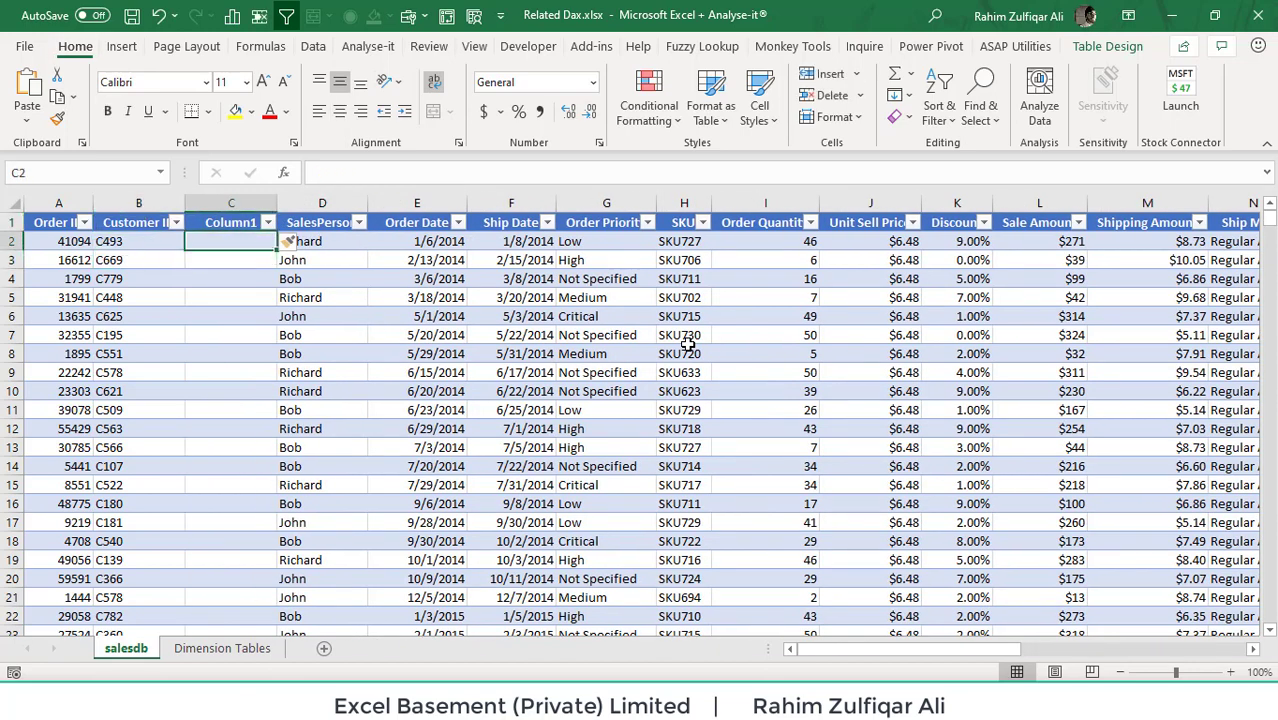
{"action": "key", "text": "Right"}
{"action": "key", "text": "Right"}
{"action": "key", "text": "Right"}
{"action": "key", "text": "Right"}
{"action": "key", "text": "Right"}
{"action": "key", "text": "Right"}
{"action": "key", "text": "Right"}
{"action": "key", "text": "Right"}
{"action": "key", "text": "Right"}
{"action": "key", "text": "Right"}
{"action": "key", "text": "Right"}
{"action": "key", "text": "Right"}
{"action": "key", "text": "Right"}
{"action": "key", "text": "Right"}
{"action": "key", "text": "Right"}
{"action": "key", "text": "Right"}
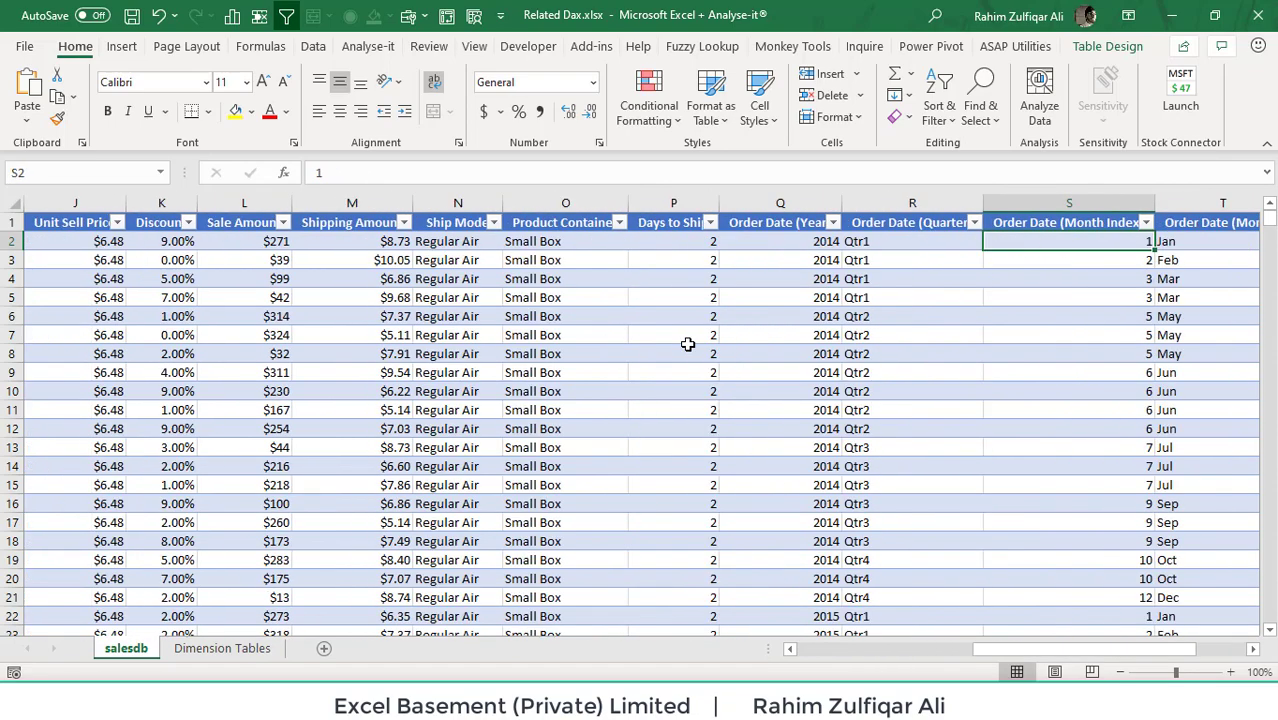
{"action": "key", "text": "Right"}
{"action": "key", "text": "Right"}
{"action": "key", "text": "ctrl+Left"}
{"action": "key", "text": "ctrl+Left"}
{"action": "key", "text": "ctrl+Left"}
{"action": "key", "text": "ctrl+Left"}
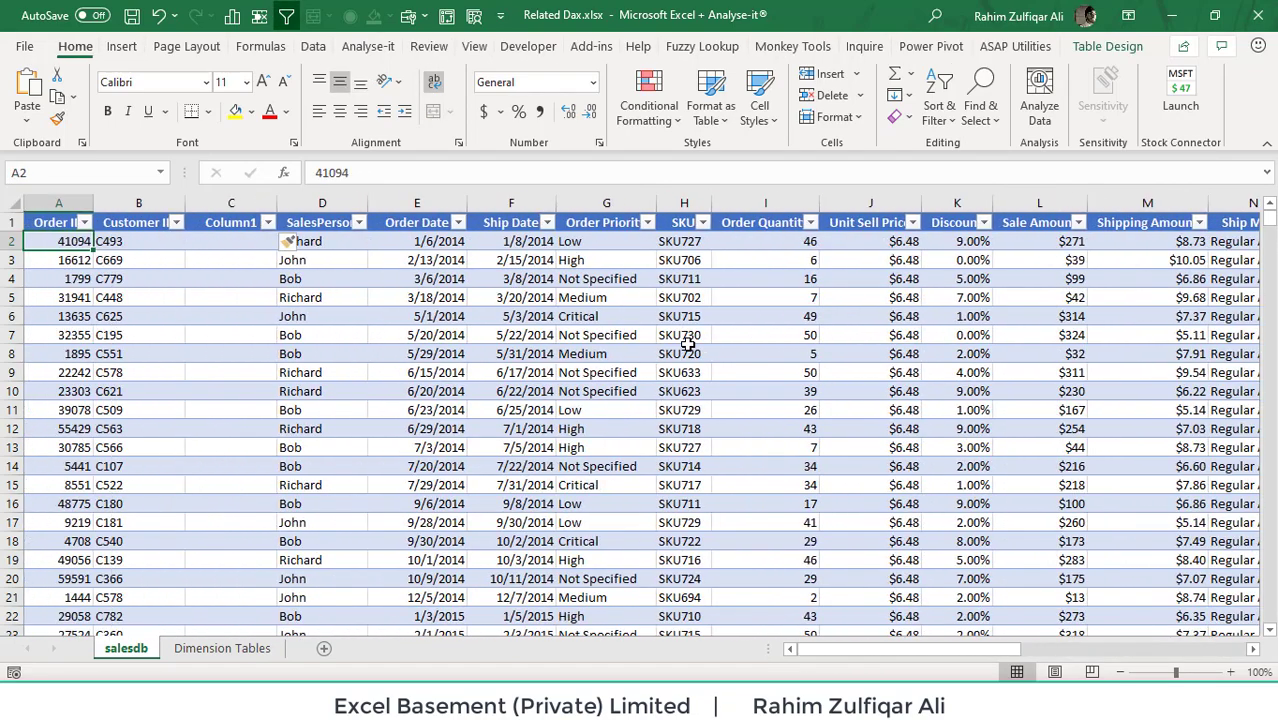
Examine the Customer, State Code and State columns of the customer table on the Dimension Tables sheet
{"action": "key", "text": "ctrl+Page_Down"}
{"action": "key", "text": "Right"}
{"action": "key", "text": "Right"}
{"action": "key", "text": "Right"}
{"action": "key", "text": "Right"}
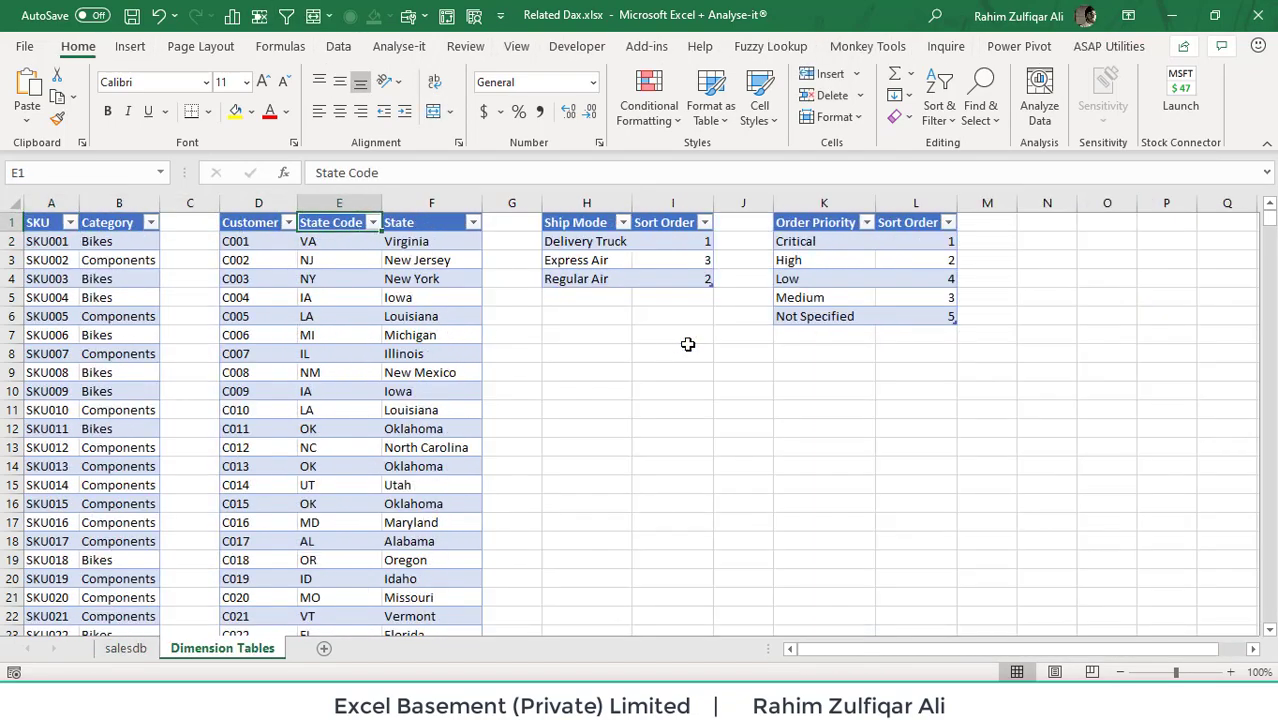
{"action": "key", "text": "Down"}
{"action": "key", "text": "Left"}
{"action": "key", "text": "Up"}
{"action": "key", "text": "Right"}
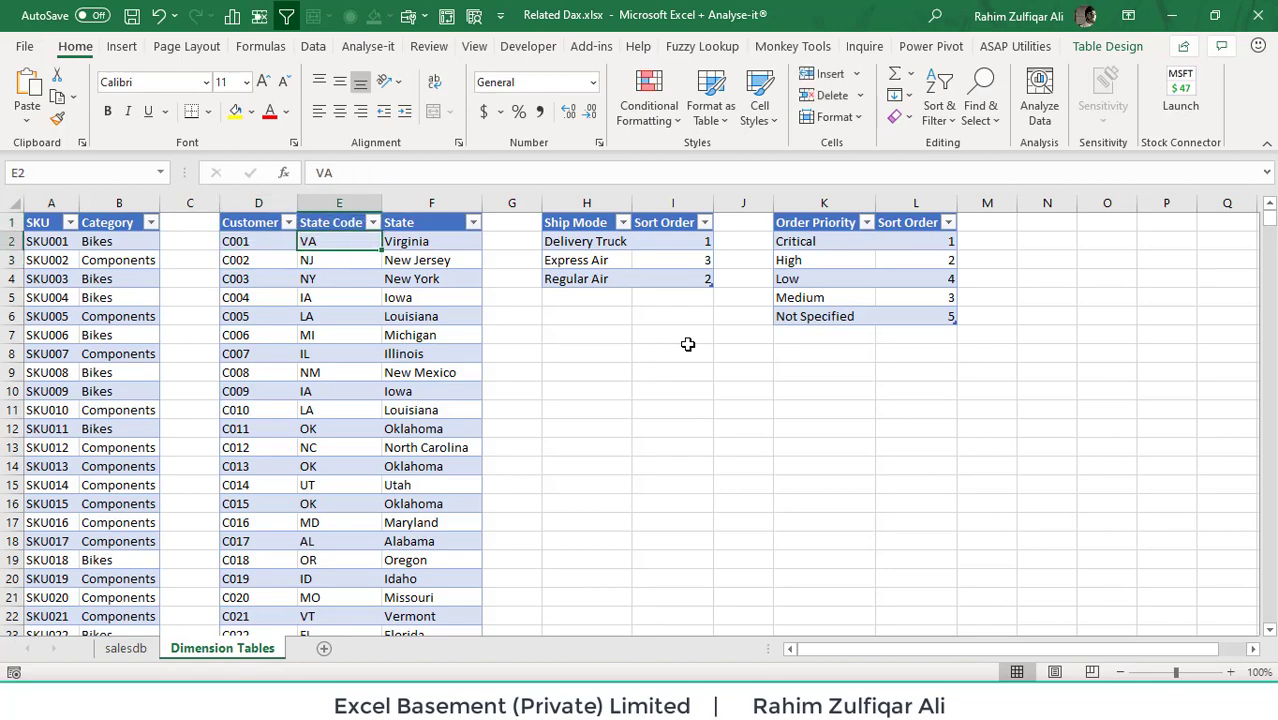
{"action": "key", "text": "Left"}
{"action": "key", "text": "ctrl+Down"}
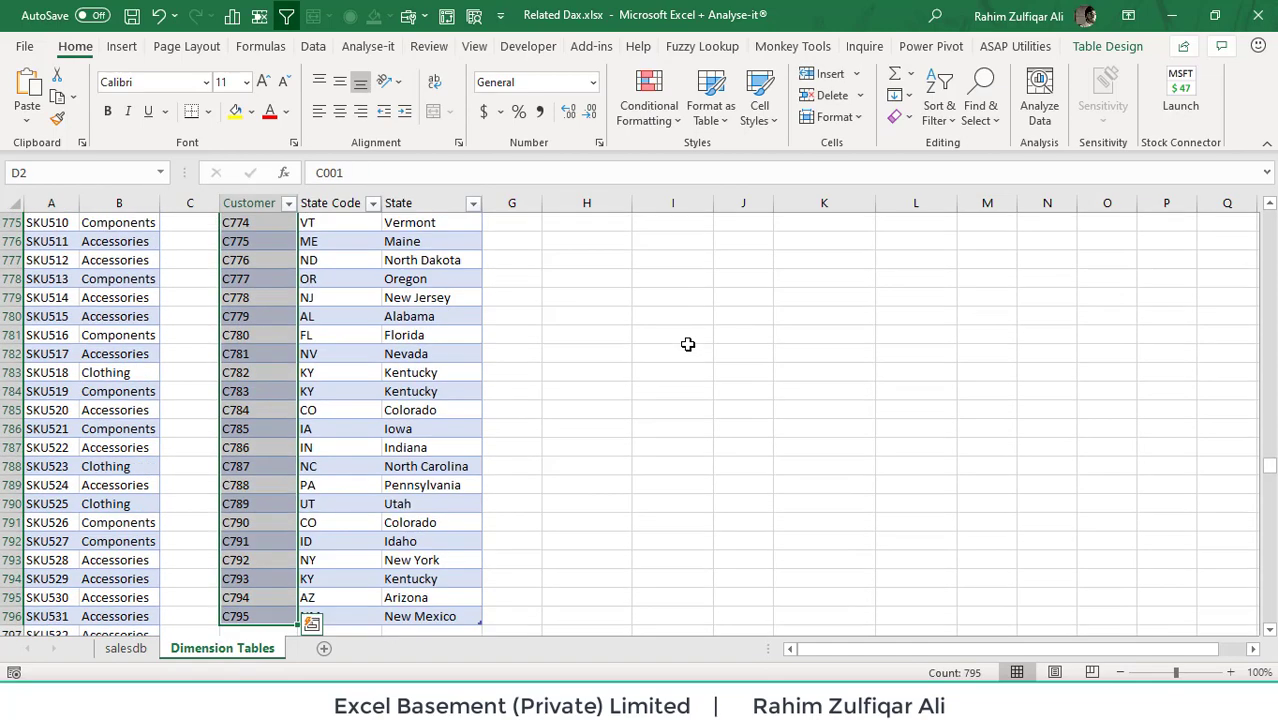
{"action": "key", "text": "ctrl+Up"}
{"action": "key", "text": "Right"}
{"action": "key", "text": "Down"}
{"action": "key", "text": "Down"}
{"action": "key", "text": "Down"}
{"action": "key", "text": "Down"}
{"action": "key", "text": "Down"}
{"action": "key", "text": "Down"}
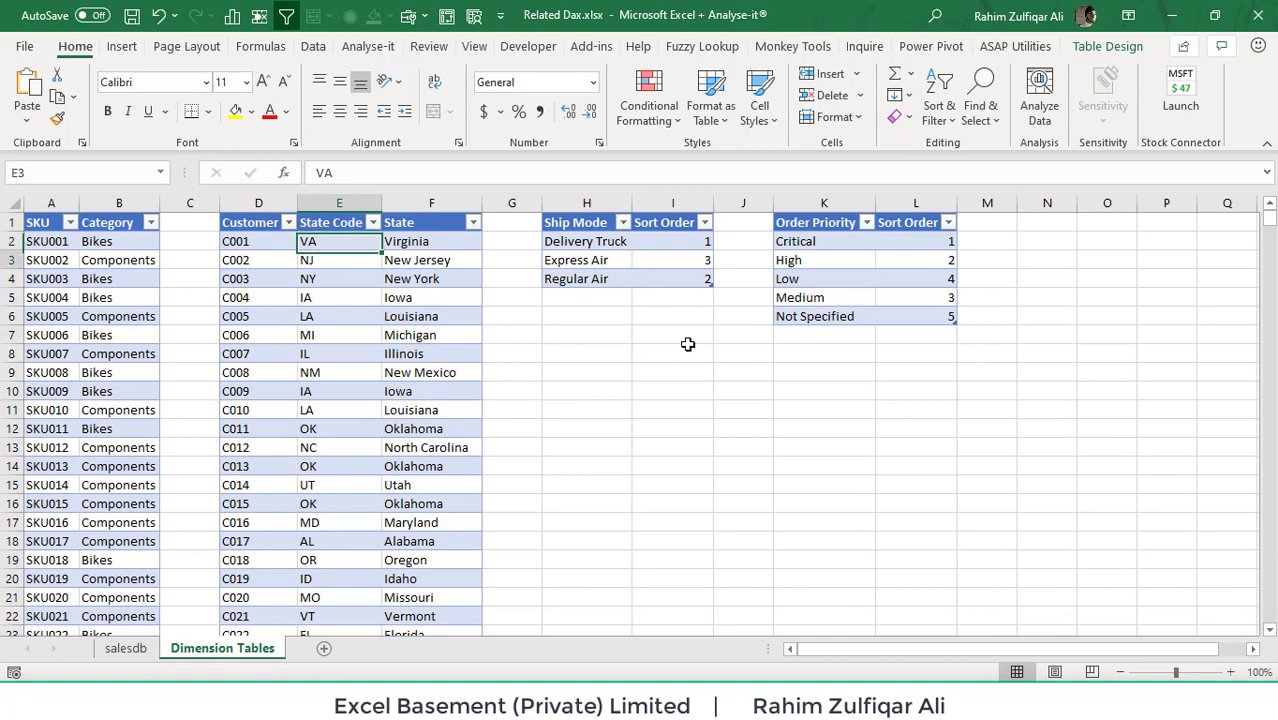
{"action": "key", "text": "Up"}
{"action": "key", "text": "Right"}
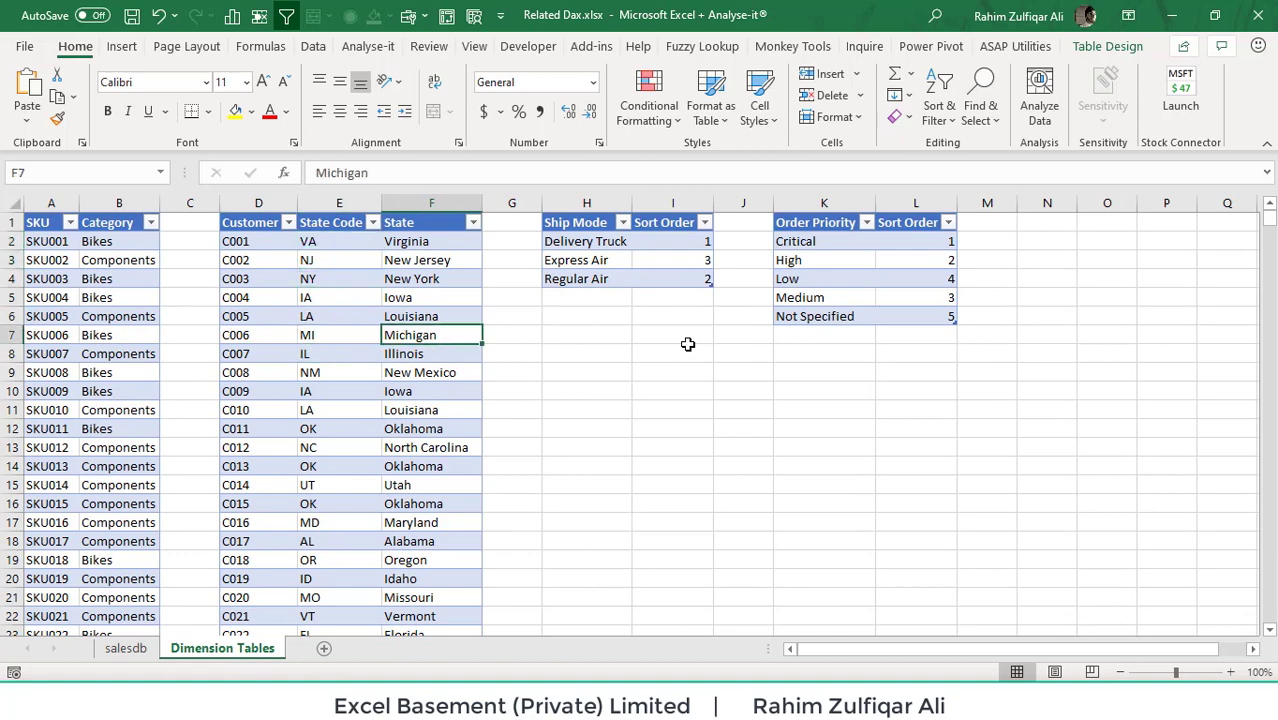
Review the Customer ID values beside the empty Column1 in the salesdb sheet
{"action": "key", "text": "ctrl+Page_Up"}
{"action": "key", "text": "Up"}
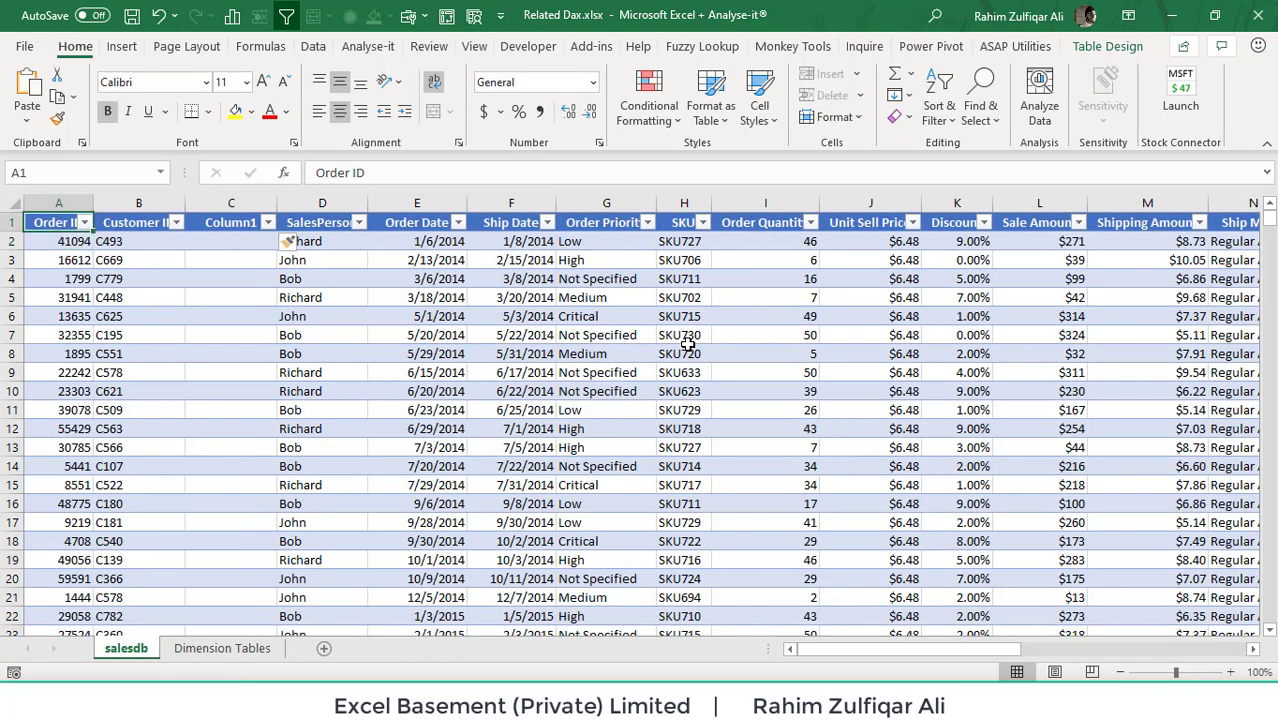
{"action": "key", "text": "Right"}
{"action": "key", "text": "Right"}
{"action": "key", "text": "Down"}
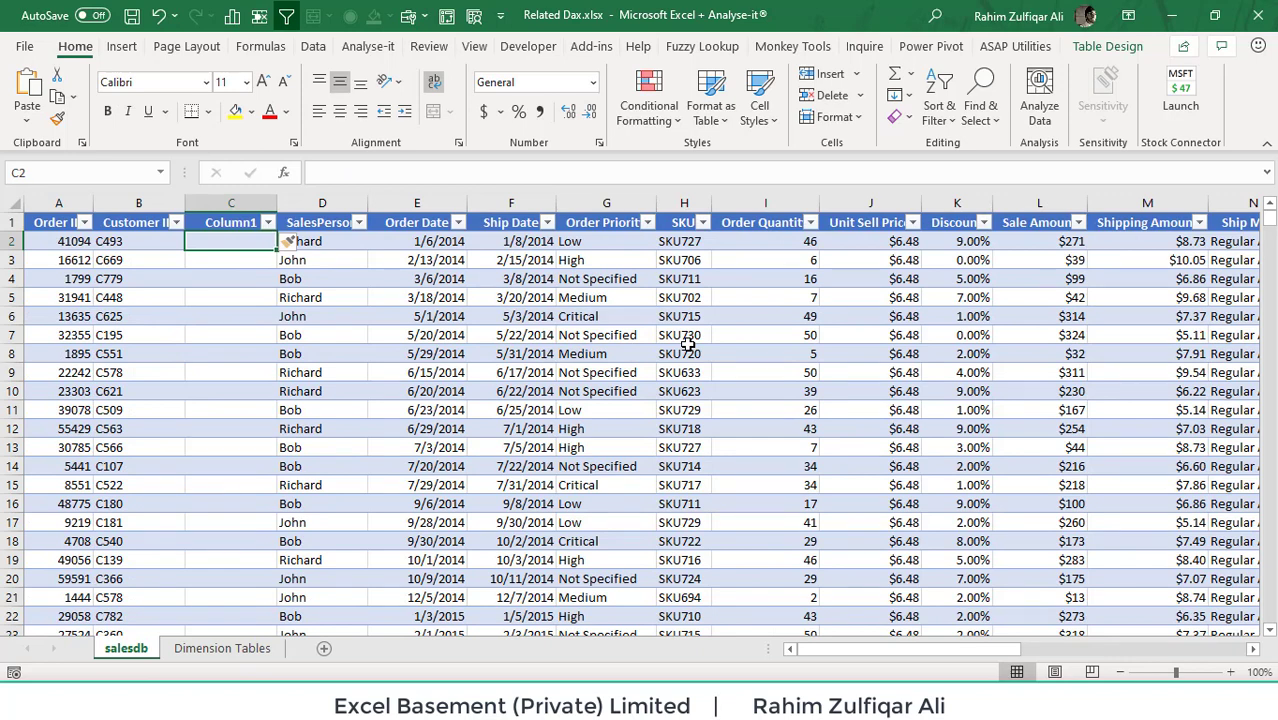
{"action": "key", "text": "Left"}
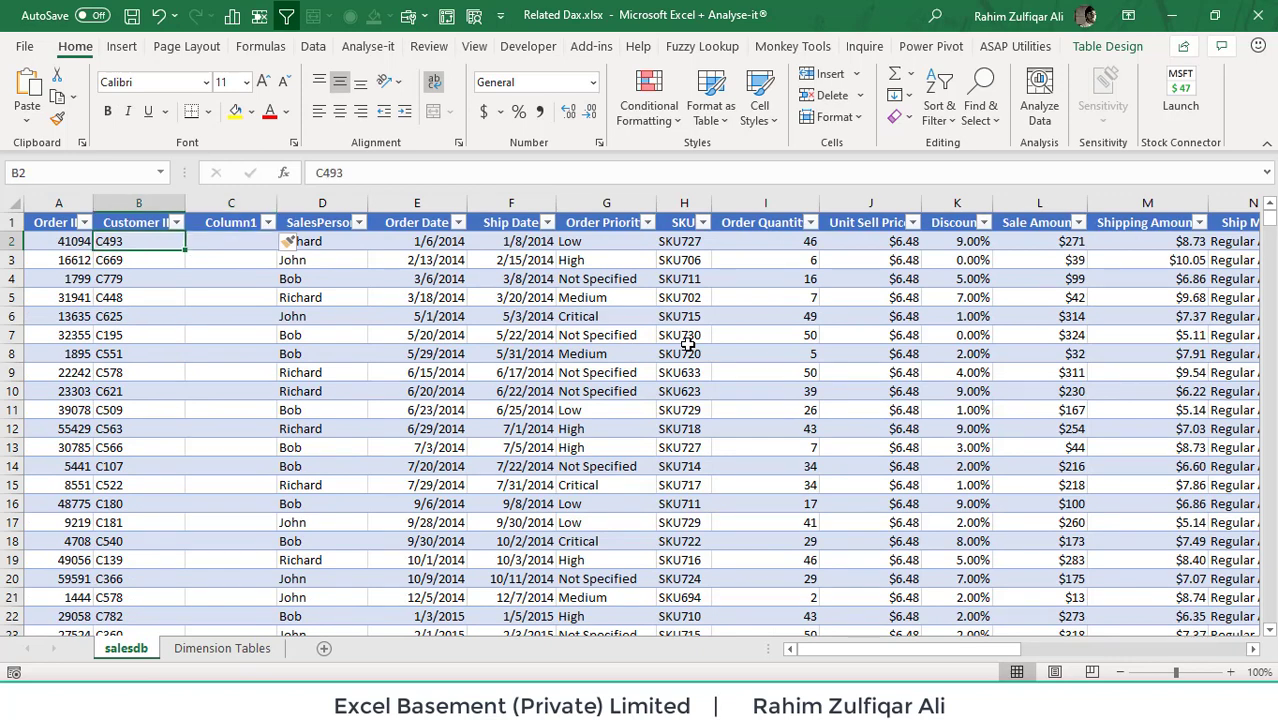
{"action": "key", "text": "Down"}
{"action": "key", "text": "Down"}
{"action": "key", "text": "Down"}
{"action": "key", "text": "Down"}
{"action": "key", "text": "Down"}
{"action": "key", "text": "Down"}
{"action": "key", "text": "Down"}
{"action": "key", "text": "Down"}
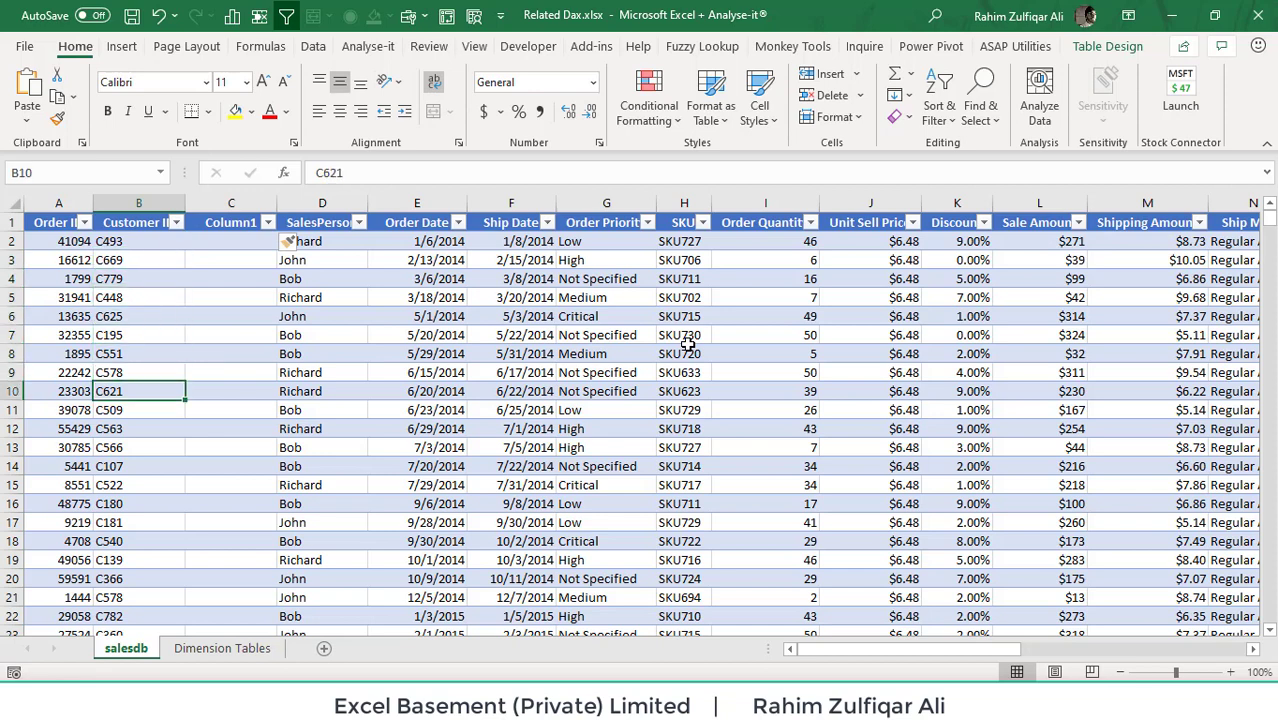
Start a VLOOKUP formula in cell C2 of salesdb with the row's Customer ID as the lookup value
{"action": "key", "text": "Right"}
{"action": "key", "text": "ctrl+Up"}
{"action": "key", "text": "Down"}
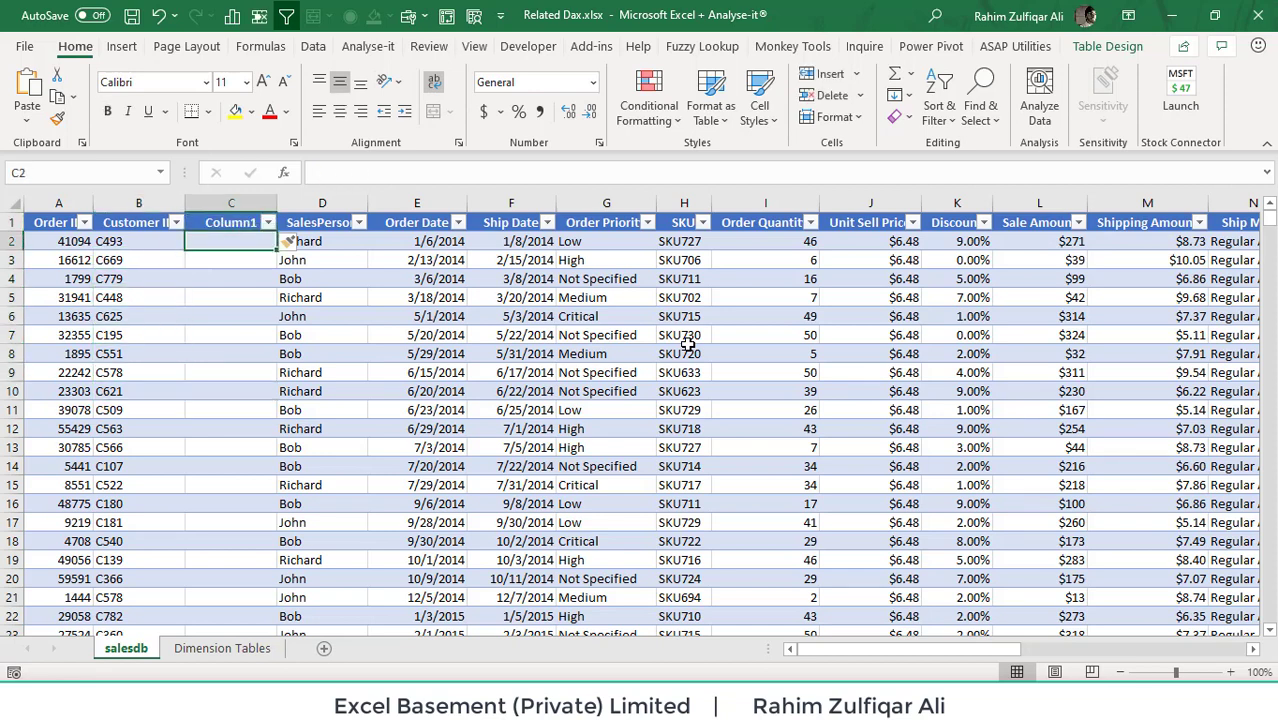
{"action": "type", "text": "=vl"}
{"action": "key", "text": "Tab"}
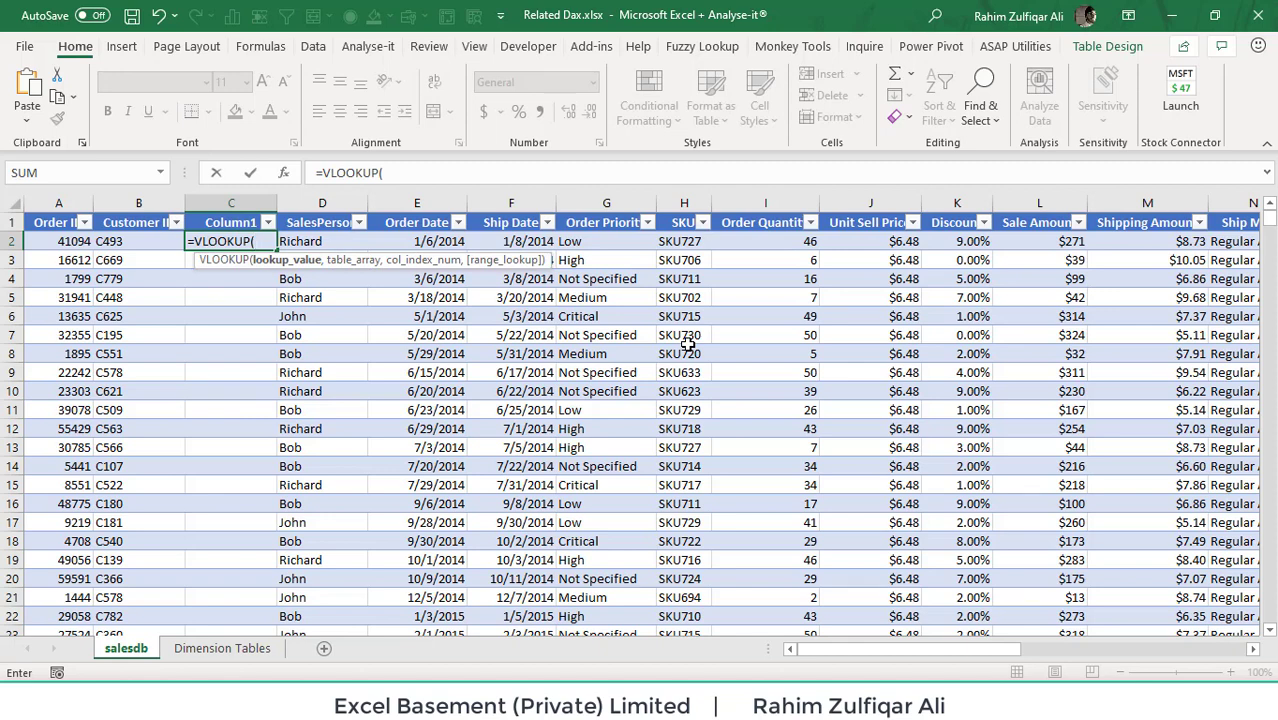
{"action": "key", "text": "Left"}
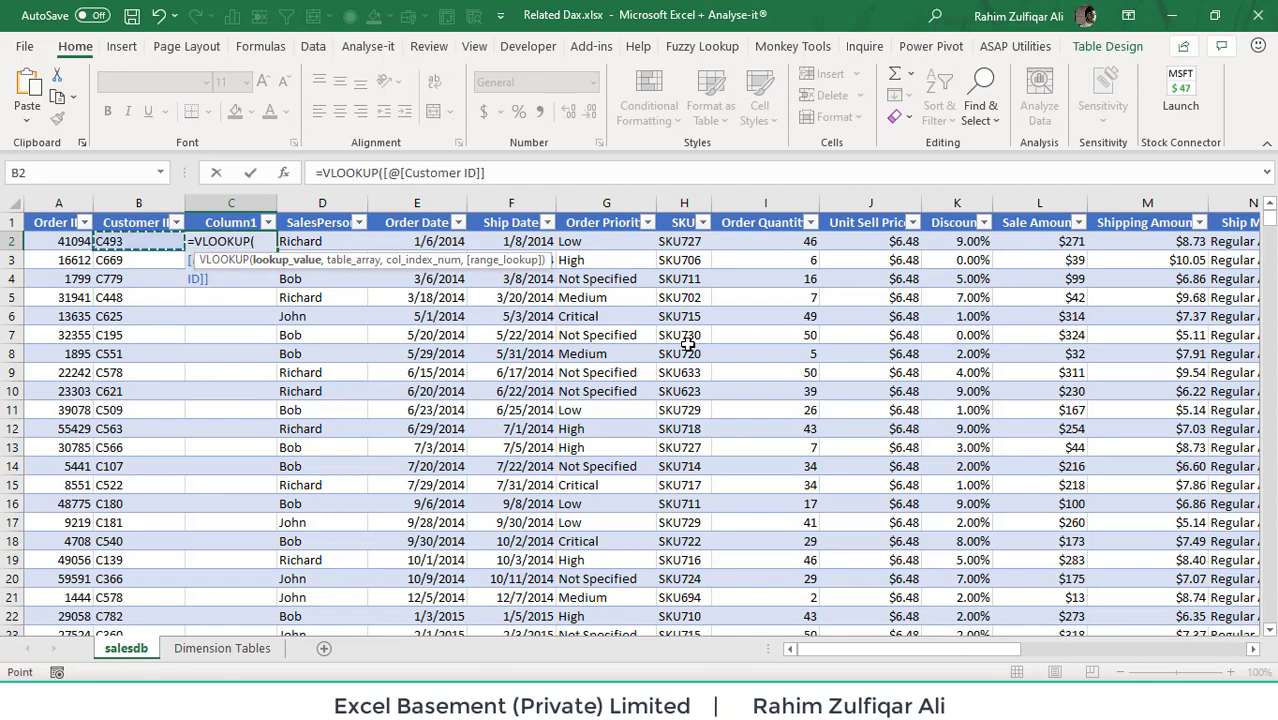
Set the VLOOKUP table array to the whole customer table on Dimension Tables, CustomerDim[#All]
{"action": "type", "text": ","}
{"action": "key", "text": "ctrl+Page_Down"}
{"action": "key", "text": "Up"}
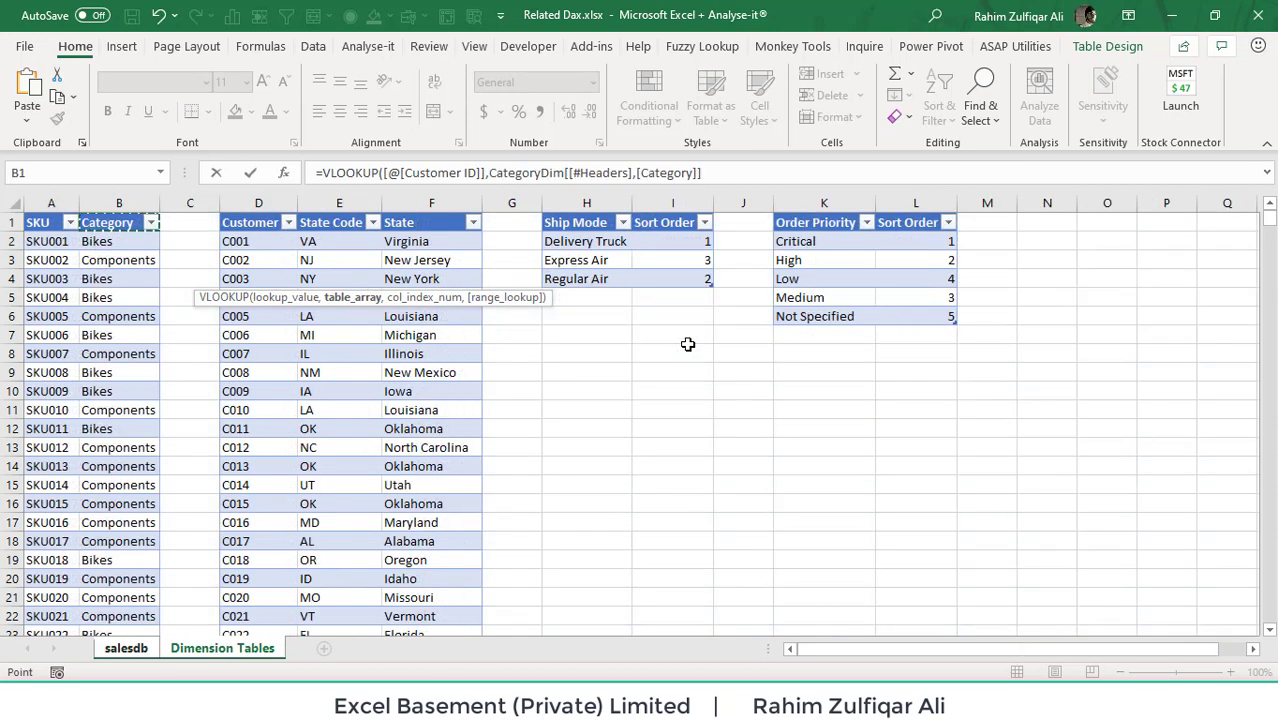
{"action": "key", "text": "Left"}
{"action": "key", "text": "Right"}
{"action": "key", "text": "Right"}
{"action": "key", "text": "Right"}
{"action": "key", "text": "ctrl+shift+Right"}
{"action": "key", "text": "ctrl+shift+Down"}
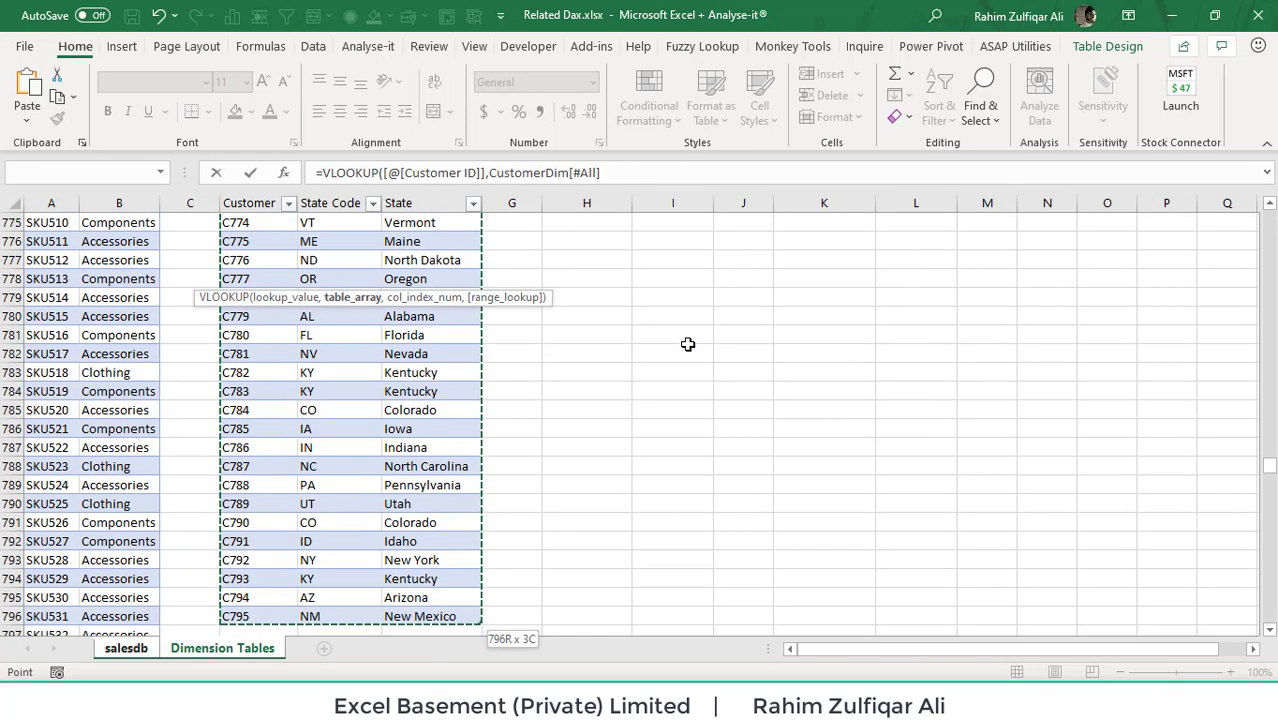
{"action": "type", "text": ","}
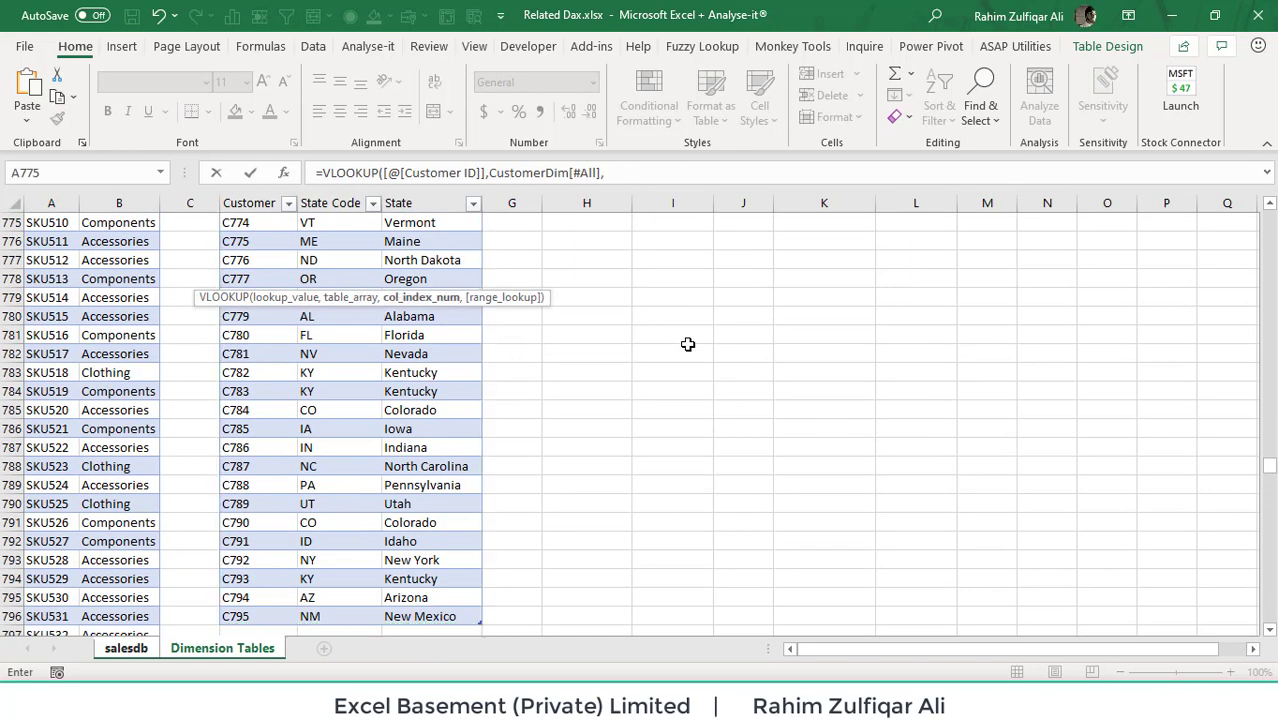
Complete the VLOOKUP with column index 2 and FALSE for an exact match, filling Column1 with state codes
{"action": "type", "text": "2,"}
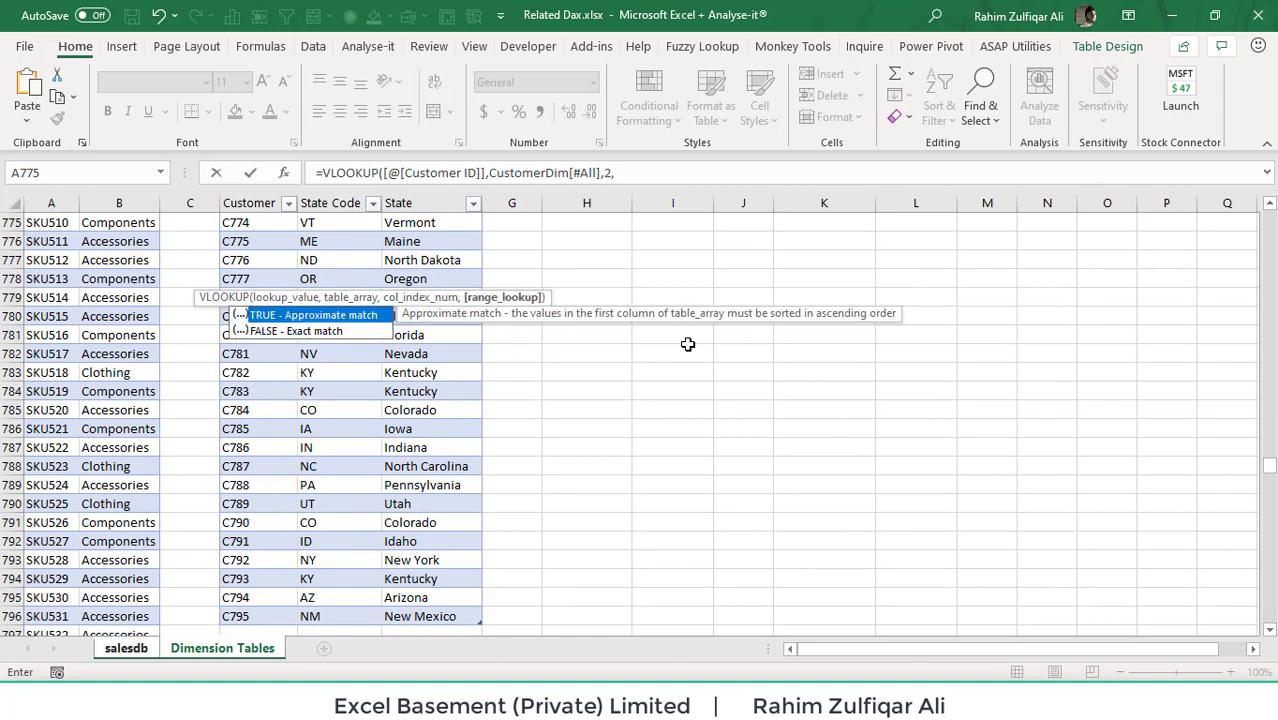
{"action": "type", "text": "FALSE"}
{"action": "key", "text": "Return"}
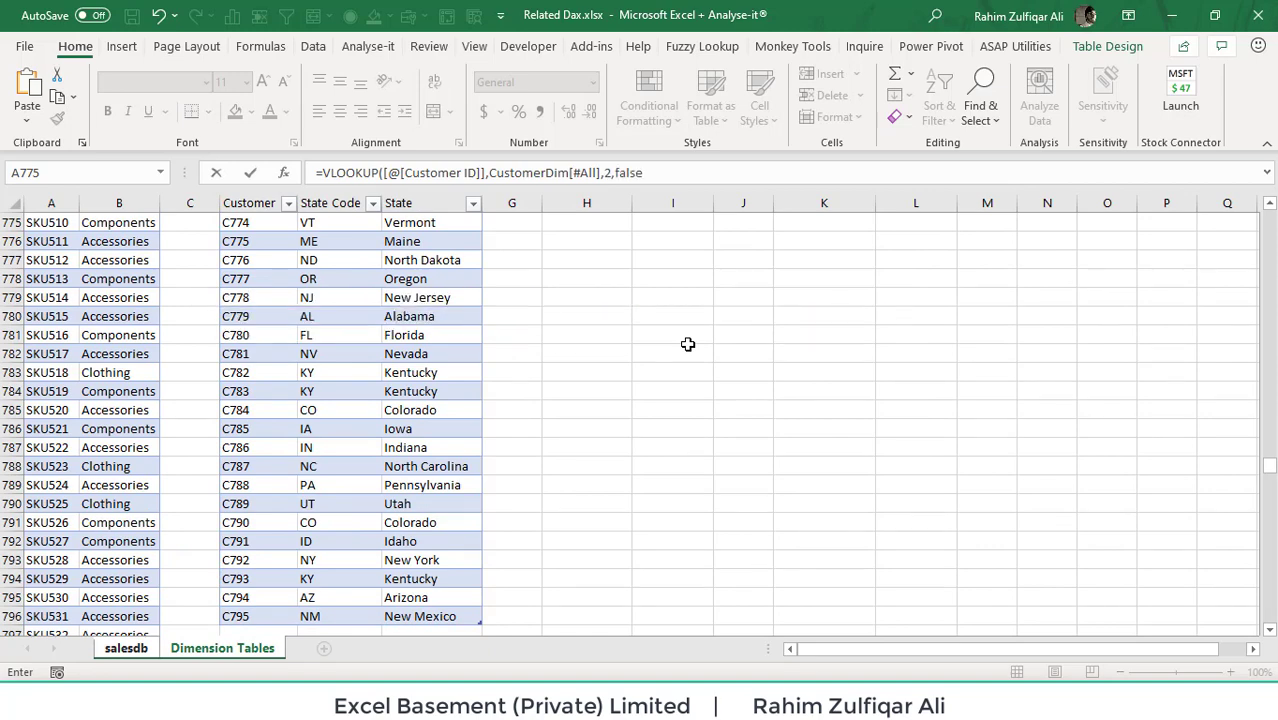
{"action": "key", "text": "Up"}
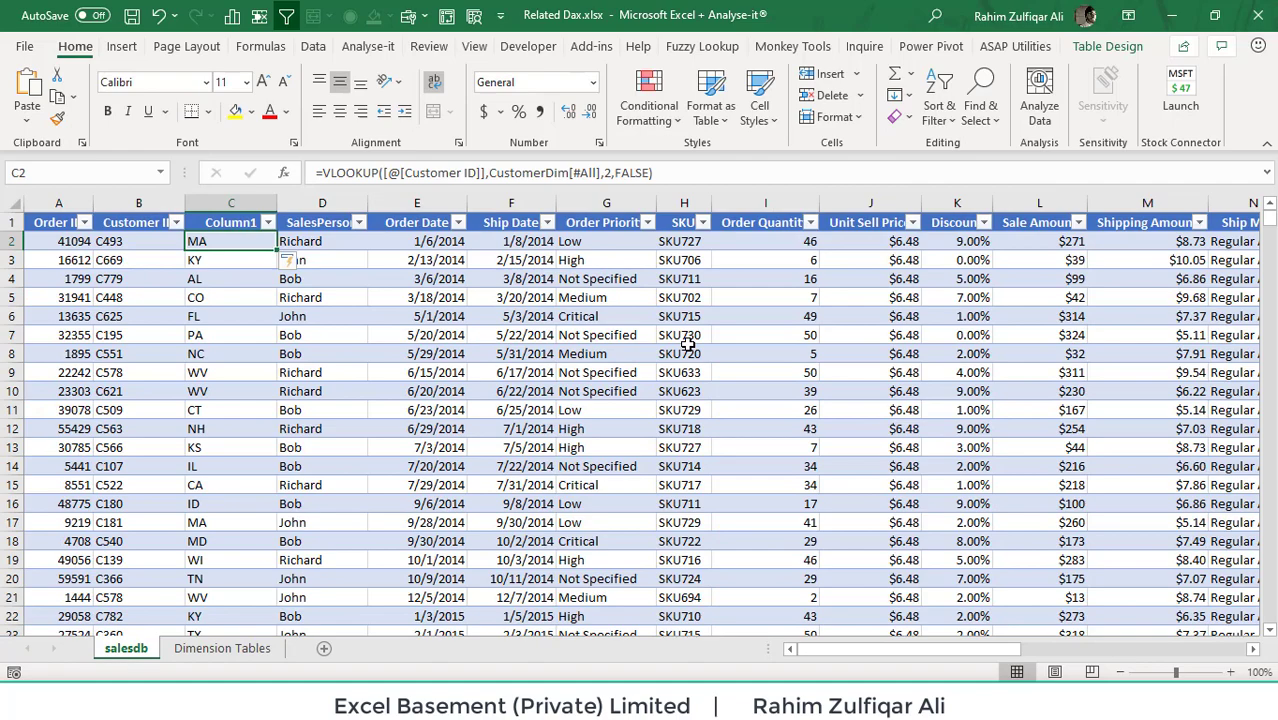
Check the looked-up state codes down Column1 and return to the column's header
{"action": "key", "text": "Down"}
{"action": "key", "text": "Down"}
{"action": "key", "text": "Down"}
{"action": "key", "text": "Down"}
{"action": "key", "text": "Down"}
{"action": "key", "text": "Down"}
{"action": "key", "text": "Down"}
{"action": "key", "text": "Down"}
{"action": "key", "text": "Down"}
{"action": "key", "text": "Down"}
{"action": "key", "text": "Down"}
{"action": "key", "text": "Down"}
{"action": "key", "text": "Down"}
{"action": "key", "text": "Down"}
{"action": "key", "text": "Down"}
{"action": "key", "text": "Down"}
{"action": "key", "text": "Down"}
{"action": "key", "text": "Down"}
{"action": "key", "text": "Down"}
{"action": "key", "text": "Down"}
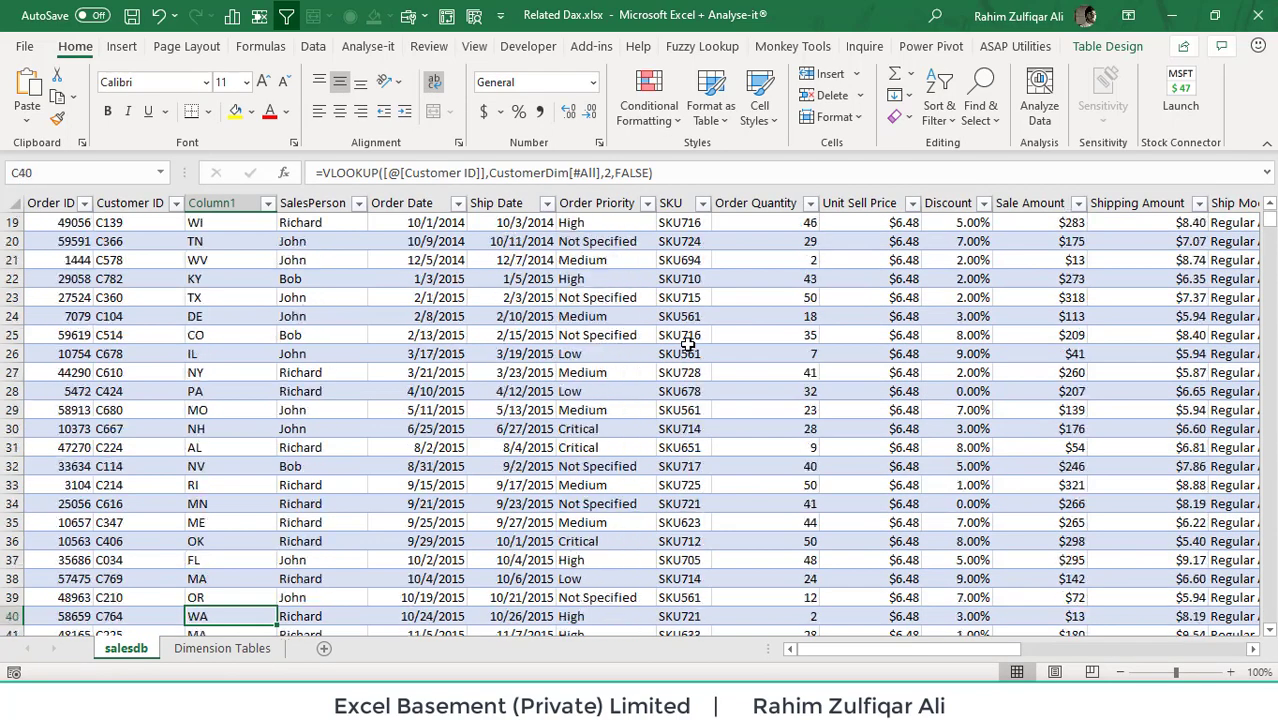
{"action": "key", "text": "Down"}
{"action": "key", "text": "Down"}
{"action": "key", "text": "Down"}
{"action": "key", "text": "Down"}
{"action": "key", "text": "Down"}
{"action": "key", "text": "Down"}
{"action": "key", "text": "Down"}
{"action": "key", "text": "Down"}
{"action": "key", "text": "Down"}
{"action": "key", "text": "Down"}
{"action": "key", "text": "Down"}
{"action": "key", "text": "Down"}
{"action": "key", "text": "Down"}
{"action": "key", "text": "Down"}
{"action": "key", "text": "Down"}
{"action": "key", "text": "Down"}
{"action": "key", "text": "Down"}
{"action": "key", "text": "Down"}
{"action": "key", "text": "Down"}
{"action": "key", "text": "Down"}
{"action": "key", "text": "ctrl+Up"}
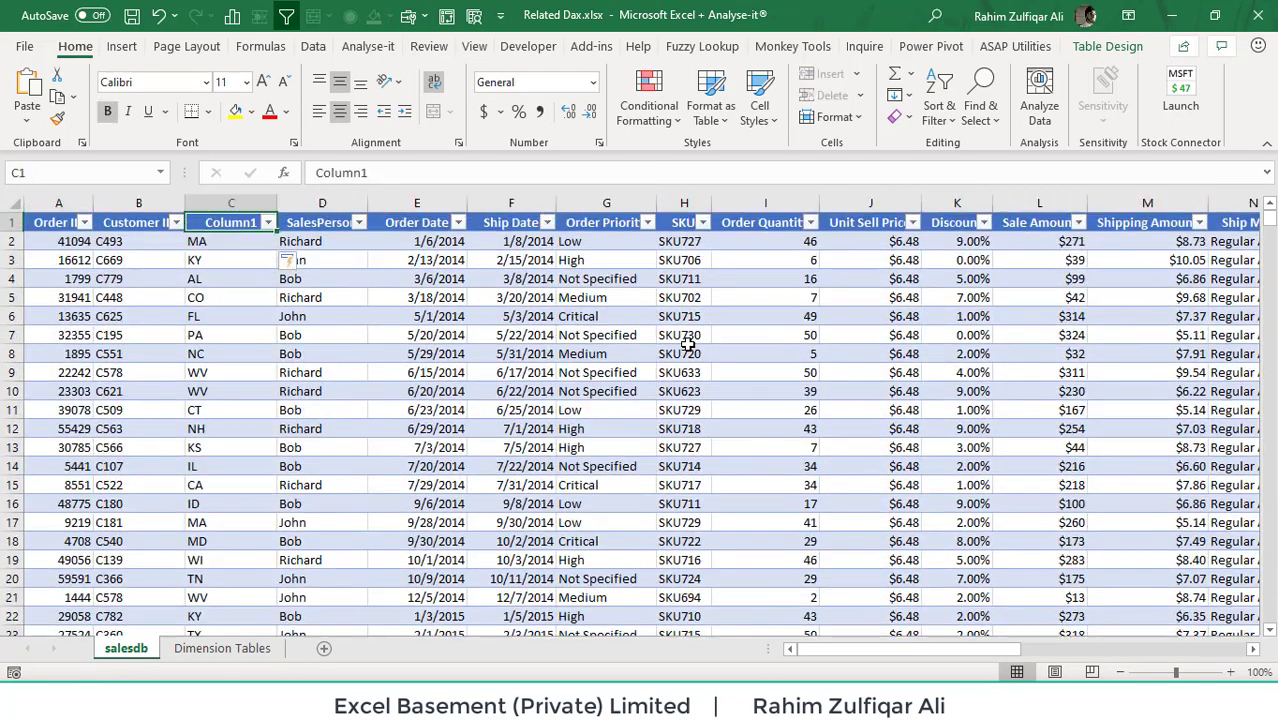
{"action": "key", "text": "Left"}
{"action": "key", "text": "Right"}
{"action": "key", "text": "Down"}
{"action": "key", "text": "Up"}
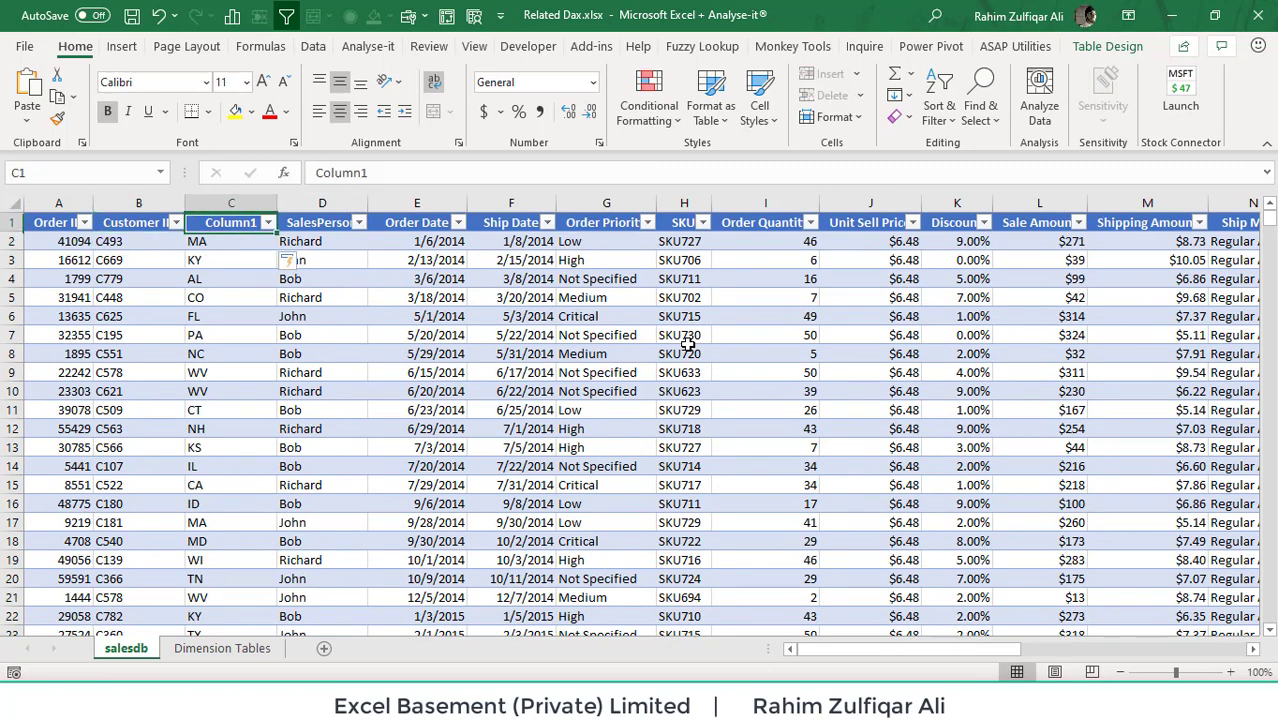
Inspect the arguments of the VLOOKUP formula in C2 and leave it without changes
{"action": "key", "text": "Down"}
{"action": "key", "text": "F2"}
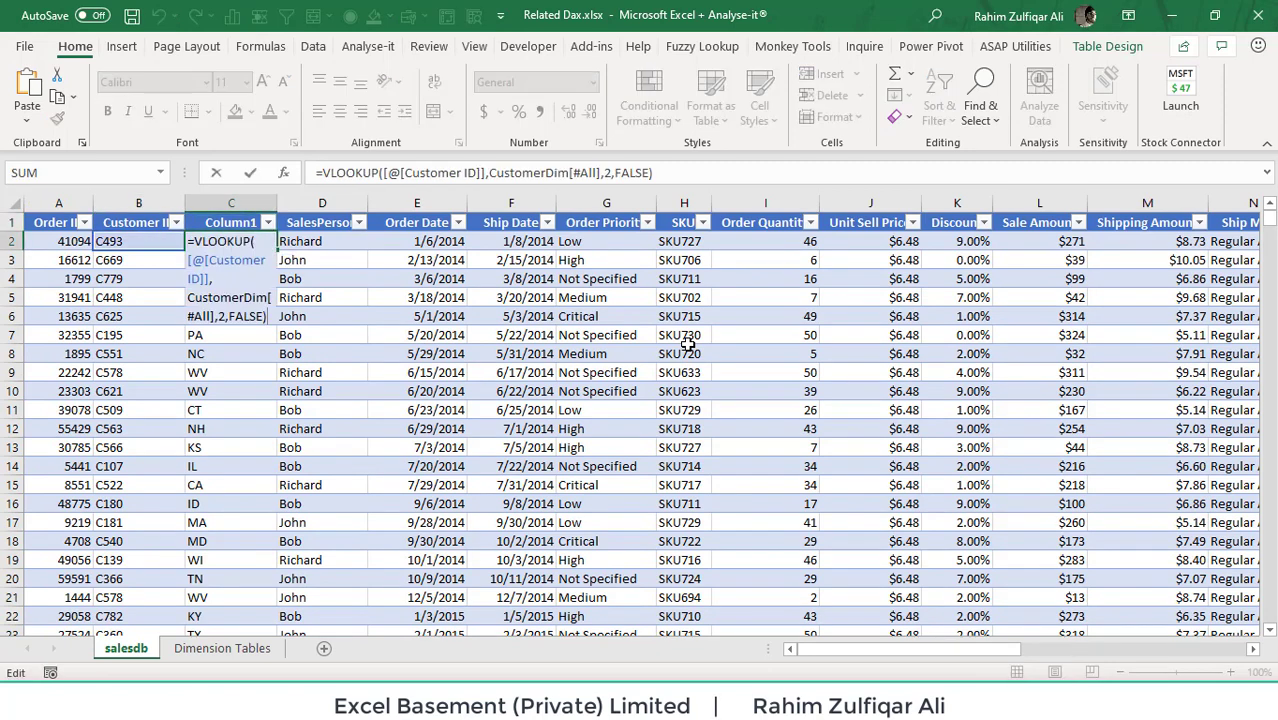
{"action": "key", "text": "Escape"}
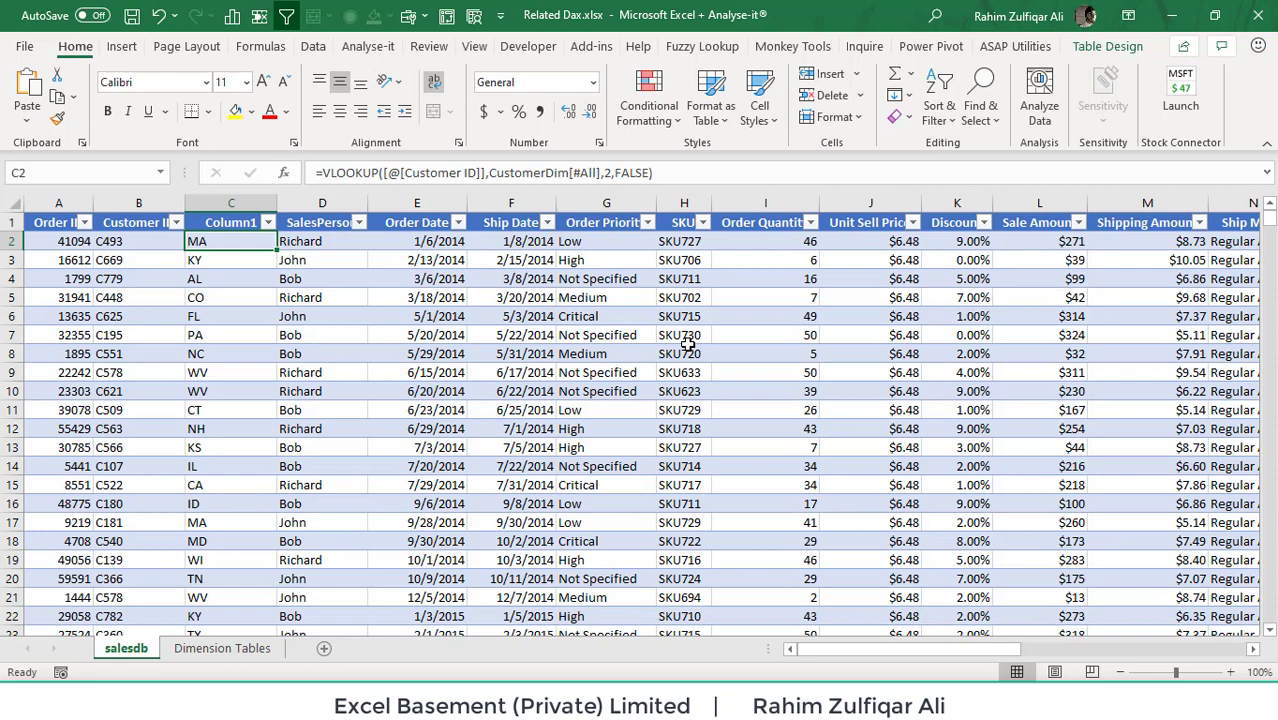
{"action": "key", "text": "F2"}
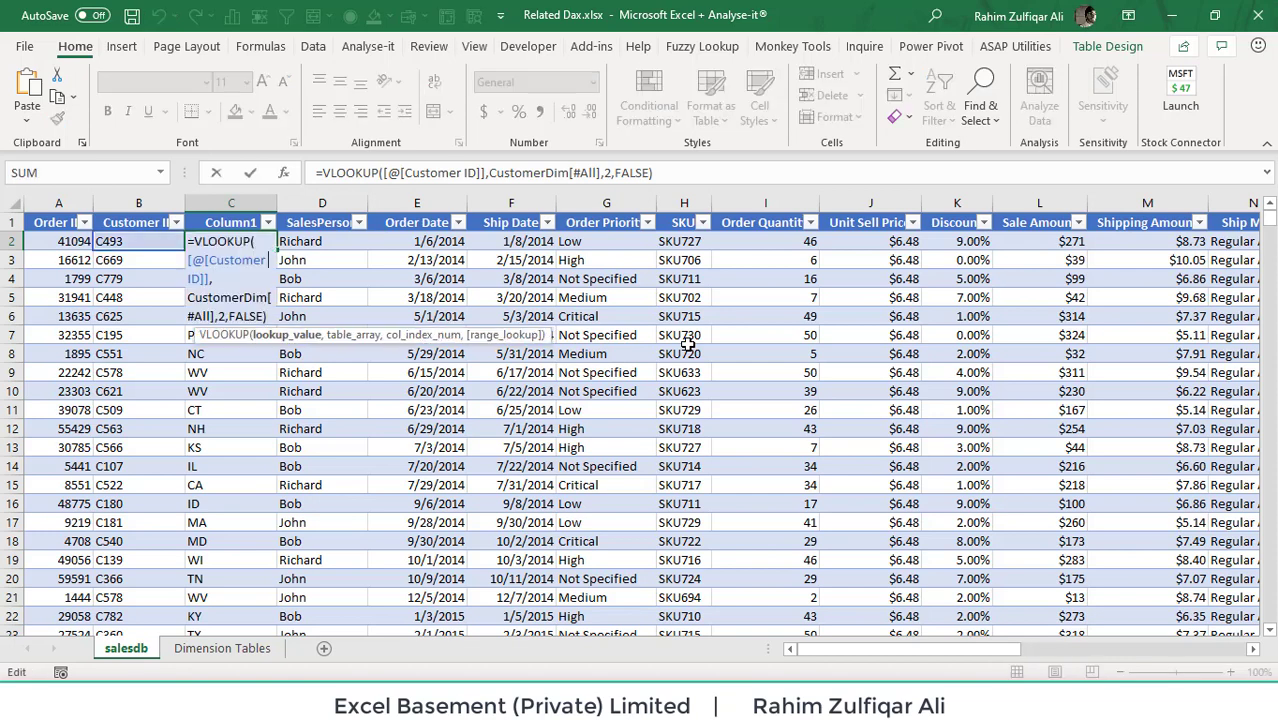
{"action": "key", "text": "Left"}
{"action": "key", "text": "Left"}
{"action": "key", "text": "Left"}
{"action": "key", "text": "Left"}
{"action": "key", "text": "Left"}
{"action": "key", "text": "Left"}
{"action": "key", "text": "Left"}
{"action": "key", "text": "Left"}
{"action": "key", "text": "Left"}
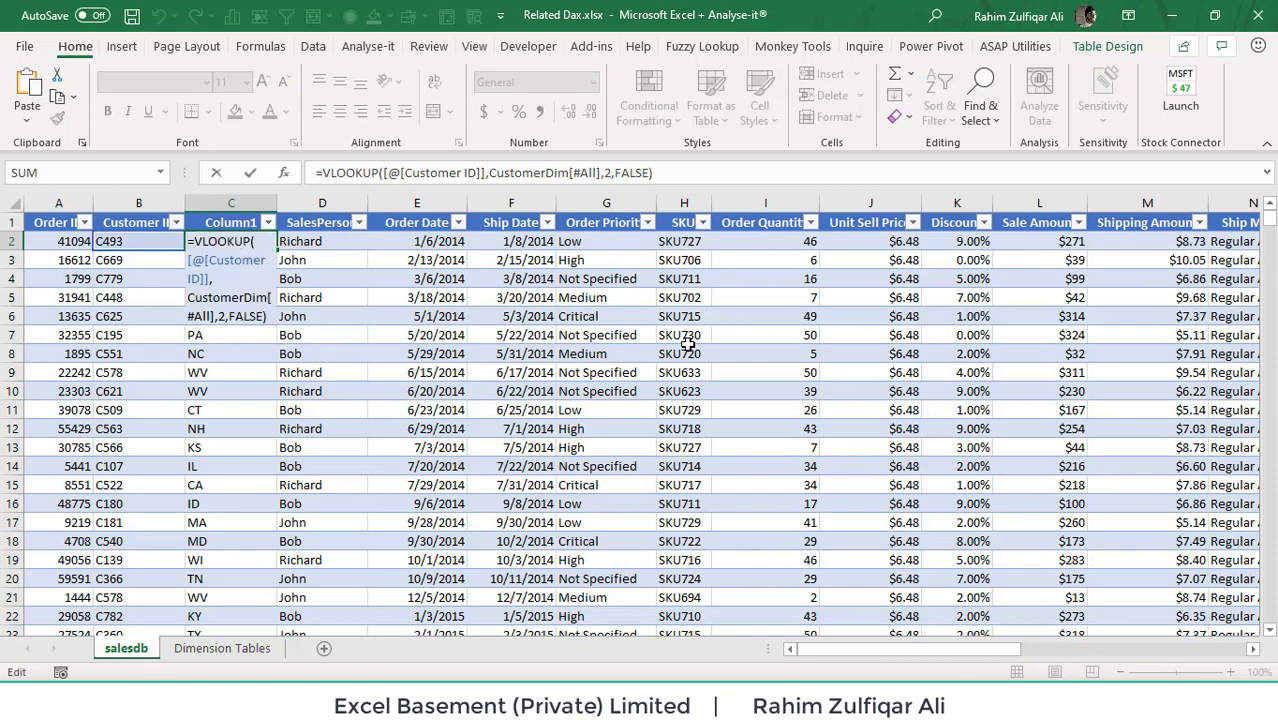
{"action": "key", "text": "Escape"}
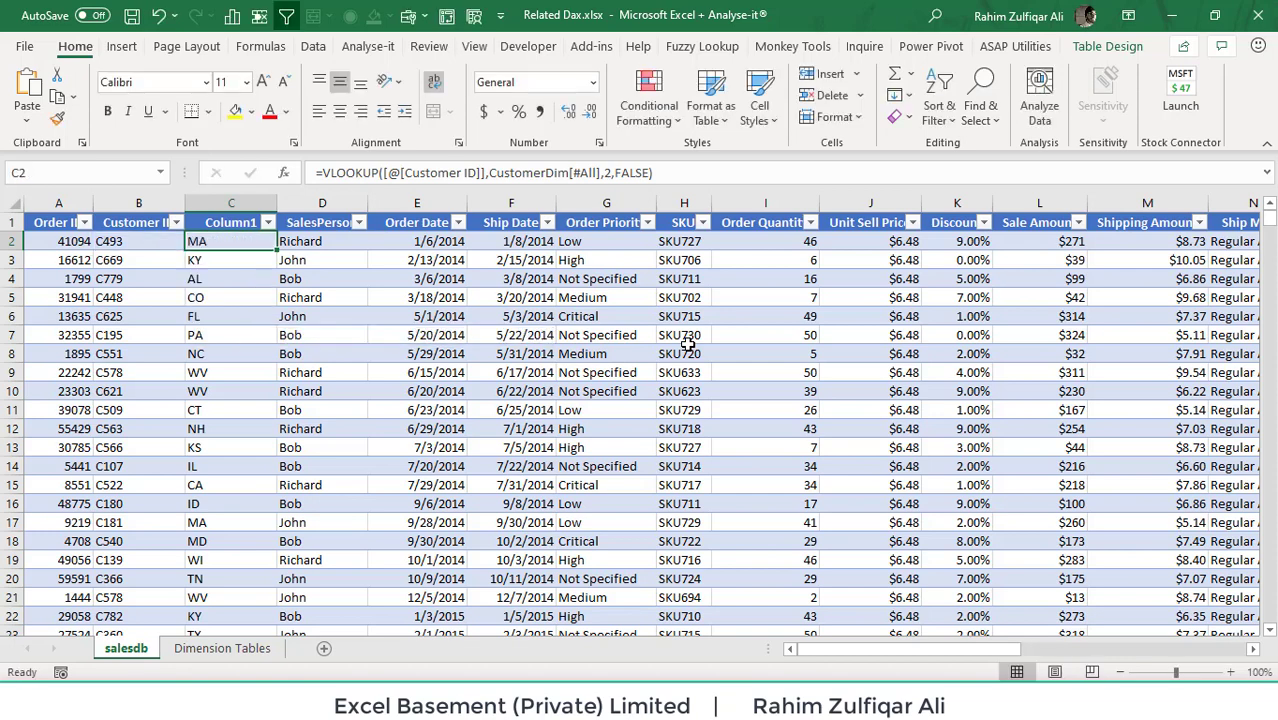
Delete the VLOOKUP column Column1 from the salesdb table and return to the first data row
{"action": "left_click", "coordinate": [260, 198]}
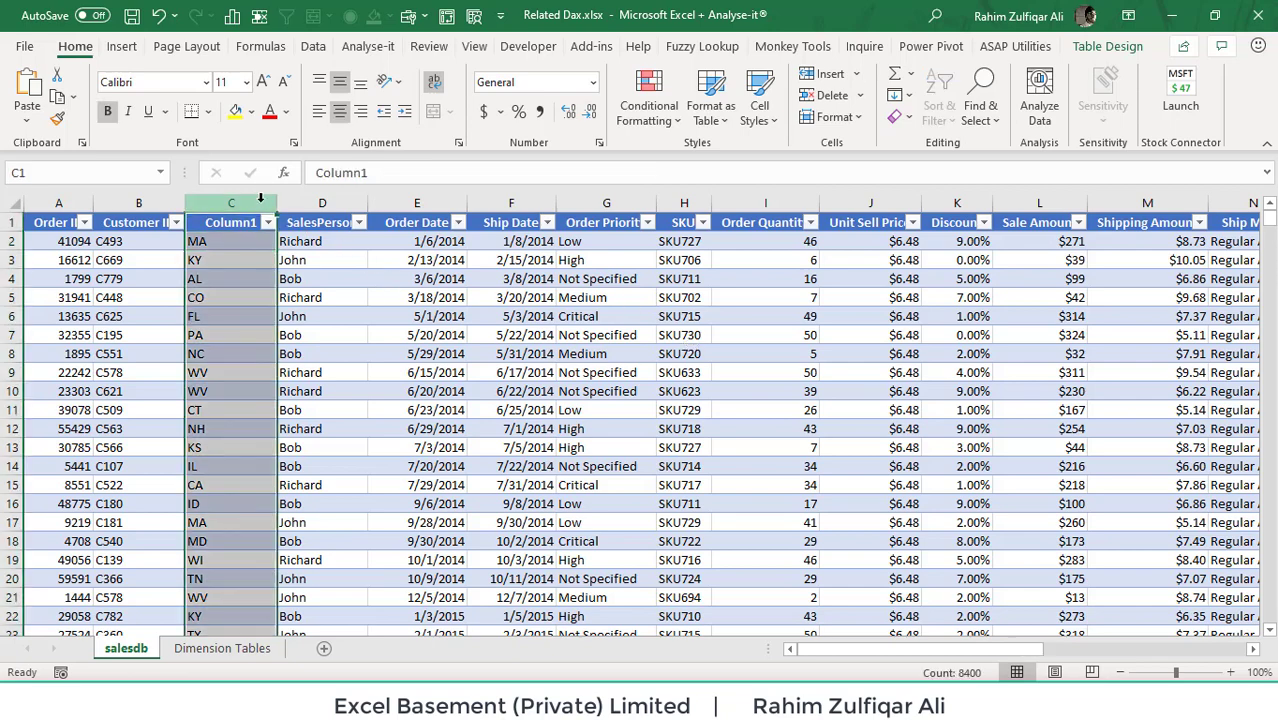
{"action": "key", "text": "ctrl+minus"}
{"action": "key", "text": "ctrl+Home"}
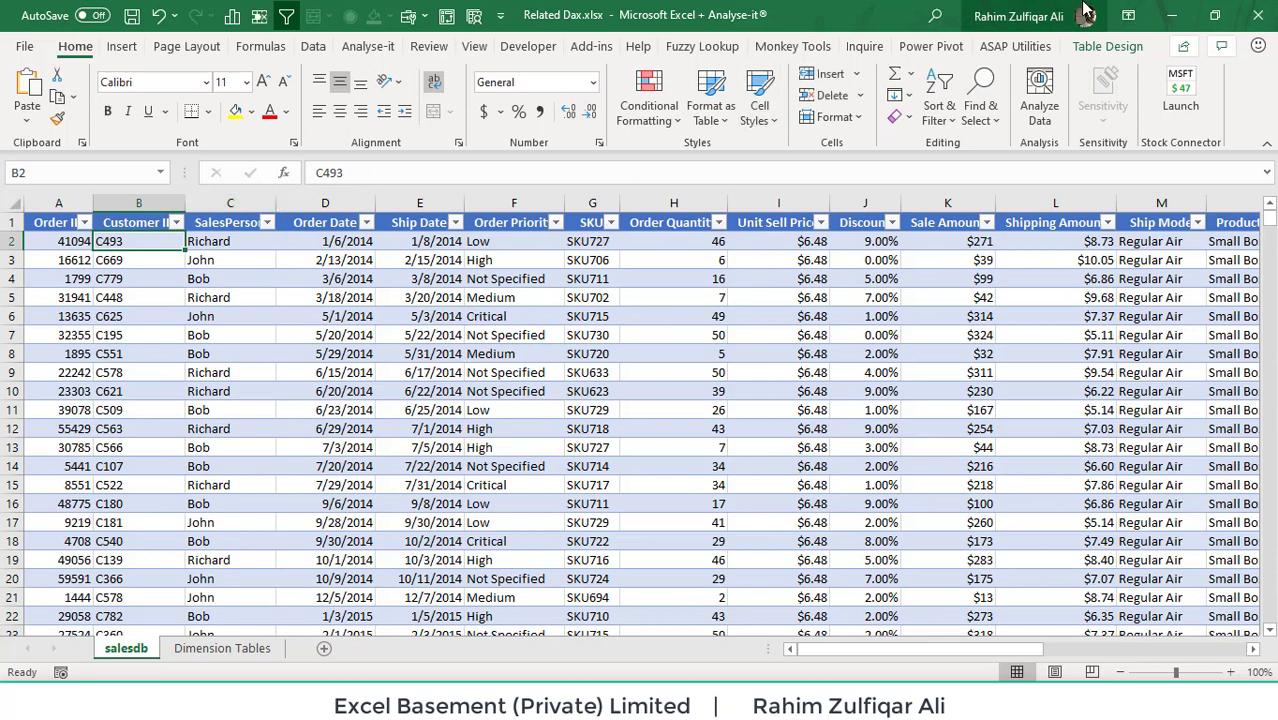
Add the salesdb table to the Power Pivot Data Model
{"action": "left_click", "coordinate": [932, 47]}
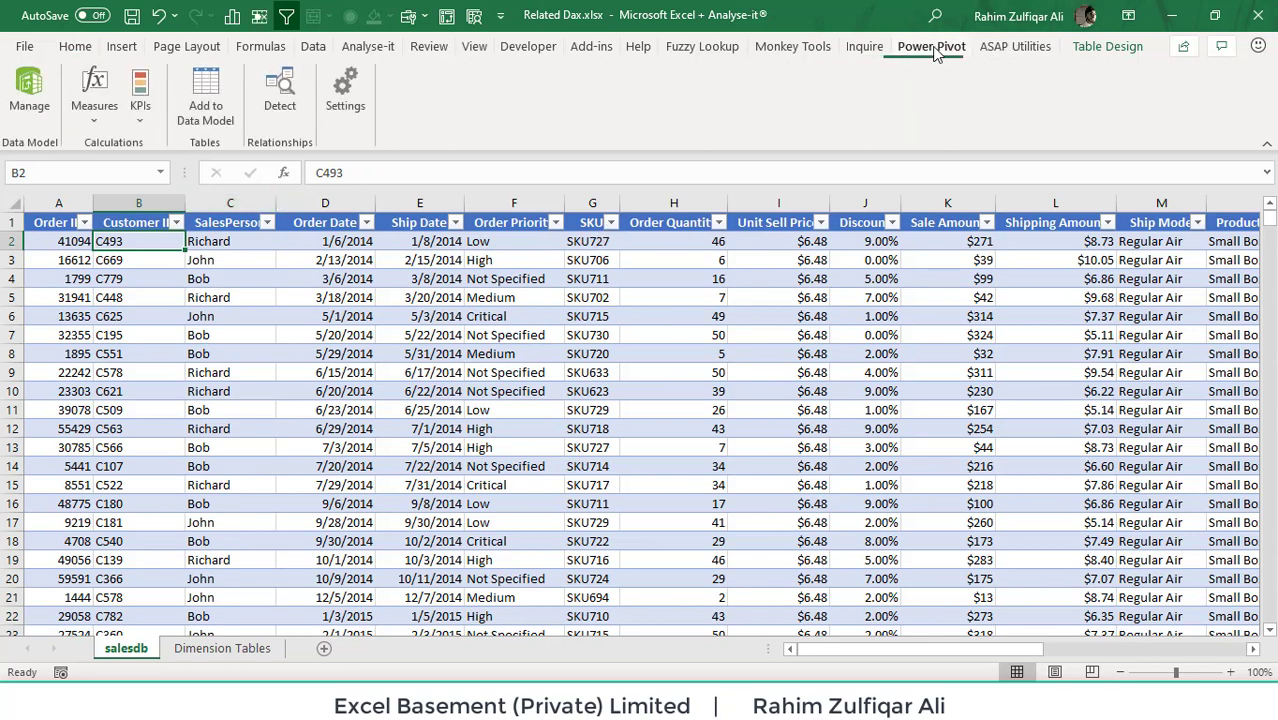
{"action": "left_click", "coordinate": [258, 370]}
{"action": "left_click_drag", "start_coordinate": [242, 286], "coordinate": [912, 541]}
{"action": "left_click", "coordinate": [692, 410]}
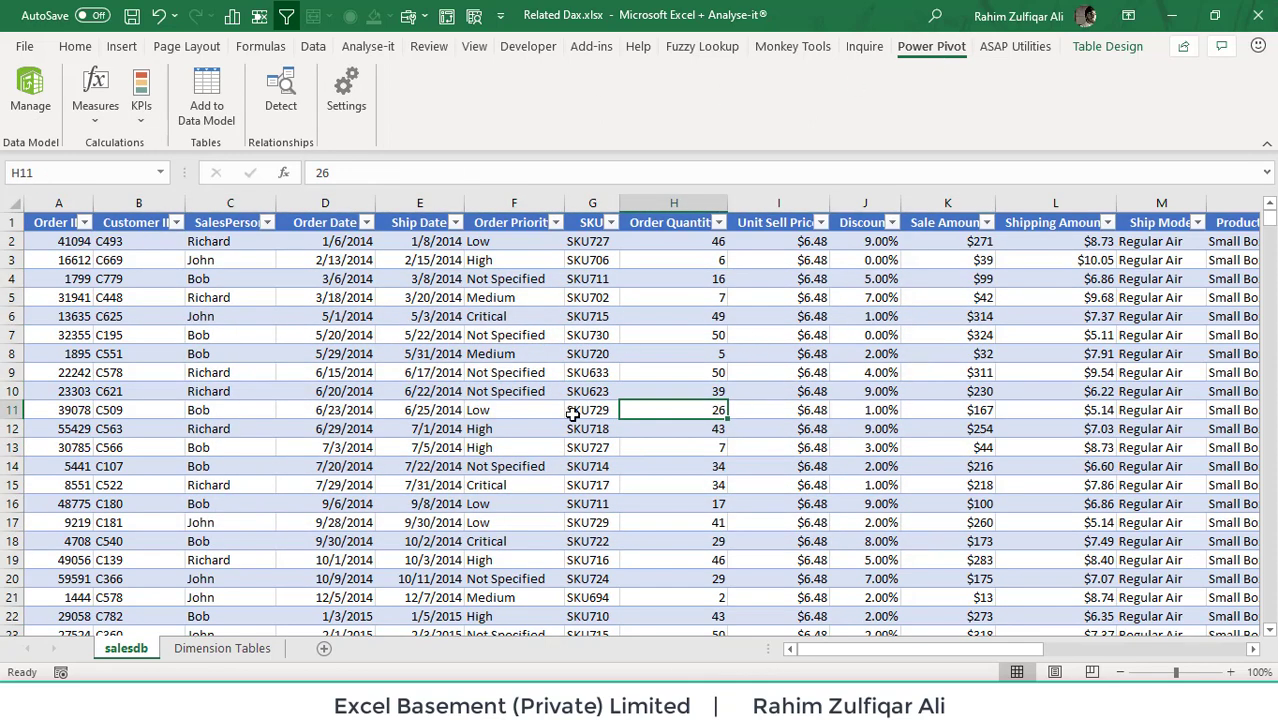
{"action": "left_click", "coordinate": [211, 124]}
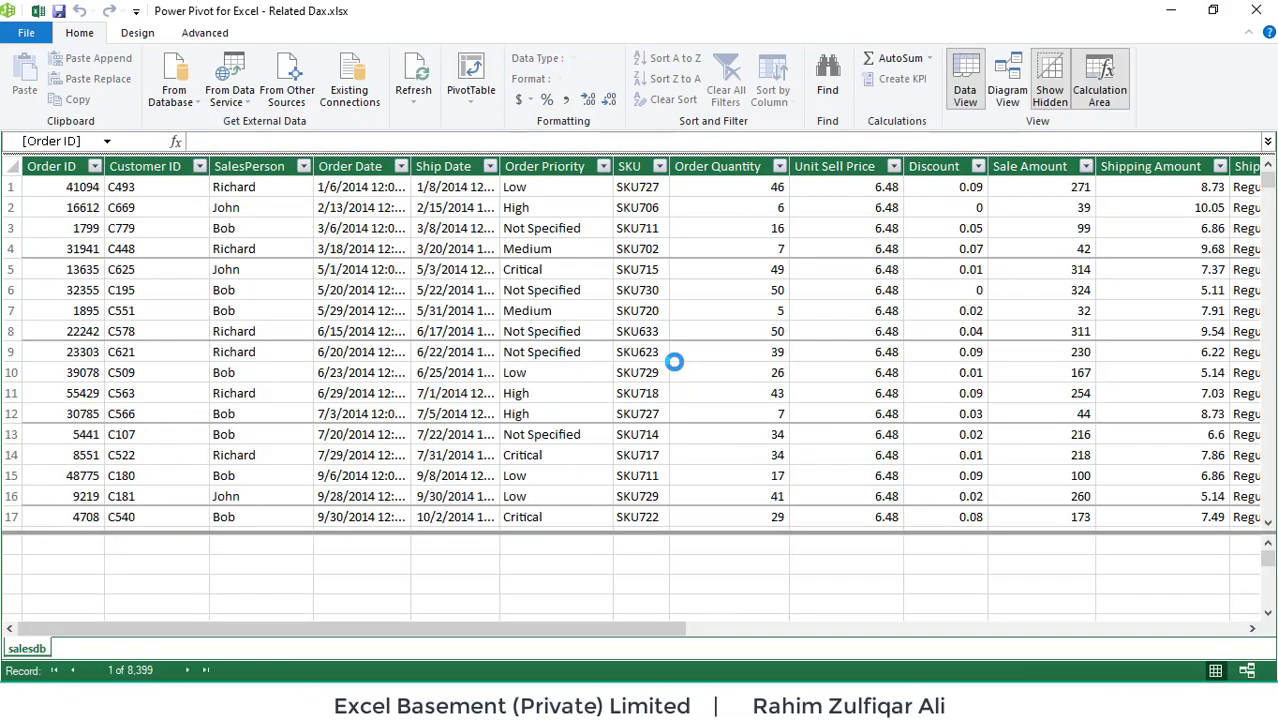
Look over the salesdb columns loaded in the Power Pivot window and switch back to the Excel workbook
{"action": "left_click", "coordinate": [569, 288]}
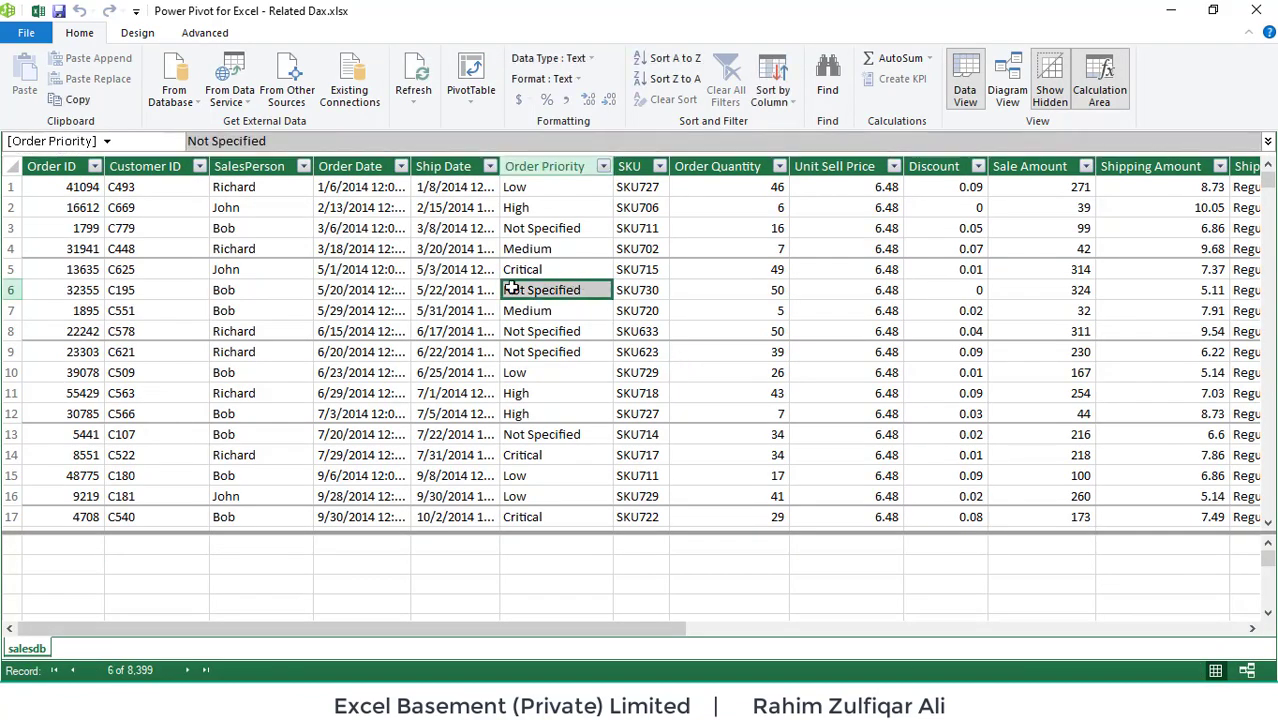
{"action": "left_click", "coordinate": [460, 289]}
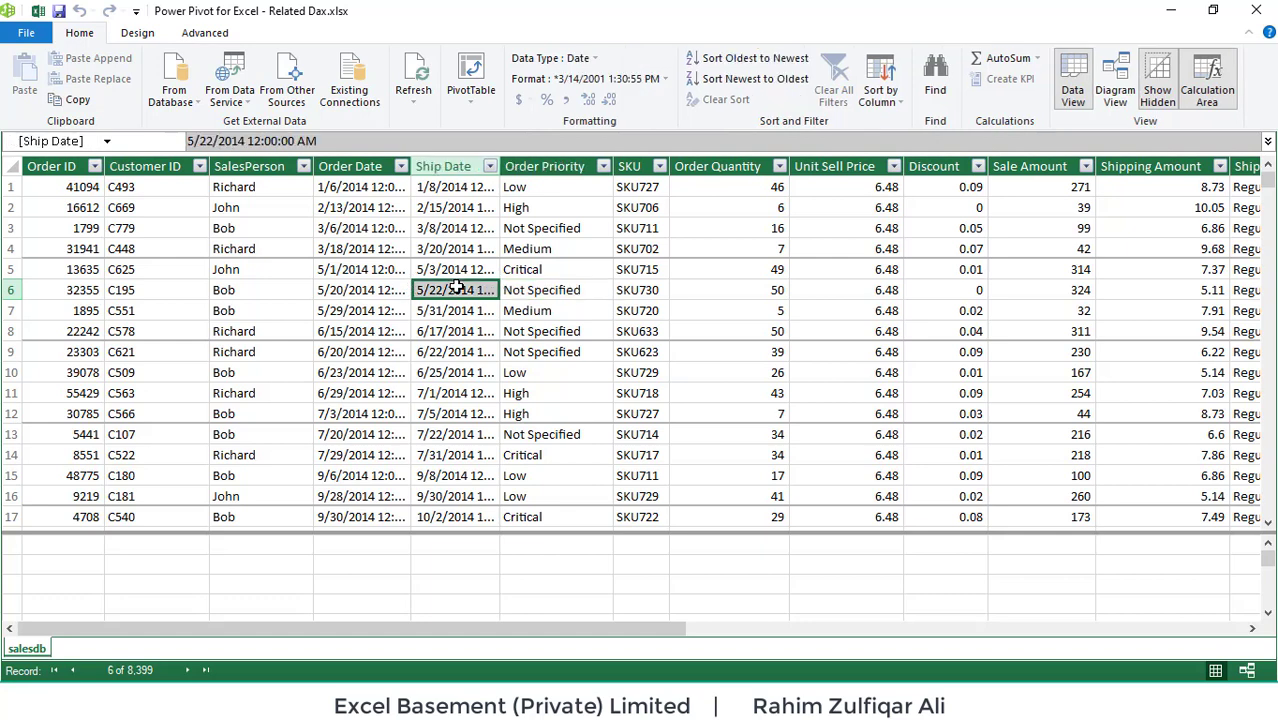
{"action": "left_click", "coordinate": [516, 289]}
{"action": "left_click", "coordinate": [636, 289]}
{"action": "left_click", "coordinate": [630, 330]}
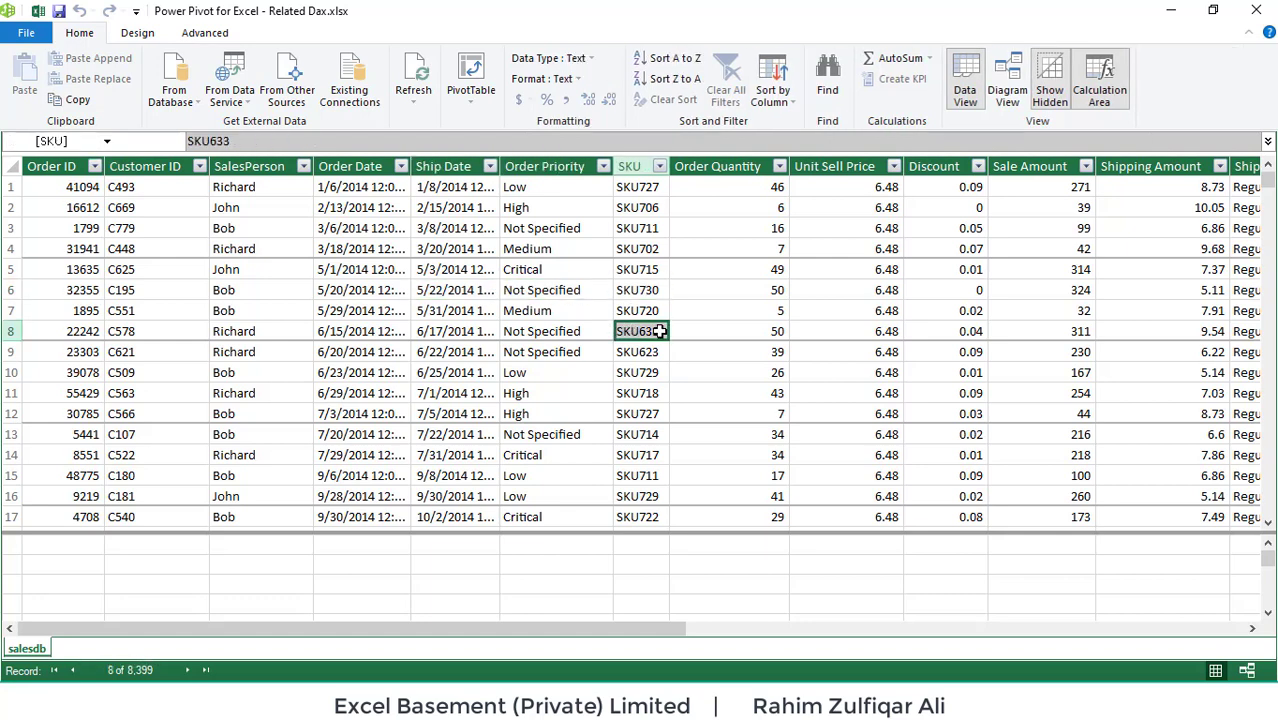
{"action": "left_click", "coordinate": [380, 330]}
{"action": "left_click", "coordinate": [295, 285]}
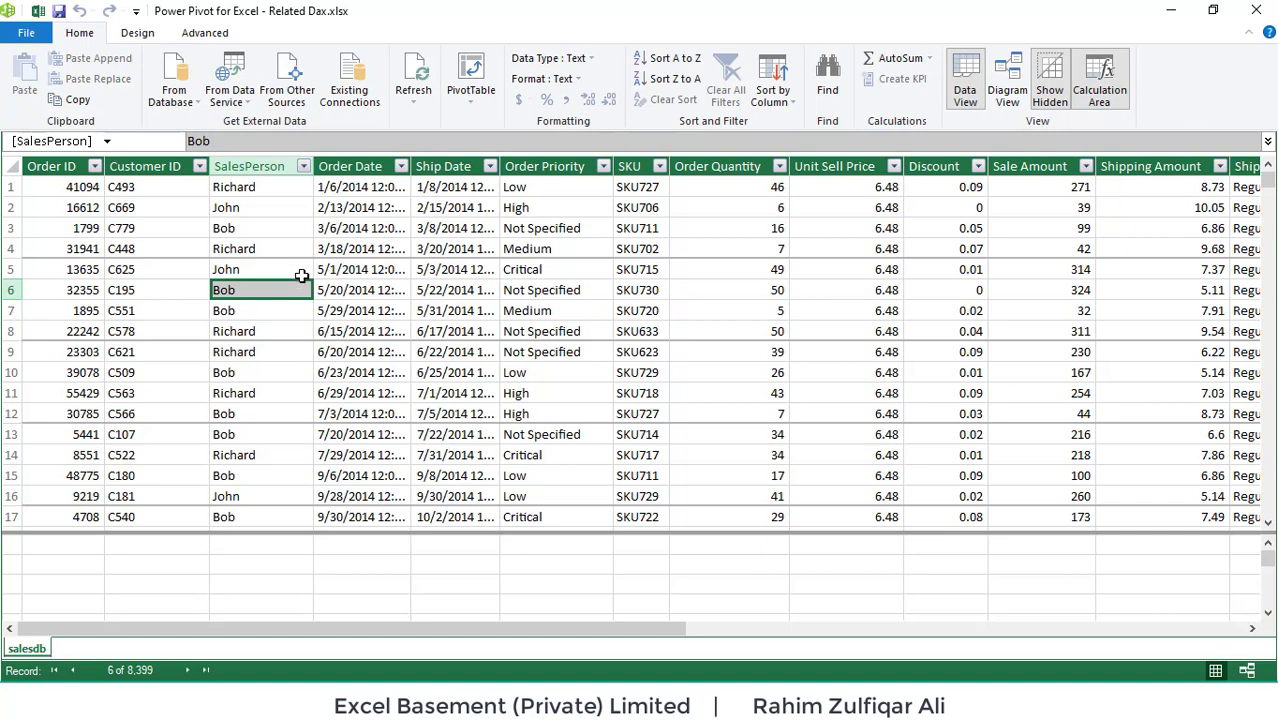
{"action": "left_click", "coordinate": [37, 12]}
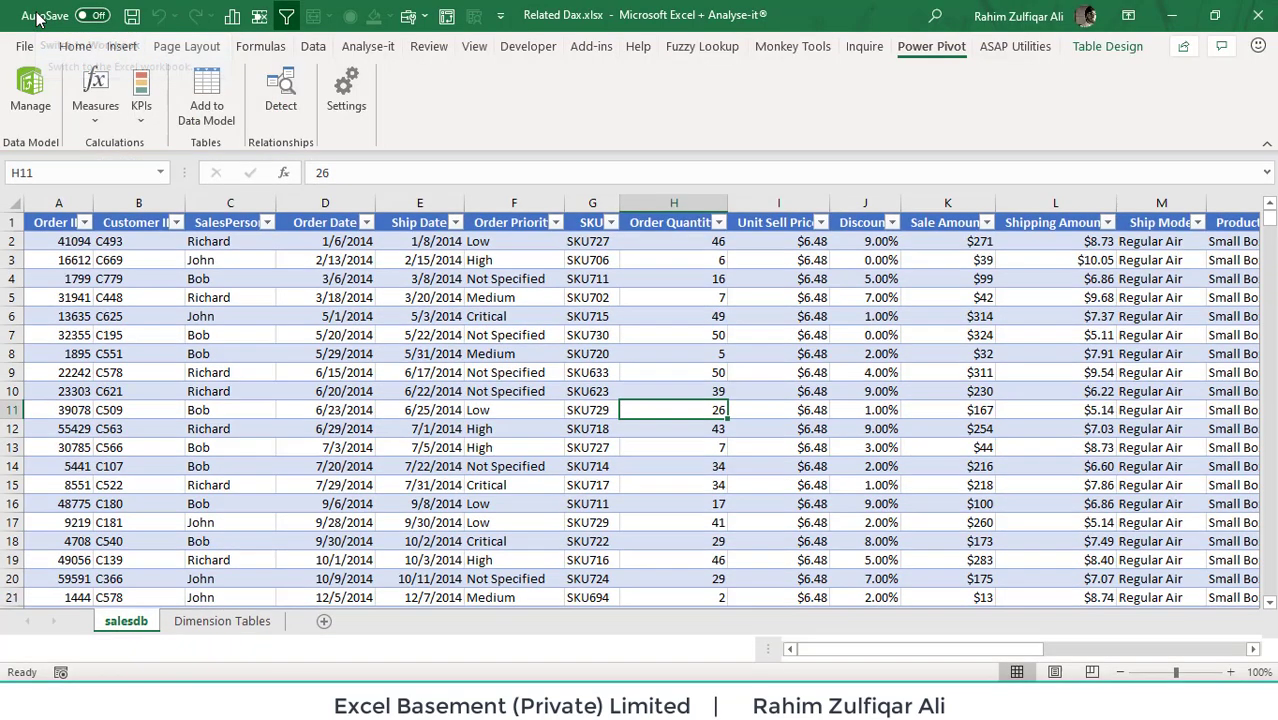
{"action": "left_click", "coordinate": [384, 342]}
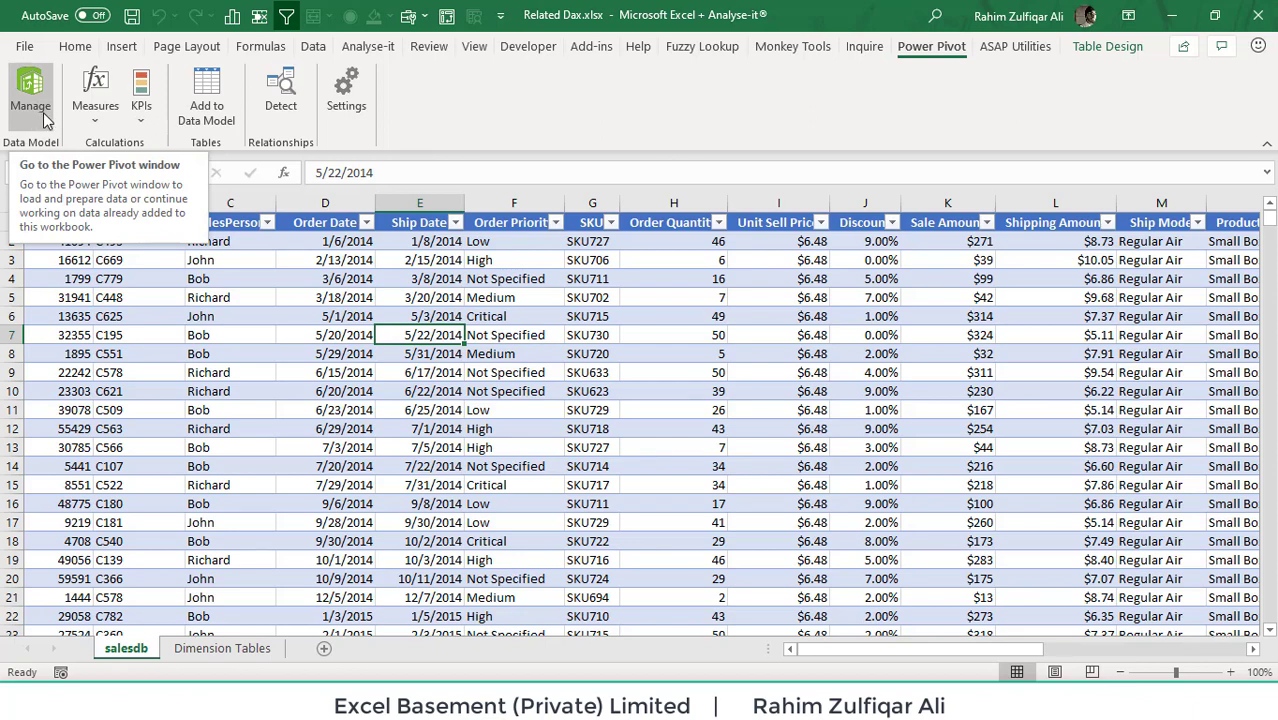
{"action": "left_click", "coordinate": [514, 446]}
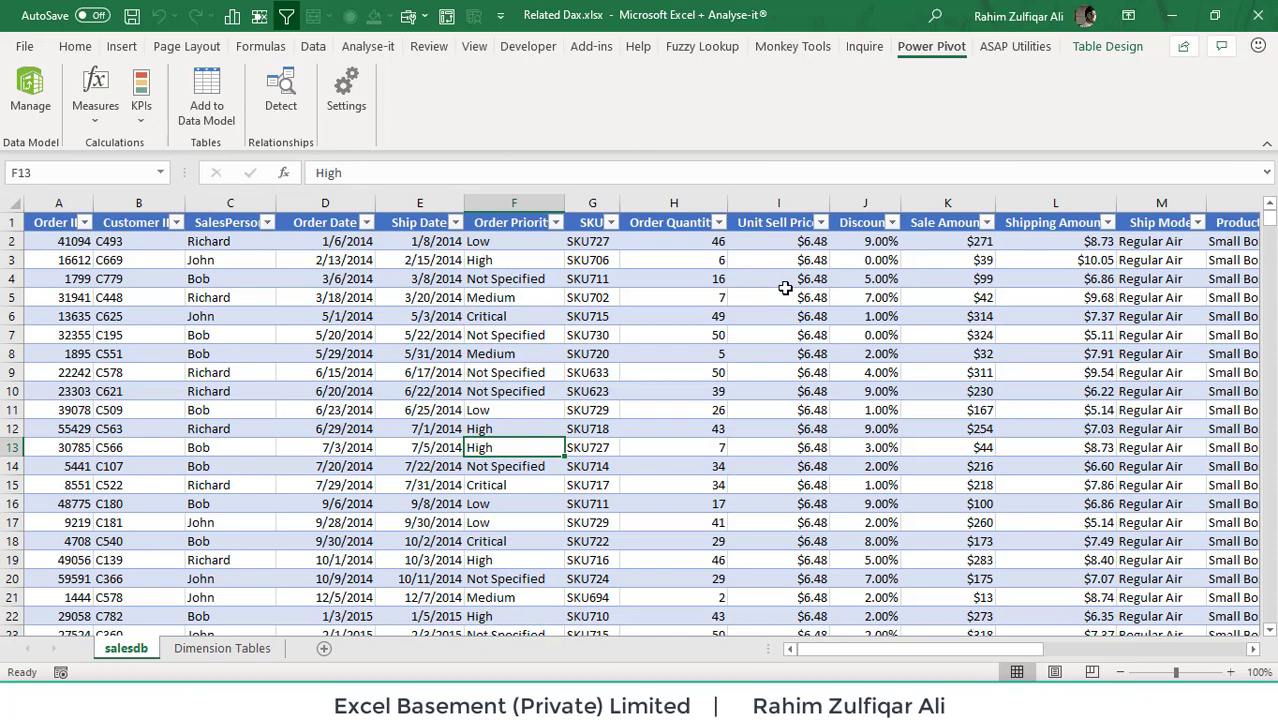
{"action": "left_click_drag", "start_coordinate": [225, 282], "coordinate": [988, 600]}
{"action": "left_click", "coordinate": [700, 460]}
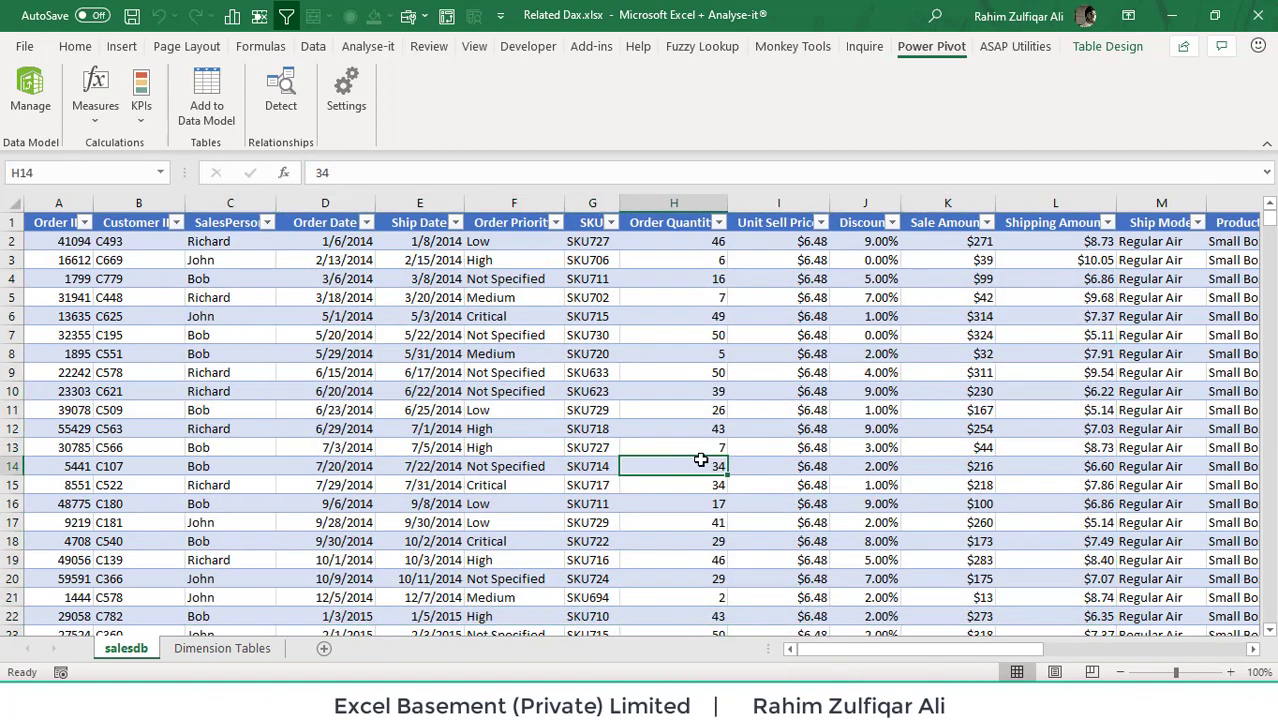
{"action": "left_click_drag", "start_coordinate": [350, 316], "coordinate": [1150, 606]}
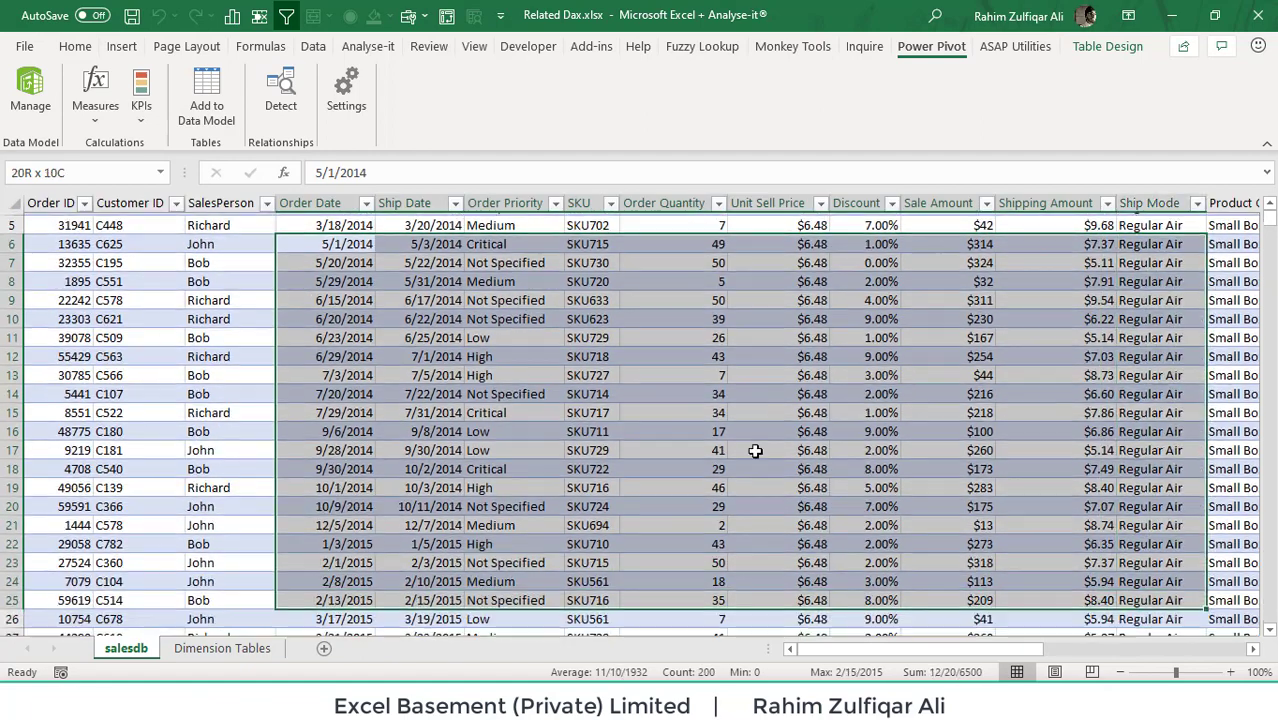
{"action": "left_click", "coordinate": [722, 428]}
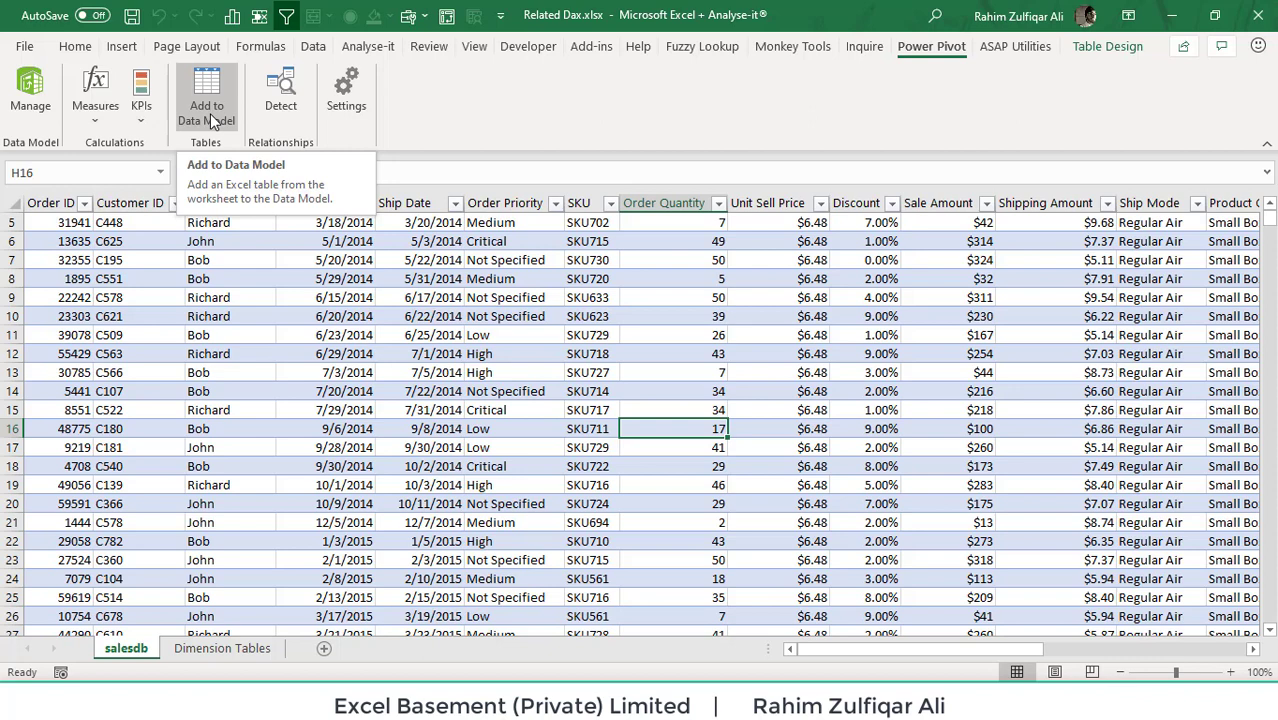
{"action": "left_click", "coordinate": [395, 333]}
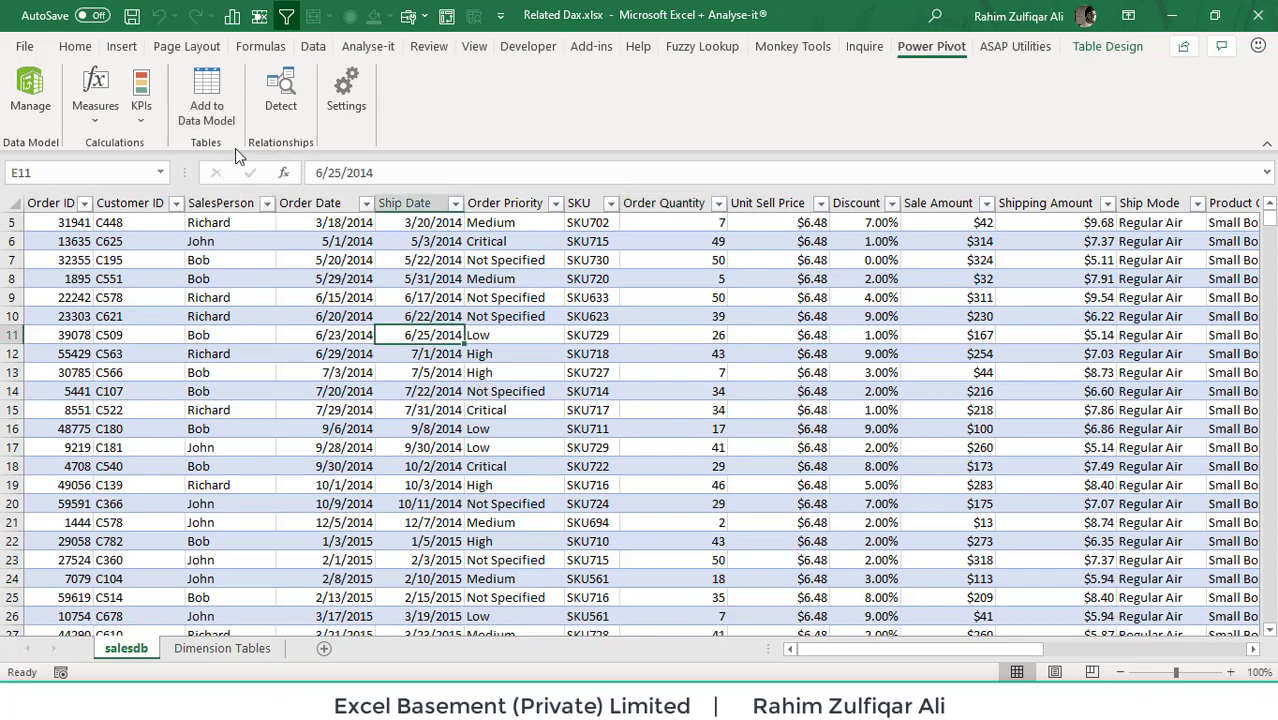
Add the customer table on the Dimension Tables sheet to the Data Model
{"action": "left_click", "coordinate": [230, 648]}
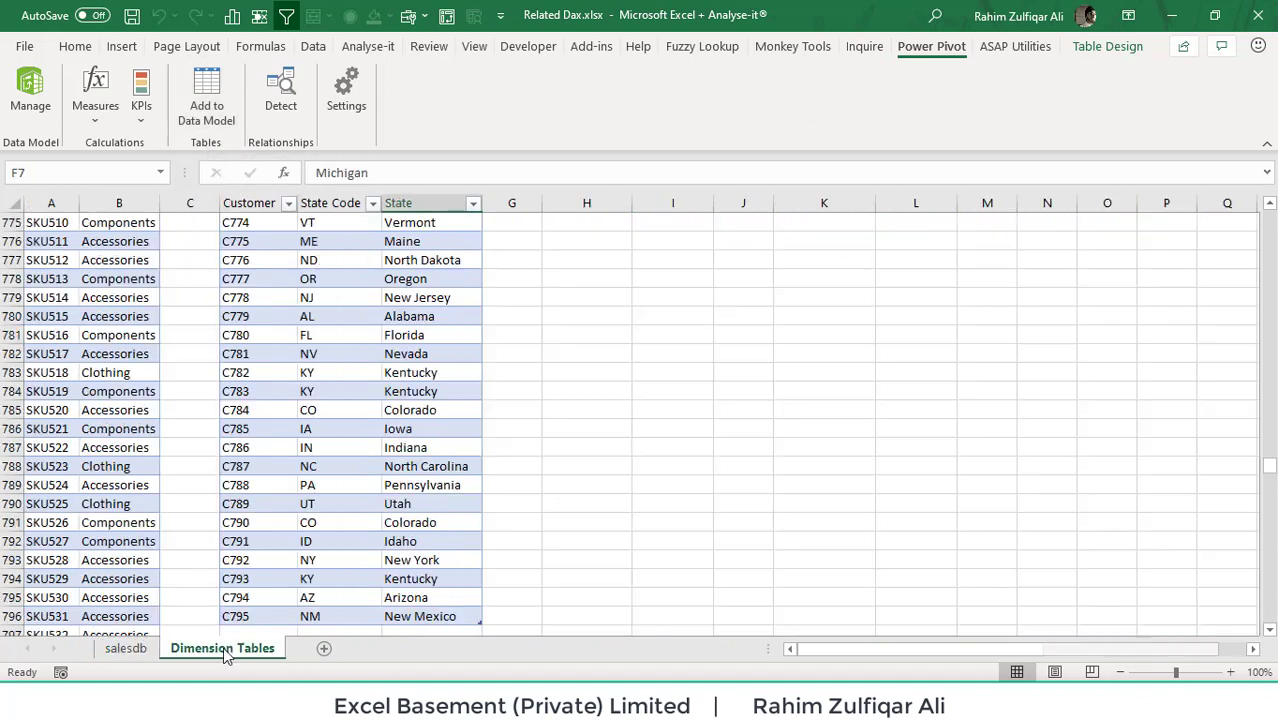
{"action": "left_click", "coordinate": [255, 282]}
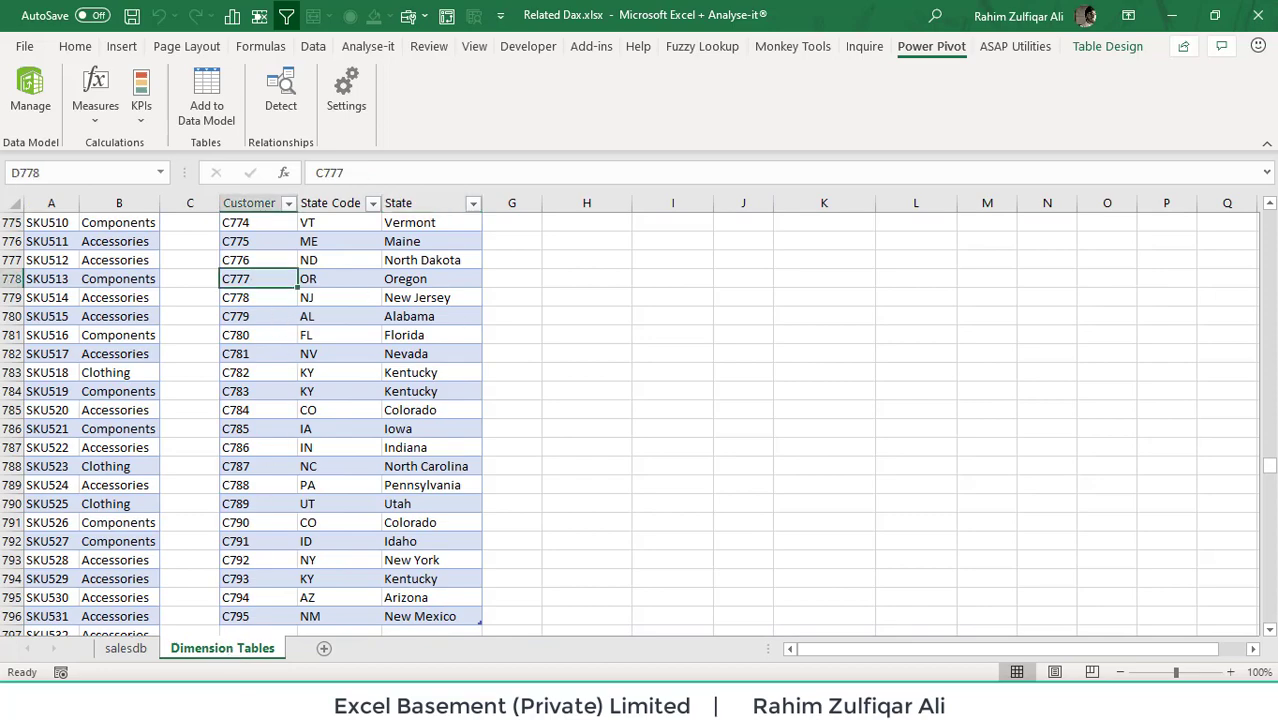
{"action": "left_click_drag", "start_coordinate": [1271, 468], "coordinate": [1270, 214]}
{"action": "left_click", "coordinate": [320, 310]}
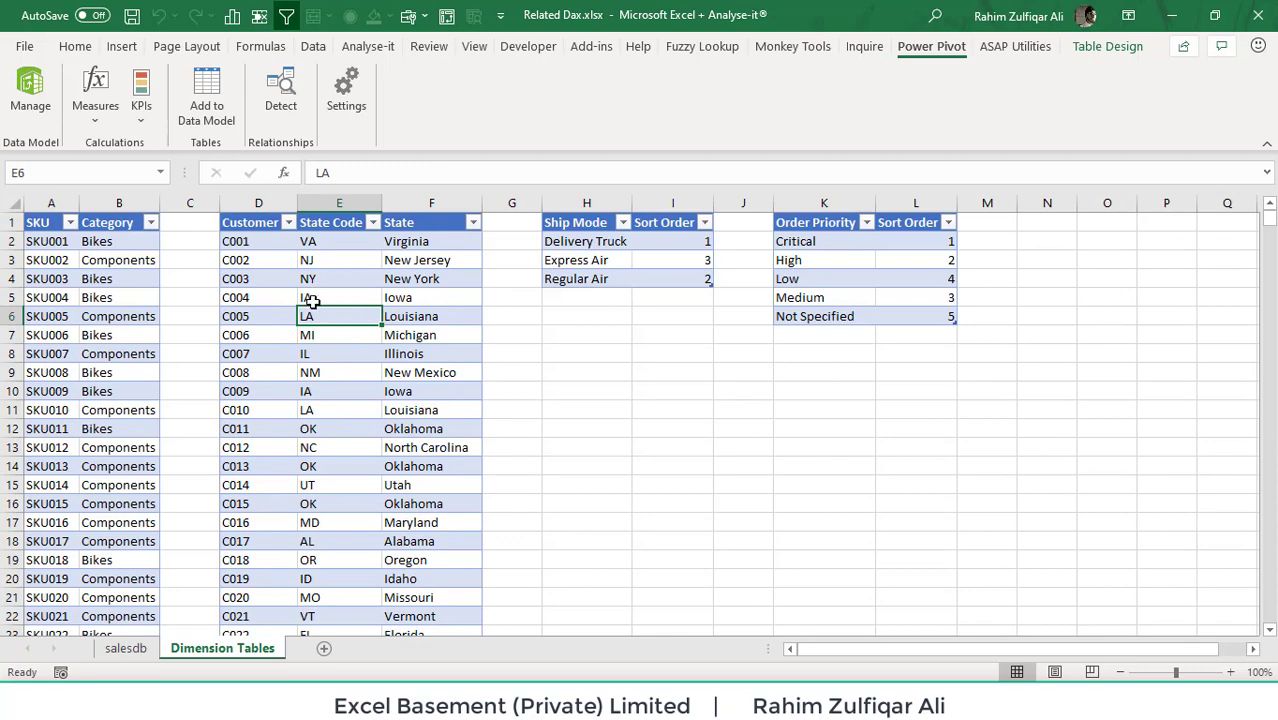
{"action": "left_click", "coordinate": [202, 112]}
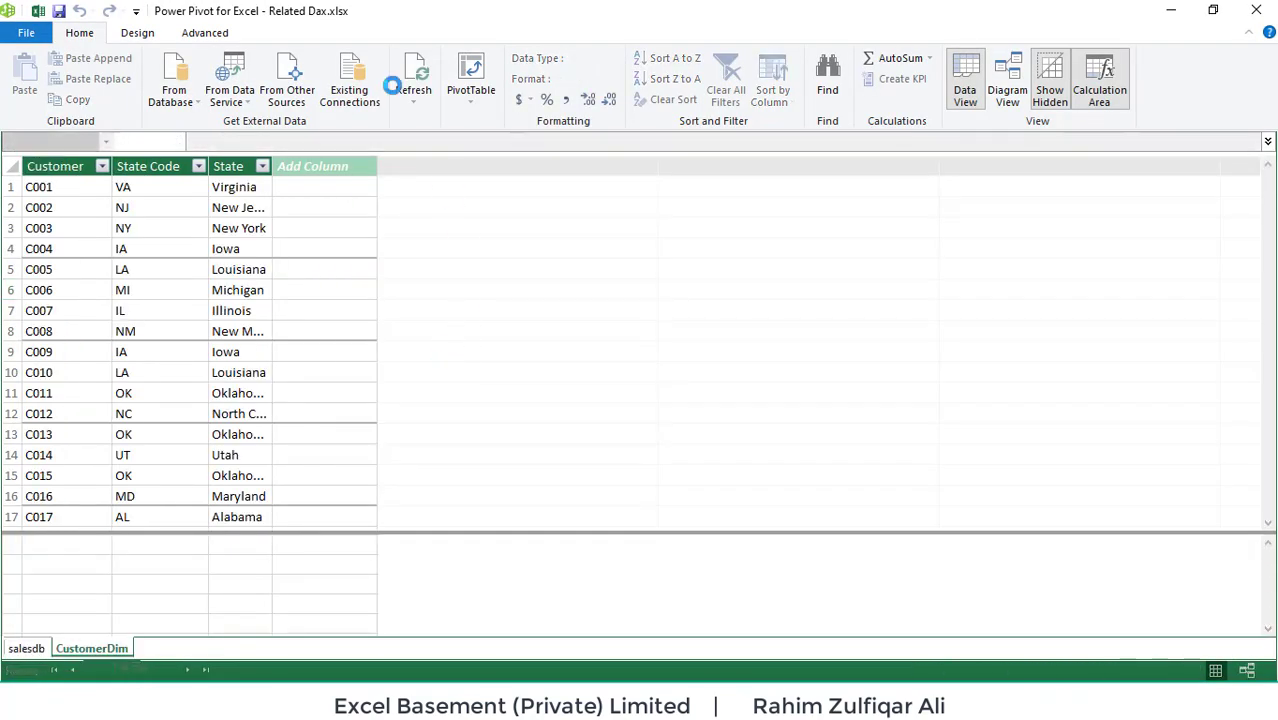
Check both the salesdb and CustomerDim tables in the Data Model, ending on salesdb
{"action": "left_click", "coordinate": [26, 650]}
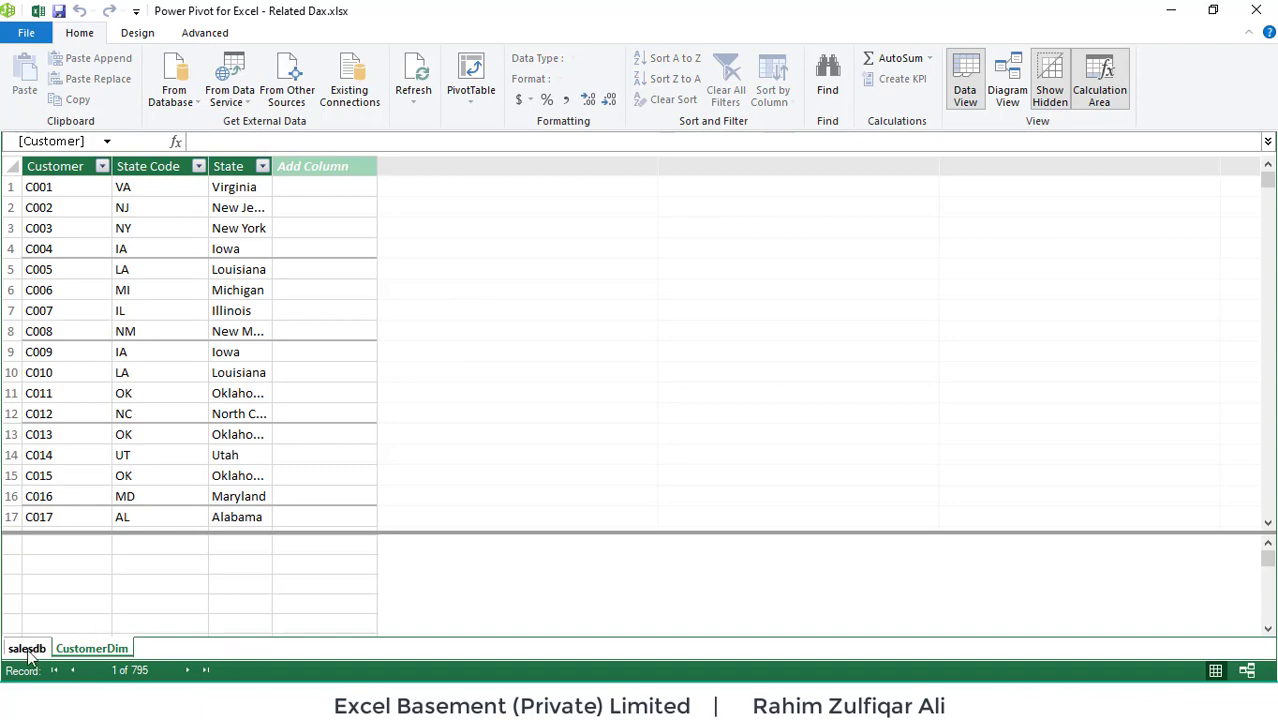
{"action": "left_click", "coordinate": [26, 650]}
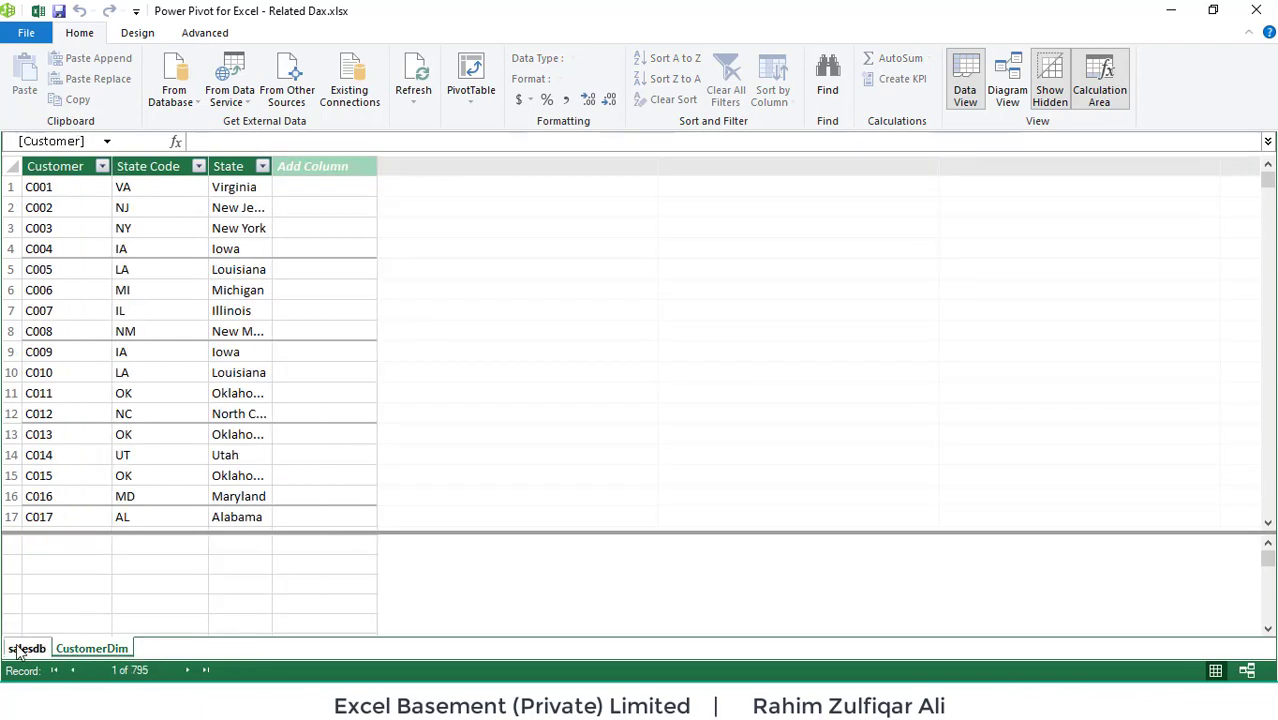
{"action": "left_click", "coordinate": [82, 650]}
{"action": "left_click", "coordinate": [18, 652]}
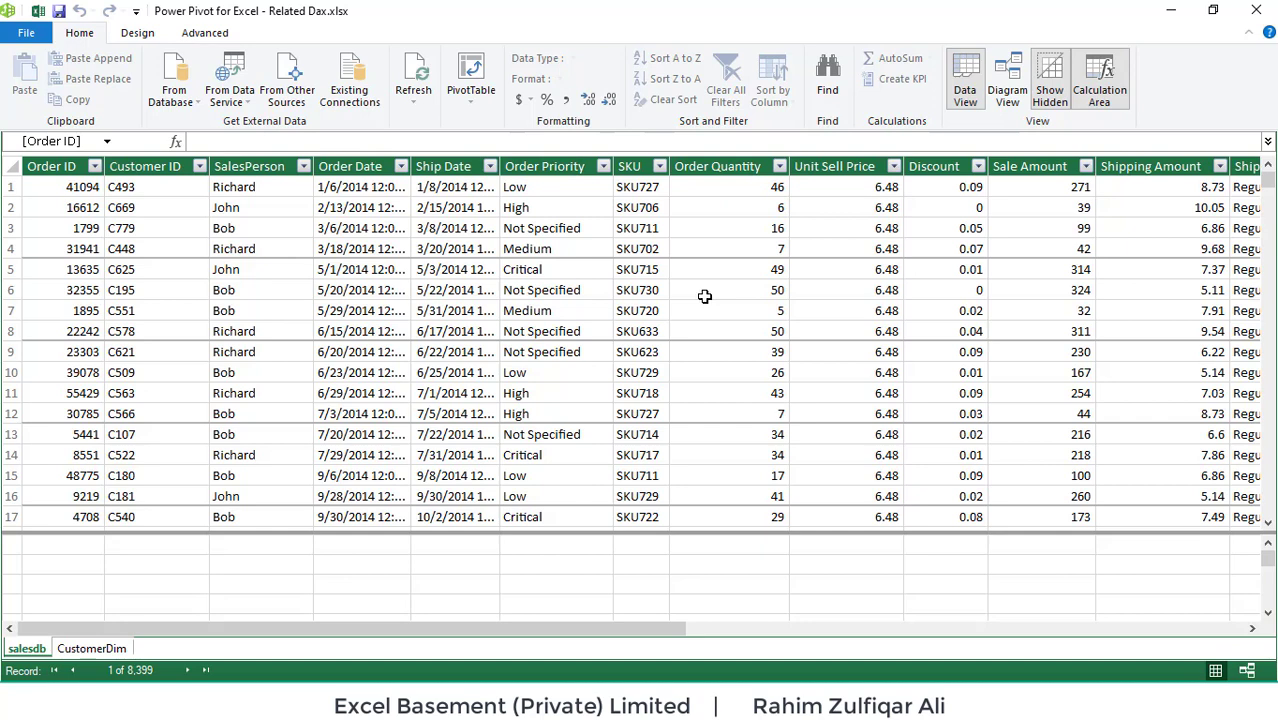
Show the model as a diagram, lengthen the salesdb box to list all its fields, and move CustomerDim slightly closer to it
{"action": "left_click", "coordinate": [1010, 90]}
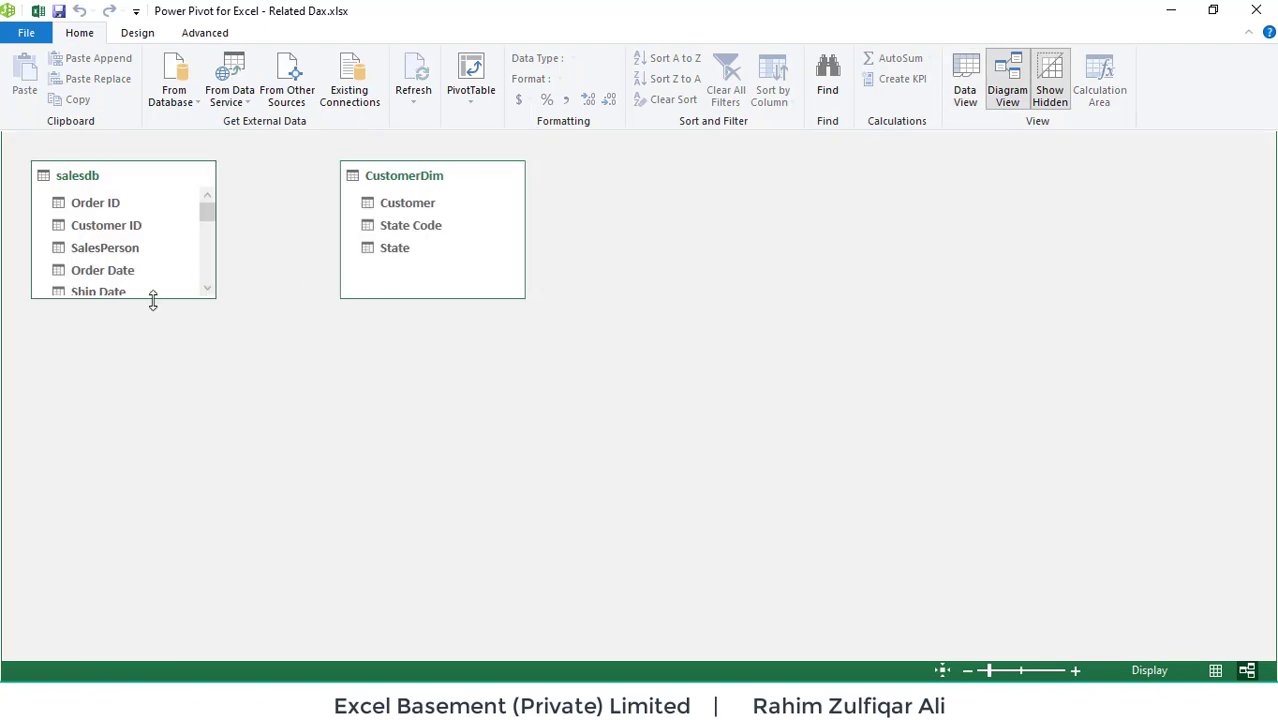
{"action": "left_click_drag", "start_coordinate": [154, 297], "coordinate": [154, 626]}
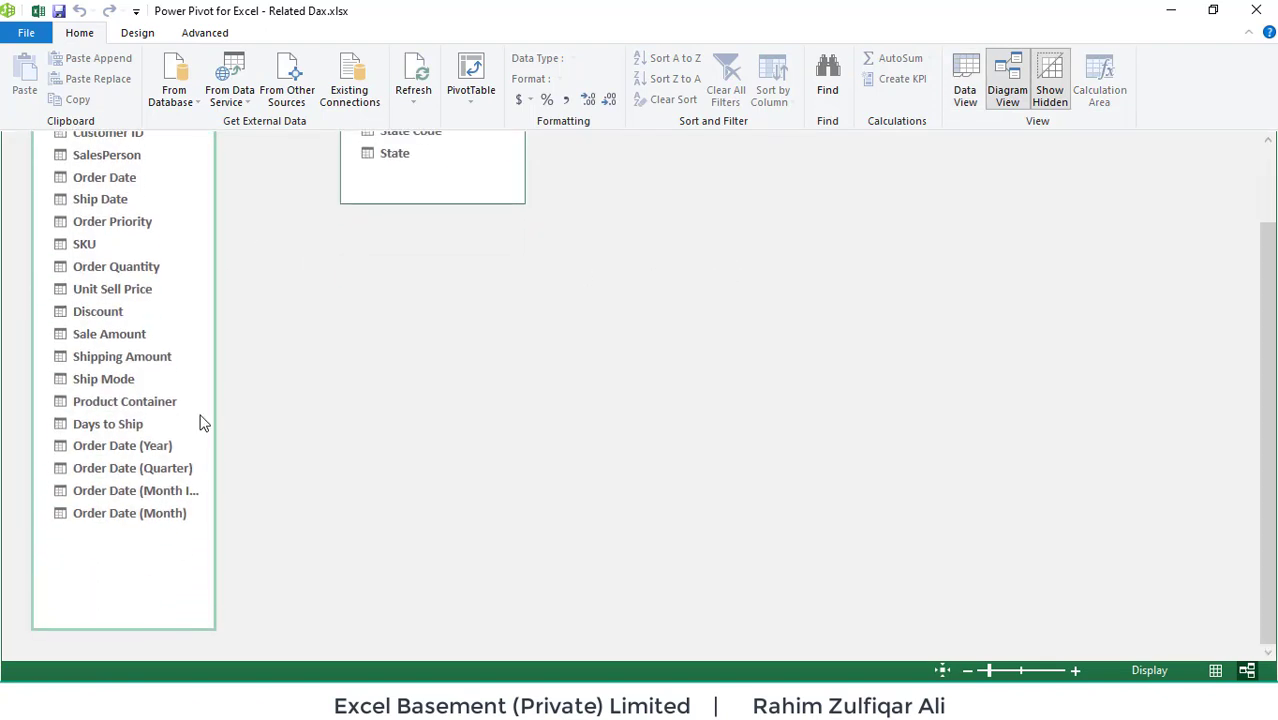
{"action": "scroll", "coordinate": [1272, 333], "scroll_direction": "up", "scroll_amount": 2}
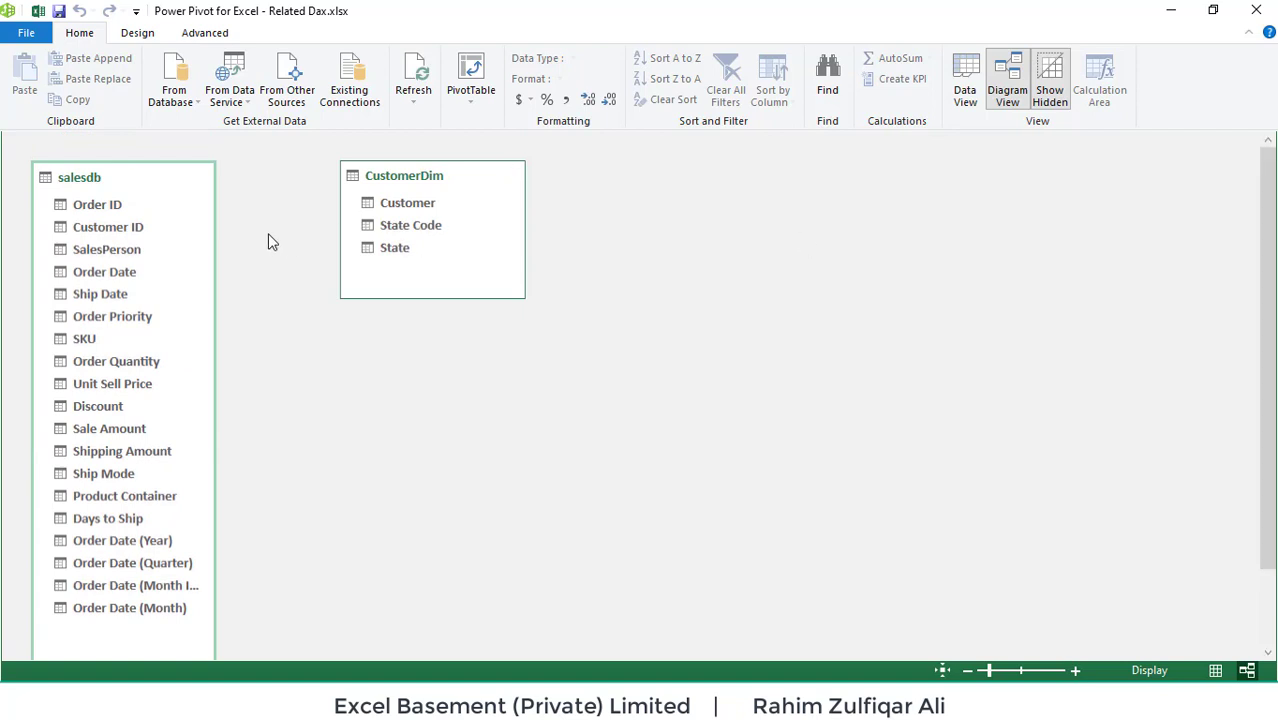
{"action": "left_click", "coordinate": [377, 186]}
{"action": "left_click_drag", "start_coordinate": [377, 186], "coordinate": [356, 182]}
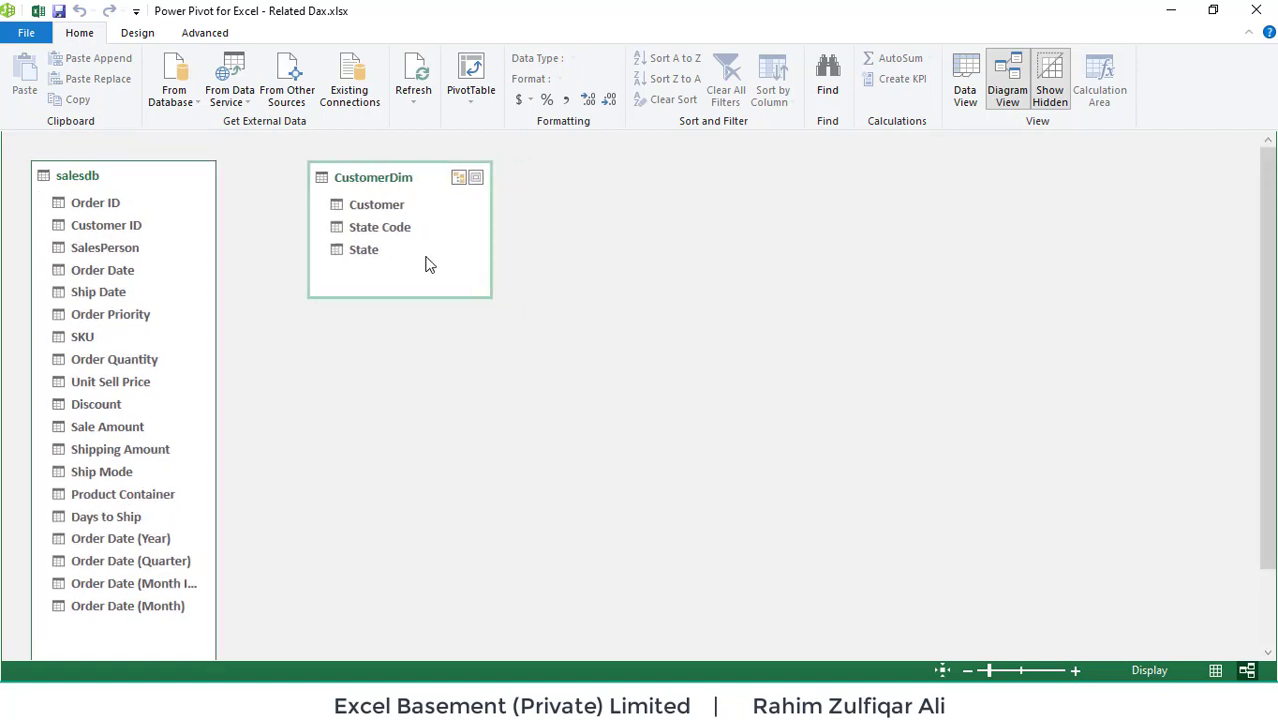
Create an empty hierarchy in the salesdb table and move the CustomerDim box slightly farther from salesdb
{"action": "left_click", "coordinate": [157, 177]}
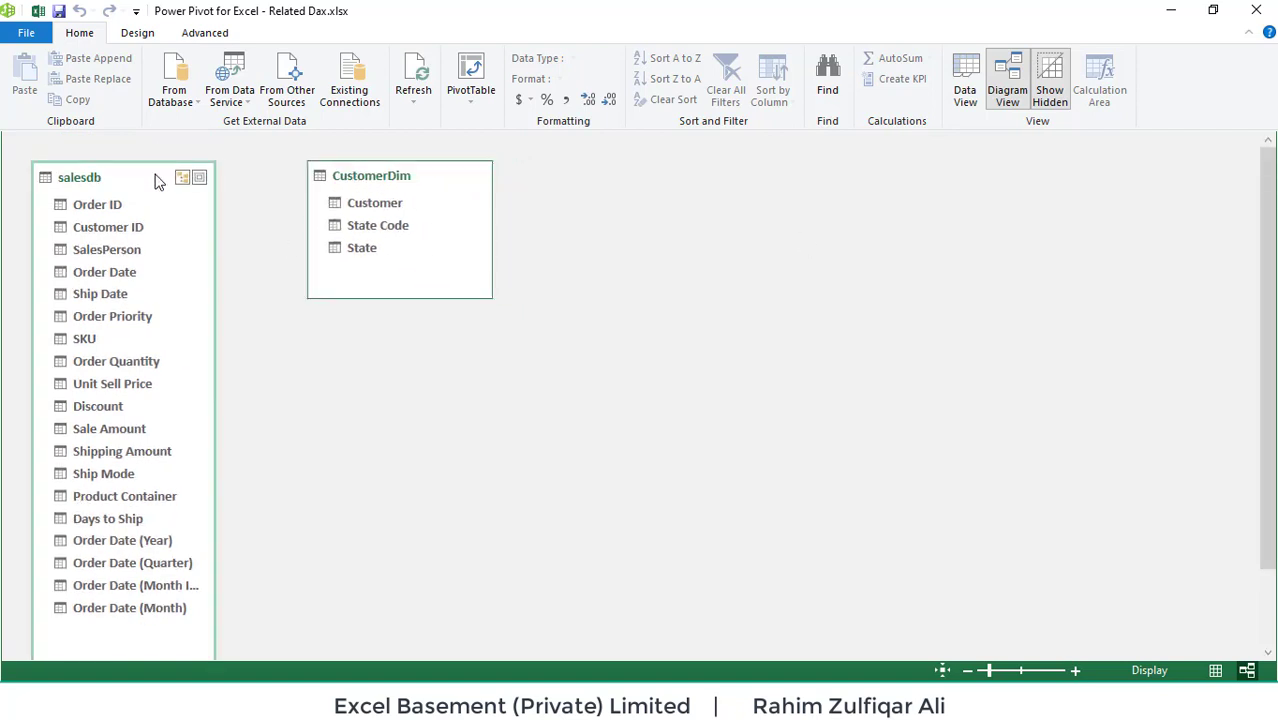
{"action": "left_click", "coordinate": [335, 178]}
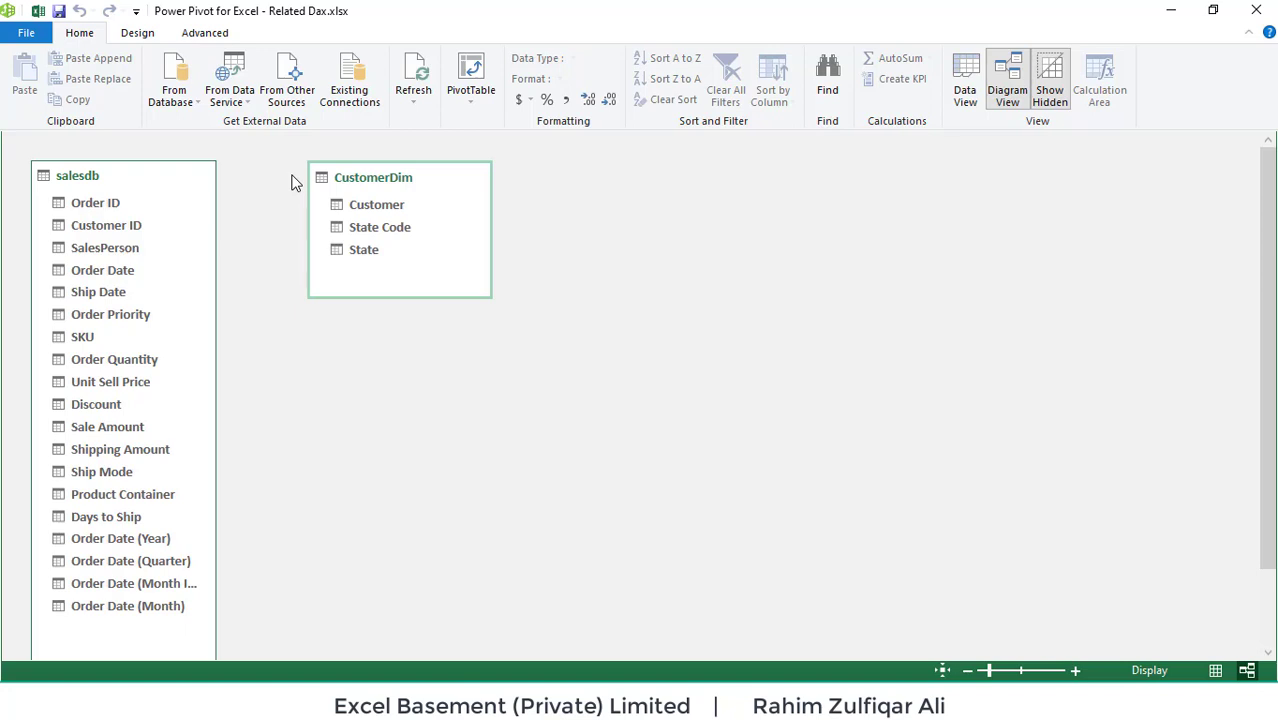
{"action": "left_click", "coordinate": [190, 175]}
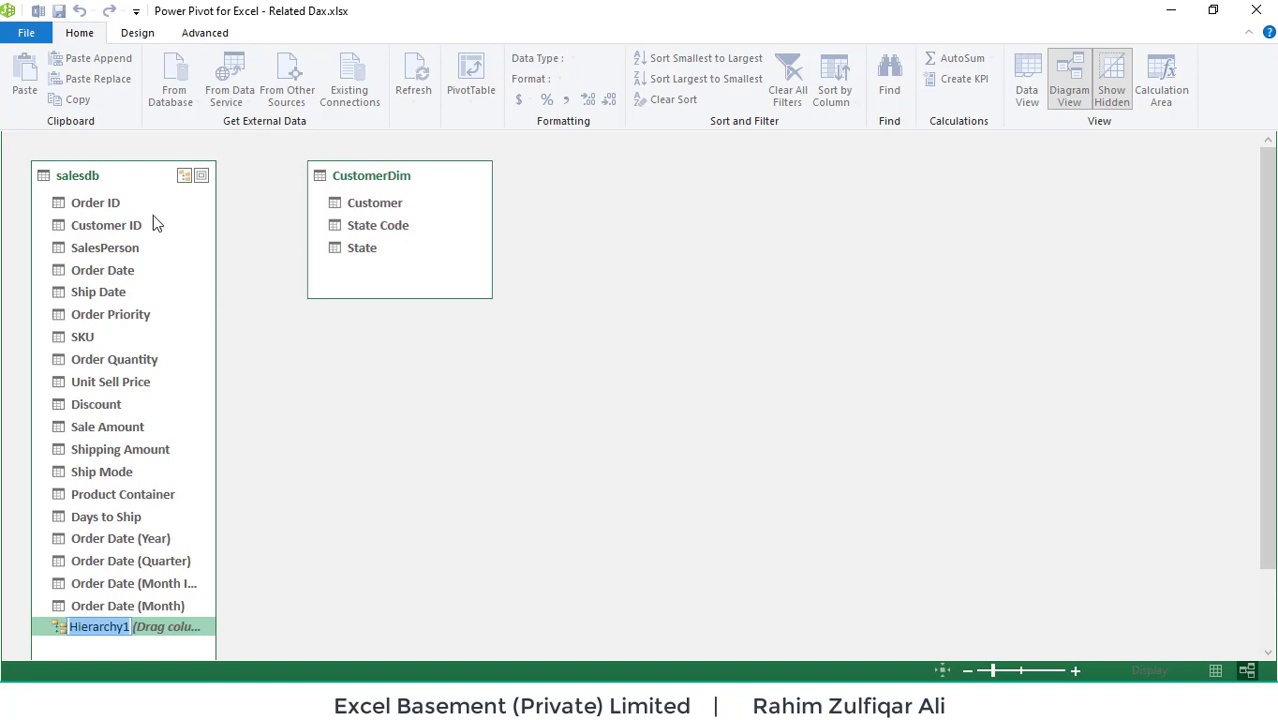
{"action": "left_click_drag", "start_coordinate": [352, 185], "coordinate": [380, 187]}
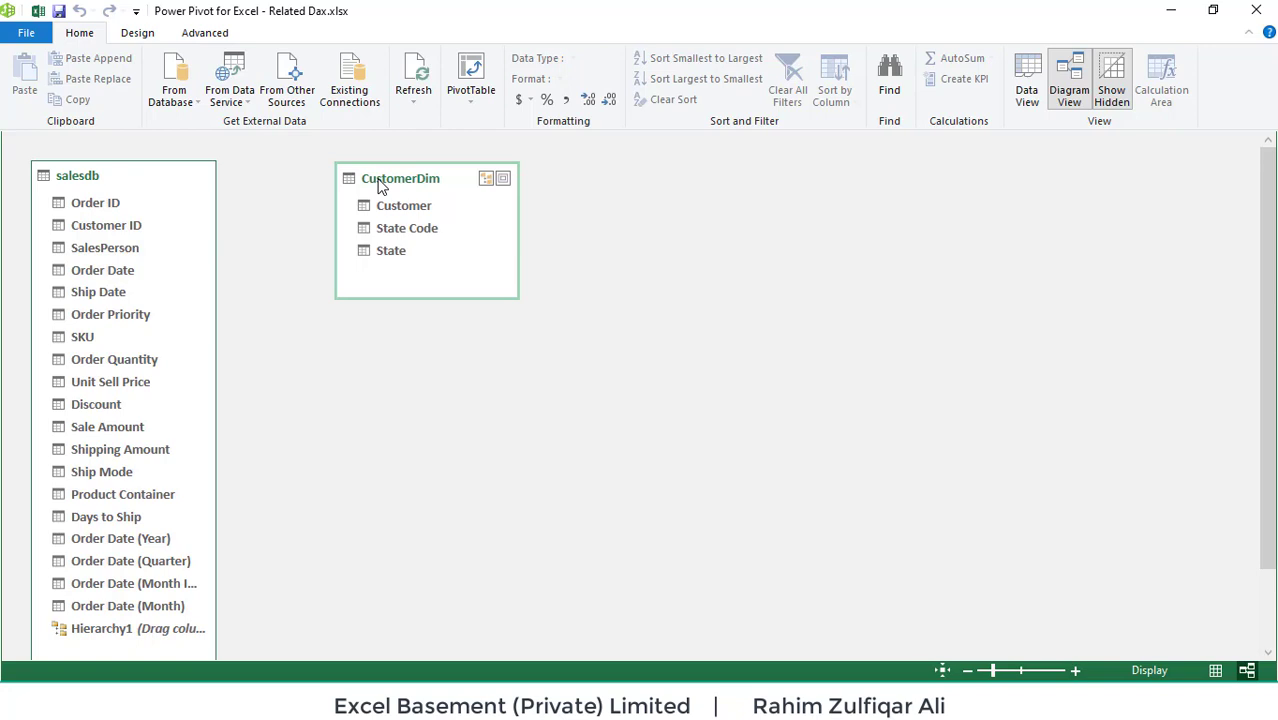
Relate Customer ID in salesdb to Customer in CustomerDim, and move the CustomerDim box farther away from salesdb
{"action": "left_click", "coordinate": [108, 178]}
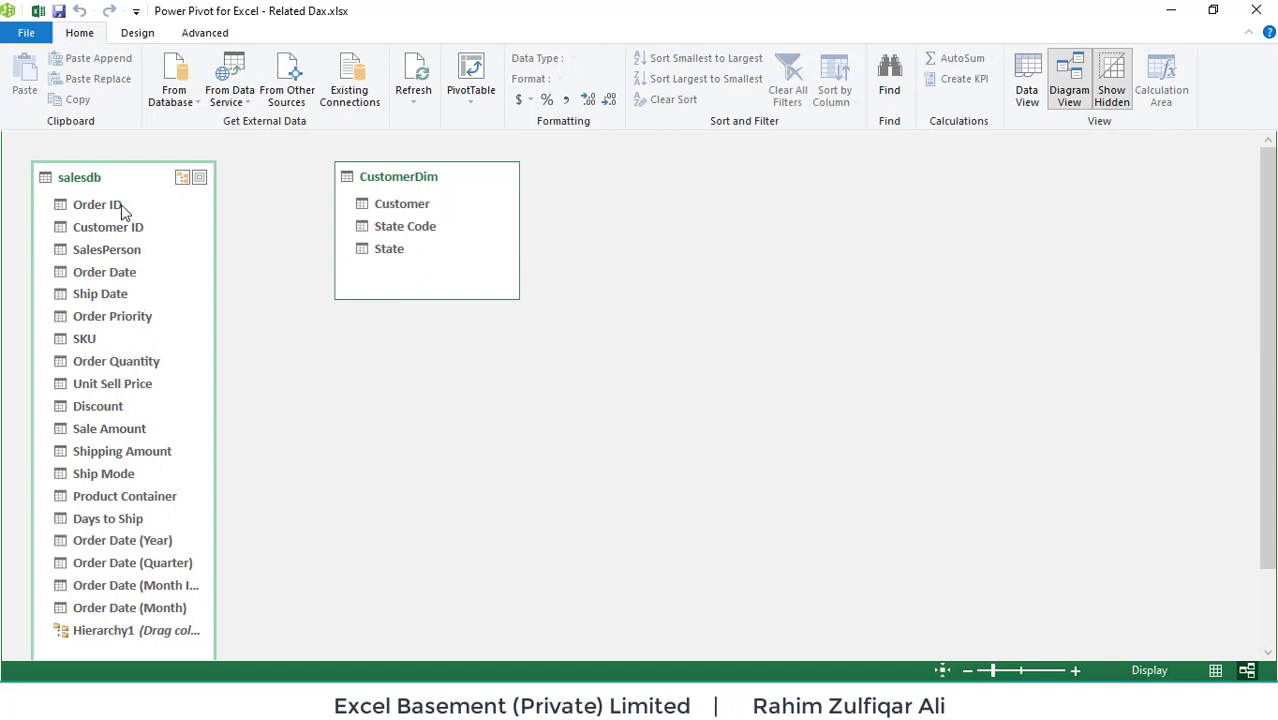
{"action": "left_click", "coordinate": [383, 180]}
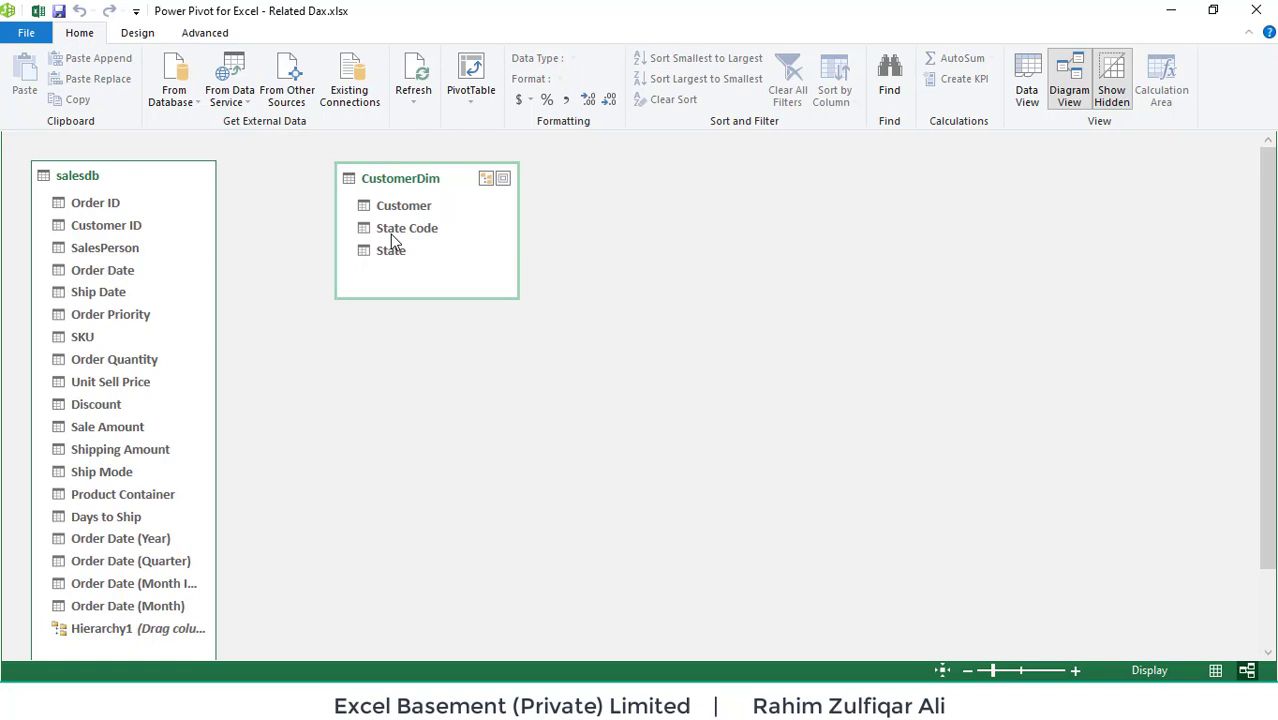
{"action": "left_click", "coordinate": [131, 230]}
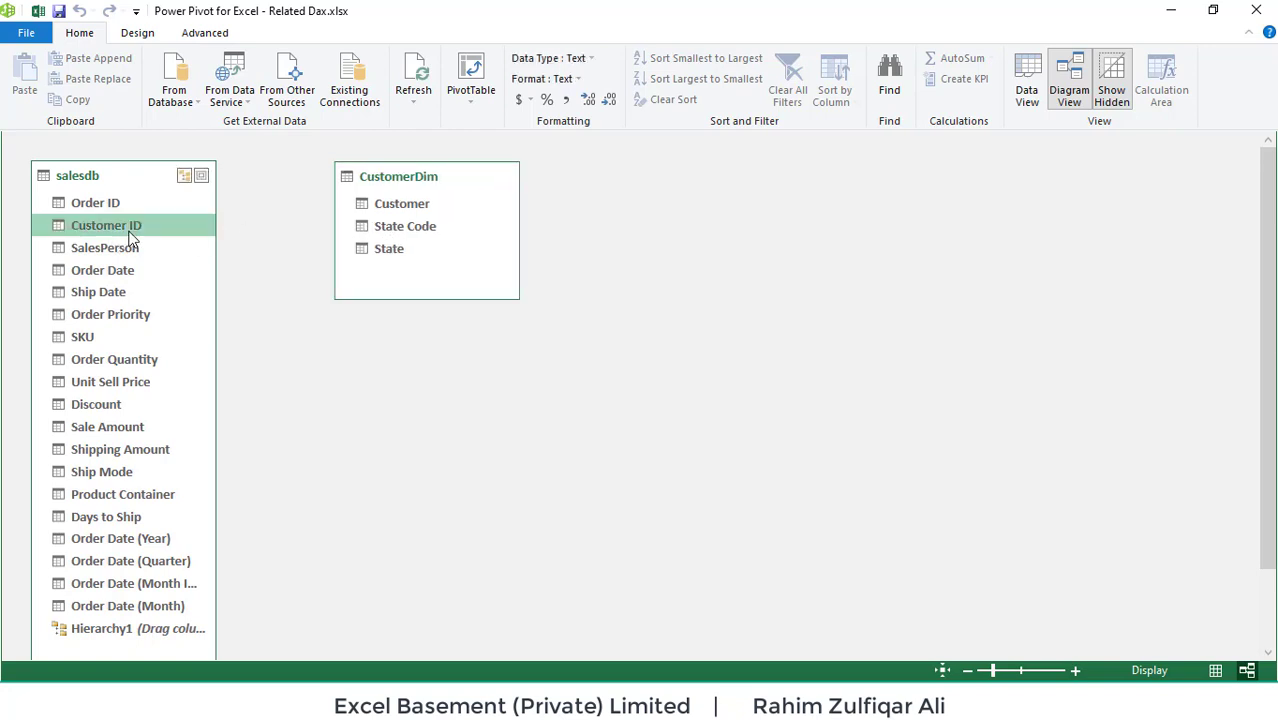
{"action": "left_click", "coordinate": [389, 208]}
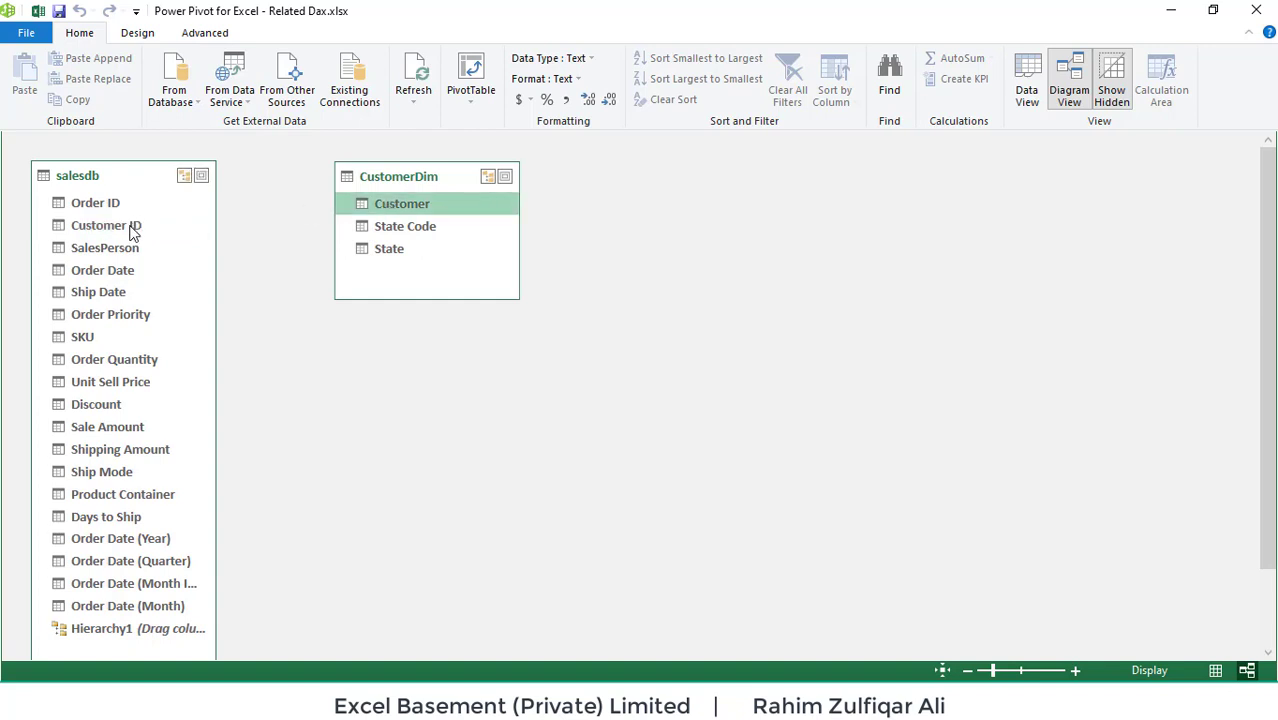
{"action": "left_click", "coordinate": [130, 229]}
{"action": "mouse_move", "coordinate": [181, 233]}
{"action": "left_mouse_down"}
{"action": "mouse_move", "coordinate": [355, 232]}
{"action": "mouse_move", "coordinate": [389, 206]}
{"action": "mouse_move", "coordinate": [414, 210]}
{"action": "left_mouse_up"}
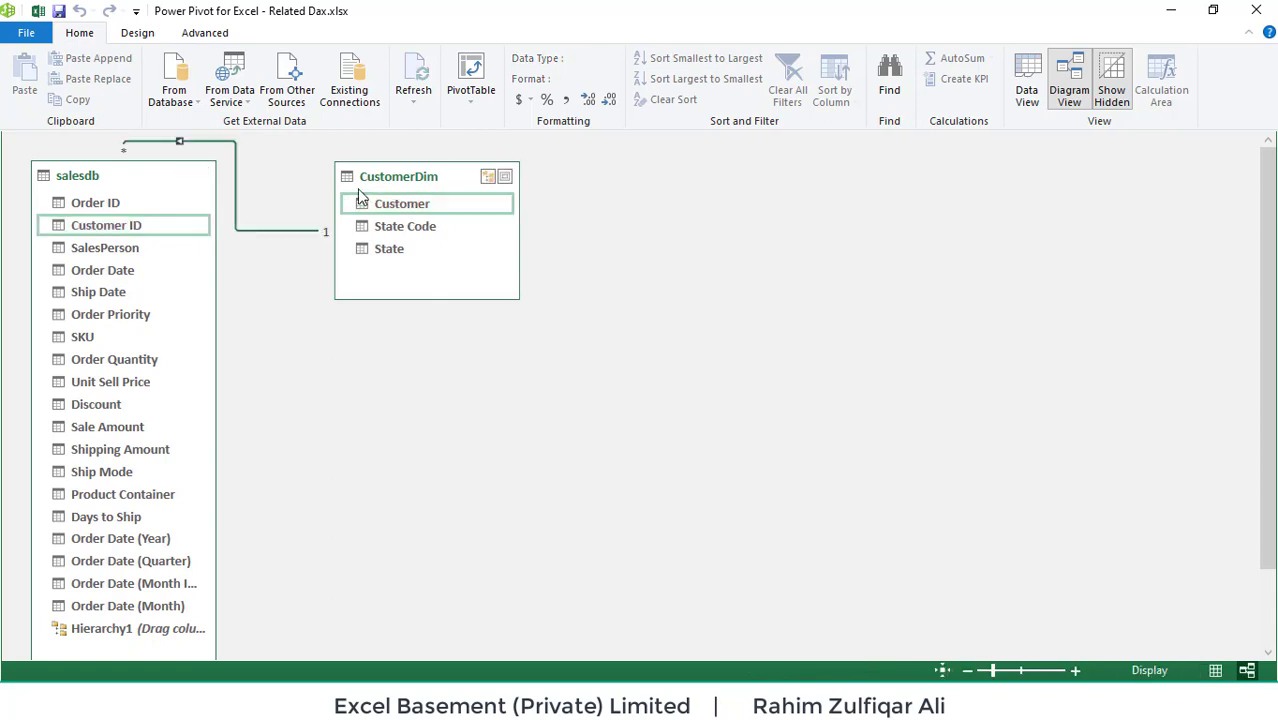
{"action": "left_click_drag", "start_coordinate": [365, 177], "coordinate": [586, 209]}
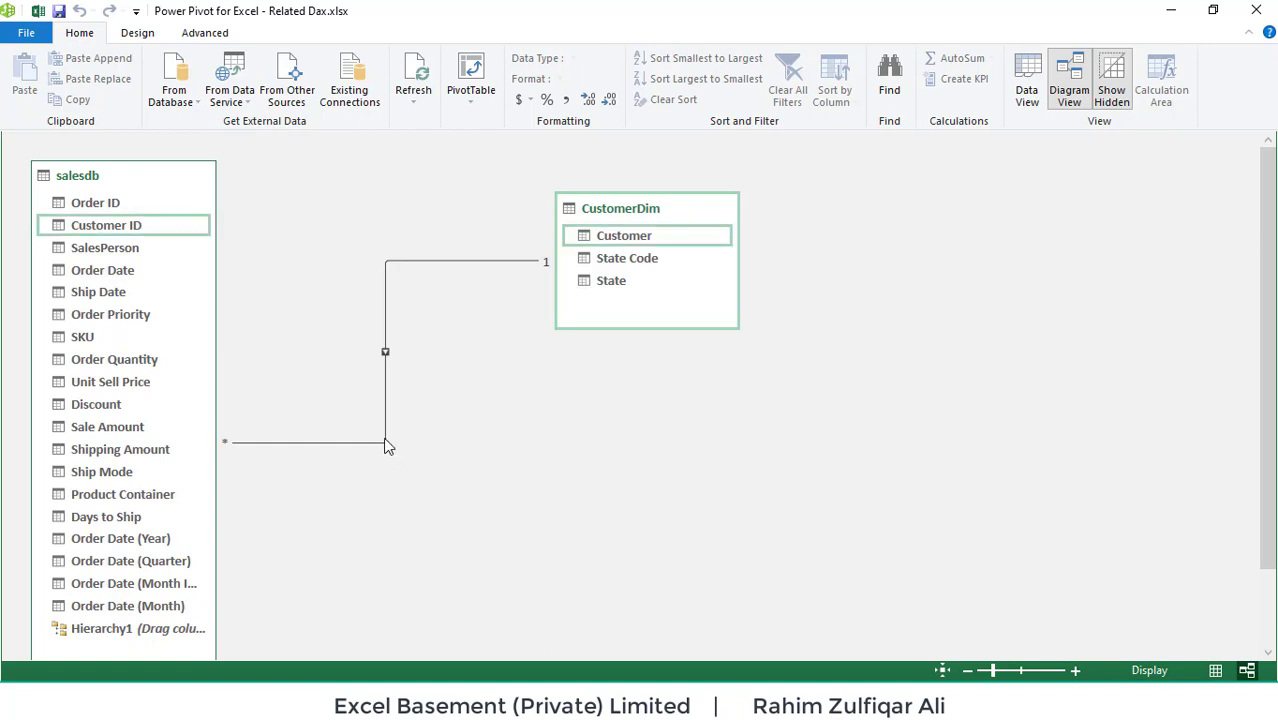
Return to the salesdb data grid and add a new column named State ID after Order Date (Month)
{"action": "left_click", "coordinate": [1027, 86]}
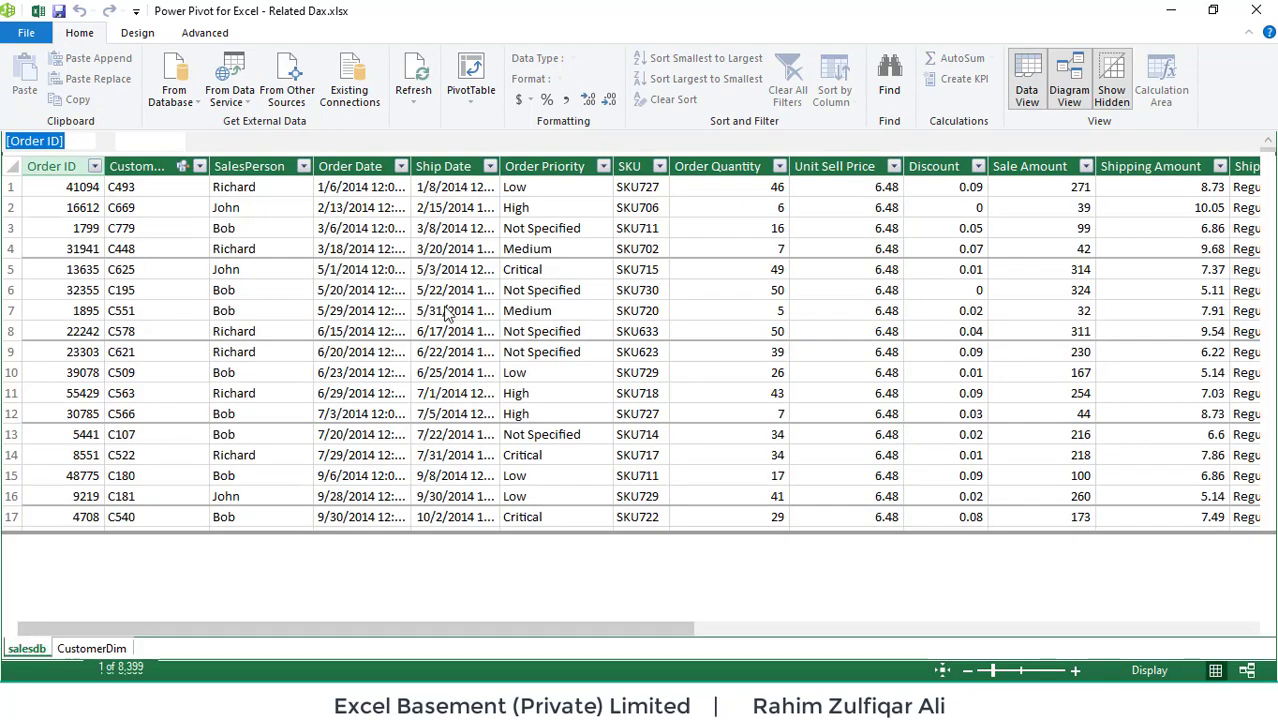
{"action": "left_click", "coordinate": [244, 165]}
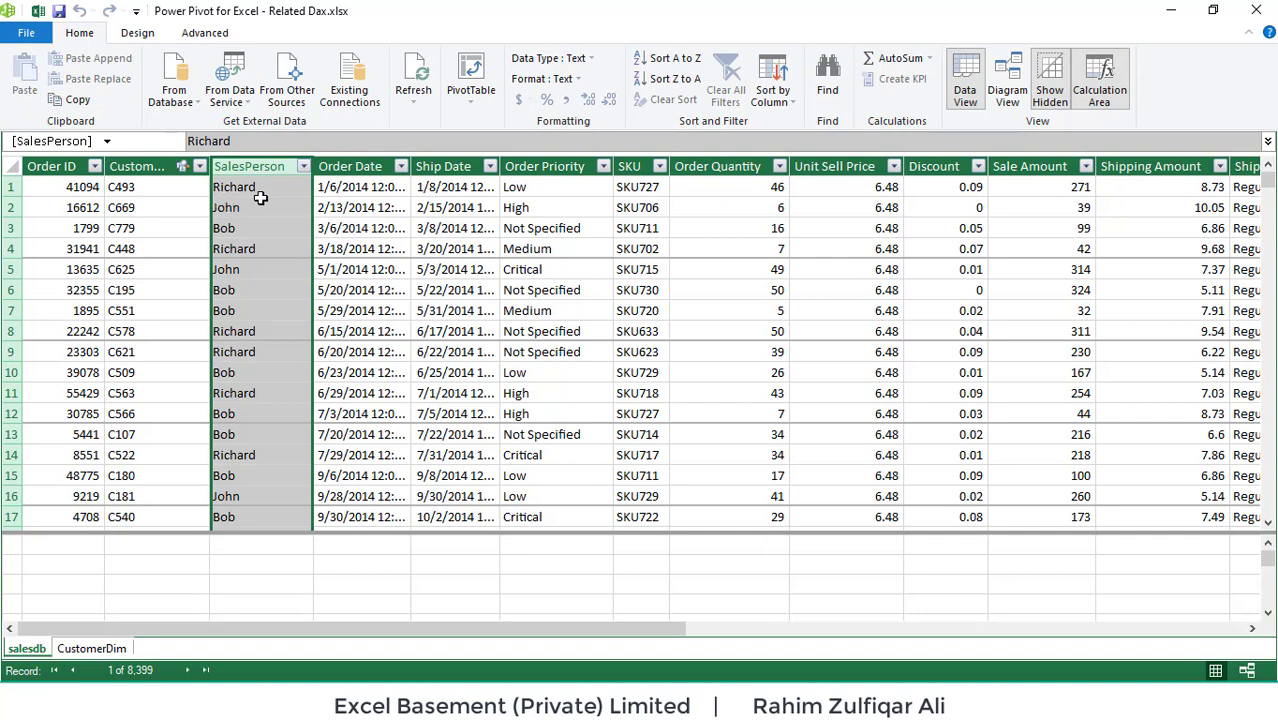
{"action": "left_click", "coordinate": [367, 202]}
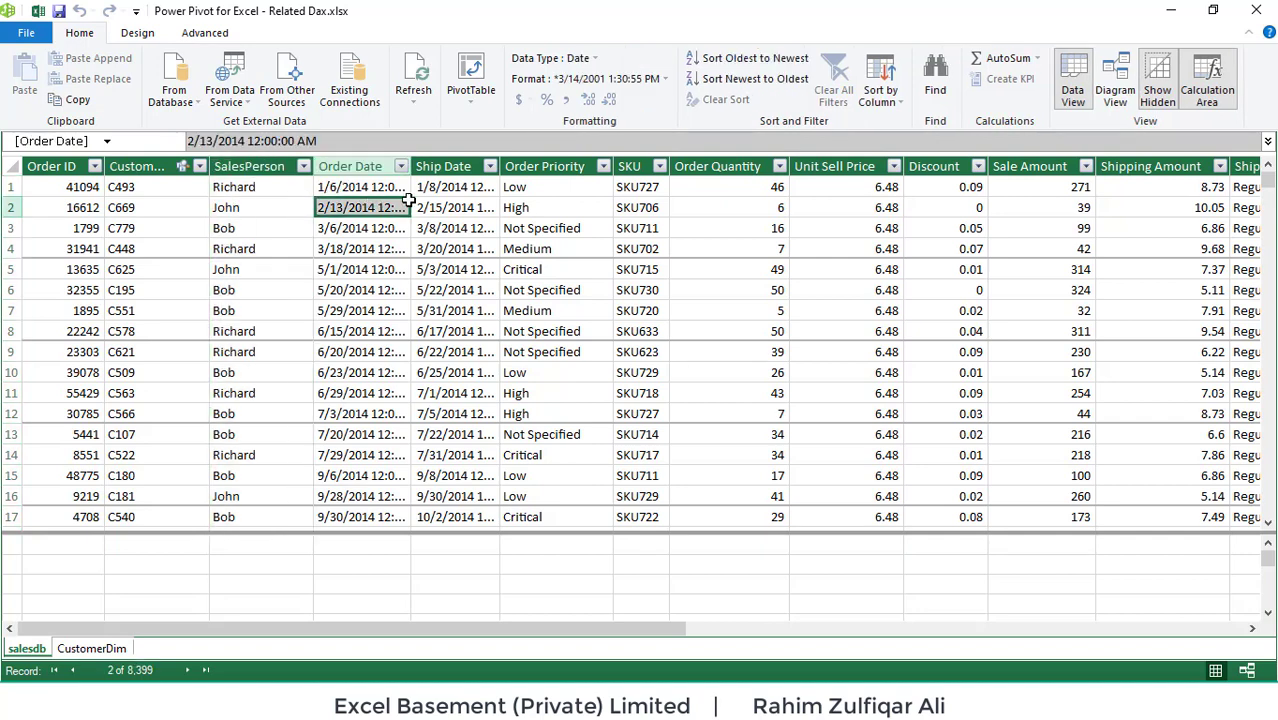
{"action": "left_click", "coordinate": [137, 34]}
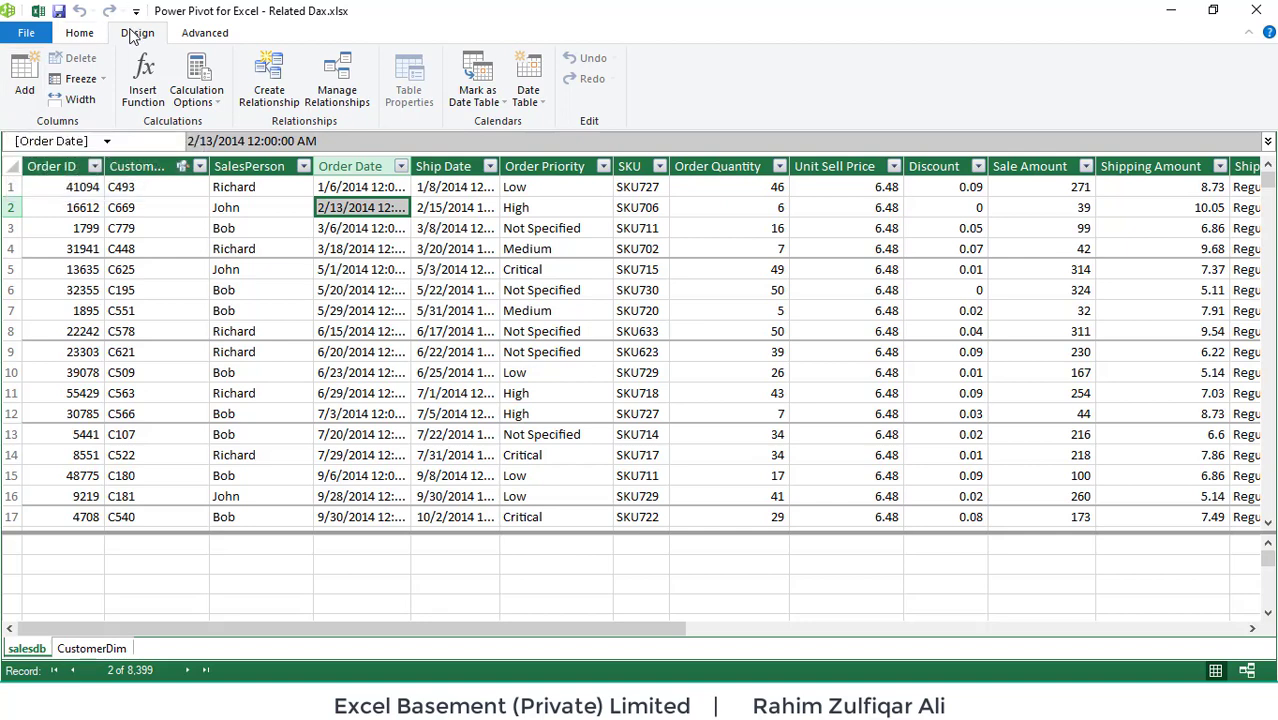
{"action": "left_click", "coordinate": [25, 85]}
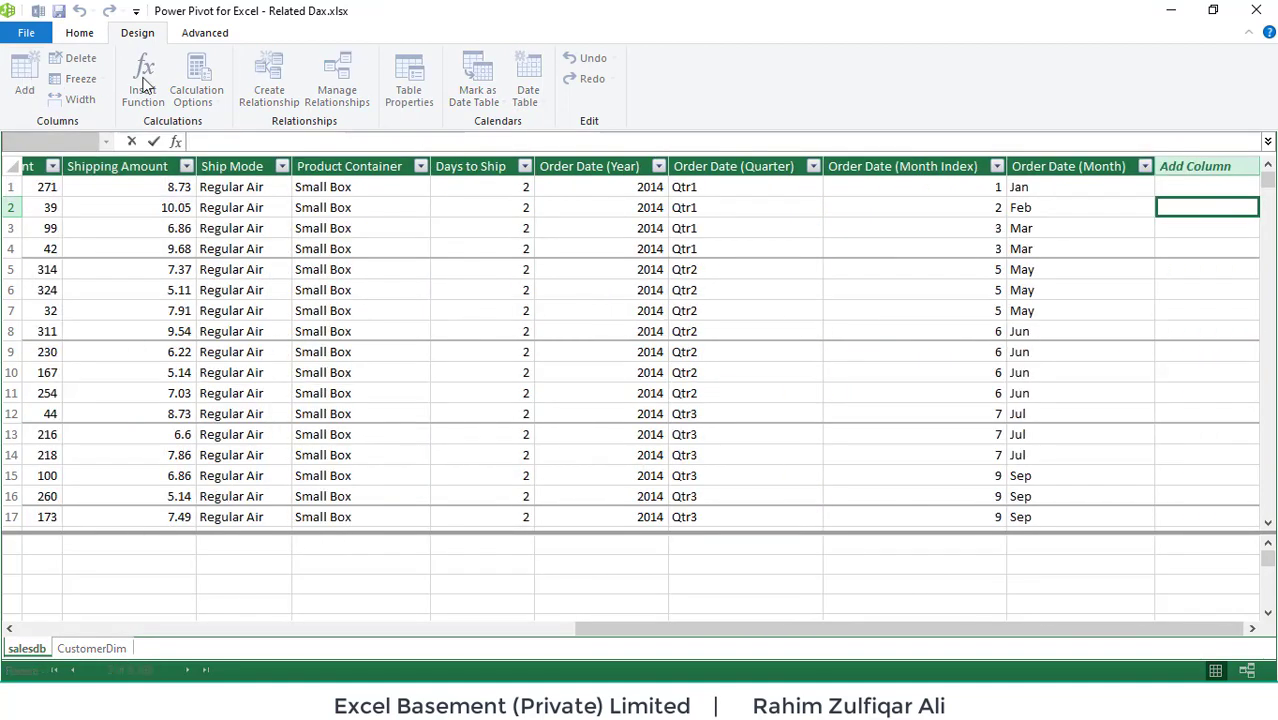
{"action": "double_click", "coordinate": [1208, 166]}
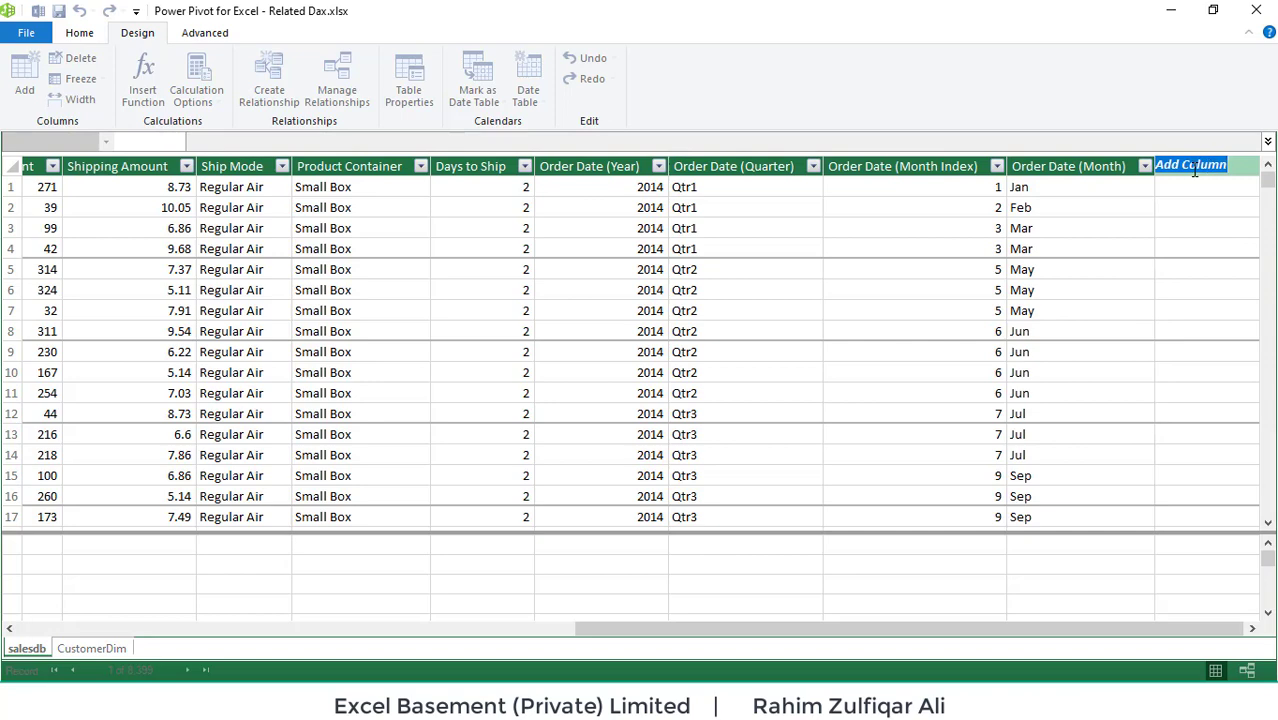
{"action": "type", "text": "Stat"}
{"action": "type", "text": "e N"}
{"action": "type", "text": "D"}
{"action": "key", "text": "Return"}
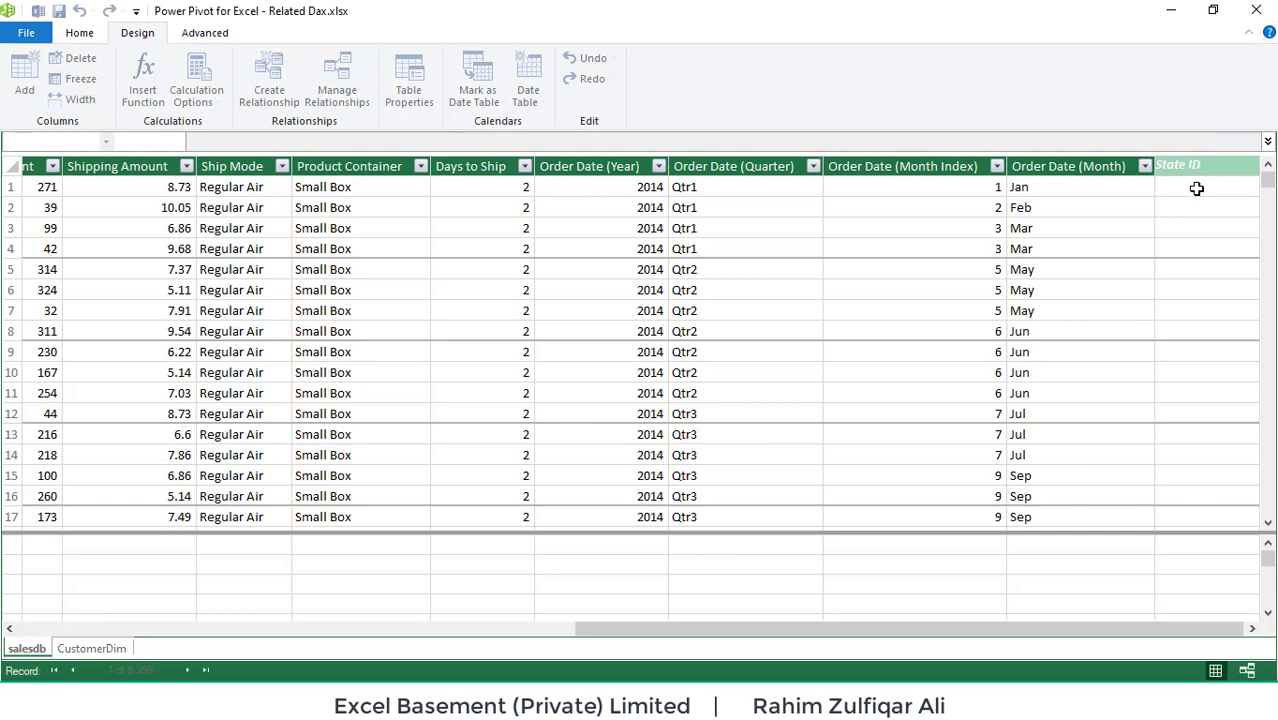
Fill the State ID column with the formula =RELATED(CustomerDim[State Code])
{"action": "left_click", "coordinate": [1202, 166]}
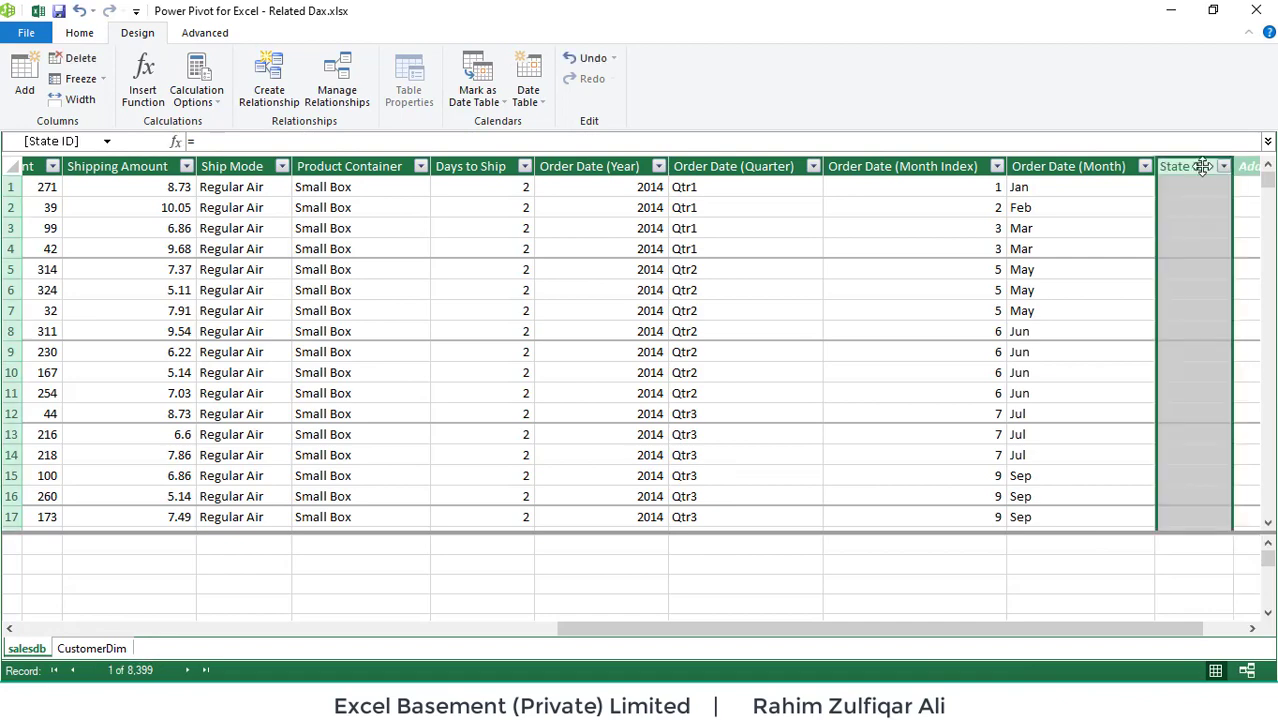
{"action": "left_click", "coordinate": [284, 141]}
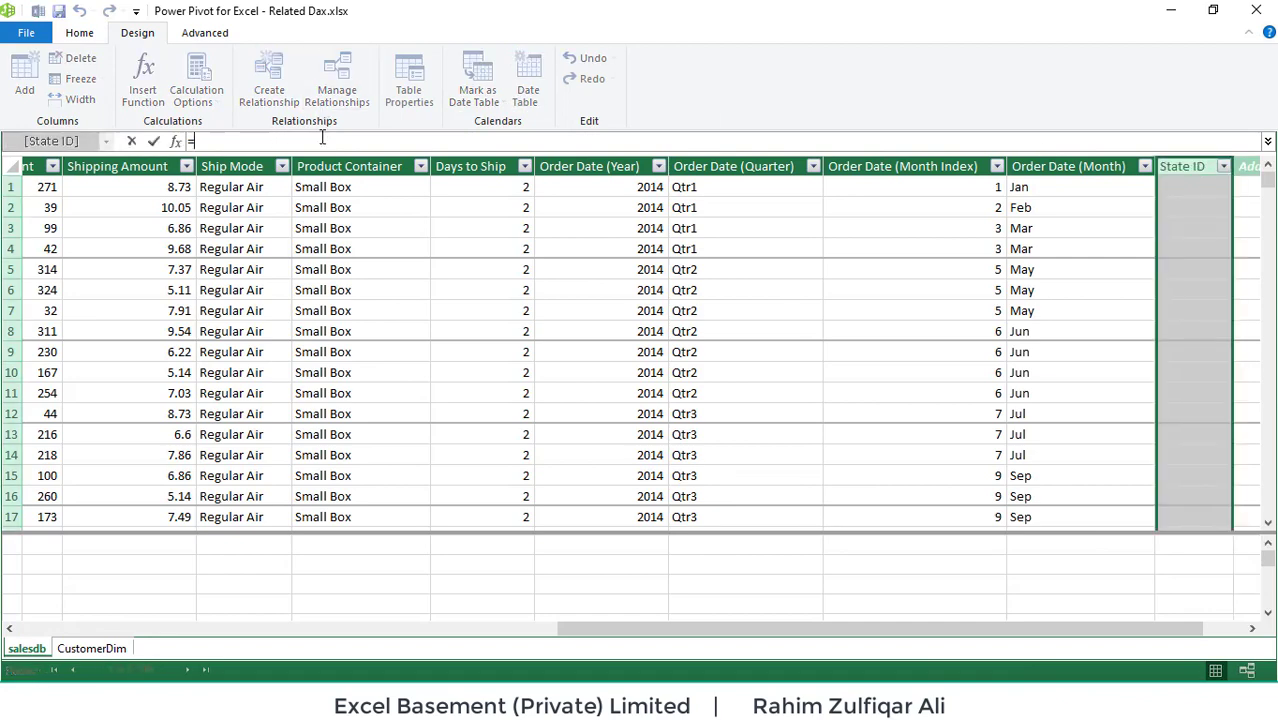
{"action": "type", "text": "=RELATED("}
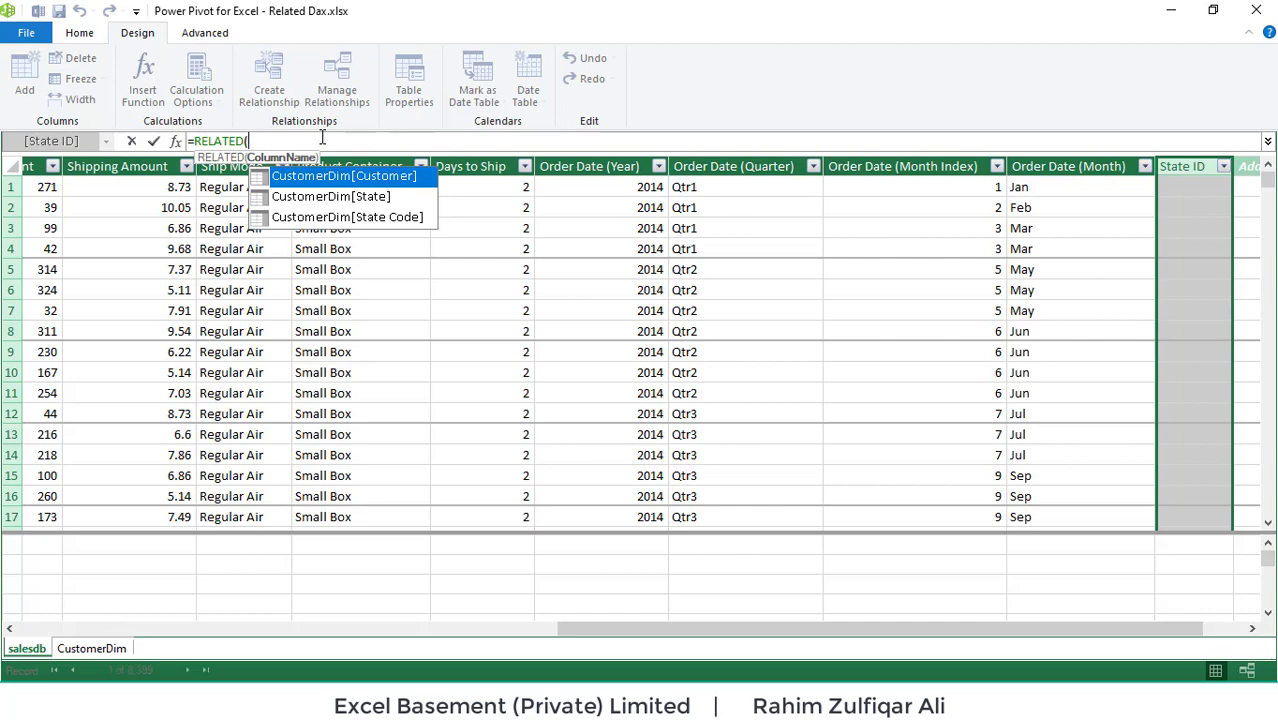
{"action": "key", "text": "Down"}
{"action": "key", "text": "Down"}
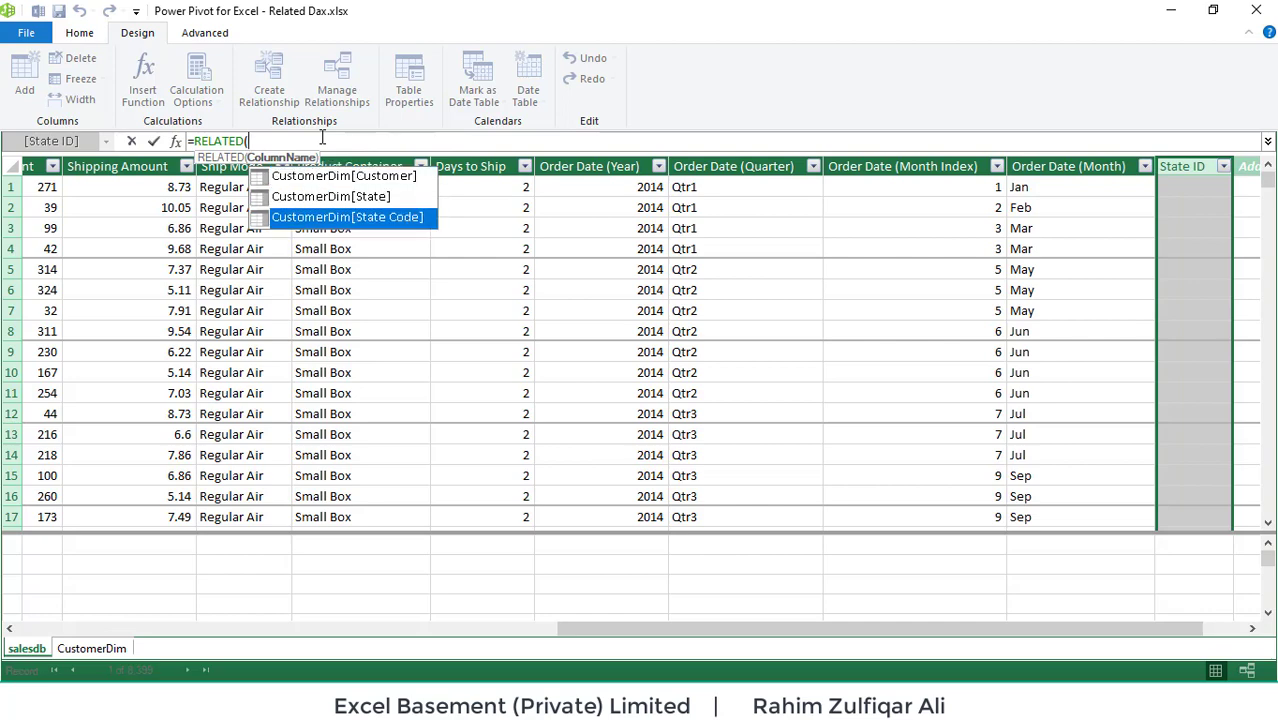
{"action": "key", "text": "Tab"}
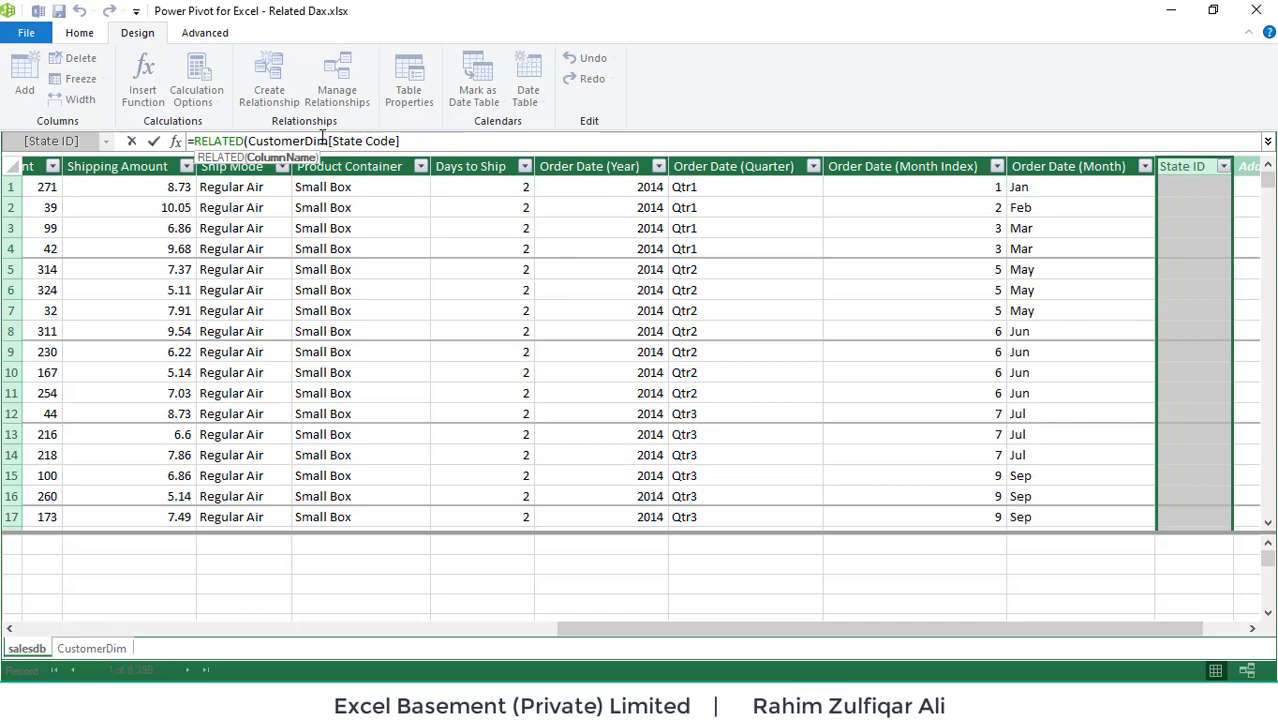
{"action": "type", "text": ")"}
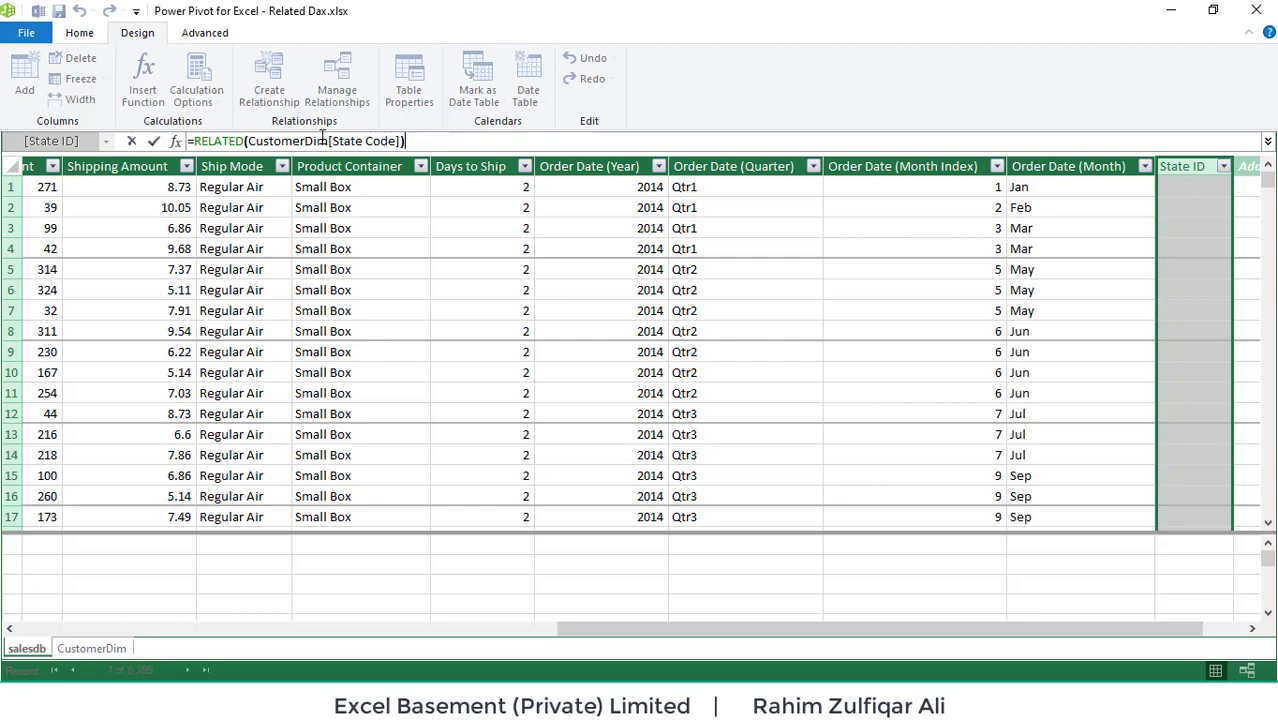
{"action": "key", "text": "Return"}
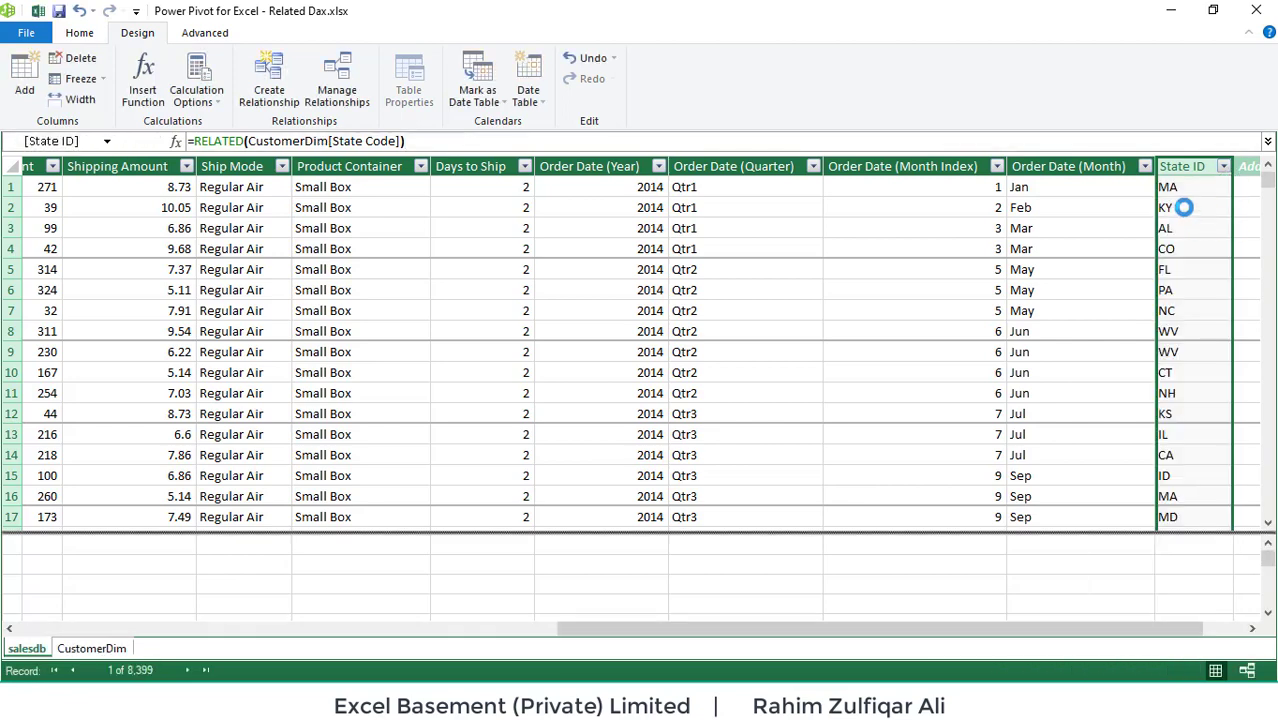
{"action": "left_click", "coordinate": [1184, 207]}
{"action": "left_click", "coordinate": [1185, 269]}
{"action": "left_click", "coordinate": [1185, 310]}
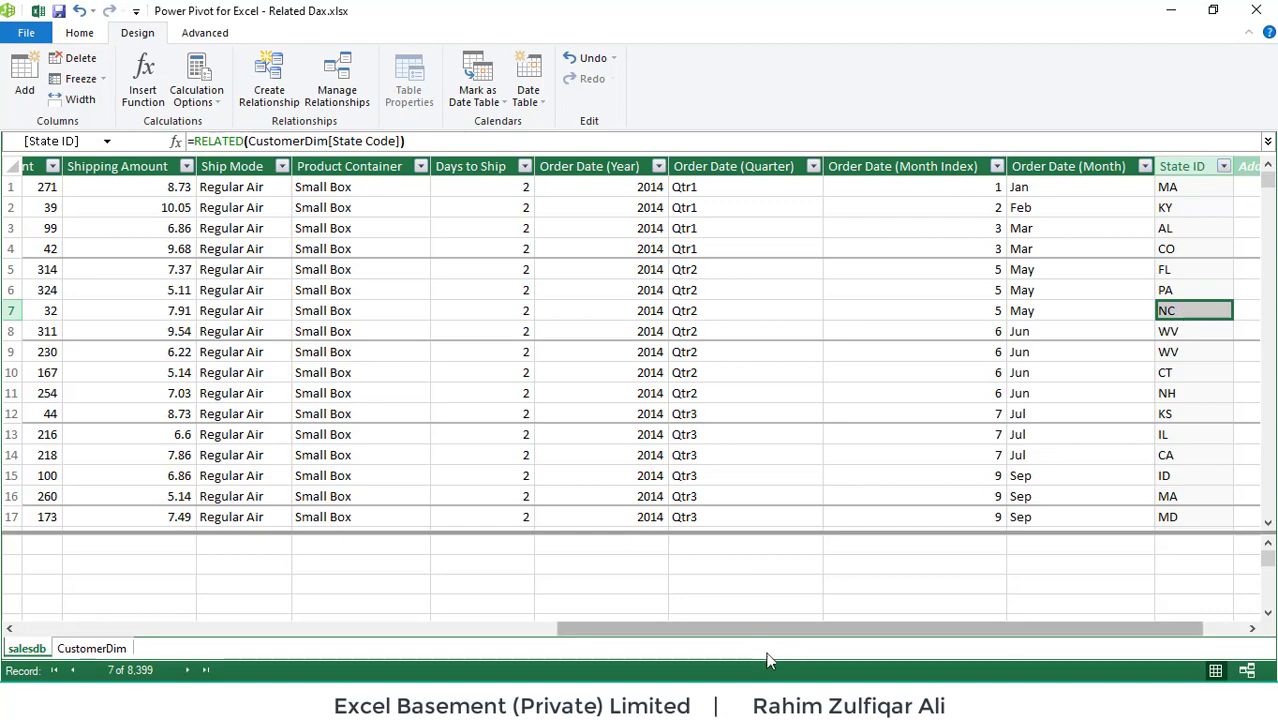
{"action": "left_click_drag", "start_coordinate": [740, 629], "coordinate": [863, 646]}
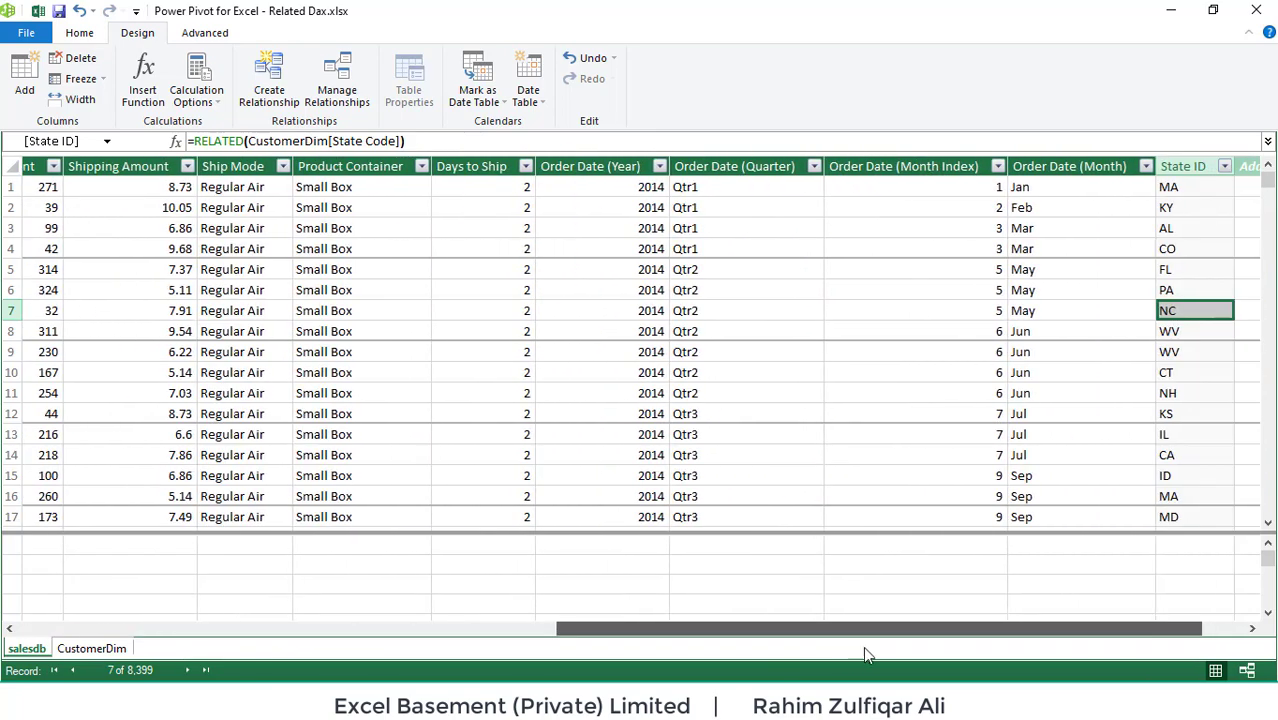
{"action": "left_click", "coordinate": [1185, 167]}
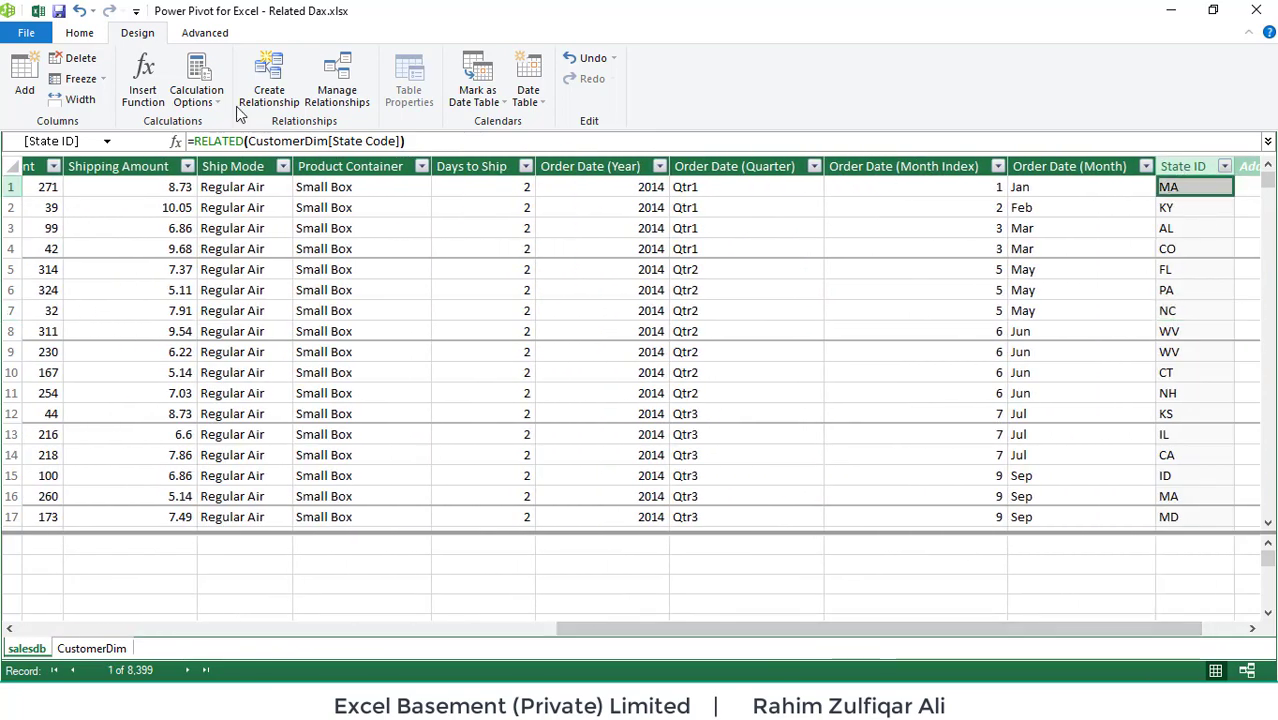
Show the model as a diagram and permanently delete the relationship between salesdb and CustomerDim
{"action": "left_click", "coordinate": [97, 33]}
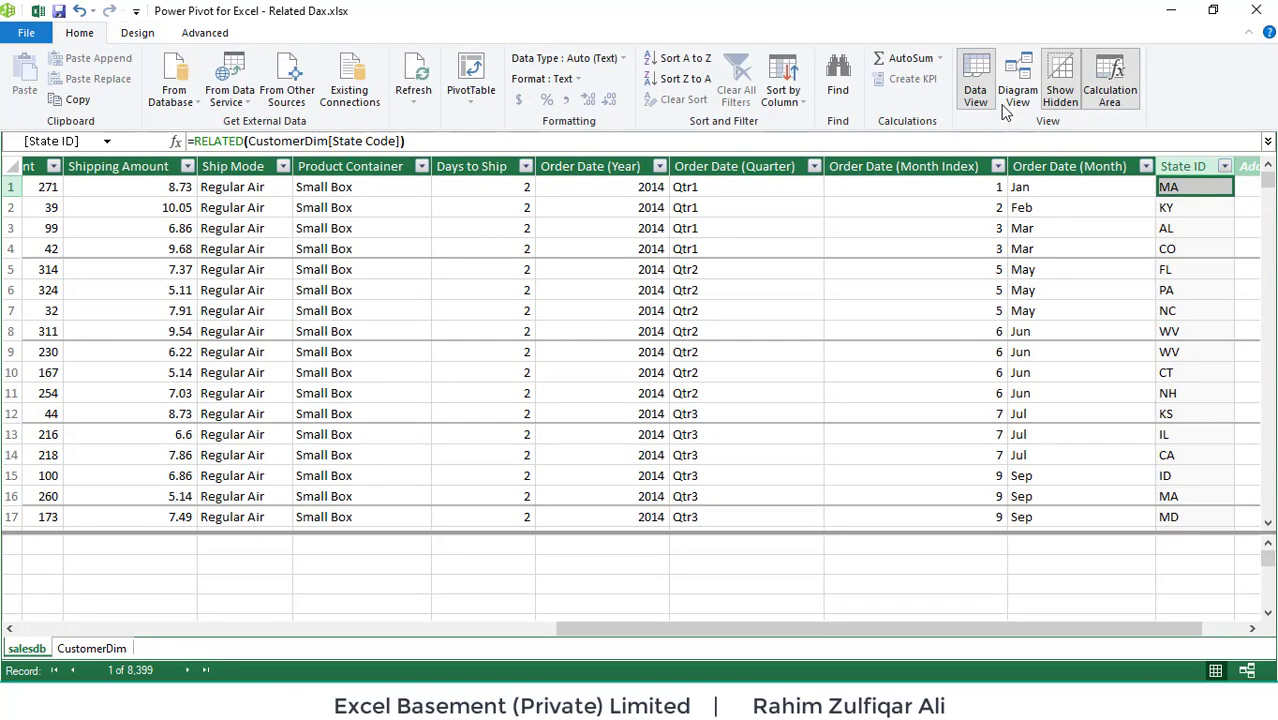
{"action": "left_click", "coordinate": [1018, 90]}
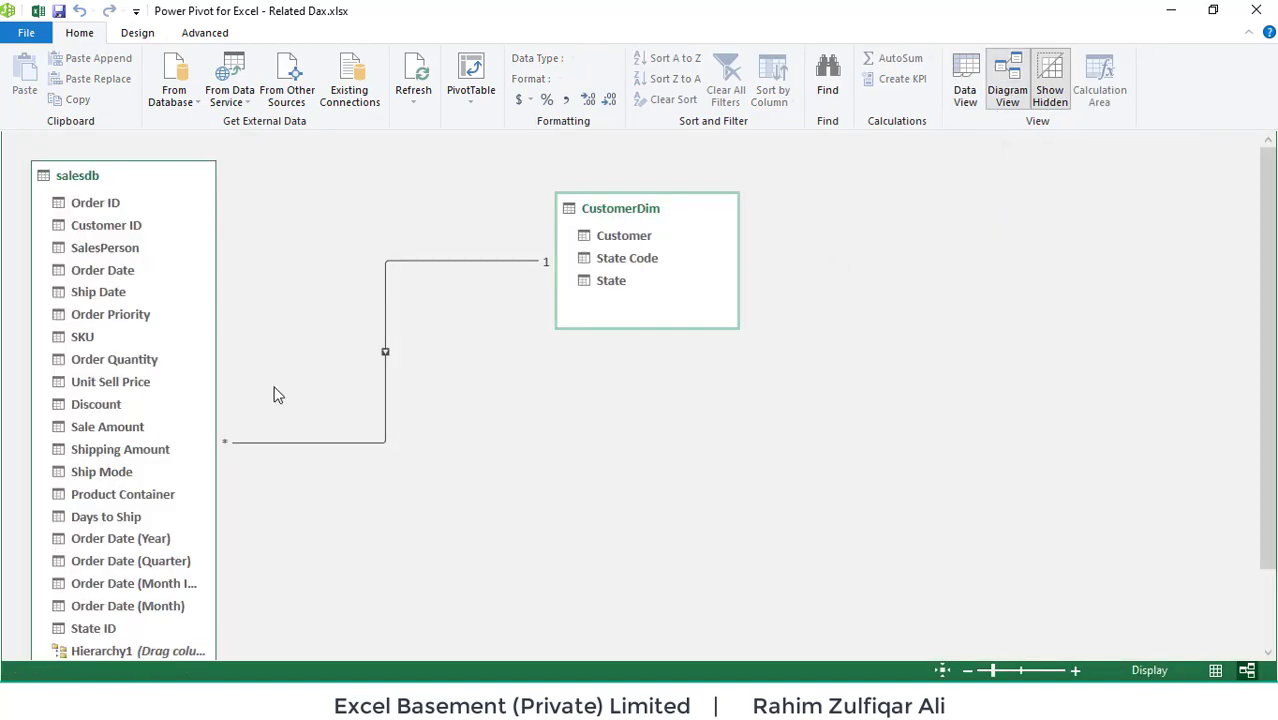
{"action": "left_click", "coordinate": [385, 297]}
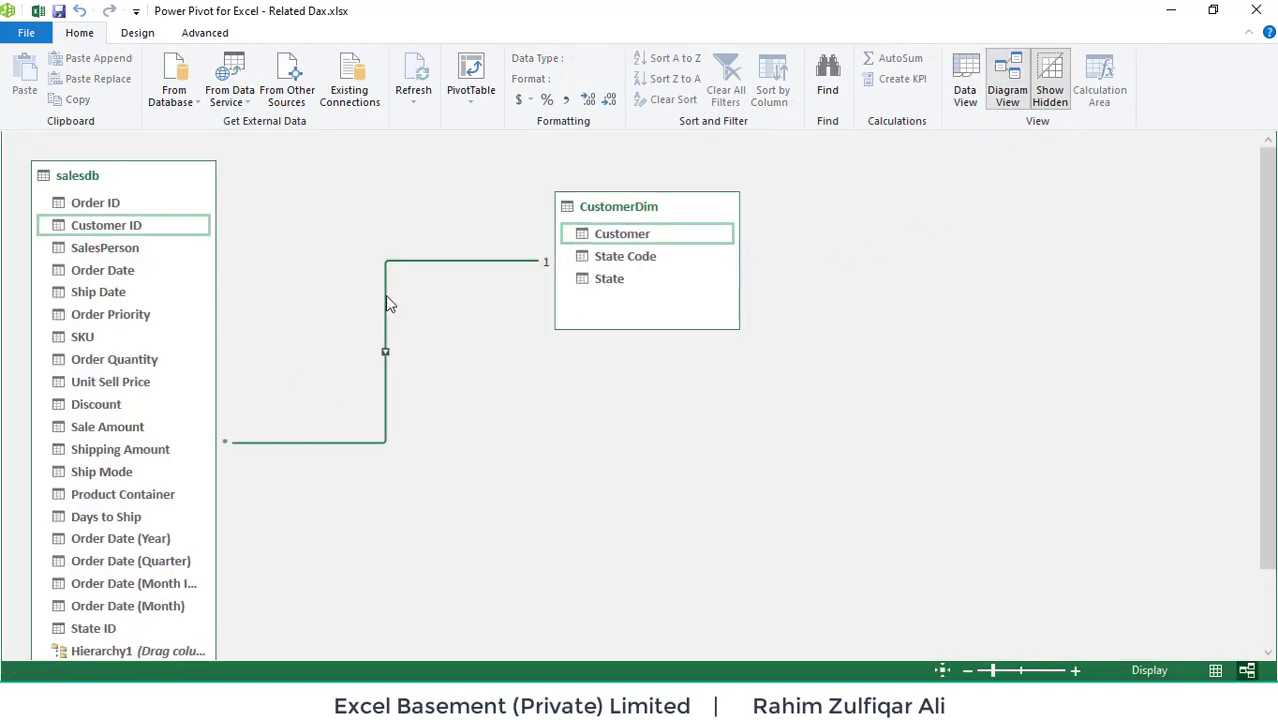
{"action": "key", "text": "Delete"}
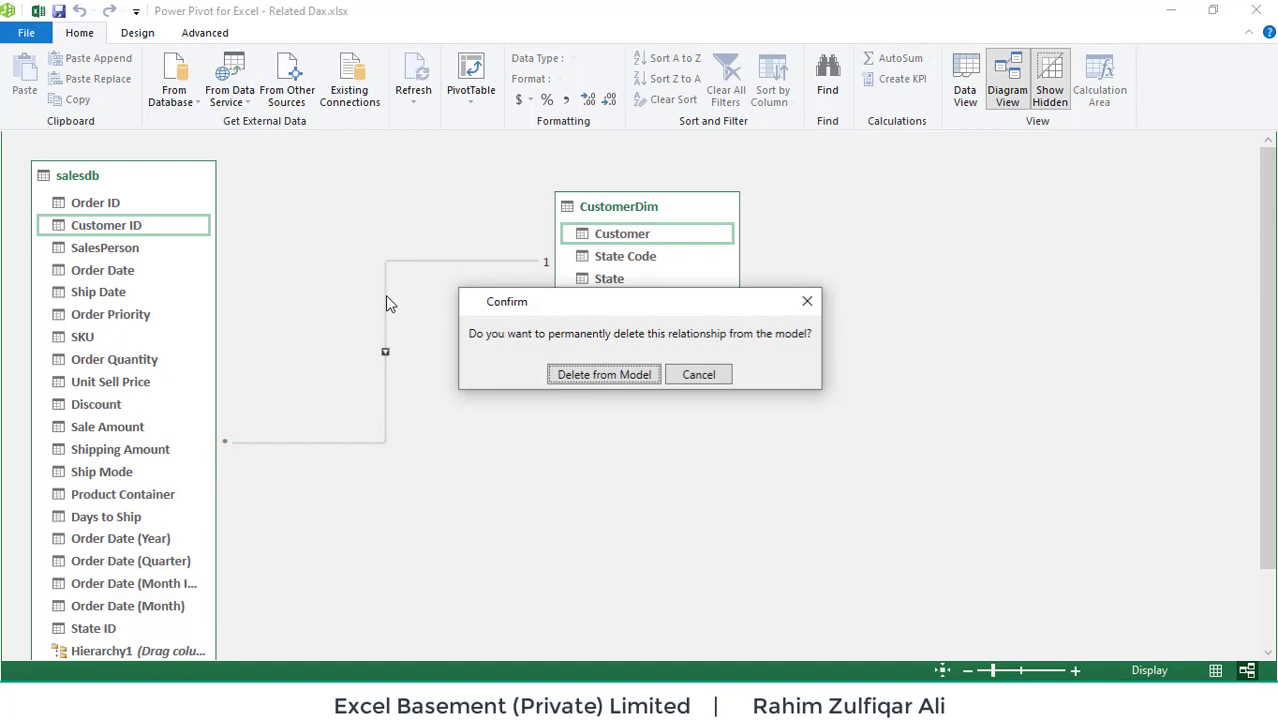
{"action": "left_click", "coordinate": [572, 376]}
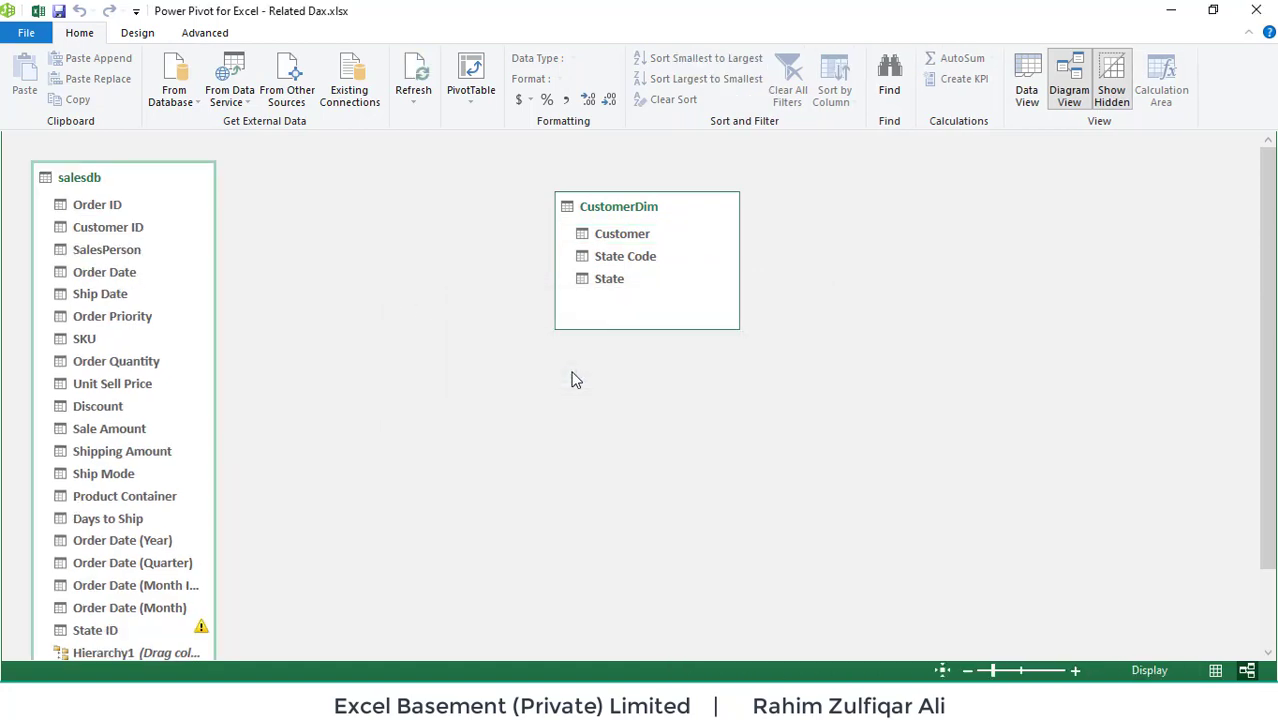
Examine the State ID values and the RELATED formula in the salesdb data grid without the relationship
{"action": "left_click", "coordinate": [1027, 95]}
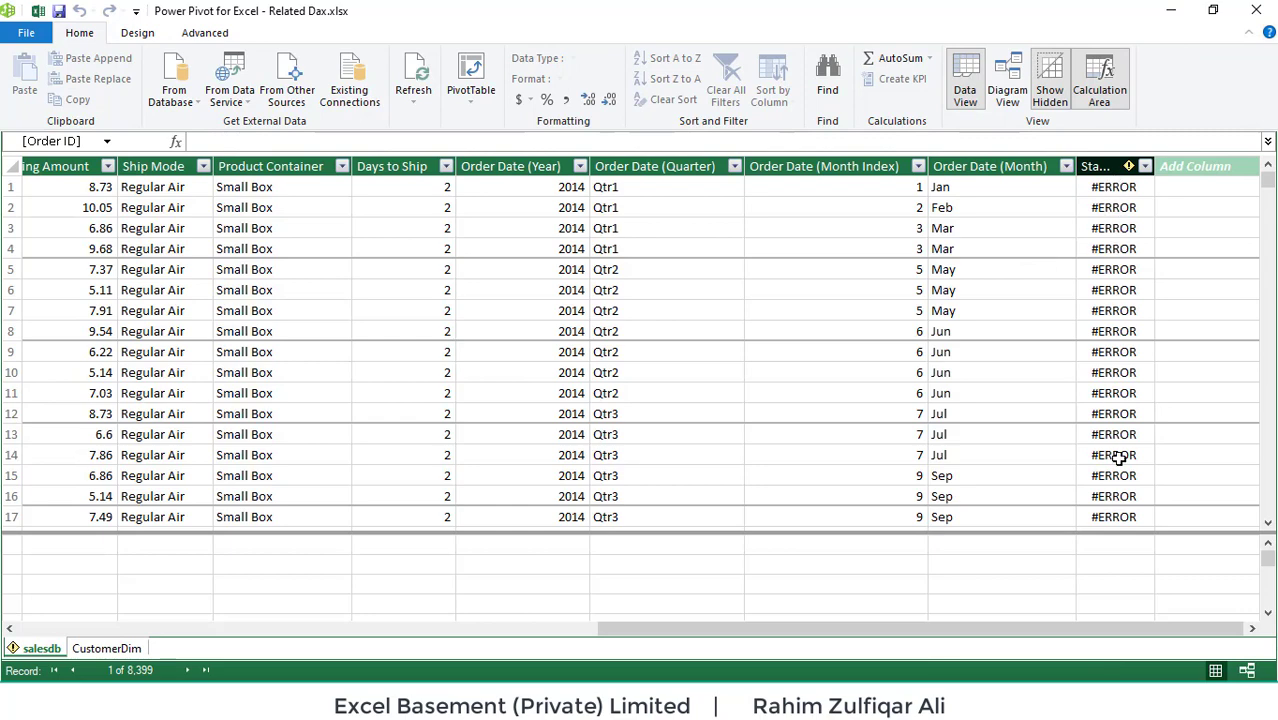
{"action": "left_click", "coordinate": [1121, 456]}
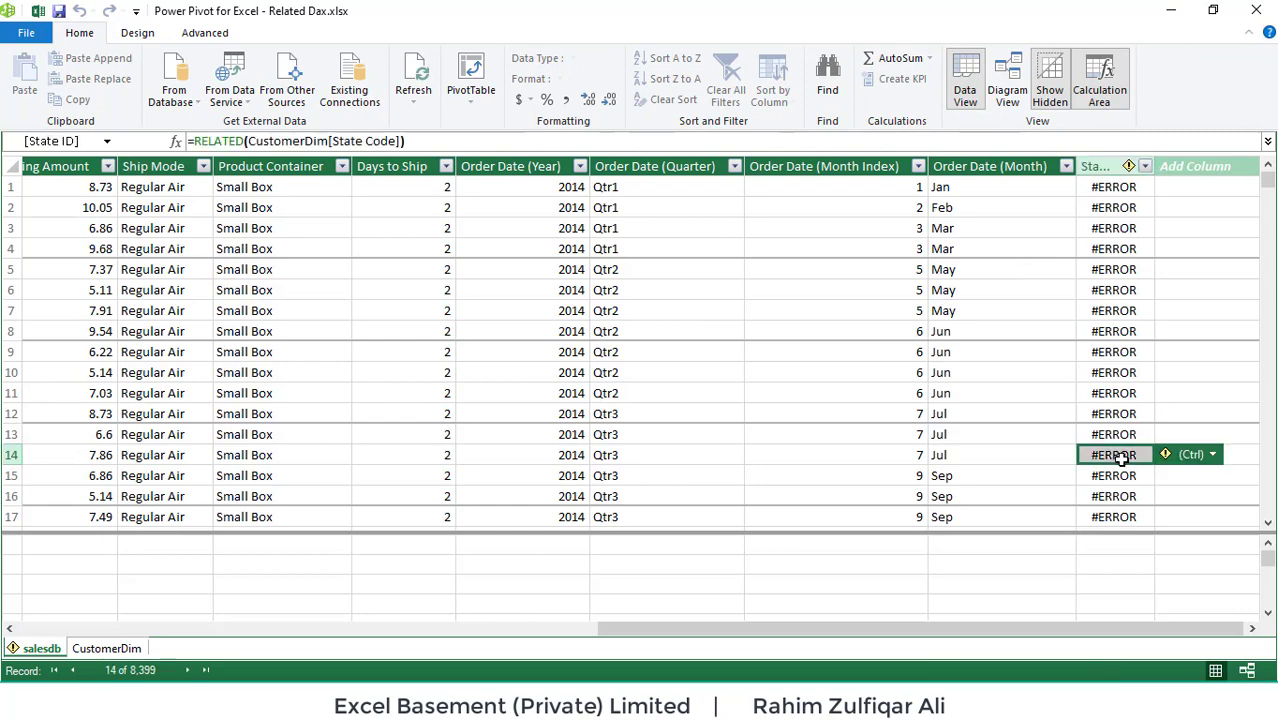
{"action": "left_click", "coordinate": [213, 140]}
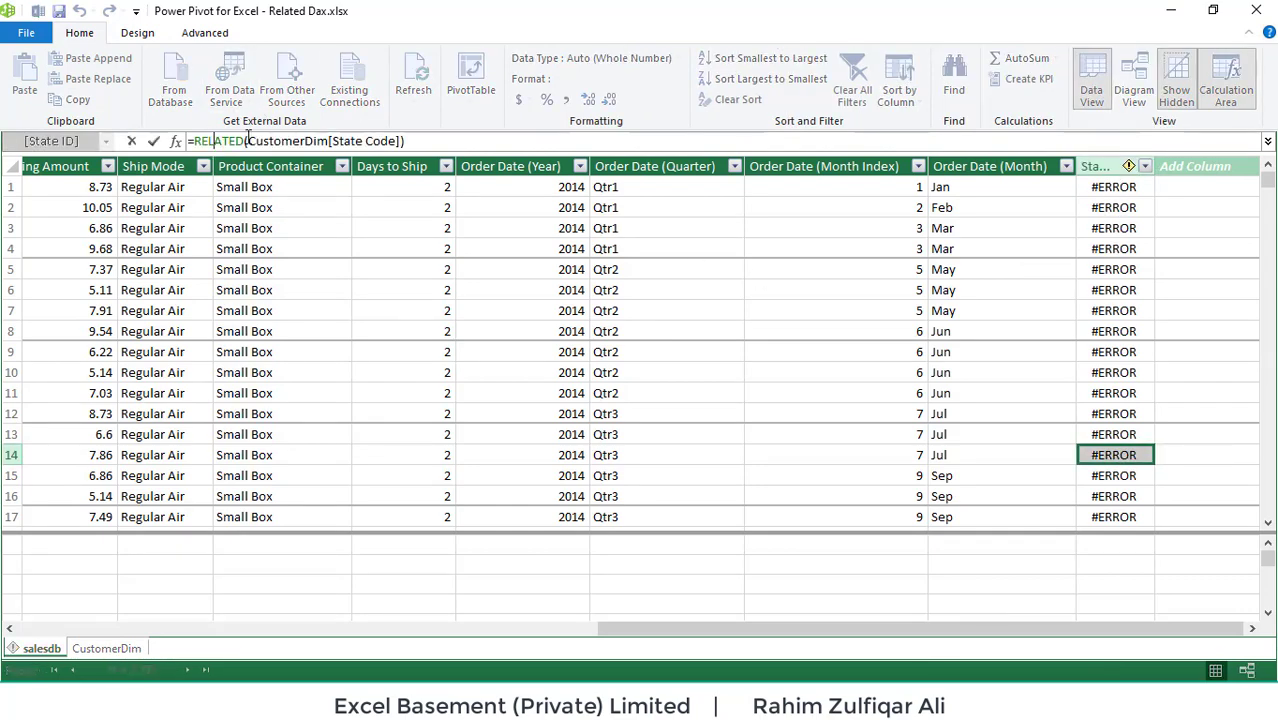
{"action": "left_click", "coordinate": [351, 140]}
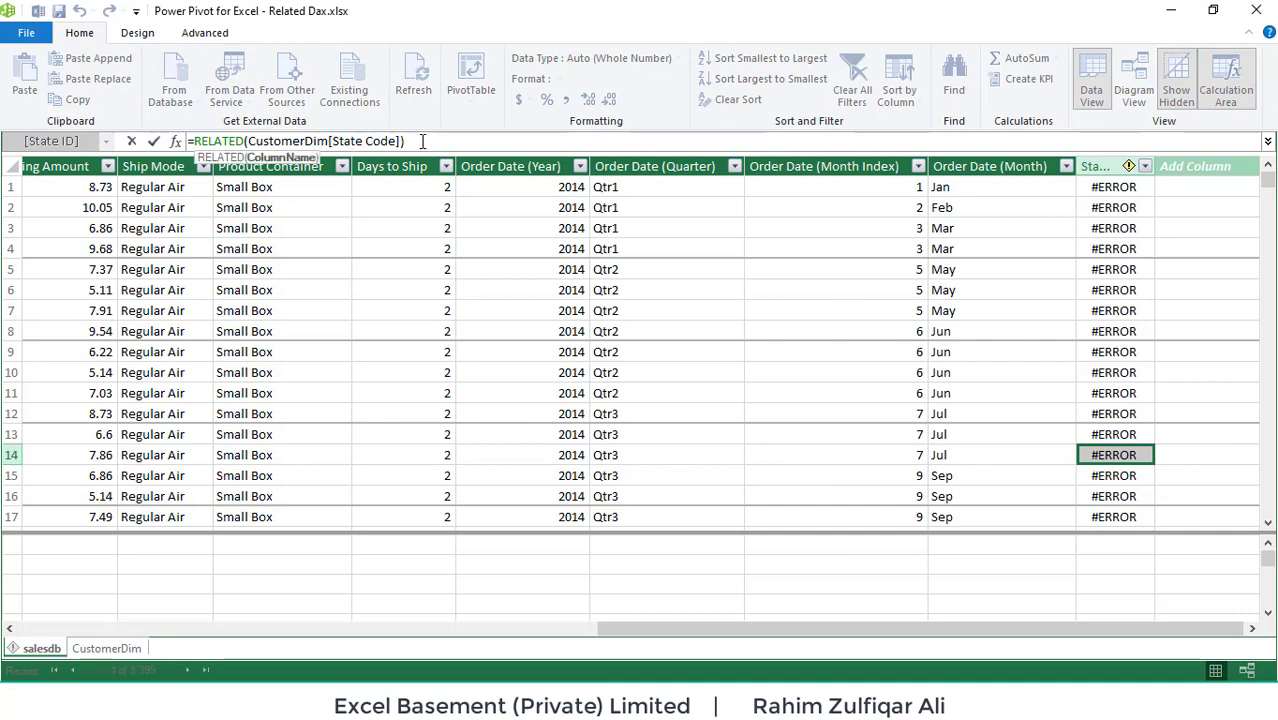
{"action": "left_click", "coordinate": [422, 141]}
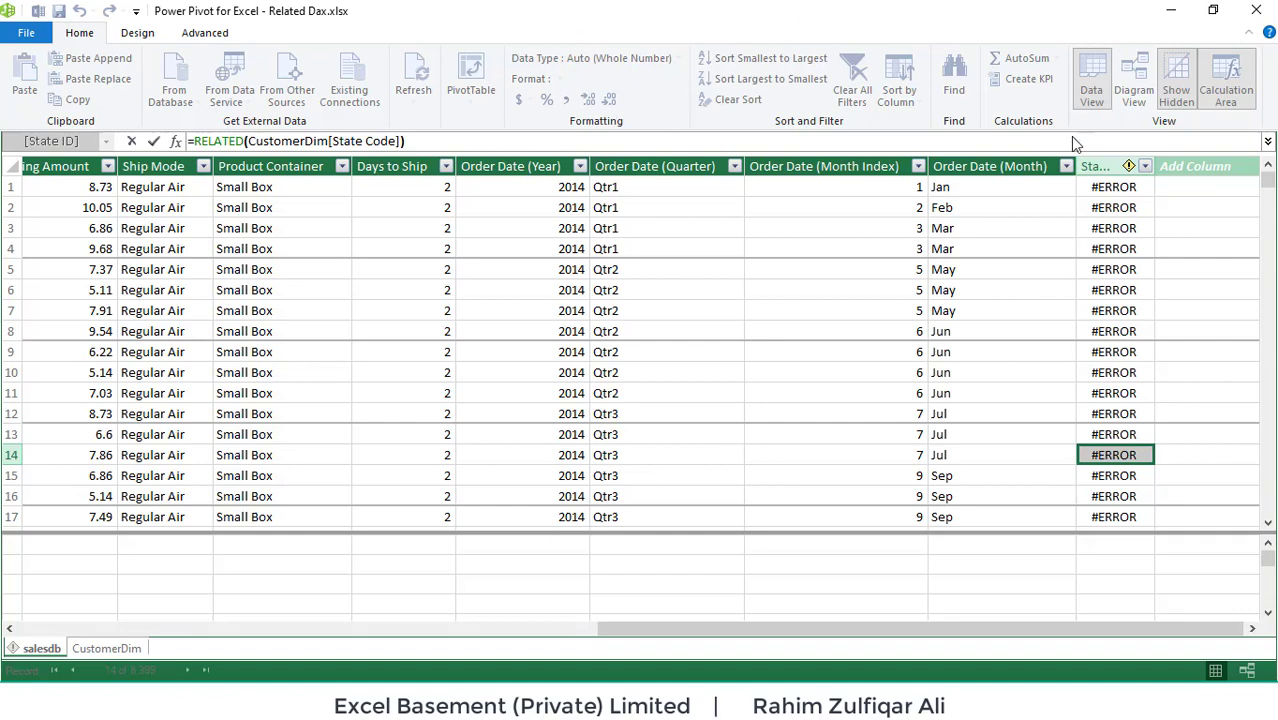
{"action": "left_click", "coordinate": [1103, 207]}
{"action": "left_click", "coordinate": [1113, 311]}
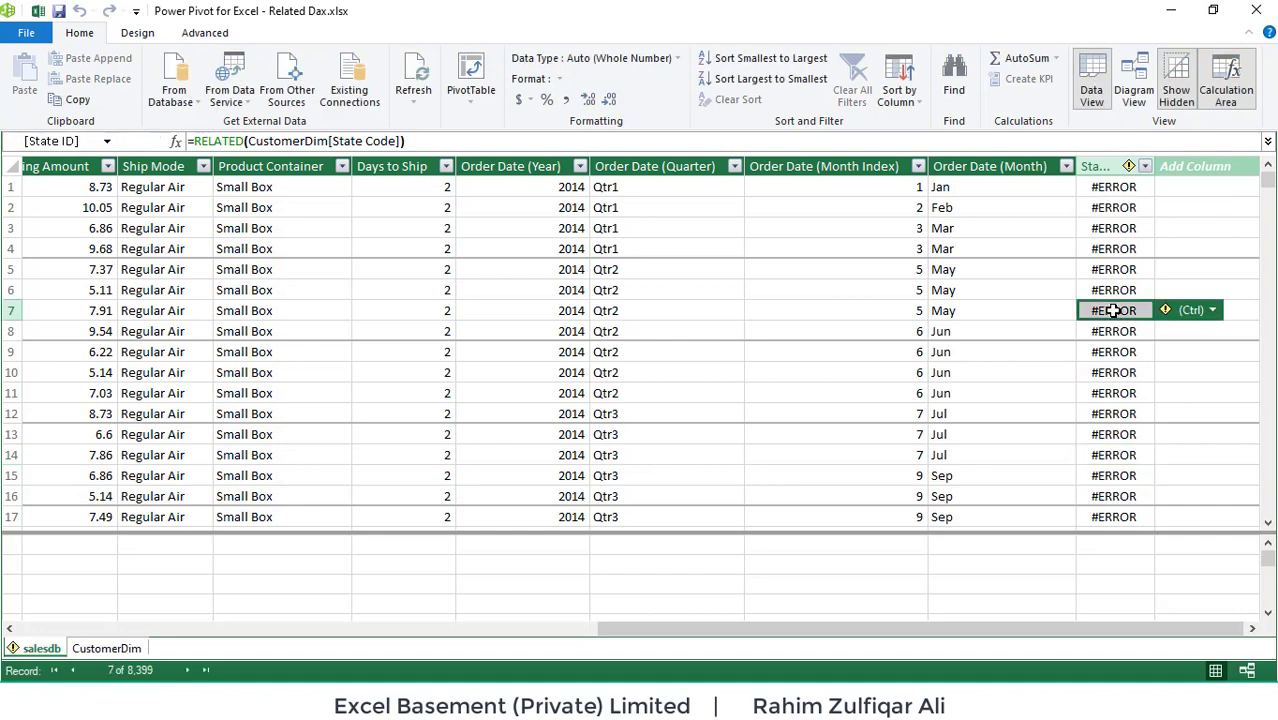
{"action": "left_click", "coordinate": [1128, 270]}
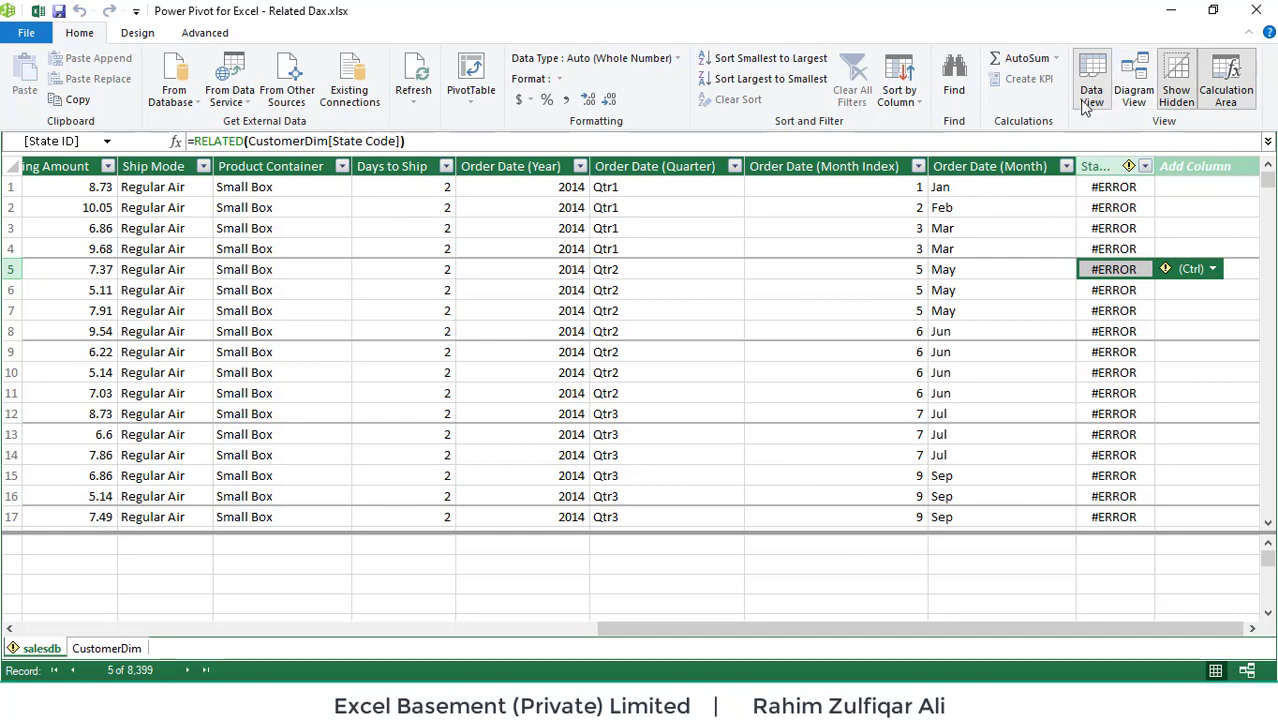
Show the model as a diagram and relate Customer ID in salesdb to Customer in CustomerDim
{"action": "left_click", "coordinate": [1125, 100]}
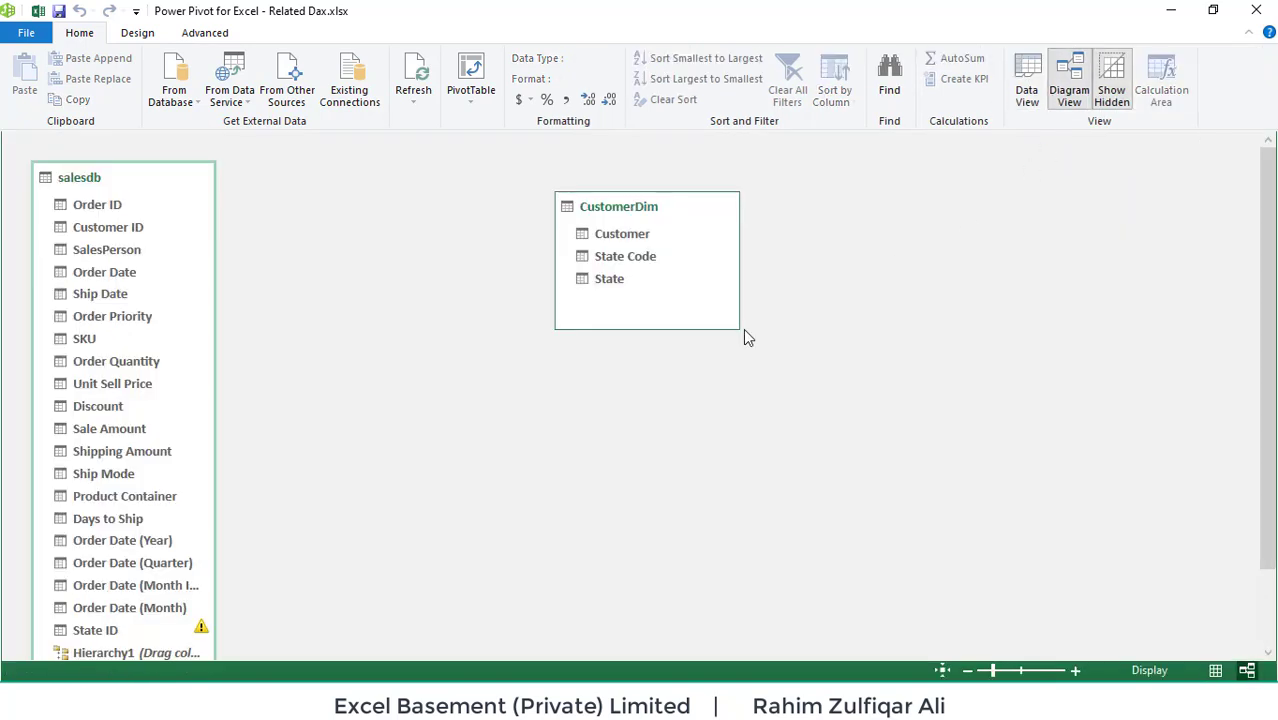
{"action": "left_click", "coordinate": [95, 230]}
{"action": "left_click_drag", "start_coordinate": [93, 230], "coordinate": [708, 236]}
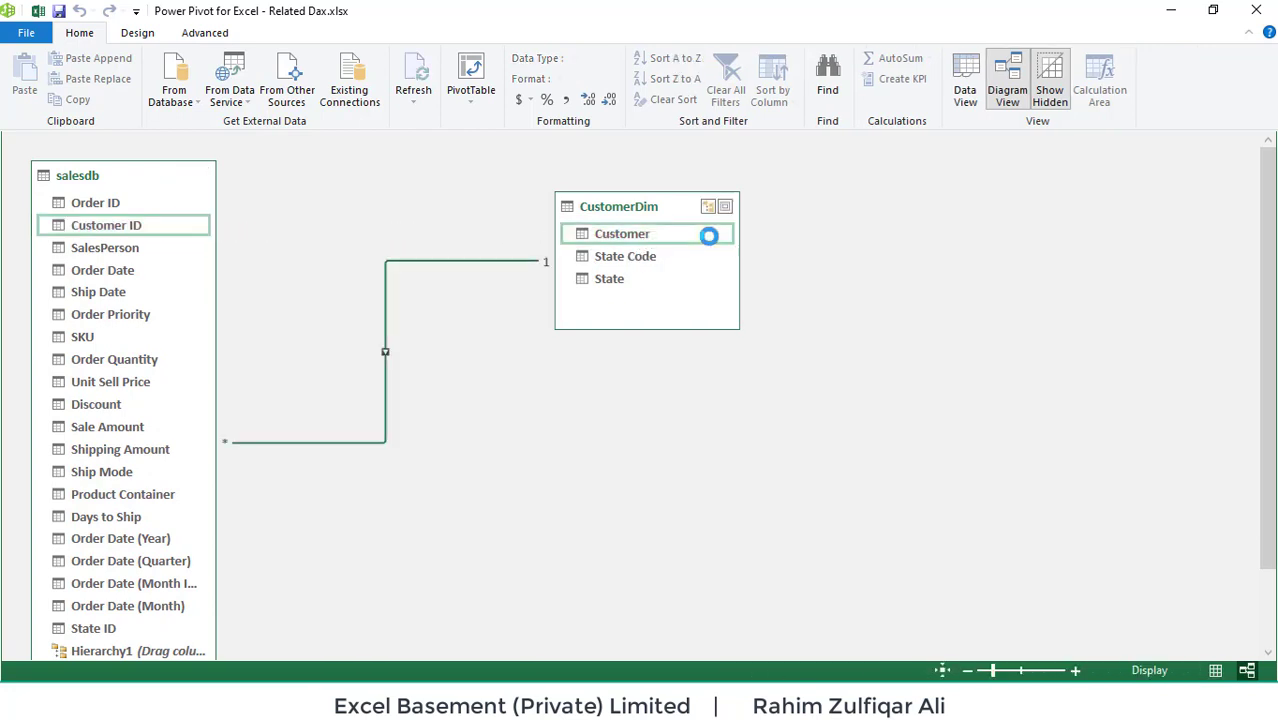
Return to the salesdb data grid and examine the State ID values and their RELATED formula with the relationship restored
{"action": "left_click", "coordinate": [964, 100]}
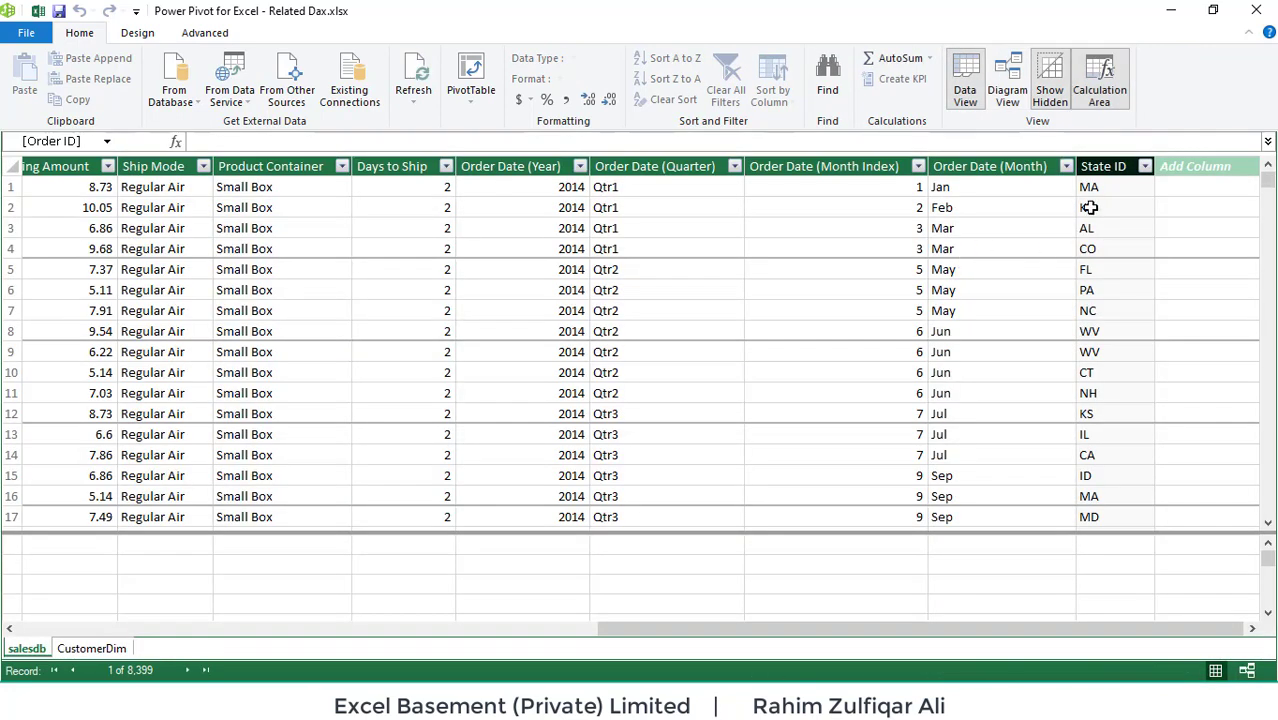
{"action": "left_click", "coordinate": [1092, 187]}
{"action": "left_click", "coordinate": [1121, 296]}
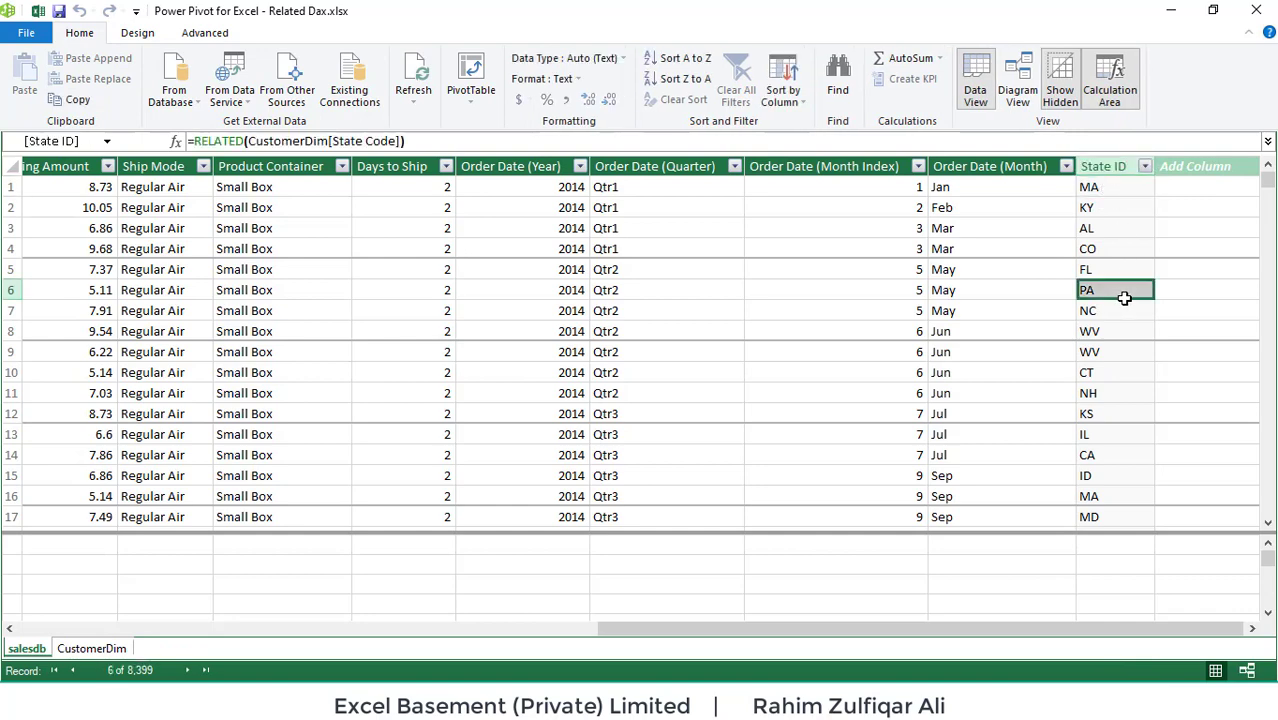
{"action": "left_click", "coordinate": [425, 140]}
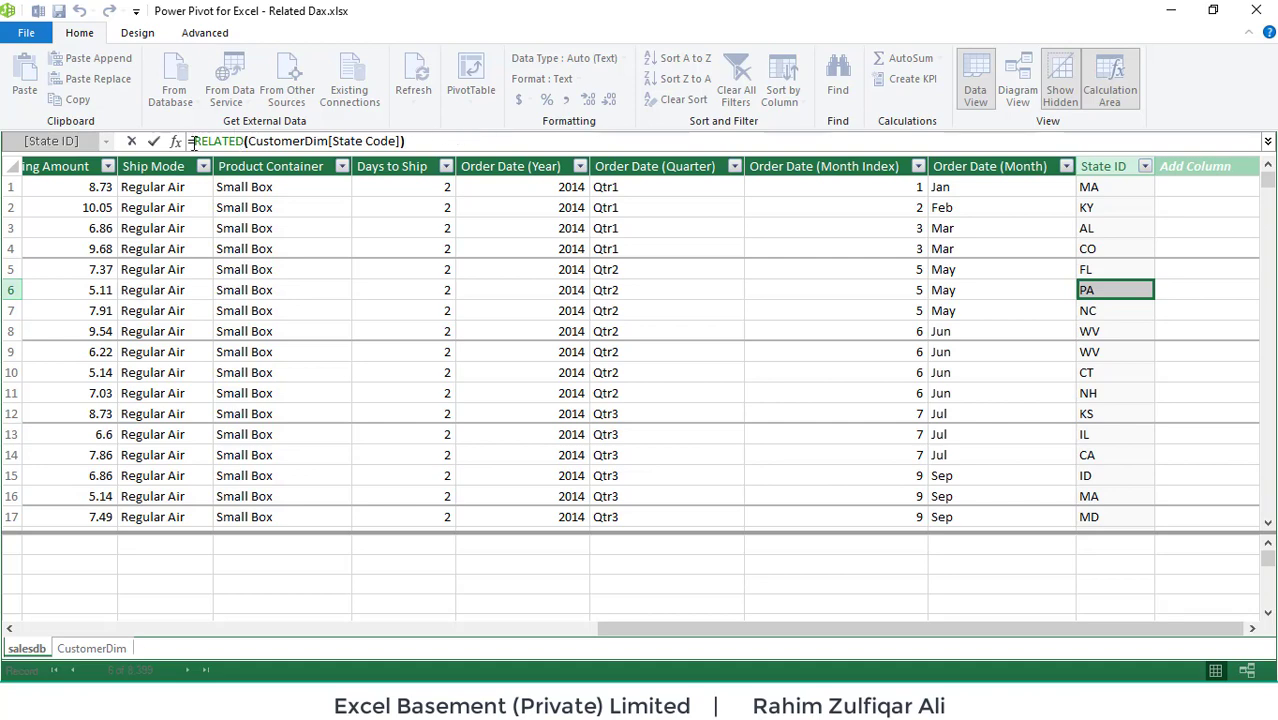
{"action": "left_click_drag", "start_coordinate": [194, 141], "coordinate": [240, 141]}
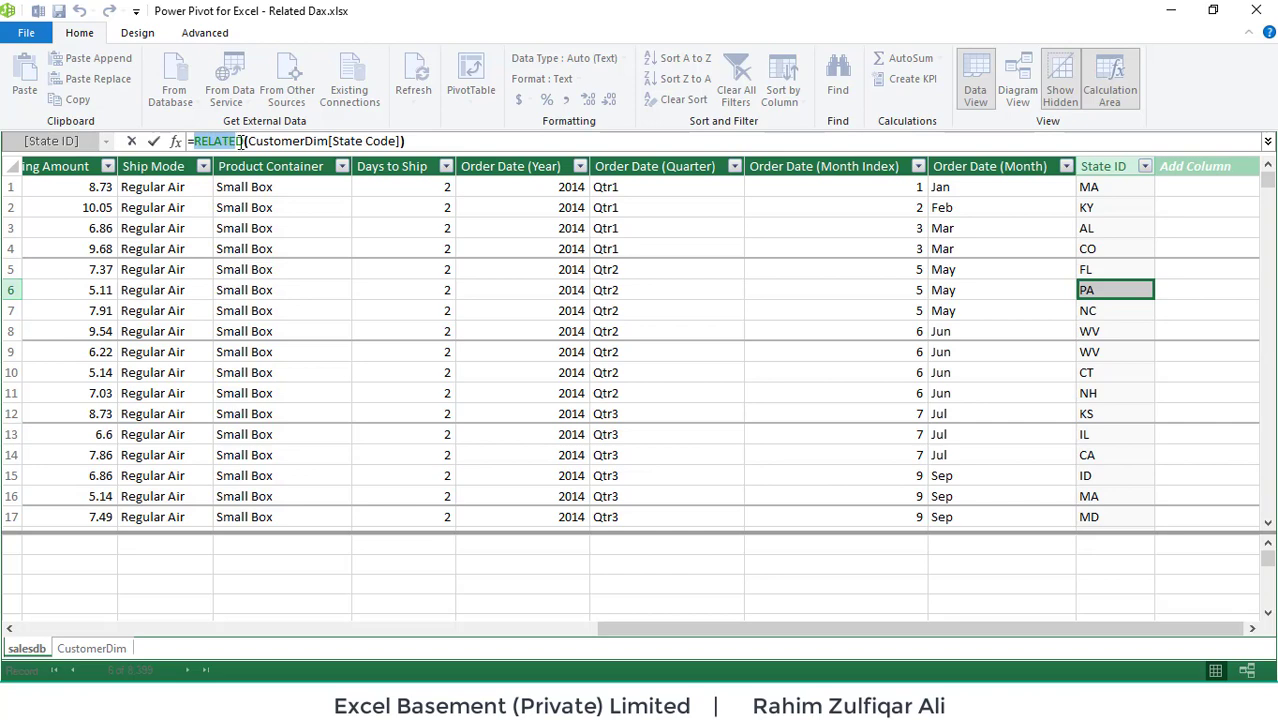
{"action": "left_click", "coordinate": [436, 142]}
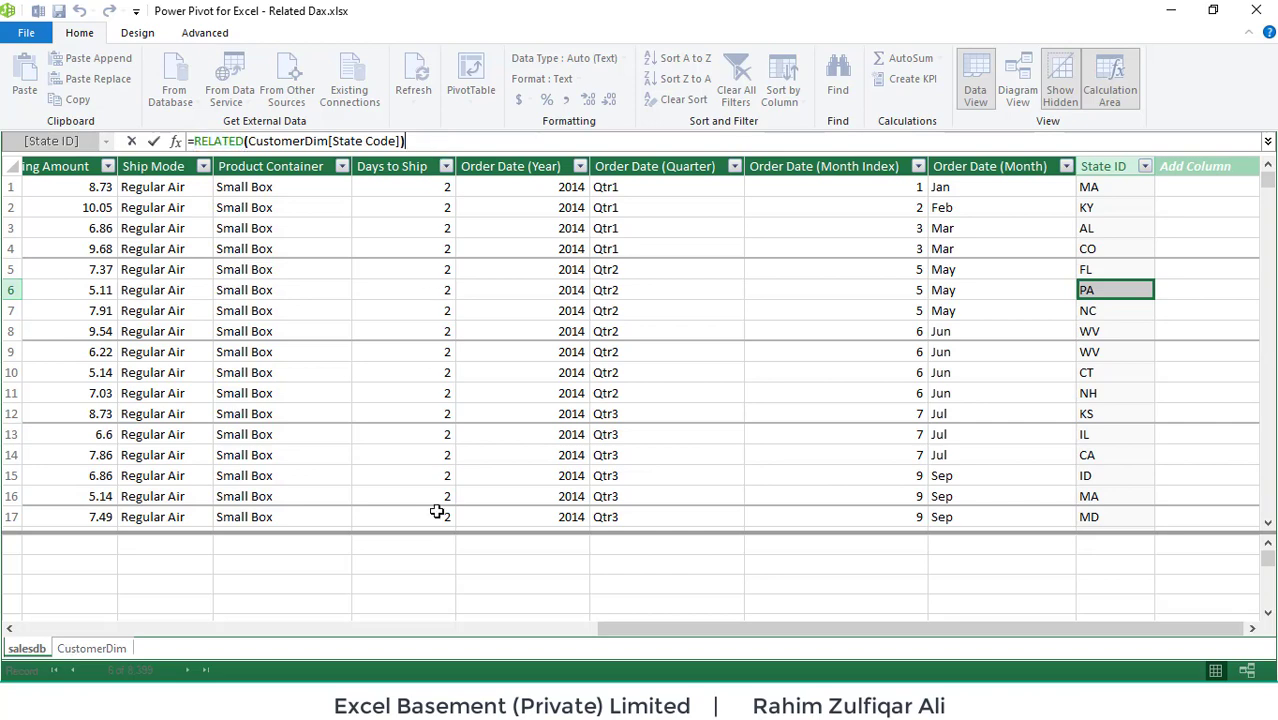
{"action": "left_click", "coordinate": [382, 551]}
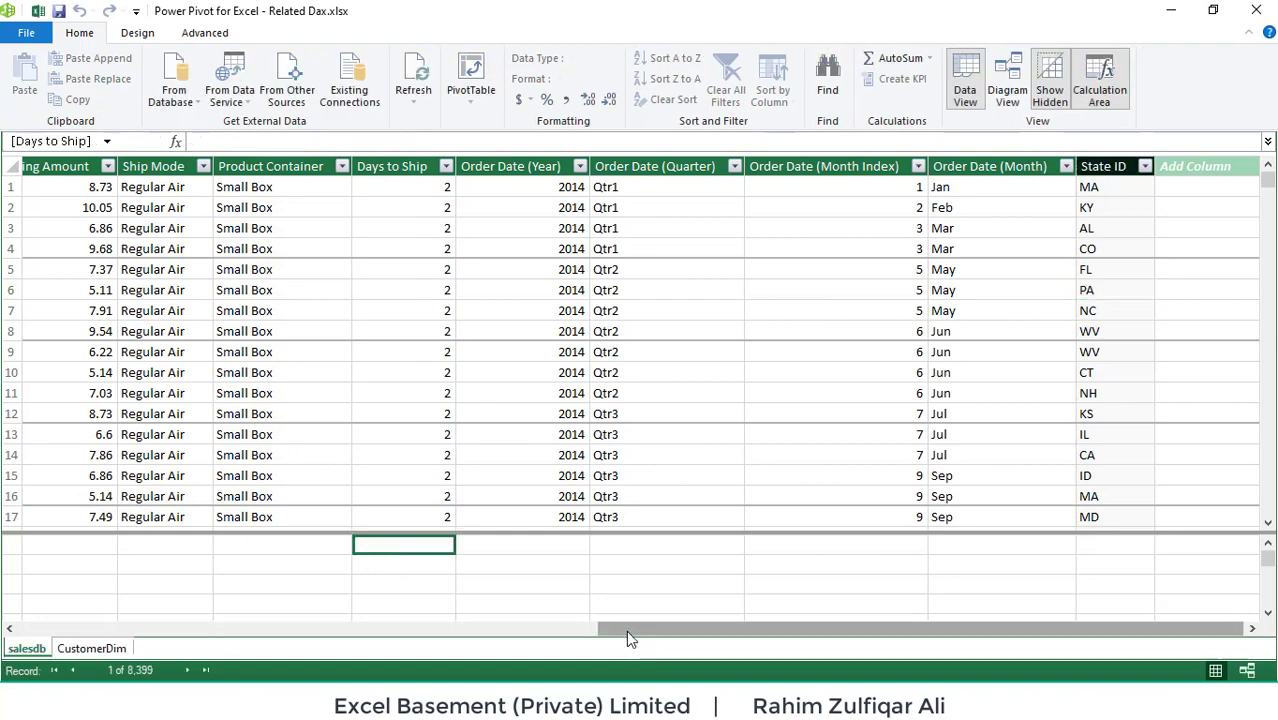
Enlarge the calculation area beneath the salesdb grid around the Sale Amount column
{"action": "left_click_drag", "start_coordinate": [626, 630], "coordinate": [338, 636]}
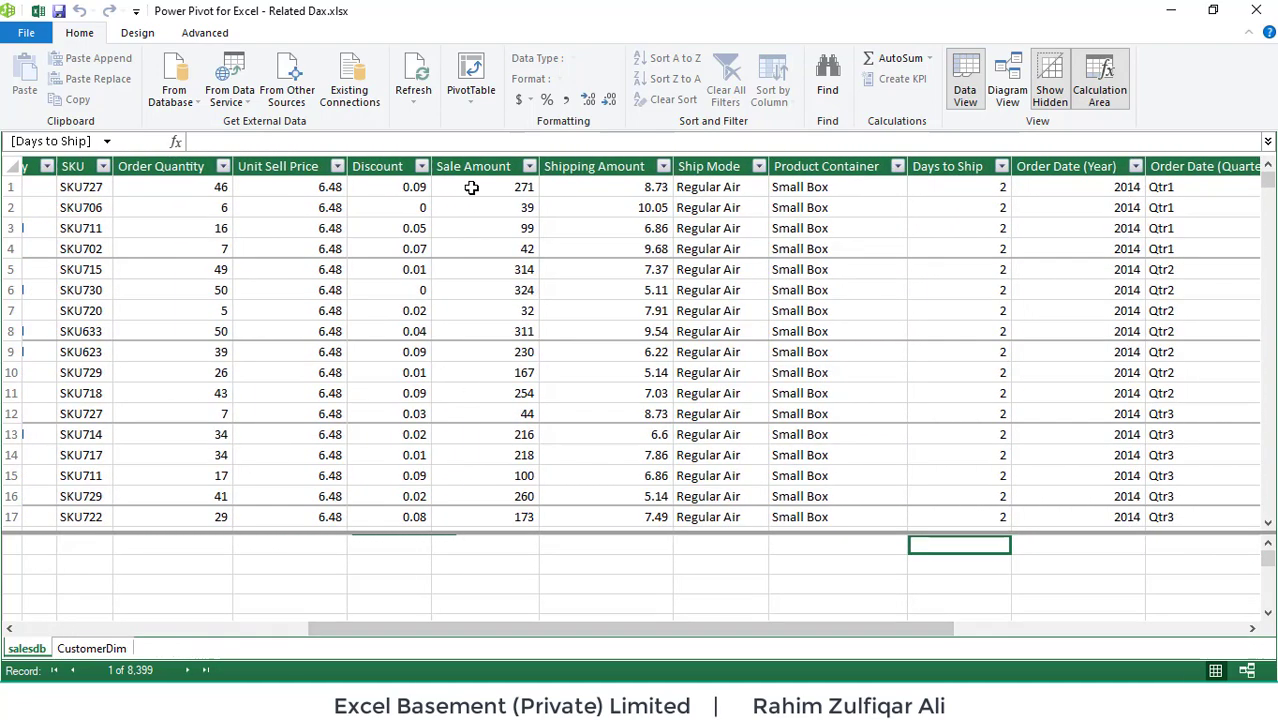
{"action": "left_click", "coordinate": [492, 550]}
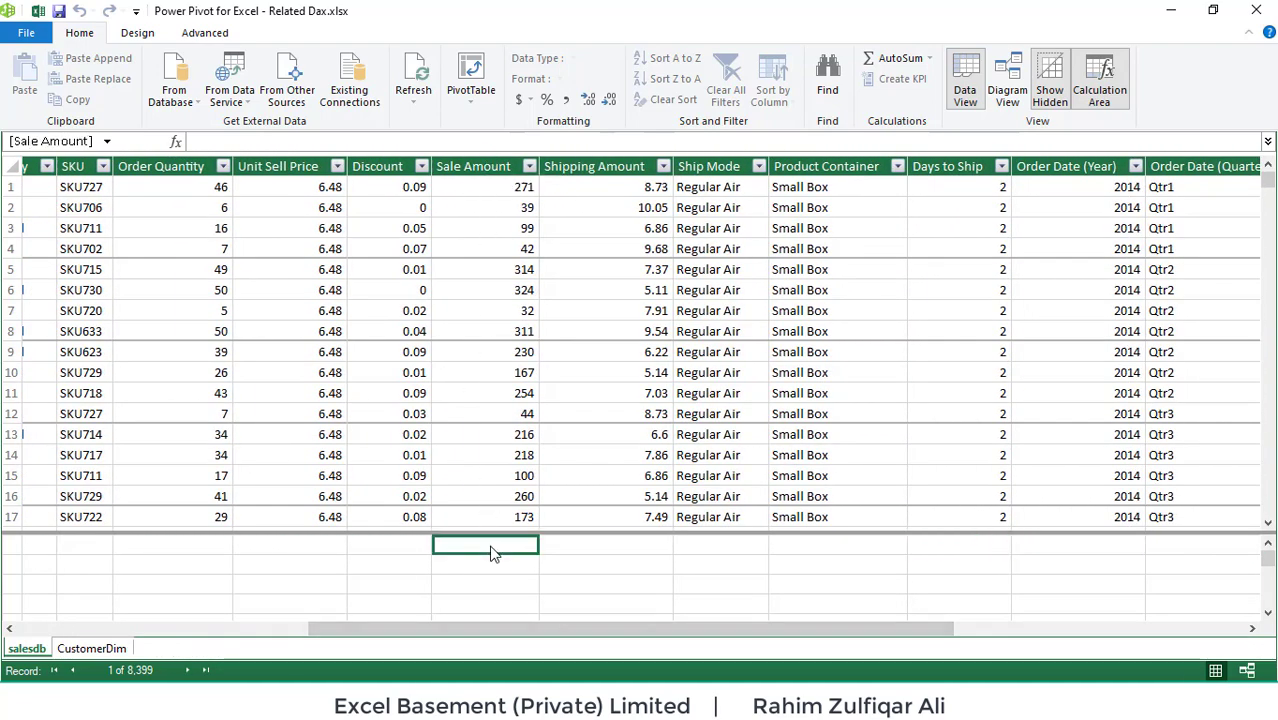
{"action": "left_click", "coordinate": [532, 564]}
{"action": "left_click", "coordinate": [619, 583]}
{"action": "left_click_drag", "start_coordinate": [592, 531], "coordinate": [602, 434]}
{"action": "left_click", "coordinate": [436, 495]}
{"action": "left_click", "coordinate": [378, 495]}
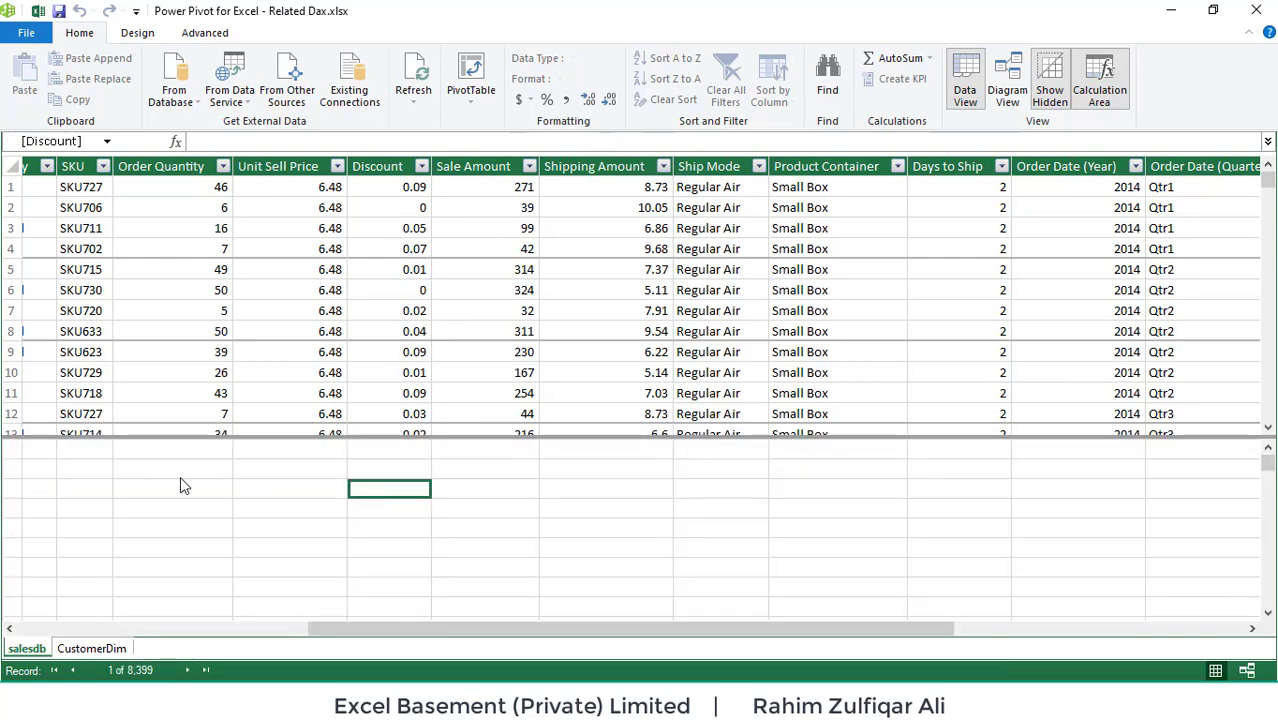
{"action": "left_click", "coordinate": [322, 512]}
{"action": "left_click", "coordinate": [548, 546]}
{"action": "left_click", "coordinate": [583, 472]}
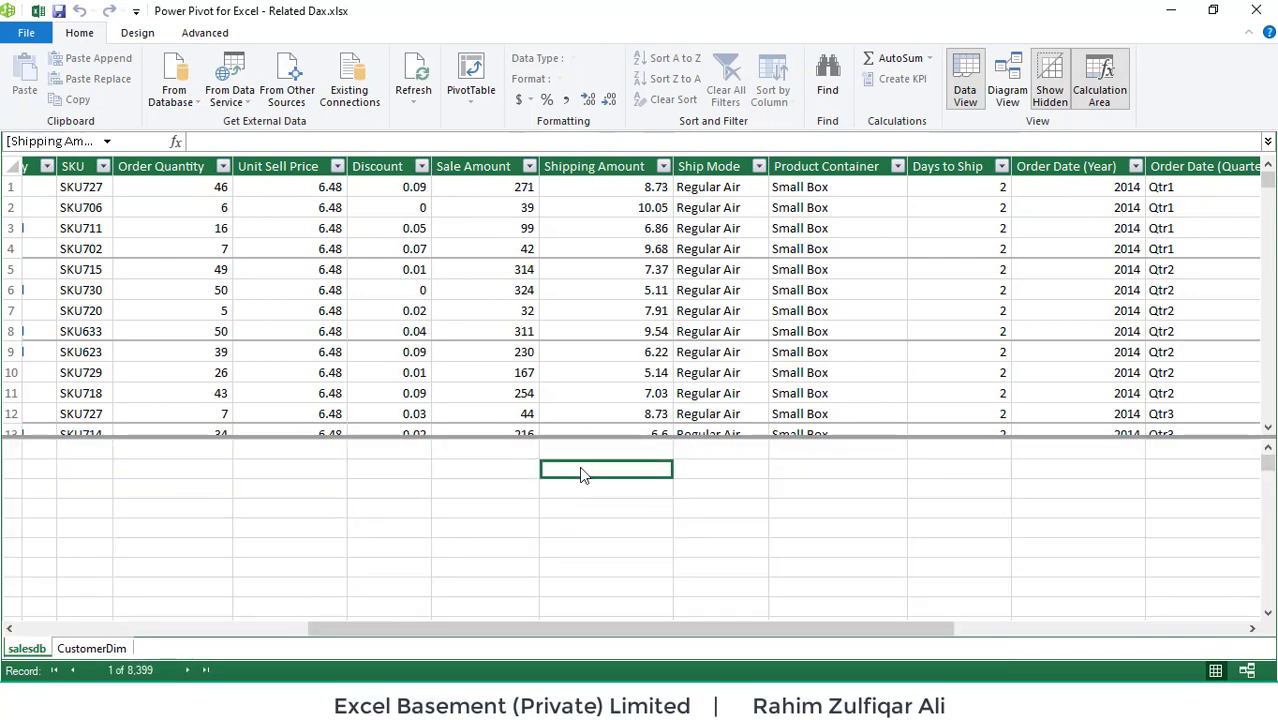
Write the measure Total Sales:=SUM(salesdb[Sale Amount]) in the second calculation area cell under Sale Amount
{"action": "left_click", "coordinate": [507, 467]}
{"action": "left_click", "coordinate": [511, 453]}
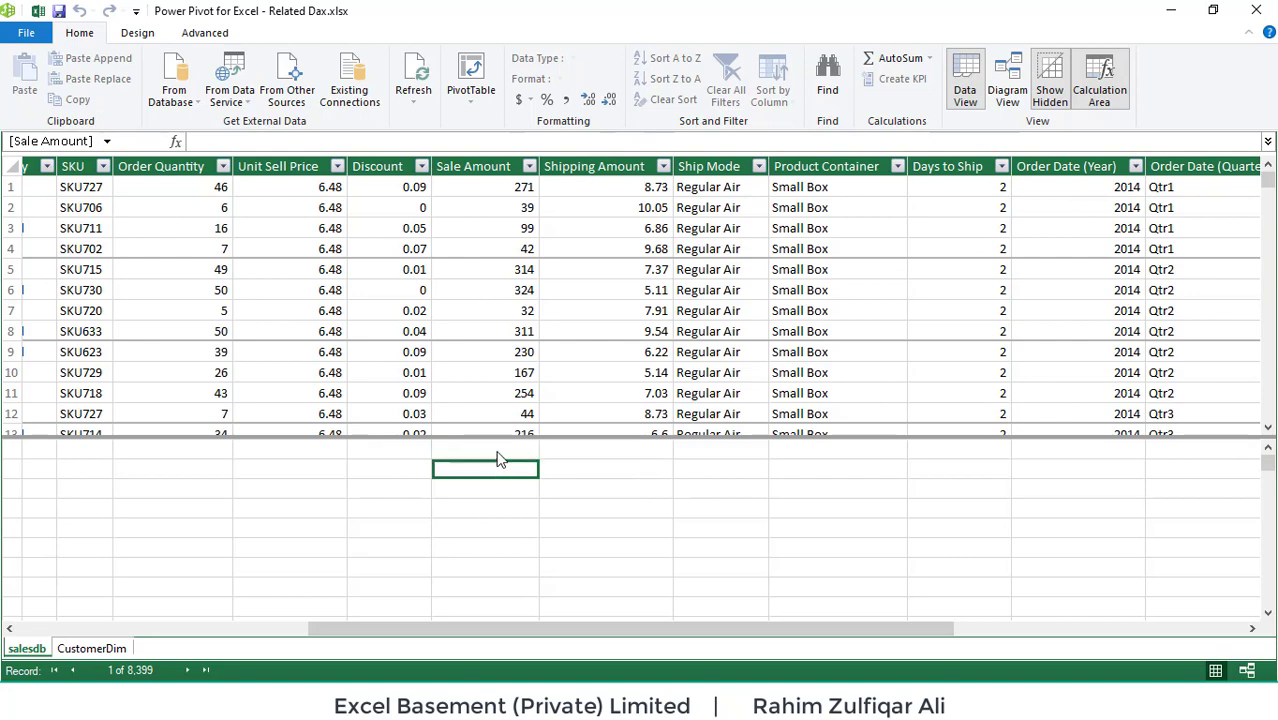
{"action": "left_click", "coordinate": [503, 468]}
{"action": "left_click", "coordinate": [222, 141]}
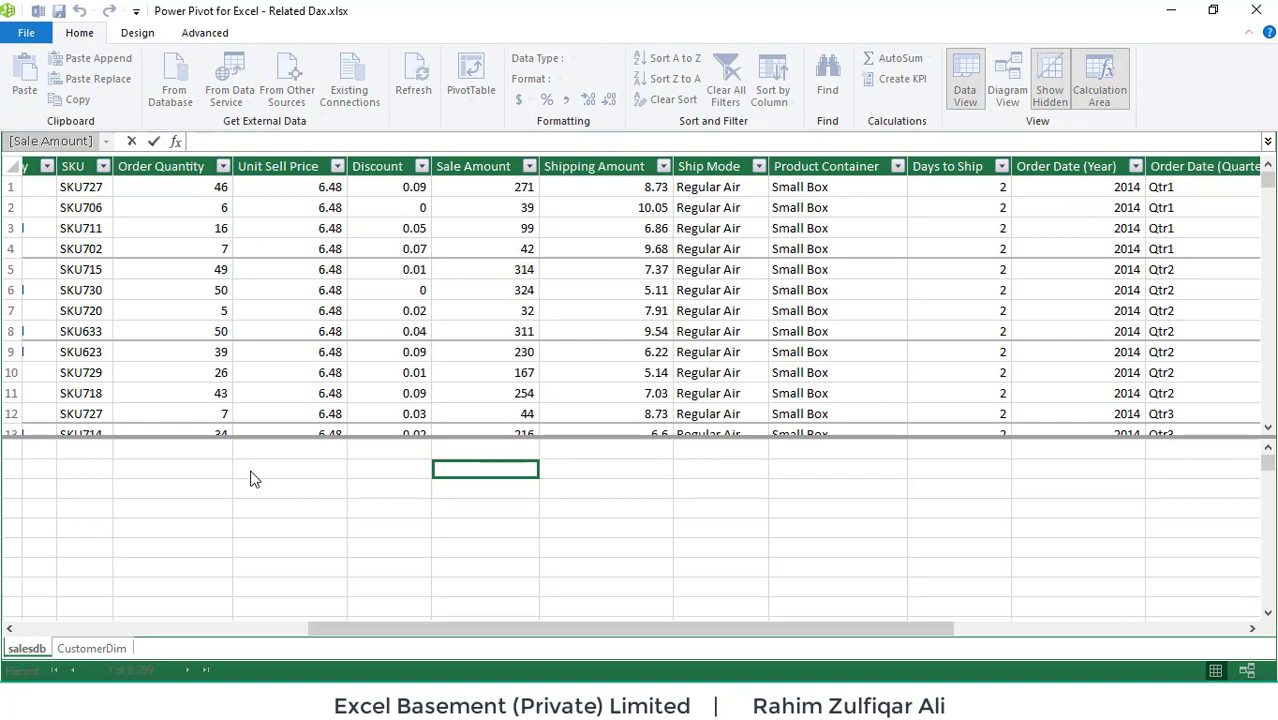
{"action": "type", "text": "Total Sales:="}
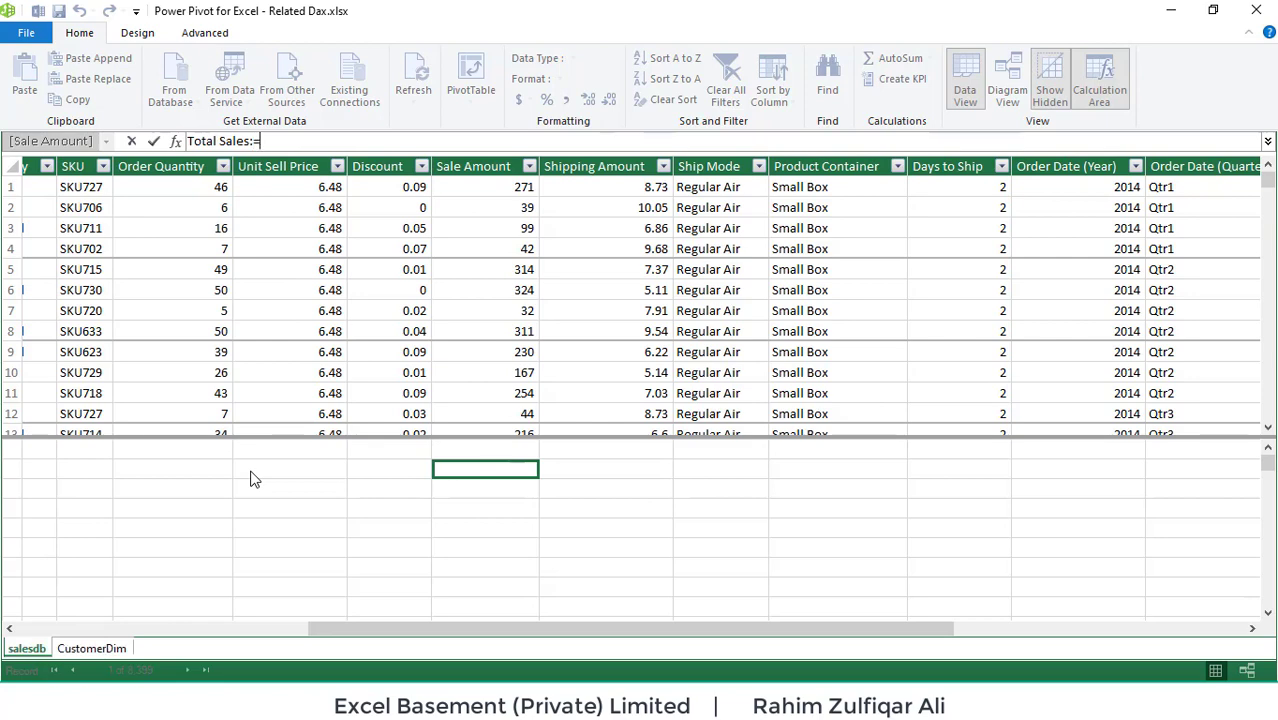
{"action": "type", "text": "SUM("}
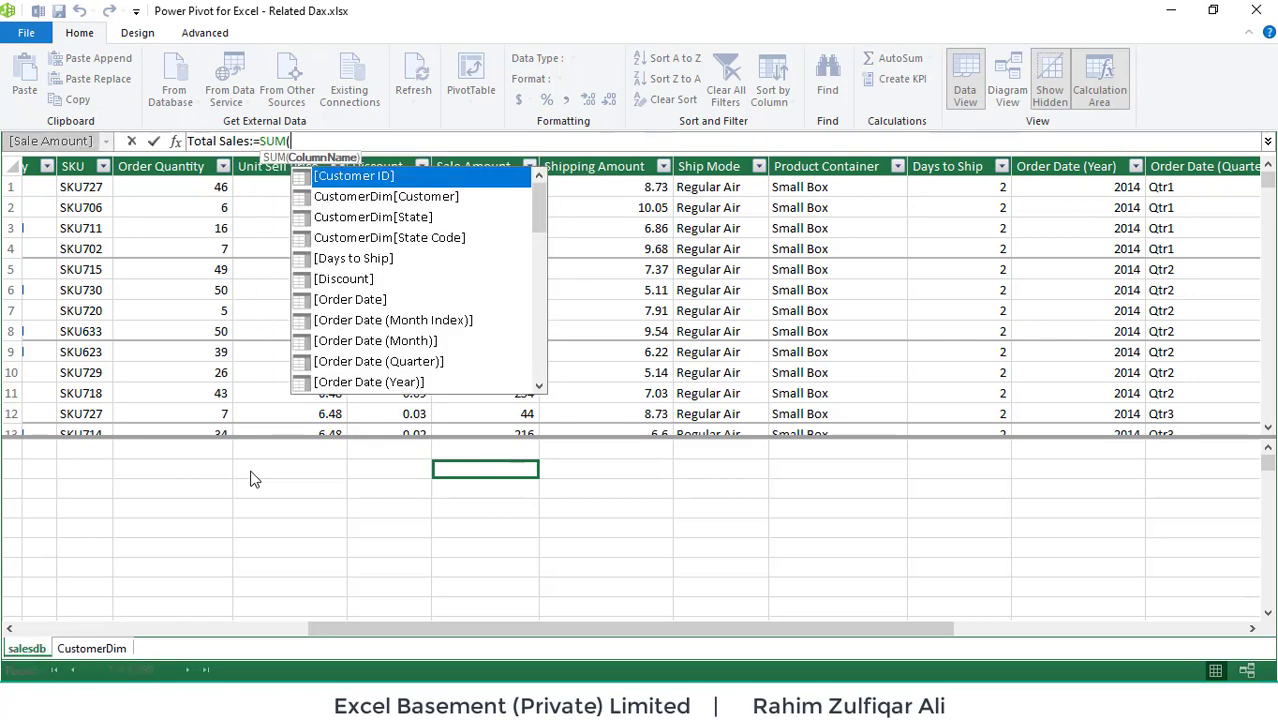
{"action": "key", "text": "Down"}
{"action": "key", "text": "Down"}
{"action": "key", "text": "Down"}
{"action": "key", "text": "Down"}
{"action": "key", "text": "Down"}
{"action": "key", "text": "Down"}
{"action": "key", "text": "Down"}
{"action": "key", "text": "Down"}
{"action": "key", "text": "Down"}
{"action": "key", "text": "Down"}
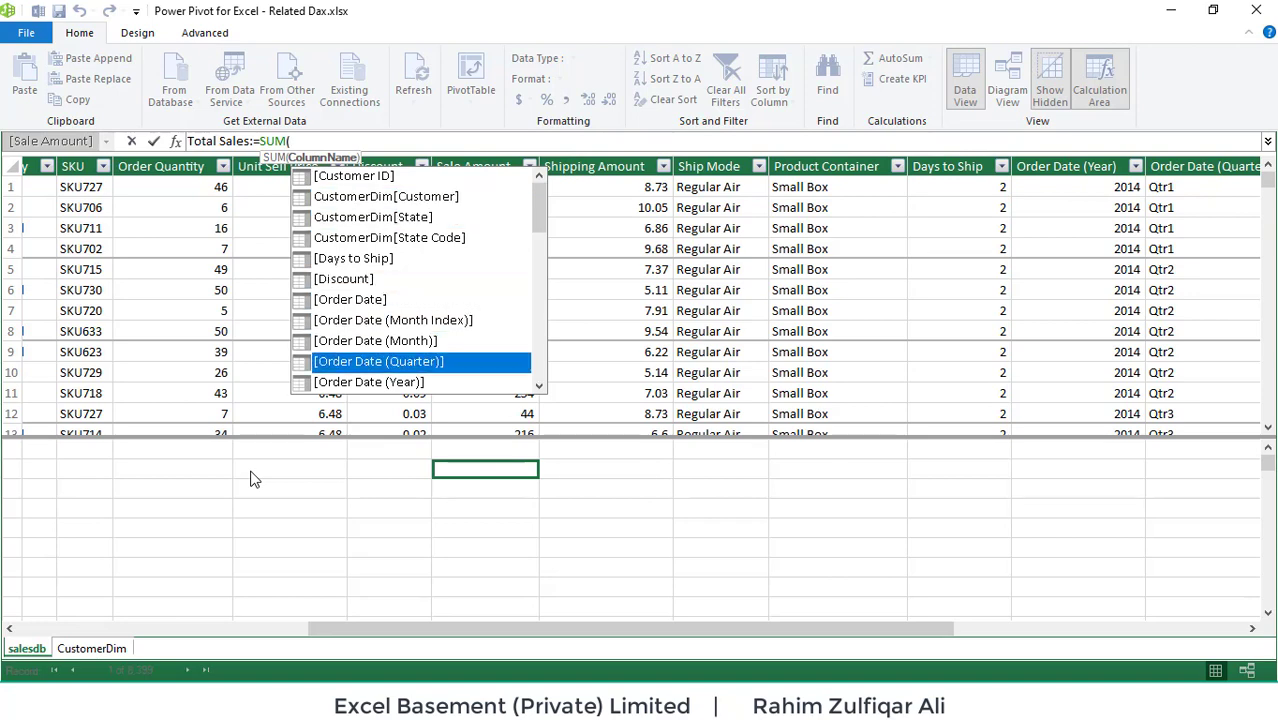
{"action": "key", "text": "Down"}
{"action": "key", "text": "Down"}
{"action": "key", "text": "Down"}
{"action": "key", "text": "Down"}
{"action": "key", "text": "Down"}
{"action": "key", "text": "Down"}
{"action": "key", "text": "Down"}
{"action": "key", "text": "Down"}
{"action": "key", "text": "Down"}
{"action": "key", "text": "Down"}
{"action": "key", "text": "Down"}
{"action": "key", "text": "Down"}
{"action": "key", "text": "Down"}
{"action": "key", "text": "Down"}
{"action": "key", "text": "Down"}
{"action": "key", "text": "Down"}
{"action": "key", "text": "Down"}
{"action": "key", "text": "Down"}
{"action": "key", "text": "Down"}
{"action": "key", "text": "Down"}
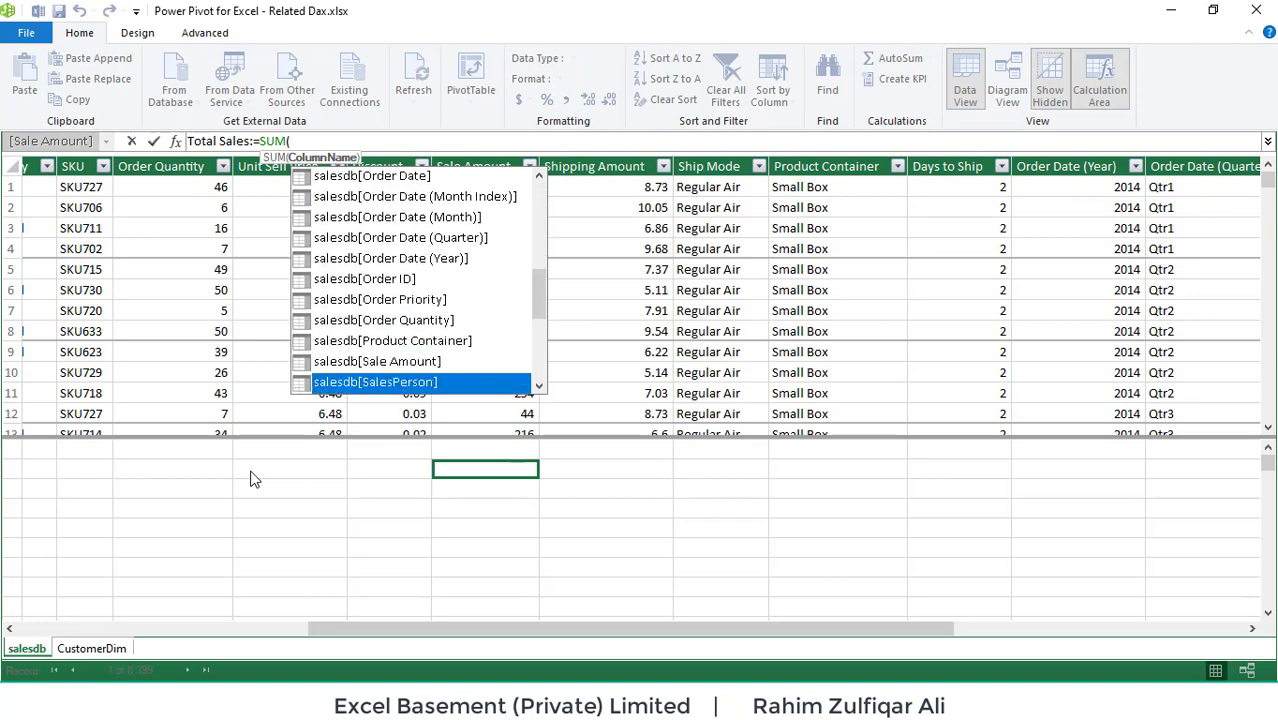
{"action": "key", "text": "Up"}
{"action": "key", "text": "Tab"}
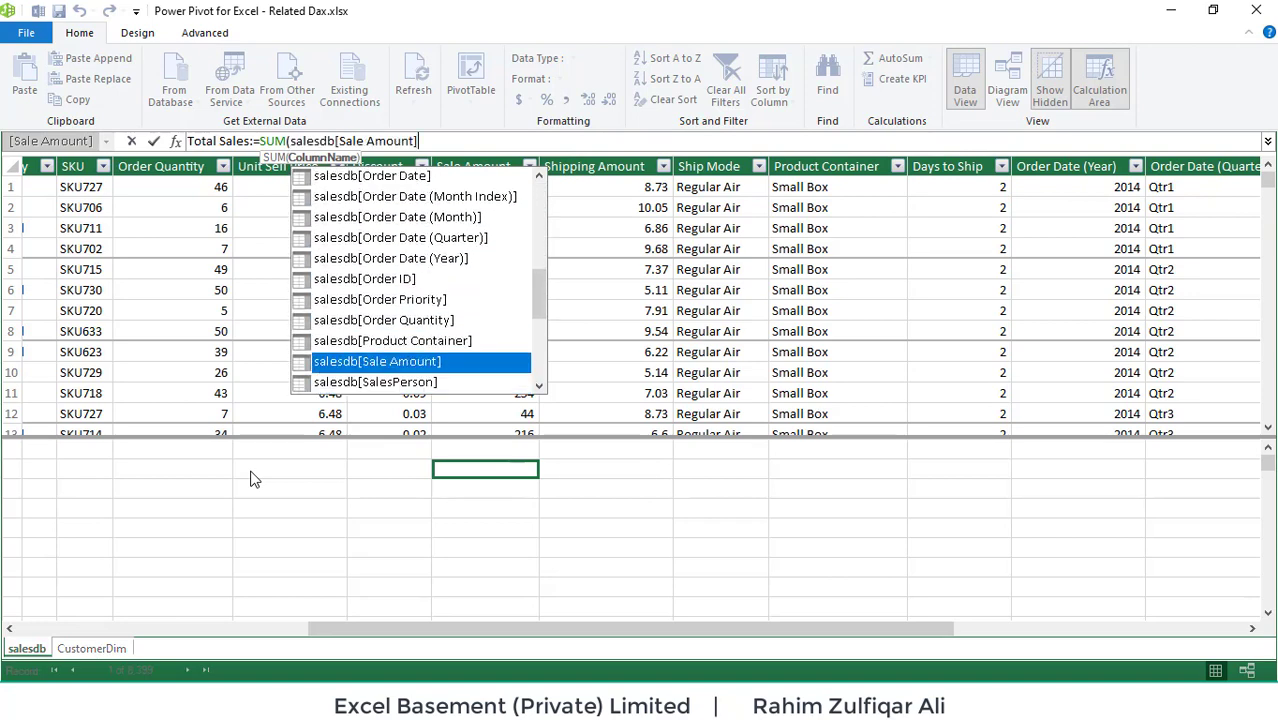
{"action": "type", "text": ")"}
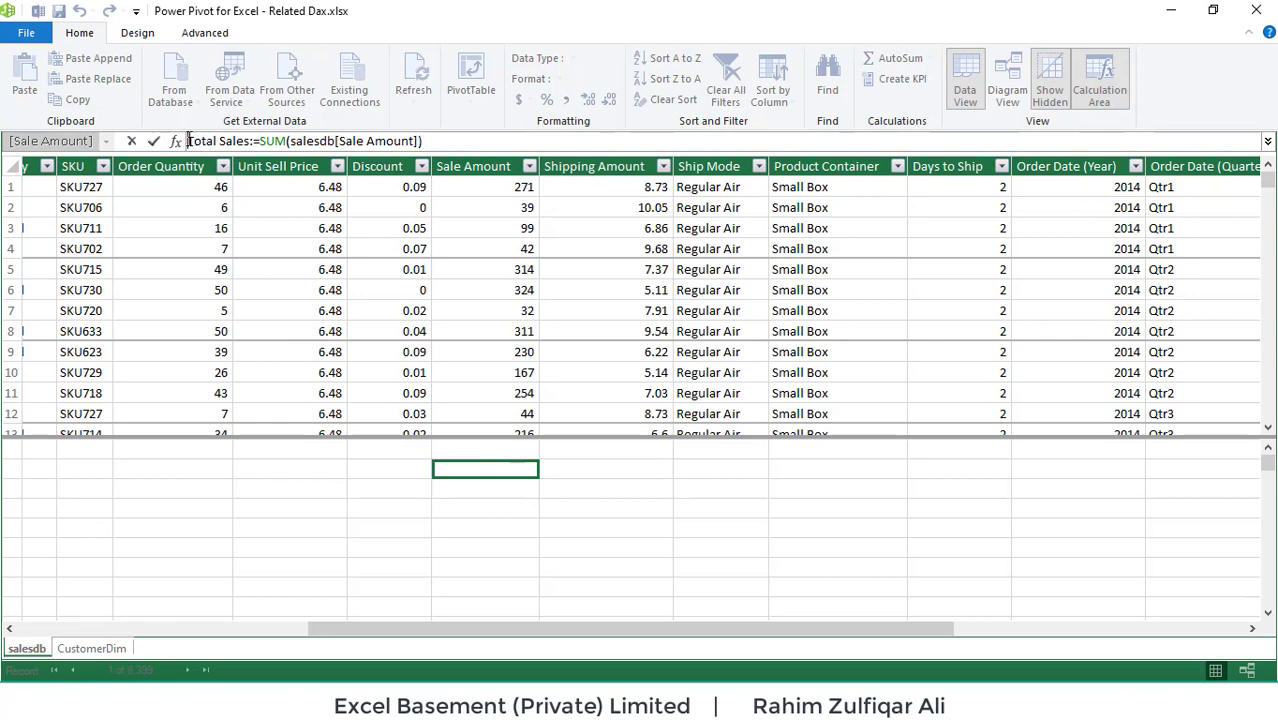
Review the parts of the Total Sales measure formula, commit it, and widen the Sale Amount column to fit the result
{"action": "left_click_drag", "start_coordinate": [188, 141], "coordinate": [241, 141]}
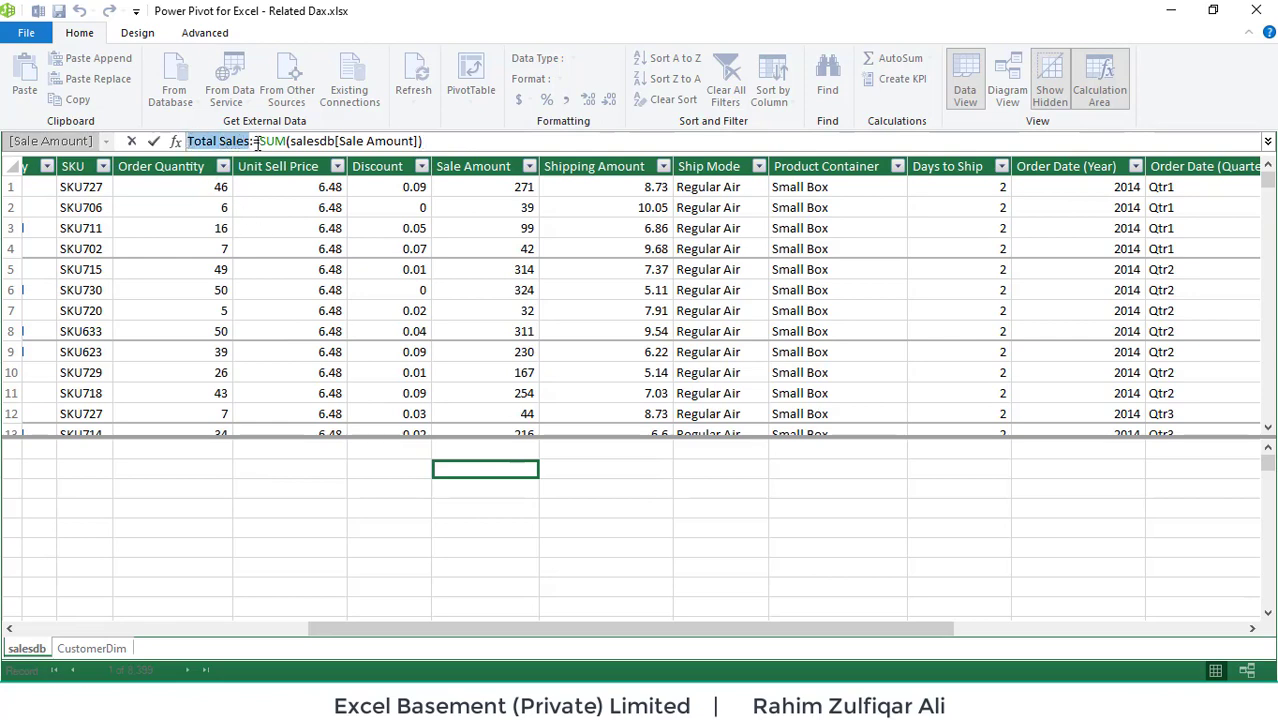
{"action": "left_click", "coordinate": [255, 141]}
{"action": "type", "text": ":"}
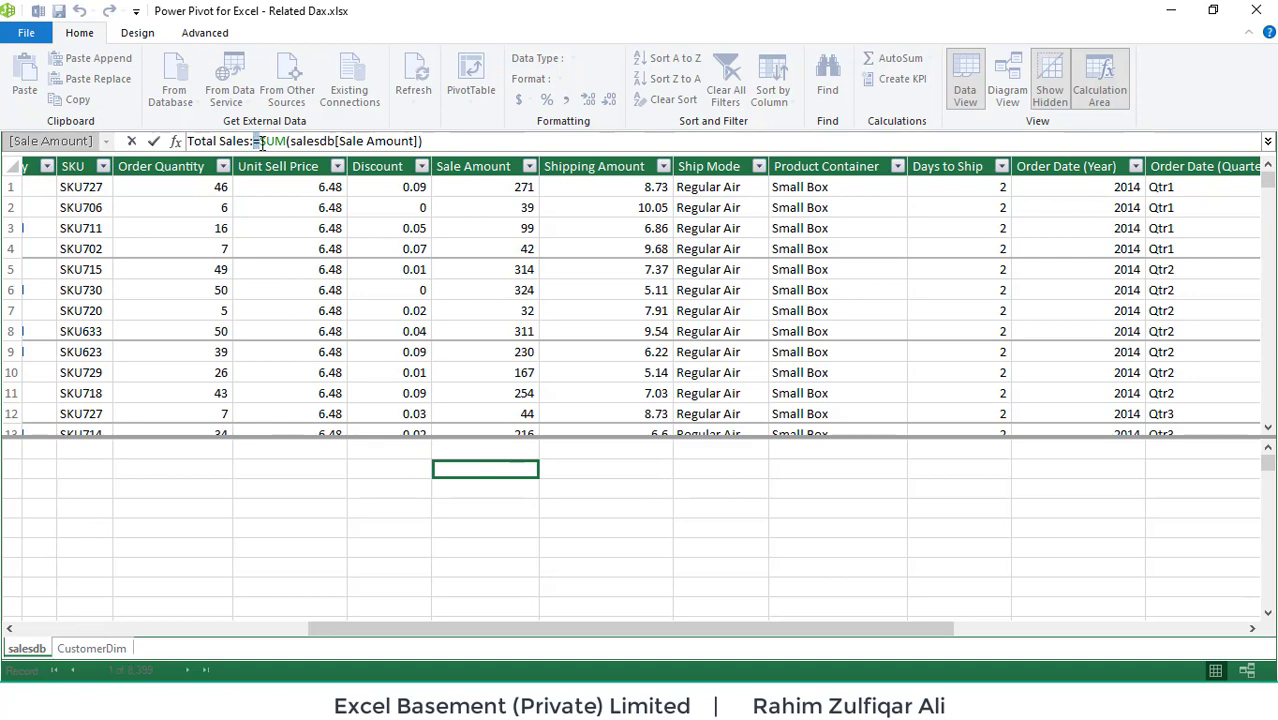
{"action": "left_click_drag", "start_coordinate": [262, 141], "coordinate": [456, 146]}
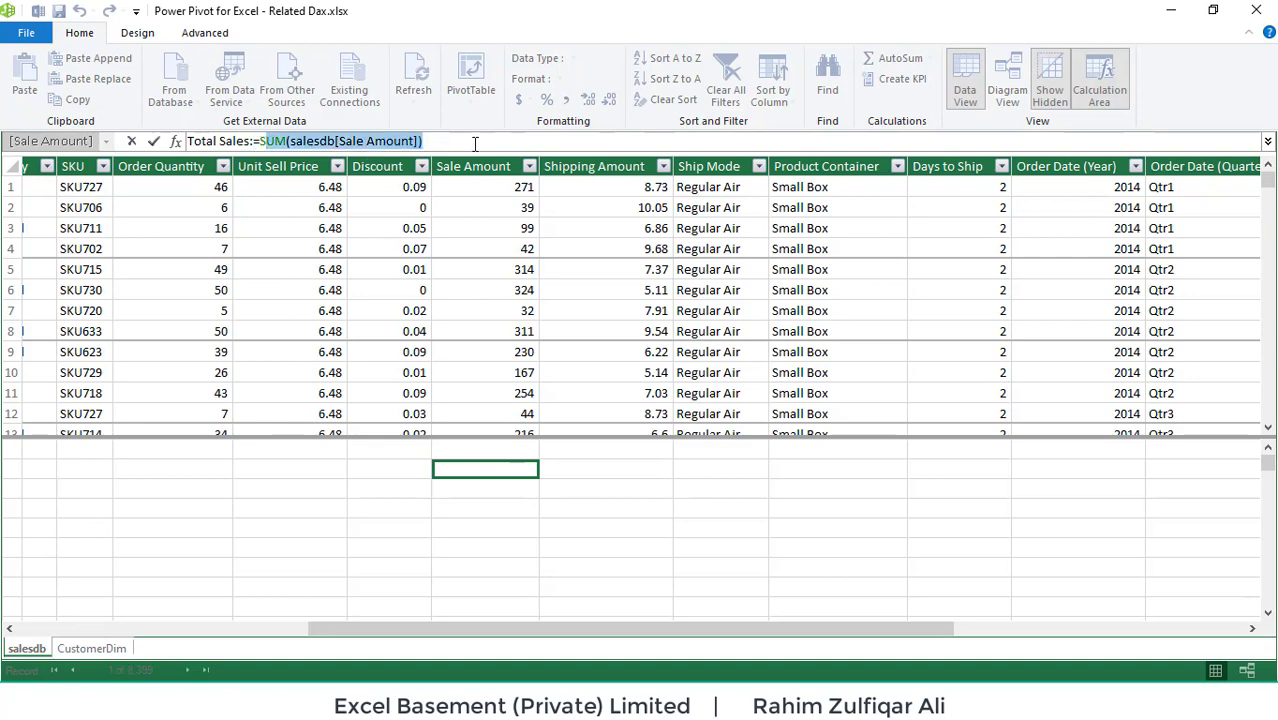
{"action": "left_click", "coordinate": [475, 143]}
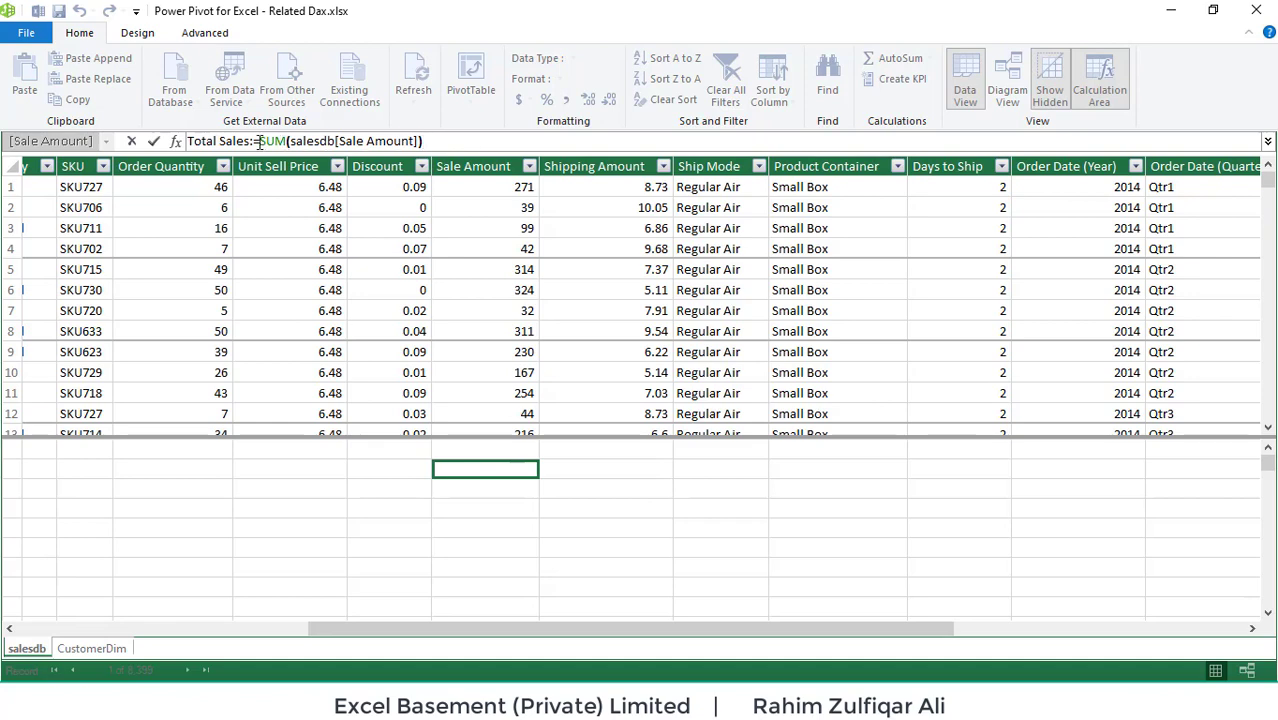
{"action": "left_click_drag", "start_coordinate": [260, 143], "coordinate": [436, 142]}
{"action": "left_click", "coordinate": [440, 141]}
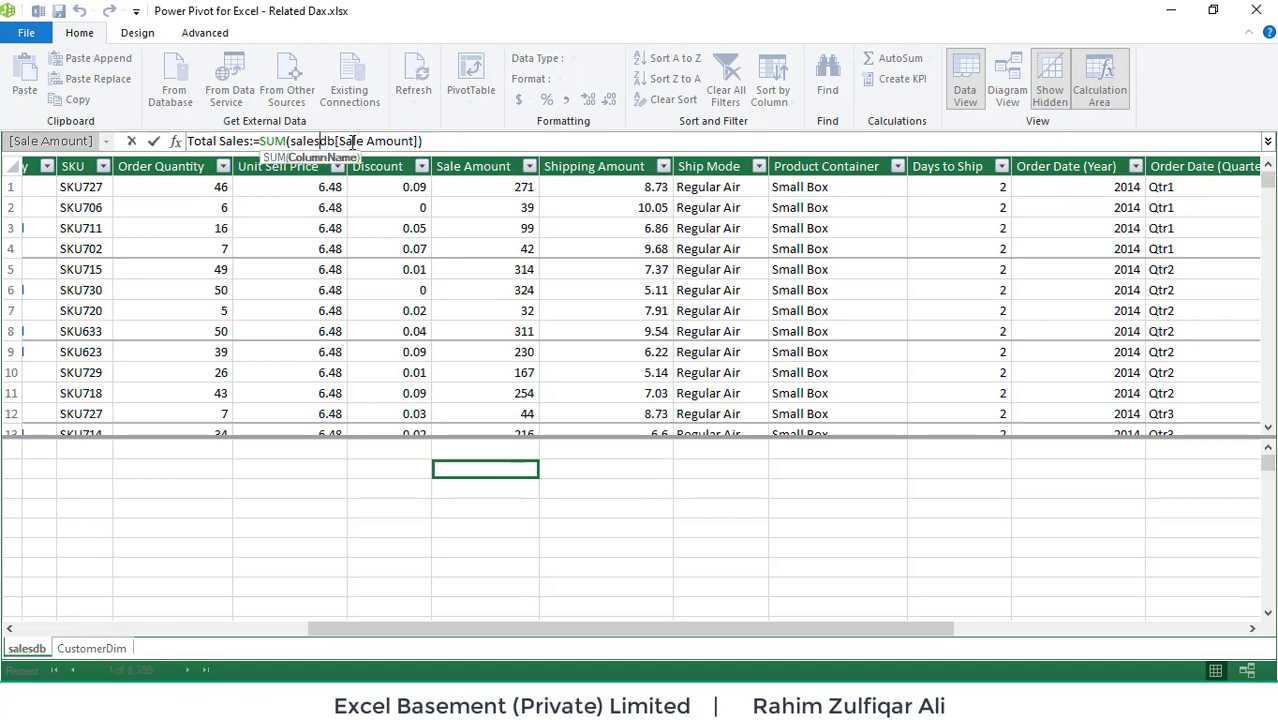
{"action": "key", "text": "Return"}
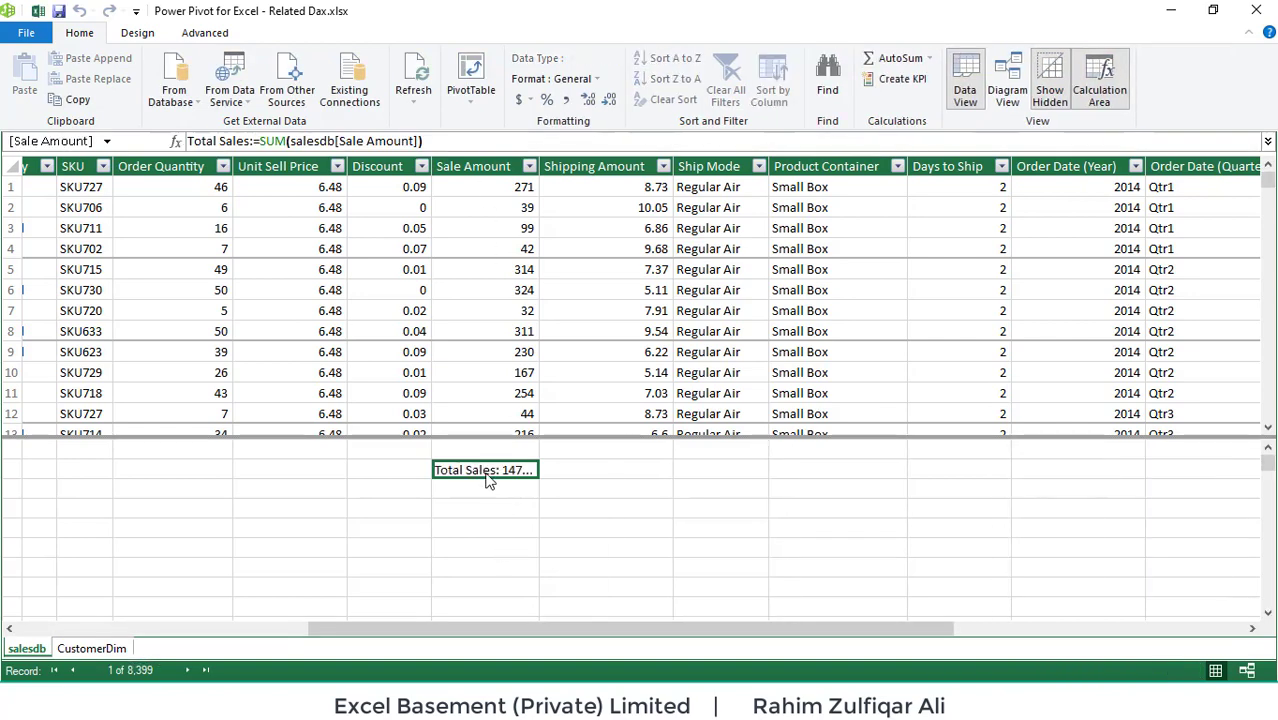
{"action": "left_click_drag", "start_coordinate": [538, 166], "coordinate": [607, 166]}
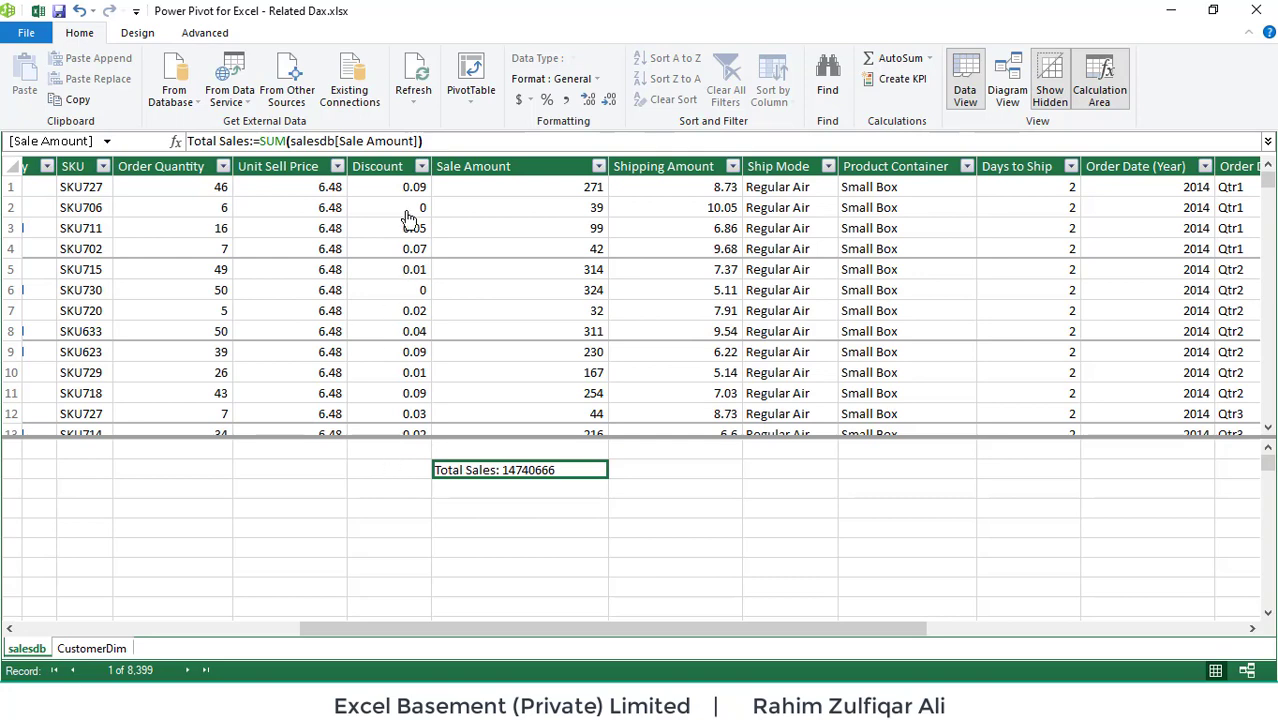
Create a PivotTable from the data model on a new worksheet
{"action": "left_click", "coordinate": [465, 100]}
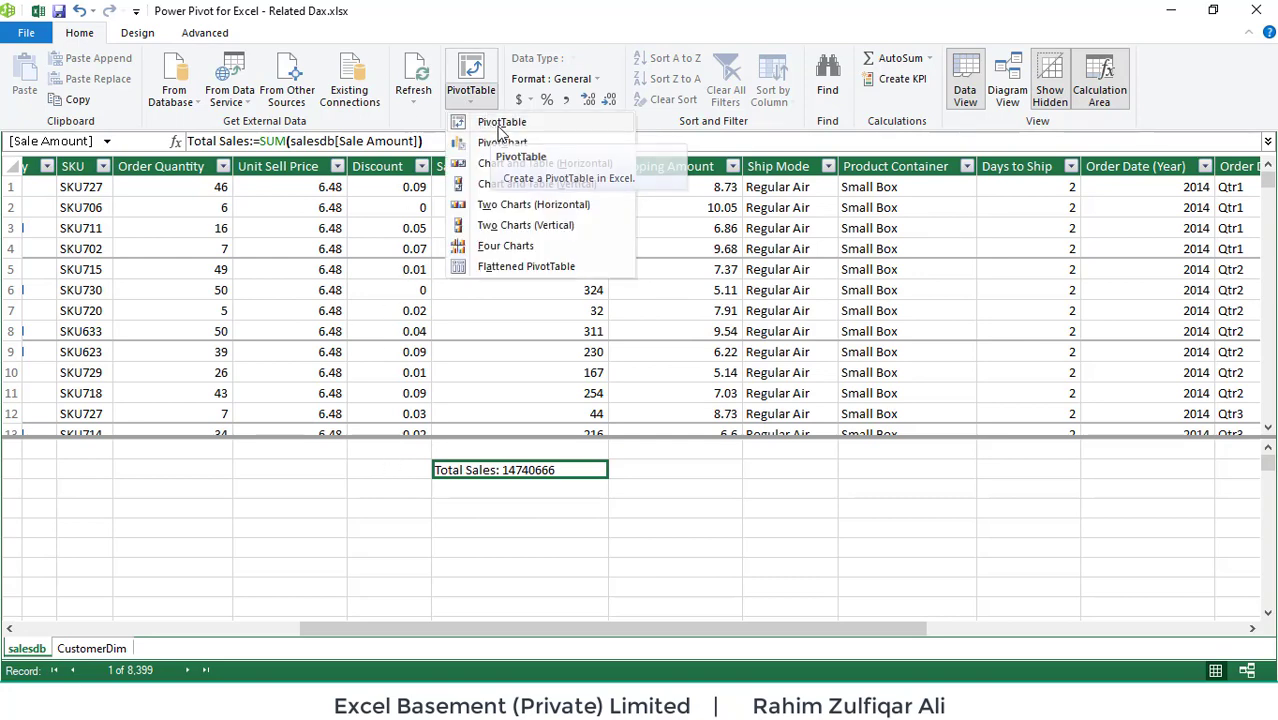
{"action": "left_click", "coordinate": [491, 128]}
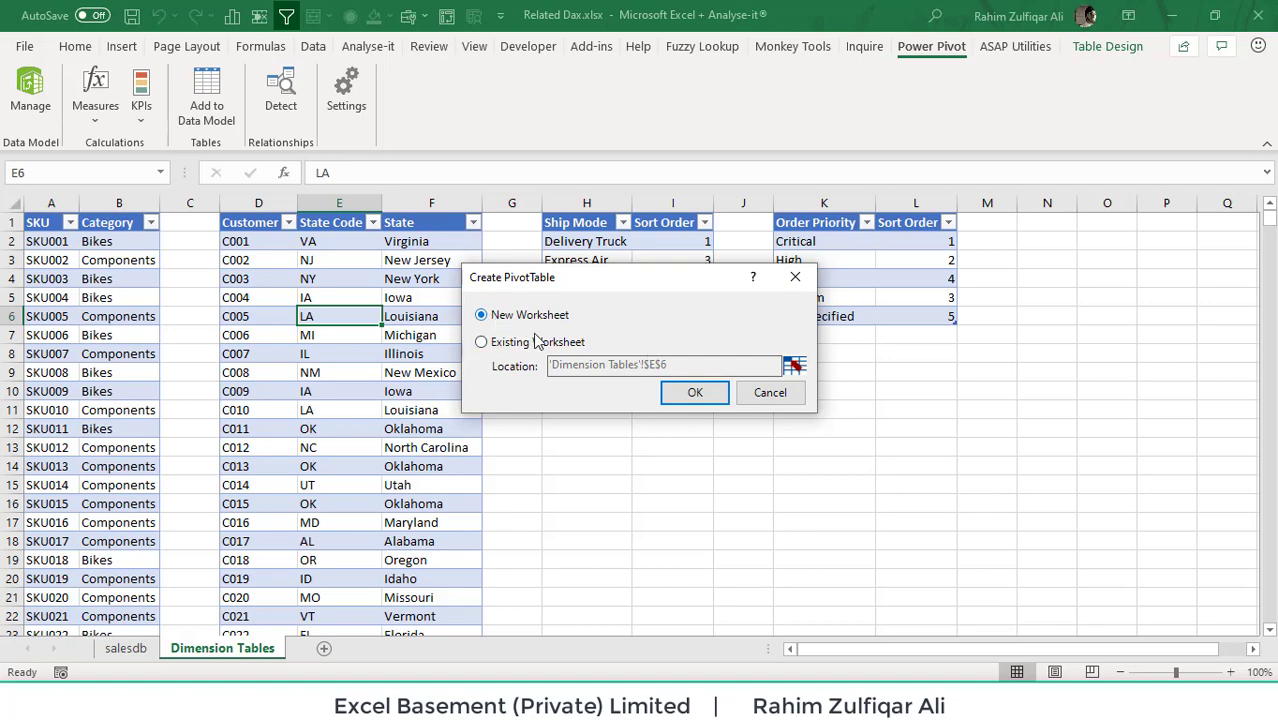
{"action": "left_click", "coordinate": [688, 395]}
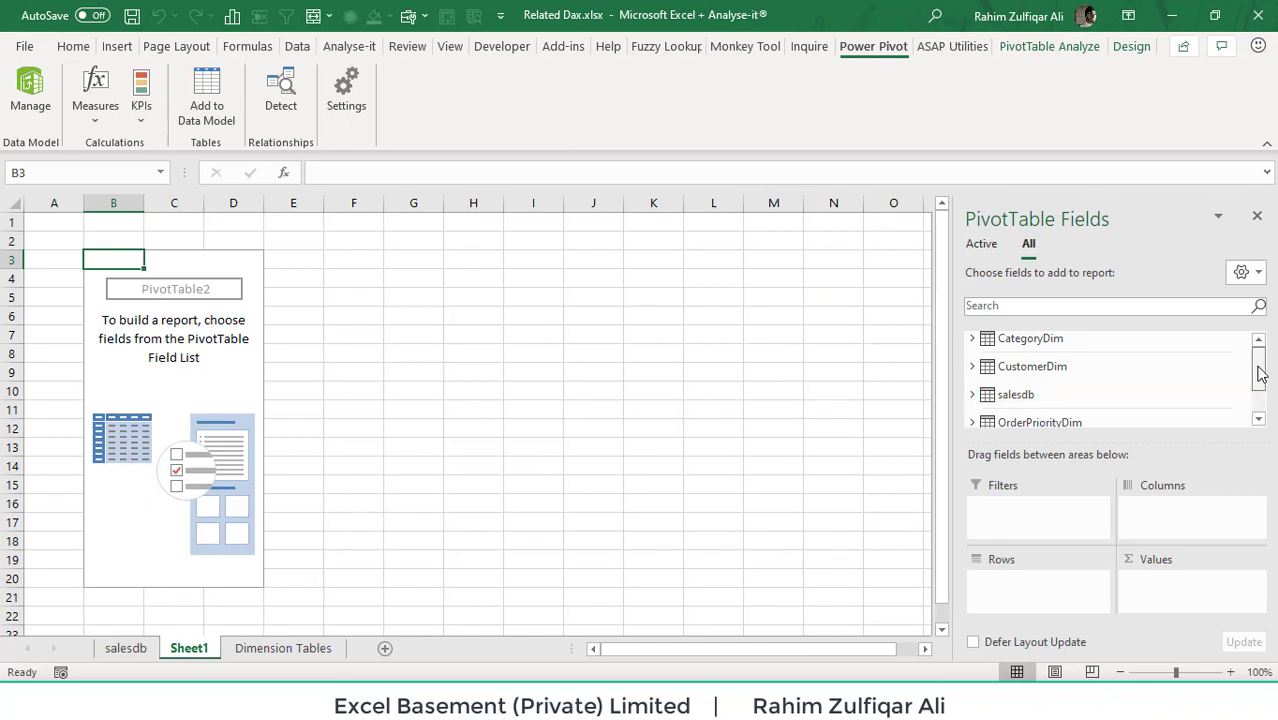
Expand salesdb in the PivotTable field list and compare the Total Sales measure with the Sale Amount field
{"action": "mouse_move", "coordinate": [1258, 371]}
{"action": "left_mouse_down"}
{"action": "mouse_move", "coordinate": [1260, 400]}
{"action": "mouse_move", "coordinate": [1261, 365]}
{"action": "left_mouse_up"}
{"action": "left_click", "coordinate": [971, 396]}
{"action": "left_click_drag", "start_coordinate": [1258, 362], "coordinate": [1256, 408]}
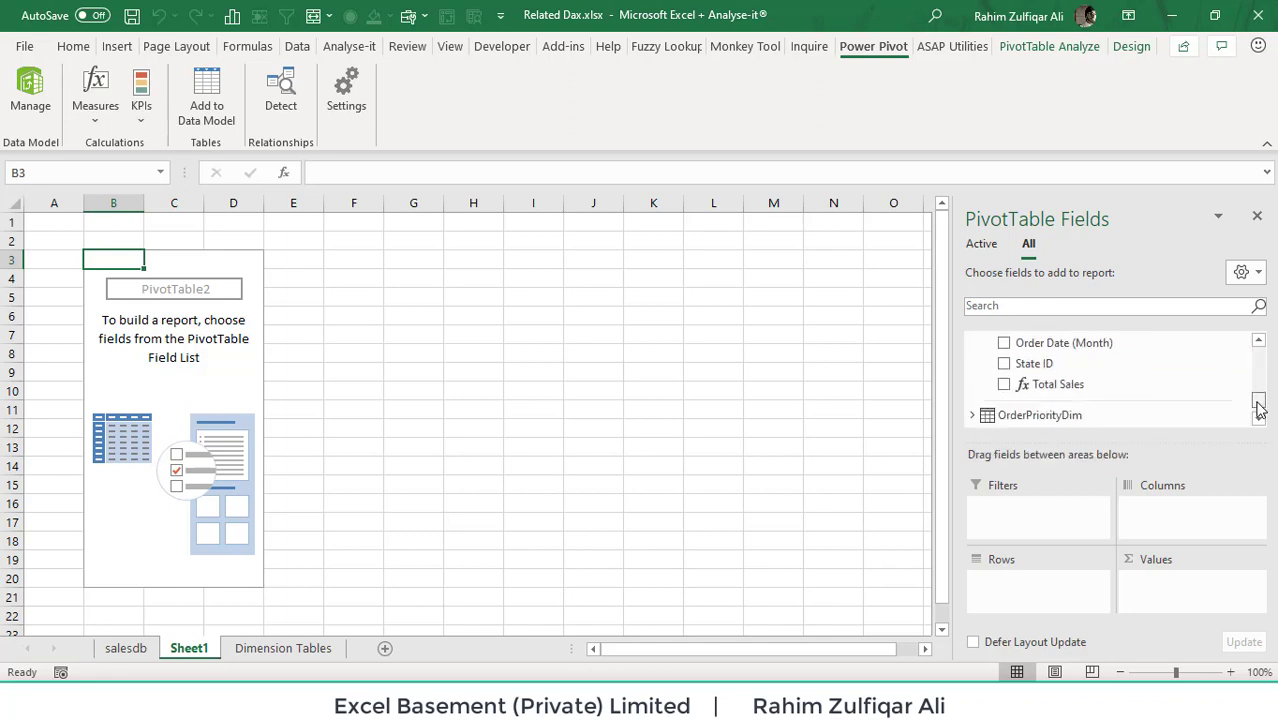
{"action": "left_click", "coordinate": [1029, 395]}
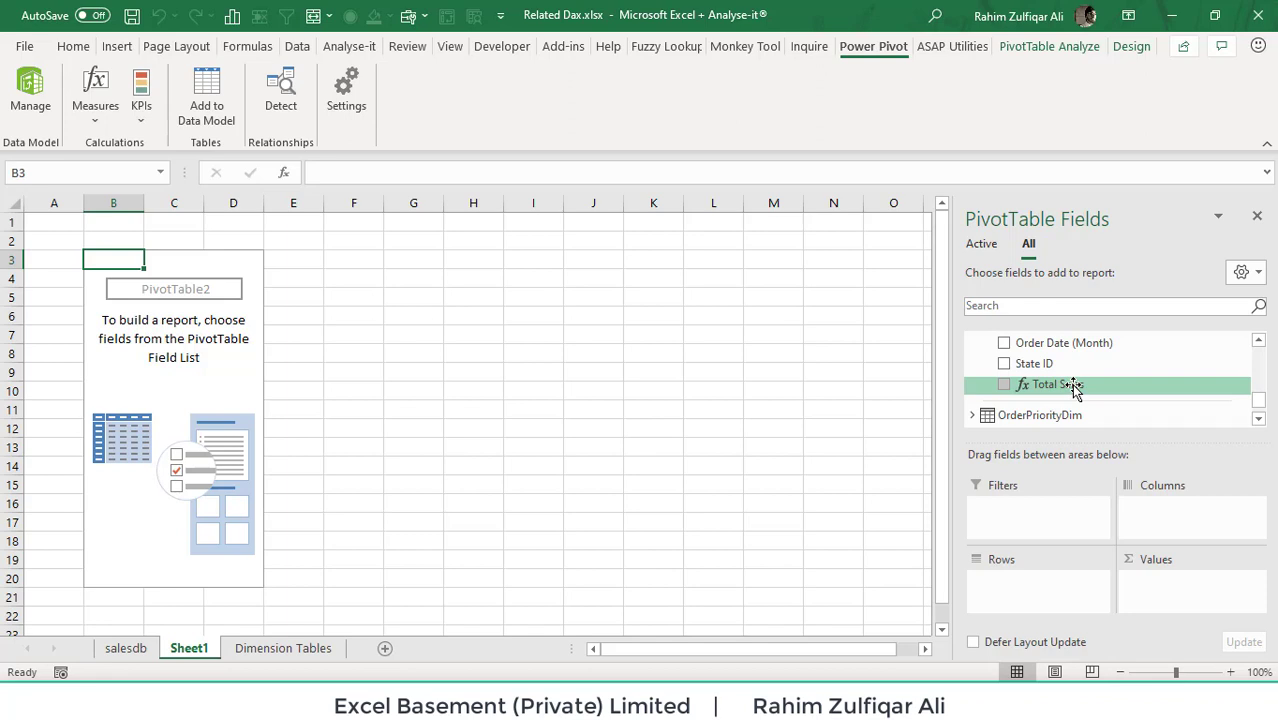
{"action": "left_click", "coordinate": [1258, 341]}
{"action": "left_click", "coordinate": [1258, 341]}
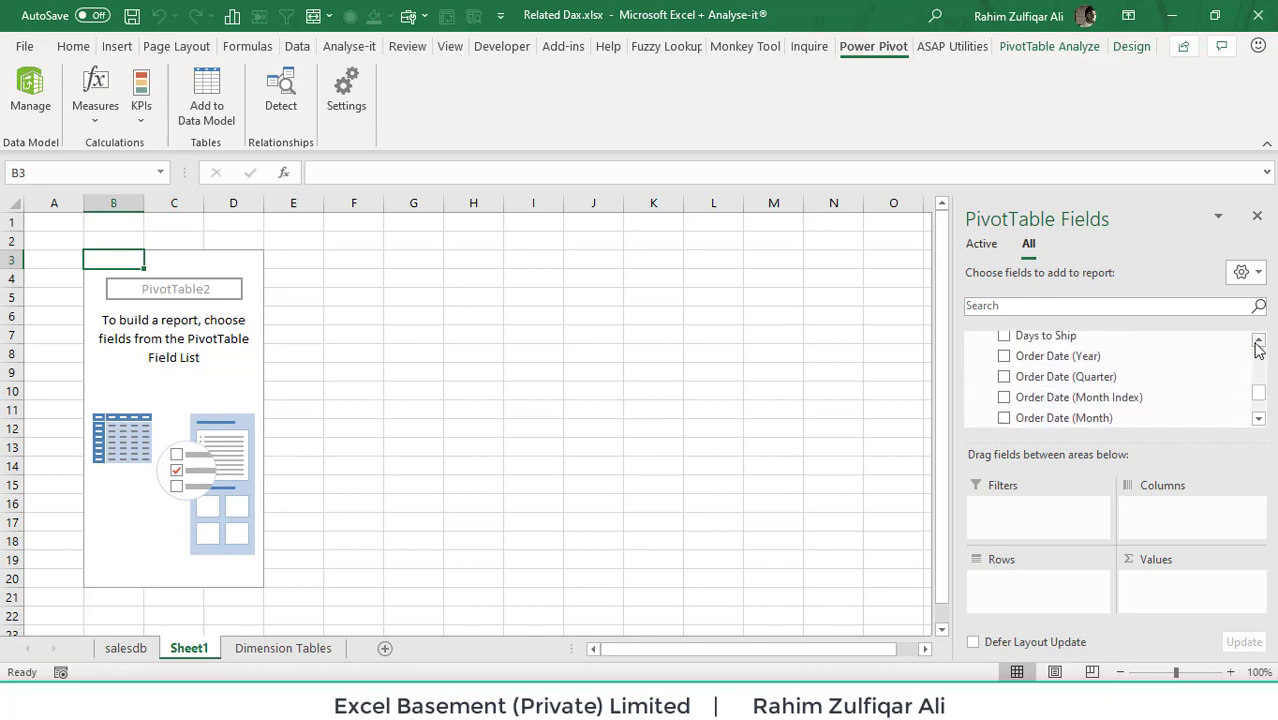
{"action": "left_click", "coordinate": [1258, 341]}
{"action": "left_click", "coordinate": [1258, 341]}
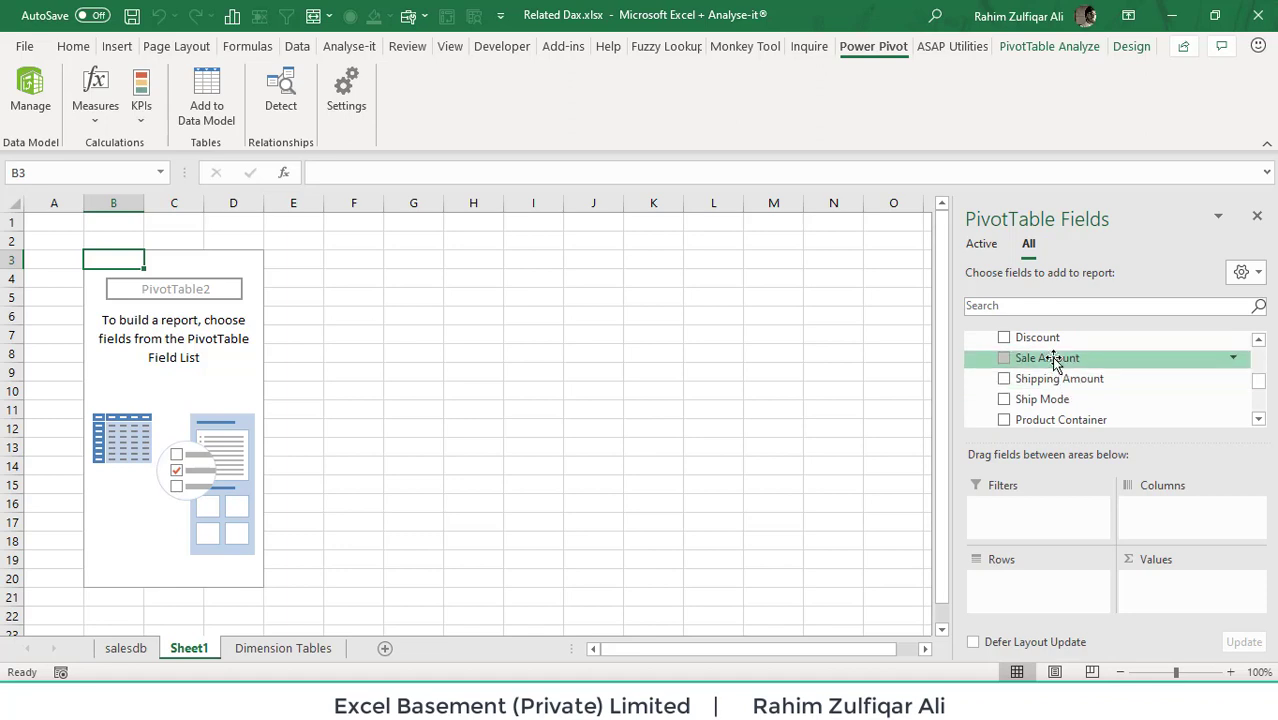
{"action": "left_click_drag", "start_coordinate": [1261, 383], "coordinate": [1262, 404]}
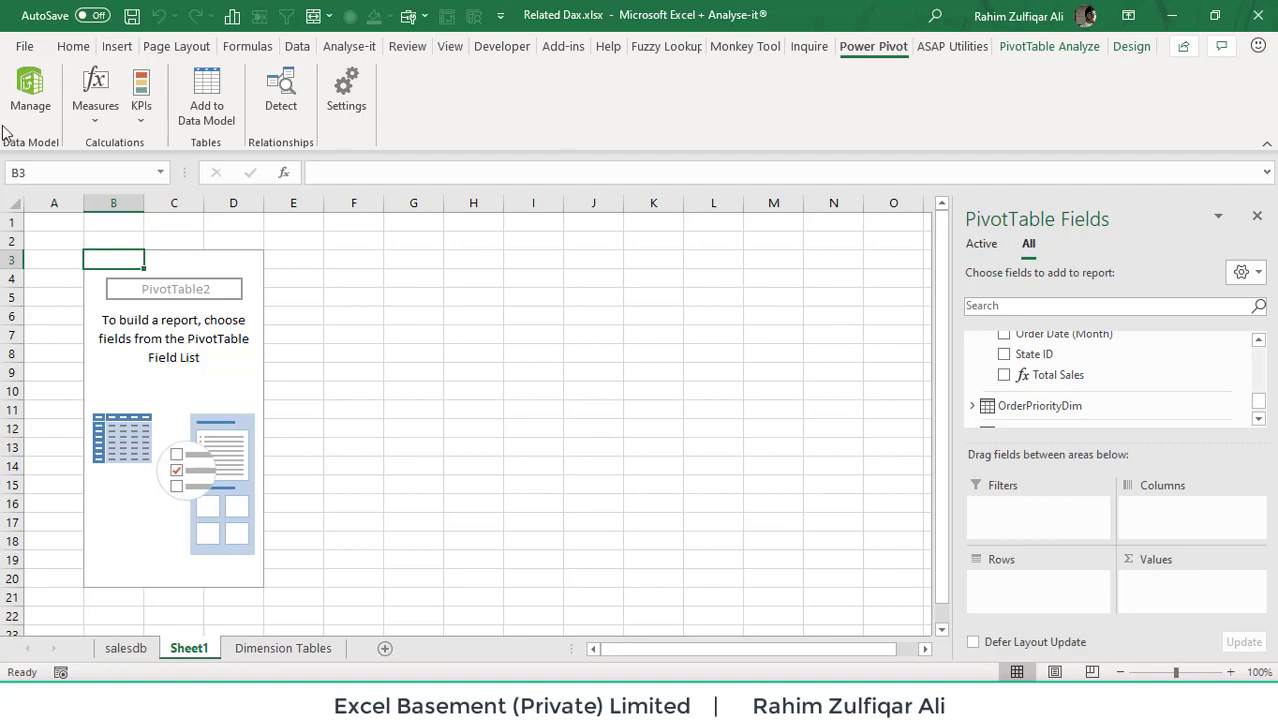
Open the data model and examine the Total Sales measure below Sale Amount alongside the other salesdb columns
{"action": "left_click", "coordinate": [31, 100]}
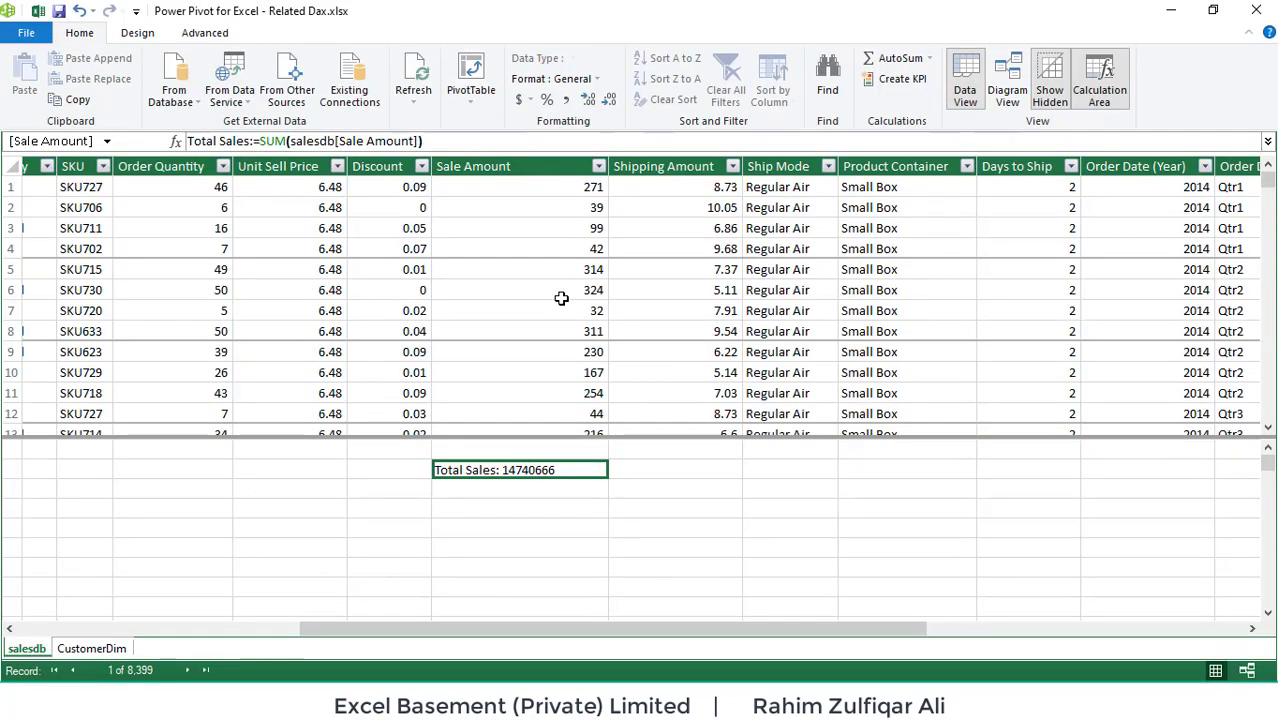
{"action": "left_click", "coordinate": [500, 488]}
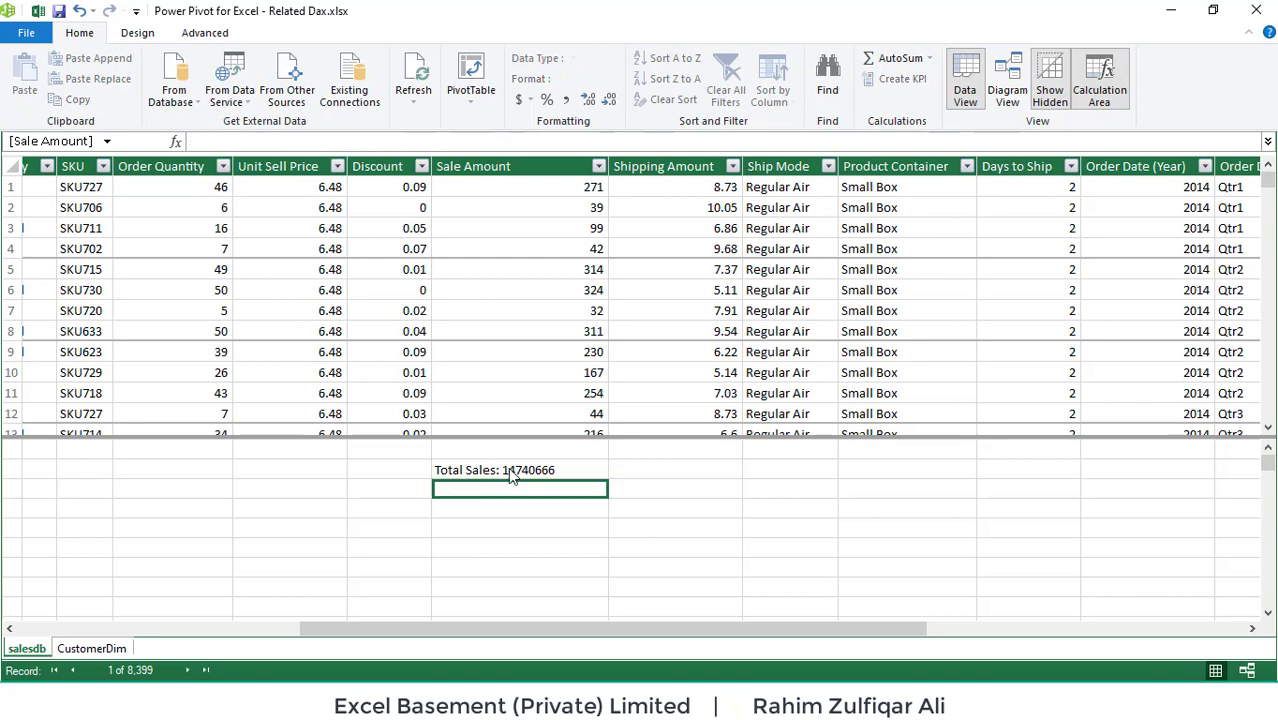
{"action": "left_click", "coordinate": [510, 470]}
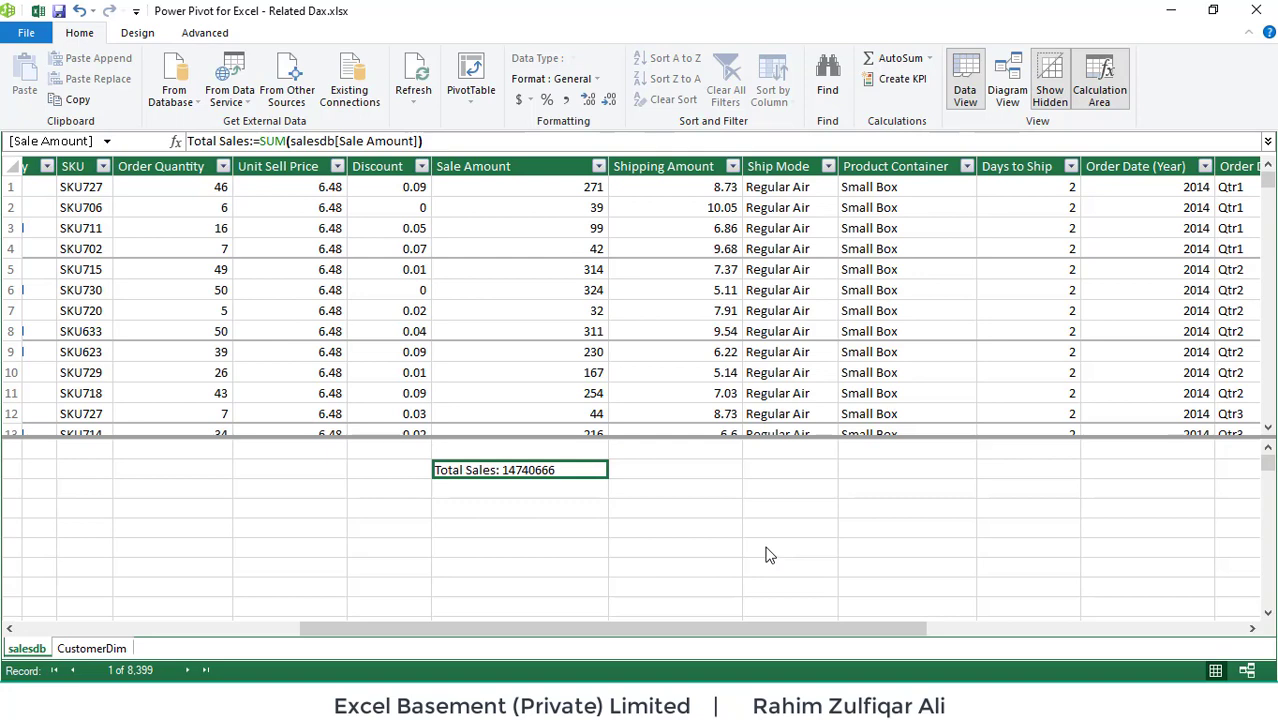
{"action": "left_click", "coordinate": [532, 512]}
{"action": "left_click", "coordinate": [533, 470]}
{"action": "left_click", "coordinate": [237, 628]}
{"action": "left_click", "coordinate": [455, 393]}
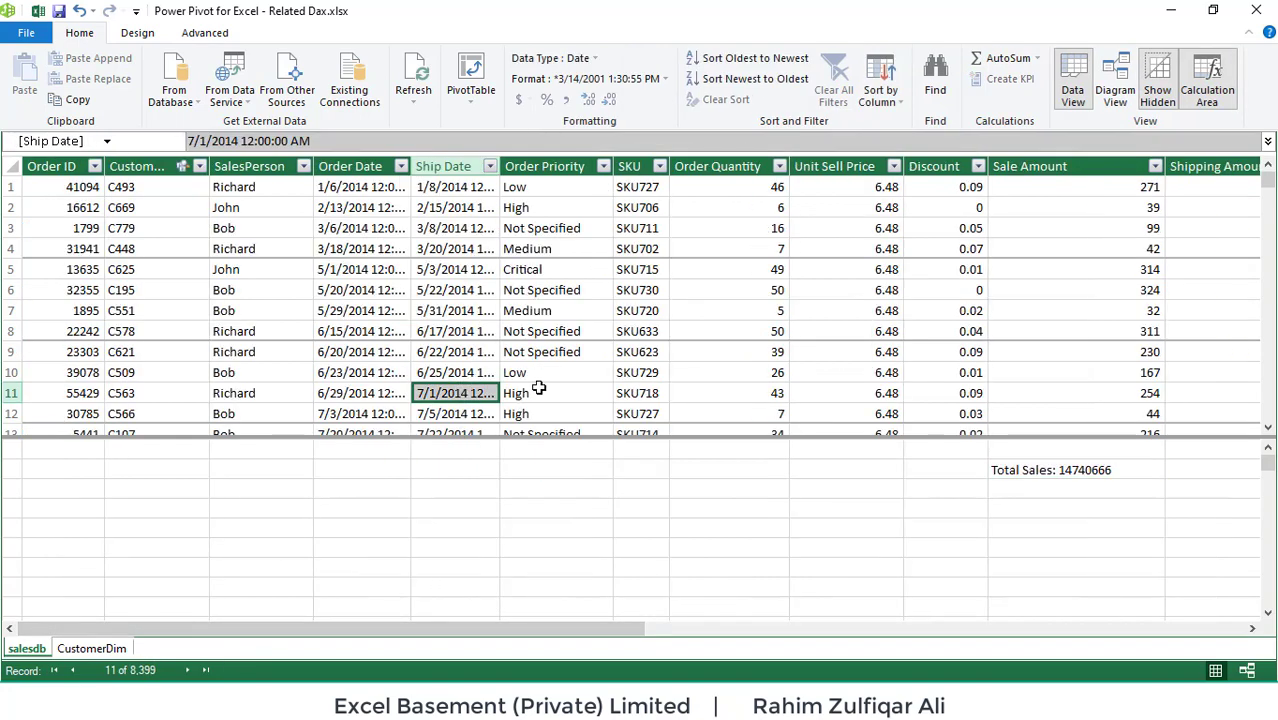
{"action": "left_click", "coordinate": [1054, 478]}
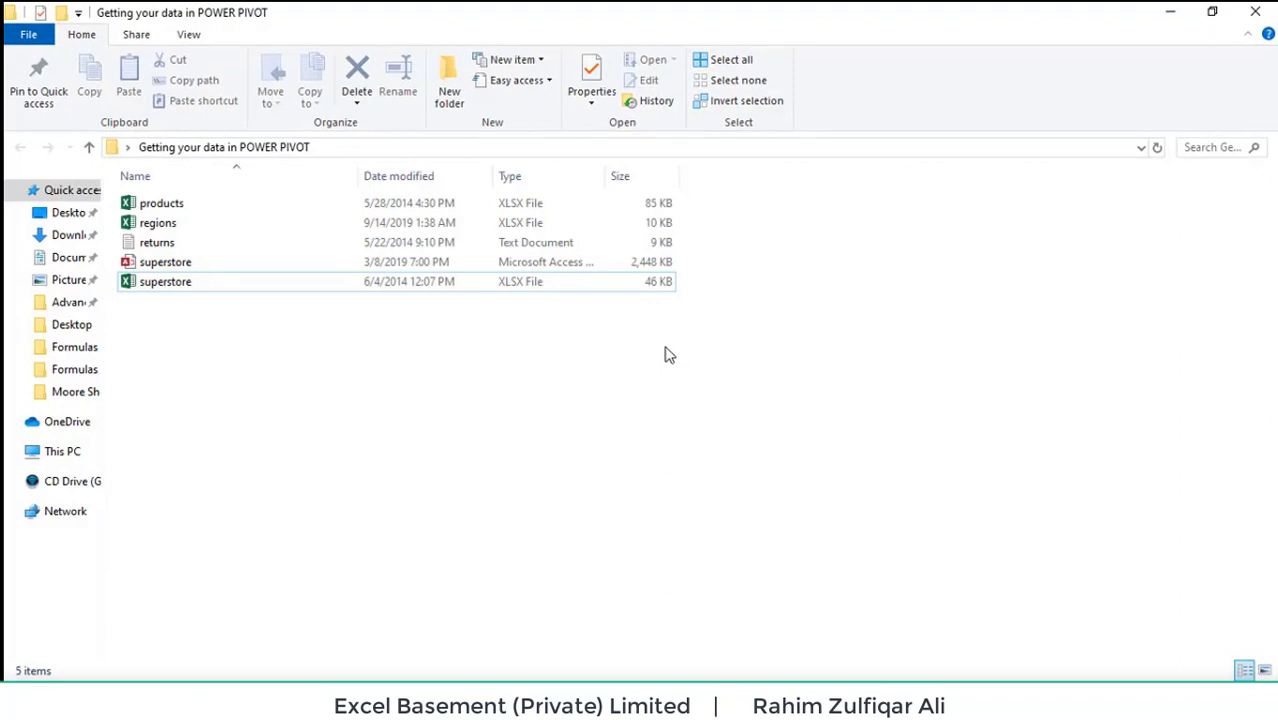
Switch to the superstore workbook and examine the Date, Month, Year and Qtr data on the Dates sheet
{"action": "left_click", "coordinate": [1168, 14]}
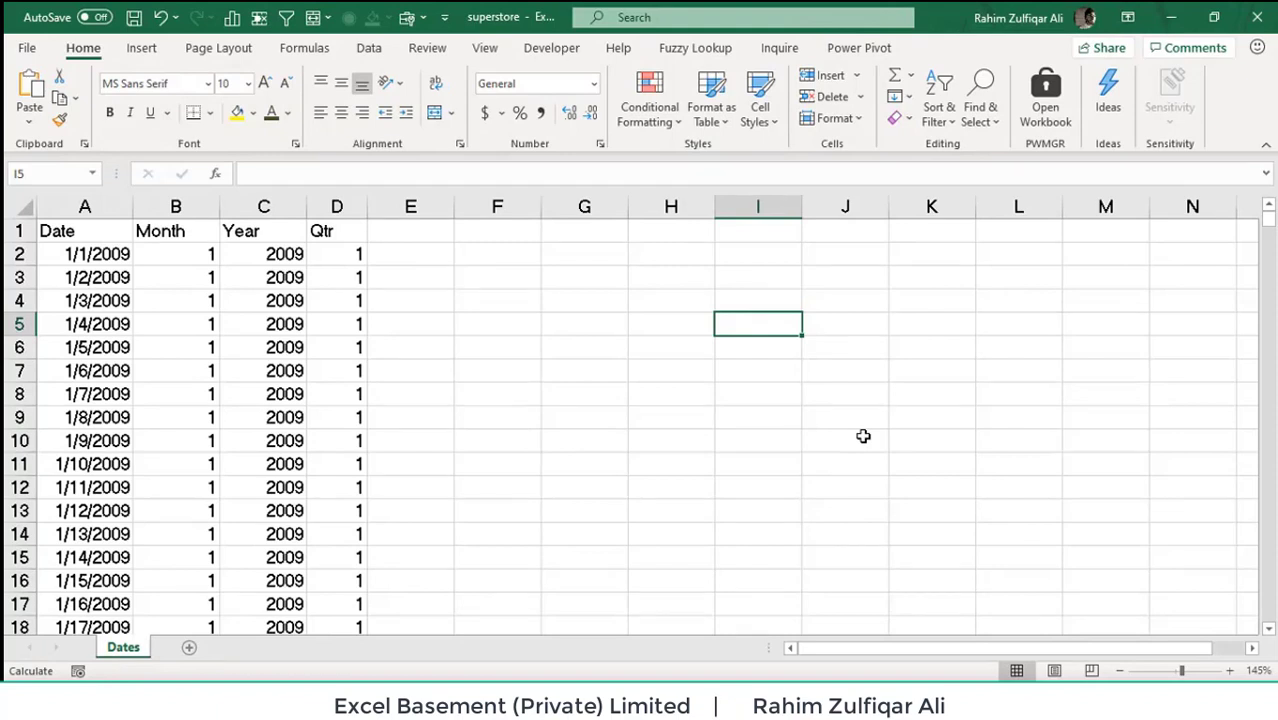
{"action": "left_click", "coordinate": [868, 48]}
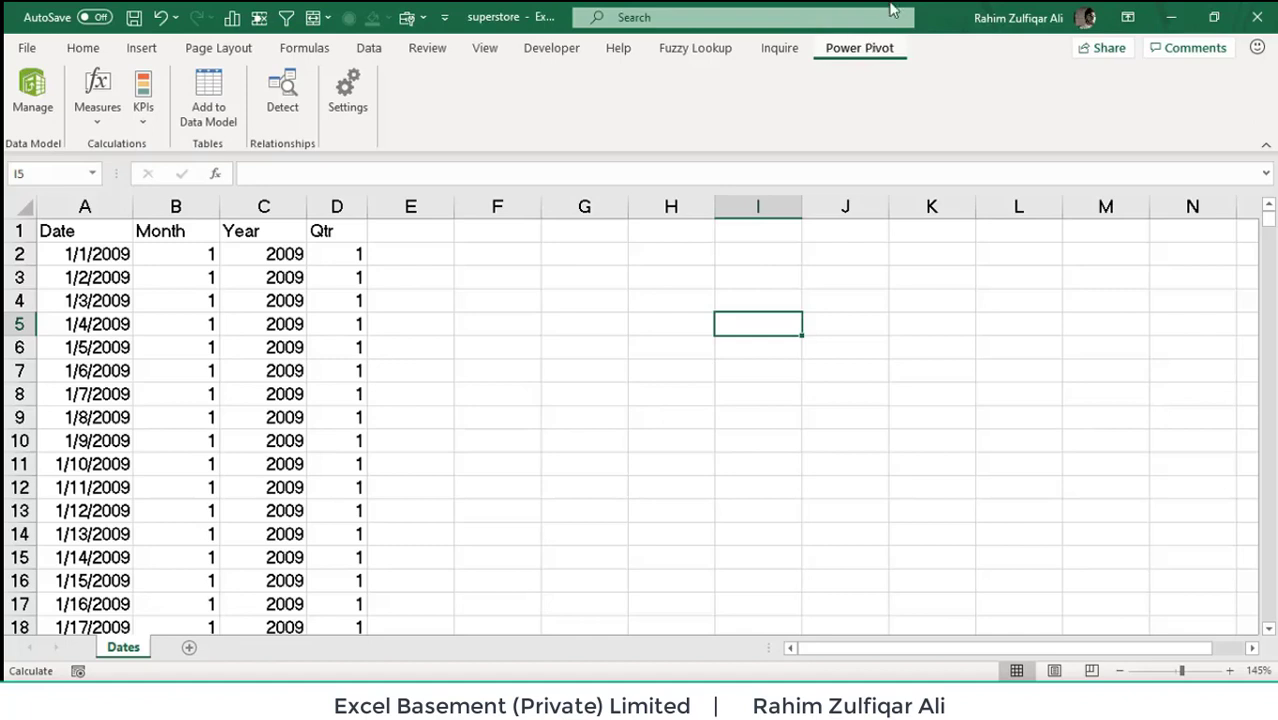
{"action": "left_click", "coordinate": [288, 306]}
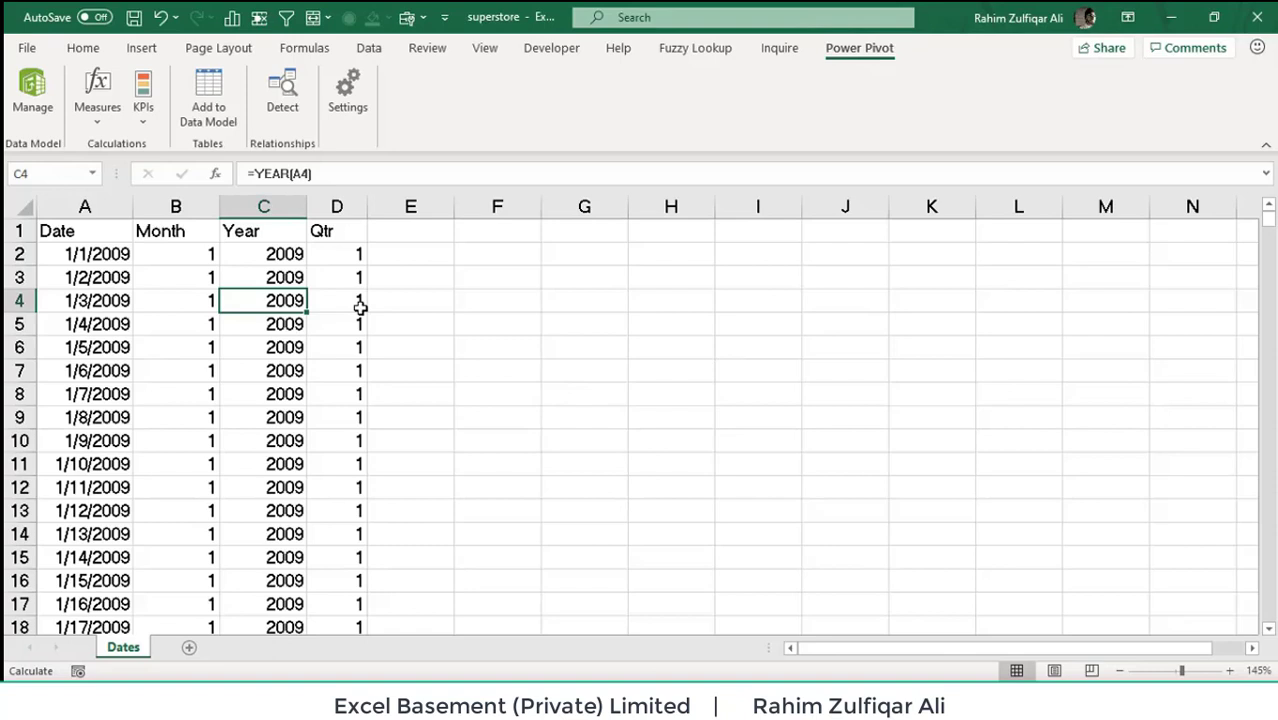
{"action": "left_click_drag", "start_coordinate": [110, 277], "coordinate": [350, 552]}
{"action": "left_click", "coordinate": [290, 464]}
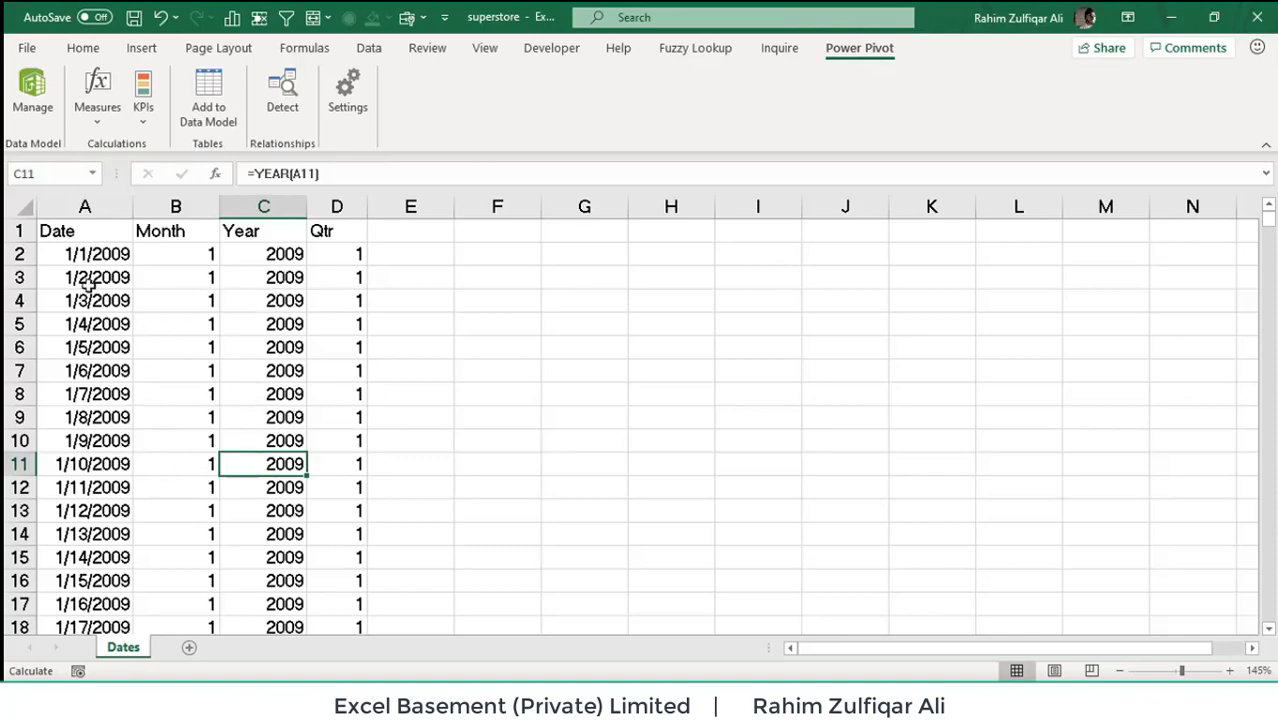
{"action": "left_click_drag", "start_coordinate": [90, 285], "coordinate": [308, 600]}
{"action": "scroll", "coordinate": [307, 550], "scroll_direction": "down", "scroll_amount": 11}
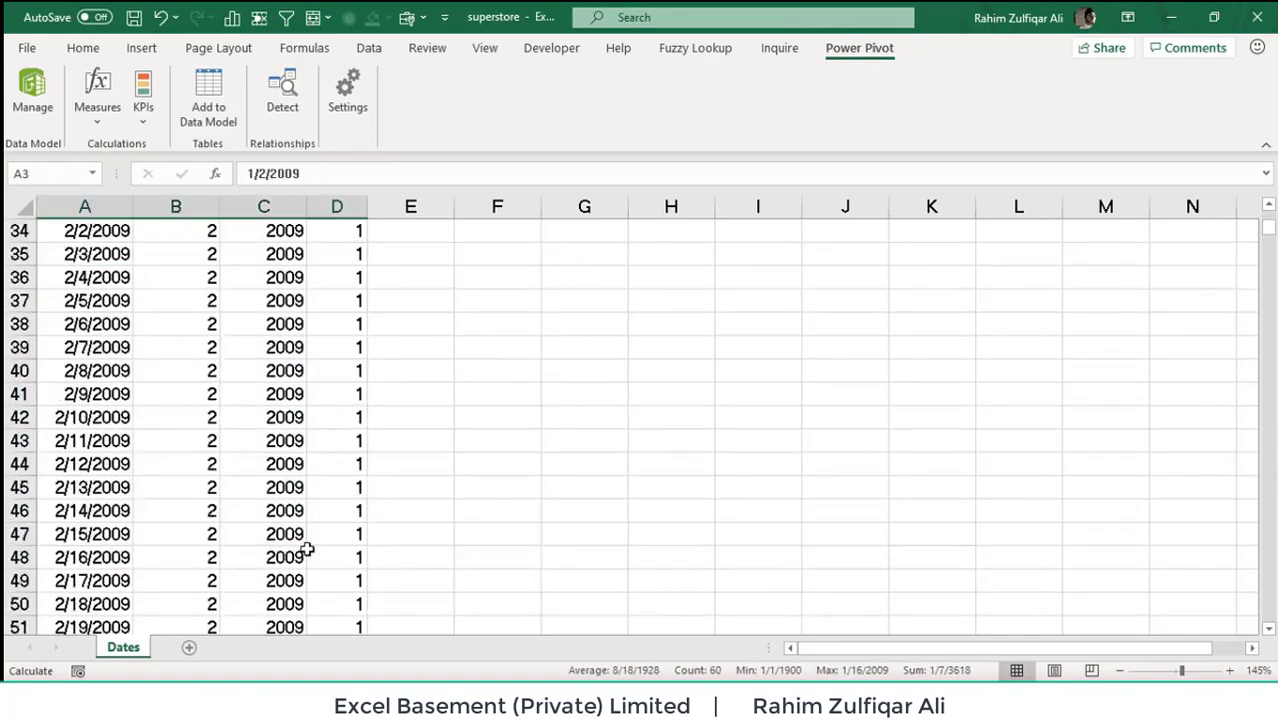
{"action": "scroll", "coordinate": [307, 550], "scroll_direction": "up", "scroll_amount": 11}
{"action": "left_click", "coordinate": [280, 444]}
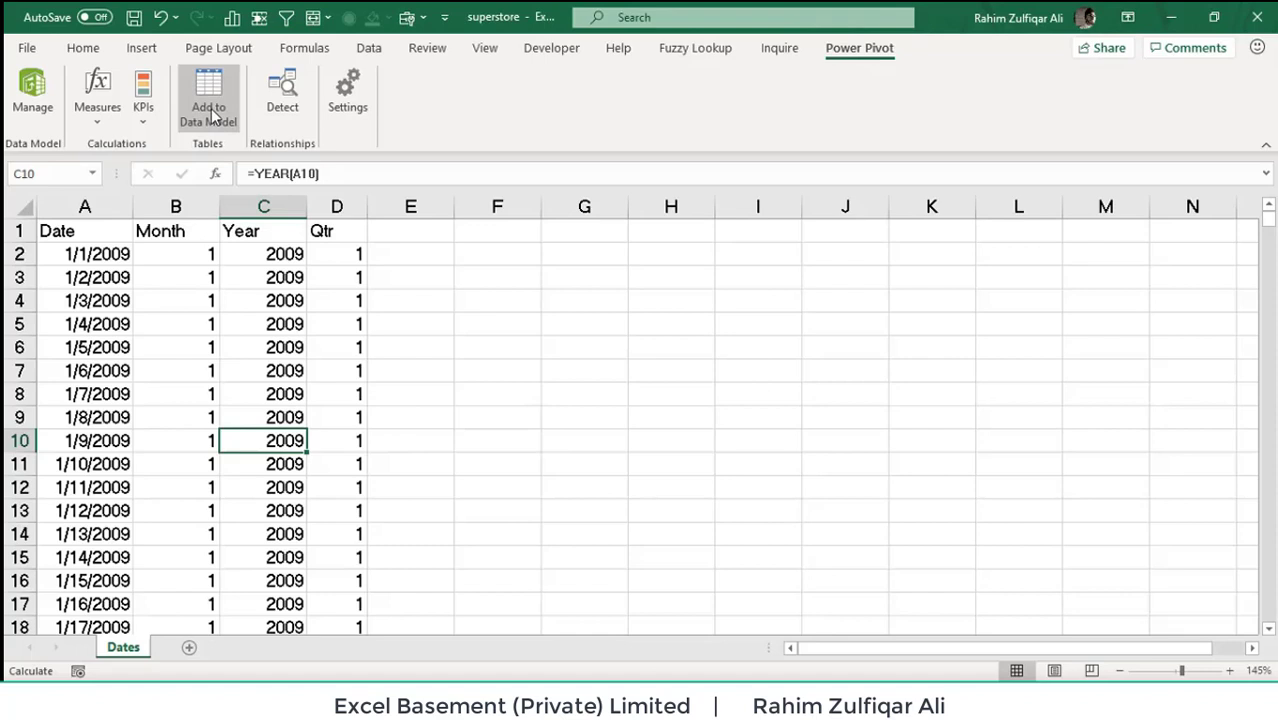
Add the Dates sheet range $A$1:$D$1419 to the data model as a table with headers
{"action": "left_click", "coordinate": [236, 259]}
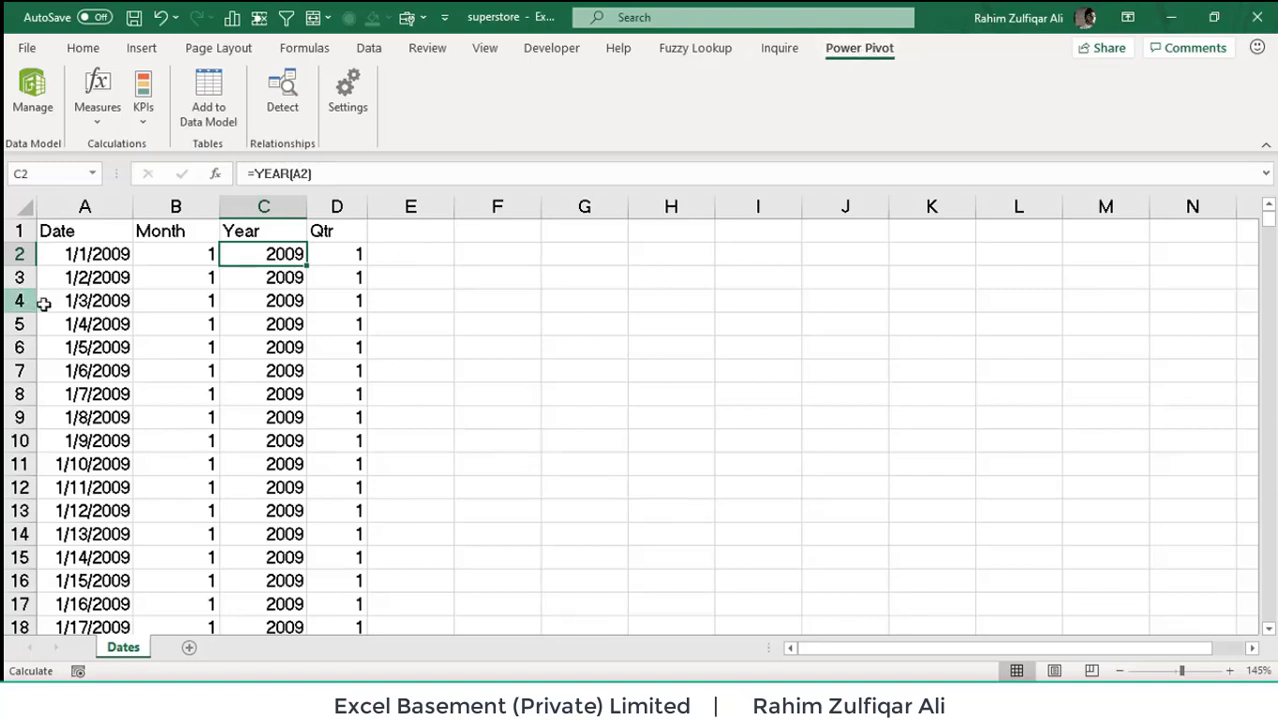
{"action": "left_click", "coordinate": [84, 255]}
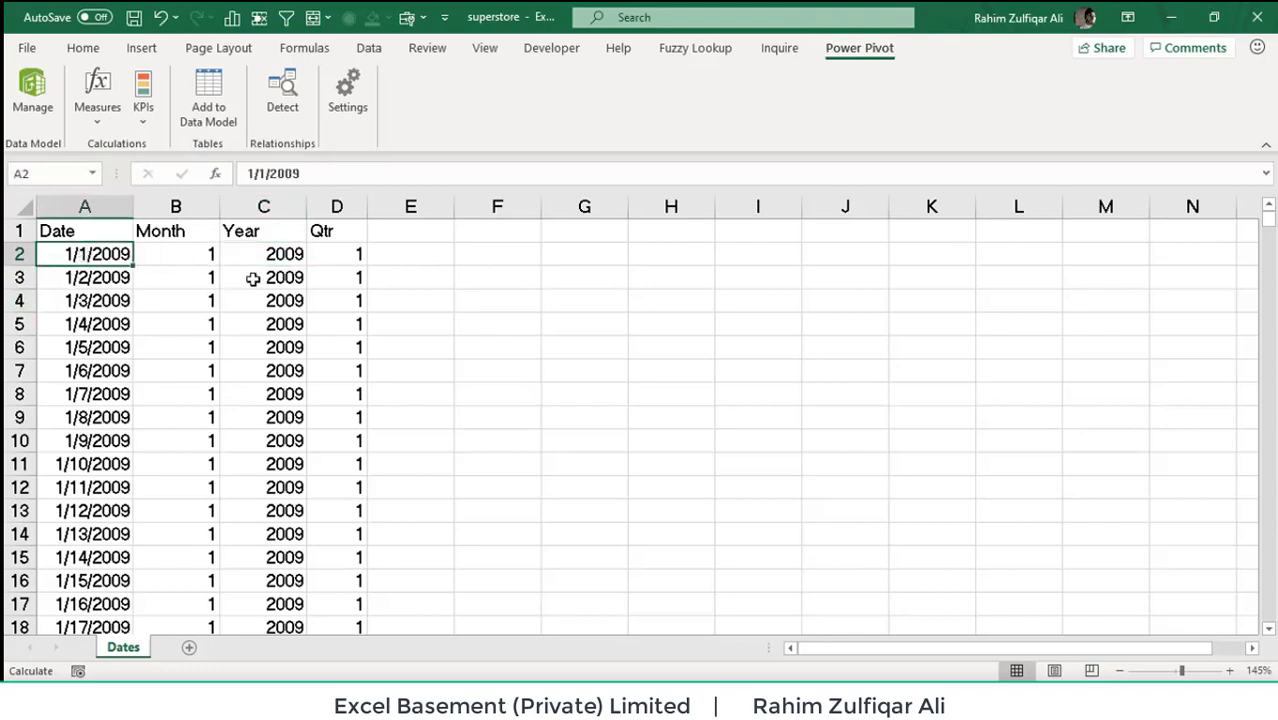
{"action": "left_click", "coordinate": [208, 118]}
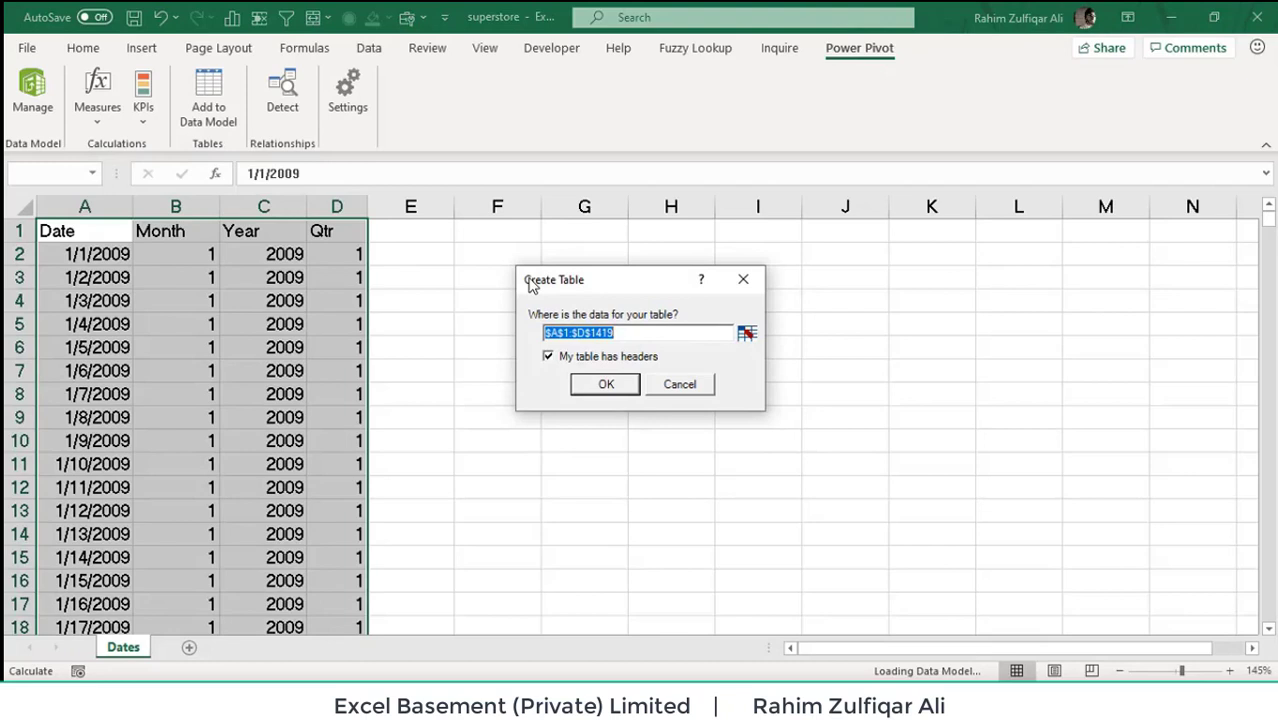
{"action": "left_click_drag", "start_coordinate": [570, 285], "coordinate": [521, 271]}
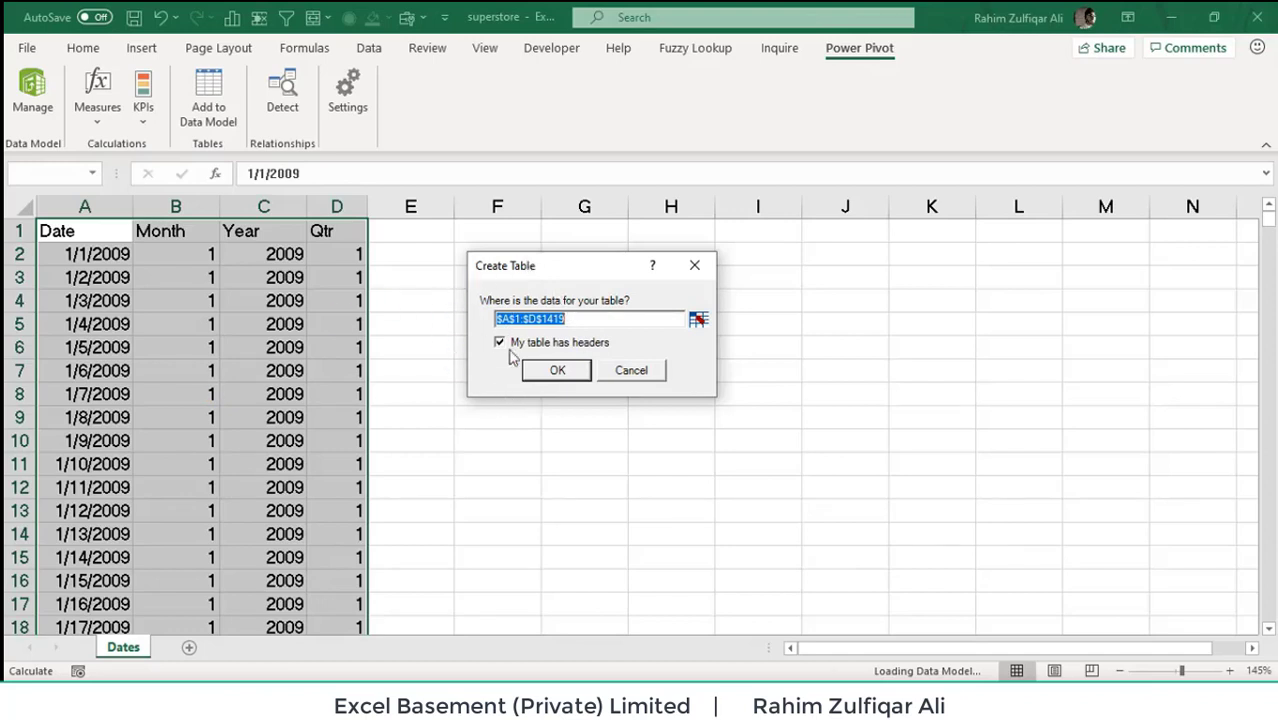
{"action": "left_click", "coordinate": [557, 371]}
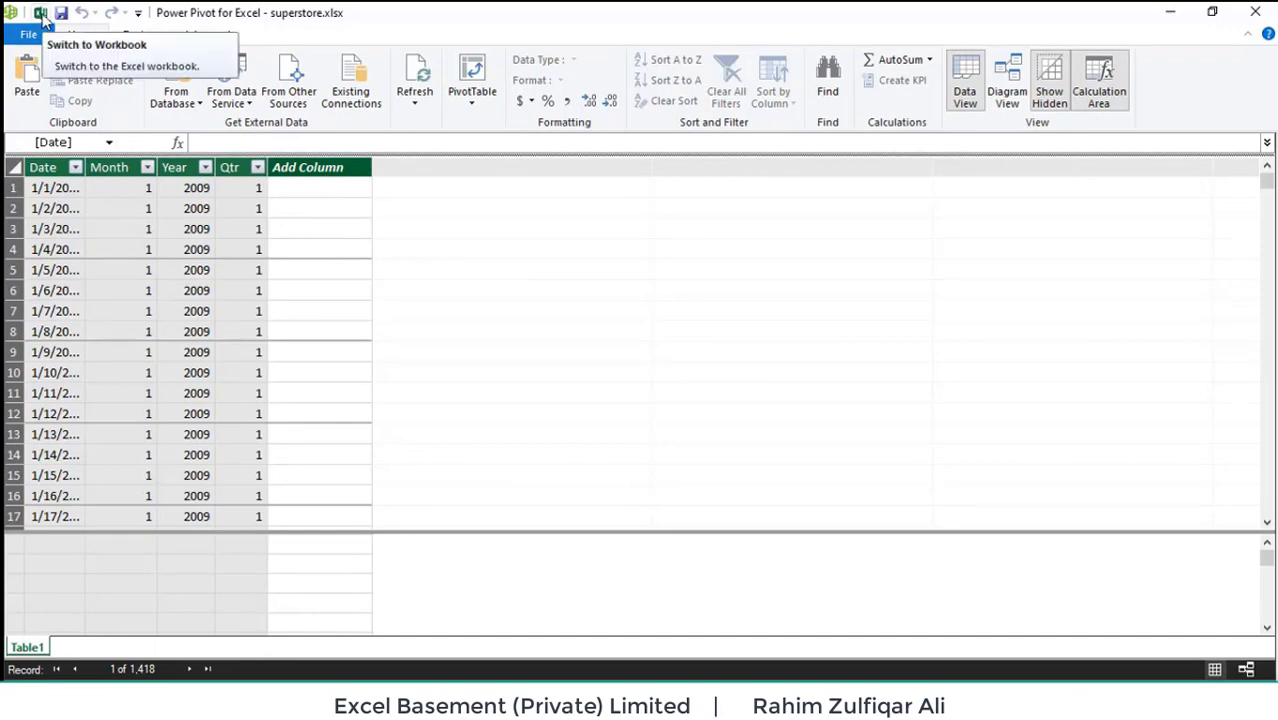
Return to the workbook and rename the new Excel table as Dates
{"action": "left_click", "coordinate": [40, 14]}
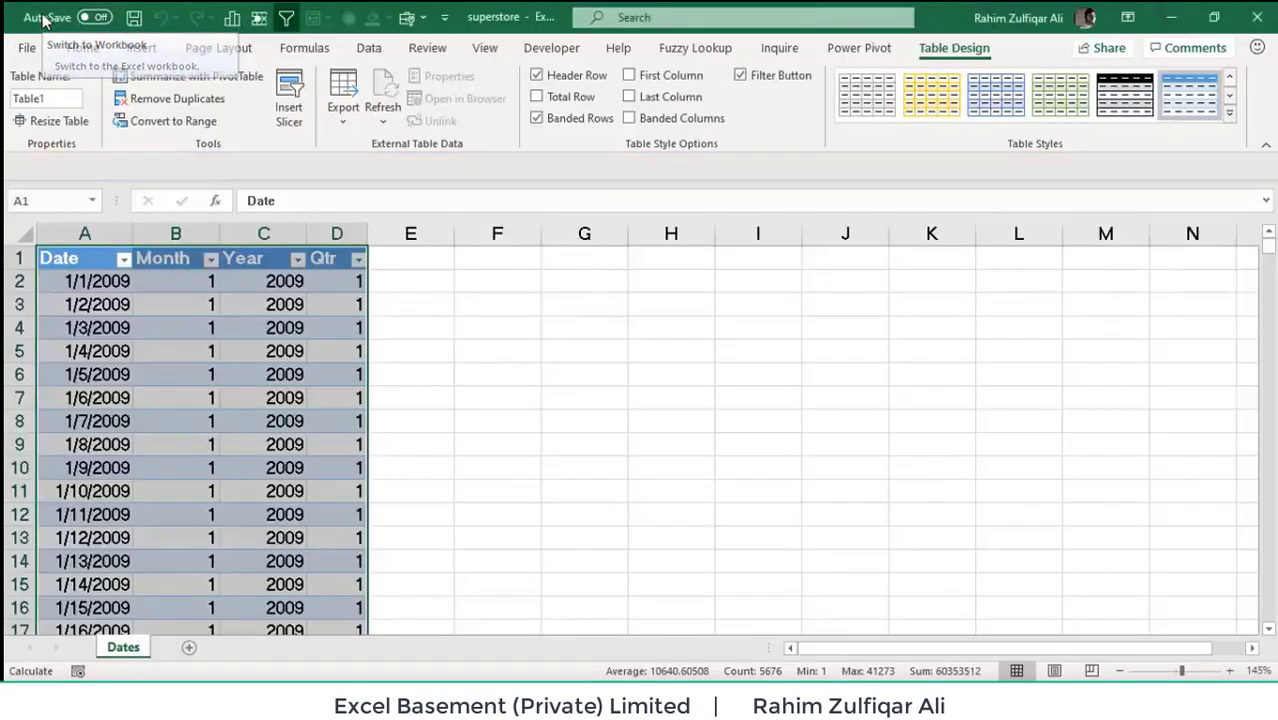
{"action": "left_click", "coordinate": [191, 264]}
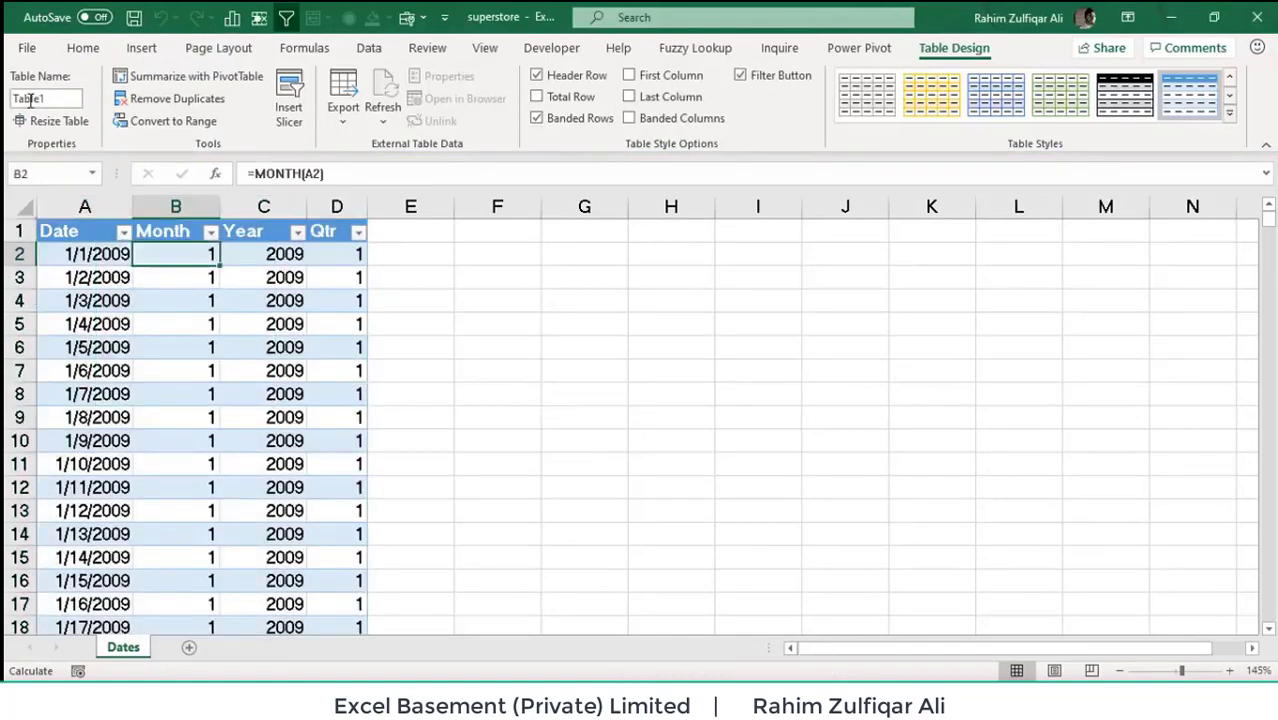
{"action": "left_click_drag", "start_coordinate": [6, 98], "coordinate": [114, 103]}
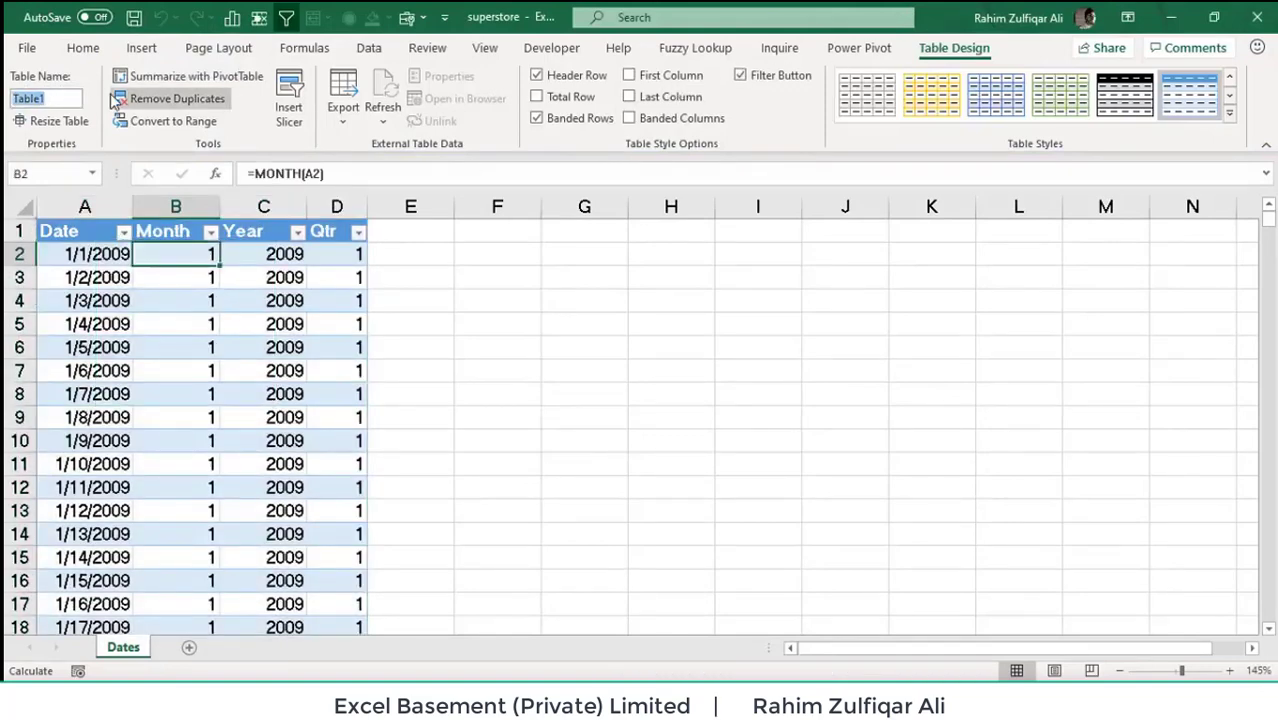
{"action": "type", "text": "Dates"}
{"action": "key", "text": "Return"}
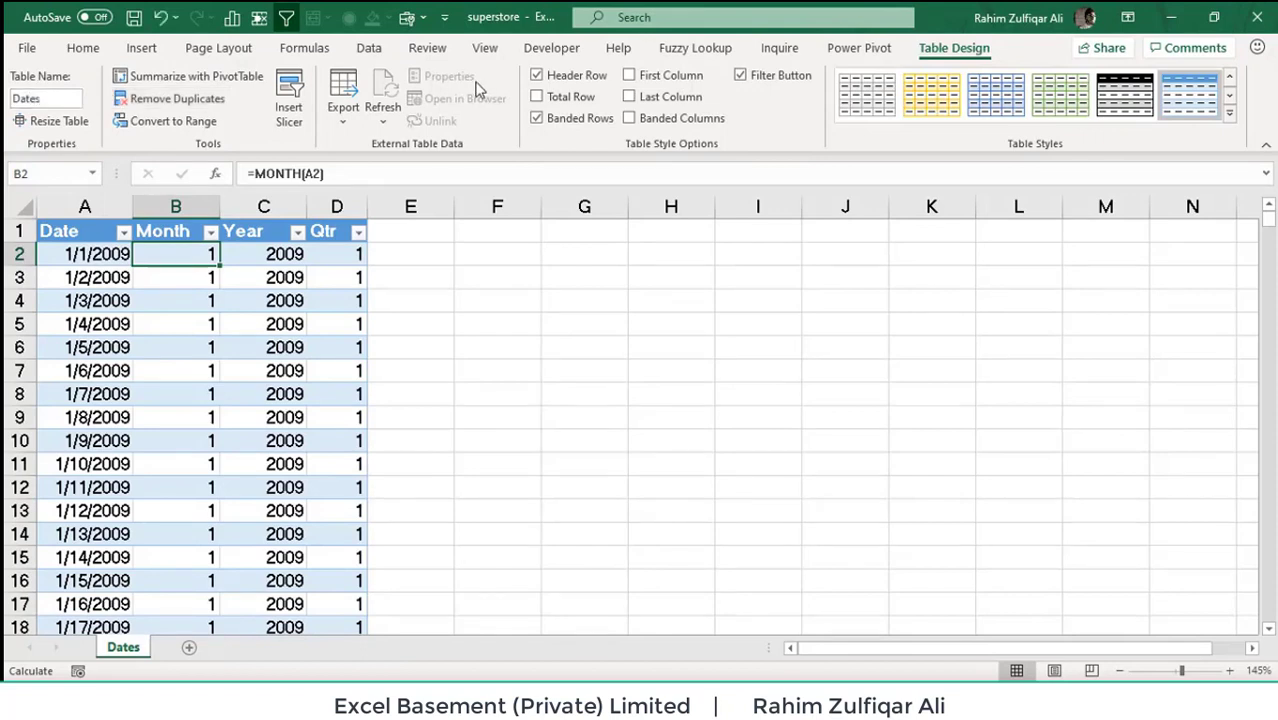
Reopen the data model in Power Pivot and rename the linked table there as Dates
{"action": "left_click", "coordinate": [859, 48]}
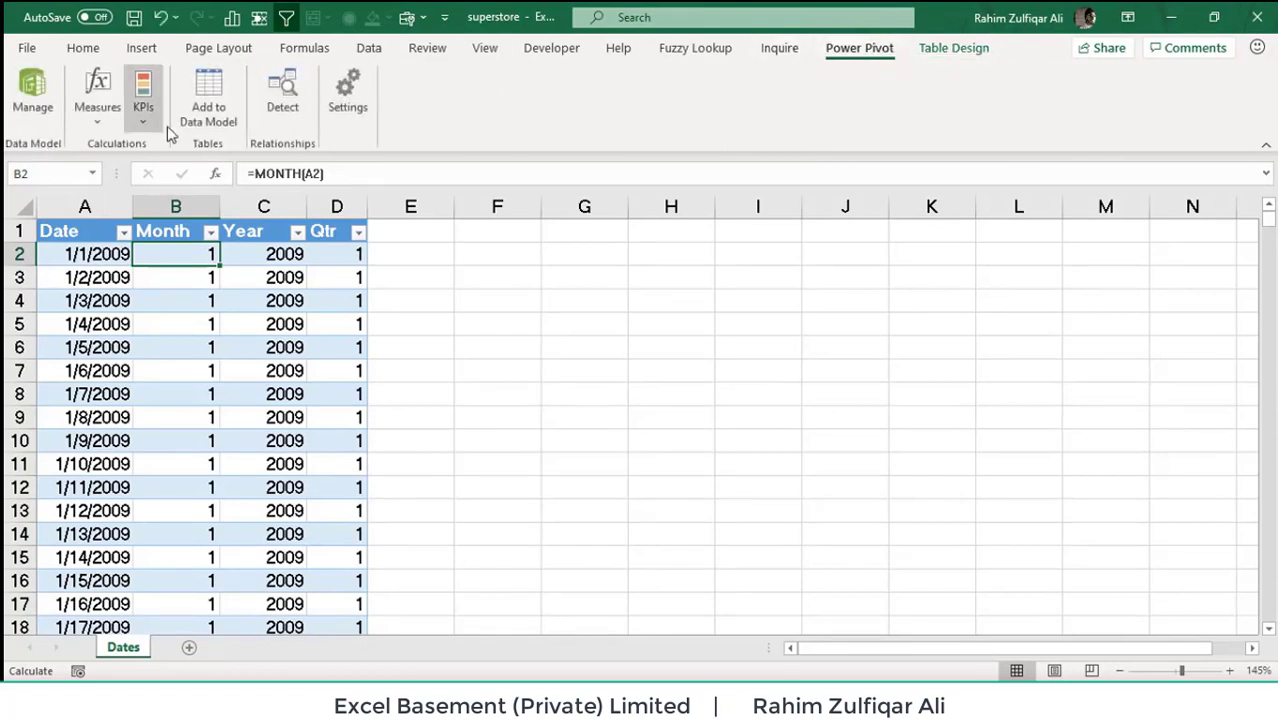
{"action": "left_click", "coordinate": [60, 114]}
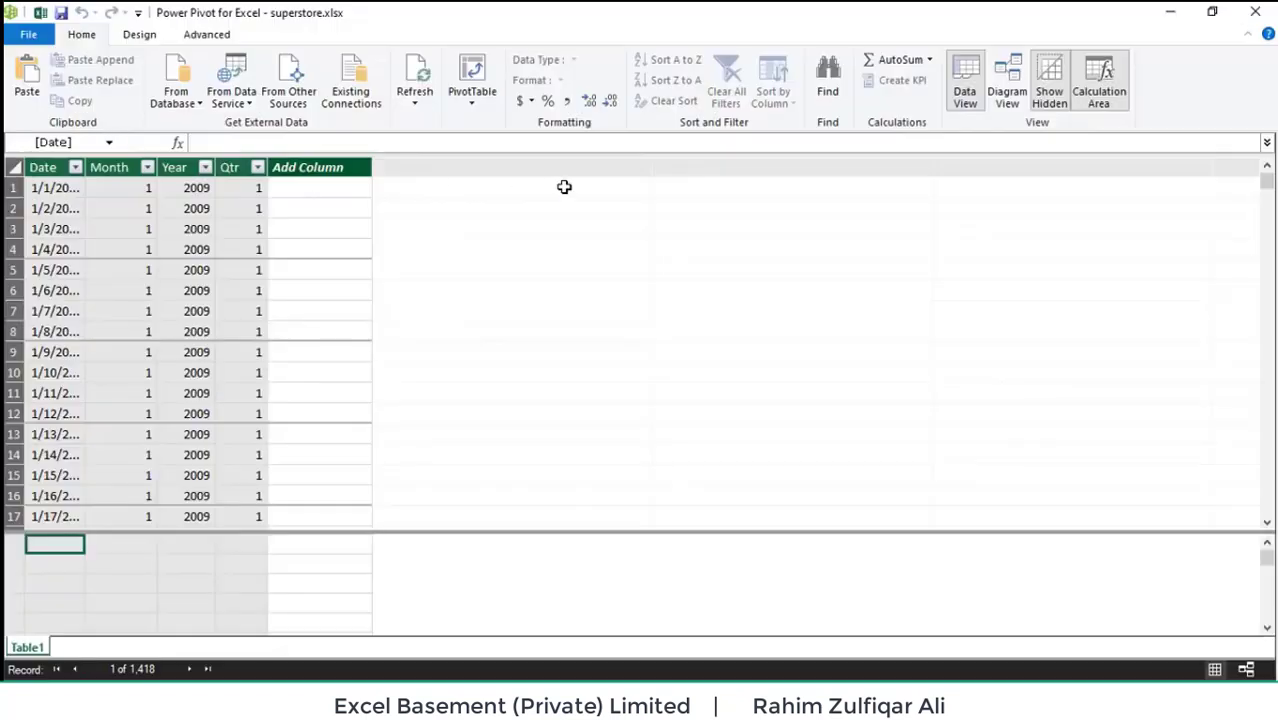
{"action": "double_click", "coordinate": [24, 648]}
{"action": "type", "text": "Dates"}
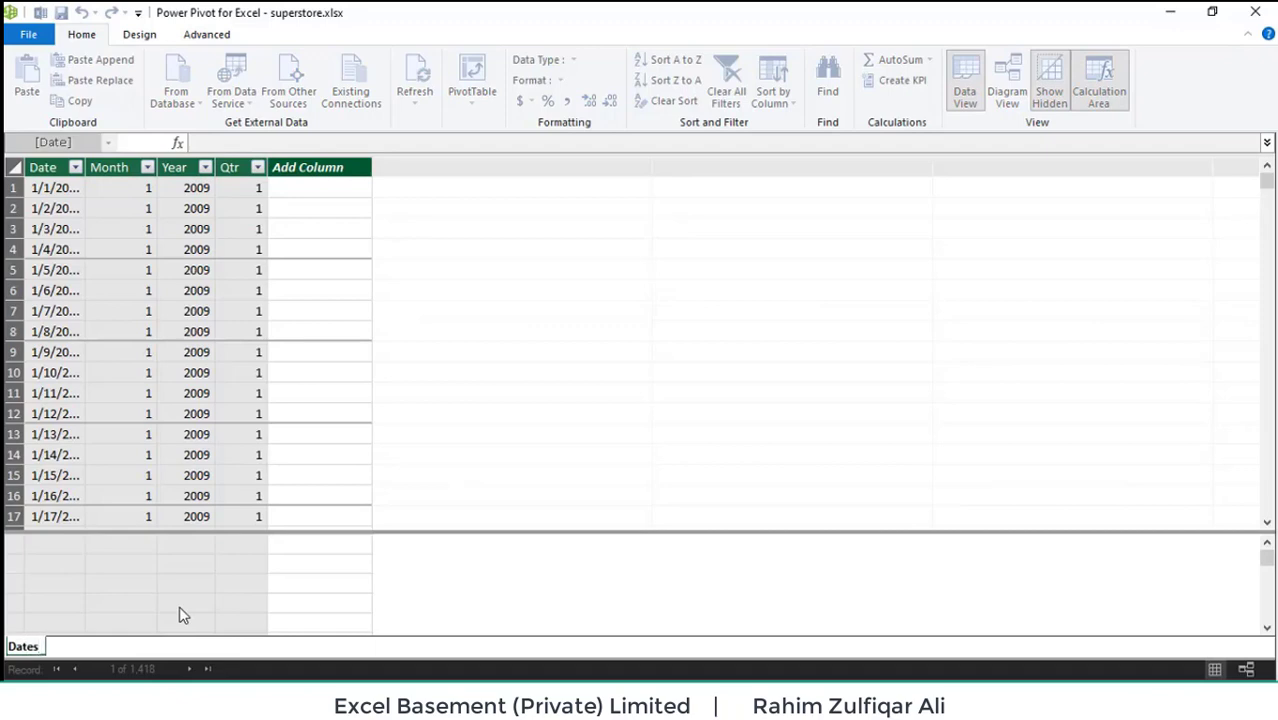
{"action": "key", "text": "Return"}
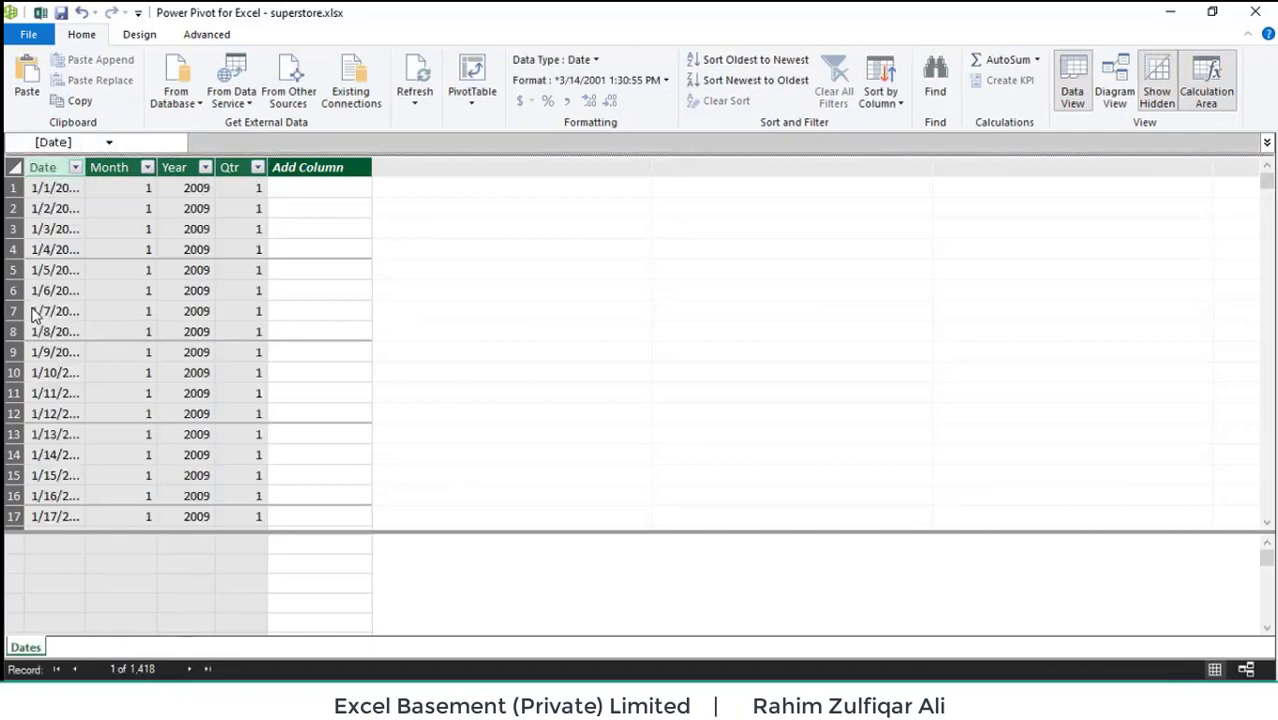
Try to delete the Year data from the linked Dates table in the Power Pivot window
{"action": "left_click", "coordinate": [193, 230]}
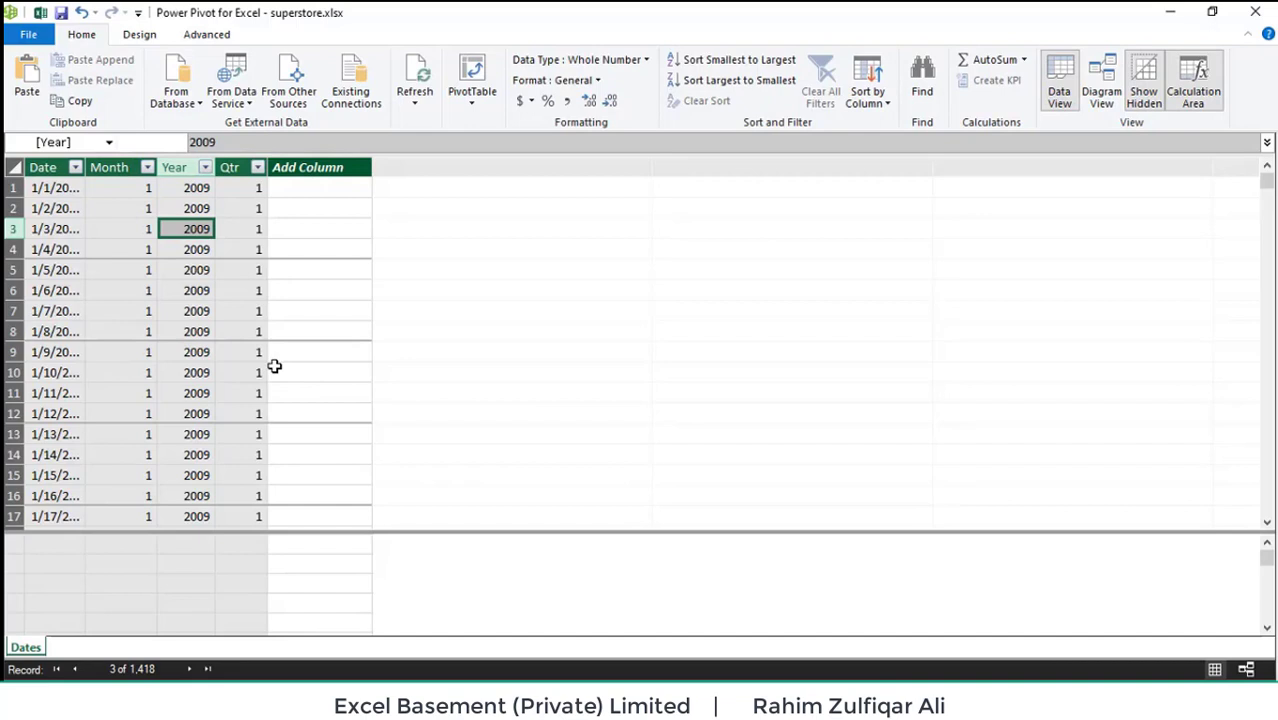
{"action": "key", "text": "Down"}
{"action": "key", "text": "Down"}
{"action": "key", "text": "Down"}
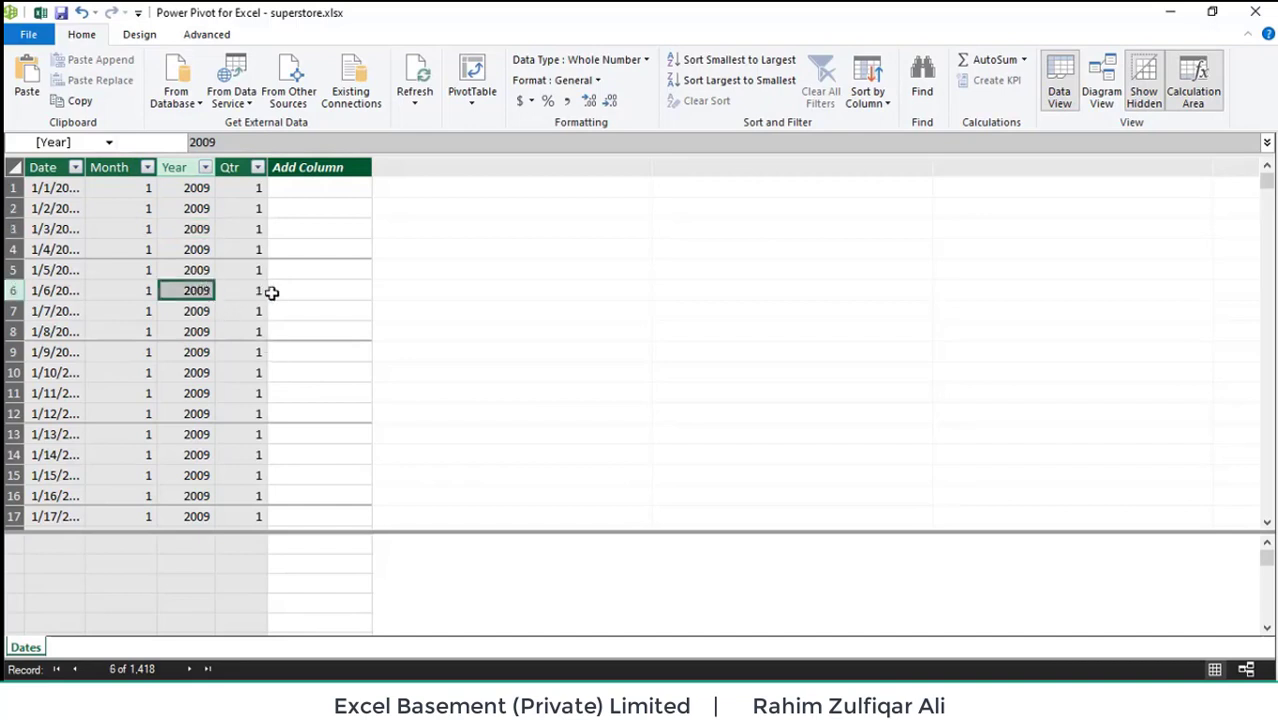
{"action": "left_click", "coordinate": [208, 274]}
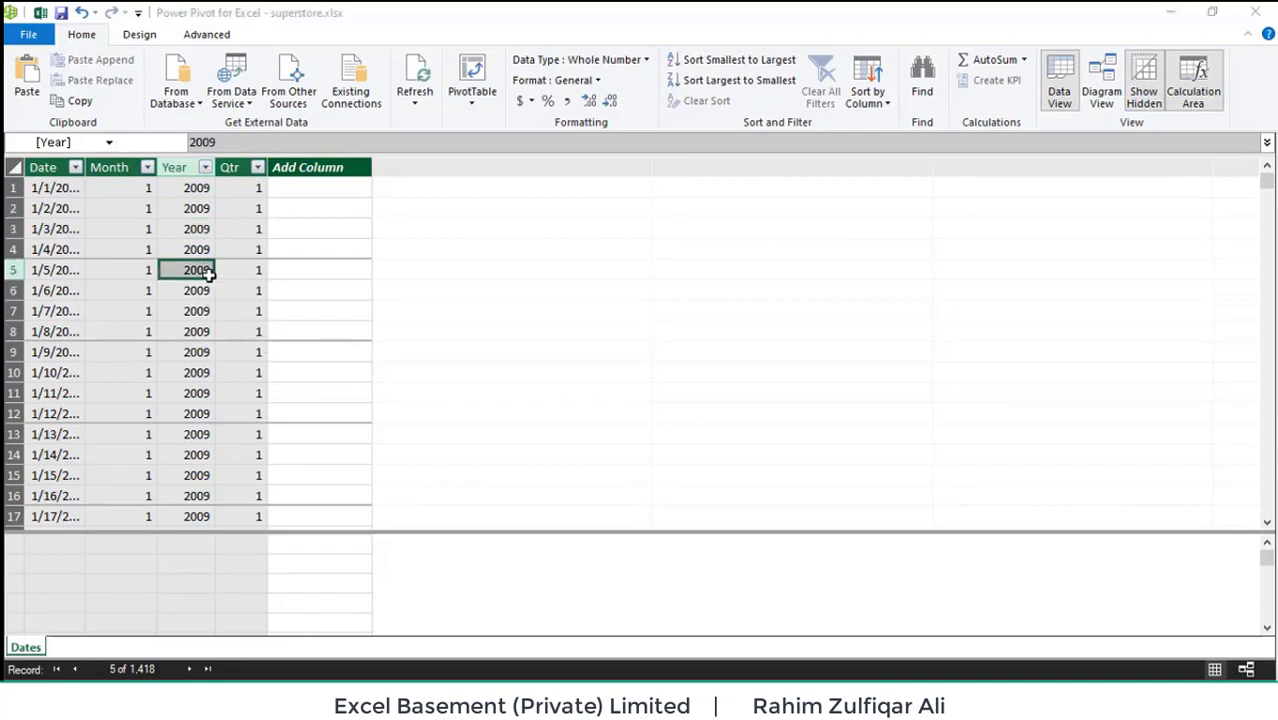
{"action": "key", "text": "Delete"}
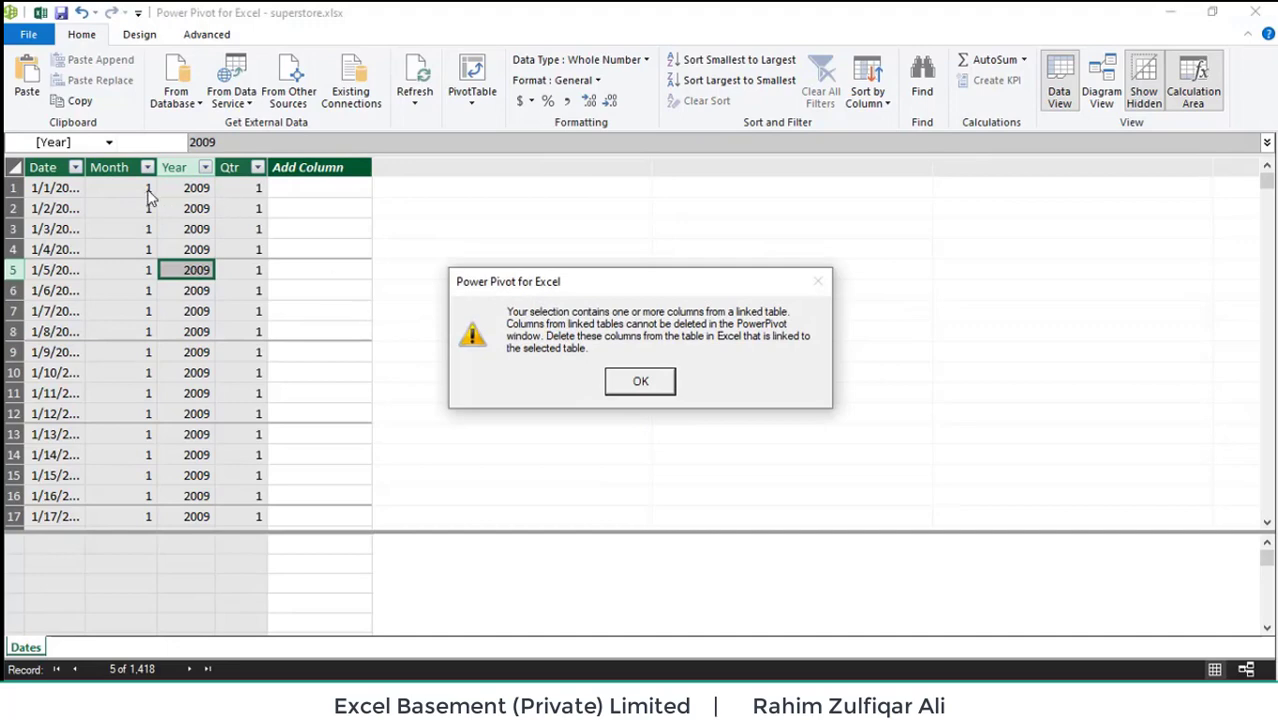
{"action": "left_click", "coordinate": [662, 372]}
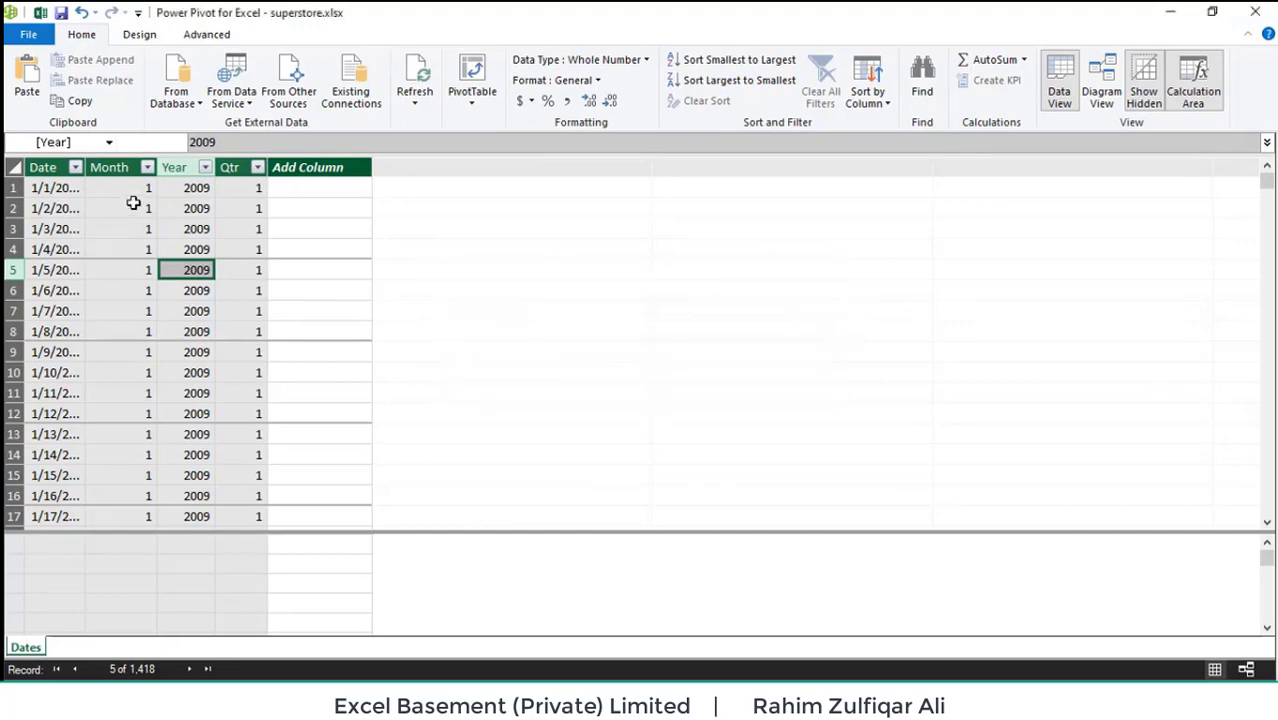
Check the source table in the workbook, retry deleting the model's Year column, and return to the Dates worksheet
{"action": "left_click", "coordinate": [40, 14]}
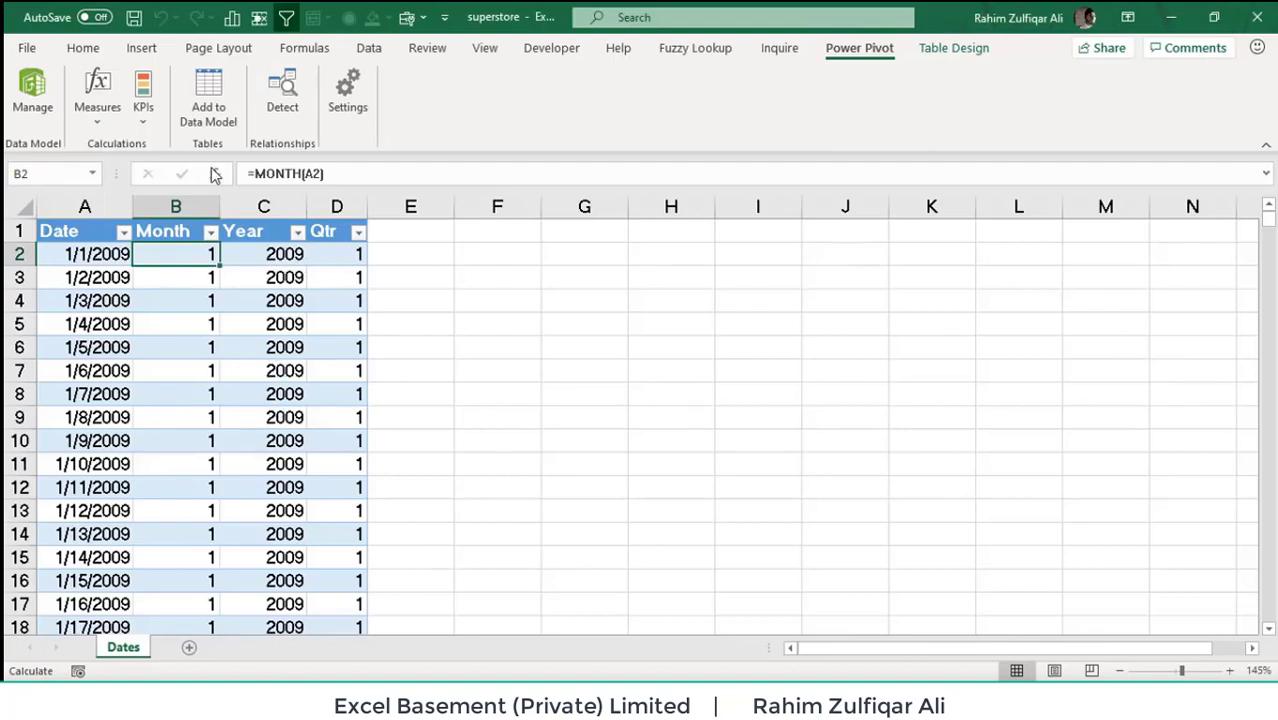
{"action": "left_click", "coordinate": [32, 92]}
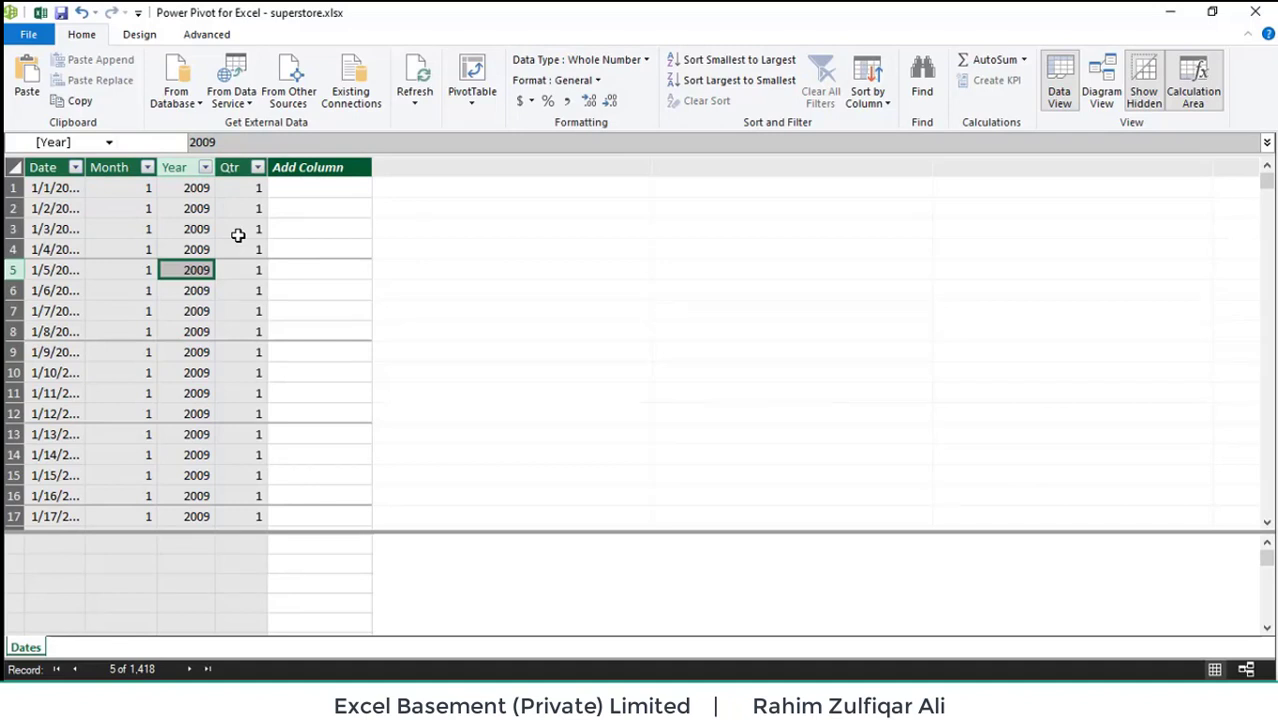
{"action": "left_click", "coordinate": [204, 230]}
{"action": "key", "text": "Delete"}
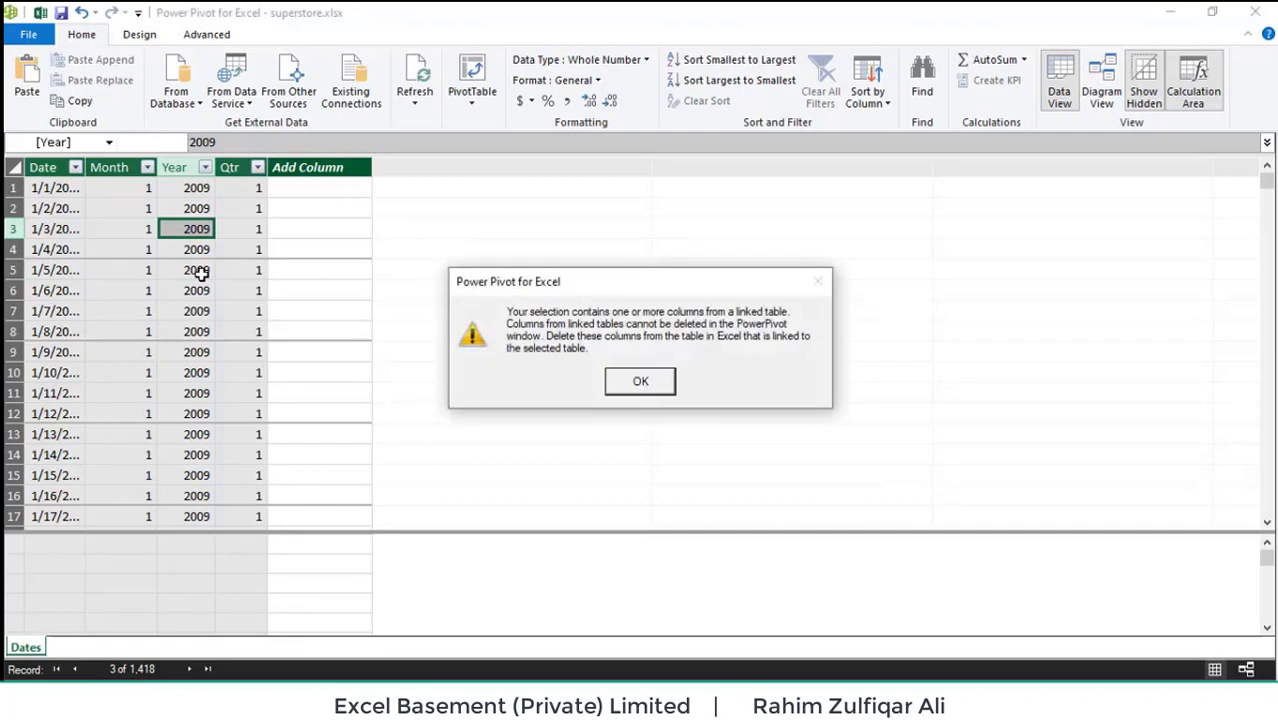
{"action": "left_click", "coordinate": [645, 388]}
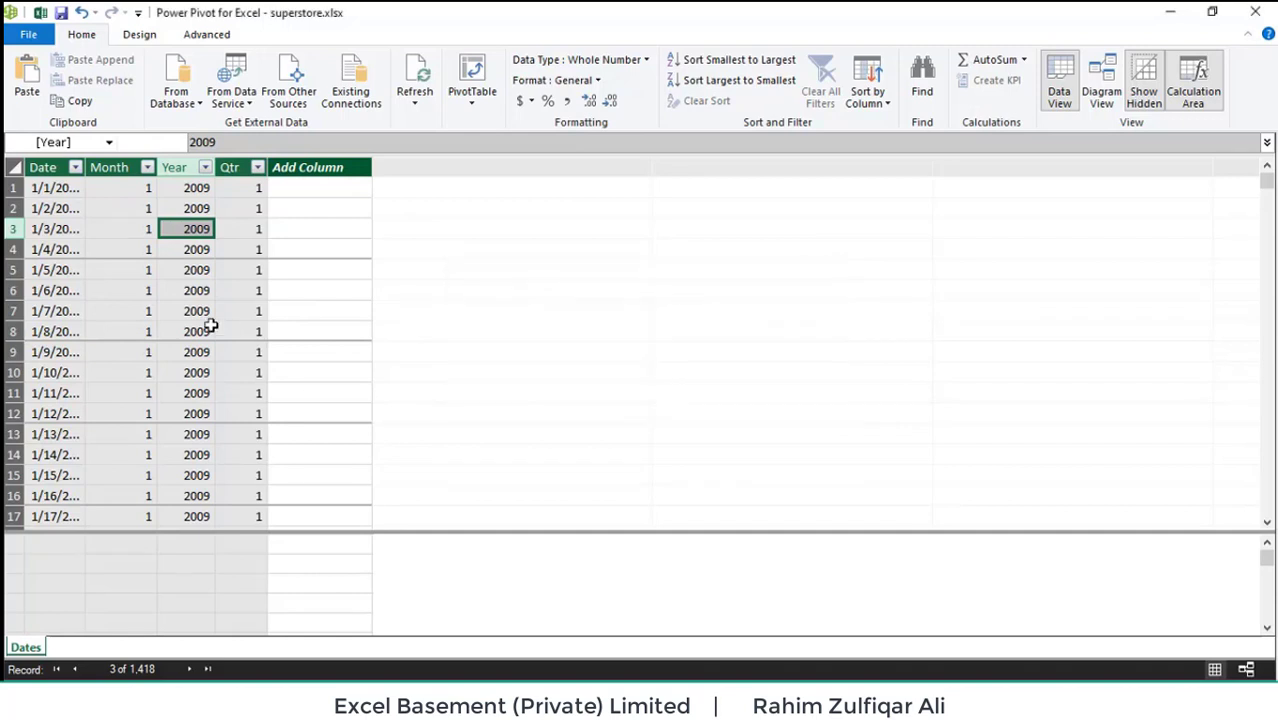
{"action": "left_click", "coordinate": [222, 315]}
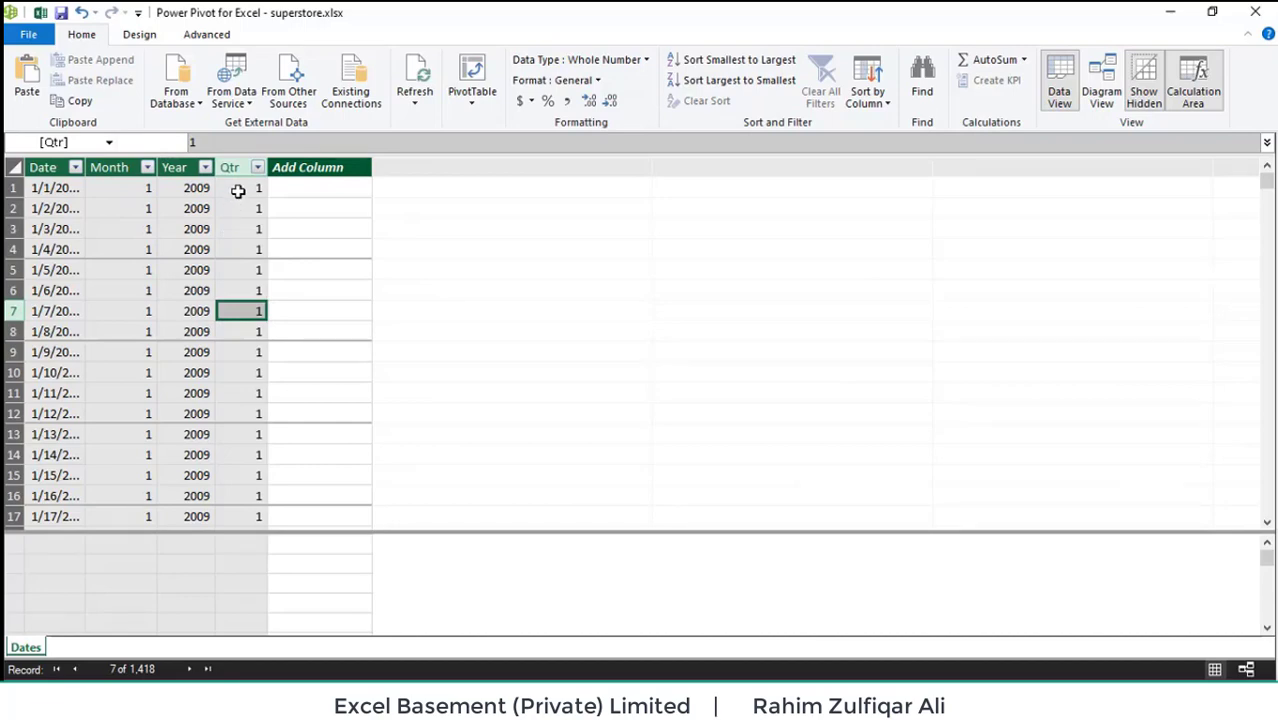
{"action": "left_click", "coordinate": [40, 12]}
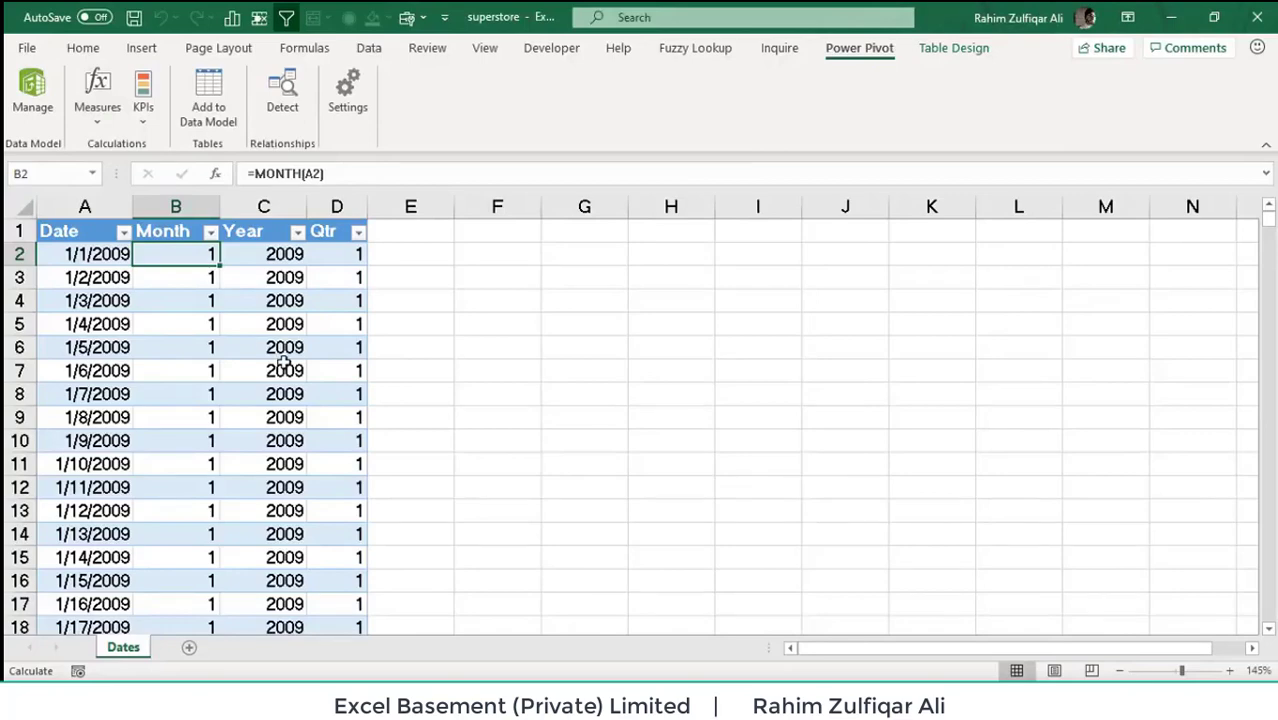
Return to the data model in Power Pivot and look over the Dates table's Year and Qtr columns
{"action": "left_click", "coordinate": [45, 120]}
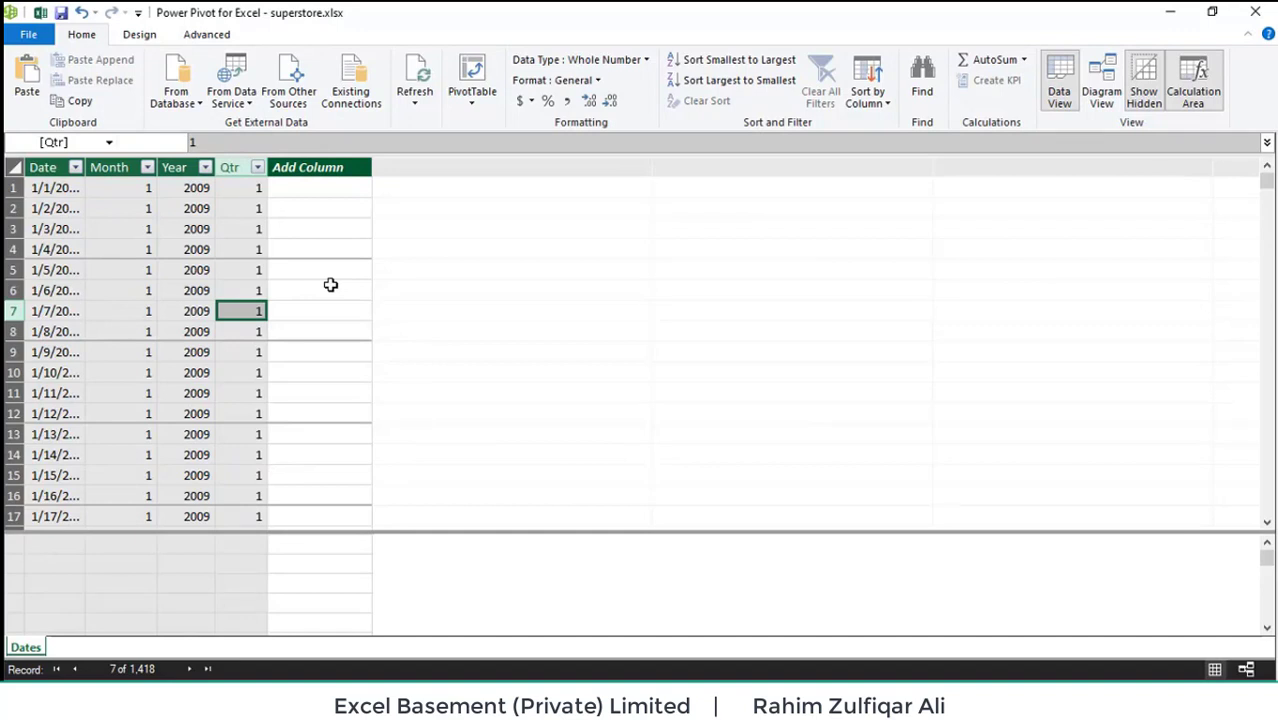
{"action": "left_click", "coordinate": [178, 229]}
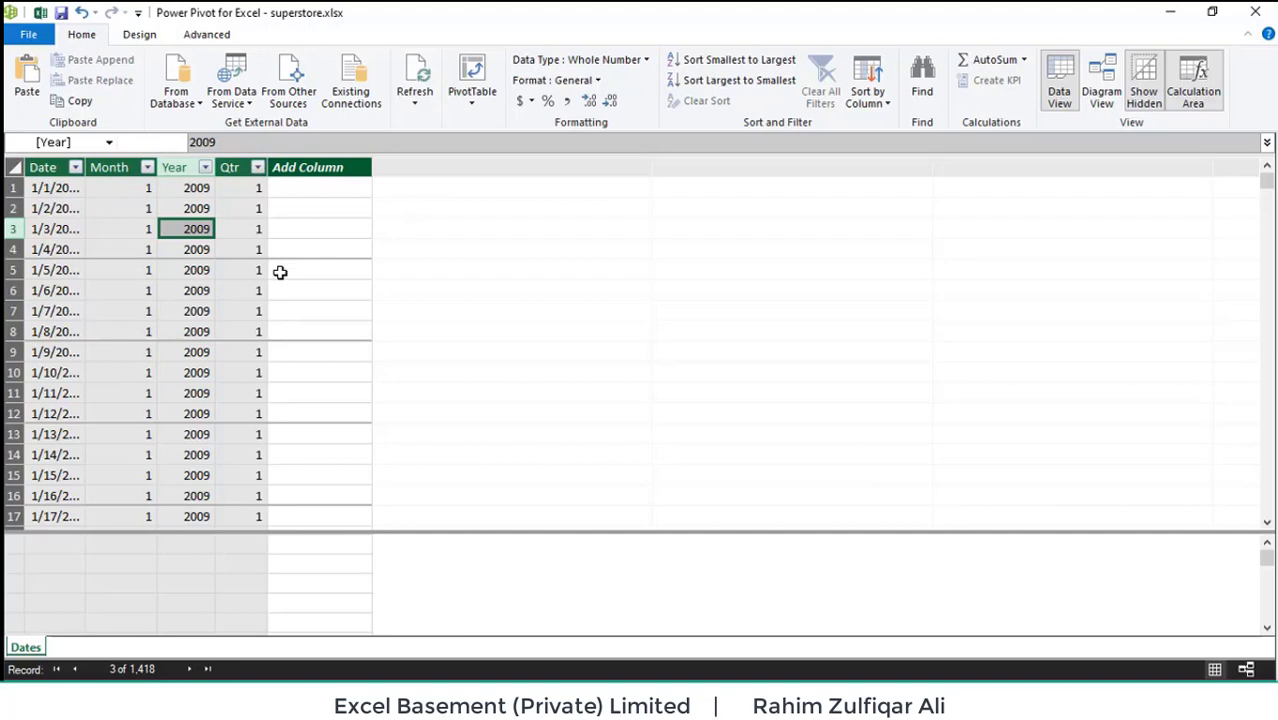
{"action": "left_click", "coordinate": [236, 230]}
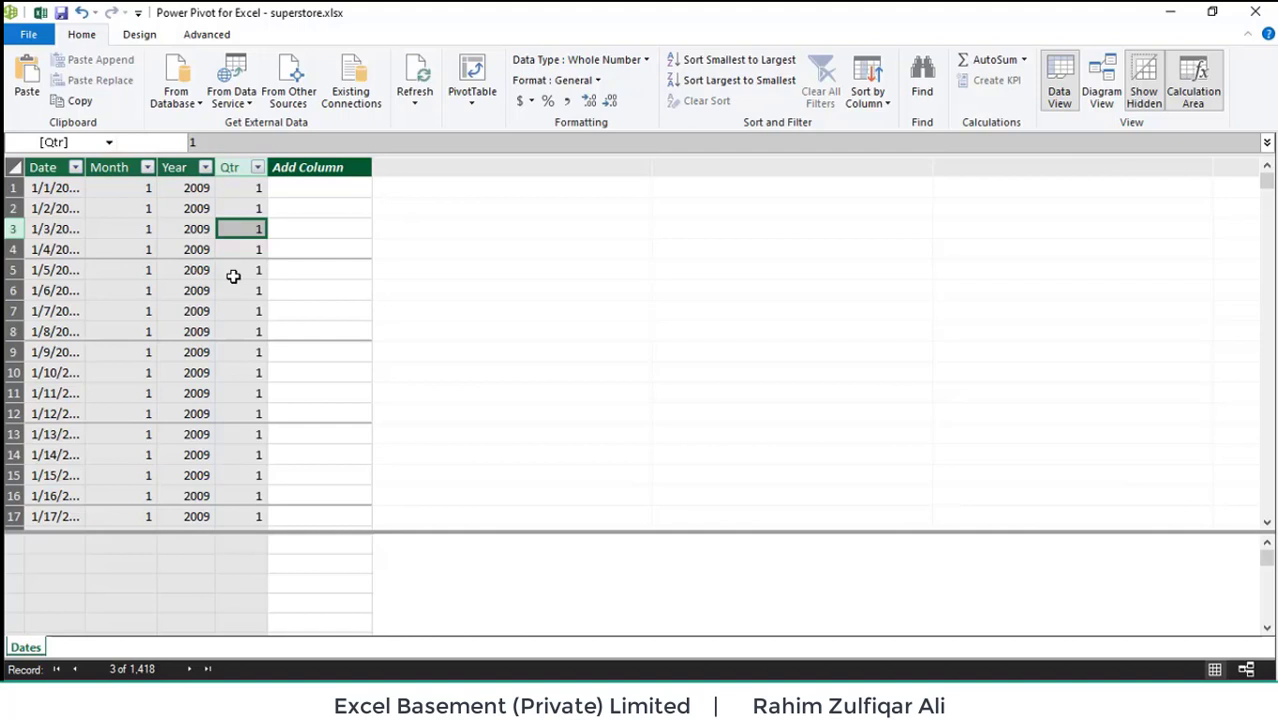
Start a Microsoft Access import into the data model and choose the superstore database as its source
{"action": "left_click", "coordinate": [168, 106]}
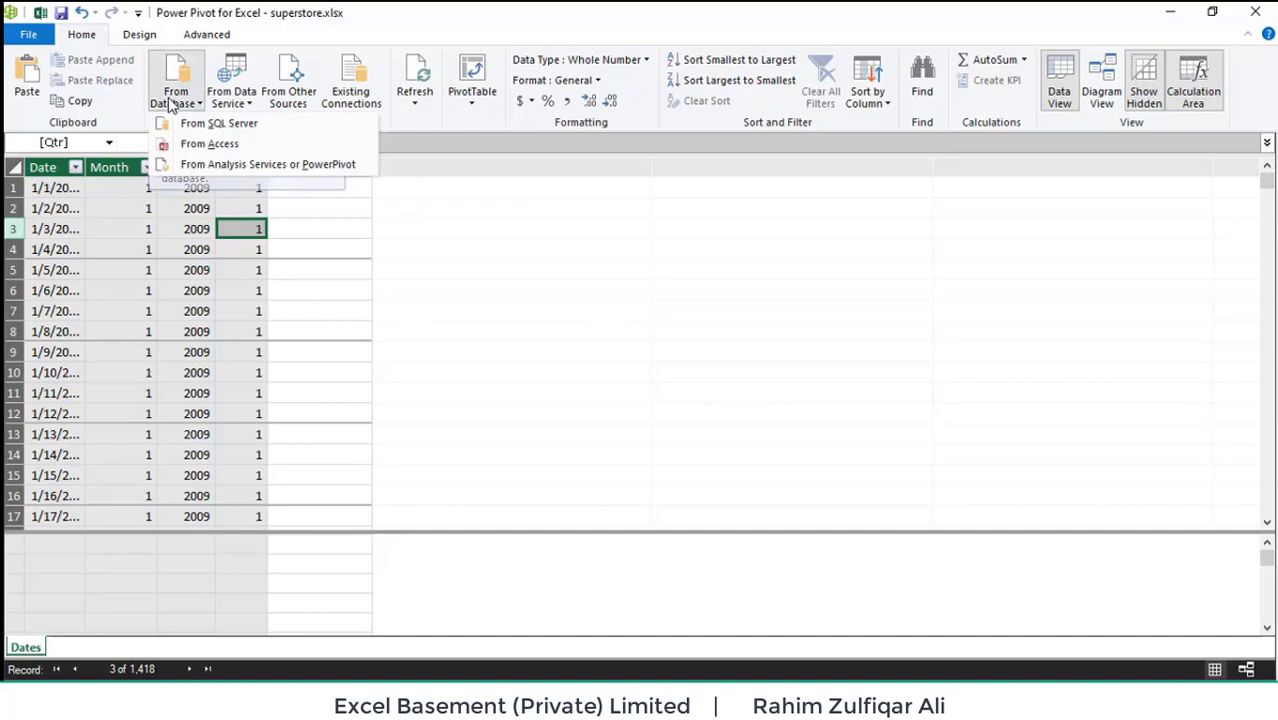
{"action": "left_click", "coordinate": [209, 146]}
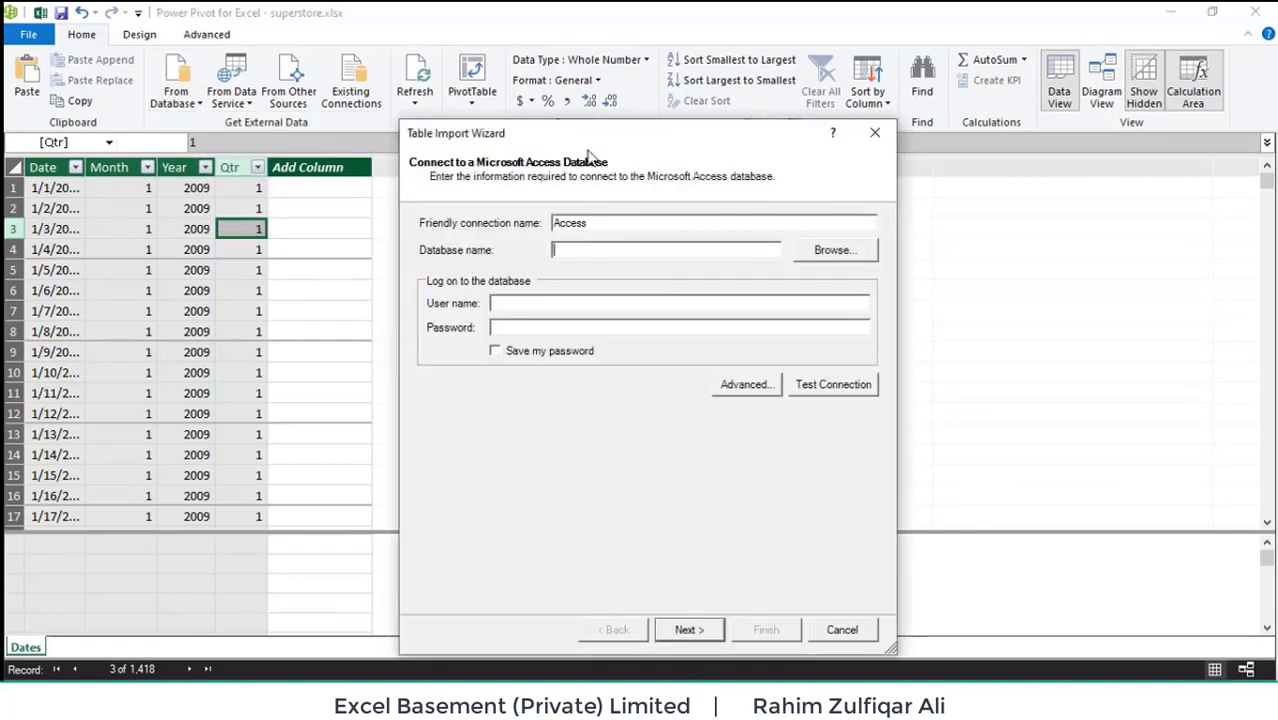
{"action": "left_click_drag", "start_coordinate": [510, 140], "coordinate": [507, 88]}
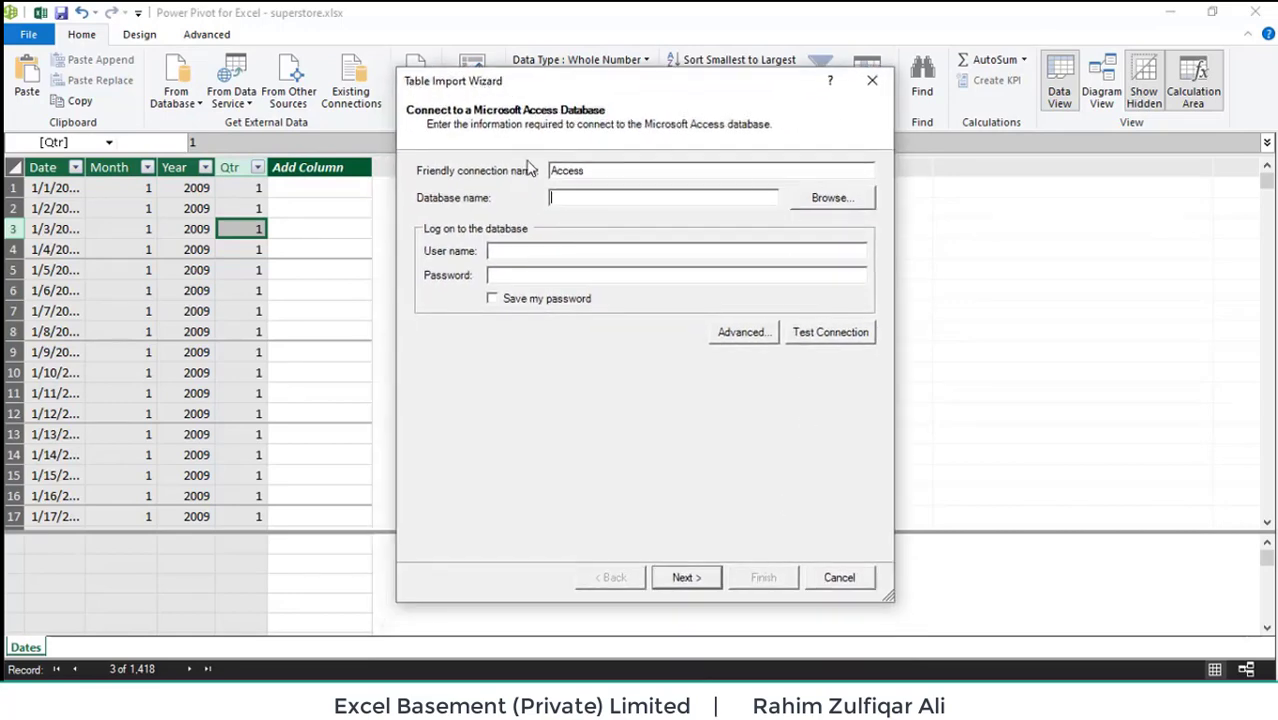
{"action": "left_click", "coordinate": [825, 199]}
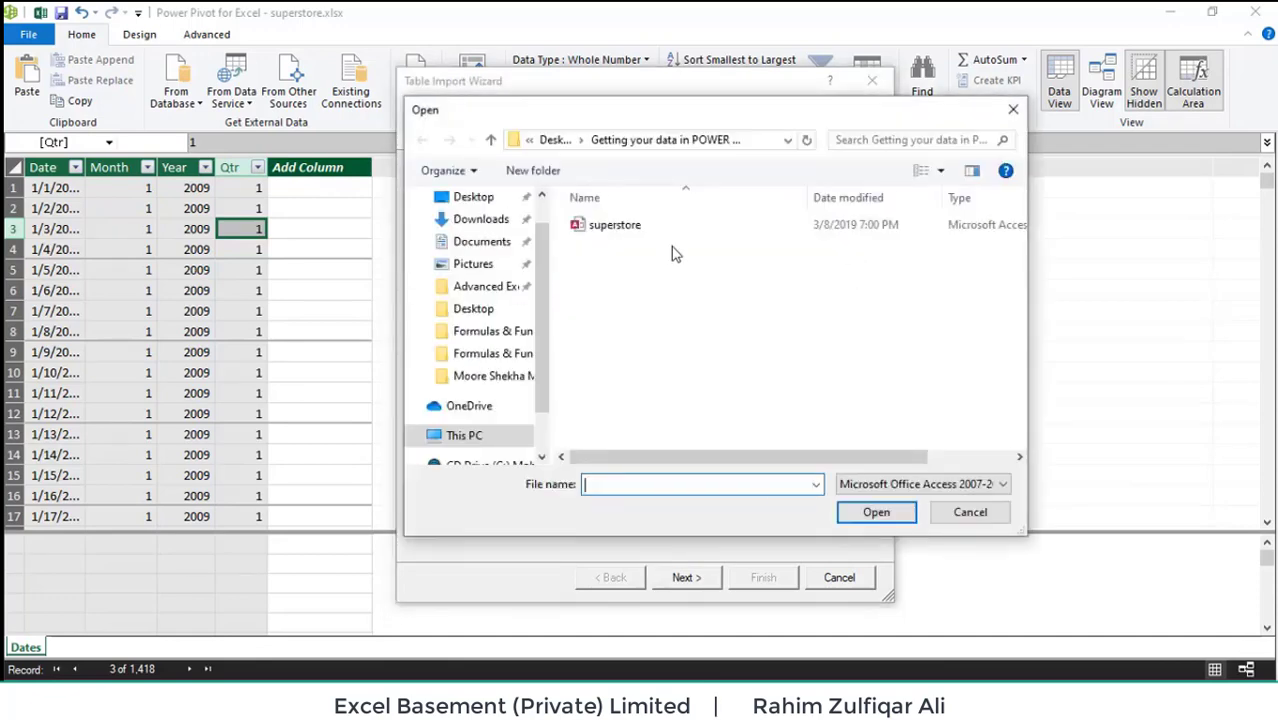
{"action": "left_click", "coordinate": [607, 226]}
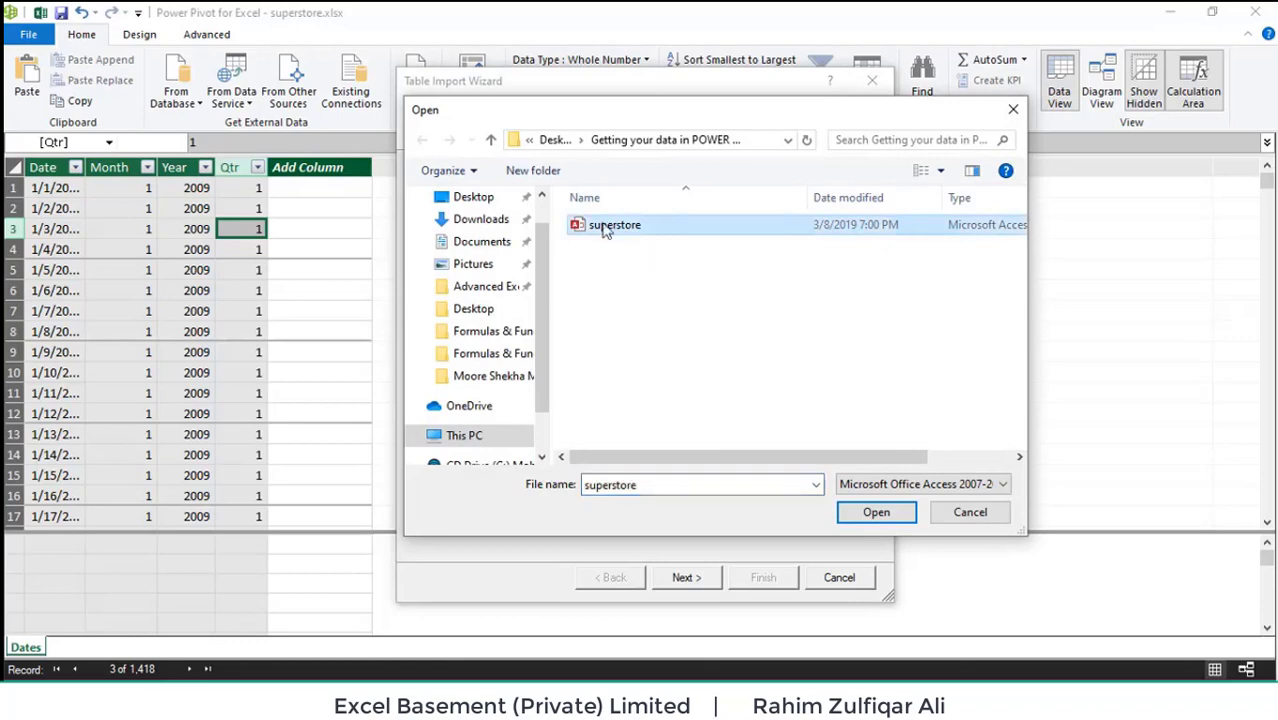
{"action": "left_click", "coordinate": [876, 513]}
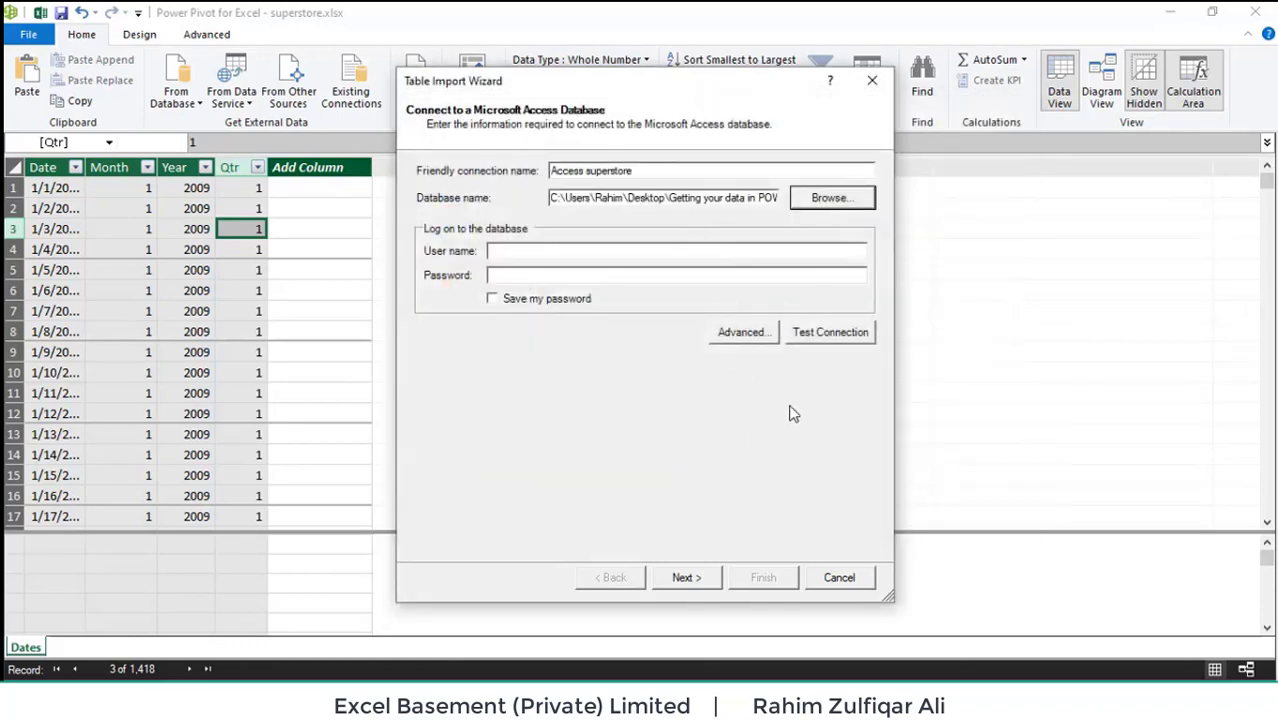
Accept the Access connection and choose to select the import data from a list of tables and views
{"action": "left_click", "coordinate": [705, 577]}
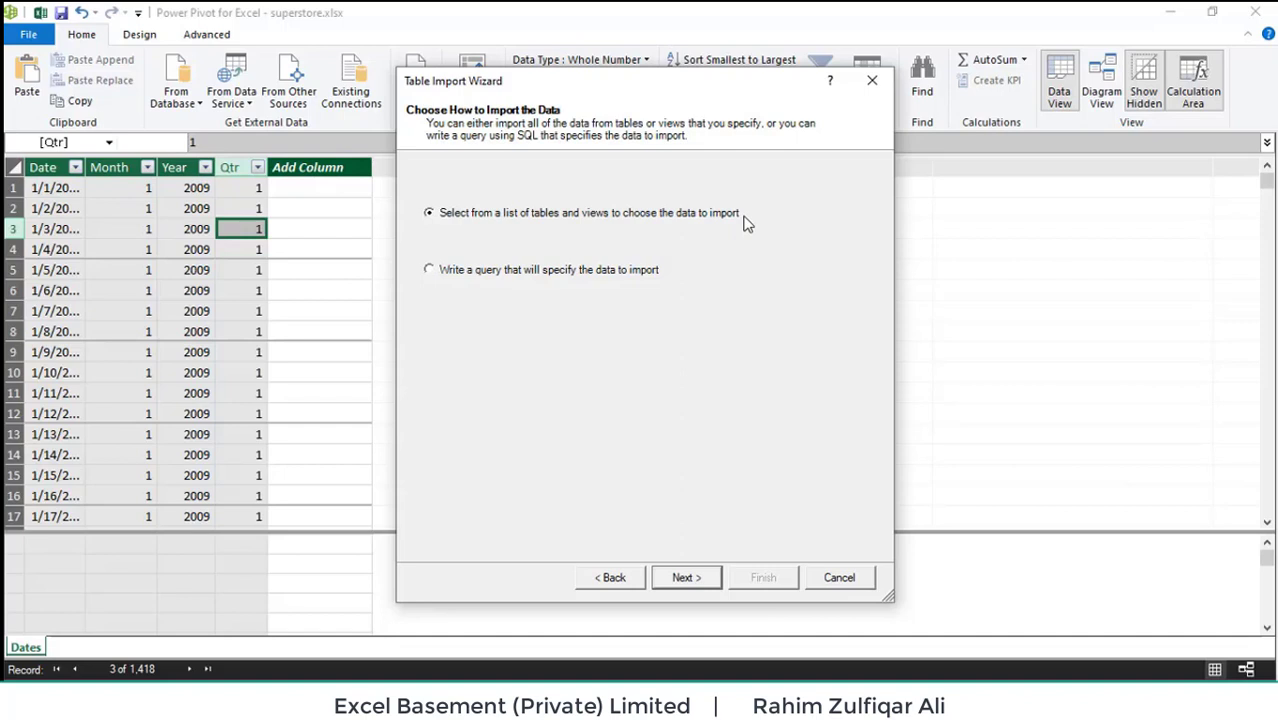
{"action": "left_click", "coordinate": [561, 270]}
{"action": "left_click", "coordinate": [641, 213]}
{"action": "left_click", "coordinate": [684, 578]}
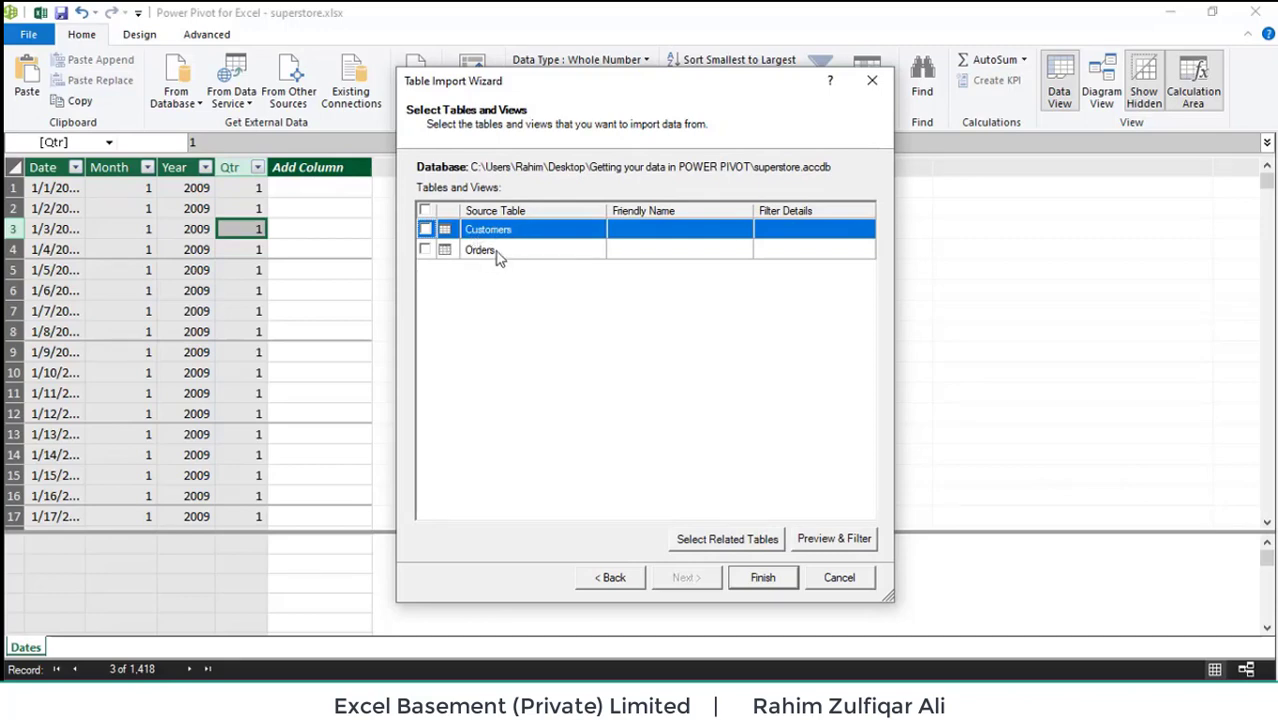
Mark the Customers table for import and have its related Orders table selected with it
{"action": "left_click", "coordinate": [425, 230]}
{"action": "left_click", "coordinate": [506, 253]}
{"action": "left_click", "coordinate": [506, 233]}
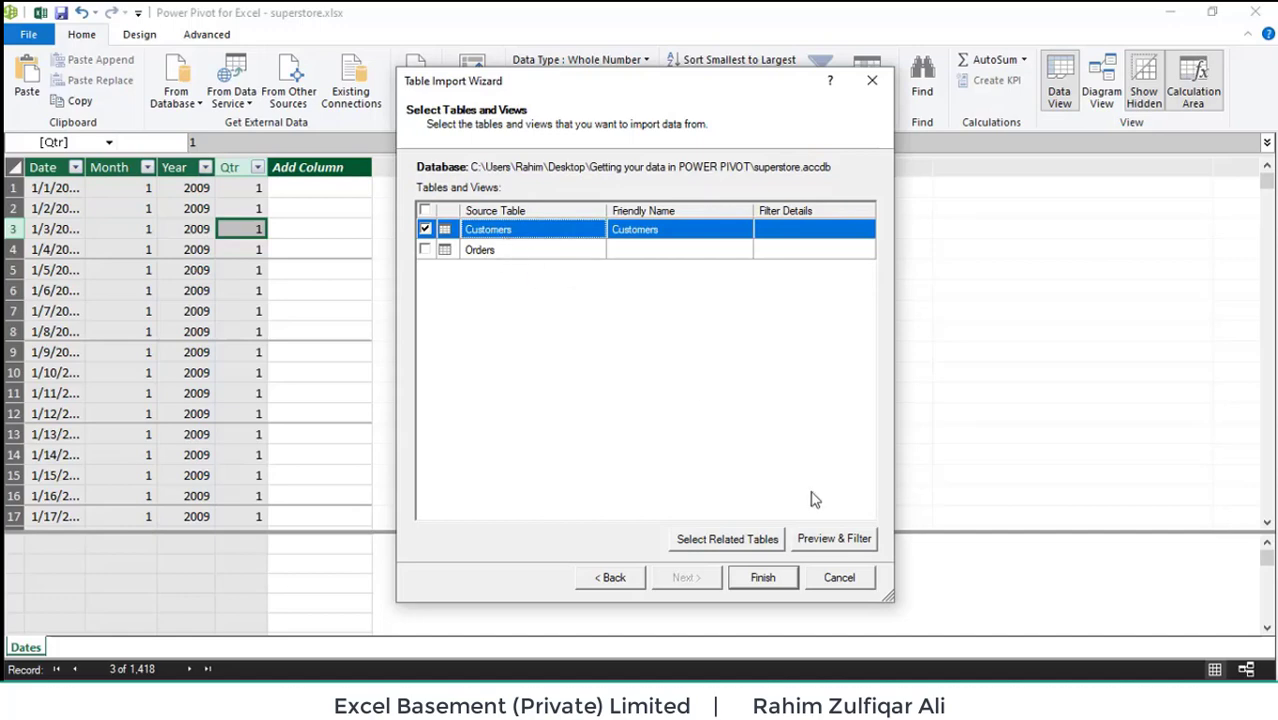
{"action": "left_click", "coordinate": [737, 549]}
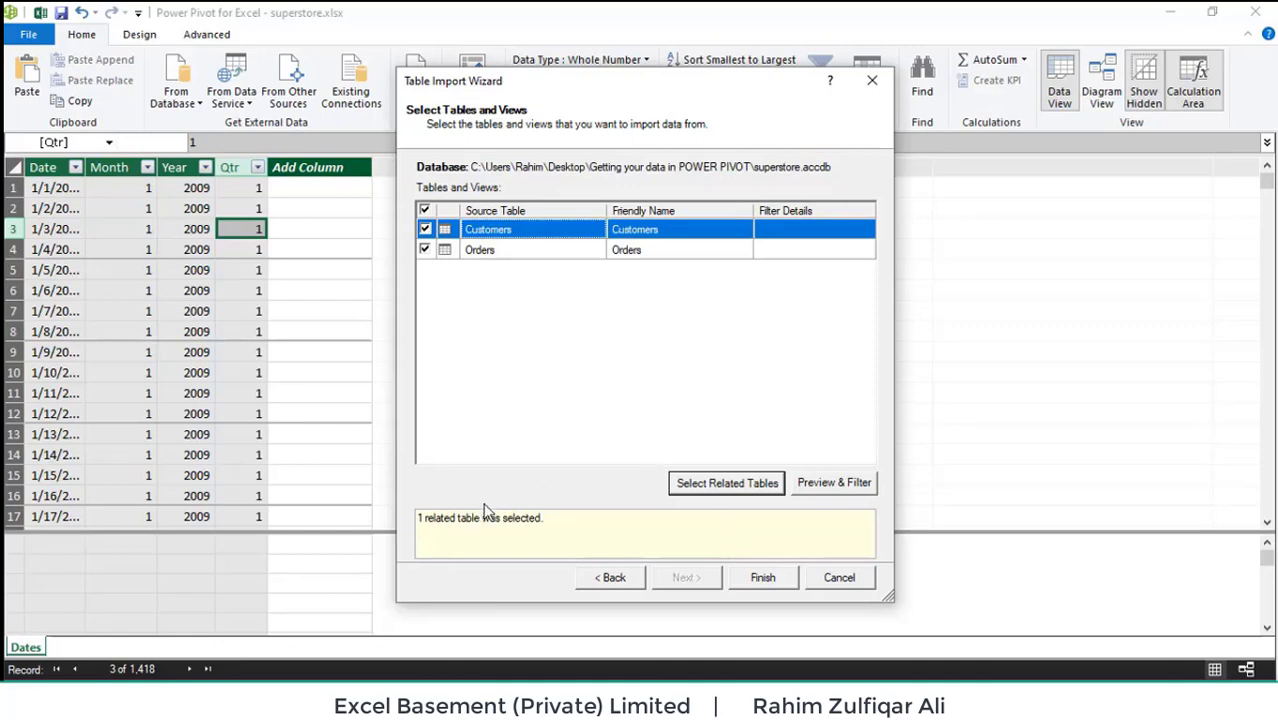
{"action": "left_click", "coordinate": [547, 522]}
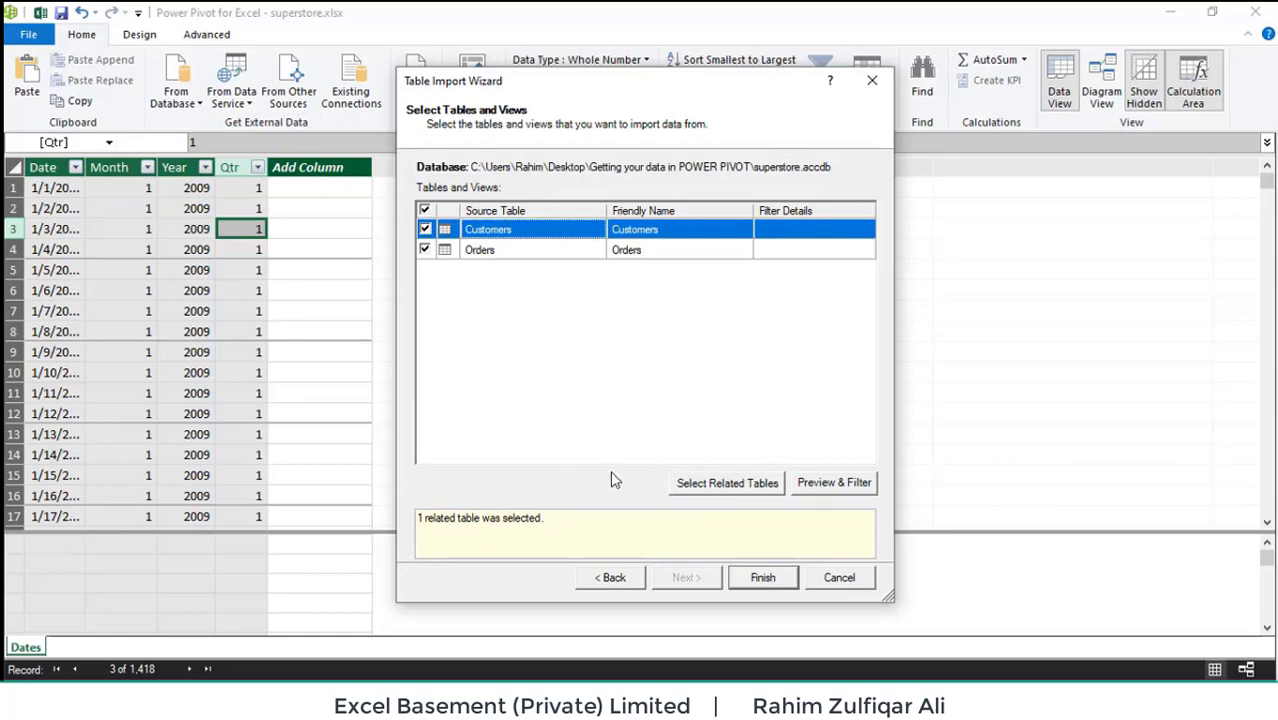
Preview the Customers table and try excluding its Customer Segment column, restoring the column again
{"action": "left_click", "coordinate": [528, 252]}
{"action": "left_click", "coordinate": [524, 229]}
{"action": "left_click", "coordinate": [830, 484]}
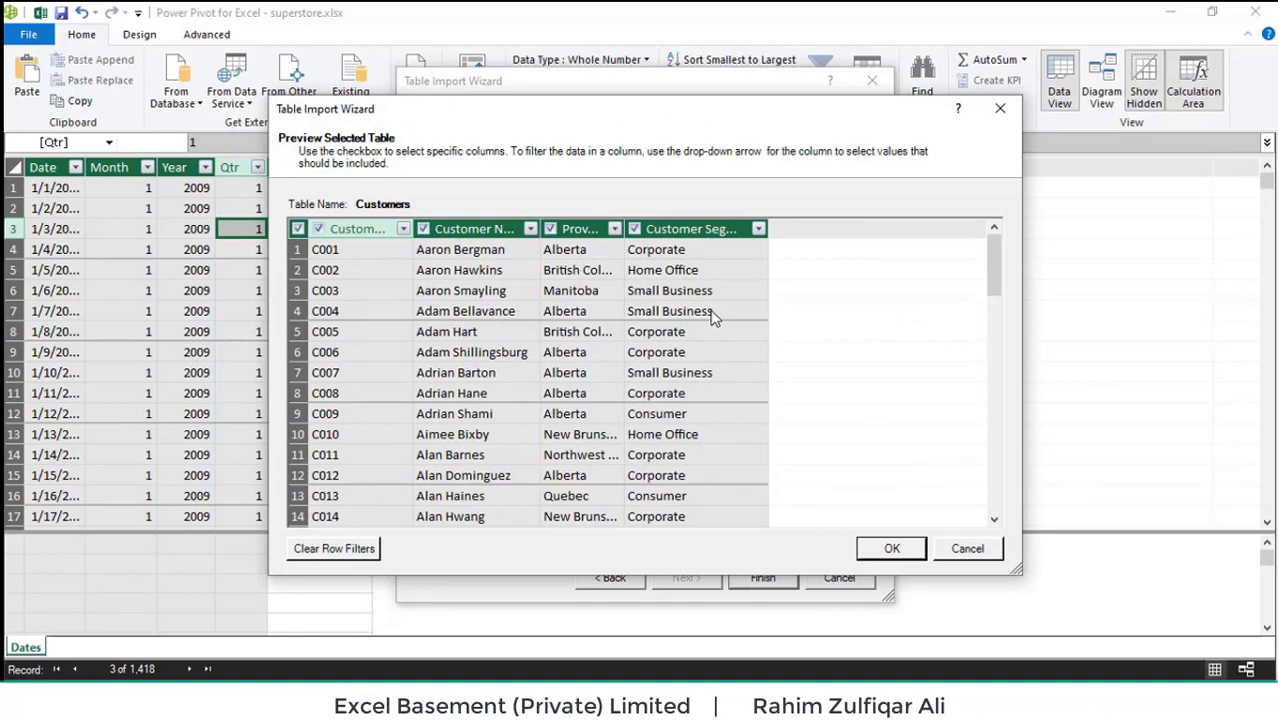
{"action": "left_click", "coordinate": [636, 234]}
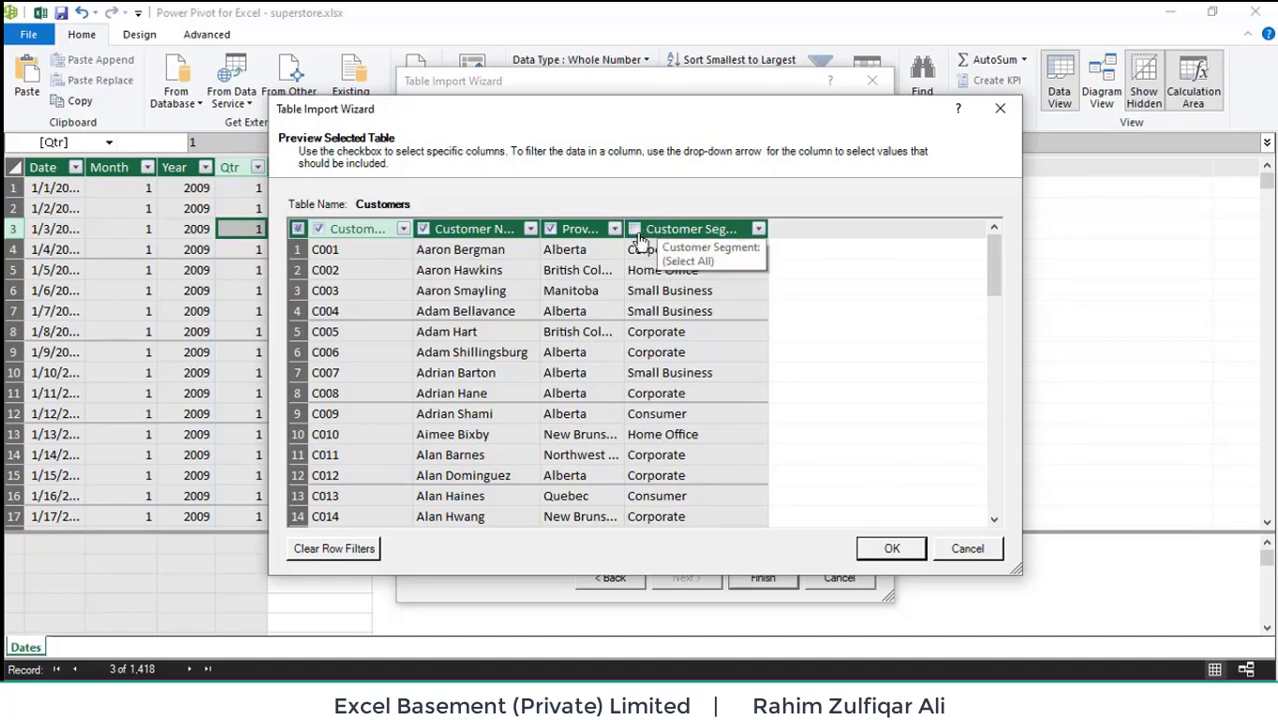
{"action": "left_click", "coordinate": [635, 229]}
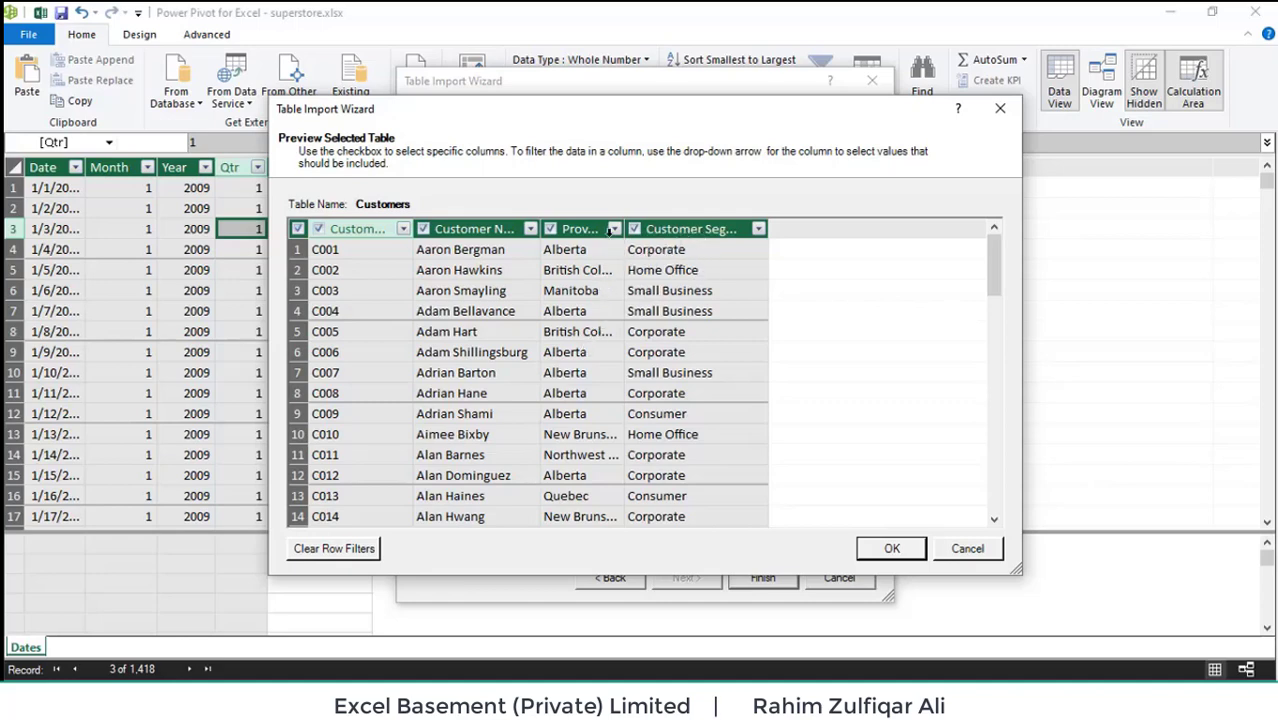
Try filtering out British Columbia and Manitoba from the Province column, cancel the filter and close the Customers preview
{"action": "left_click", "coordinate": [614, 229]}
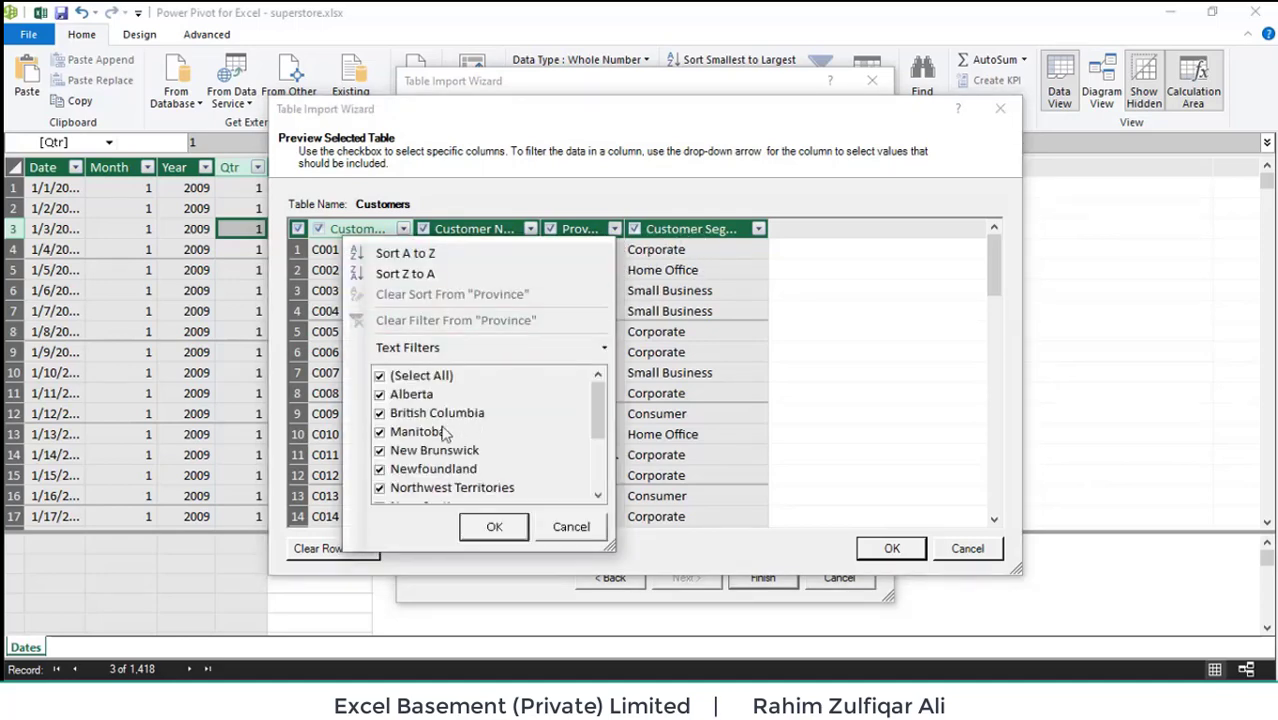
{"action": "left_click", "coordinate": [380, 413]}
{"action": "left_click", "coordinate": [380, 431]}
{"action": "left_click", "coordinate": [571, 527]}
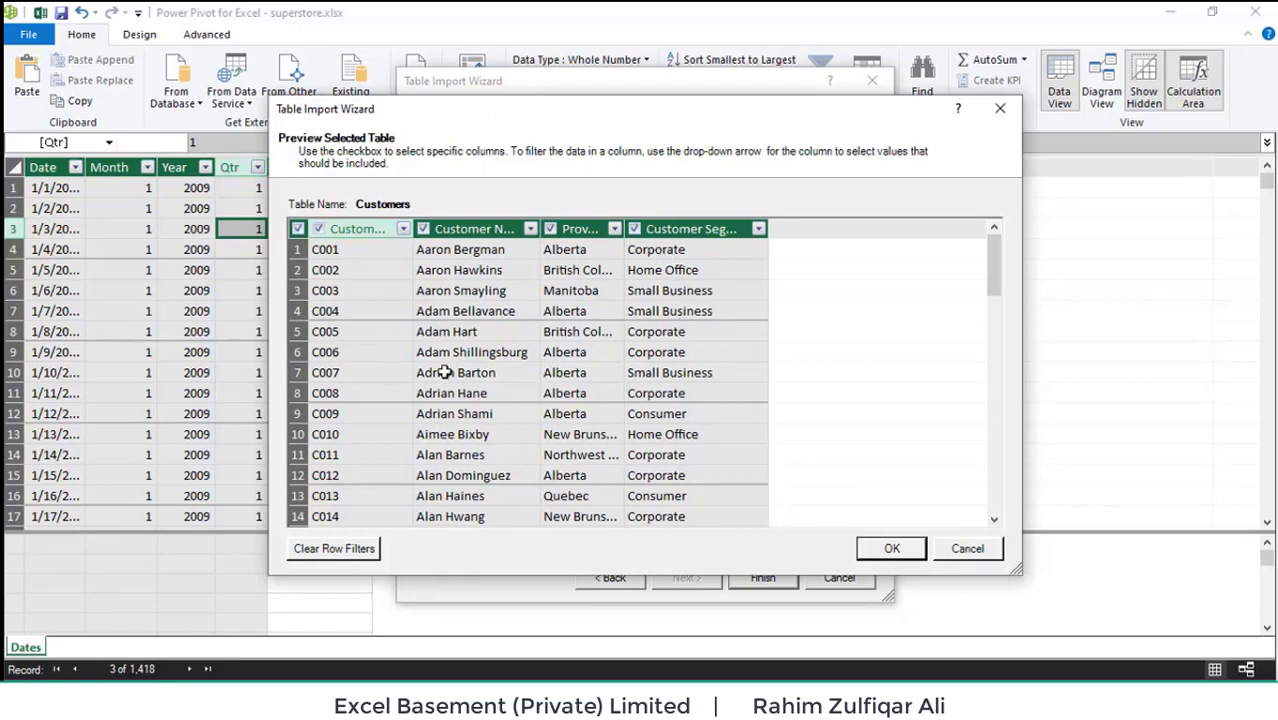
{"action": "left_click", "coordinate": [636, 230]}
{"action": "left_click", "coordinate": [885, 549]}
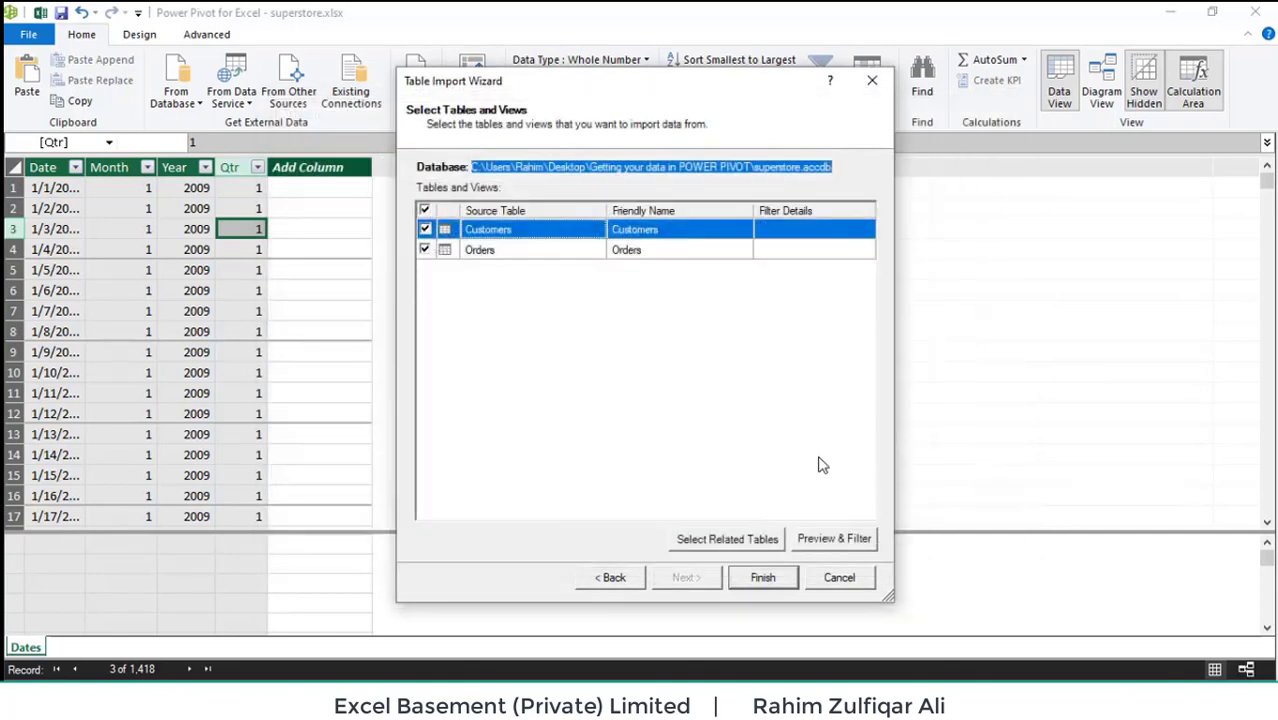
Import the Customers and Orders tables into the data model and view both imported tables
{"action": "left_click", "coordinate": [765, 578]}
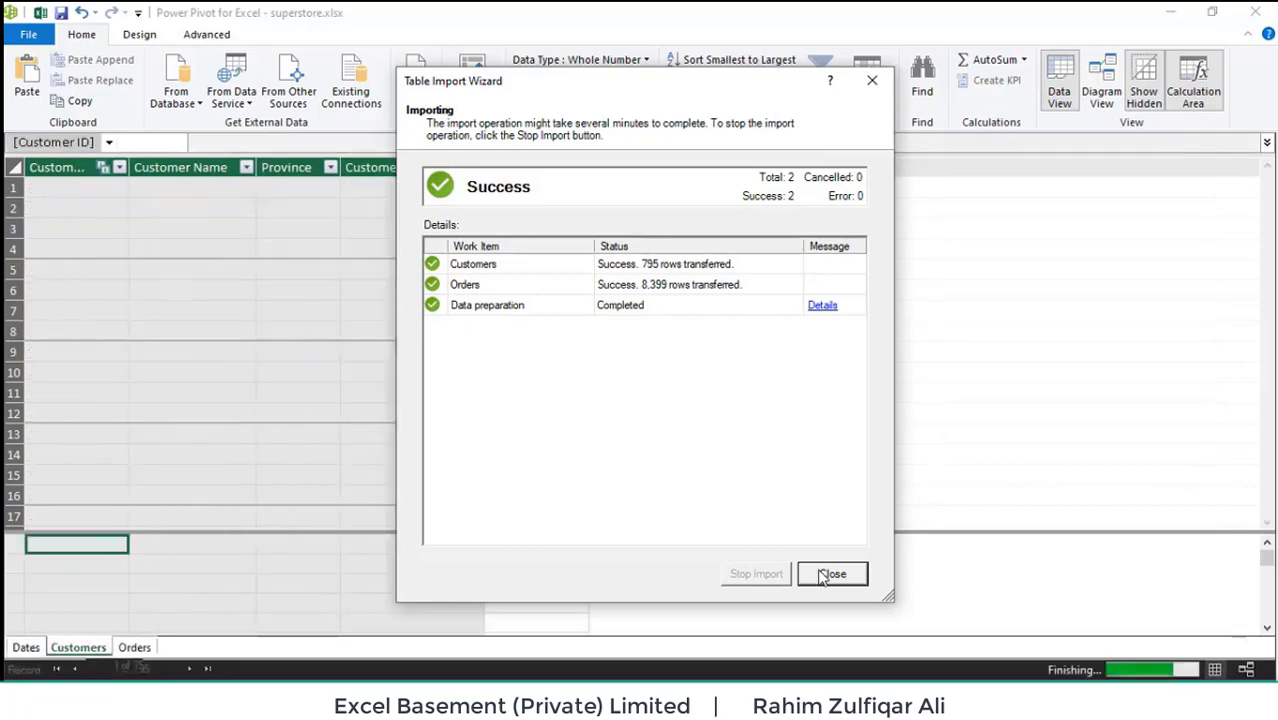
{"action": "left_click", "coordinate": [831, 574]}
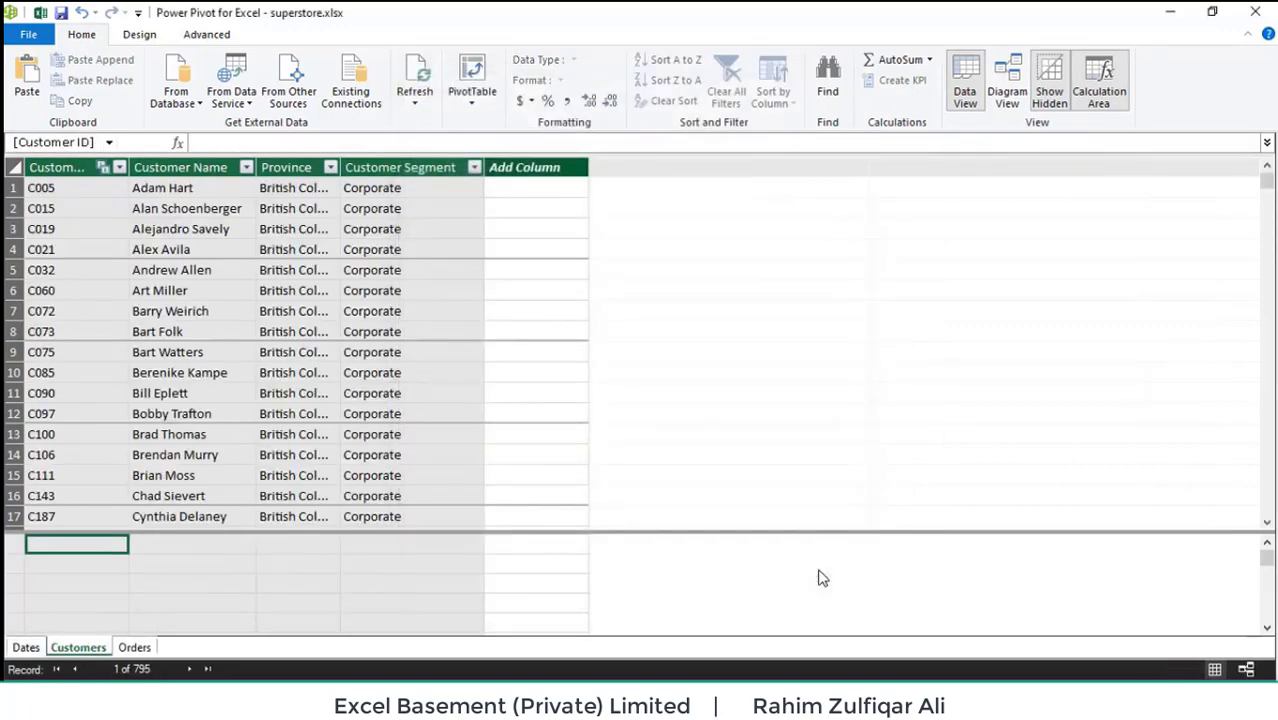
{"action": "left_click", "coordinate": [128, 651]}
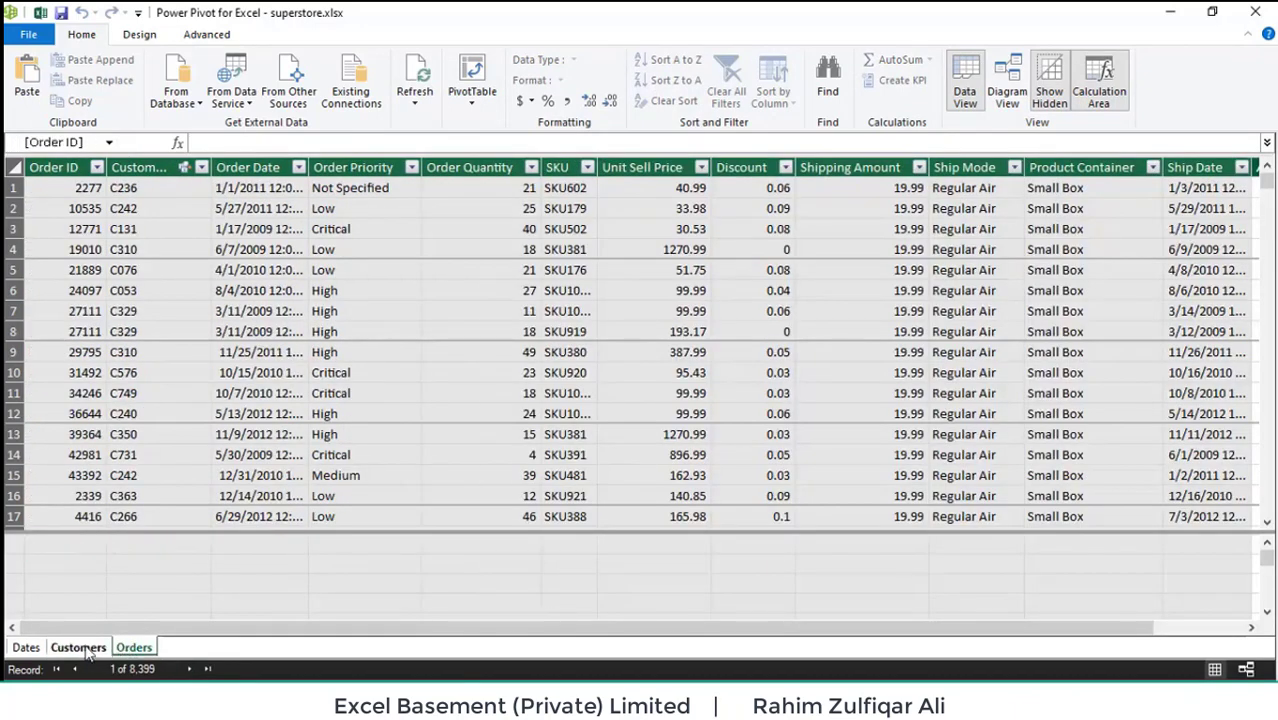
{"action": "left_click", "coordinate": [80, 648]}
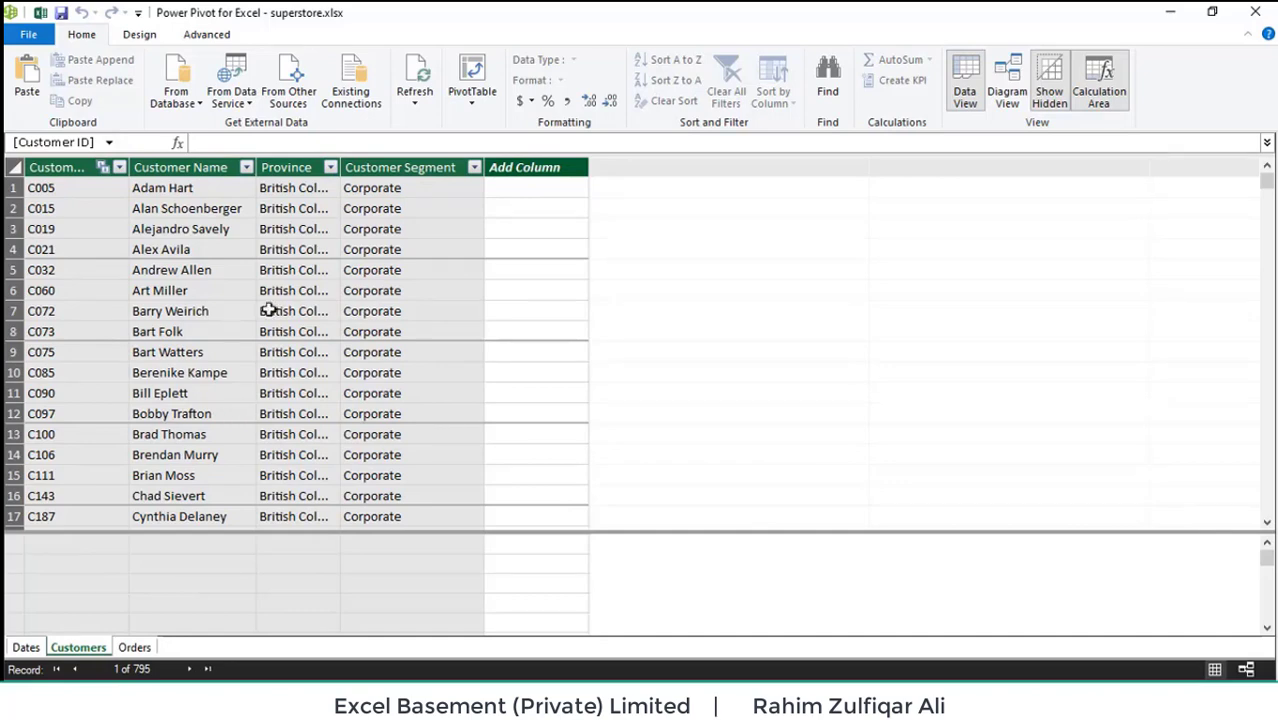
Start a text file import from other sources and choose the returns file as the source
{"action": "left_click", "coordinate": [181, 104]}
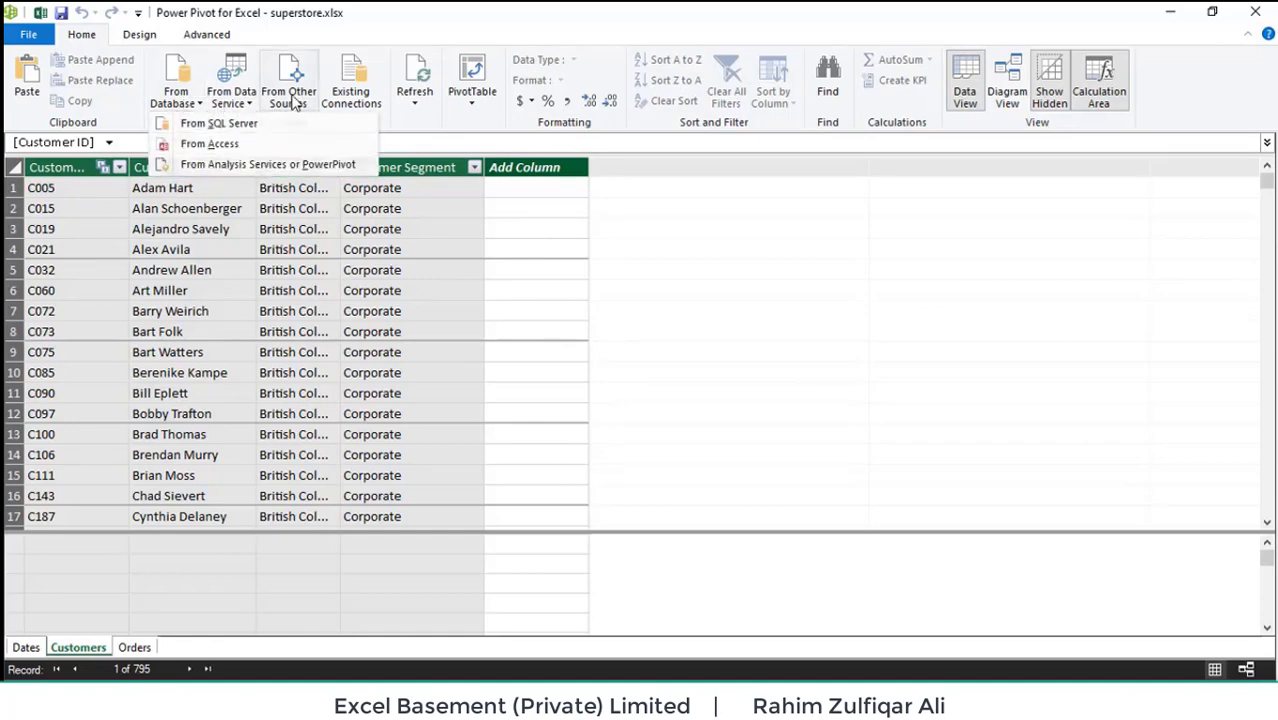
{"action": "left_click", "coordinate": [293, 100]}
{"action": "scroll", "coordinate": [760, 440], "scroll_direction": "down", "scroll_amount": 3}
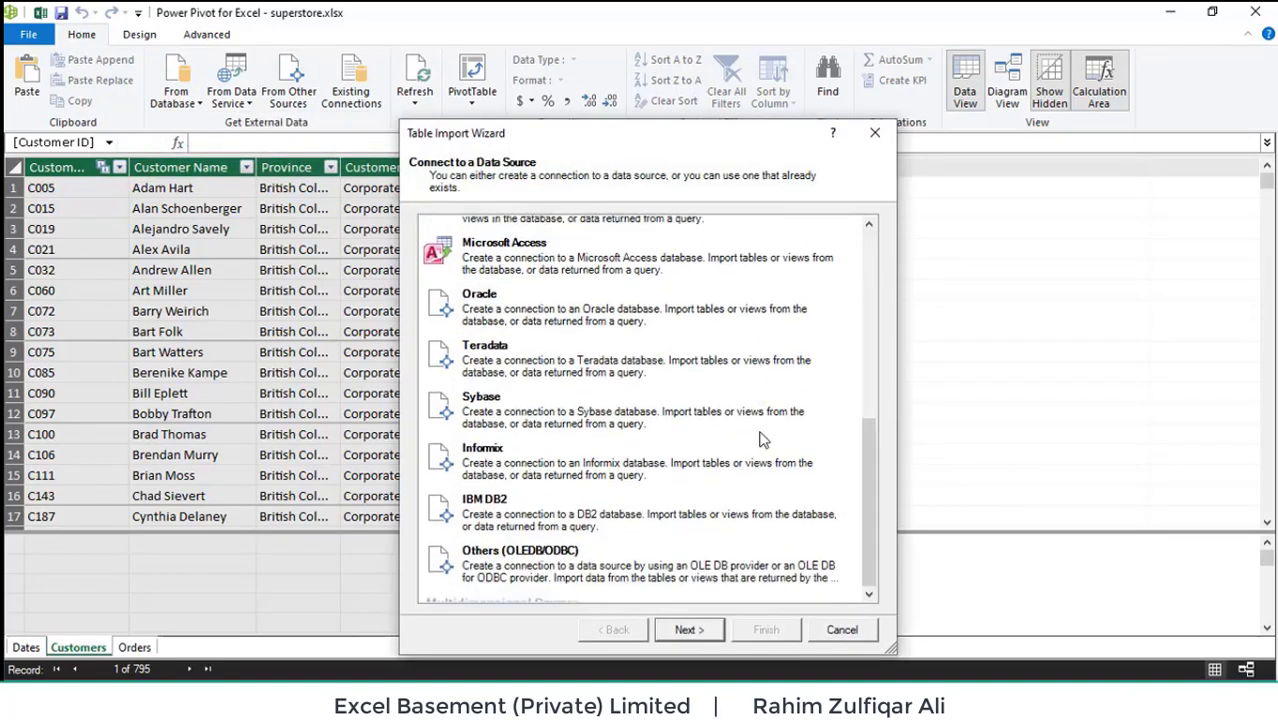
{"action": "scroll", "coordinate": [760, 440], "scroll_direction": "down", "scroll_amount": 3}
{"action": "left_click", "coordinate": [545, 570]}
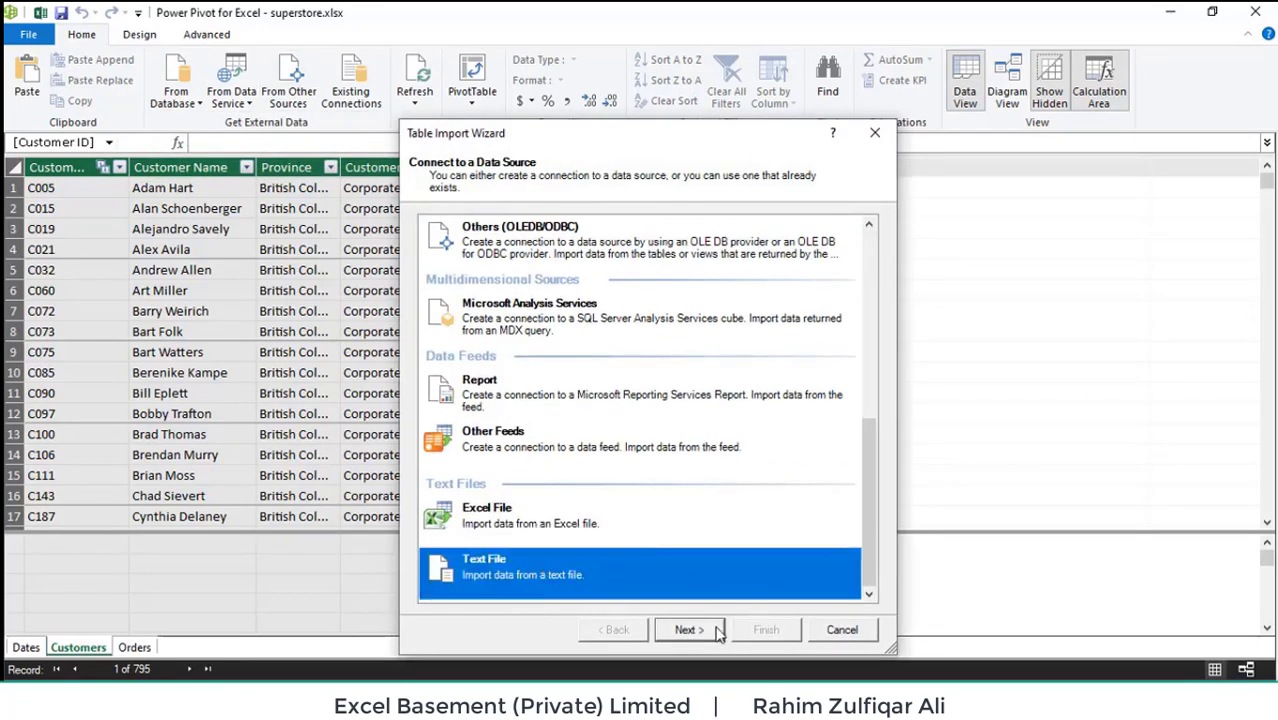
{"action": "left_click", "coordinate": [716, 631]}
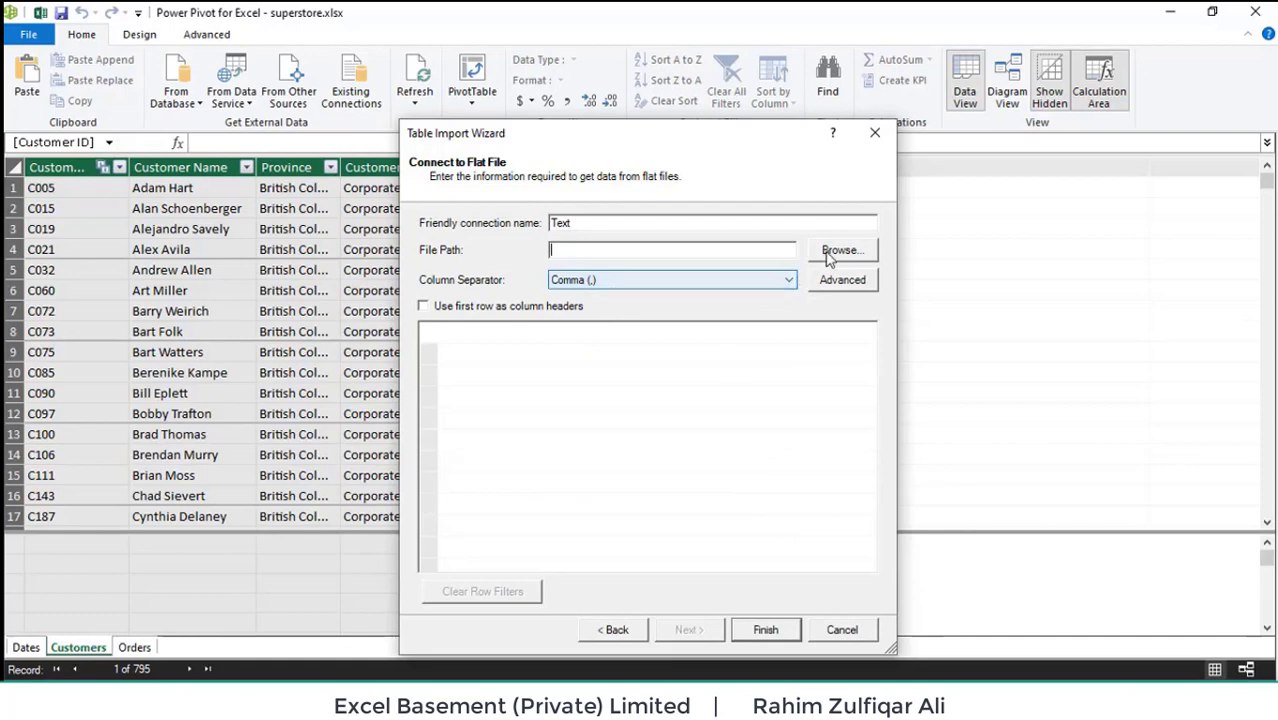
{"action": "left_click", "coordinate": [828, 258]}
{"action": "left_click", "coordinate": [670, 280]}
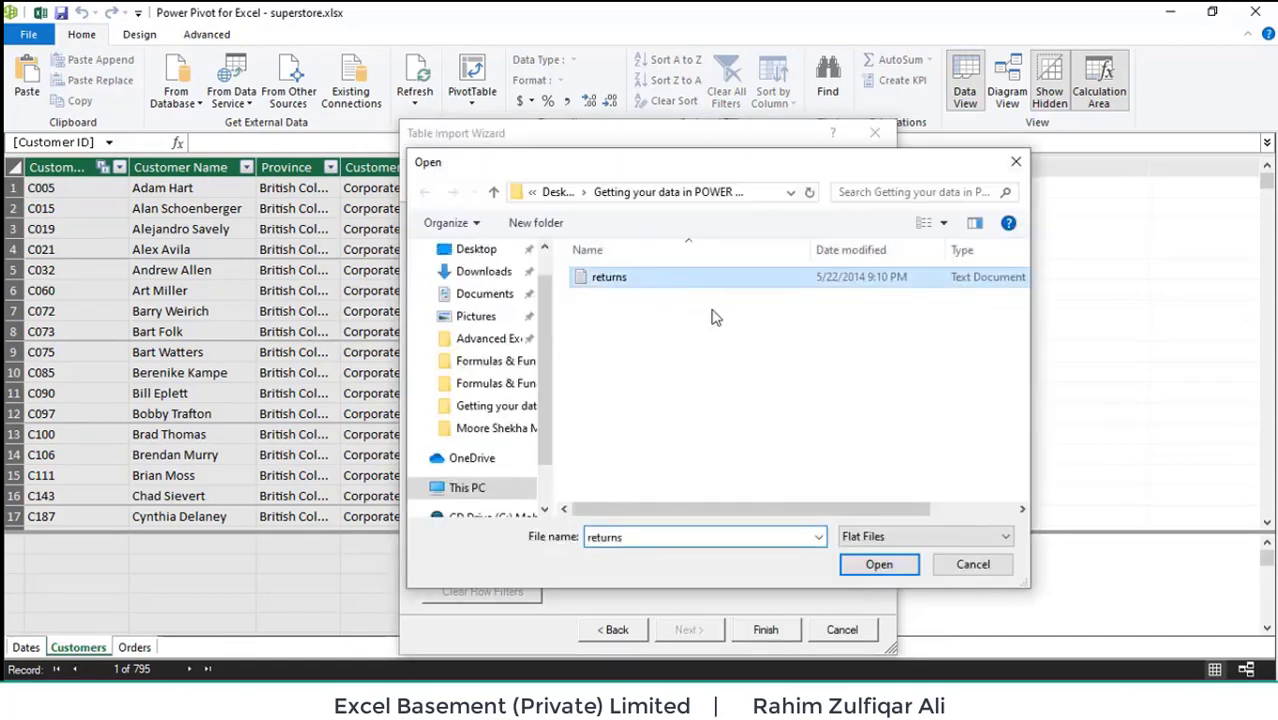
{"action": "left_click", "coordinate": [879, 565]}
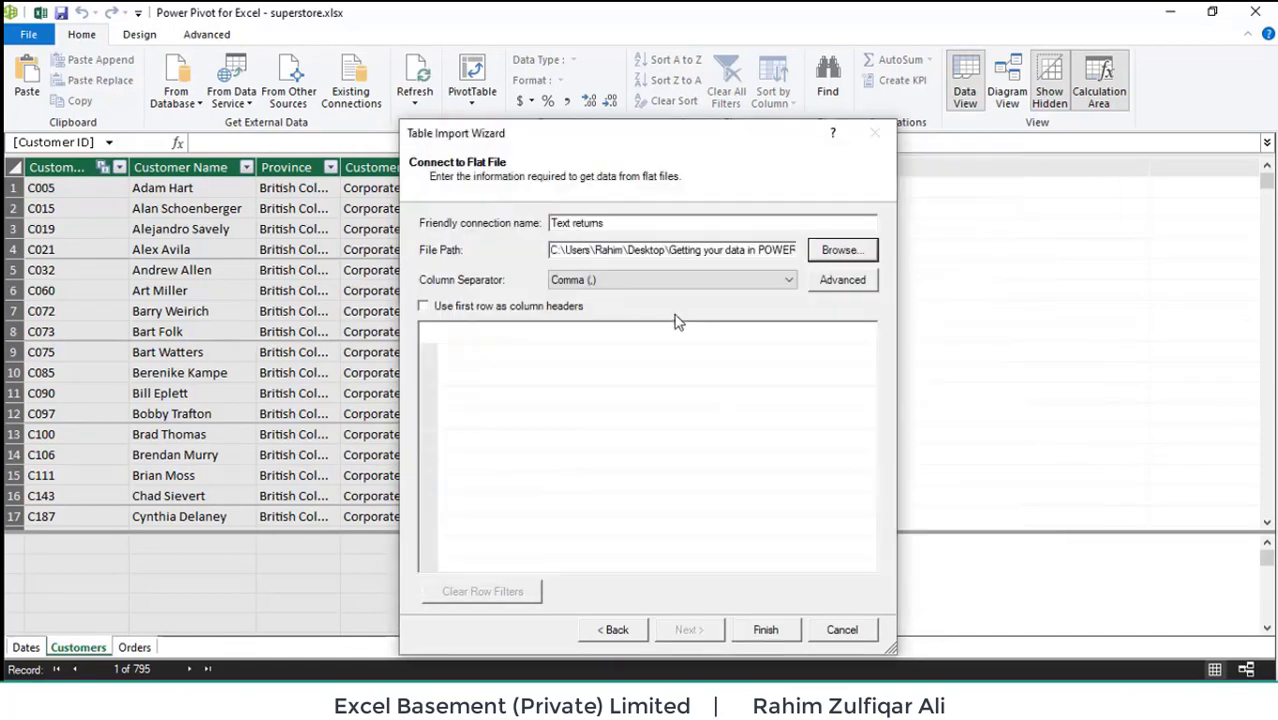
Set the column separator to Tab, use the first row as column headers, and import the returns file
{"action": "left_click", "coordinate": [599, 284]}
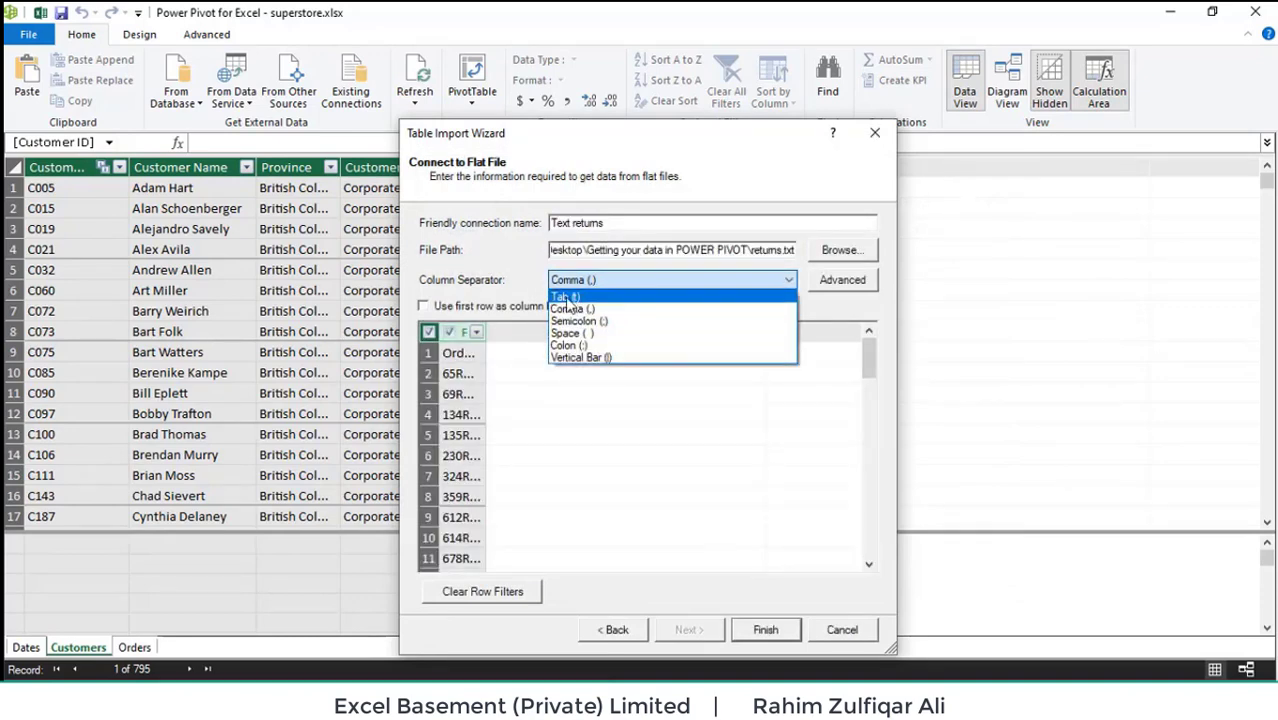
{"action": "left_click", "coordinate": [568, 298]}
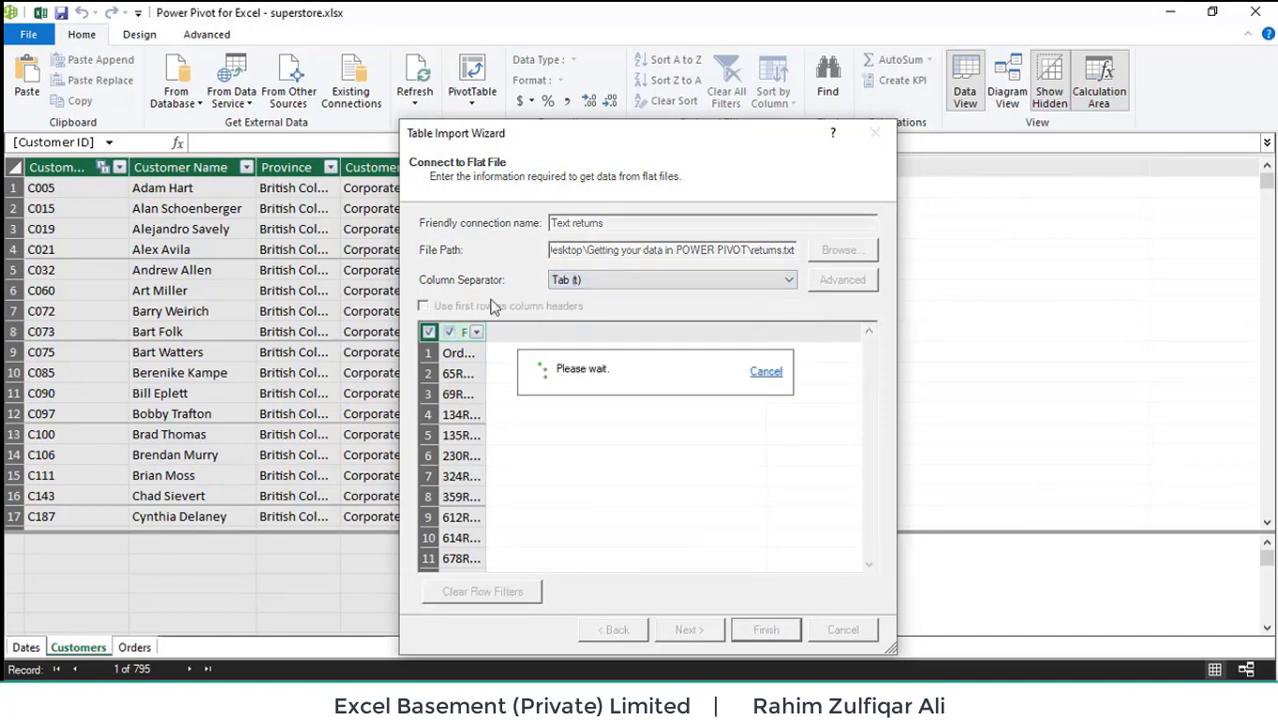
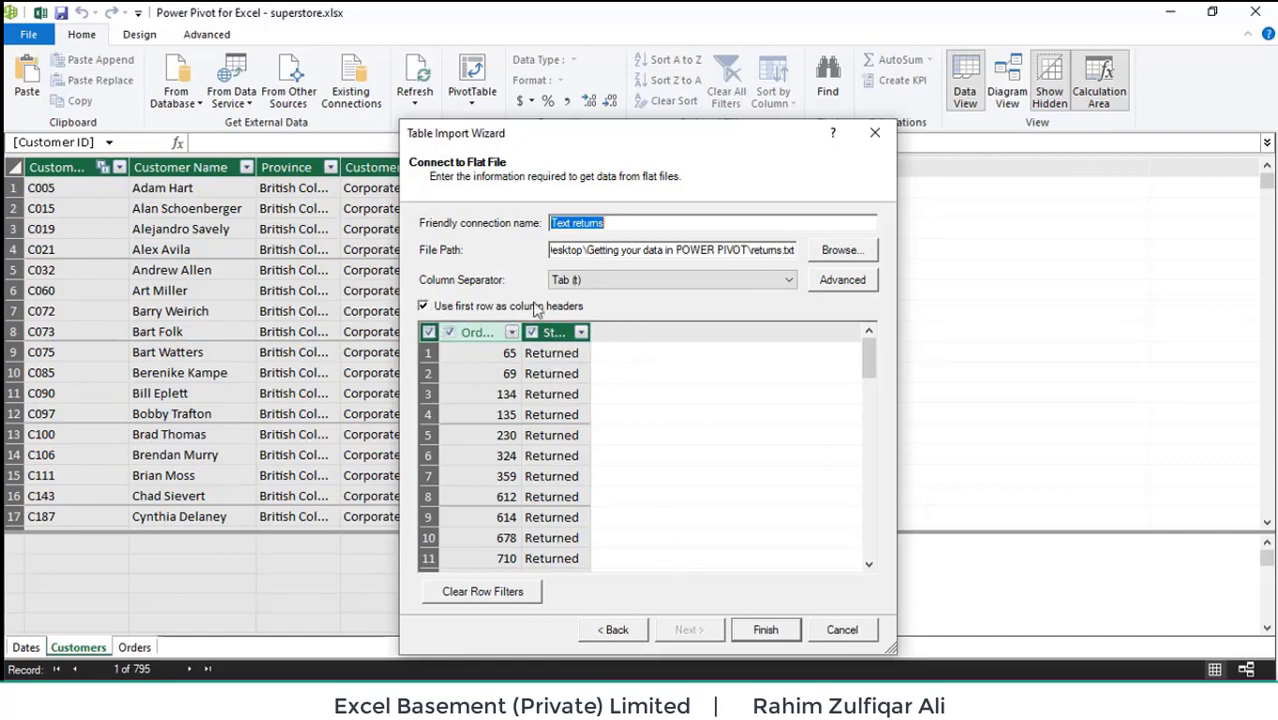
{"action": "left_click", "coordinate": [764, 632]}
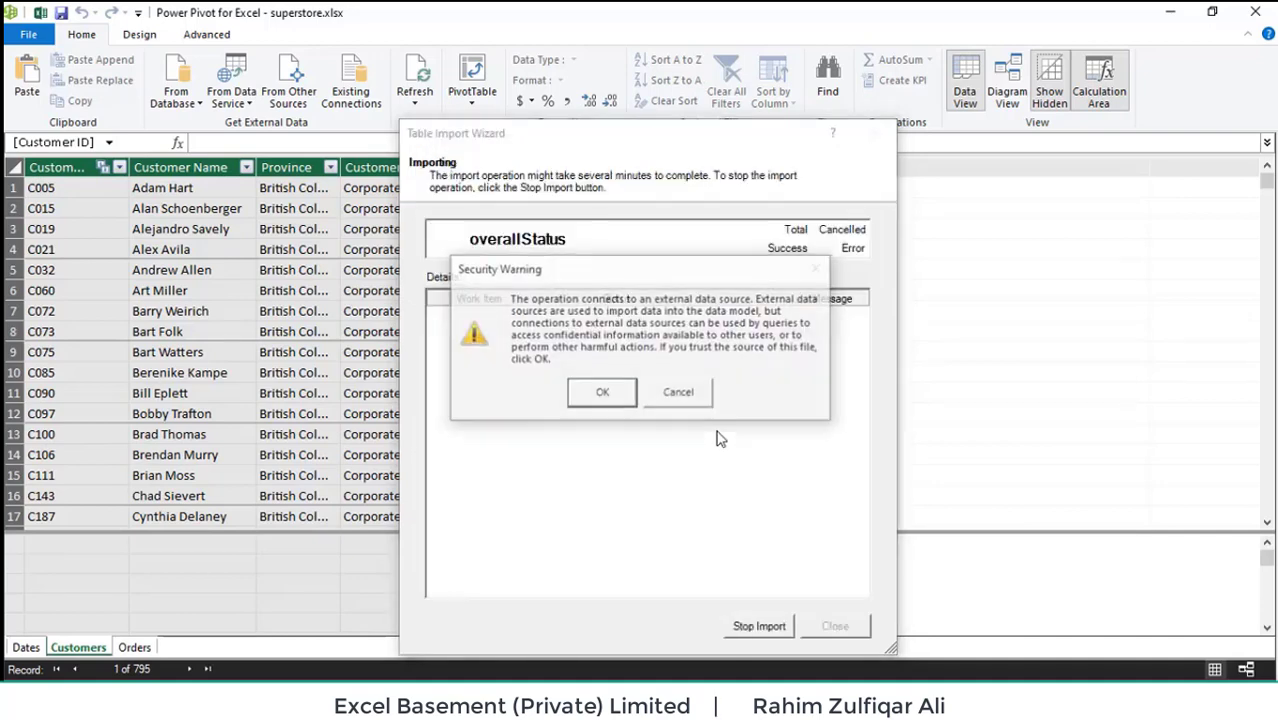
{"action": "left_click", "coordinate": [612, 396]}
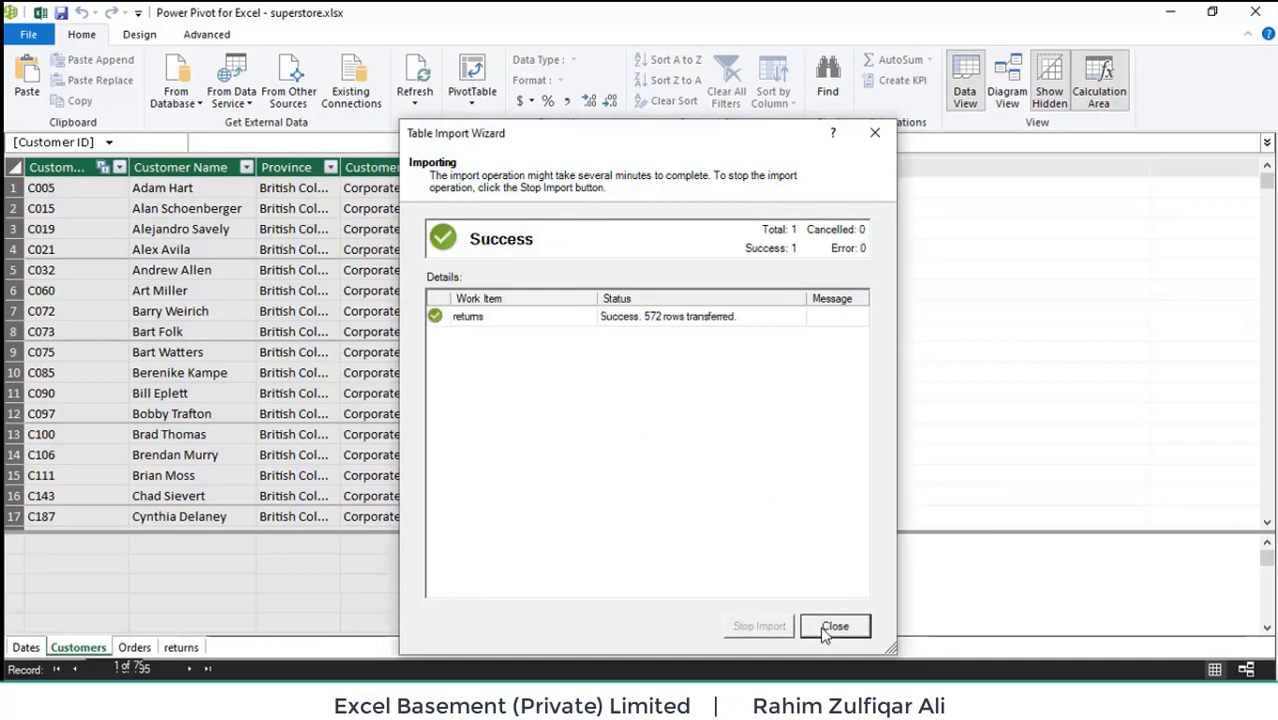
Close the finished returns import and start an Excel file import from other sources using the products workbook
{"action": "key", "text": "Return"}
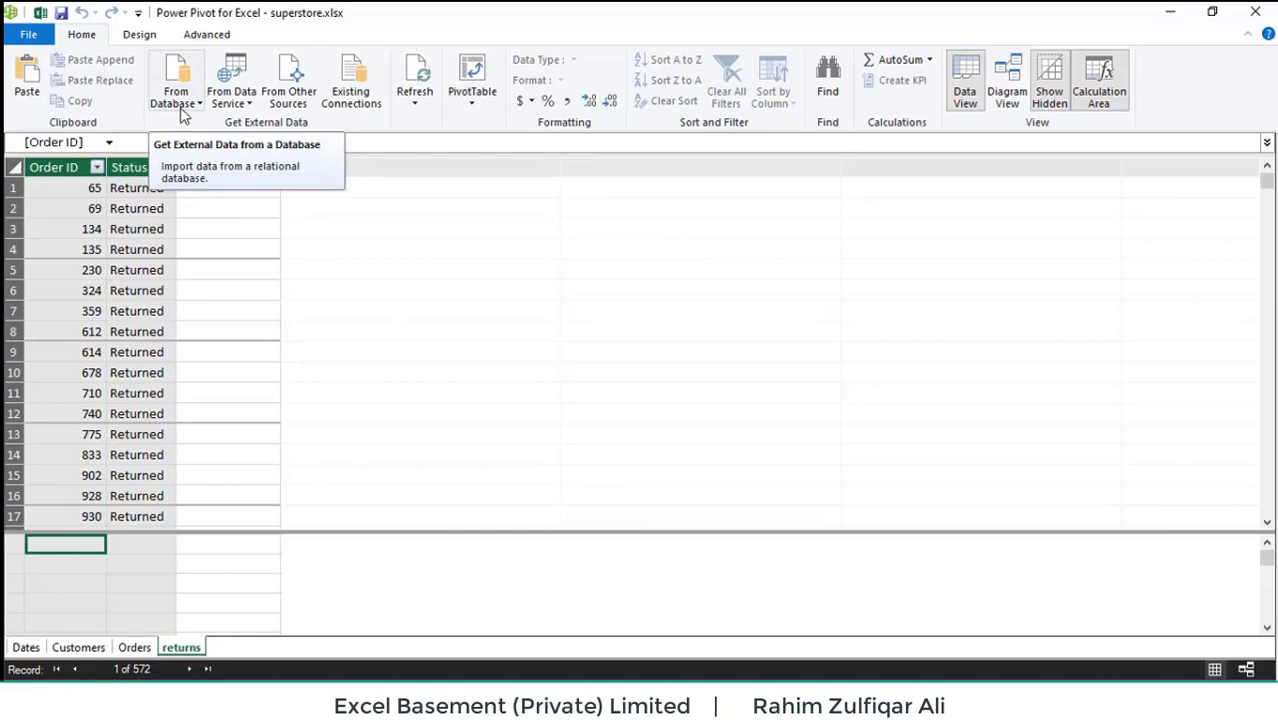
{"action": "left_click", "coordinate": [290, 90]}
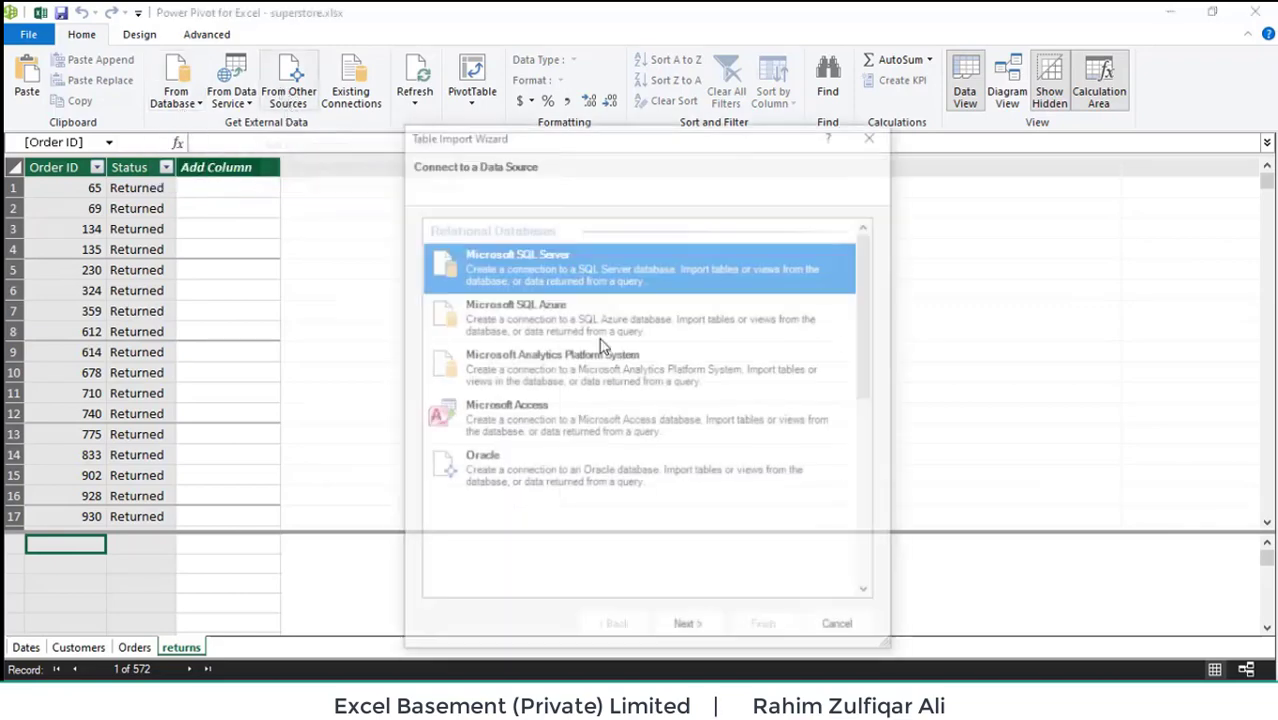
{"action": "scroll", "coordinate": [850, 480], "scroll_direction": "down", "scroll_amount": 10}
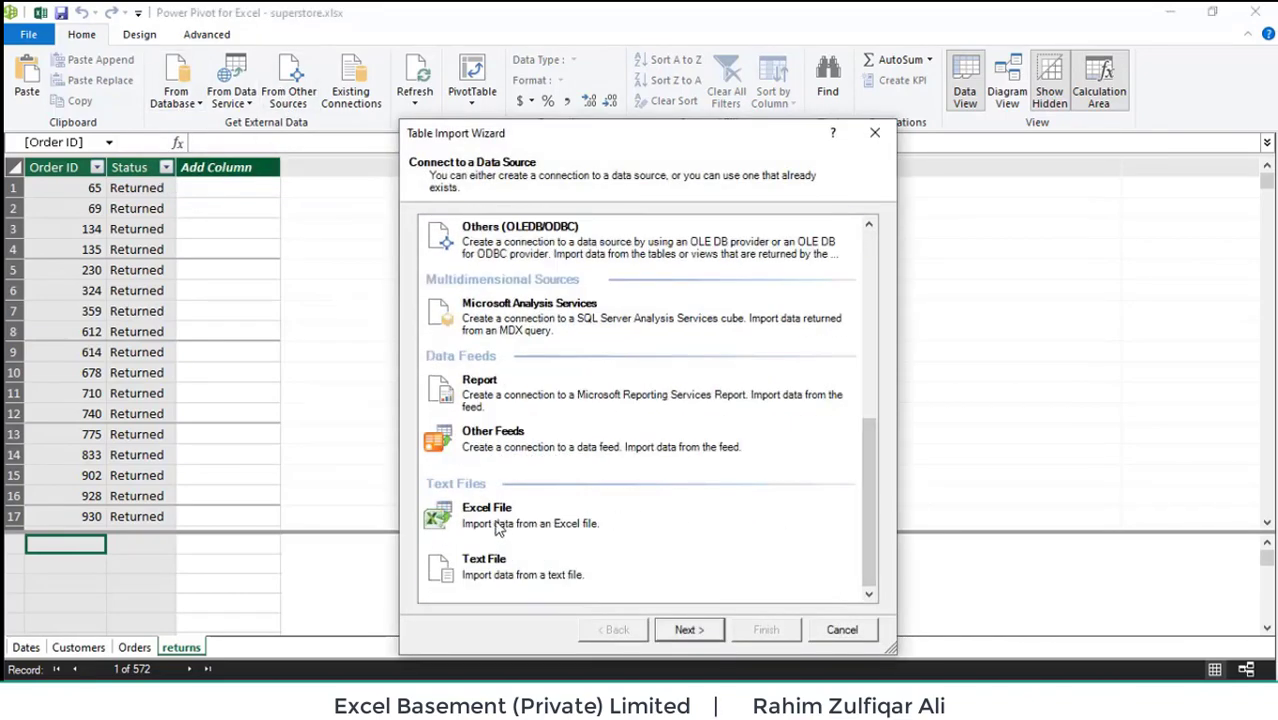
{"action": "left_click", "coordinate": [498, 525]}
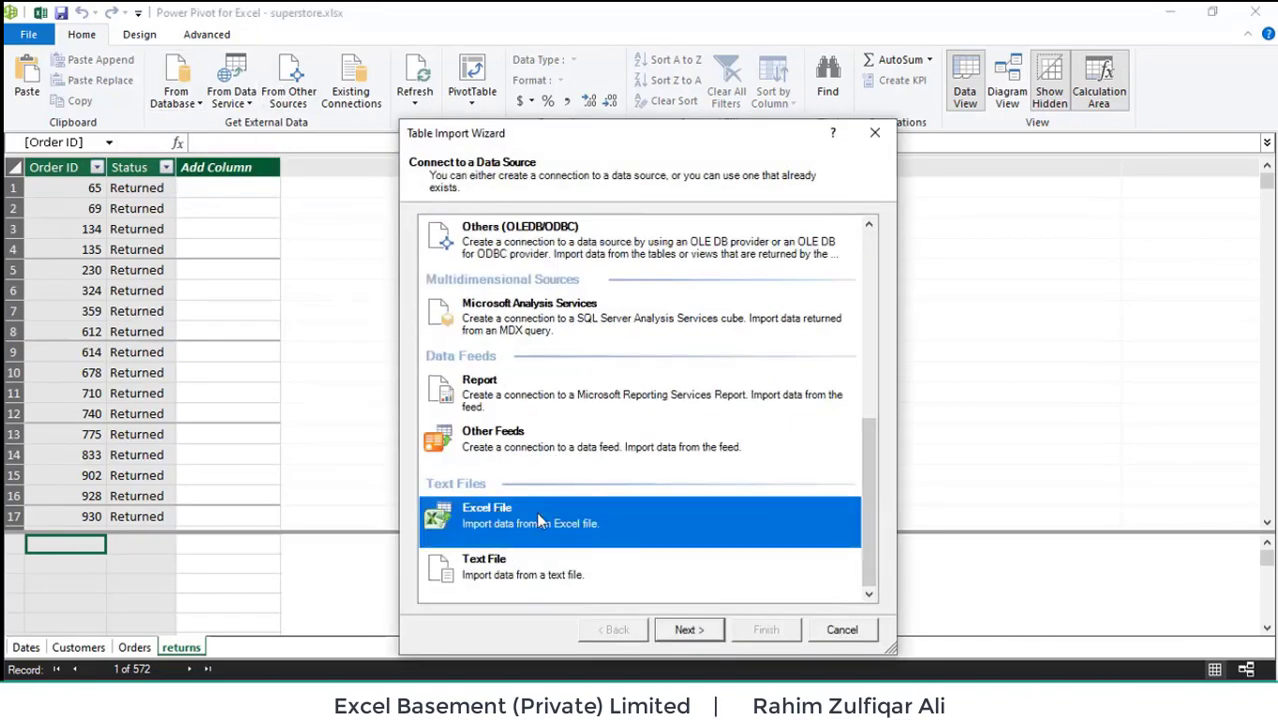
{"action": "left_click", "coordinate": [708, 631]}
{"action": "left_click", "coordinate": [848, 255]}
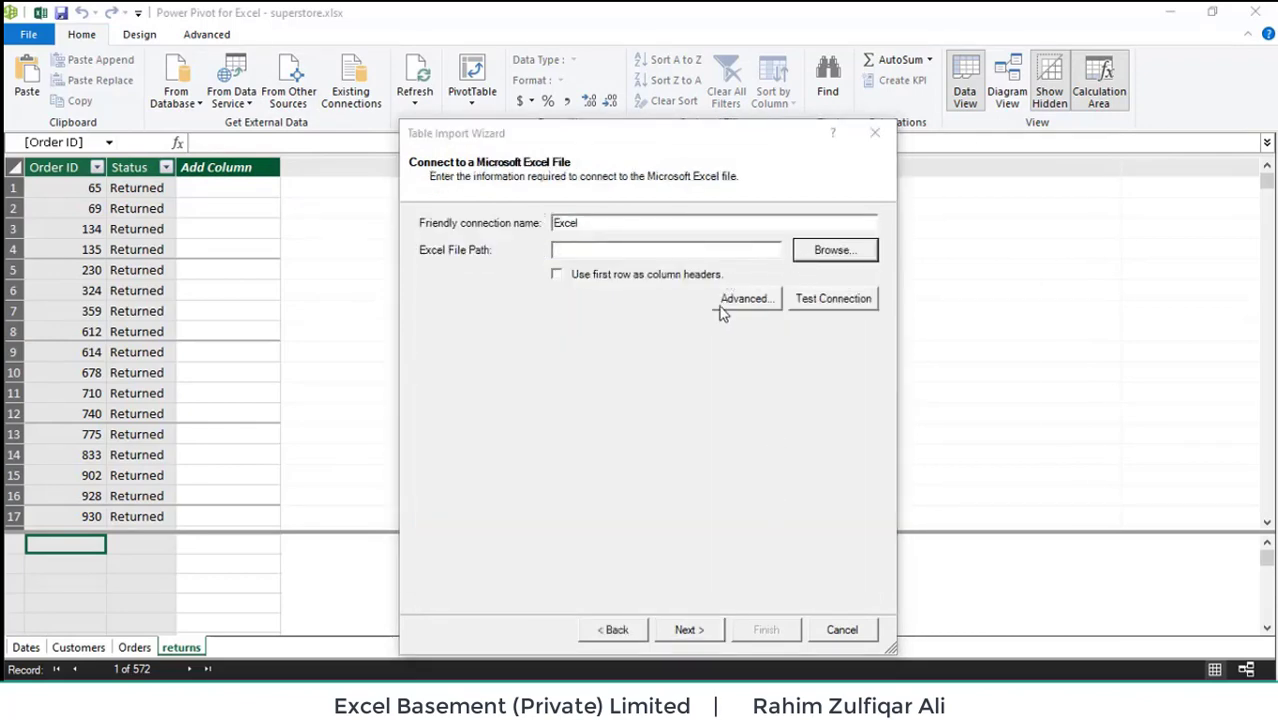
{"action": "left_click", "coordinate": [611, 279]}
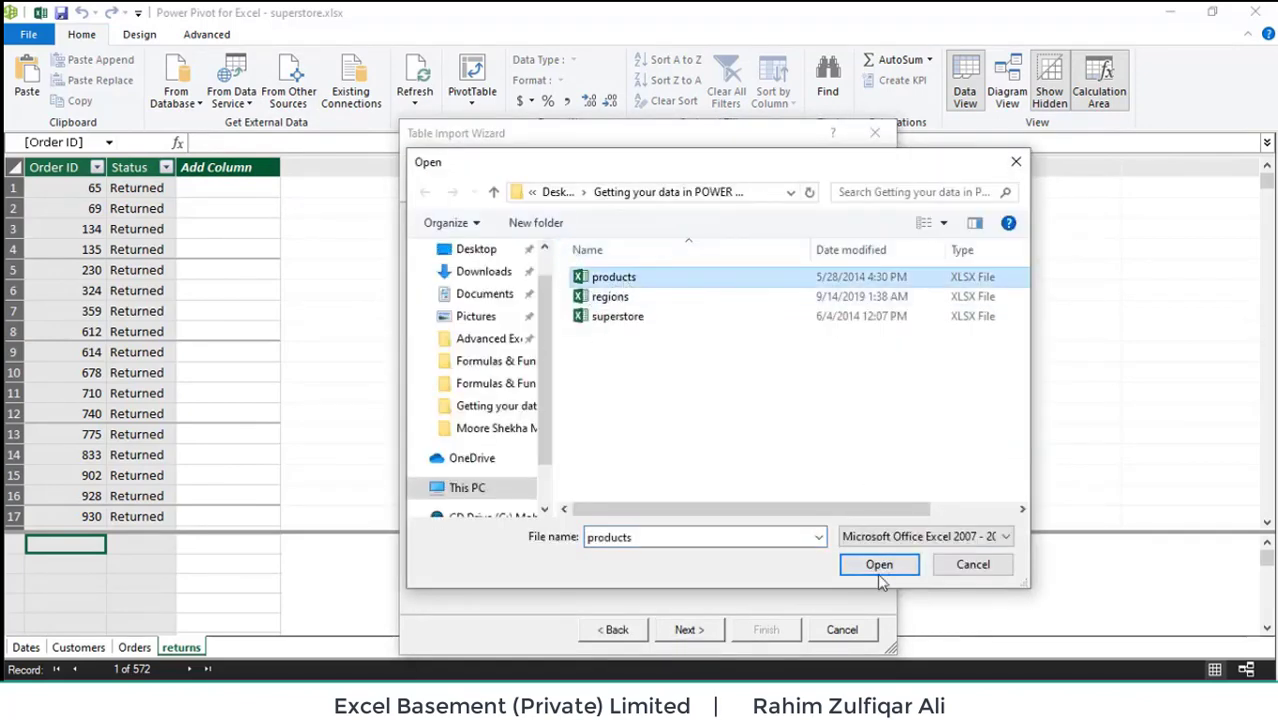
{"action": "left_click", "coordinate": [877, 566]}
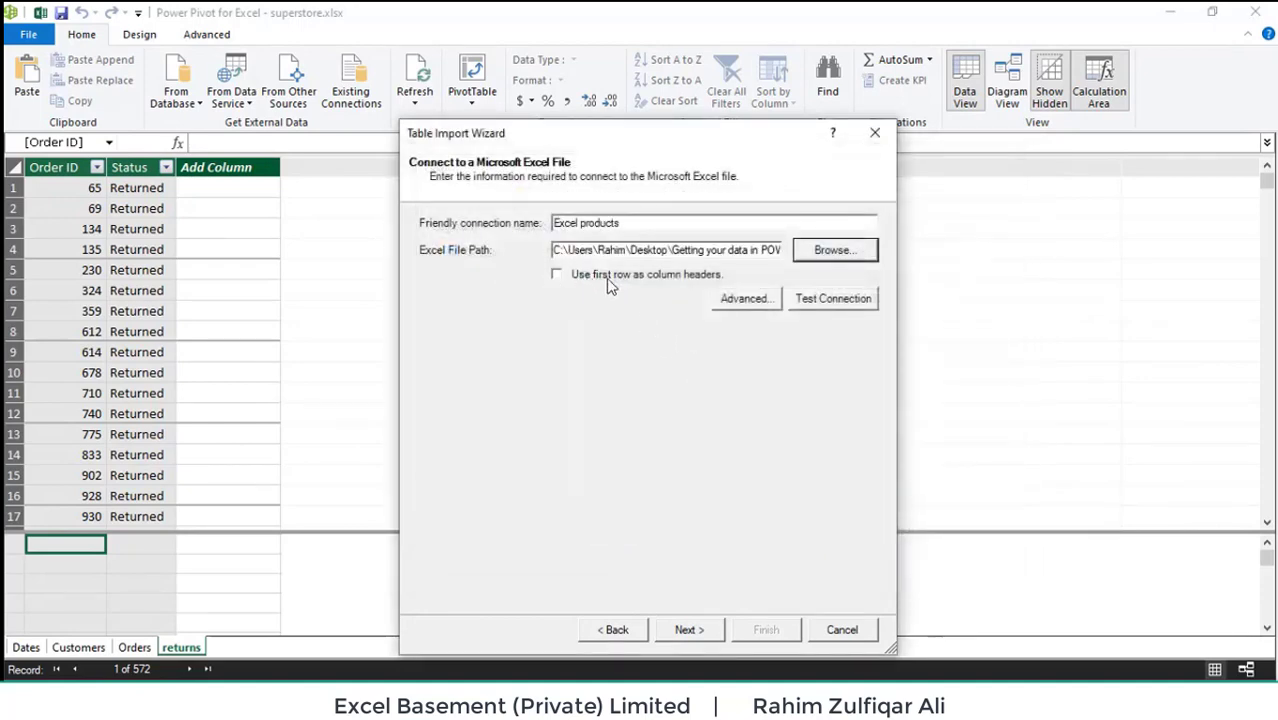
Use the first row as column headers and import only the Products table from the products workbook
{"action": "left_click", "coordinate": [557, 276]}
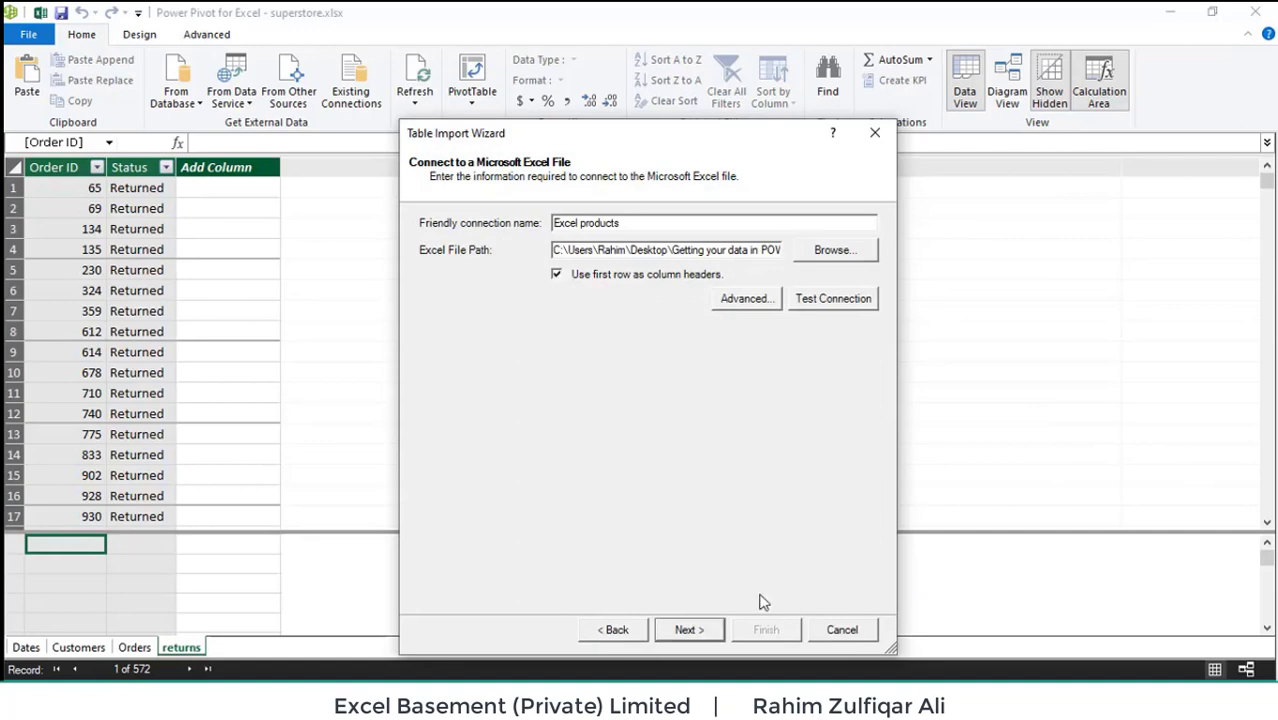
{"action": "left_click", "coordinate": [700, 631]}
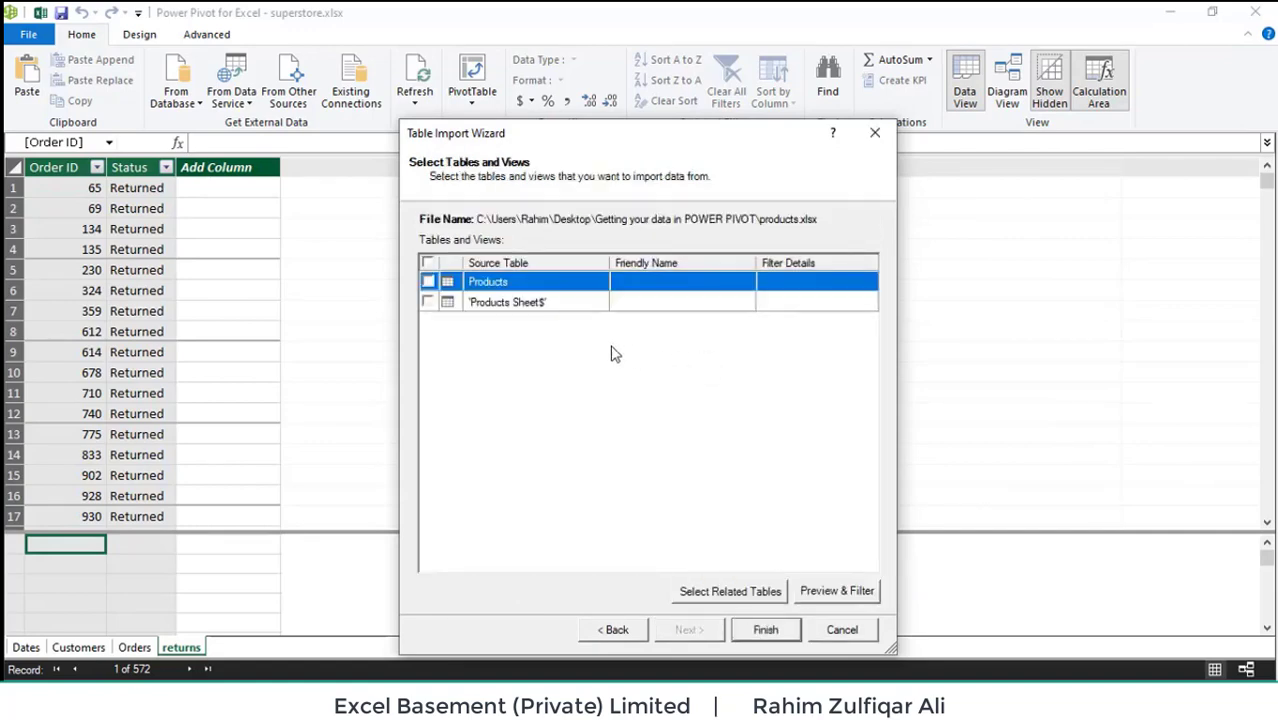
{"action": "left_click", "coordinate": [510, 303]}
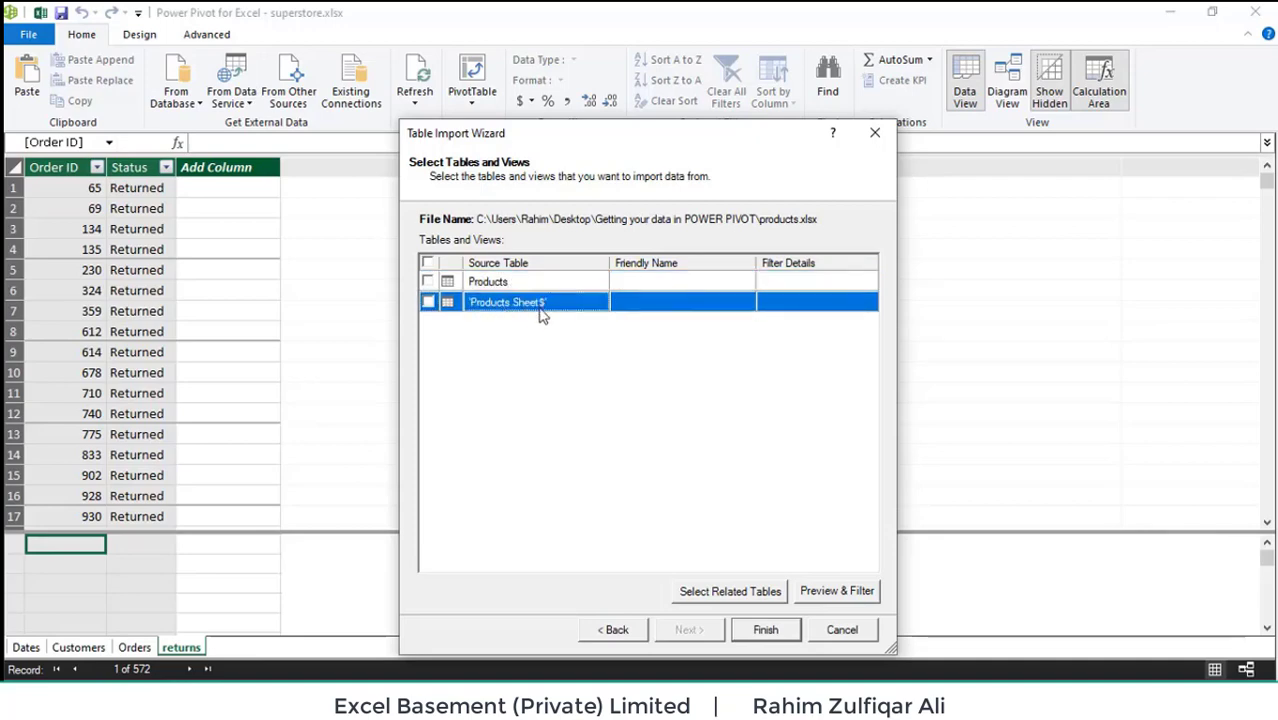
{"action": "left_click", "coordinate": [428, 282]}
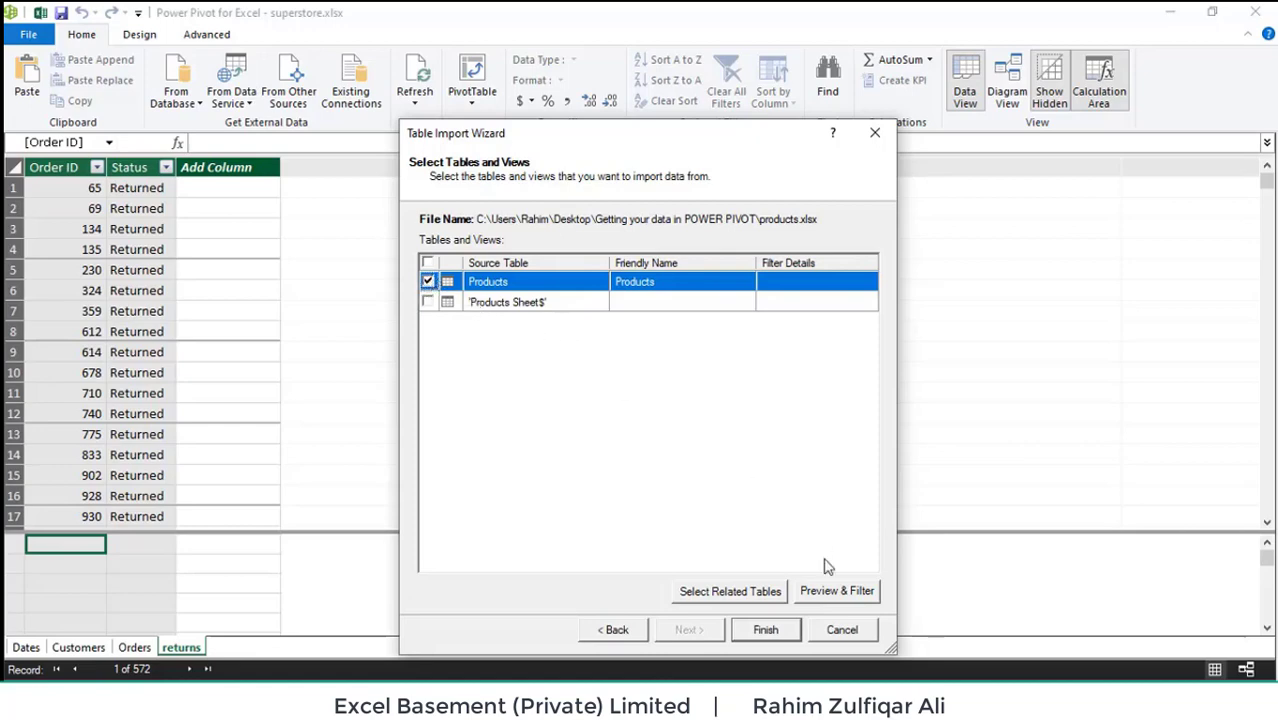
{"action": "left_click", "coordinate": [778, 630]}
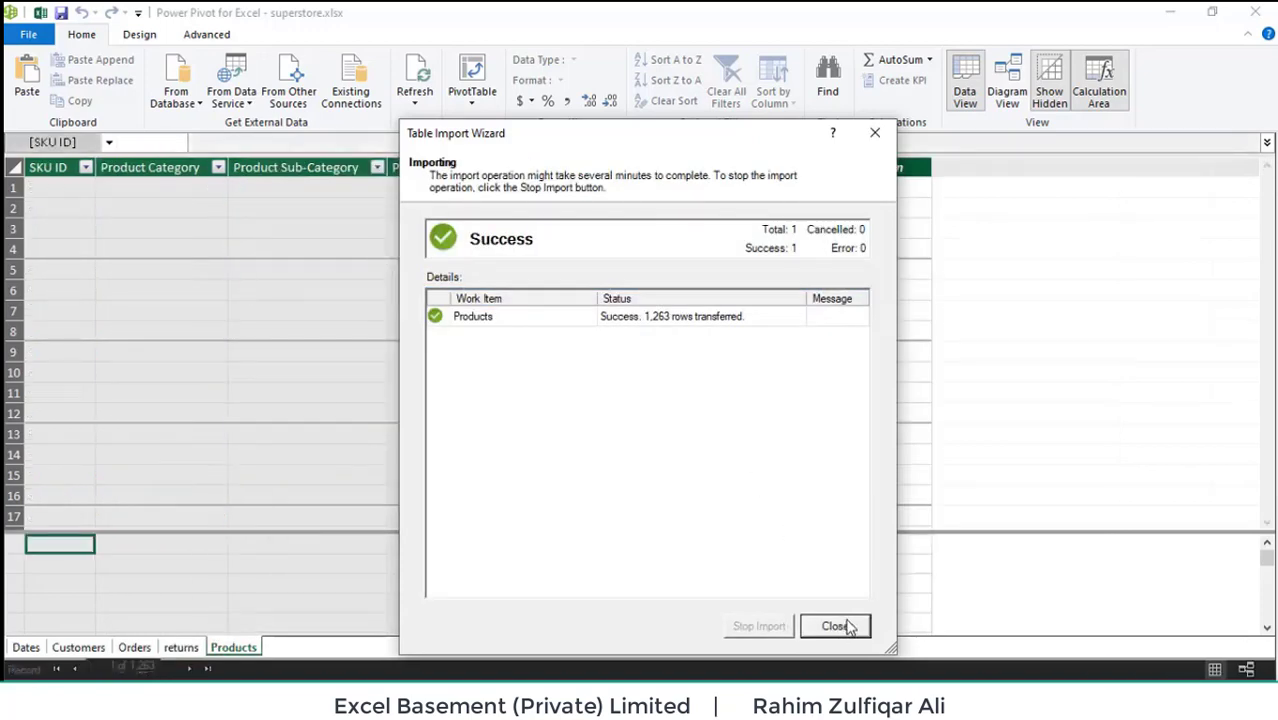
{"action": "left_click", "coordinate": [835, 626]}
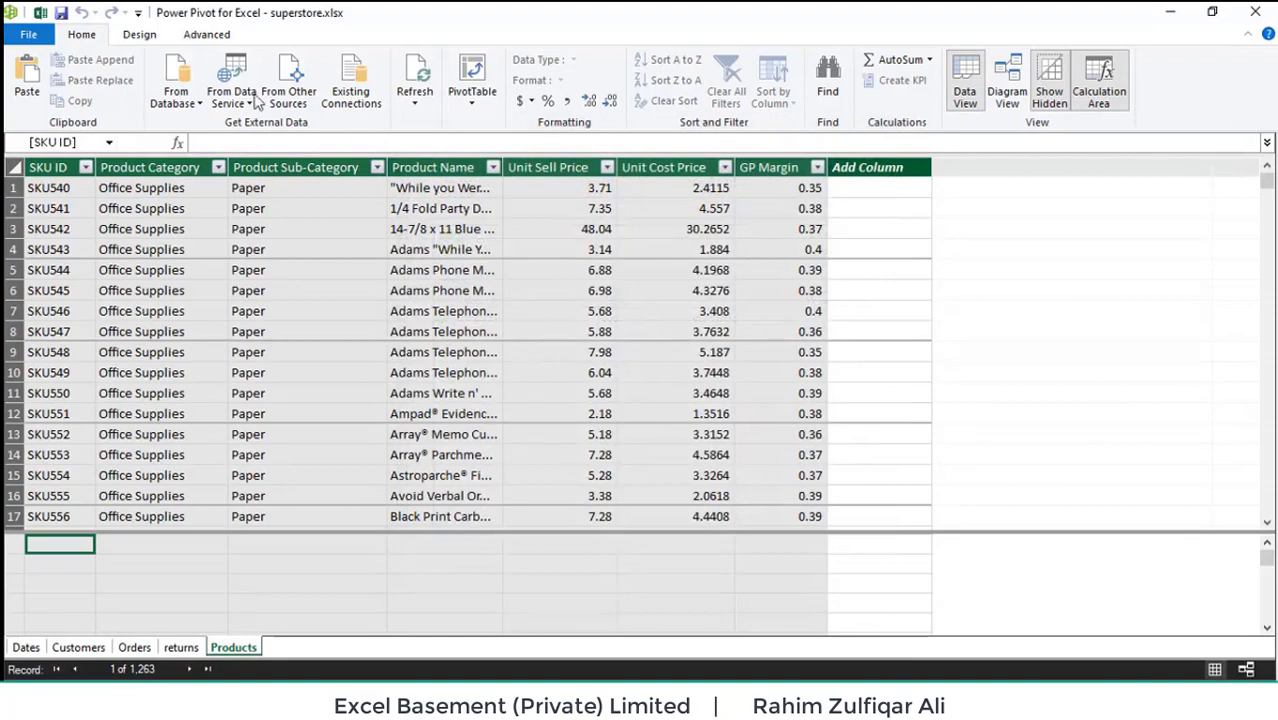
Start another Excel file import from other sources and choose the regions workbook as the source
{"action": "left_click", "coordinate": [287, 98]}
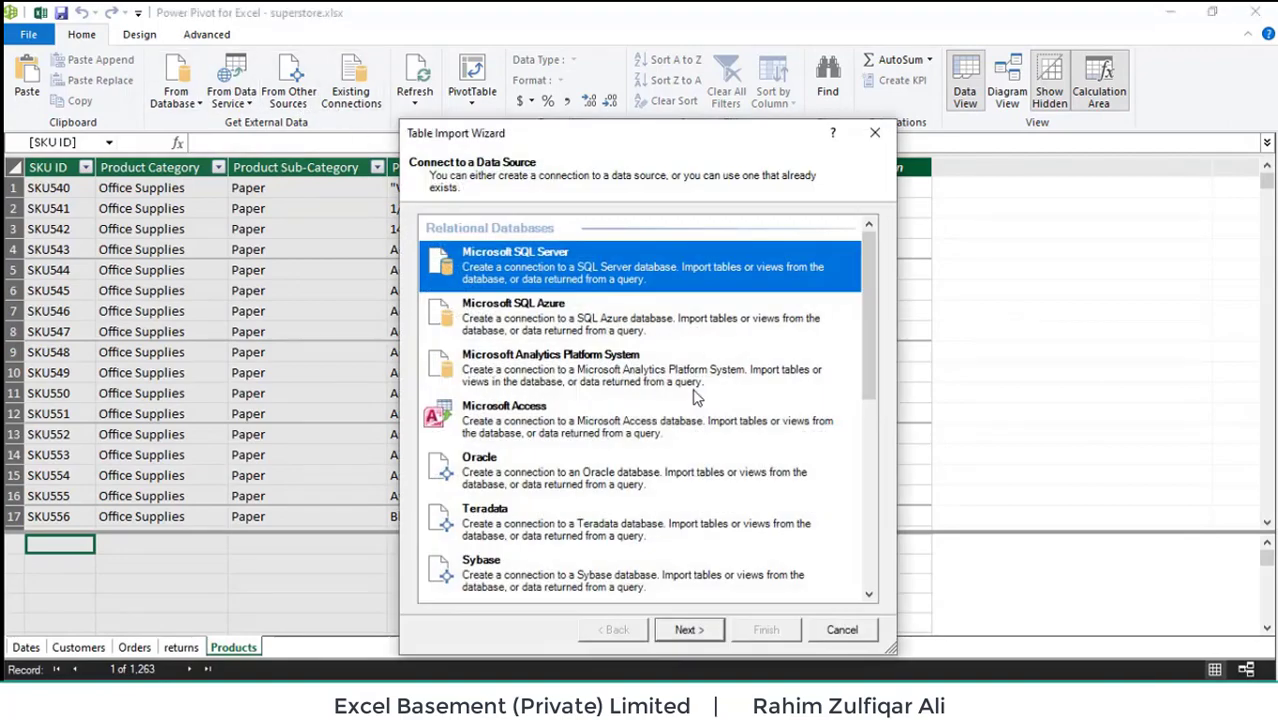
{"action": "scroll", "coordinate": [720, 430], "scroll_direction": "down", "scroll_amount": 10}
{"action": "left_click", "coordinate": [590, 512]}
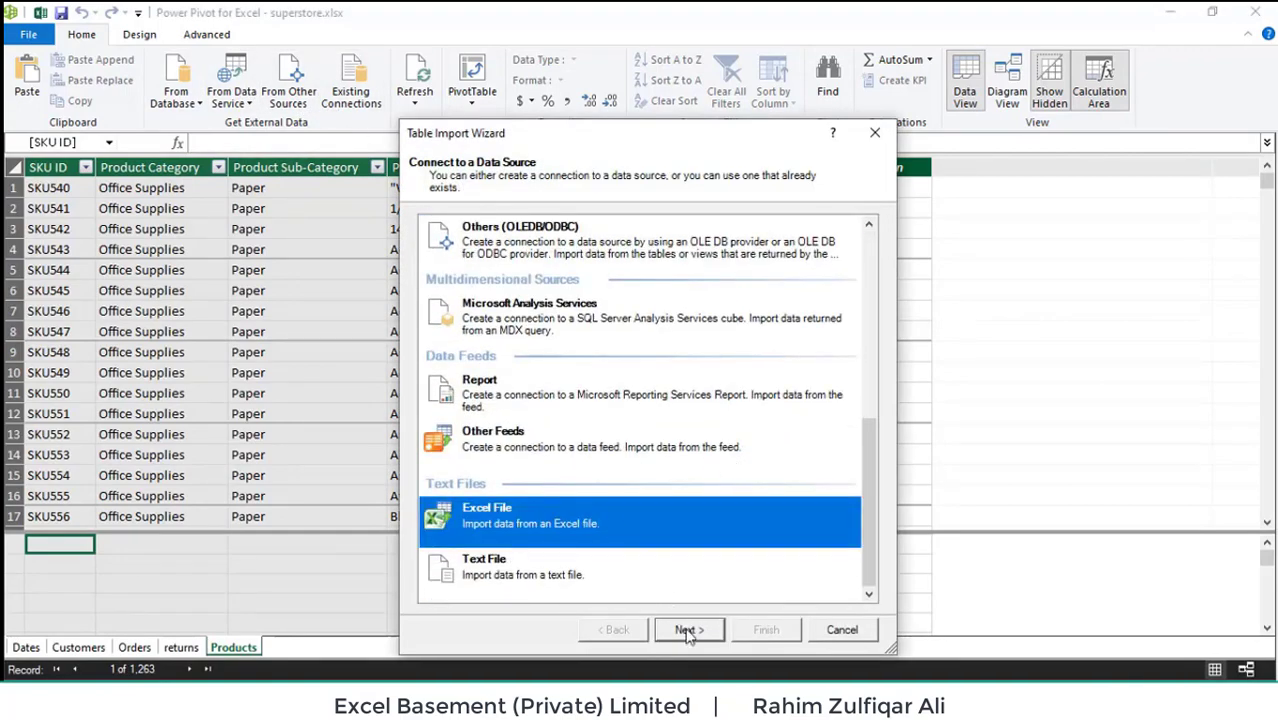
{"action": "left_click", "coordinate": [688, 632]}
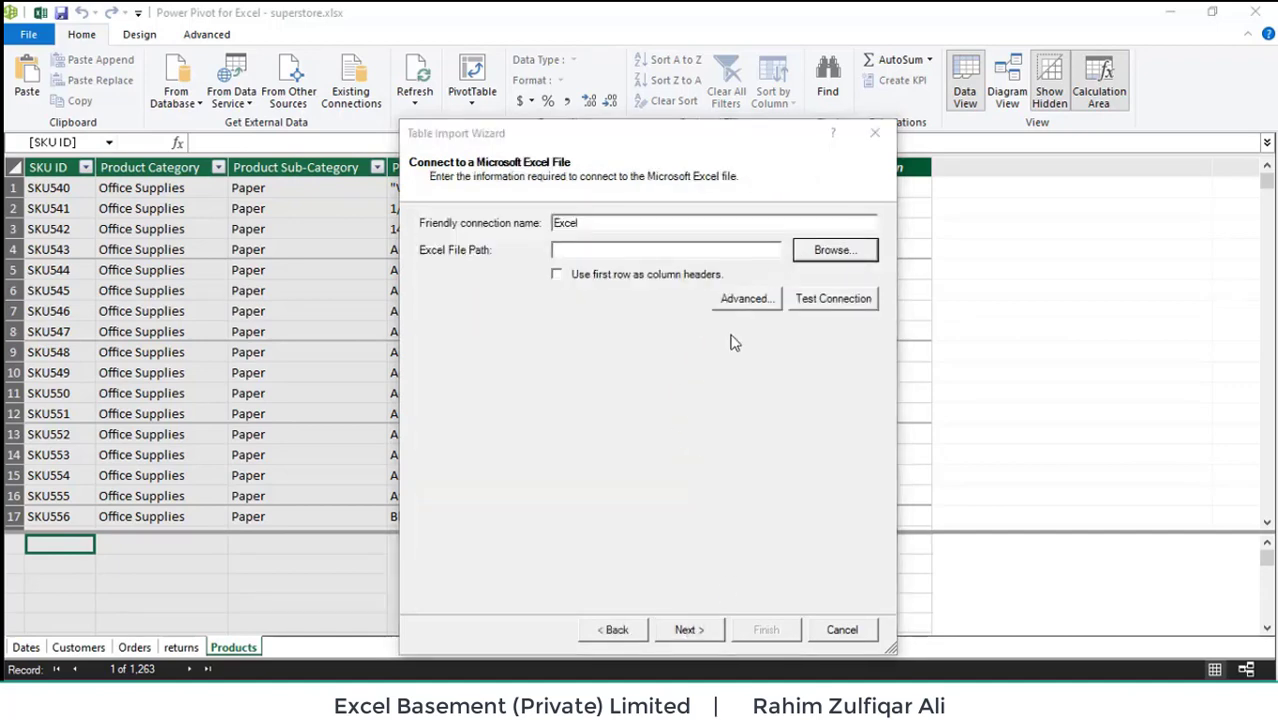
{"action": "left_click", "coordinate": [835, 250]}
{"action": "left_click", "coordinate": [633, 294]}
{"action": "left_click", "coordinate": [877, 645]}
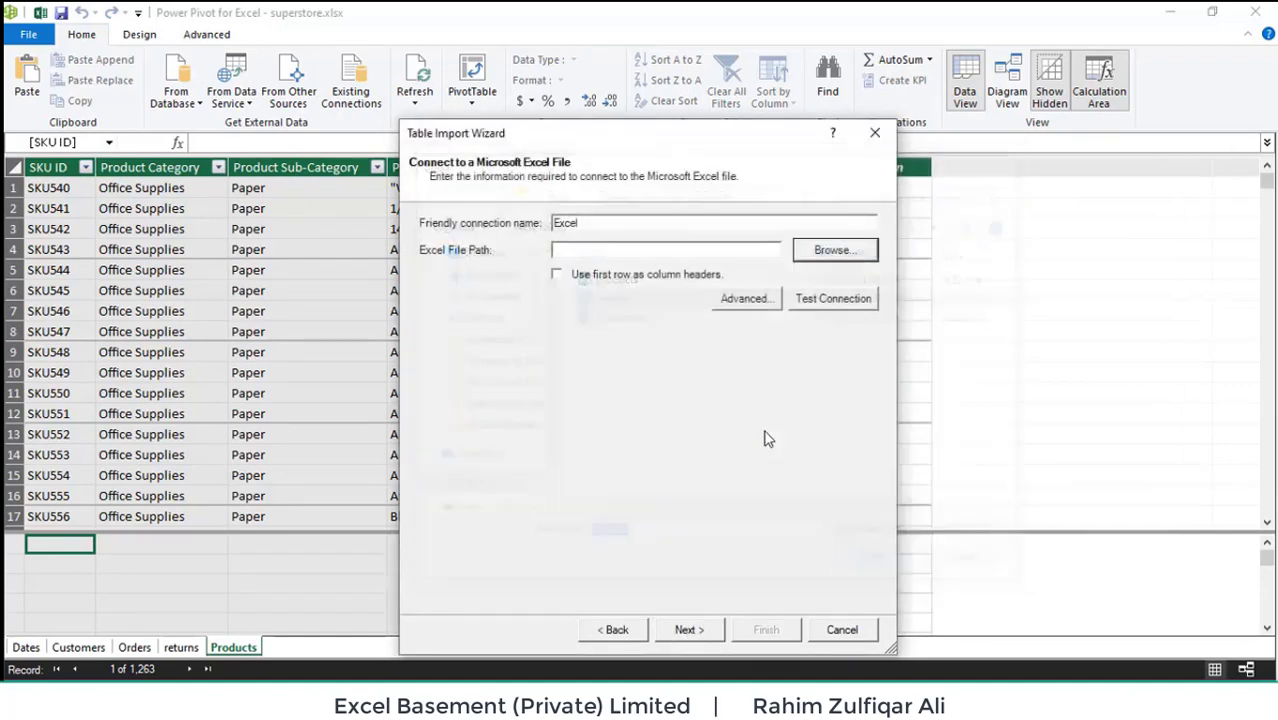
Use the first row as column headers and import the Regions$ sheet as Regions
{"action": "left_click", "coordinate": [557, 275]}
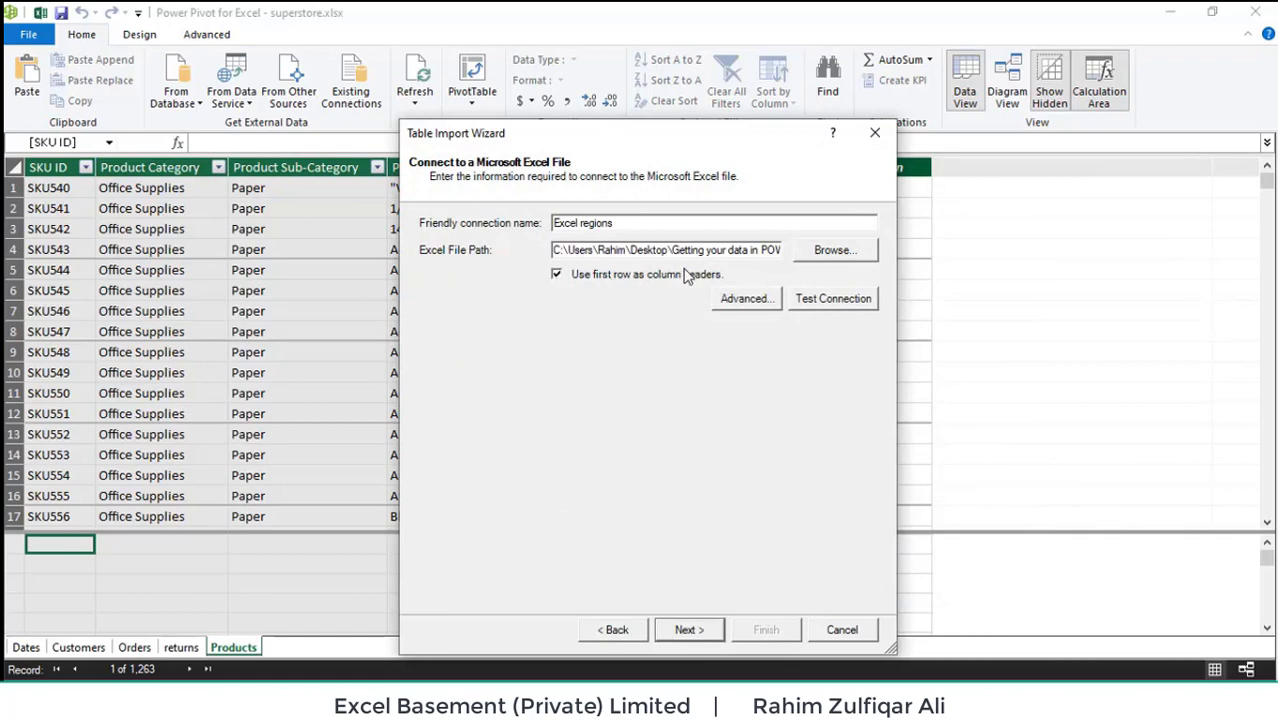
{"action": "left_click", "coordinate": [714, 628]}
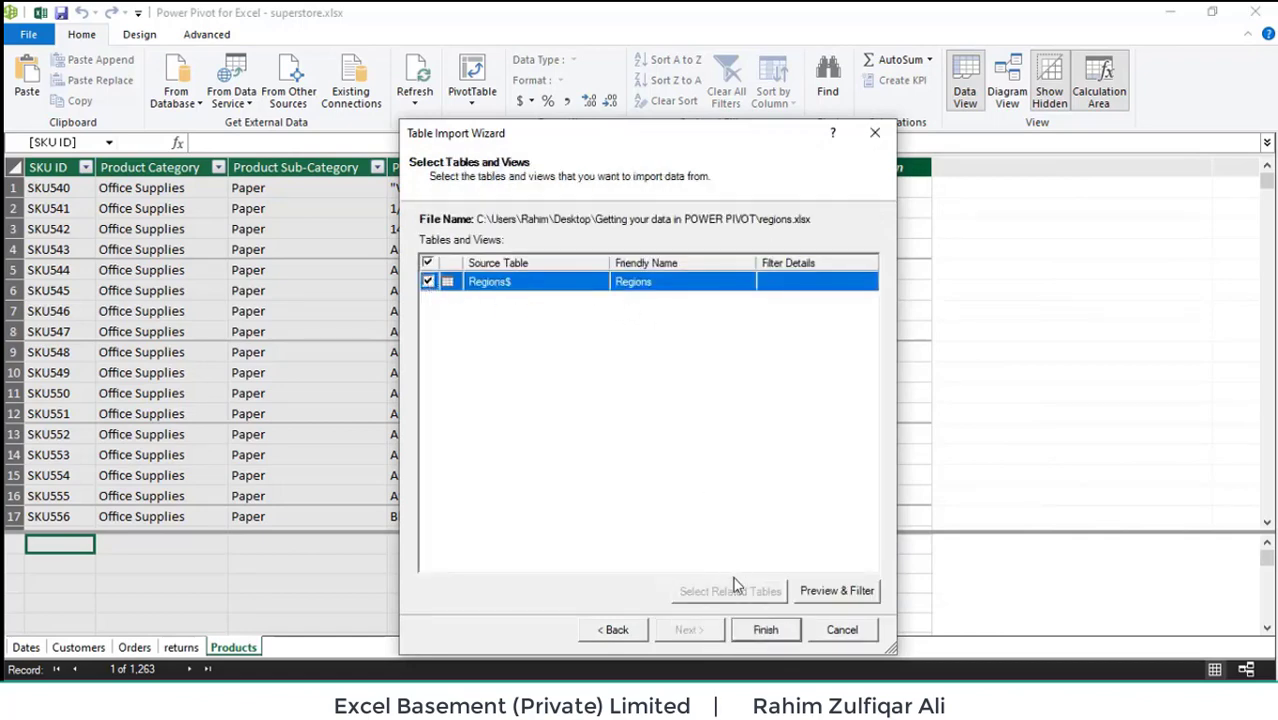
{"action": "left_click", "coordinate": [763, 630]}
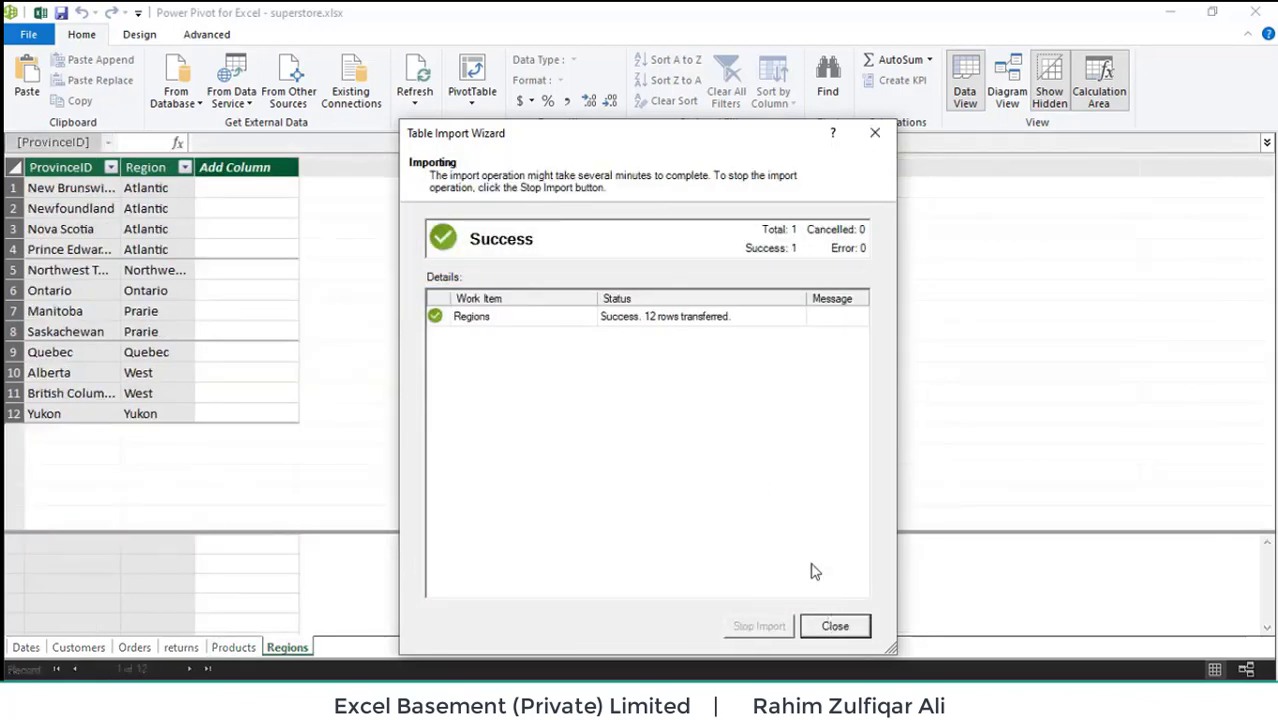
{"action": "key", "text": "Return"}
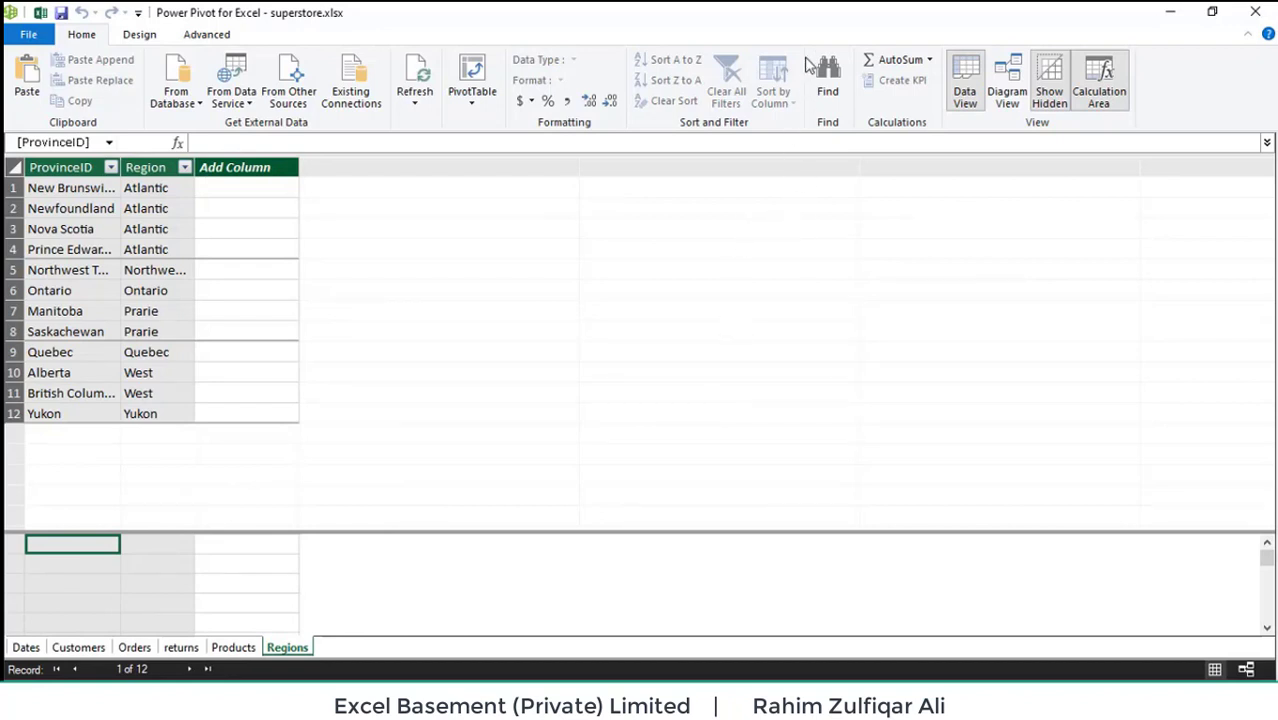
Show the data model as a diagram and group the tables closer, with returns above Orders and Regions below Dates
{"action": "left_click", "coordinate": [1008, 100]}
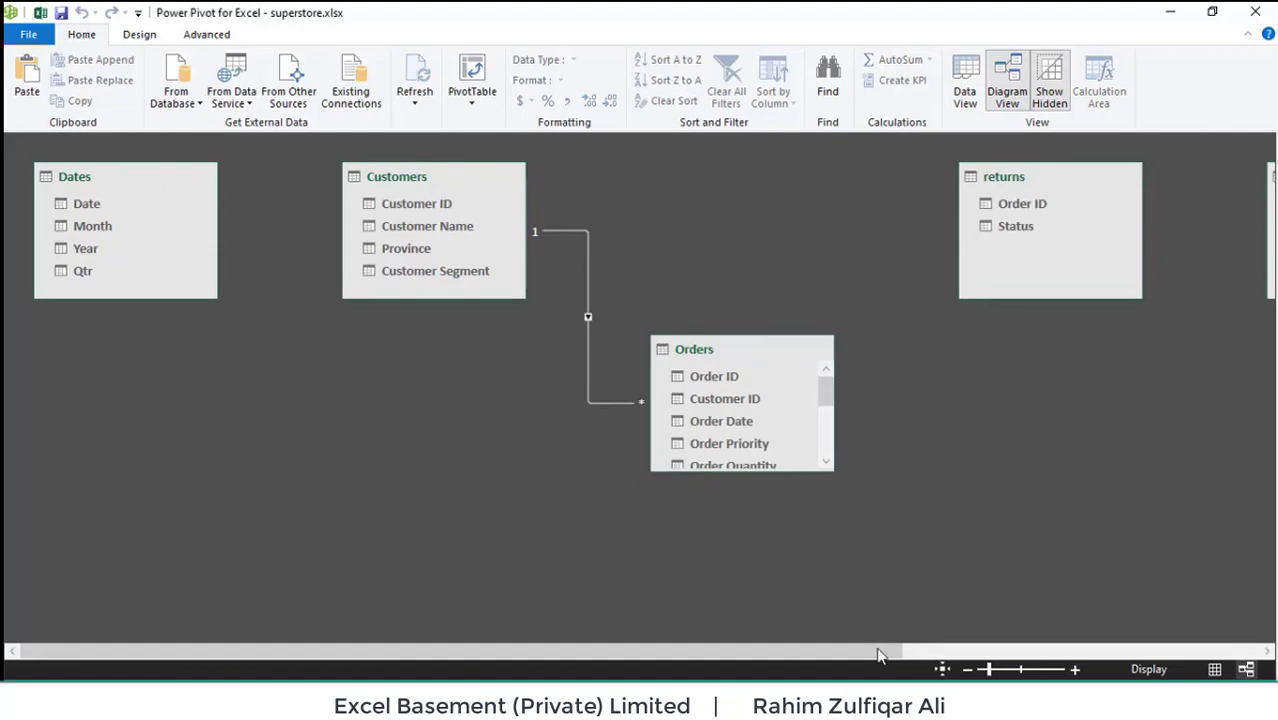
{"action": "left_click_drag", "start_coordinate": [881, 652], "coordinate": [1243, 660]}
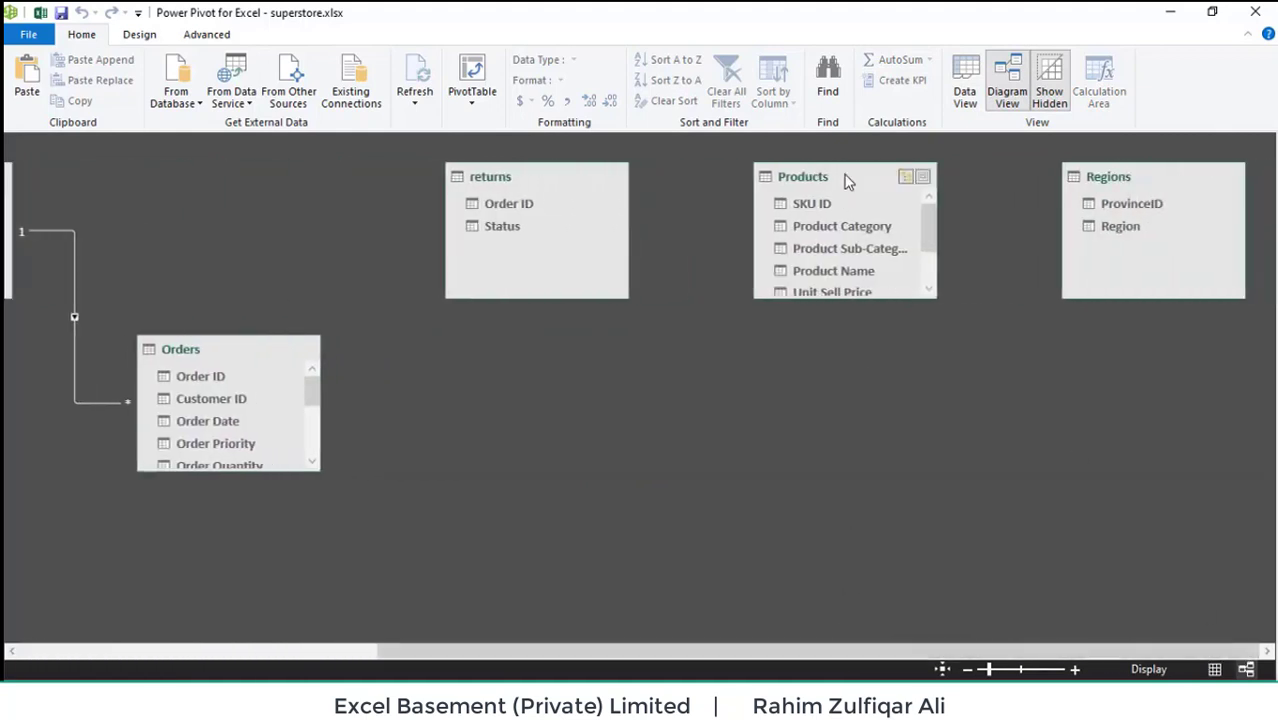
{"action": "left_click_drag", "start_coordinate": [847, 177], "coordinate": [34, 505]}
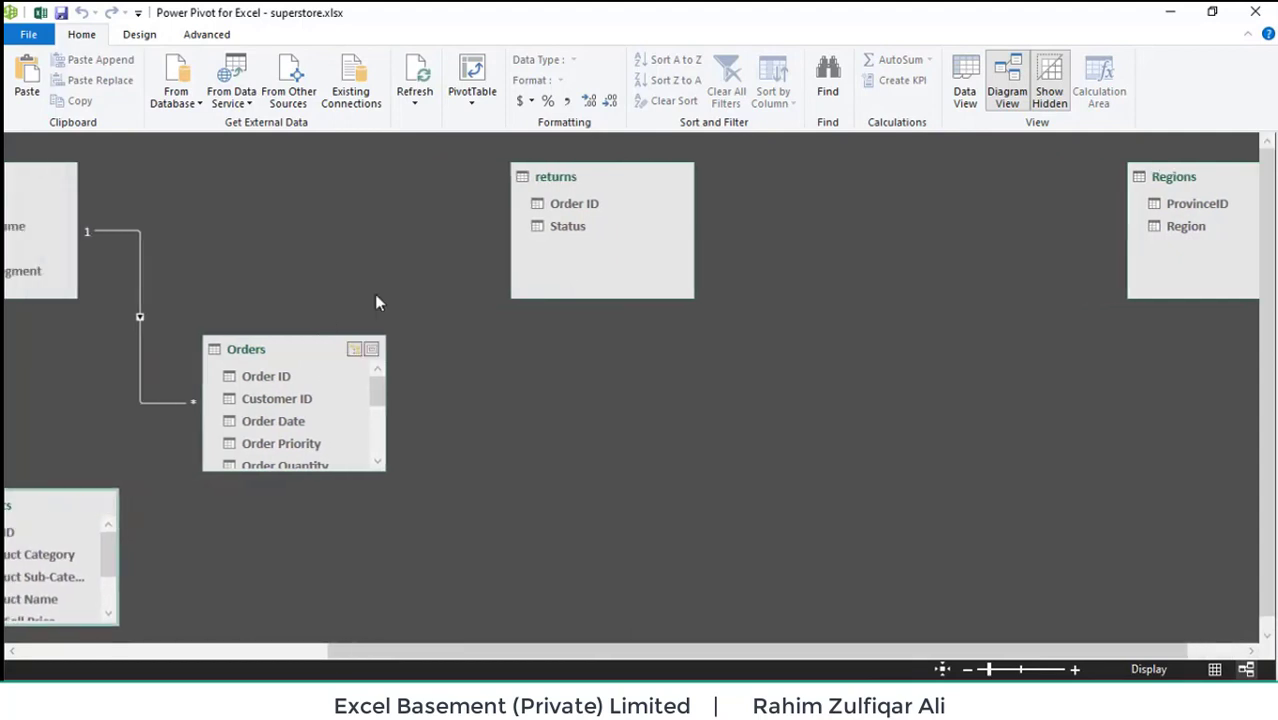
{"action": "left_click_drag", "start_coordinate": [574, 176], "coordinate": [264, 176]}
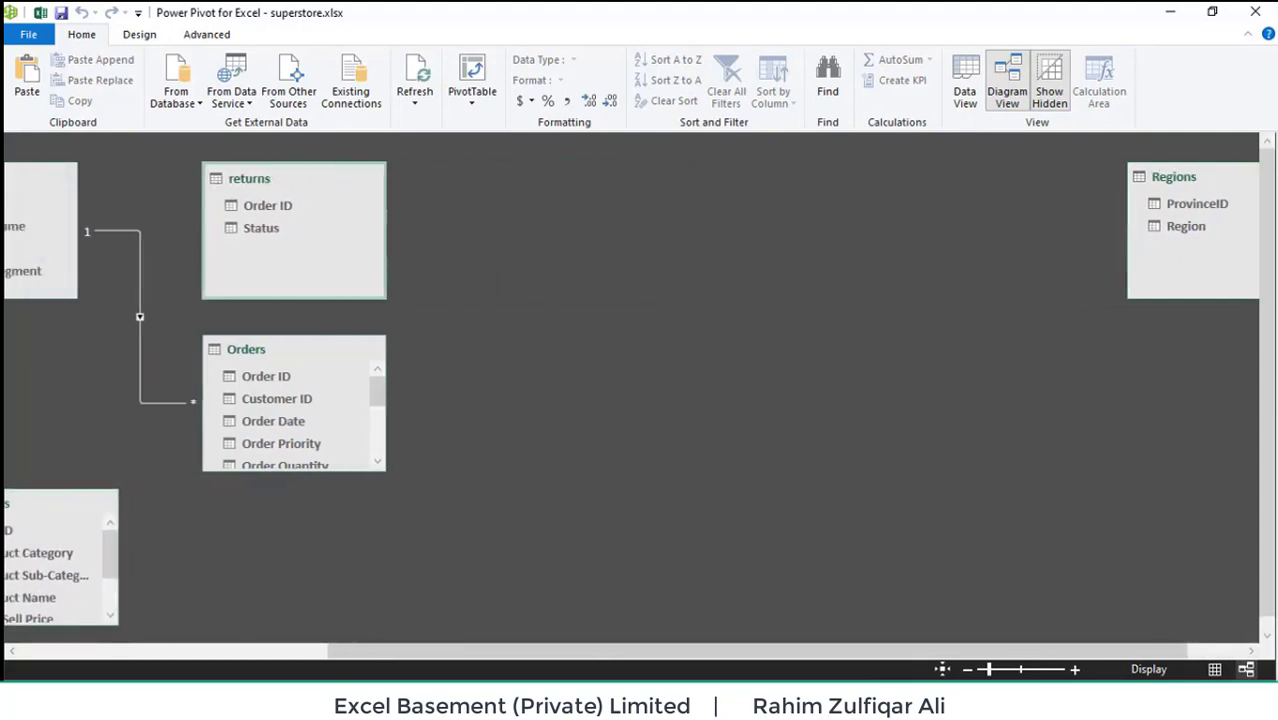
{"action": "left_click_drag", "start_coordinate": [1224, 182], "coordinate": [287, 576]}
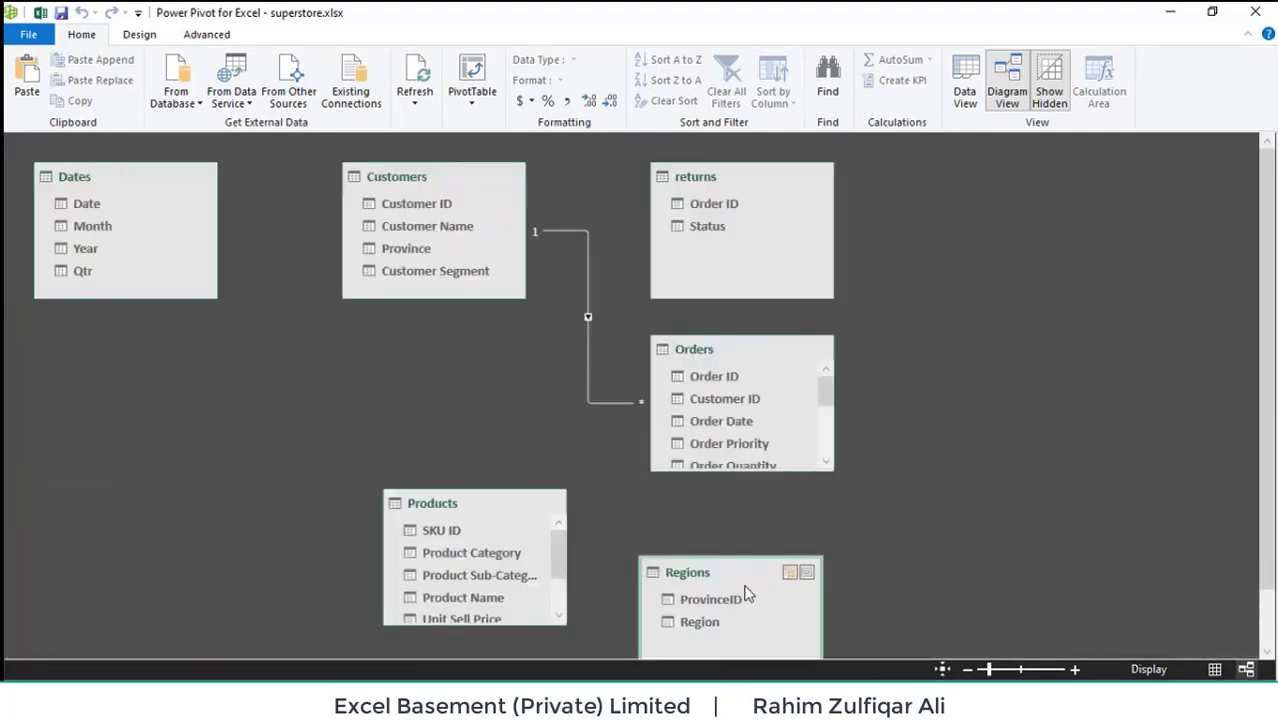
{"action": "left_click_drag", "start_coordinate": [744, 580], "coordinate": [152, 417]}
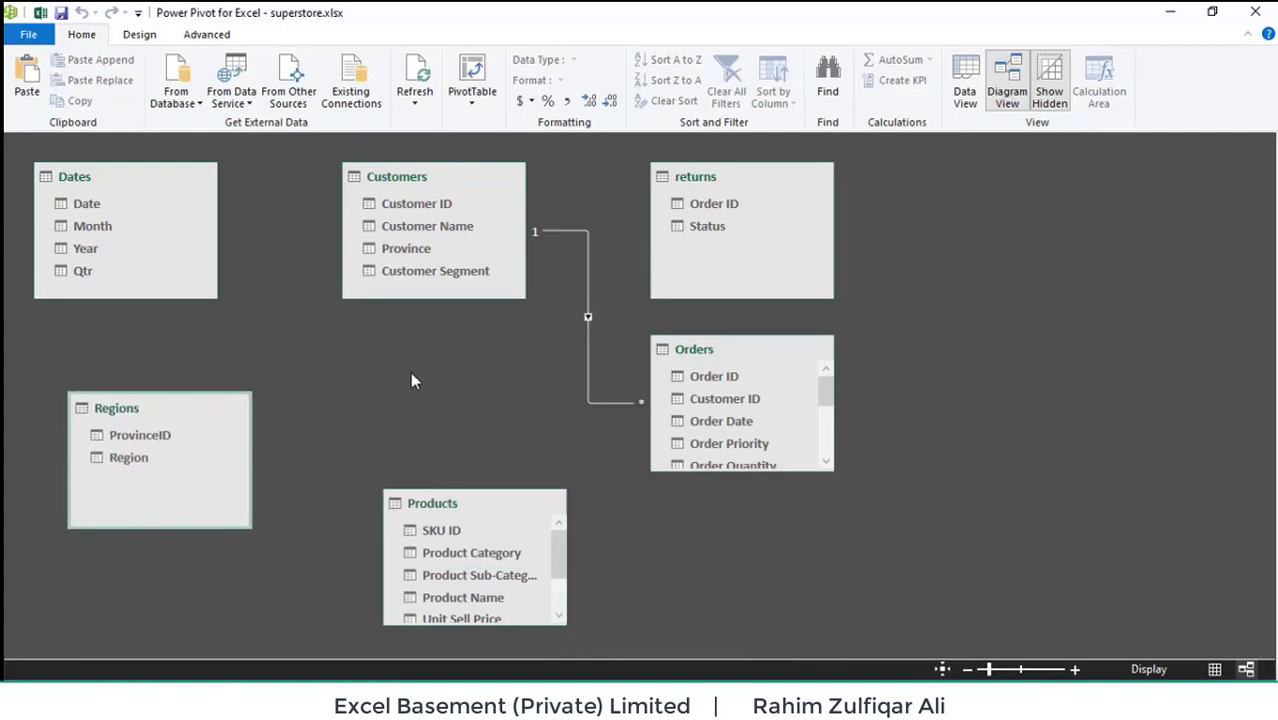
Enlarge the Customers table, move Products away and Orders beneath Customers, and lengthen Orders to show more of its fields
{"action": "left_click_drag", "start_coordinate": [436, 298], "coordinate": [452, 342]}
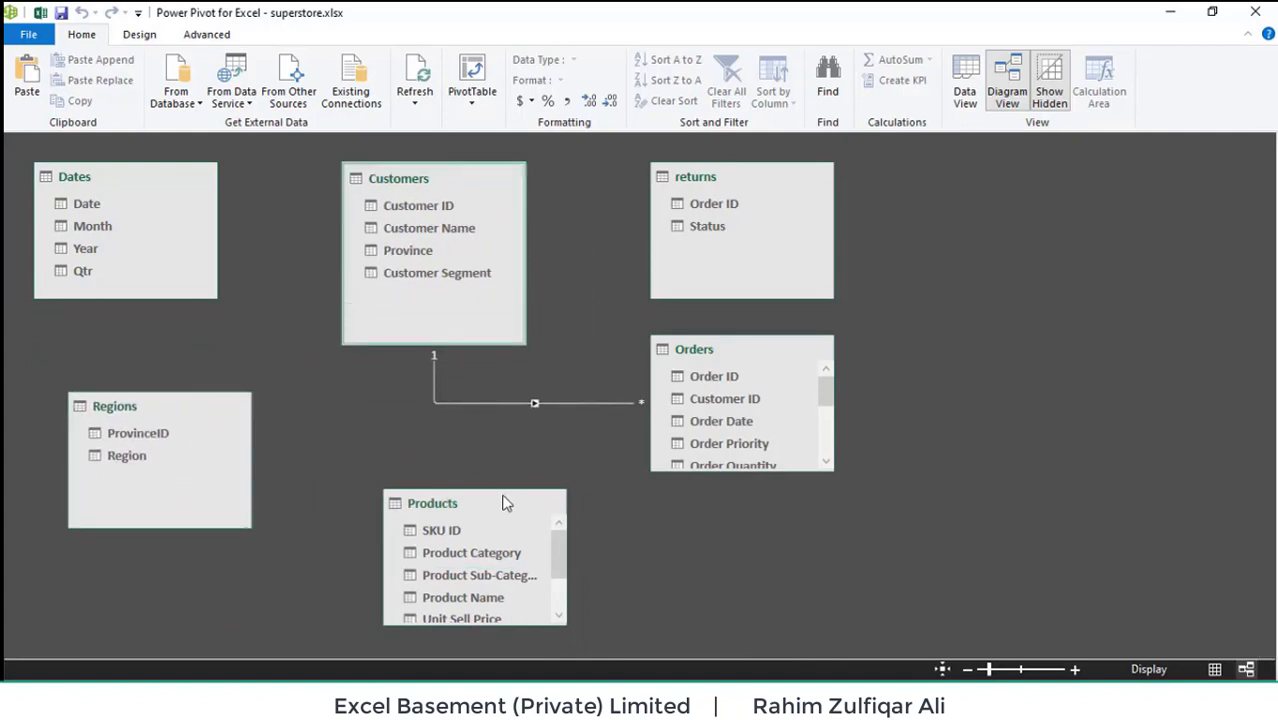
{"action": "left_click_drag", "start_coordinate": [492, 507], "coordinate": [852, 510]}
{"action": "left_click_drag", "start_coordinate": [762, 360], "coordinate": [450, 412]}
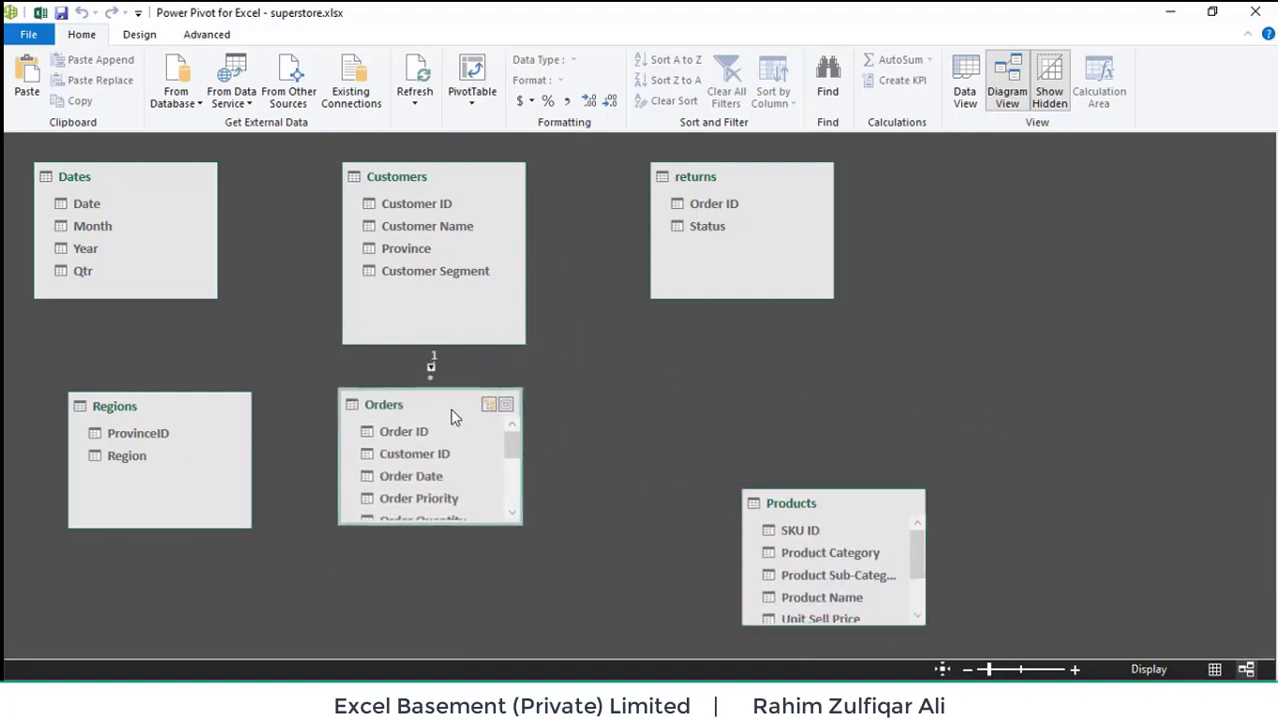
{"action": "left_click_drag", "start_coordinate": [453, 536], "coordinate": [470, 628]}
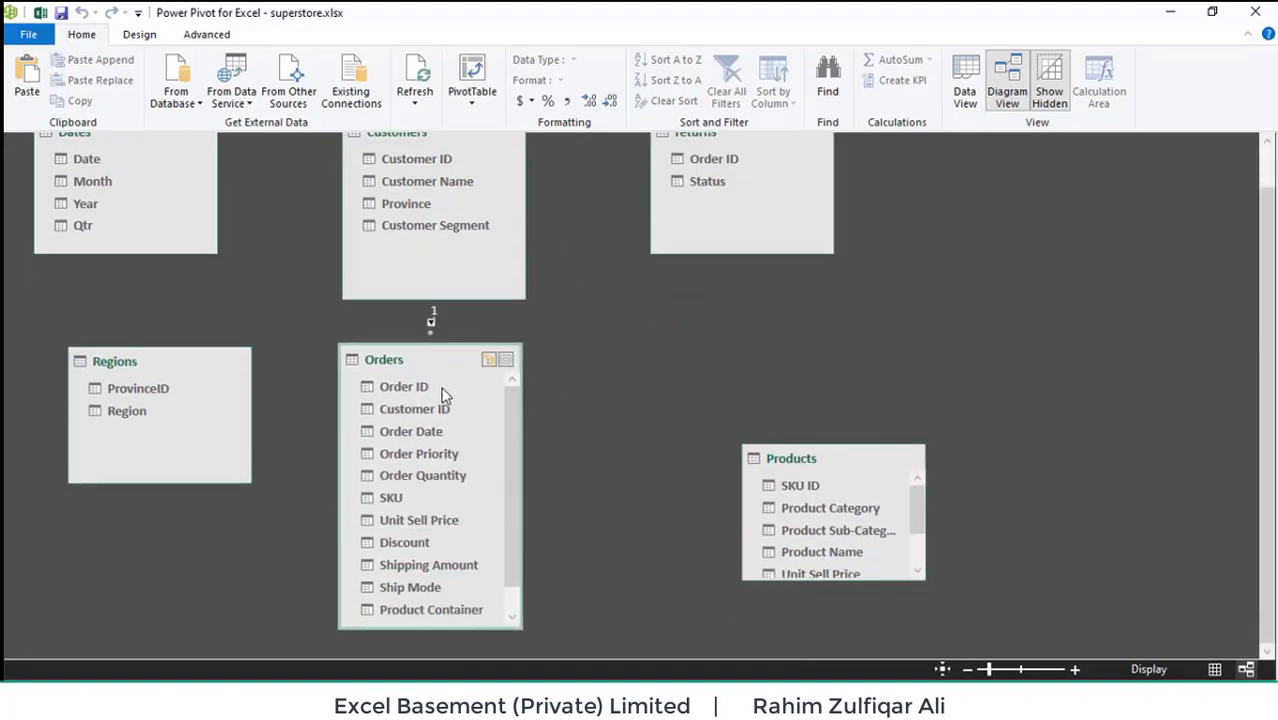
Swap the two related tables, placing Orders between Dates and returns with Customers below it, and select each in turn
{"action": "left_click_drag", "start_coordinate": [467, 359], "coordinate": [613, 331]}
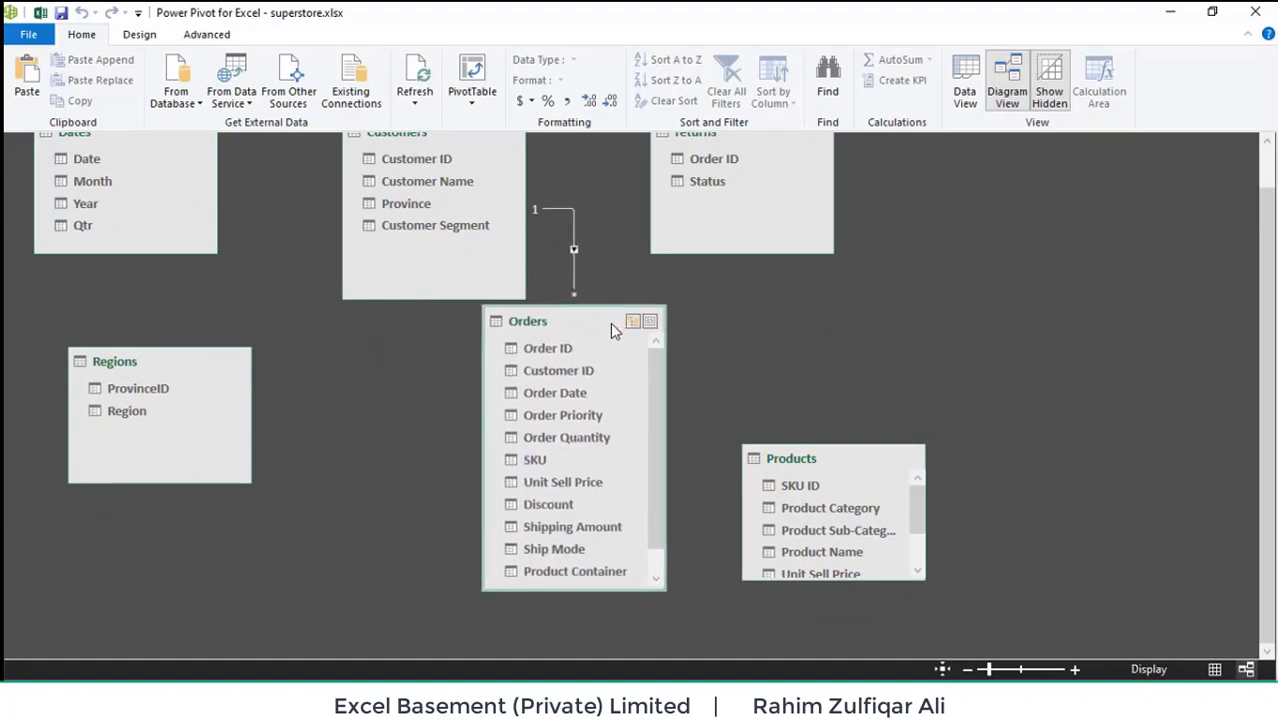
{"action": "left_click_drag", "start_coordinate": [410, 192], "coordinate": [380, 461]}
{"action": "left_click_drag", "start_coordinate": [520, 358], "coordinate": [410, 176]}
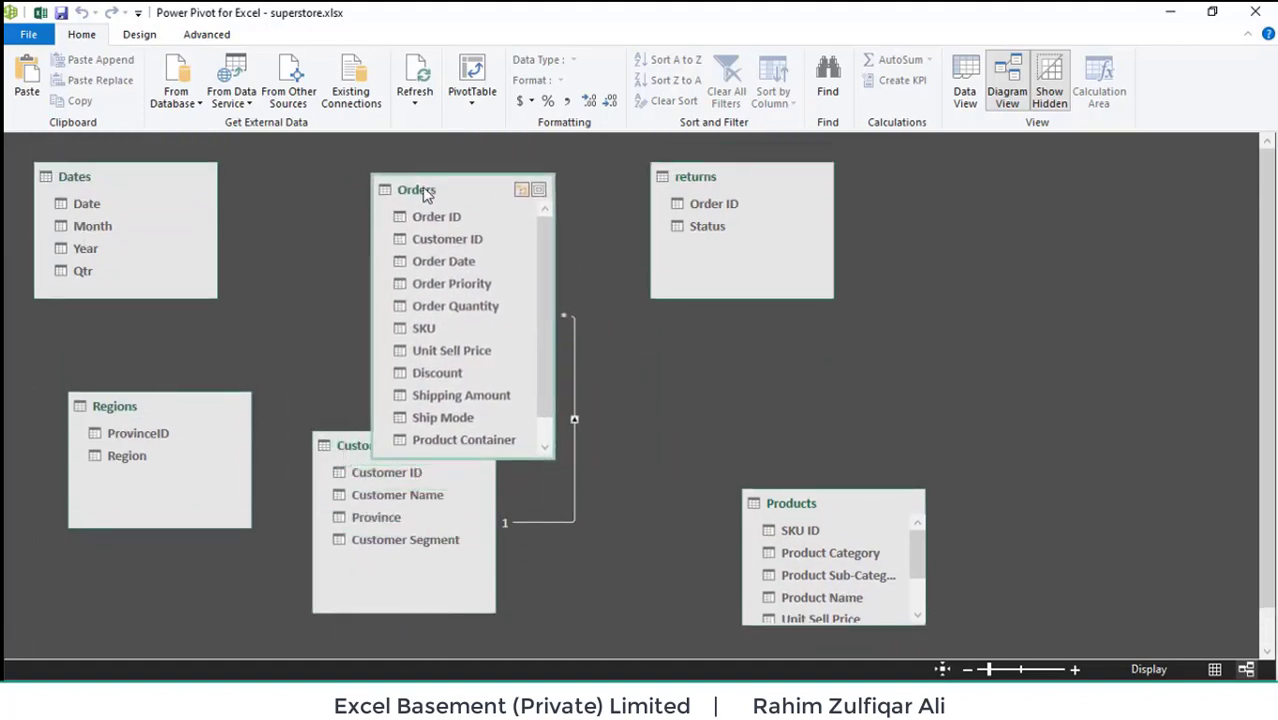
{"action": "left_click_drag", "start_coordinate": [350, 433], "coordinate": [575, 531]}
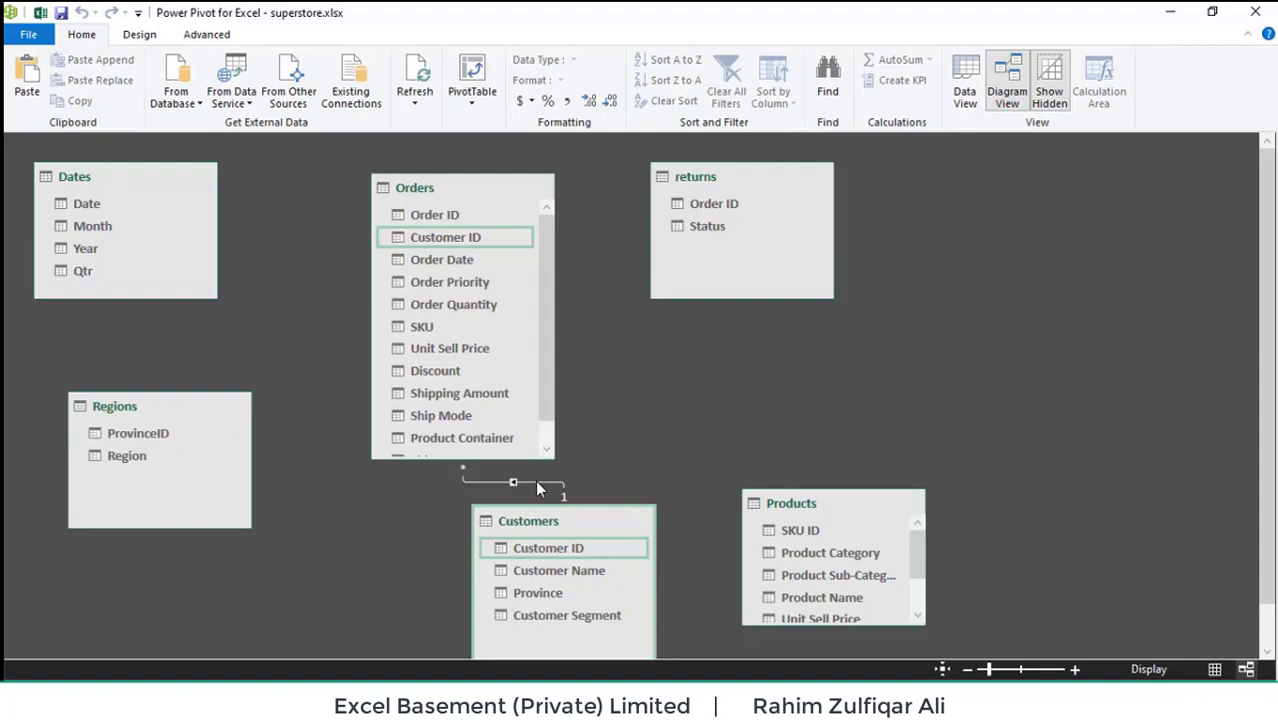
{"action": "left_click", "coordinate": [433, 202]}
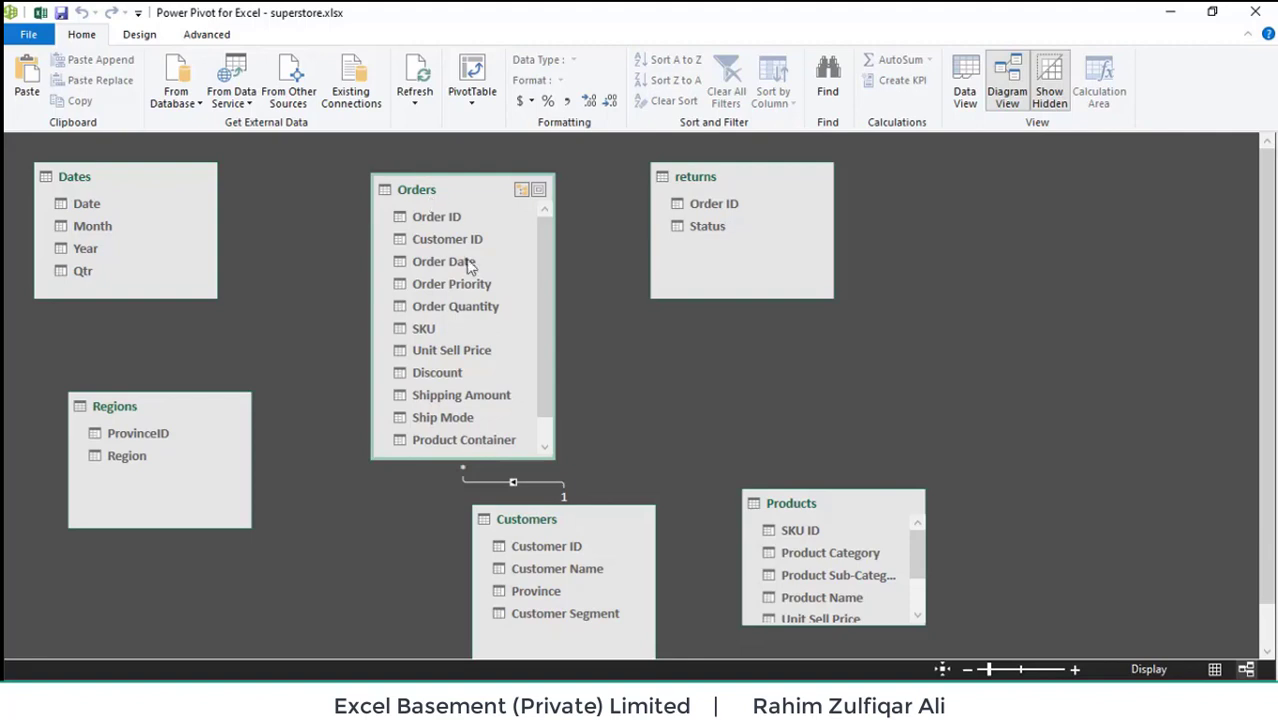
{"action": "left_click", "coordinate": [541, 525]}
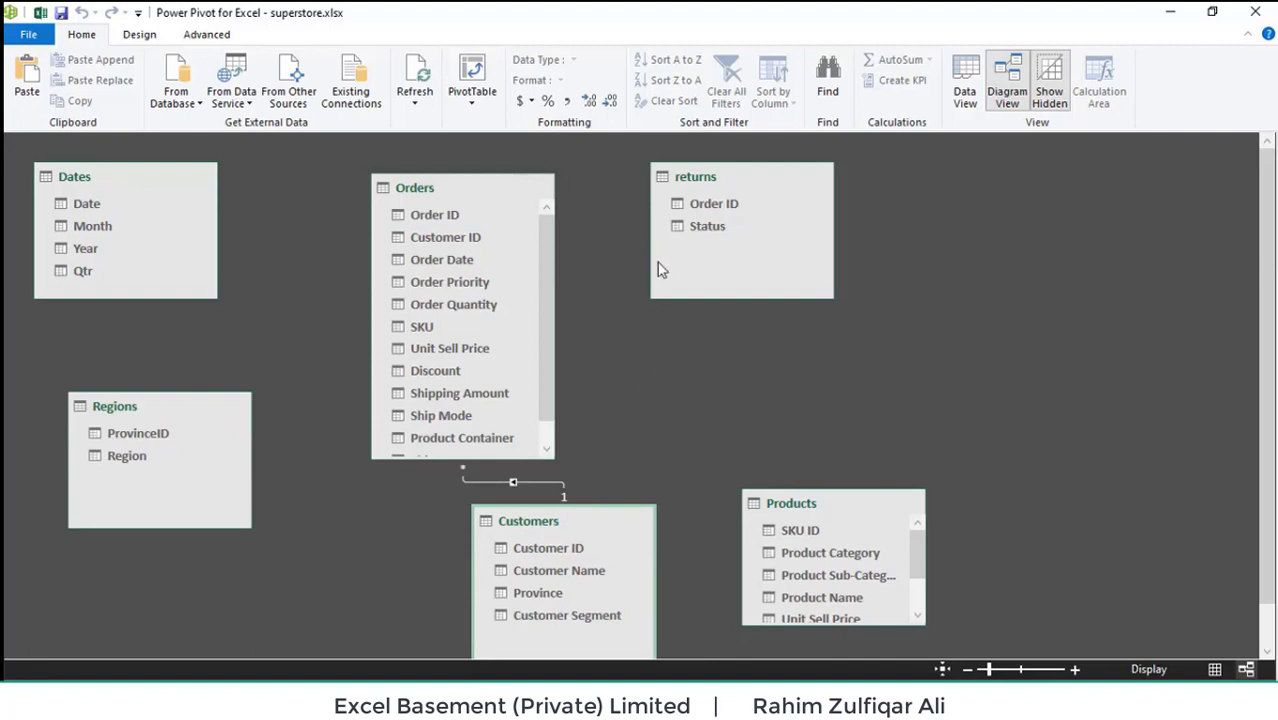
Move the returns table slightly away from Orders and relate its Order ID to Order ID in Orders
{"action": "left_click_drag", "start_coordinate": [715, 180], "coordinate": [746, 211]}
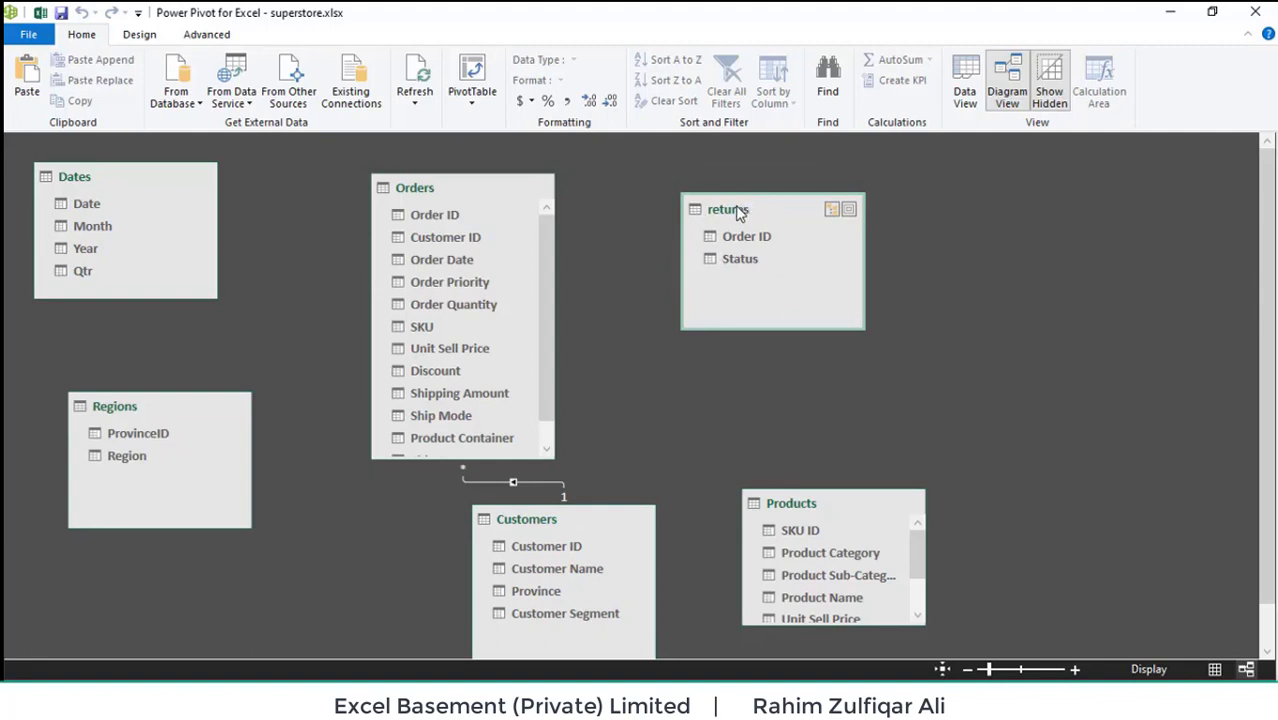
{"action": "left_click", "coordinate": [455, 197]}
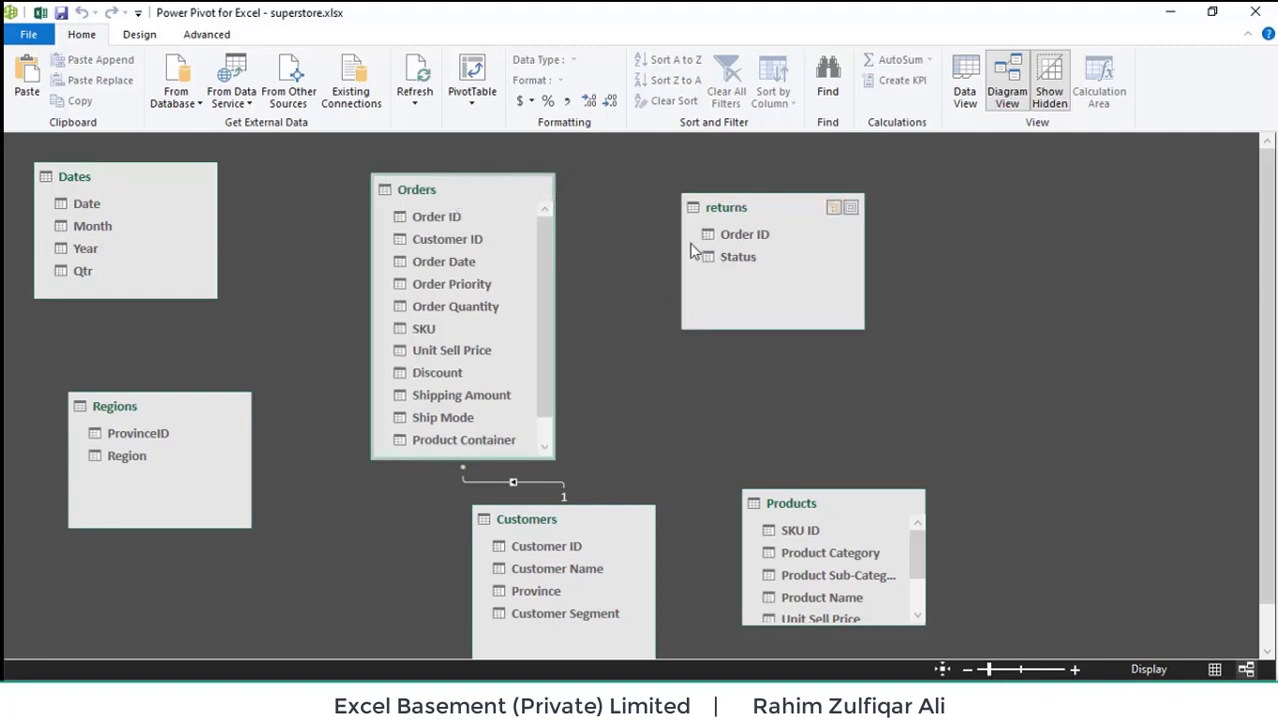
{"action": "left_click", "coordinate": [737, 239]}
{"action": "left_click", "coordinate": [455, 220]}
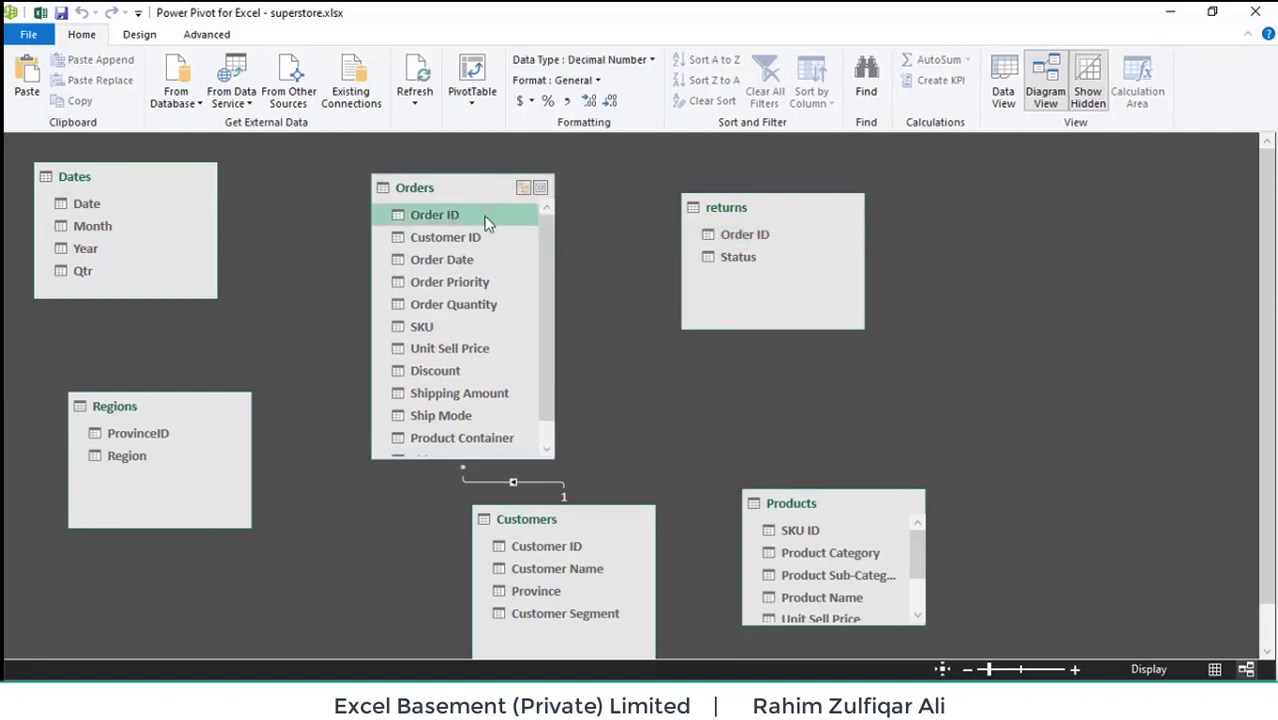
{"action": "left_click", "coordinate": [746, 238]}
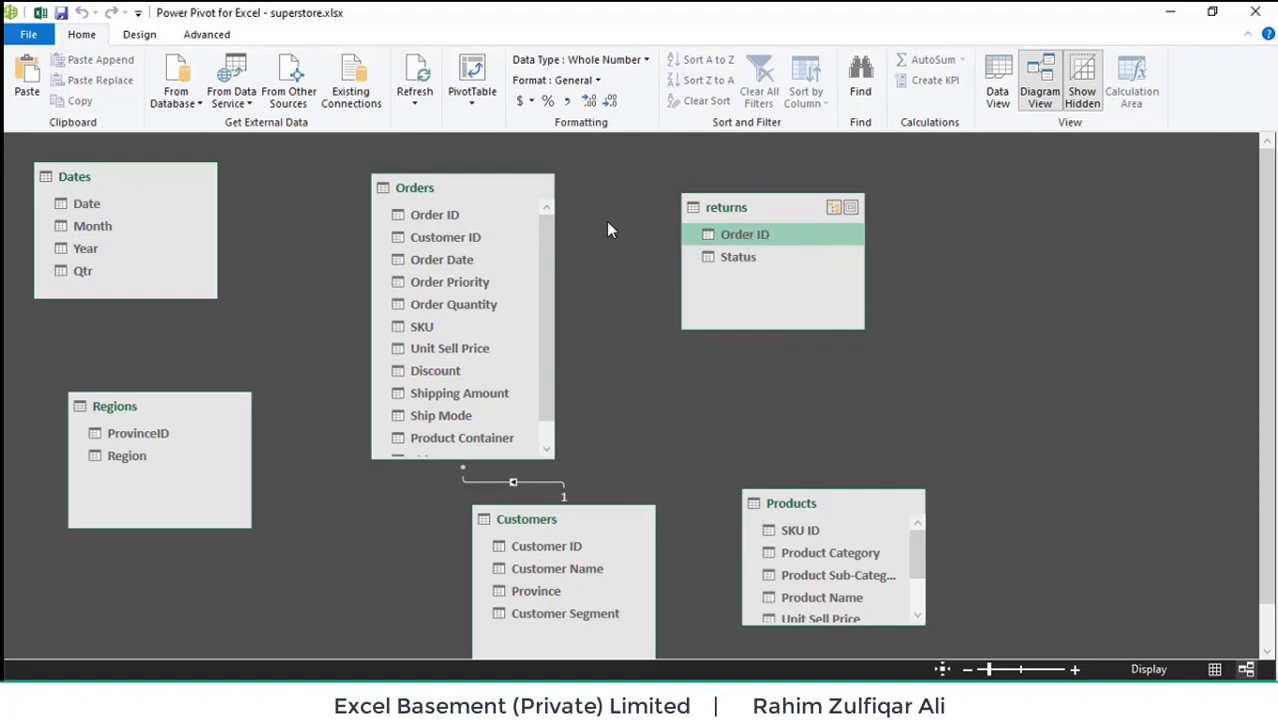
{"action": "left_click", "coordinate": [461, 190]}
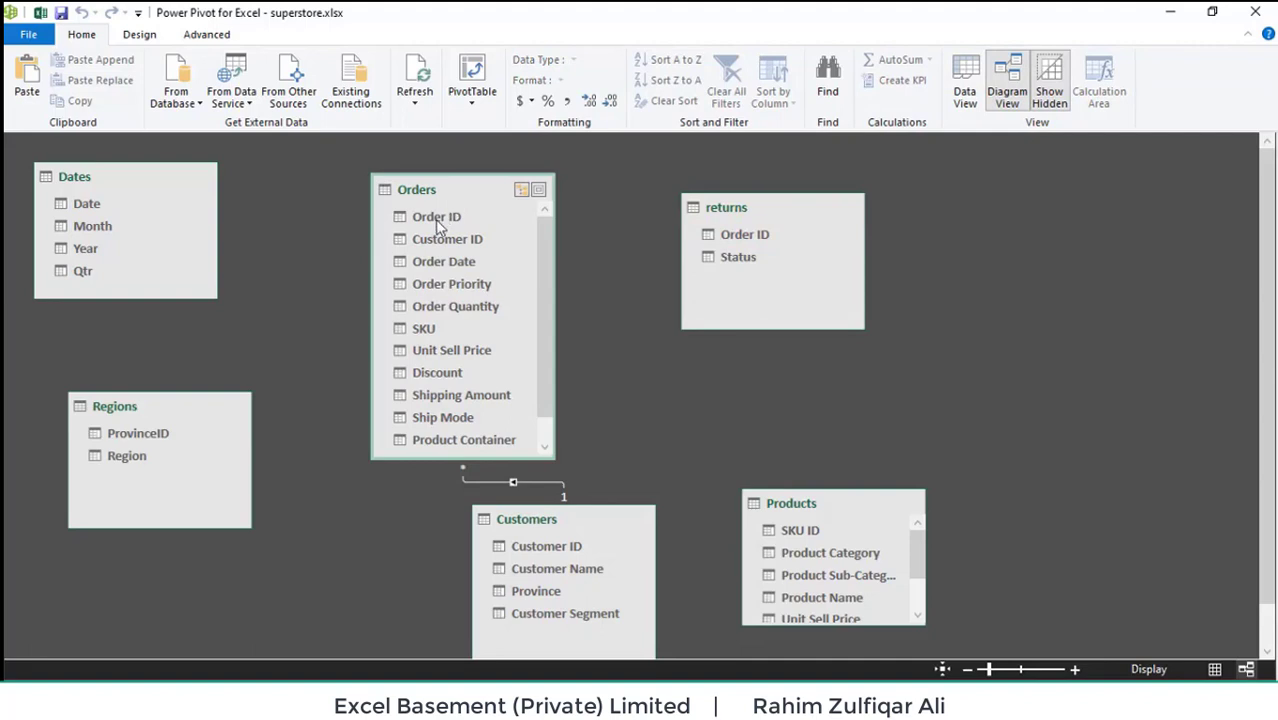
{"action": "left_click", "coordinate": [435, 216]}
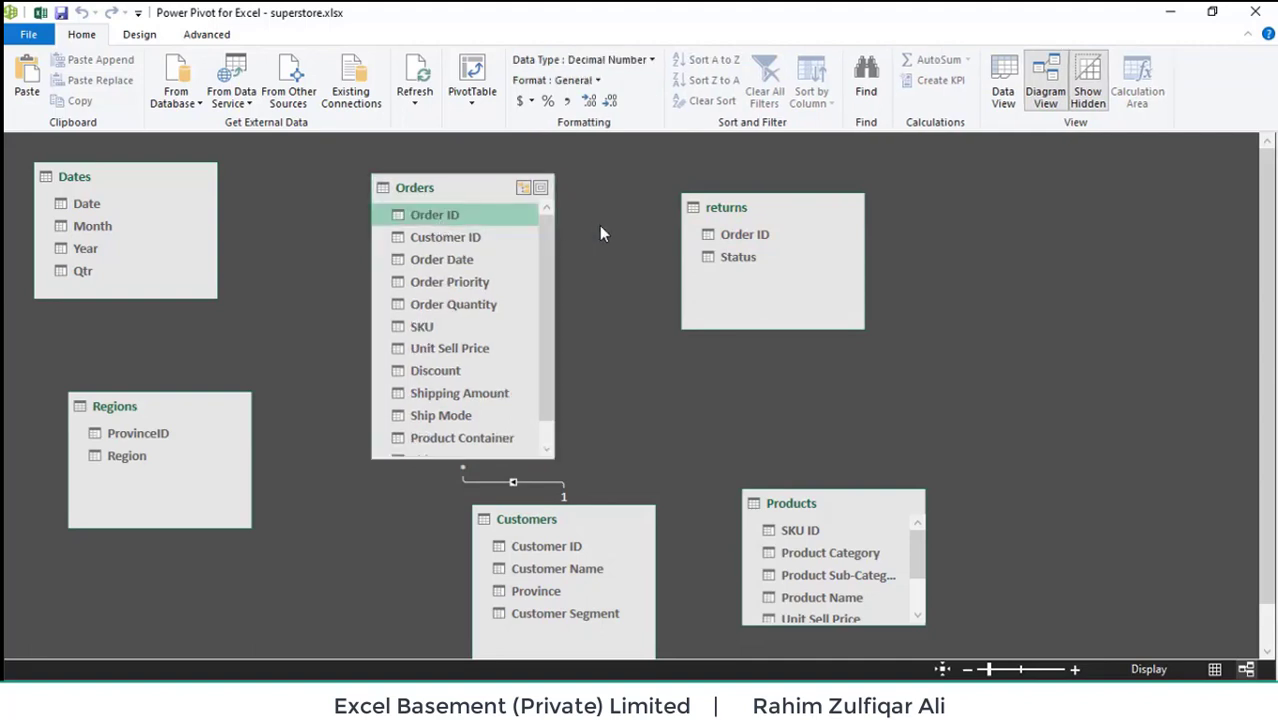
{"action": "left_click", "coordinate": [743, 235]}
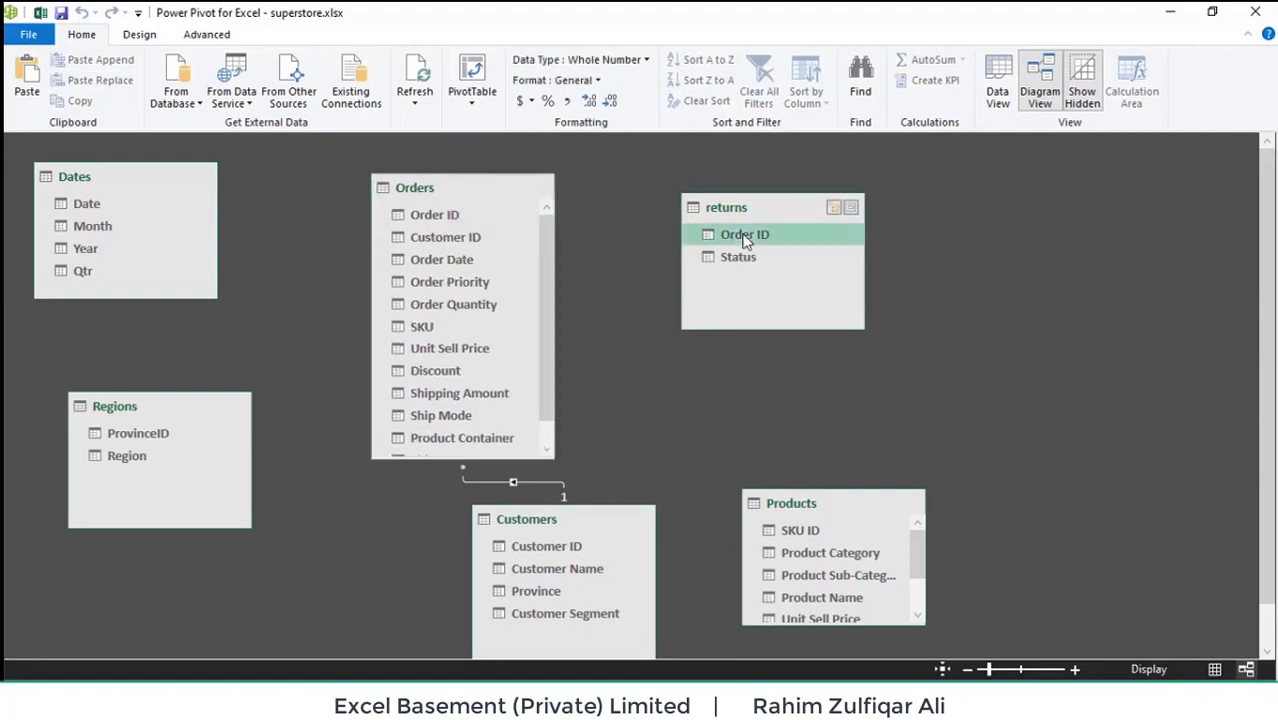
{"action": "mouse_move", "coordinate": [745, 240]}
{"action": "left_mouse_down"}
{"action": "mouse_move", "coordinate": [508, 215]}
{"action": "mouse_move", "coordinate": [420, 222]}
{"action": "left_mouse_up"}
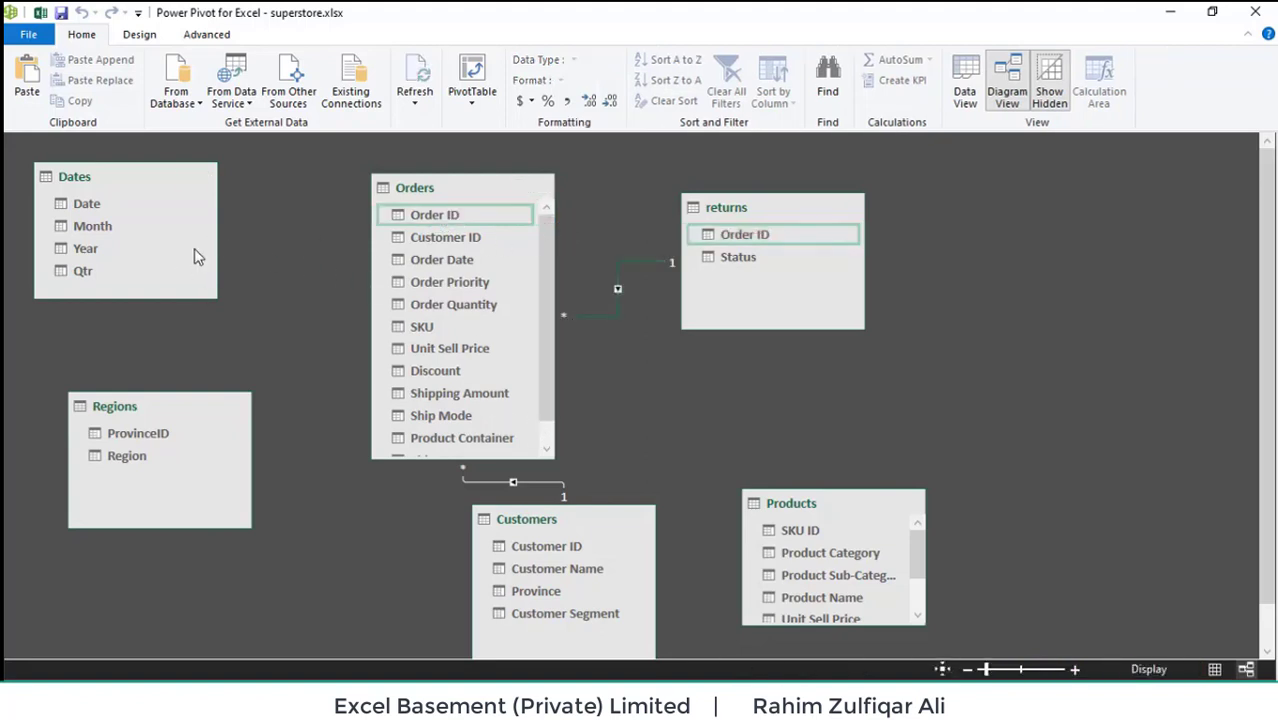
Relate Date in Dates to Order Date in Orders, and ProvinceID in Regions to Province in Customers
{"action": "left_click_drag", "start_coordinate": [92, 204], "coordinate": [445, 264]}
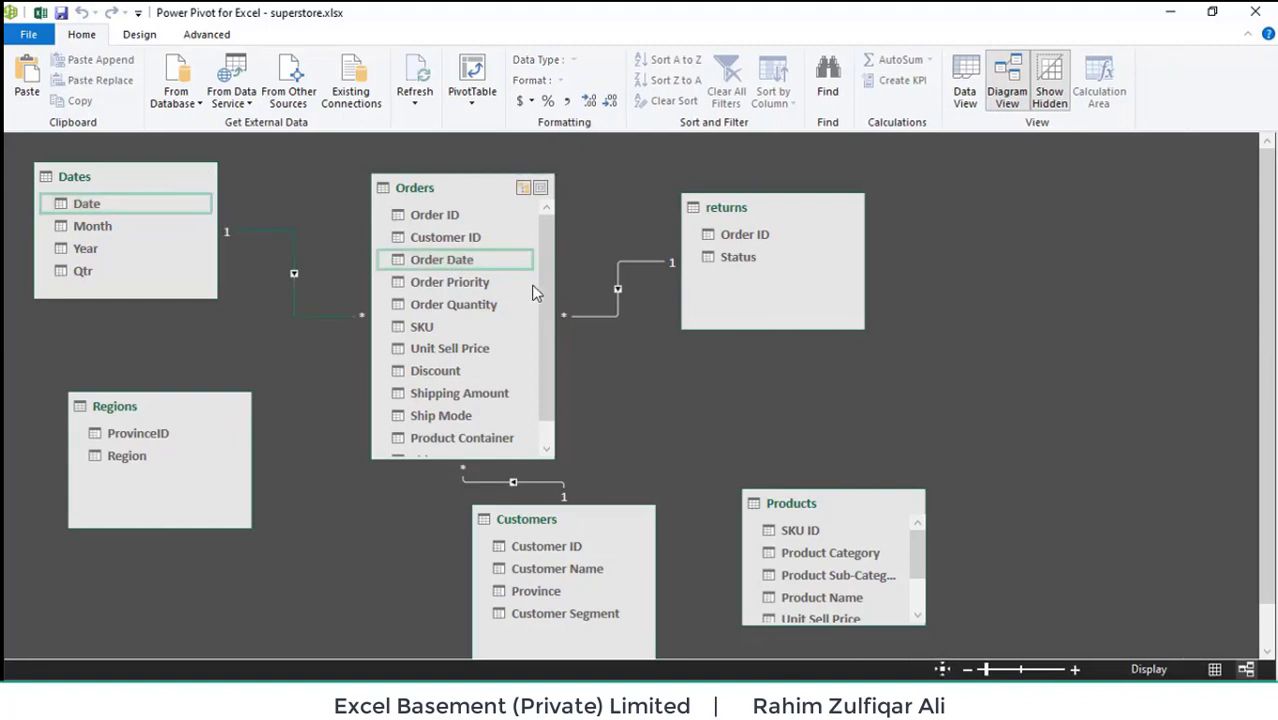
{"action": "left_click", "coordinate": [153, 436]}
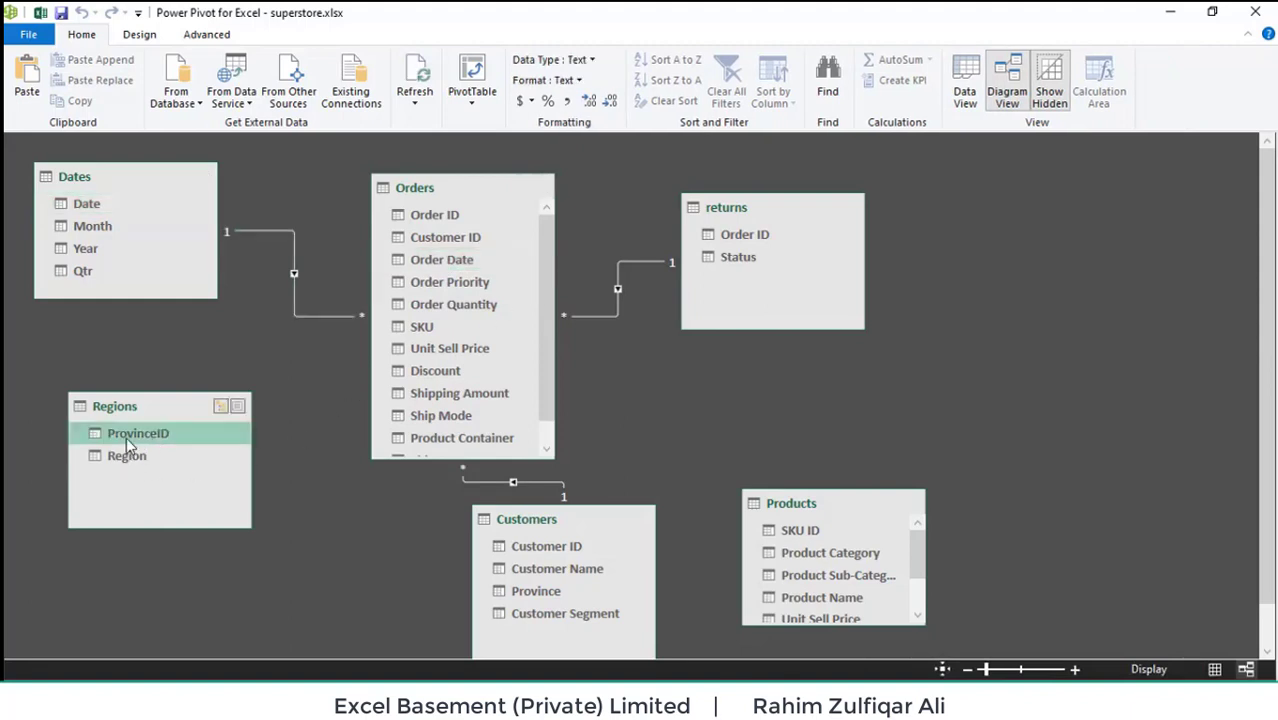
{"action": "left_click_drag", "start_coordinate": [125, 437], "coordinate": [537, 602]}
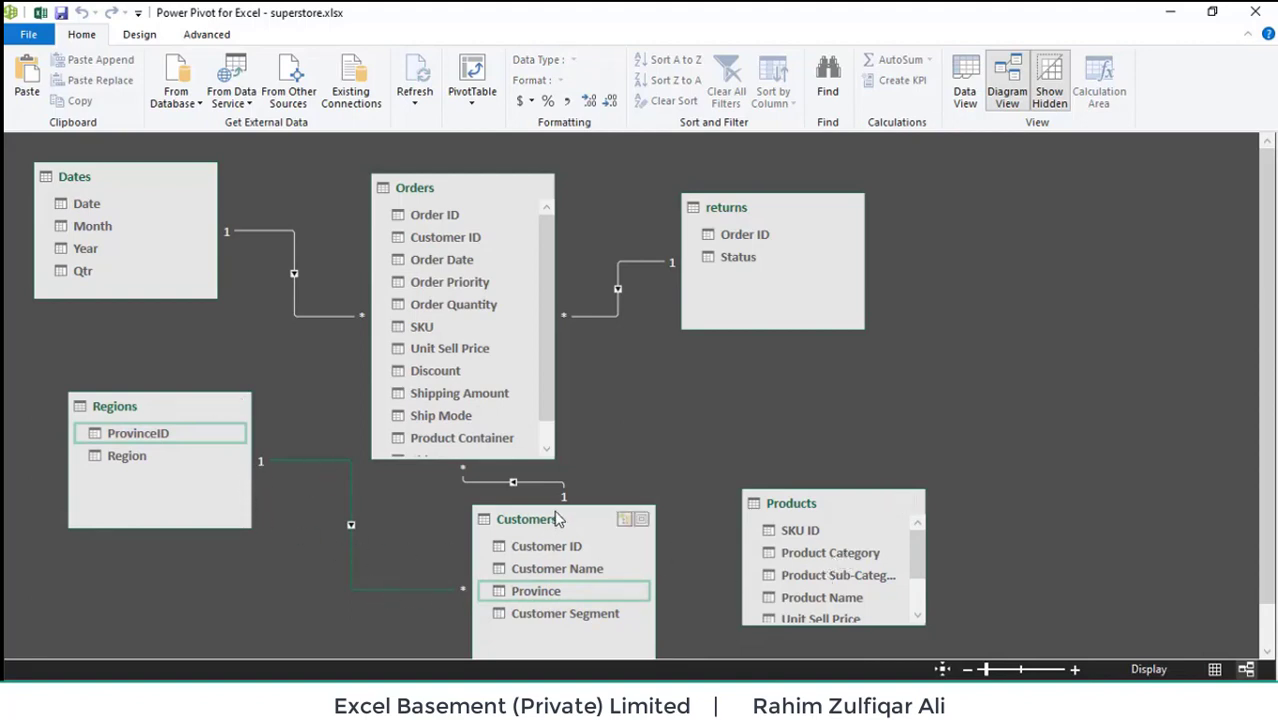
Position the Products table below returns and relate its SKU ID to SKU in Orders
{"action": "left_click_drag", "start_coordinate": [782, 511], "coordinate": [800, 430]}
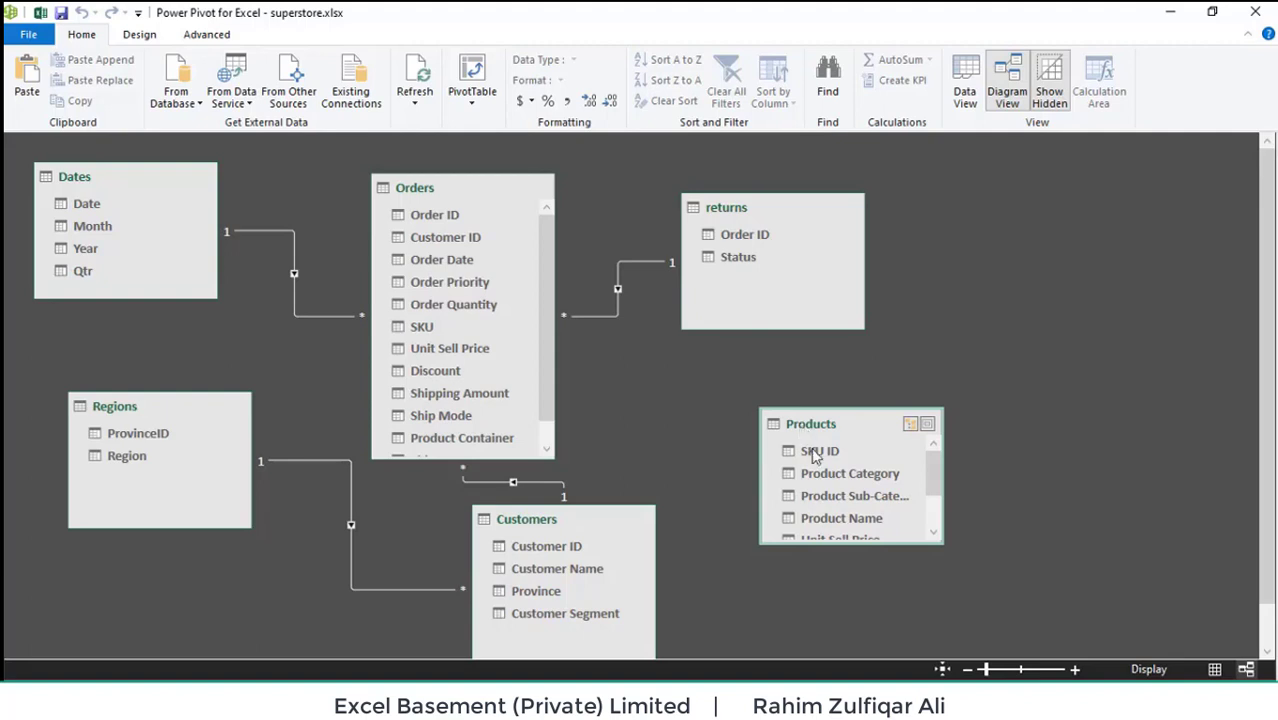
{"action": "left_click_drag", "start_coordinate": [815, 455], "coordinate": [416, 336]}
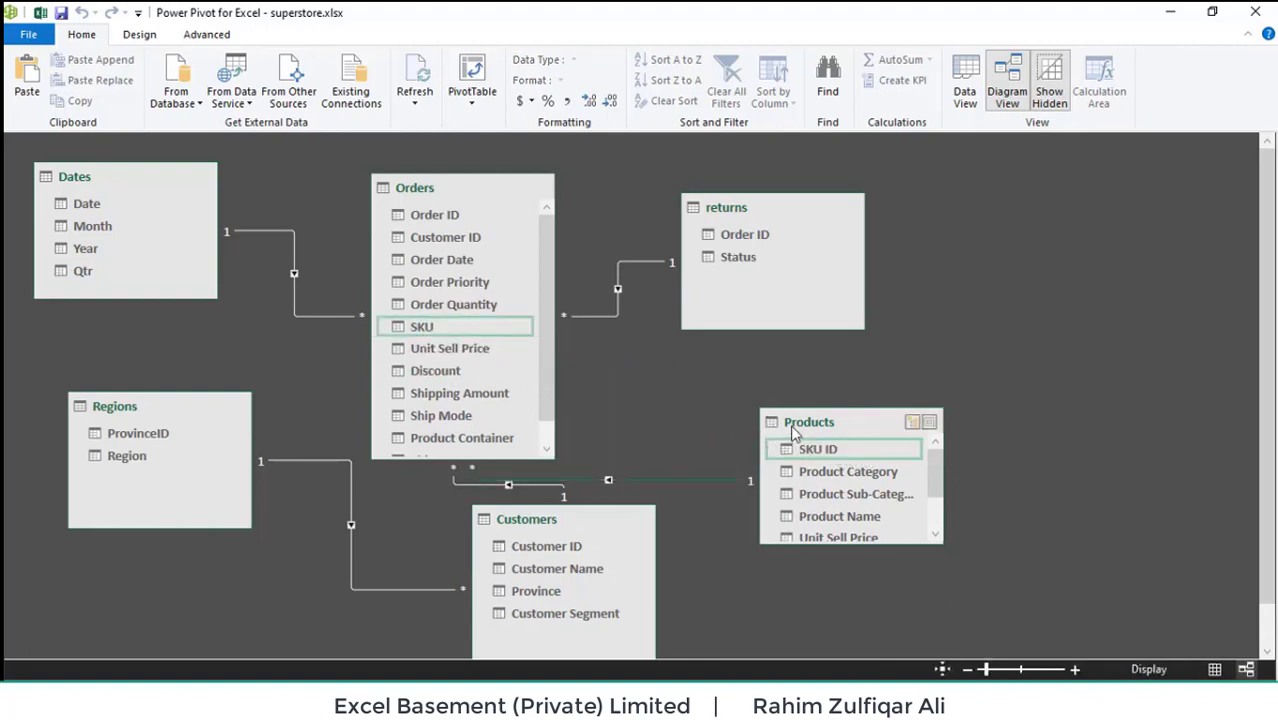
{"action": "left_click_drag", "start_coordinate": [801, 424], "coordinate": [876, 398]}
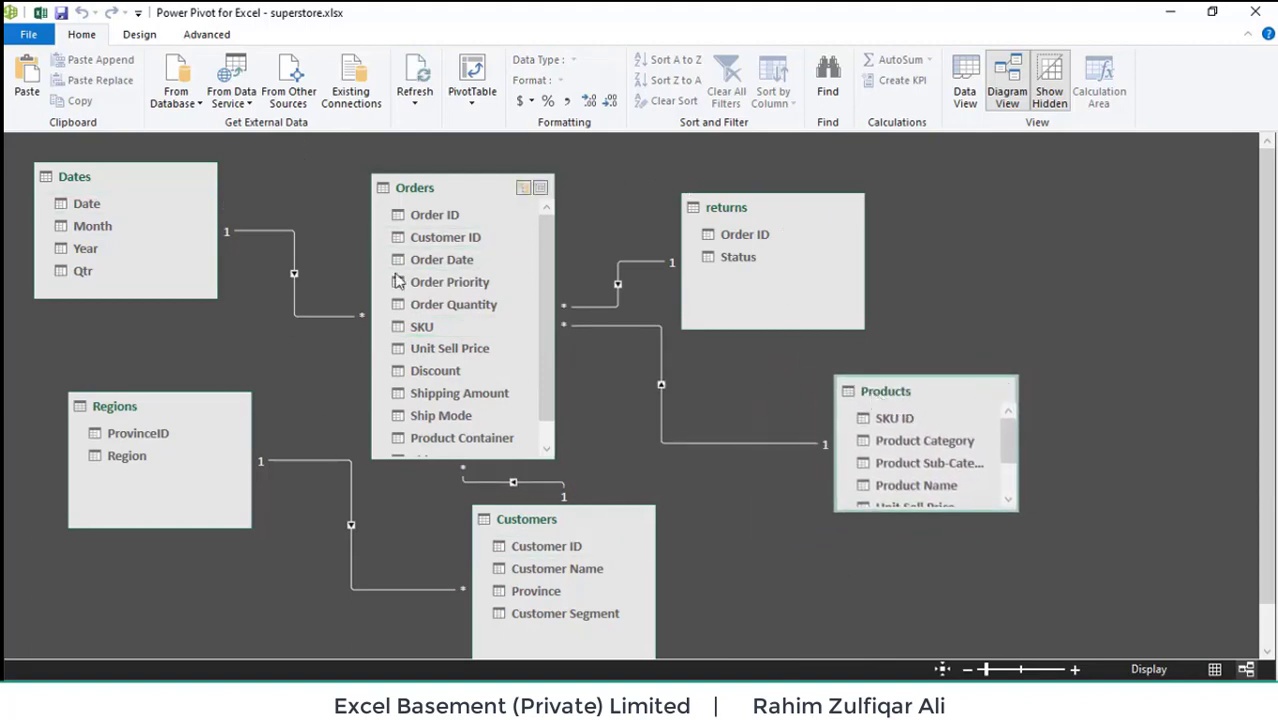
Rearrange the diagram so Customers sits above Orders and Products sits beside Orders, beneath returns
{"action": "left_click_drag", "start_coordinate": [450, 192], "coordinate": [473, 280]}
{"action": "left_click_drag", "start_coordinate": [597, 515], "coordinate": [458, 155]}
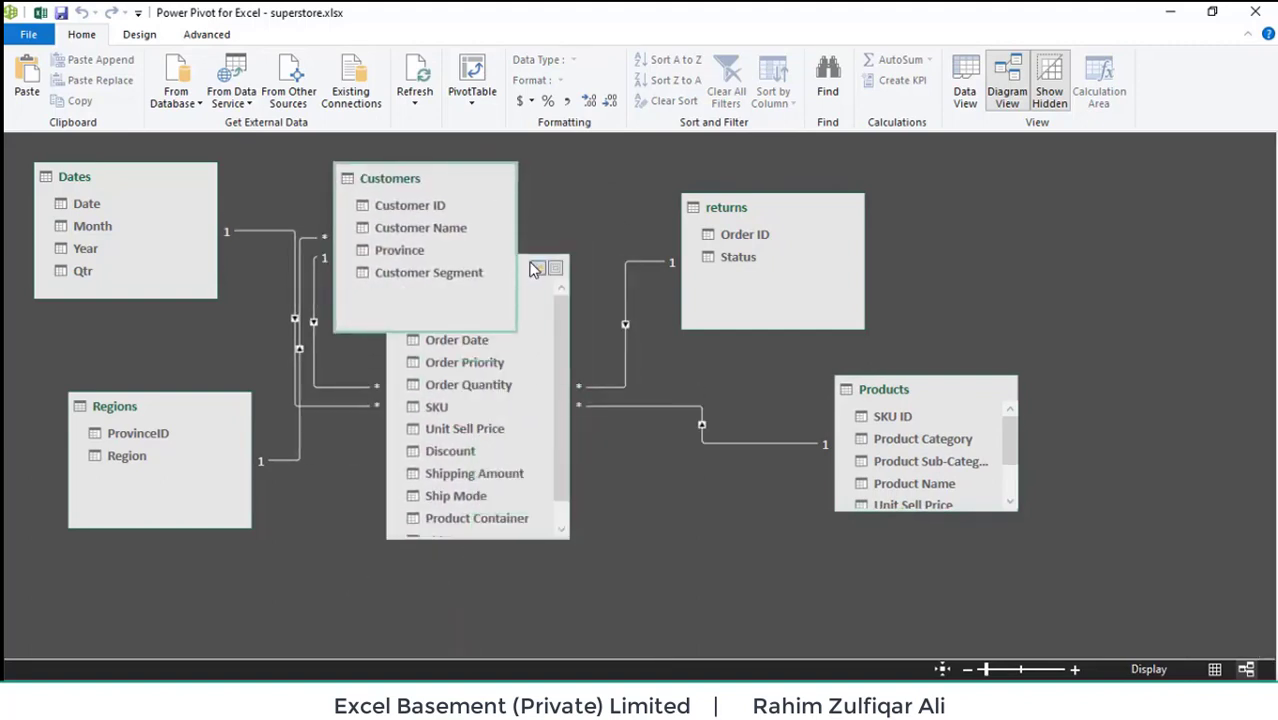
{"action": "left_click_drag", "start_coordinate": [528, 272], "coordinate": [533, 374]}
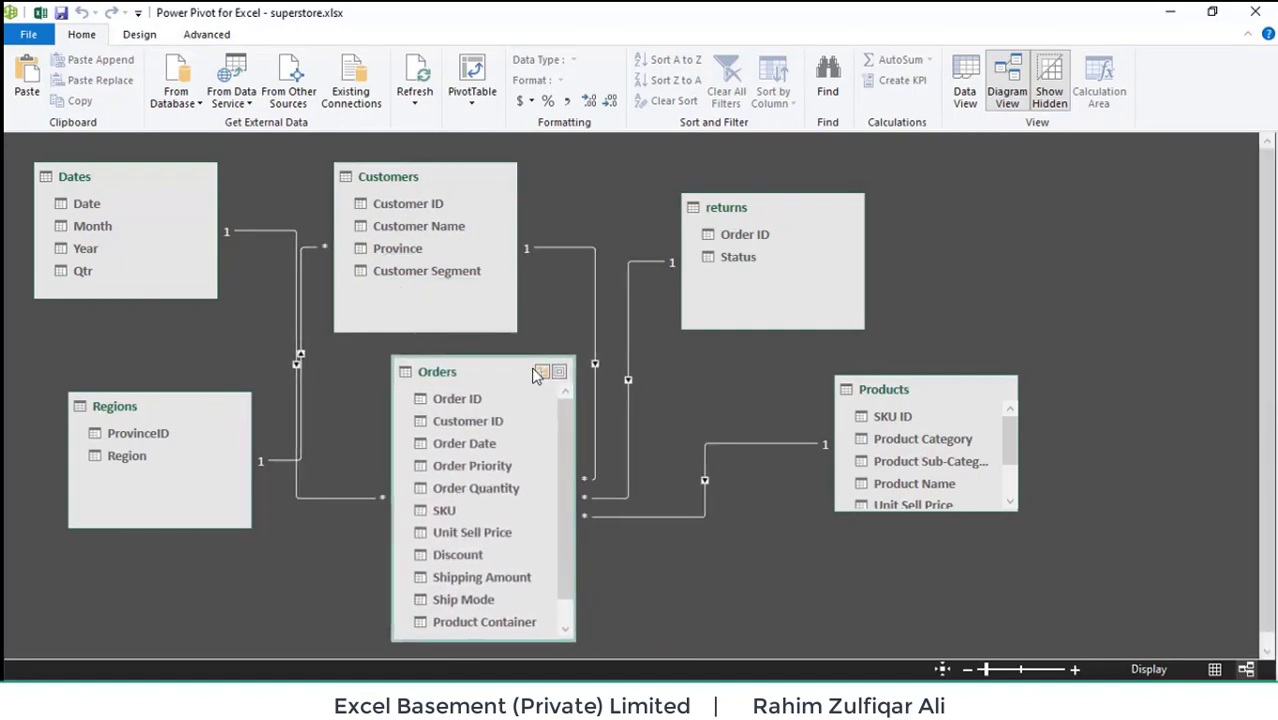
{"action": "left_click_drag", "start_coordinate": [863, 390], "coordinate": [711, 502]}
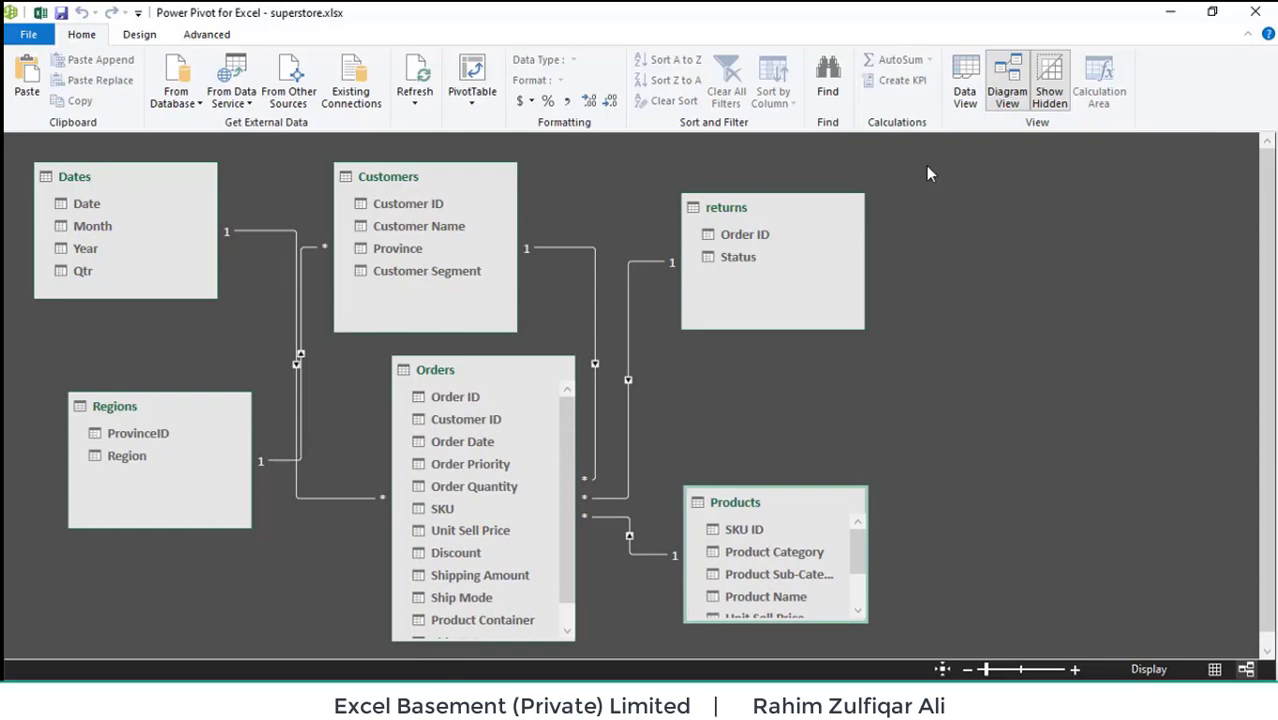
Show the tables' data instead of the diagram, look over Customers, and return to the Orders table
{"action": "left_click", "coordinate": [964, 80]}
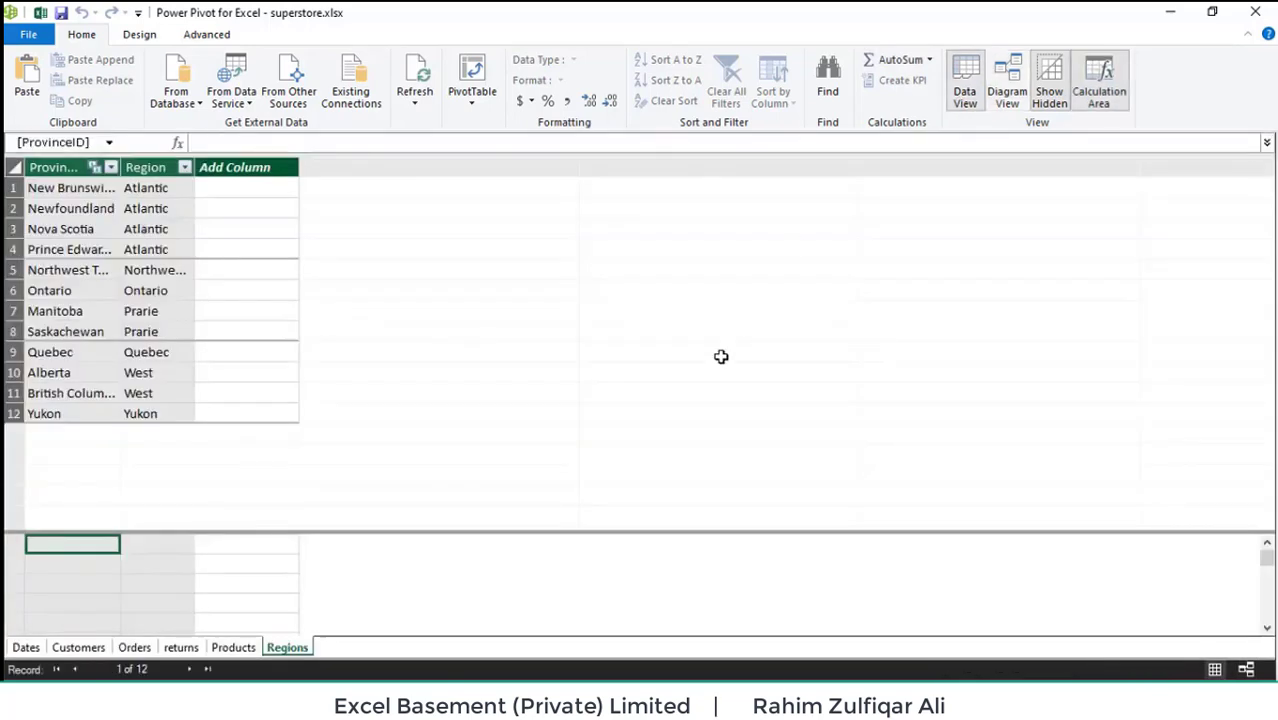
{"action": "left_click", "coordinate": [176, 648]}
{"action": "left_click", "coordinate": [134, 648]}
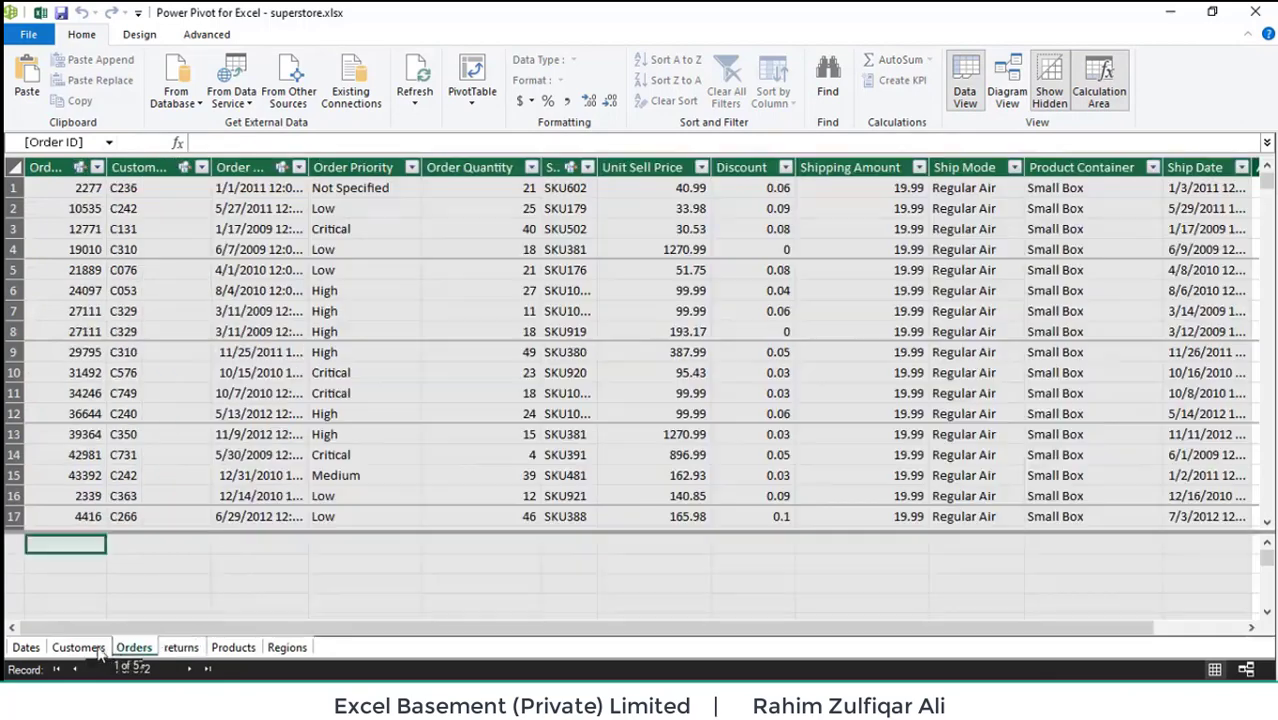
{"action": "left_click", "coordinate": [92, 648]}
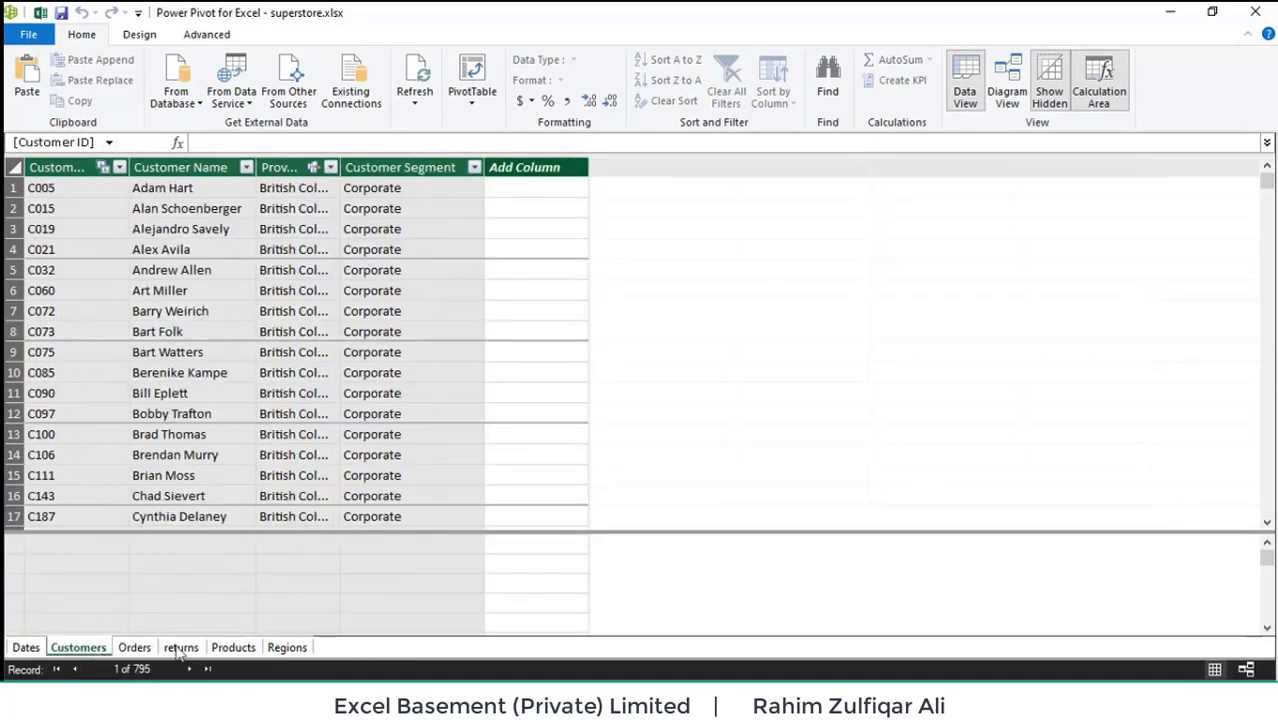
{"action": "left_click", "coordinate": [136, 650]}
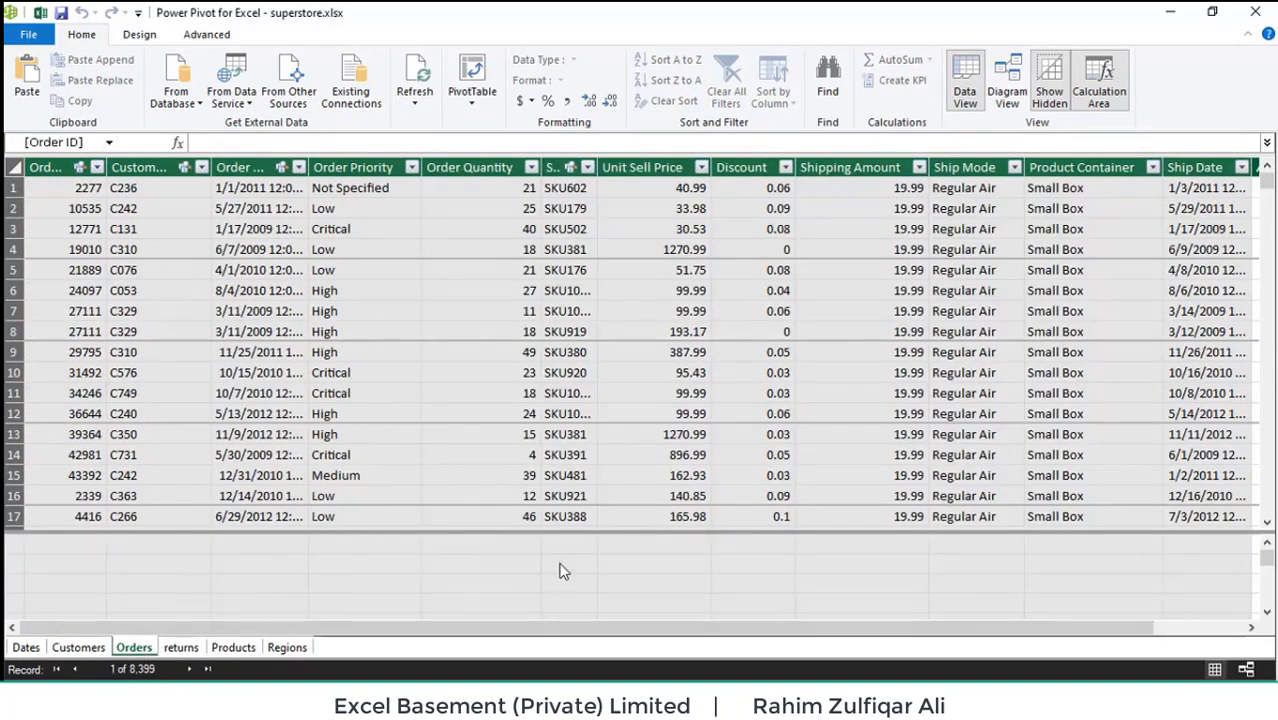
Add a sum measure for Unit Sell Price in the Orders calculation area, beneath that column
{"action": "left_click", "coordinate": [673, 547]}
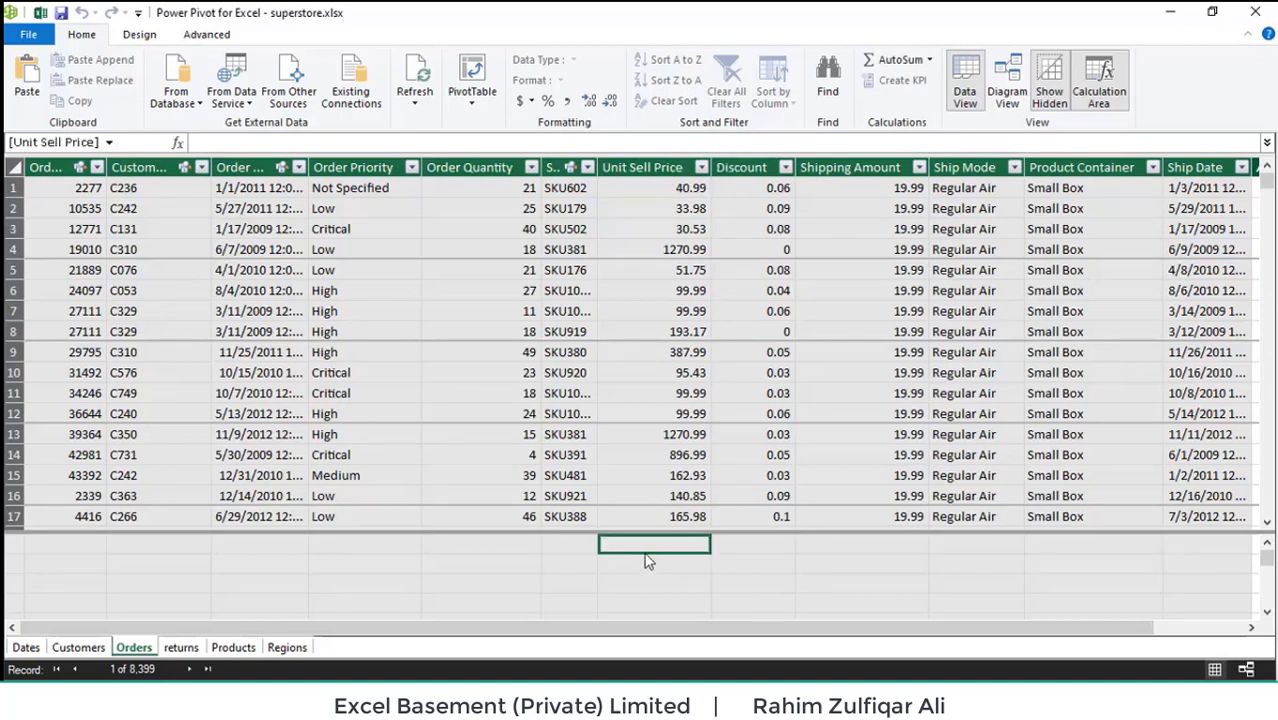
{"action": "left_click", "coordinate": [740, 553]}
{"action": "left_click", "coordinate": [684, 548]}
{"action": "left_click", "coordinate": [901, 60]}
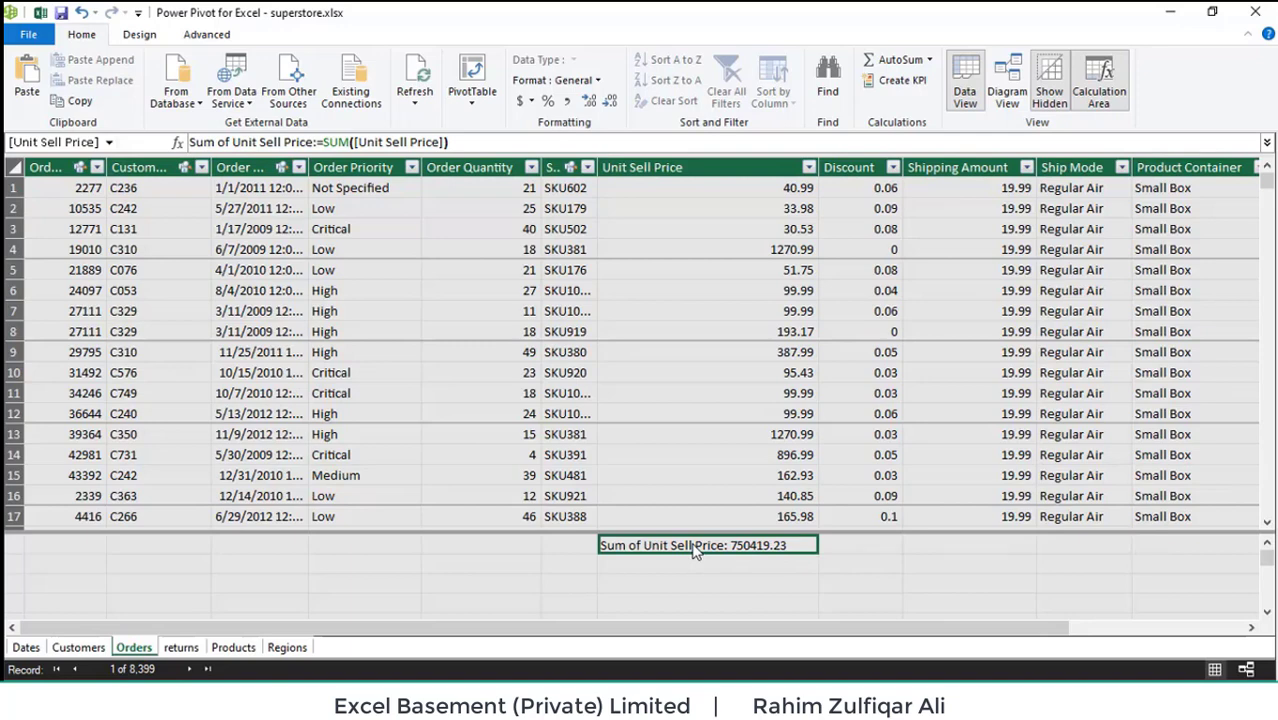
Examine the name and SUM formula of the Unit Sell Price measure, leave it unedited, and return to the diagram
{"action": "left_click", "coordinate": [236, 142]}
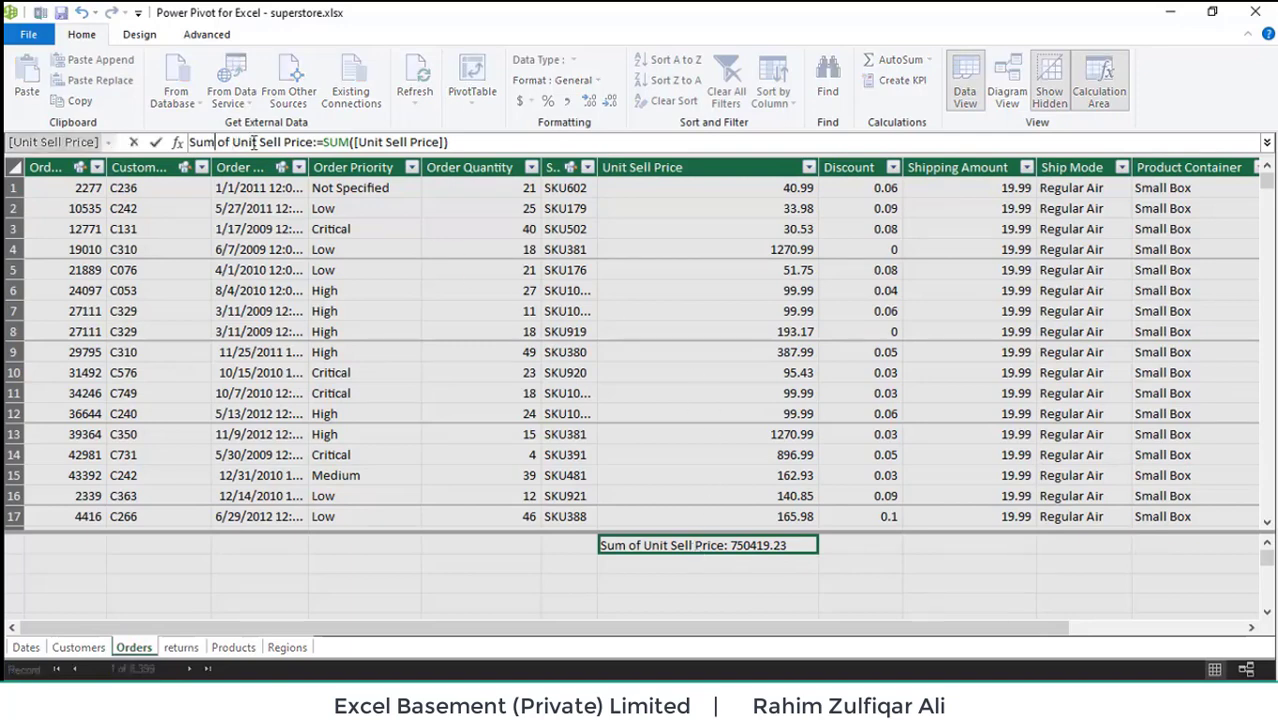
{"action": "left_click_drag", "start_coordinate": [253, 143], "coordinate": [507, 144]}
{"action": "left_click", "coordinate": [509, 144]}
{"action": "left_click_drag", "start_coordinate": [330, 143], "coordinate": [472, 142]}
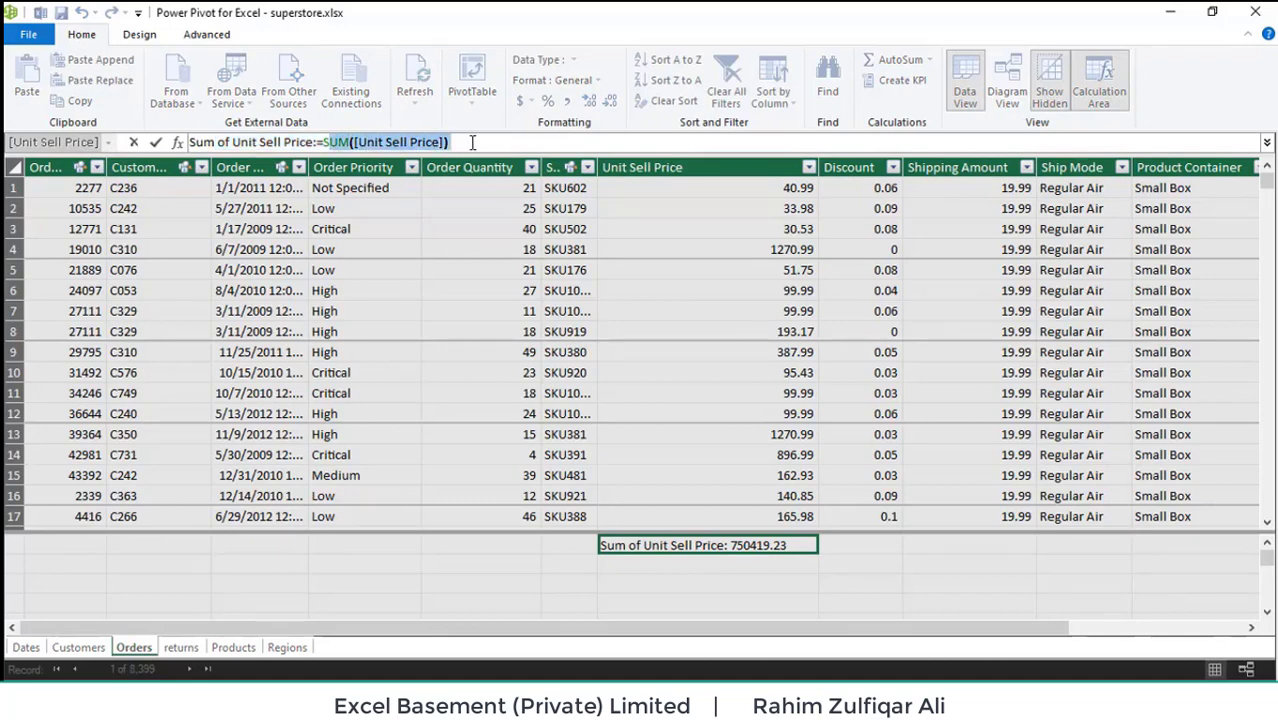
{"action": "left_click", "coordinate": [474, 142]}
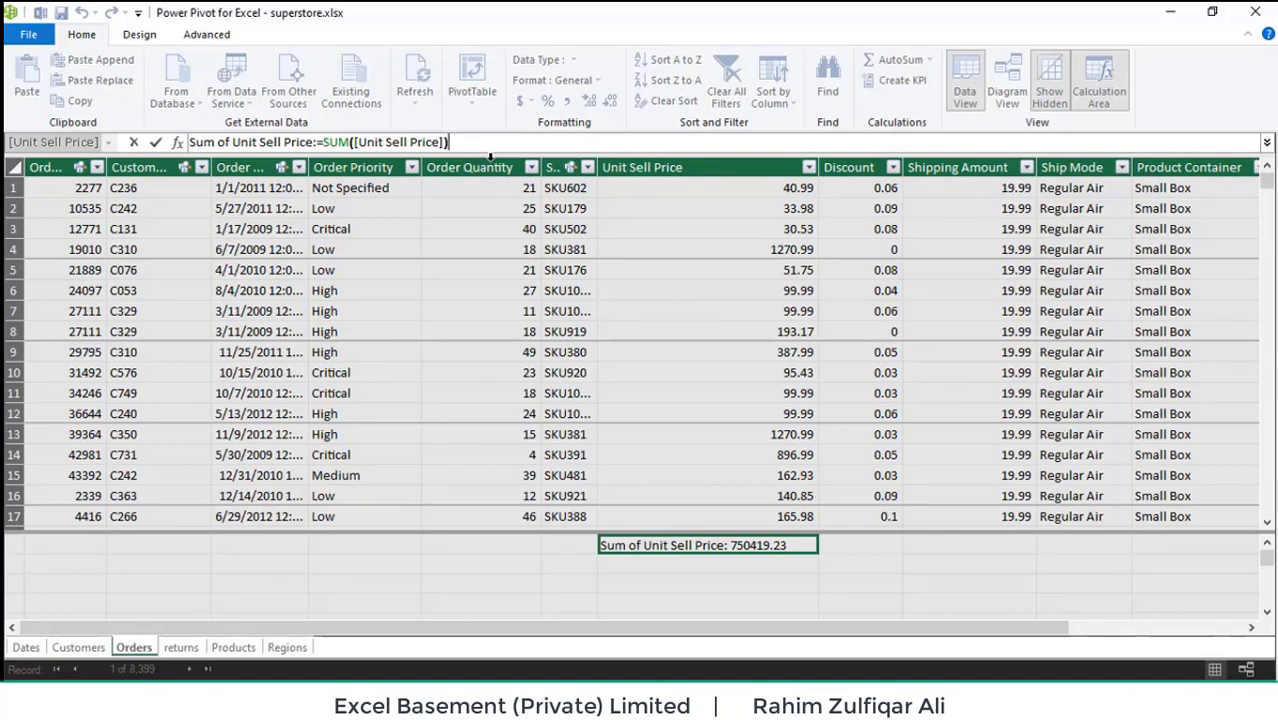
{"action": "key", "text": "Return"}
{"action": "left_click", "coordinate": [586, 548]}
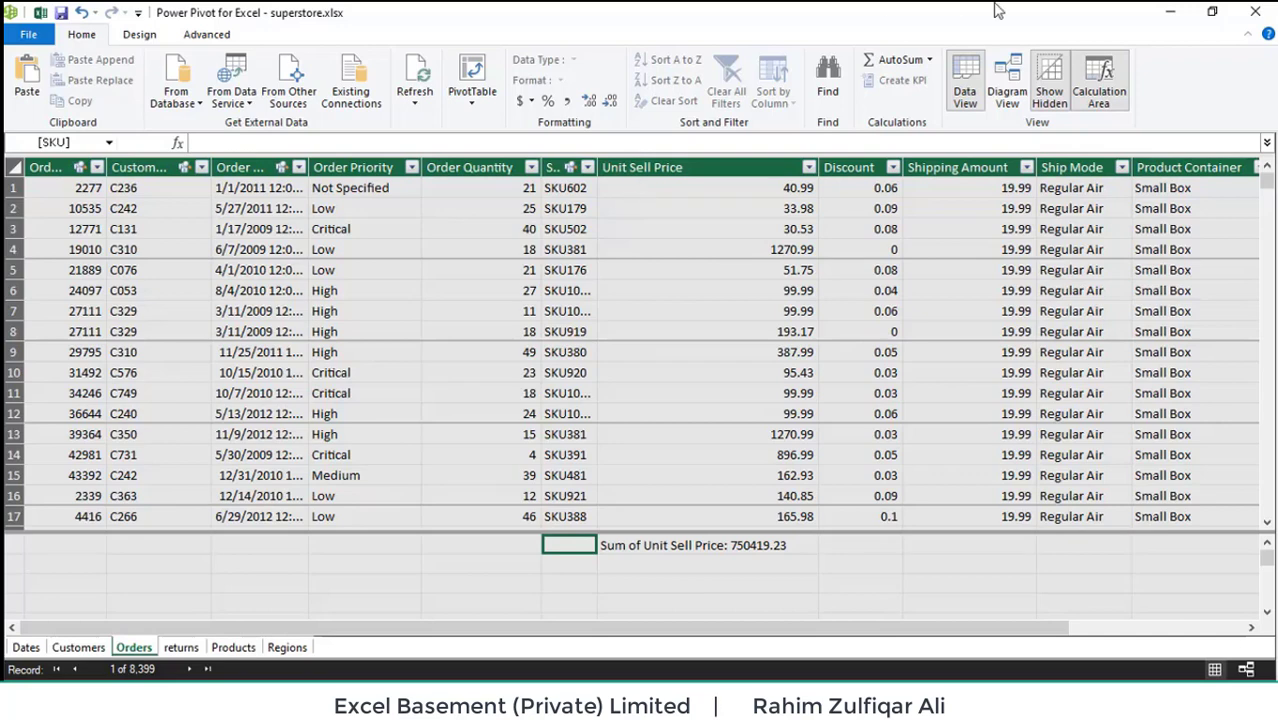
{"action": "left_click", "coordinate": [1005, 85]}
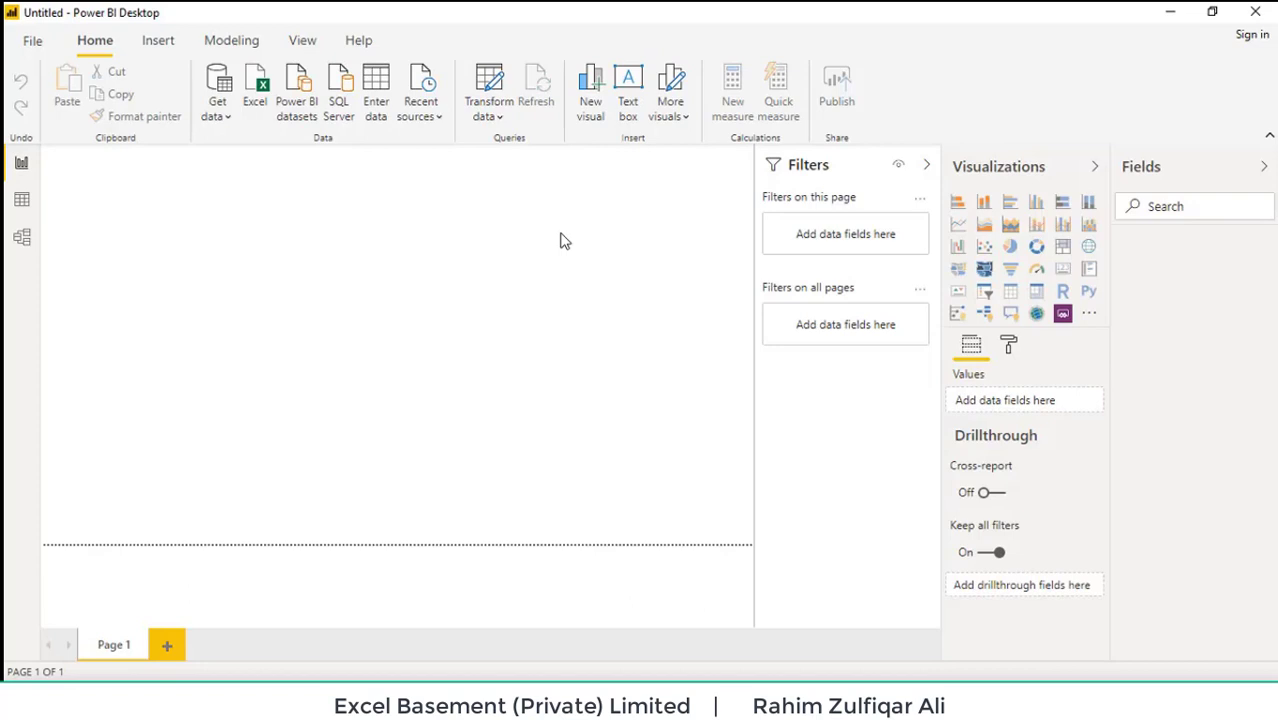
In Power BI Desktop, get data from the Excel workbook superstore
{"action": "left_click", "coordinate": [212, 116]}
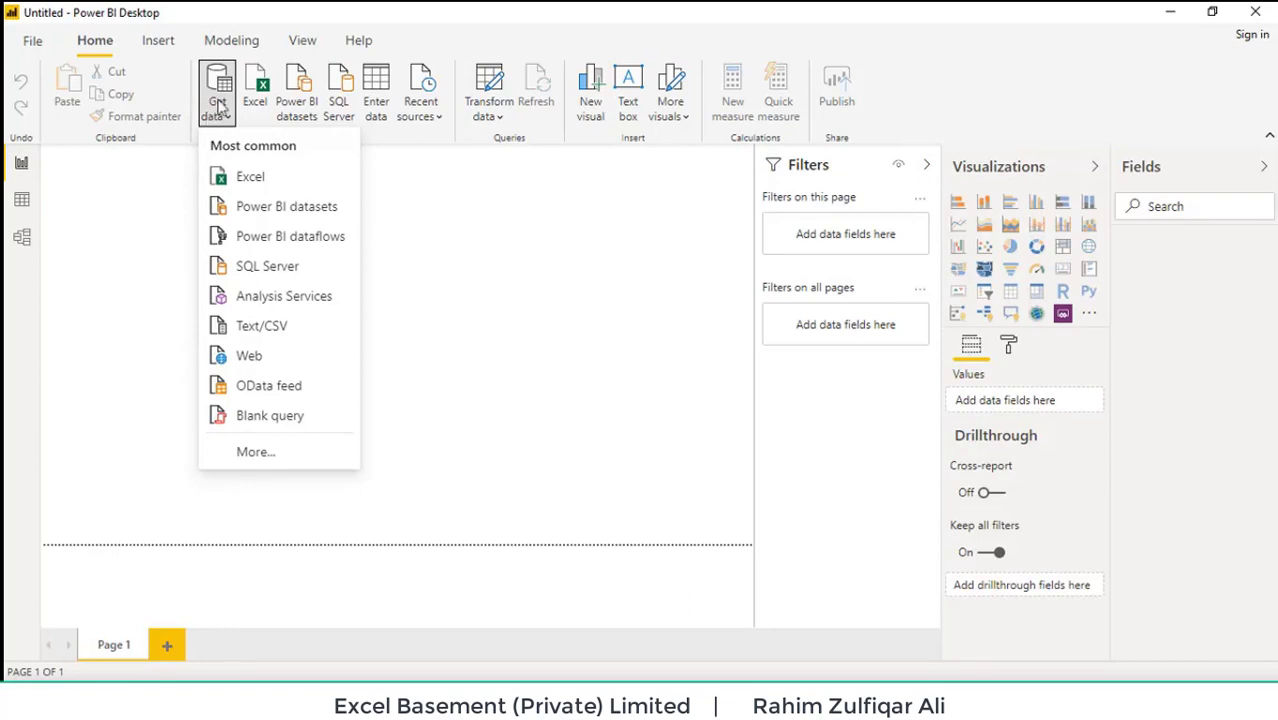
{"action": "left_click", "coordinate": [428, 242]}
{"action": "left_click", "coordinate": [226, 119]}
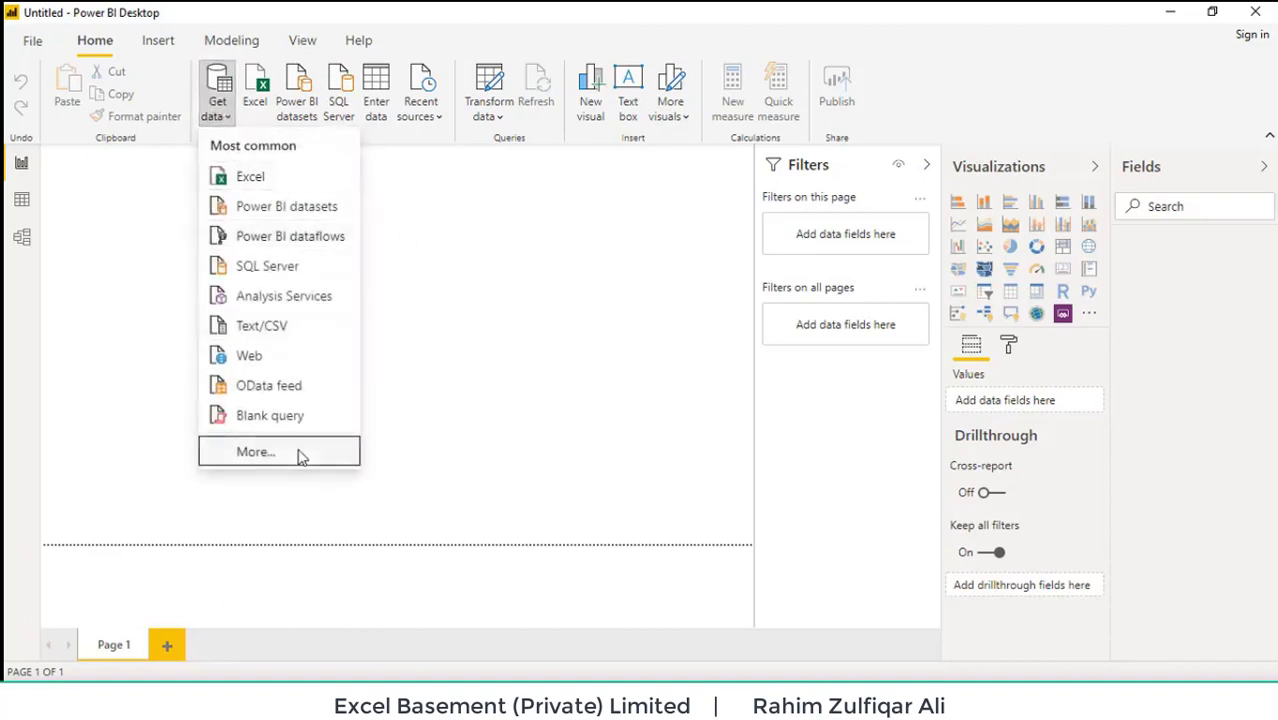
{"action": "left_click", "coordinate": [262, 180]}
{"action": "left_click", "coordinate": [295, 244]}
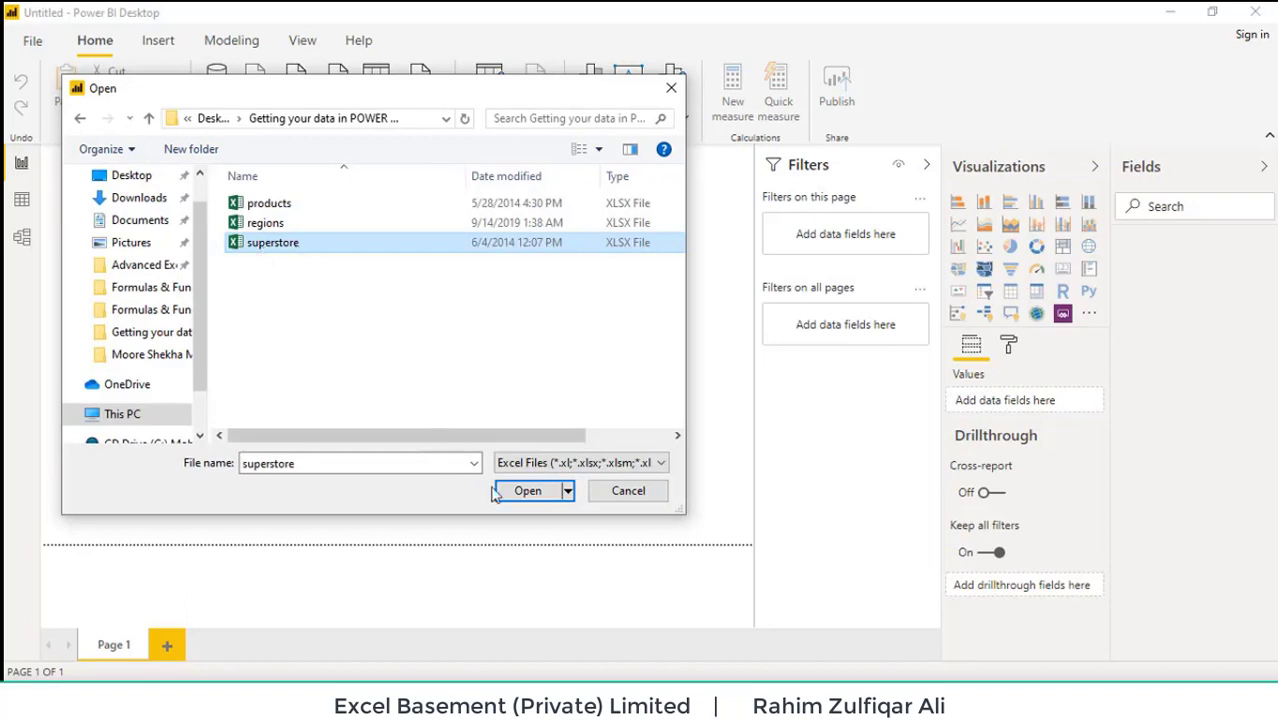
{"action": "left_click", "coordinate": [527, 491]}
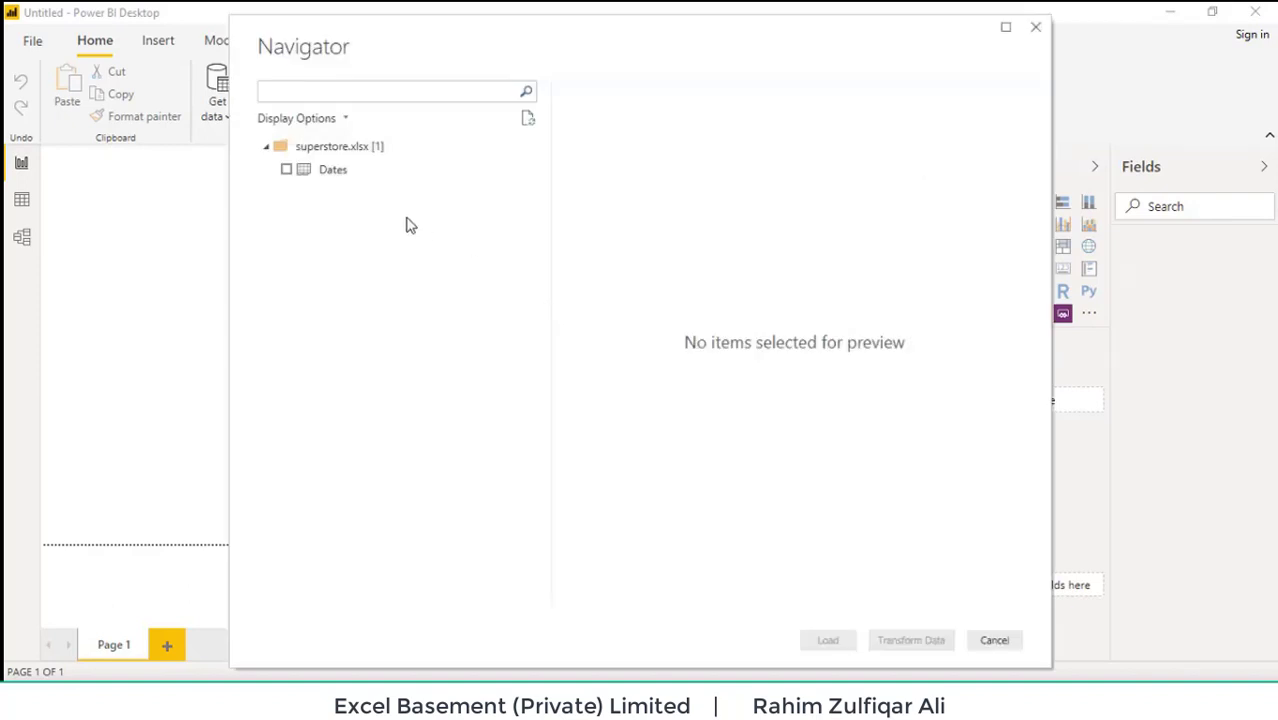
Load the Dates table from superstore.xlsx and select it among the report's fields
{"action": "left_click", "coordinate": [287, 170]}
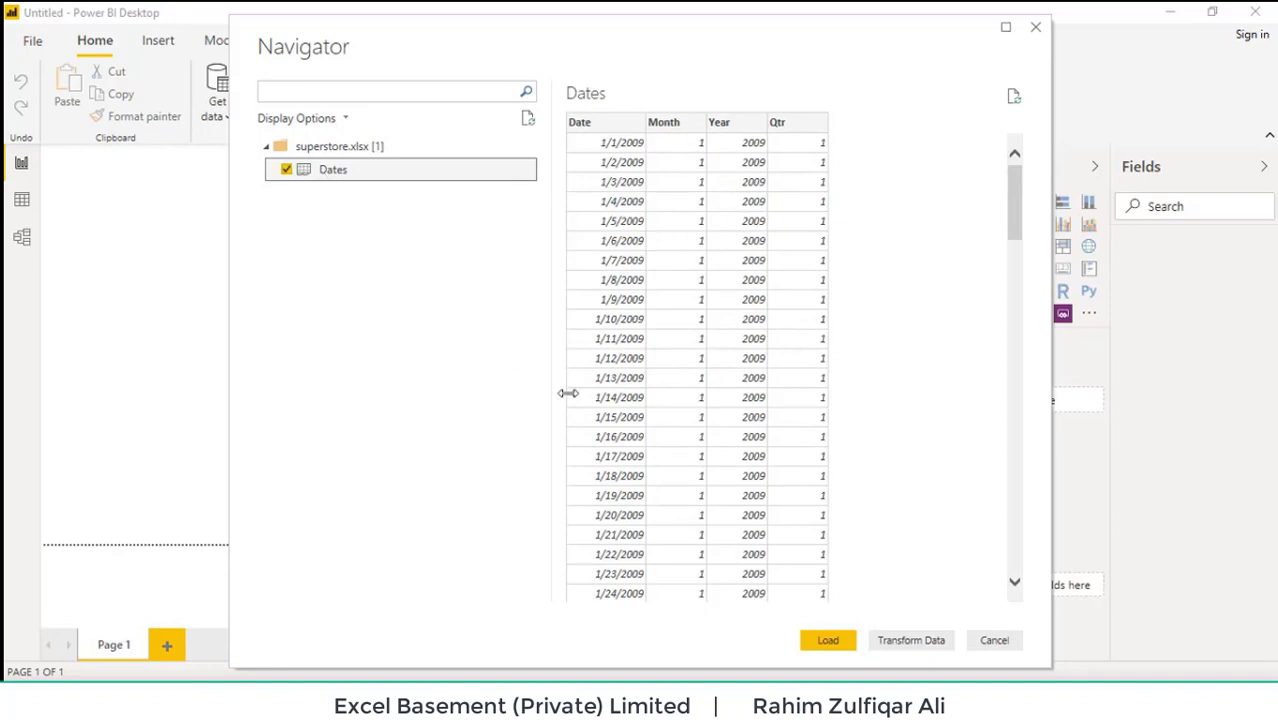
{"action": "left_click", "coordinate": [826, 641]}
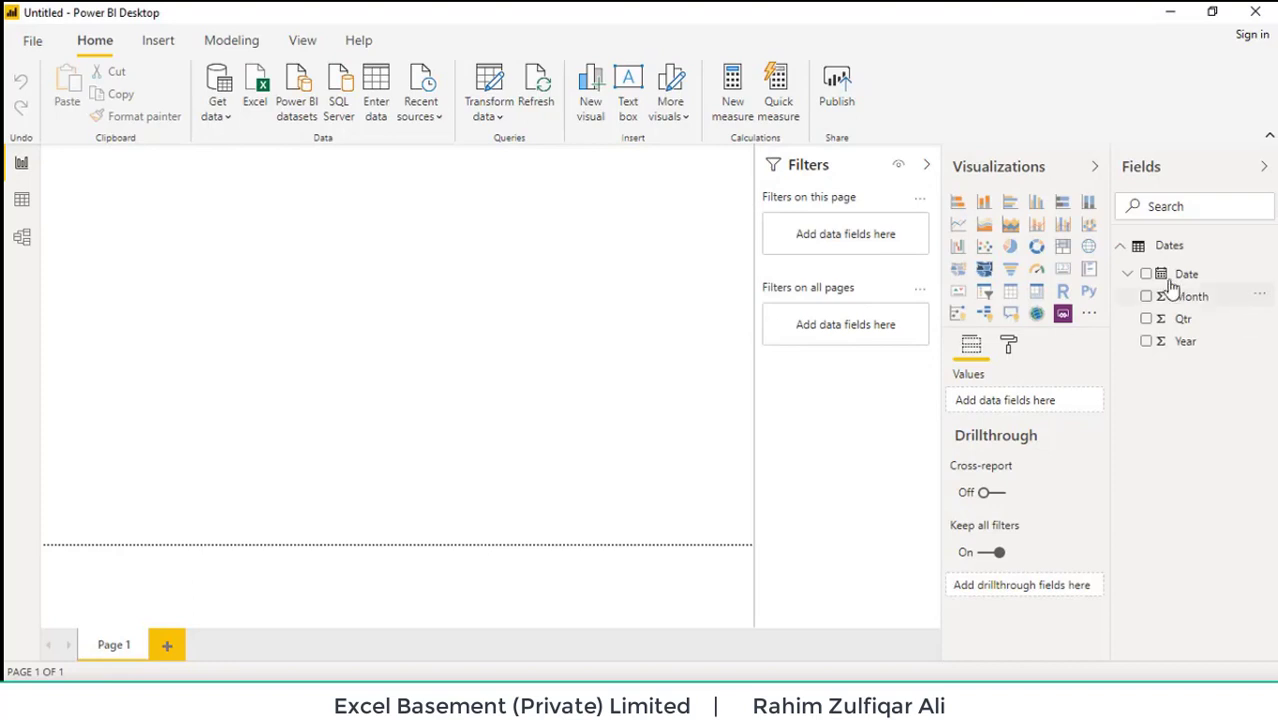
{"action": "left_click", "coordinate": [1183, 250]}
{"action": "left_click", "coordinate": [1185, 252]}
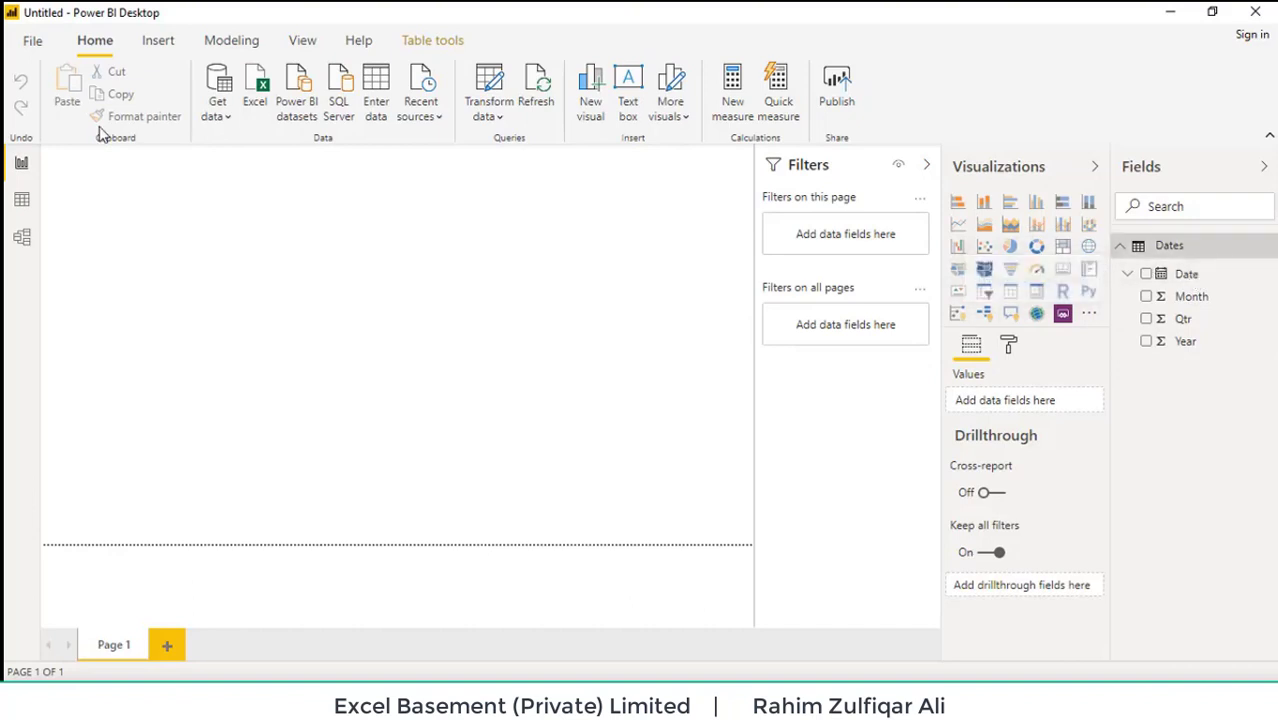
View the rows of the Dates table and the data transformation options, and return to the report canvas
{"action": "left_click", "coordinate": [22, 202]}
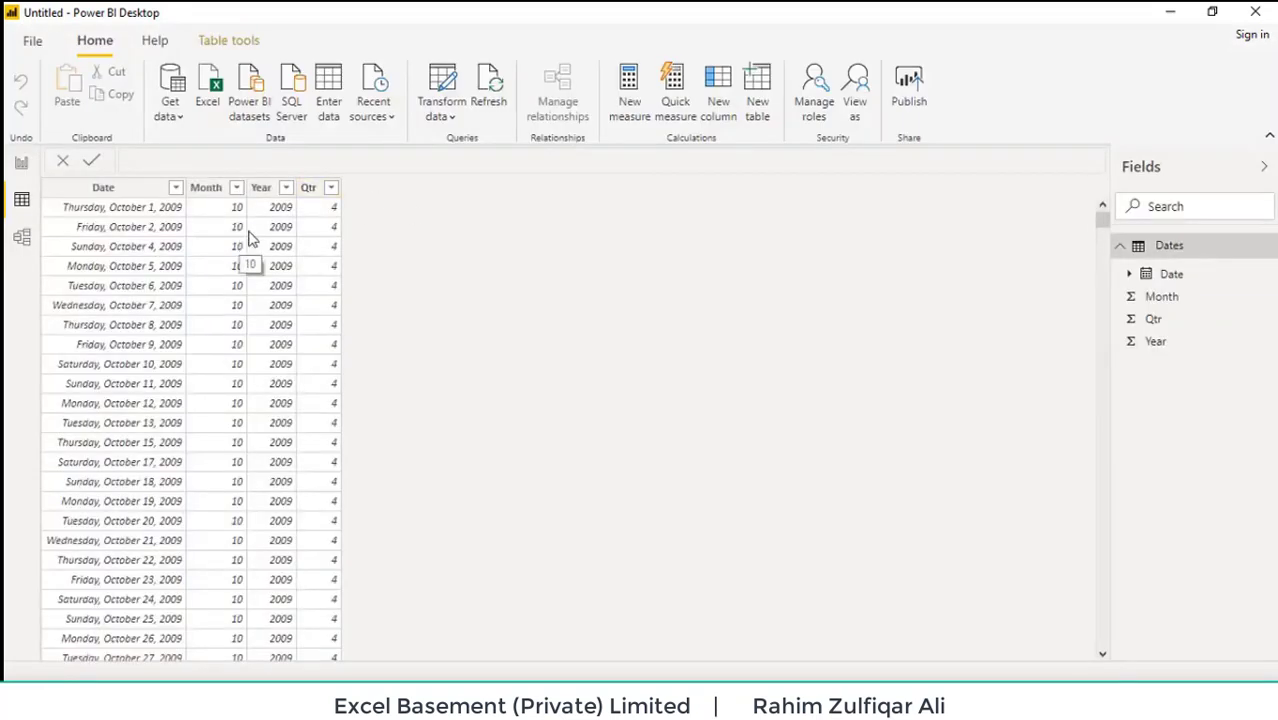
{"action": "left_click", "coordinate": [445, 114]}
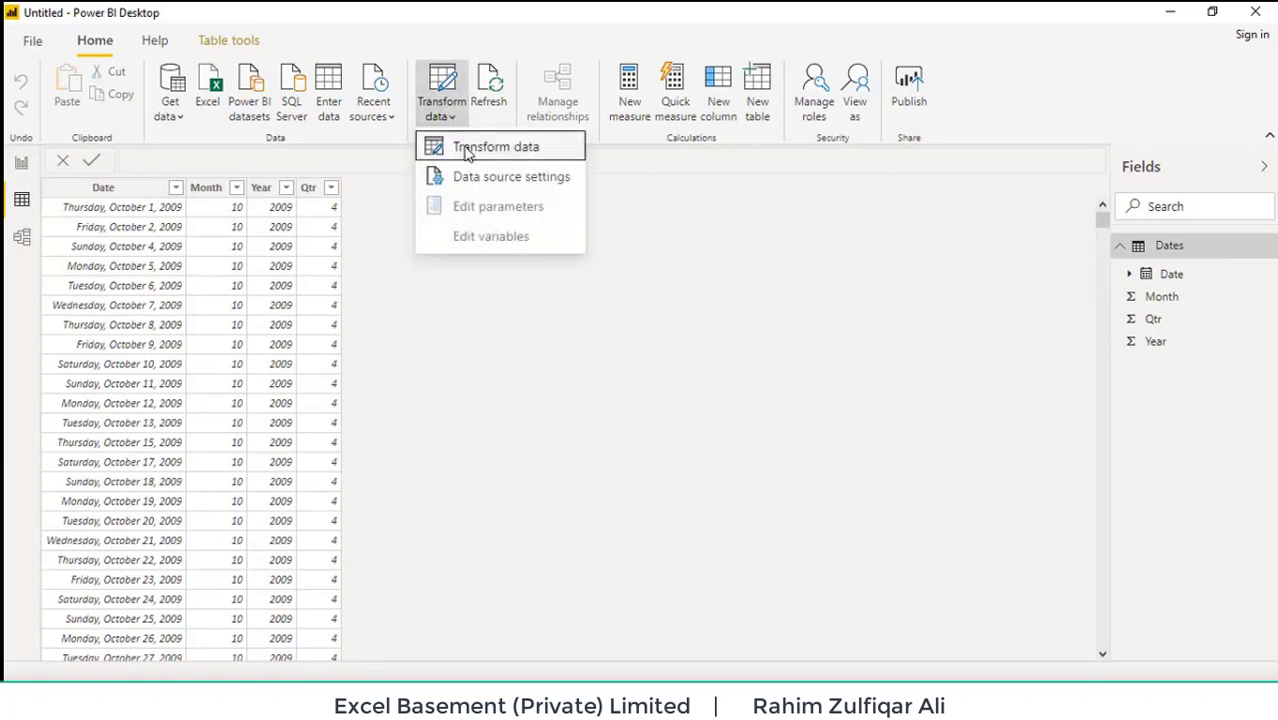
{"action": "left_click", "coordinate": [23, 168]}
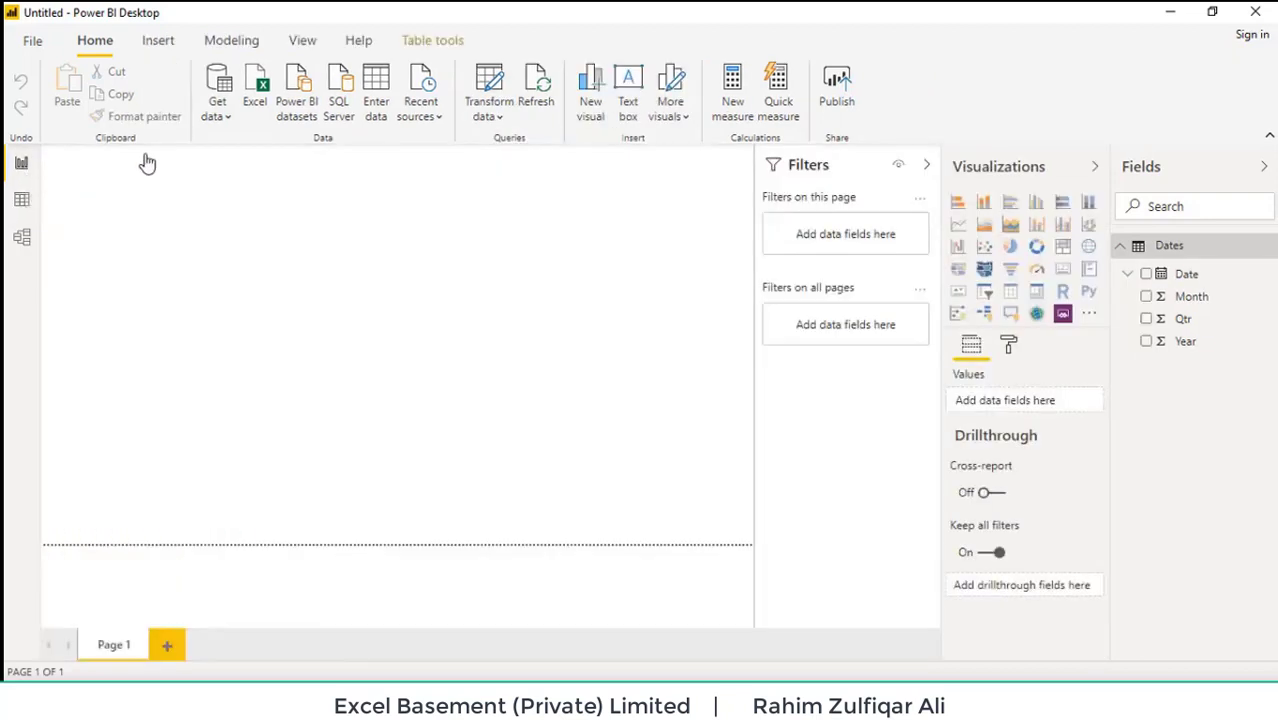
Get data from an Access database, connecting to the superstore file
{"action": "left_click", "coordinate": [217, 112]}
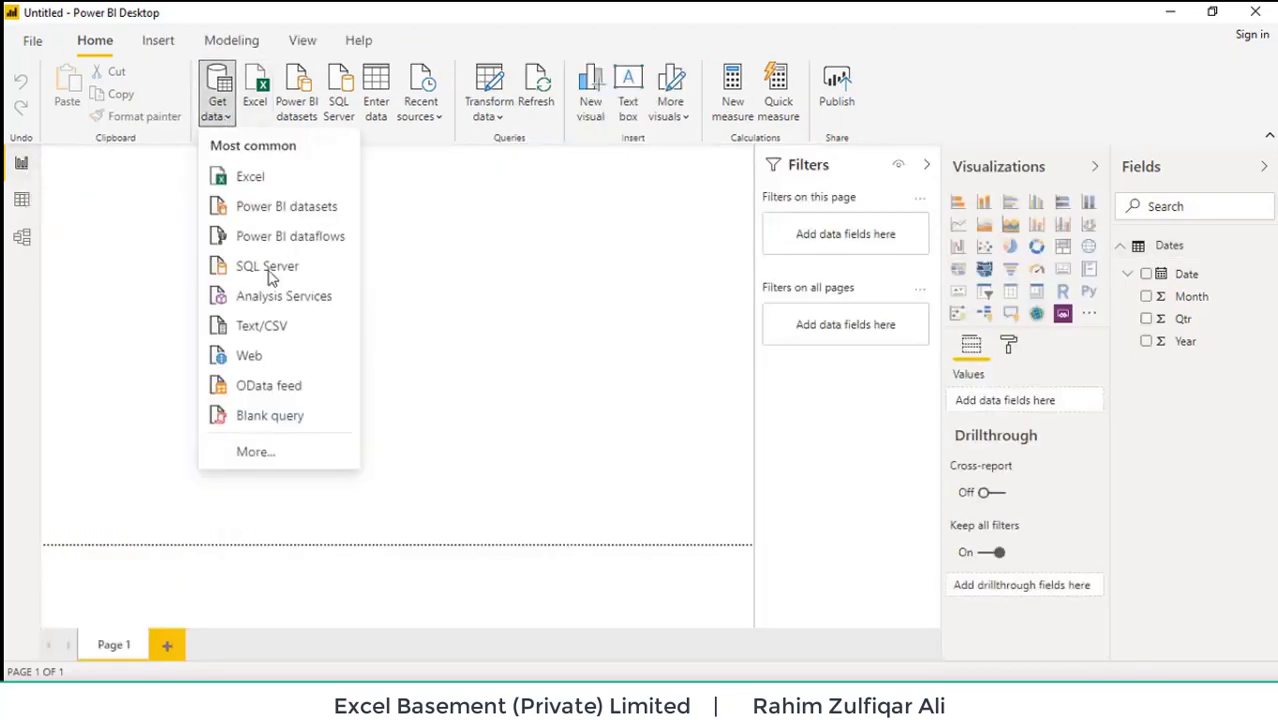
{"action": "left_click", "coordinate": [258, 451]}
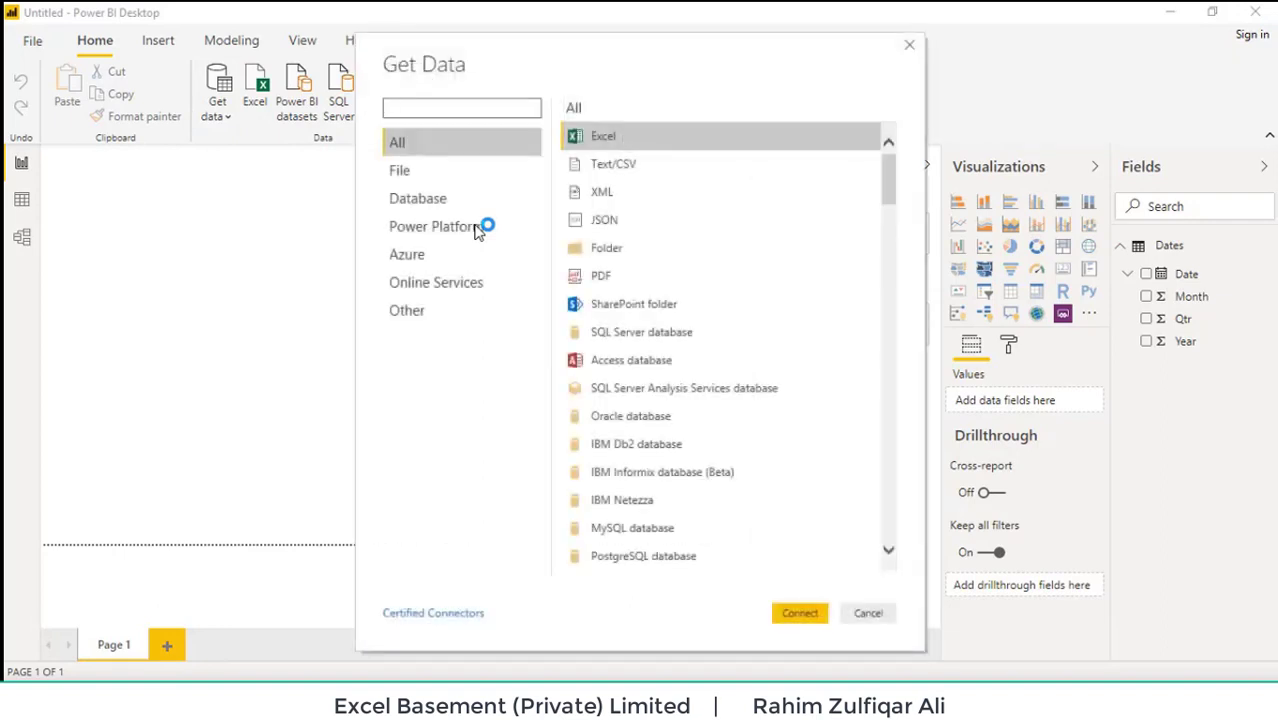
{"action": "left_click", "coordinate": [624, 365]}
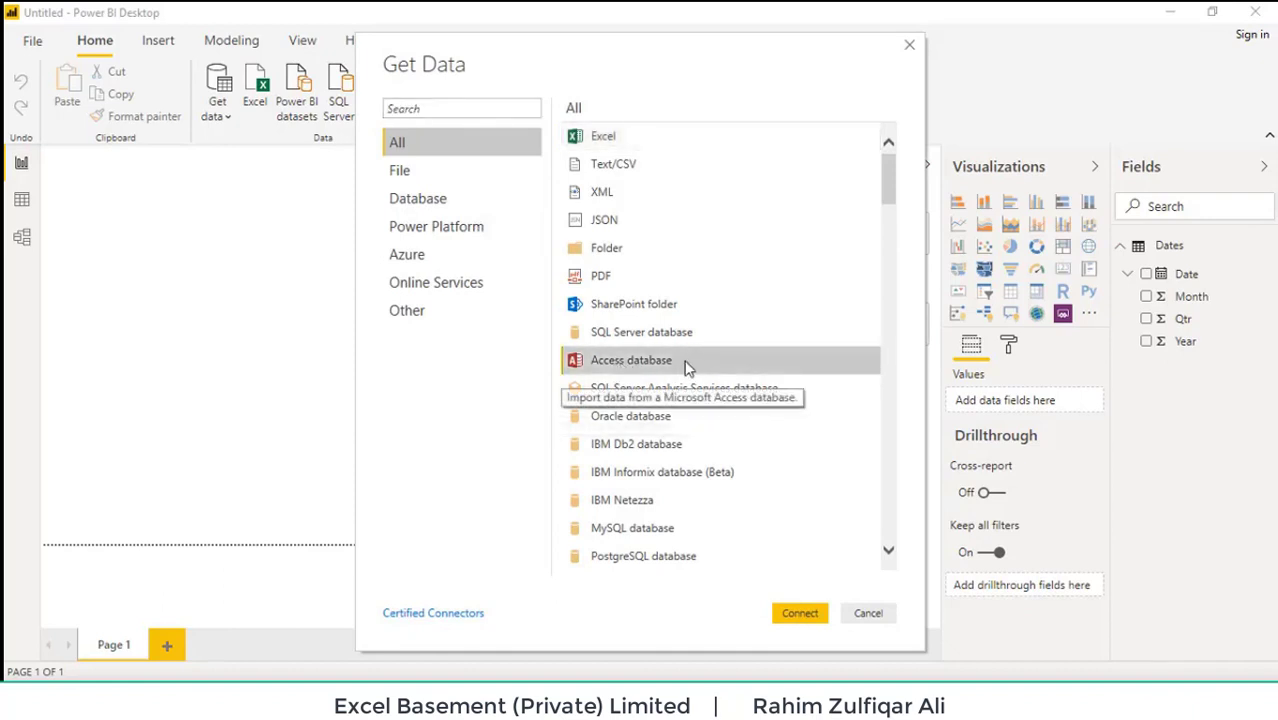
{"action": "left_click", "coordinate": [797, 615]}
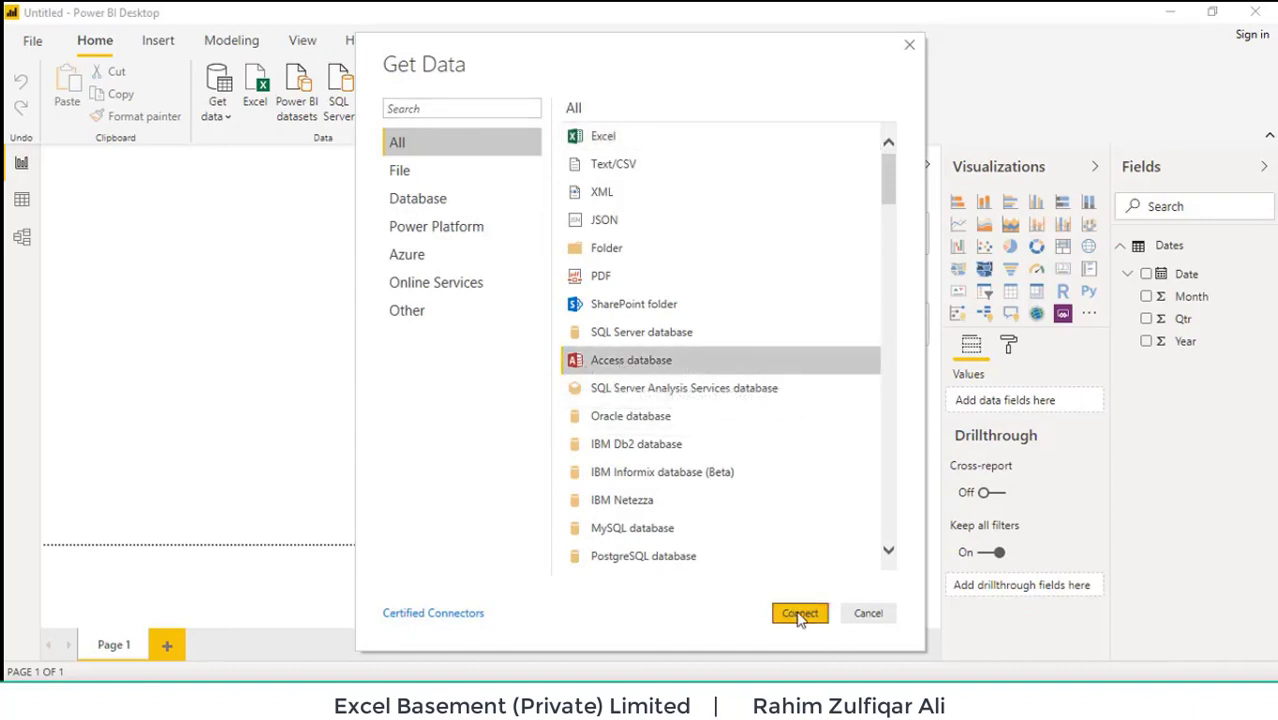
{"action": "left_click", "coordinate": [799, 617]}
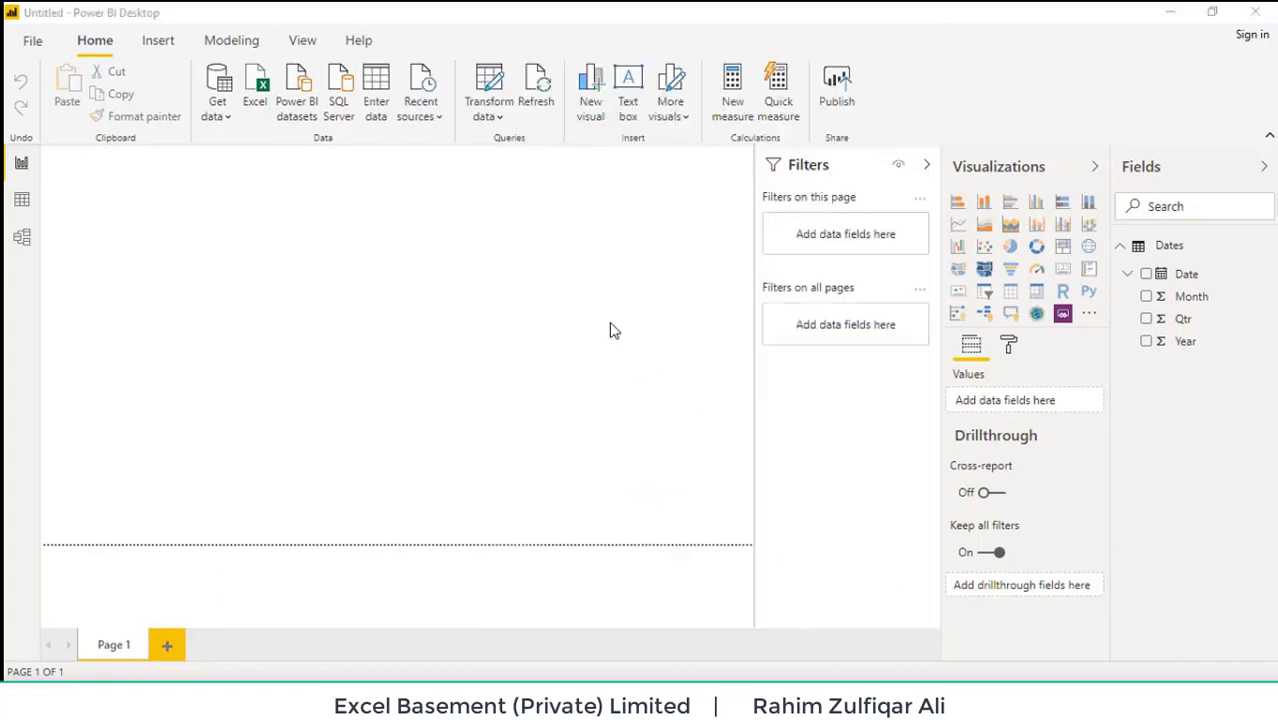
{"action": "left_click", "coordinate": [278, 205]}
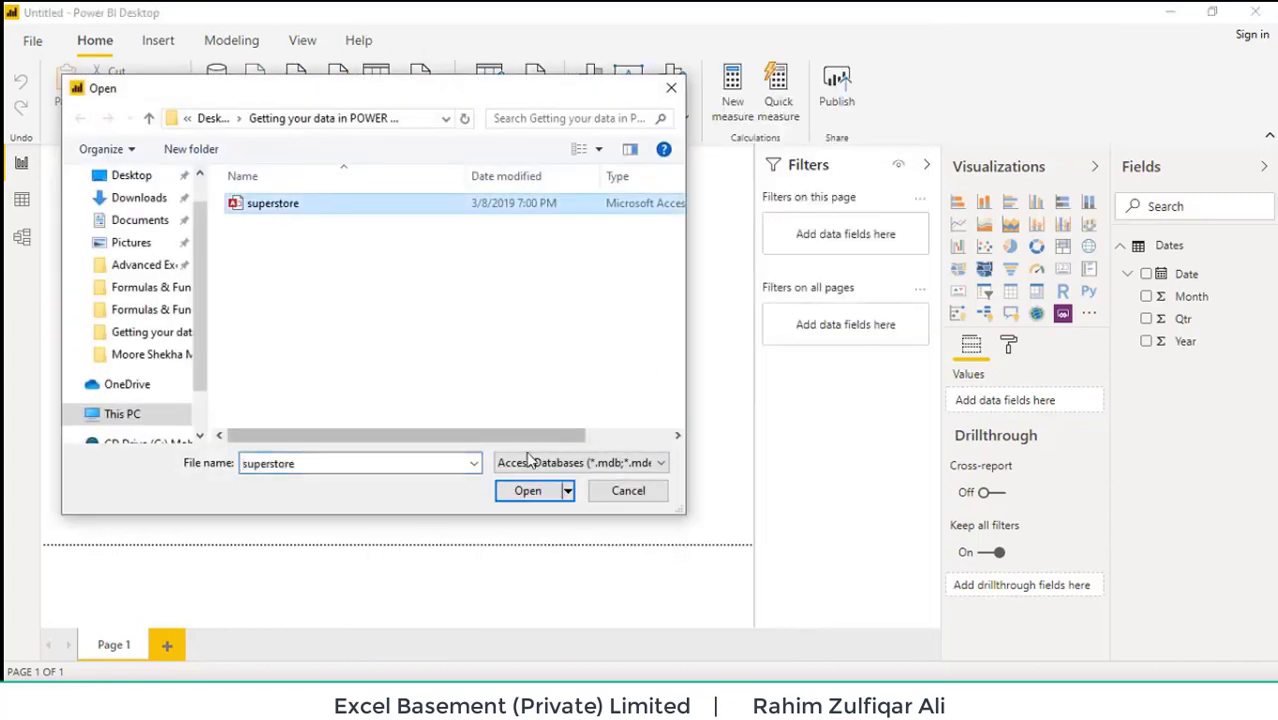
{"action": "left_click", "coordinate": [528, 490]}
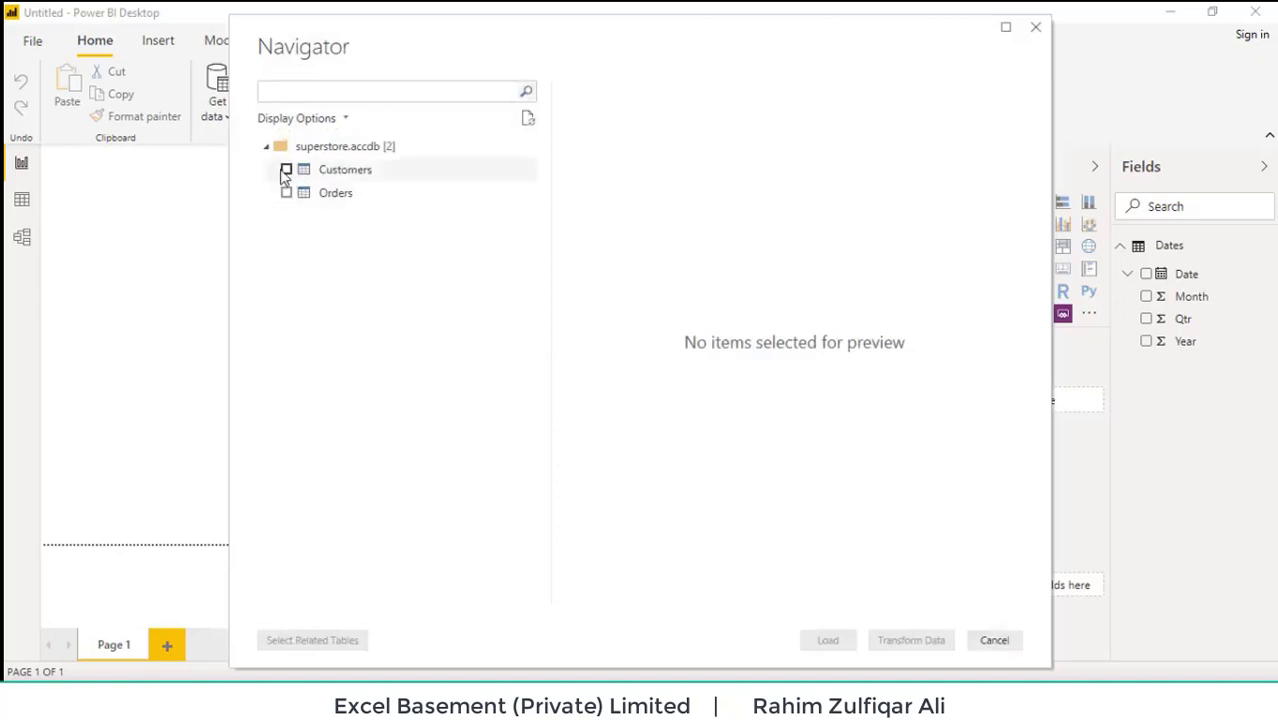
Select the Customers table in superstore.accdb, include its related Orders table, and load both tables
{"action": "left_click", "coordinate": [286, 171]}
{"action": "left_click", "coordinate": [286, 194]}
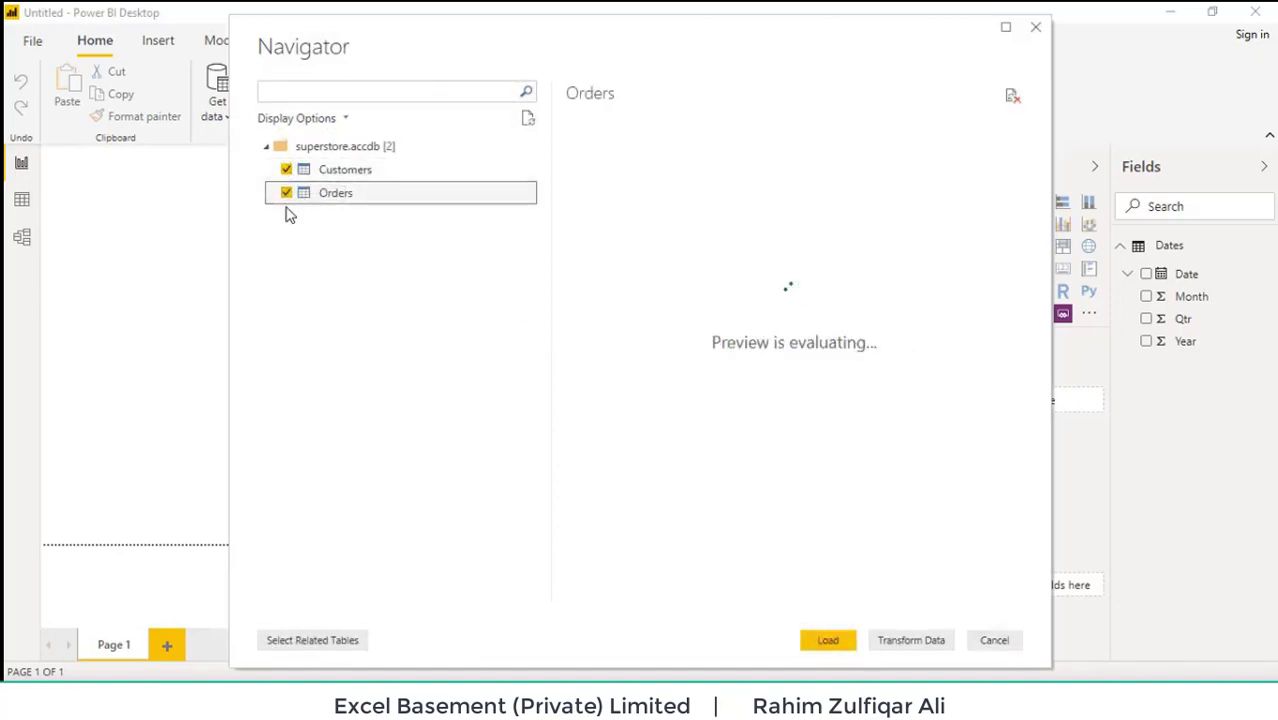
{"action": "left_click", "coordinate": [287, 193]}
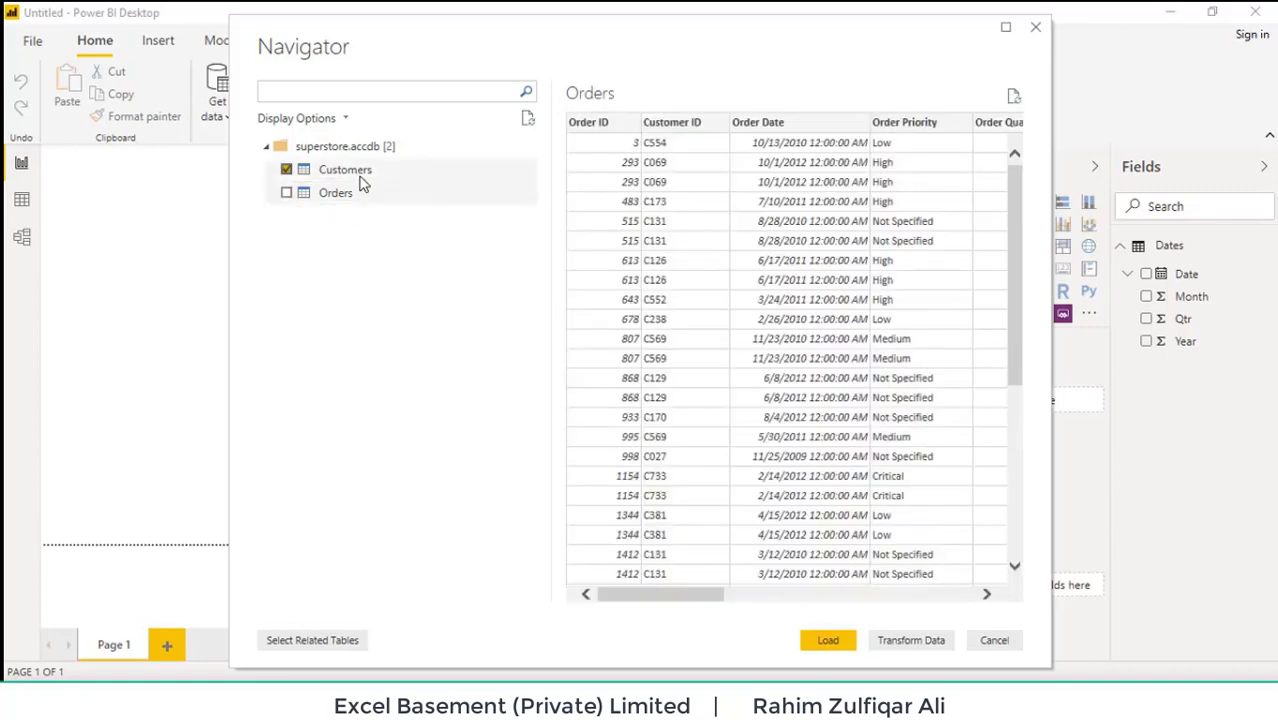
{"action": "left_click", "coordinate": [287, 171]}
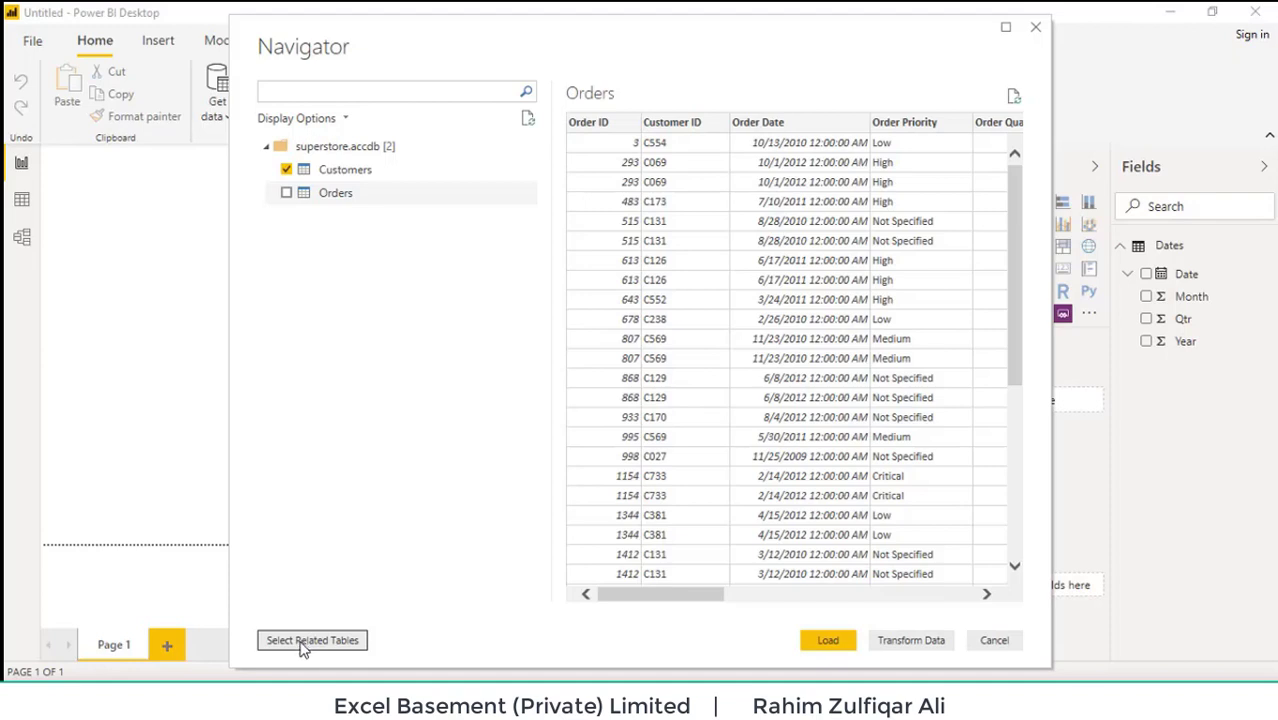
{"action": "left_click", "coordinate": [304, 641]}
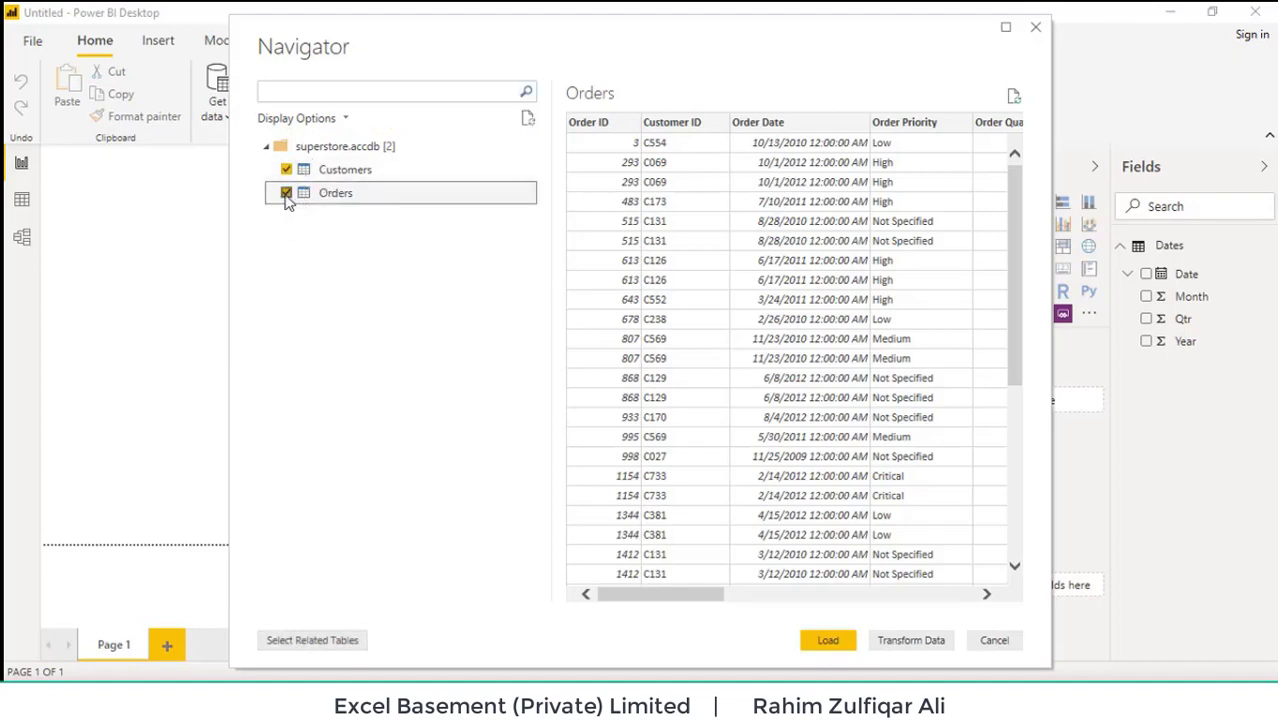
{"action": "left_click", "coordinate": [824, 644]}
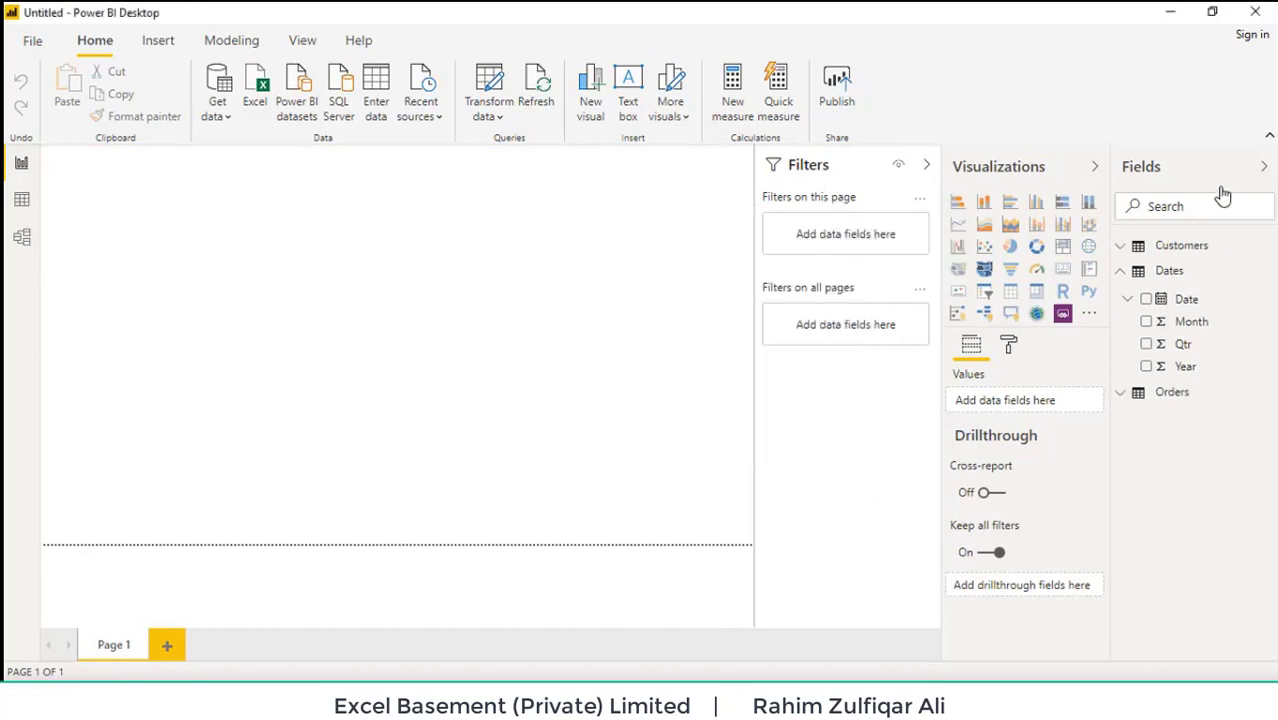
Examine the fields of the Customers and Orders tables, and collapse the Customers and Dates field lists
{"action": "left_click", "coordinate": [1163, 250]}
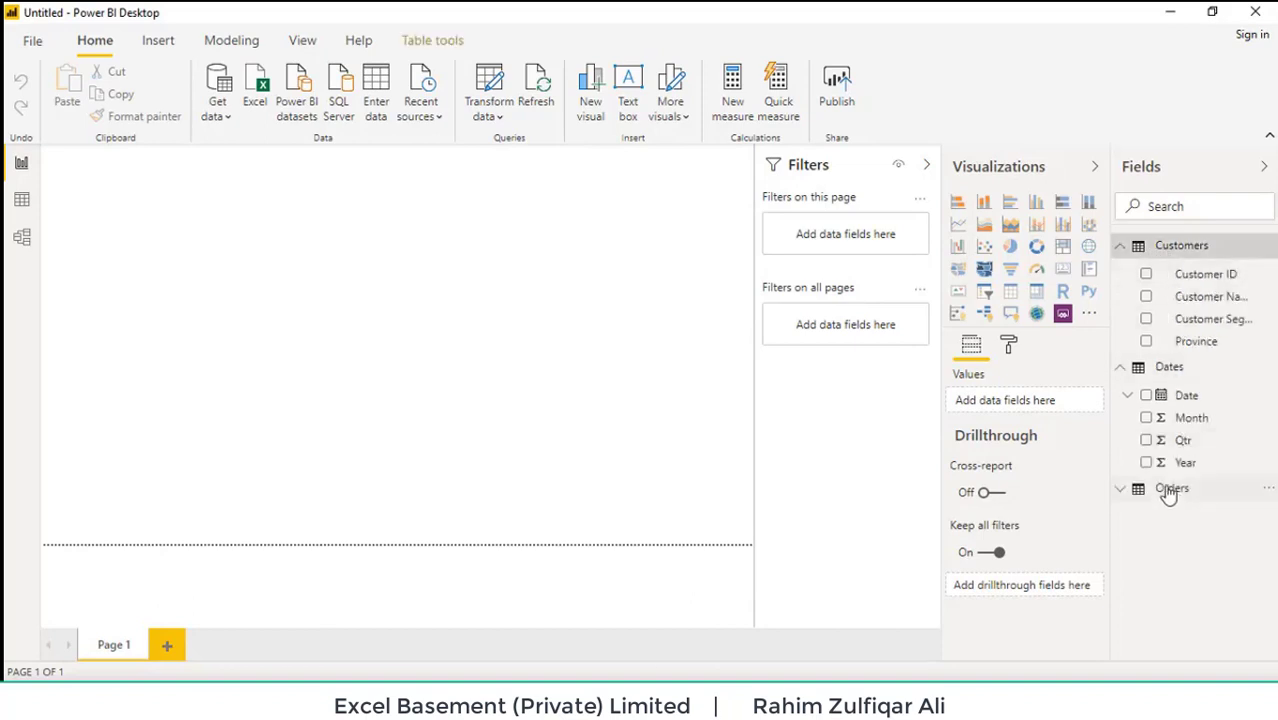
{"action": "left_click", "coordinate": [1170, 494]}
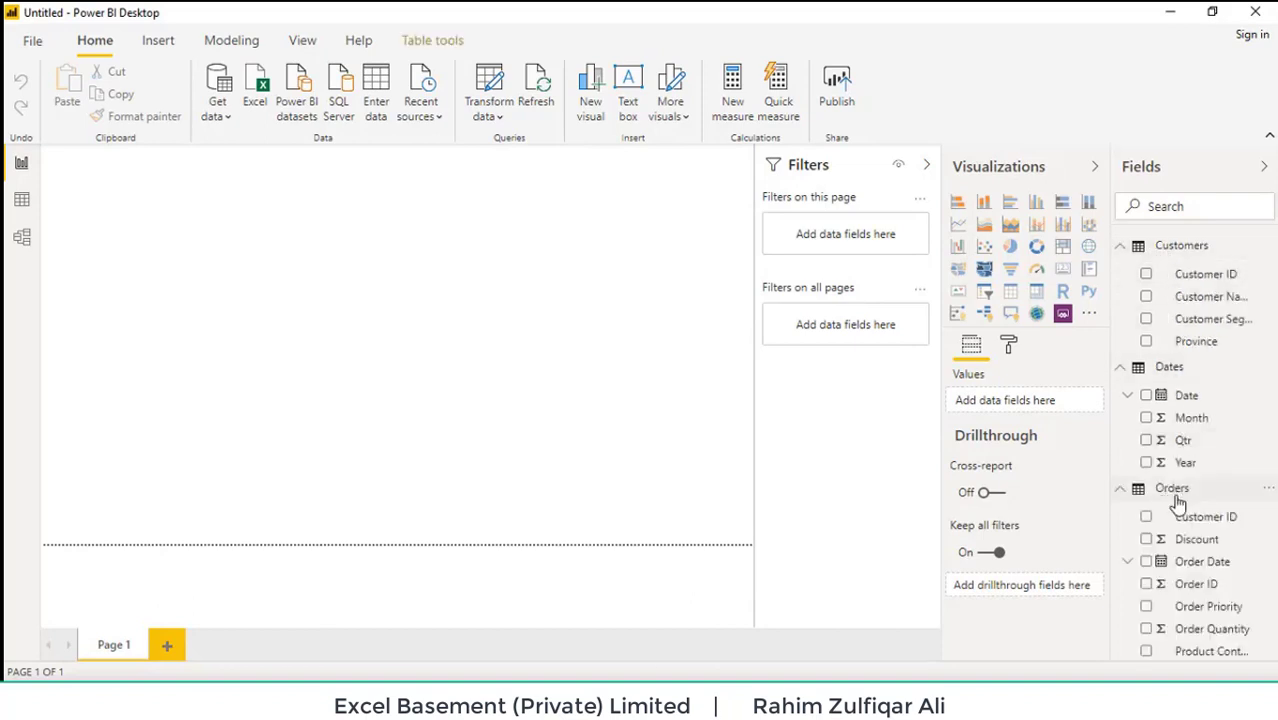
{"action": "left_click", "coordinate": [1166, 250]}
{"action": "left_click", "coordinate": [1166, 272]}
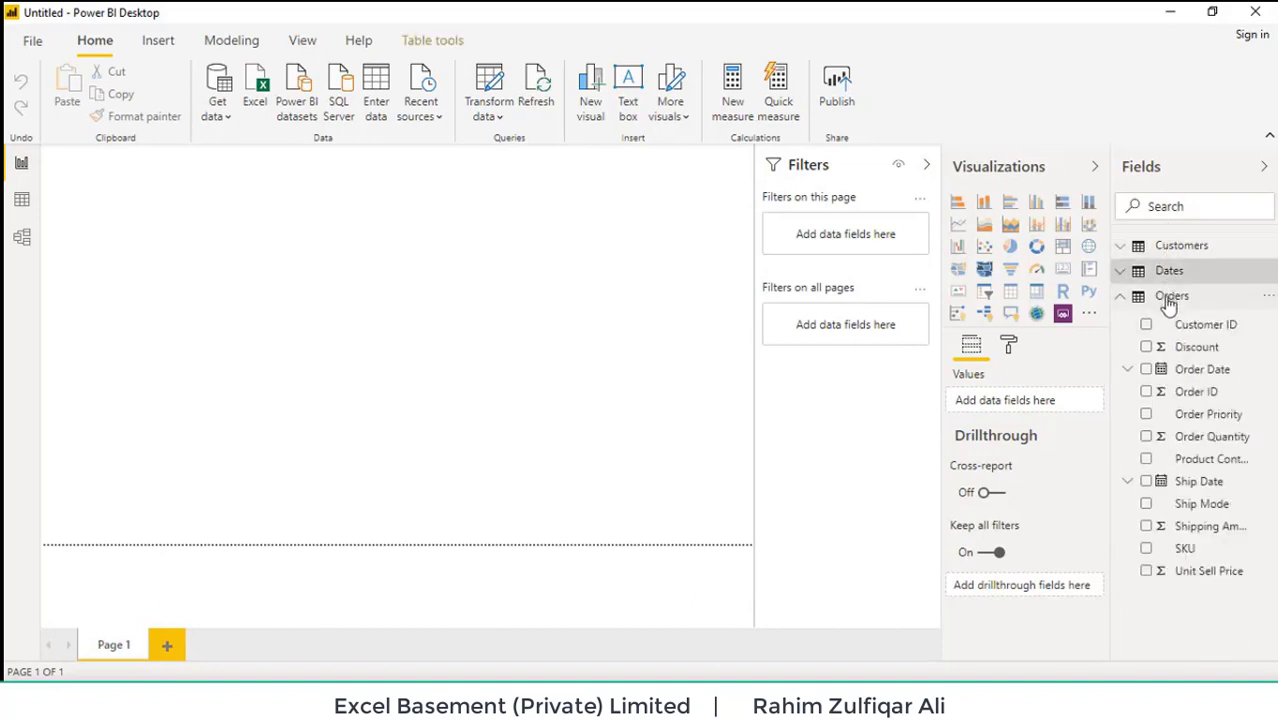
Import the text file returns.txt as a tab-delimited table into the data model
{"action": "left_click", "coordinate": [1168, 295]}
{"action": "left_click", "coordinate": [217, 108]}
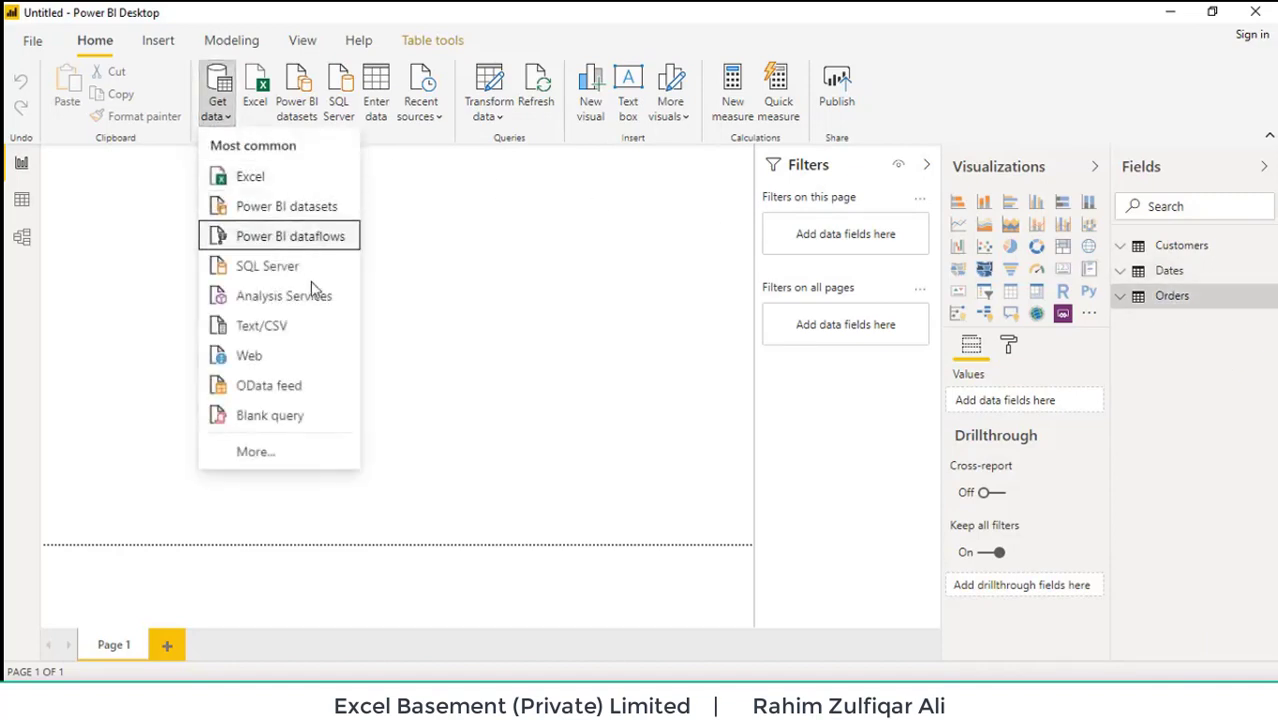
{"action": "left_click", "coordinate": [254, 330]}
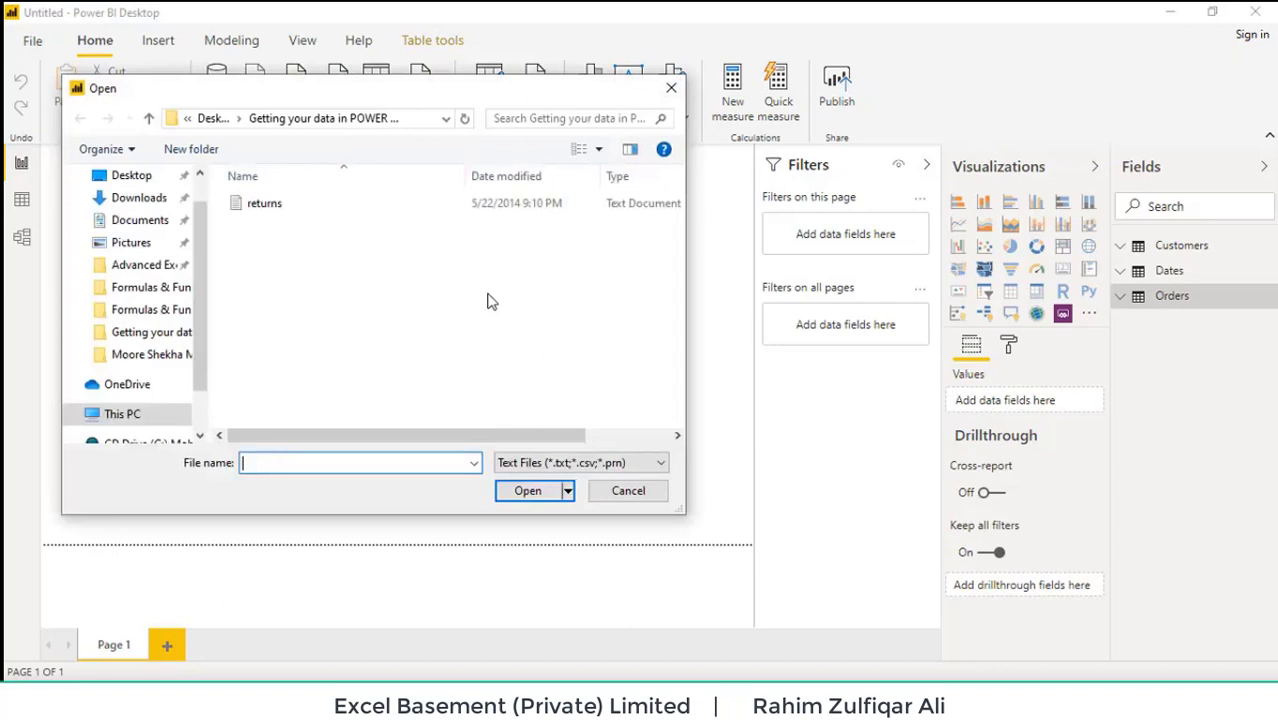
{"action": "left_click", "coordinate": [300, 212]}
{"action": "left_click", "coordinate": [528, 490]}
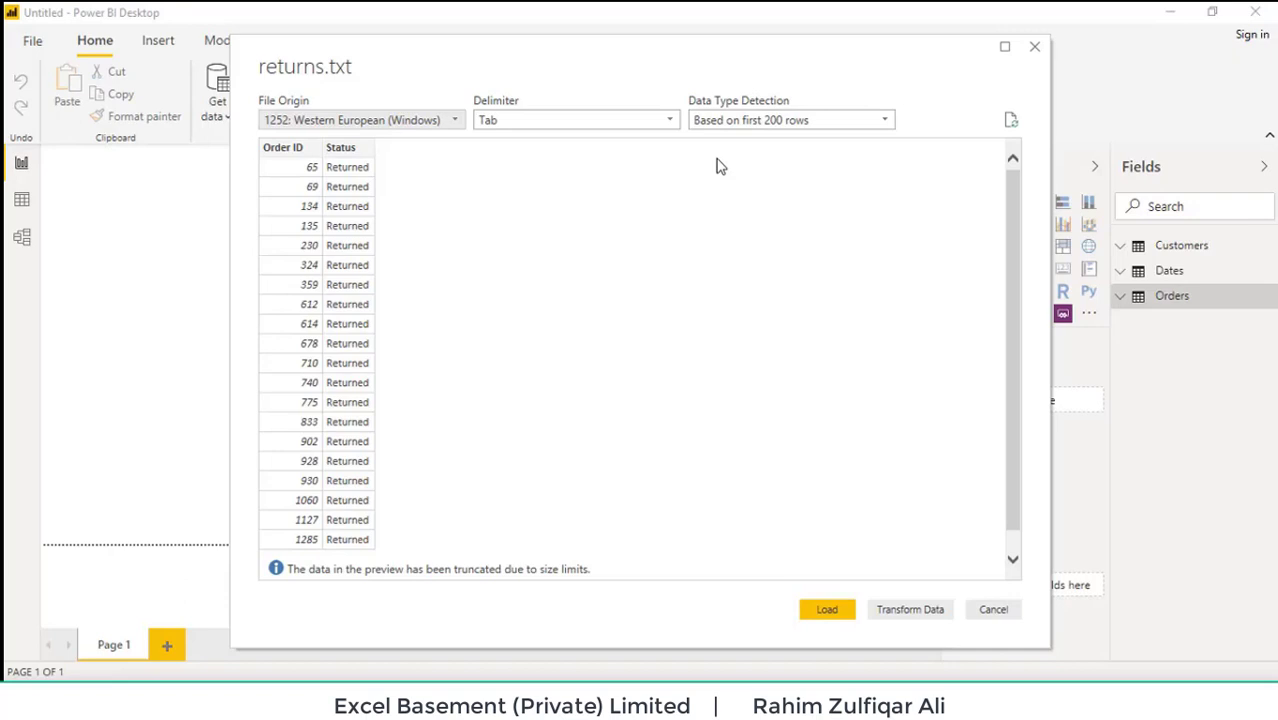
{"action": "left_click", "coordinate": [827, 612]}
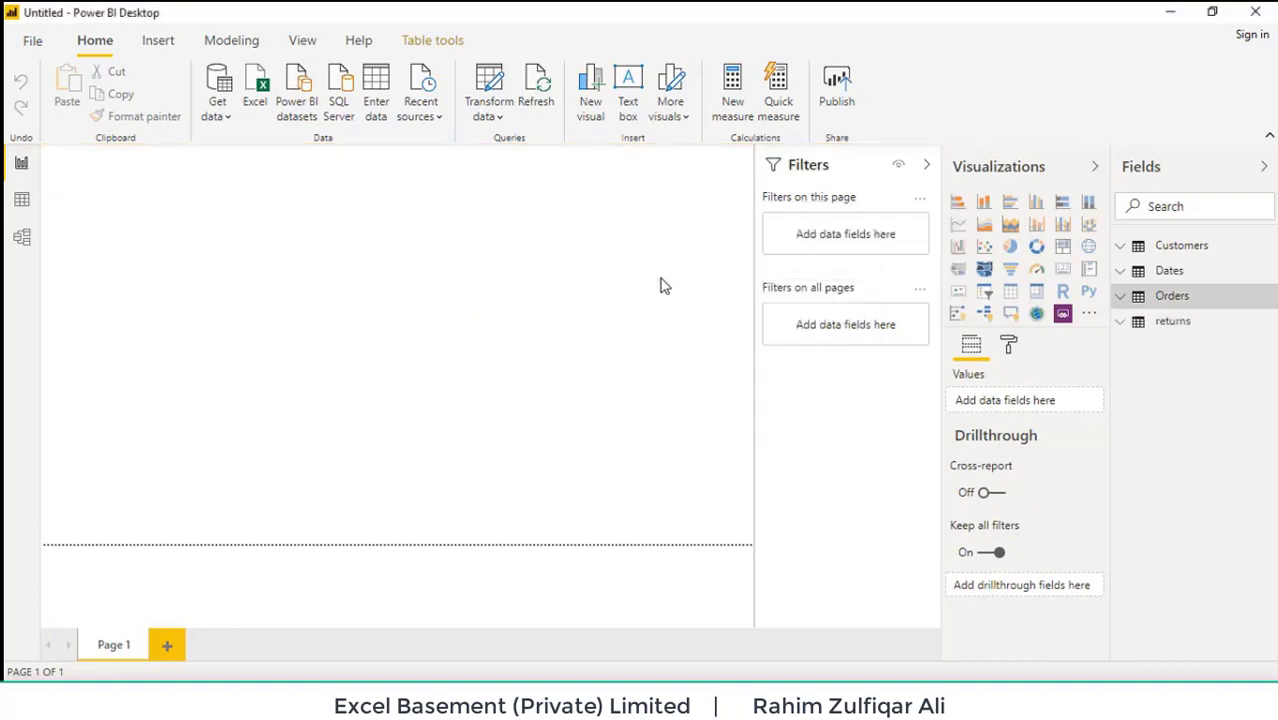
Import the Products table from the Excel workbook products.xlsx into the data model
{"action": "left_click", "coordinate": [217, 114]}
{"action": "left_click", "coordinate": [238, 177]}
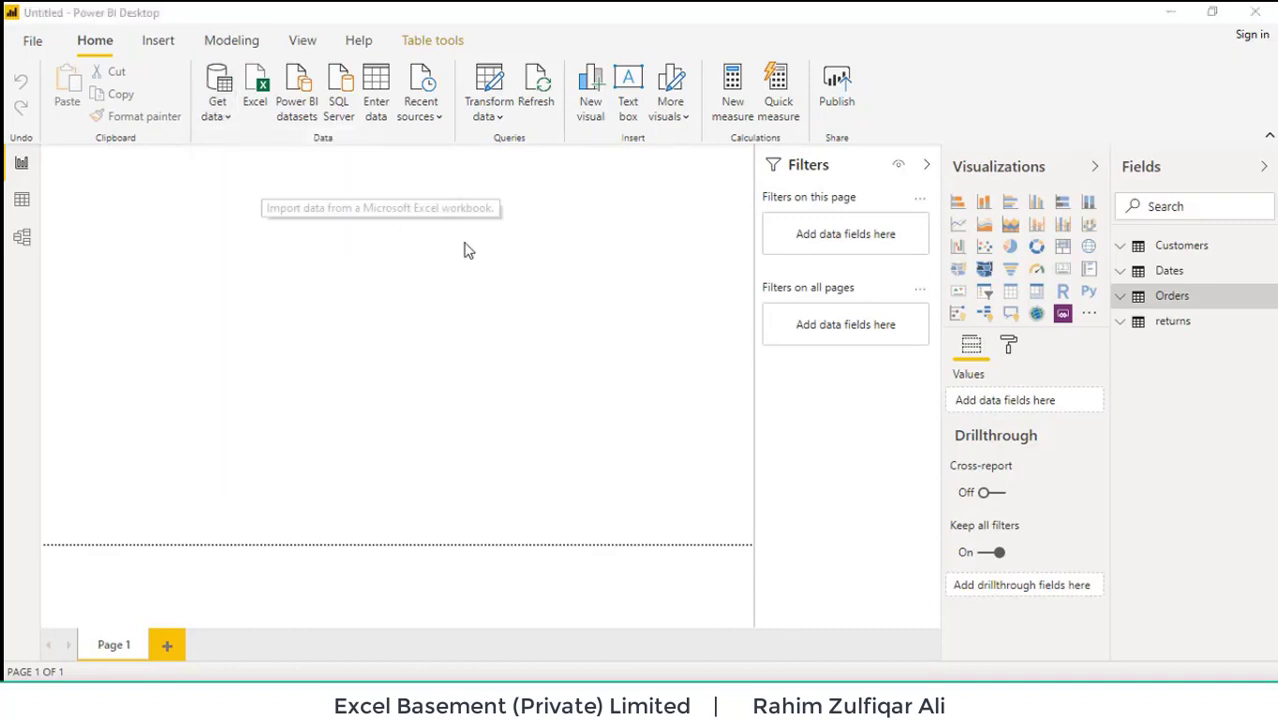
{"action": "left_click", "coordinate": [290, 205]}
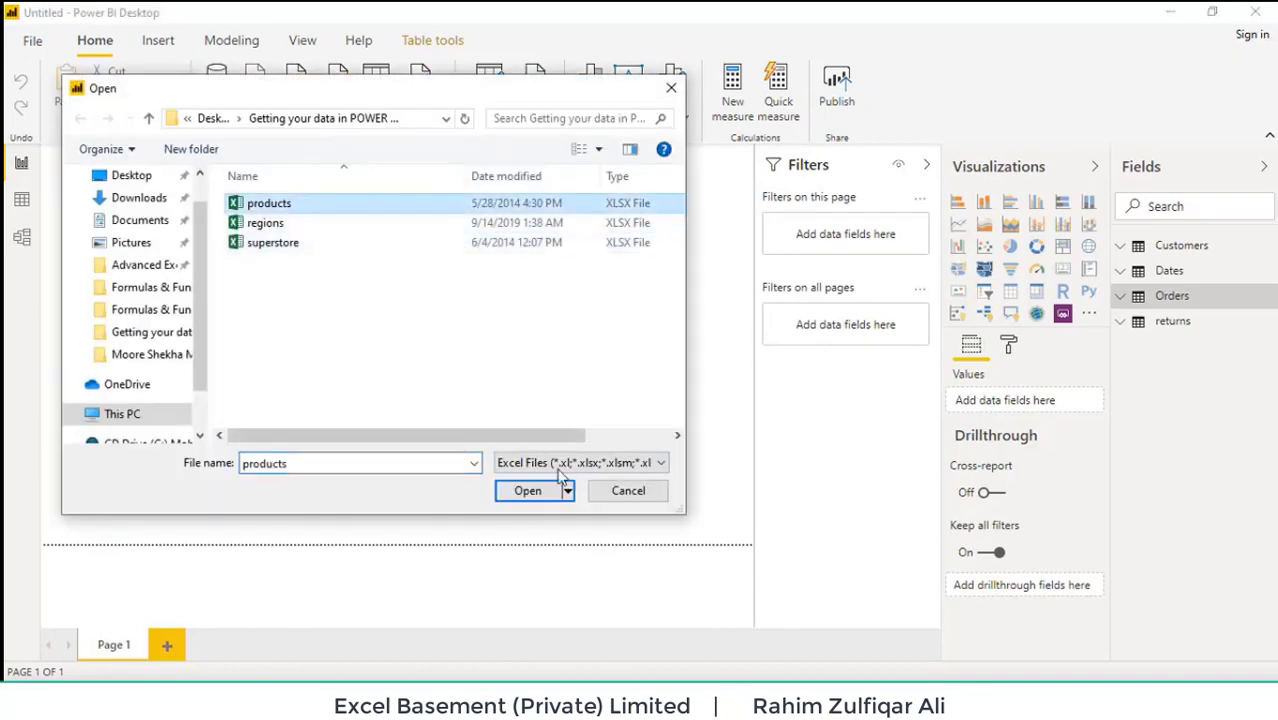
{"action": "left_click", "coordinate": [532, 490]}
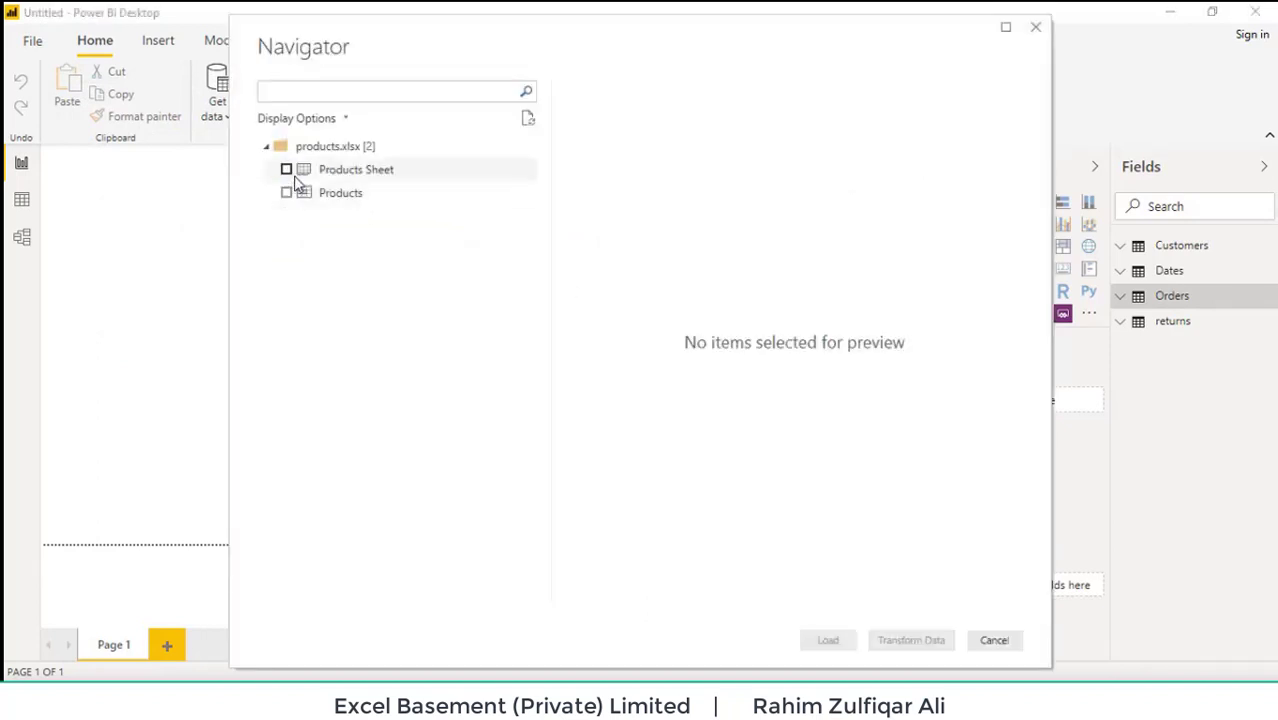
{"action": "left_click", "coordinate": [286, 193]}
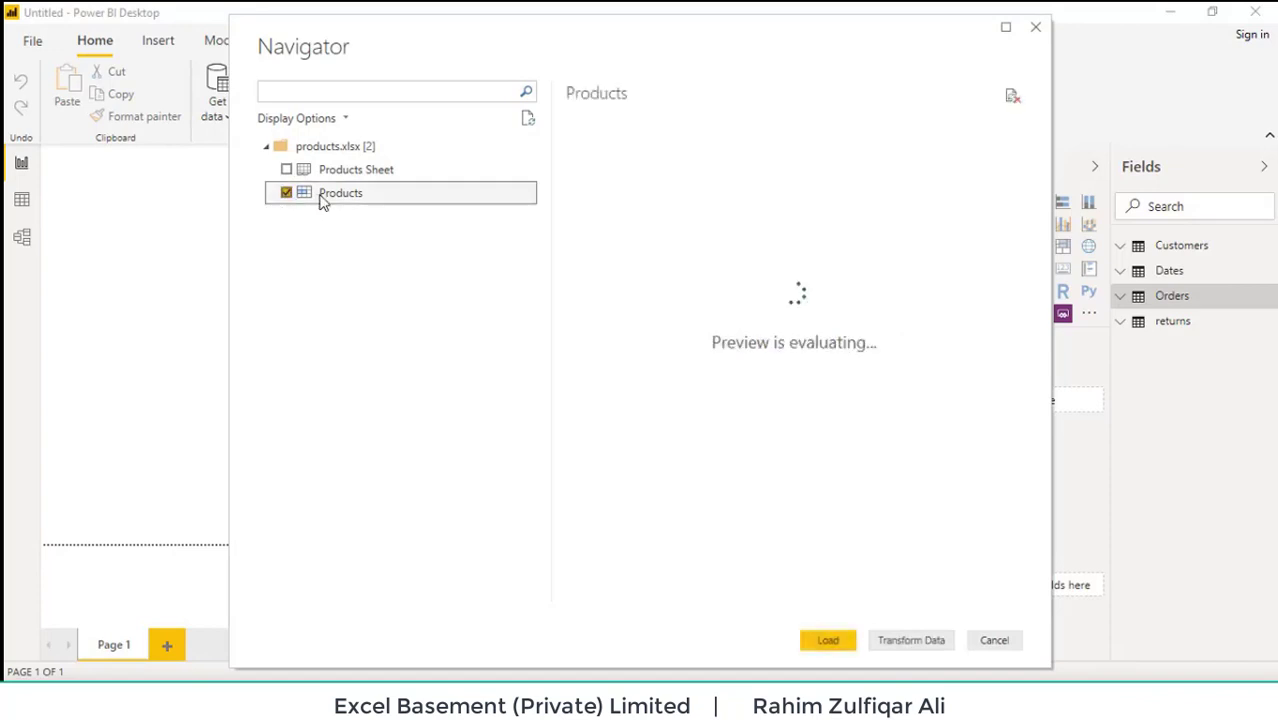
{"action": "left_click", "coordinate": [826, 642]}
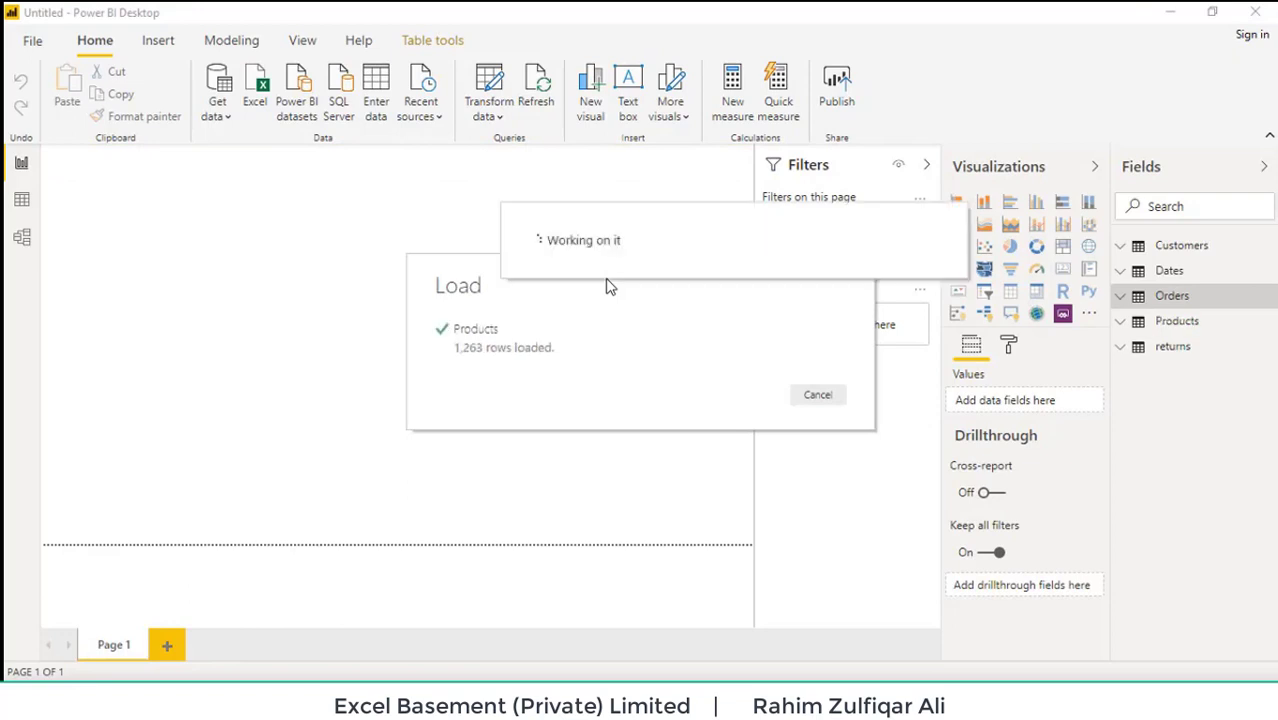
Import the tblRegions table from the Excel workbook regions.xlsx into the data model
{"action": "left_click", "coordinate": [224, 120]}
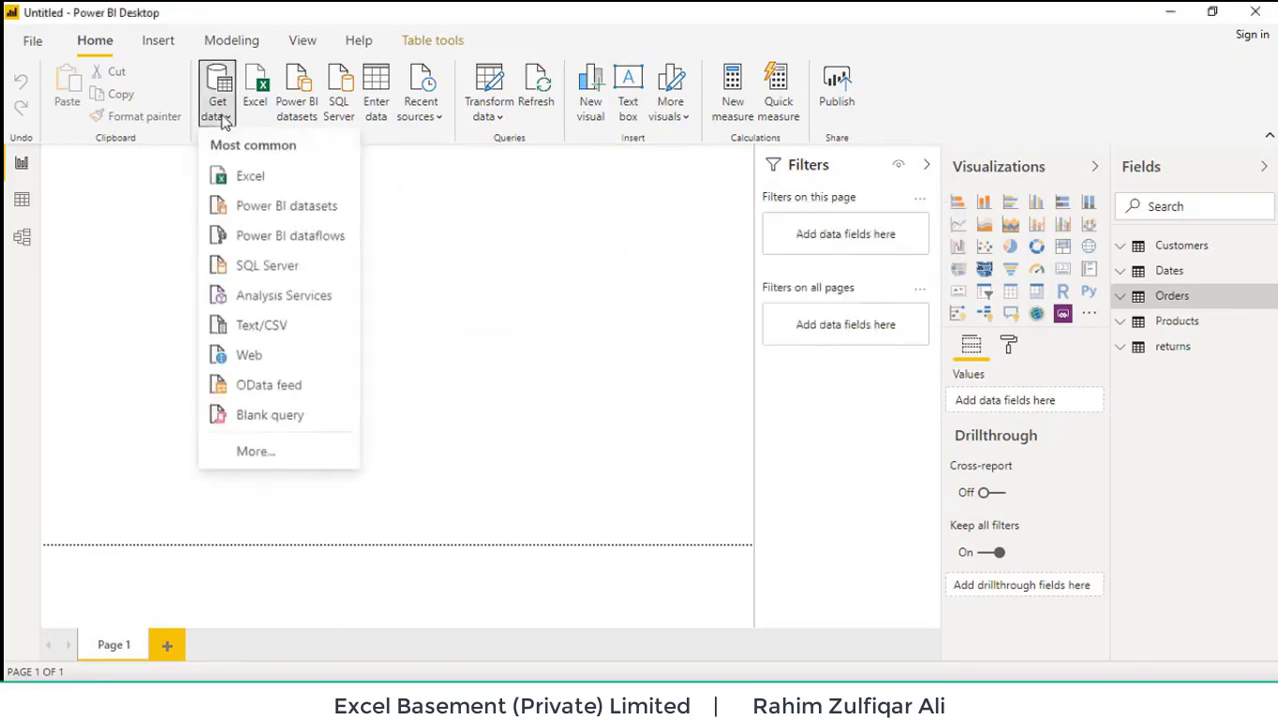
{"action": "left_click", "coordinate": [226, 177]}
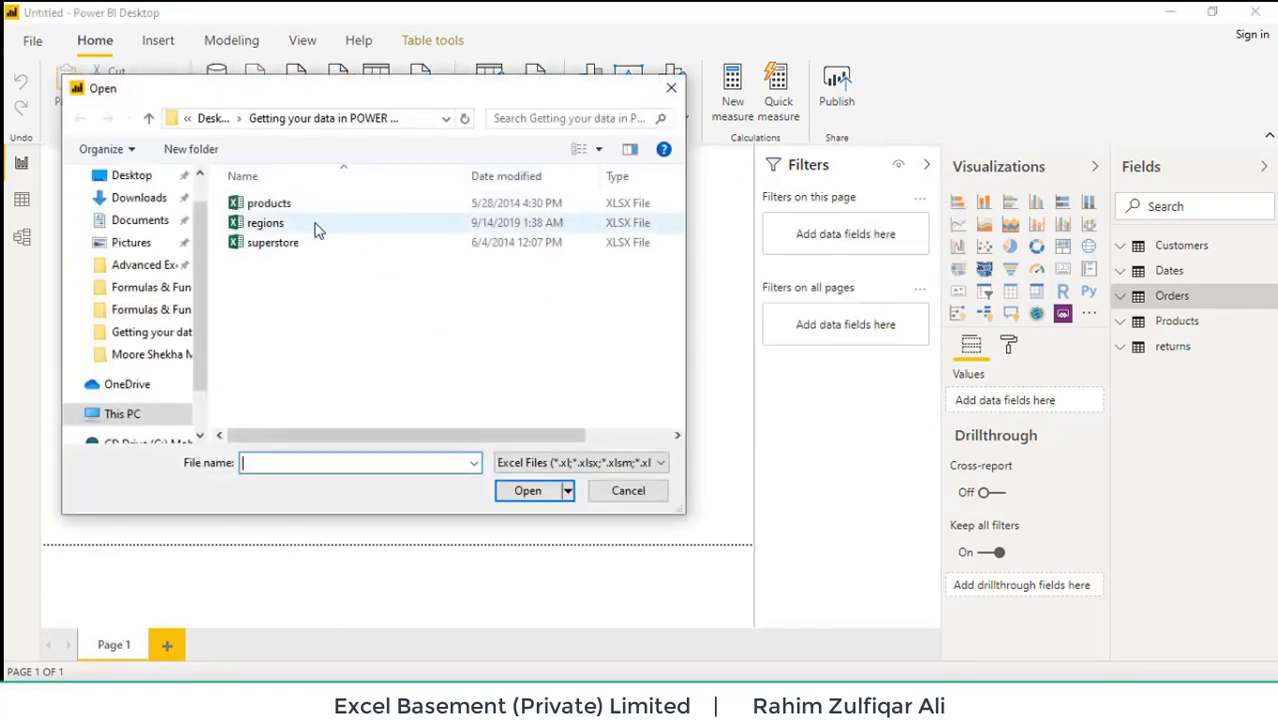
{"action": "left_click", "coordinate": [278, 222]}
{"action": "left_click", "coordinate": [528, 491]}
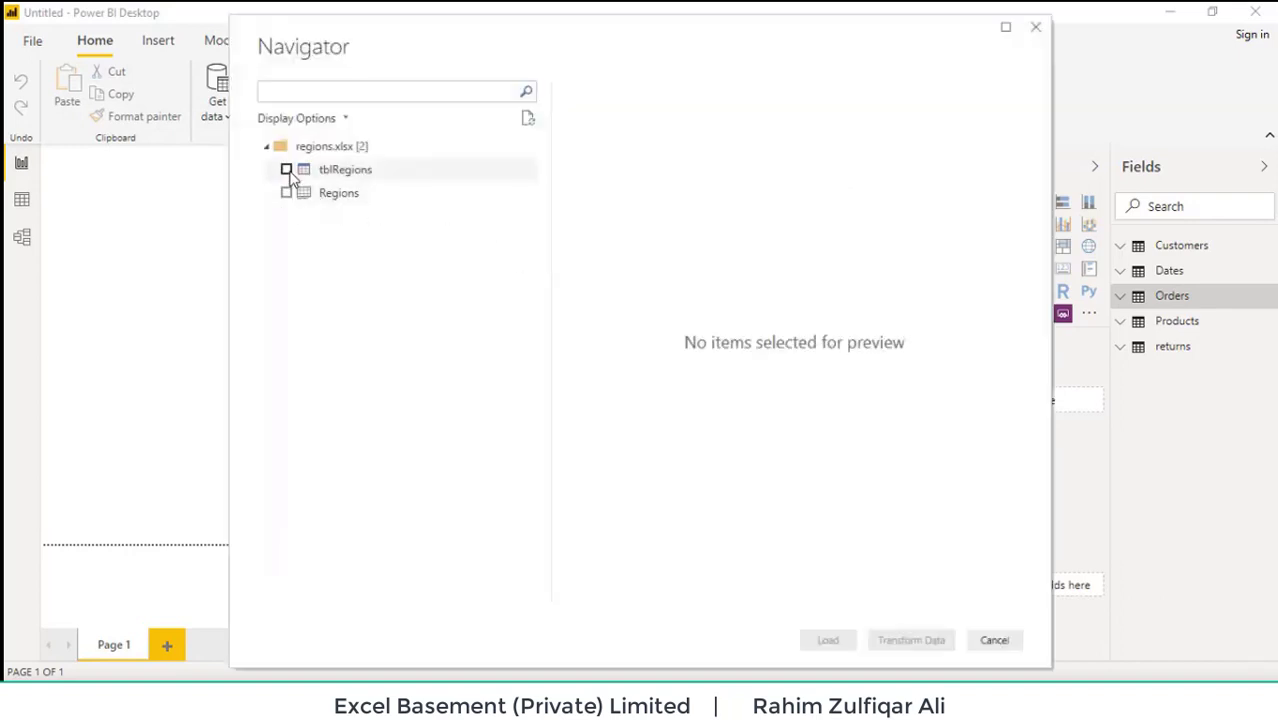
{"action": "left_click", "coordinate": [286, 170]}
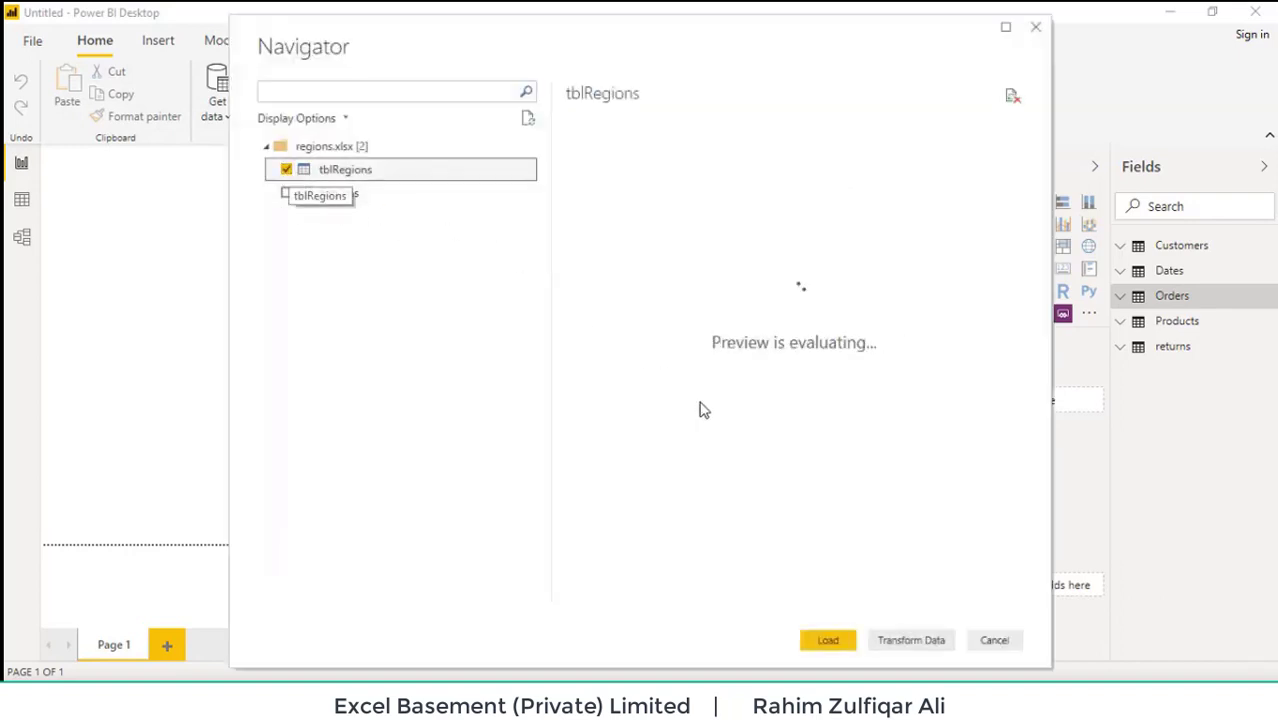
{"action": "left_click", "coordinate": [829, 640]}
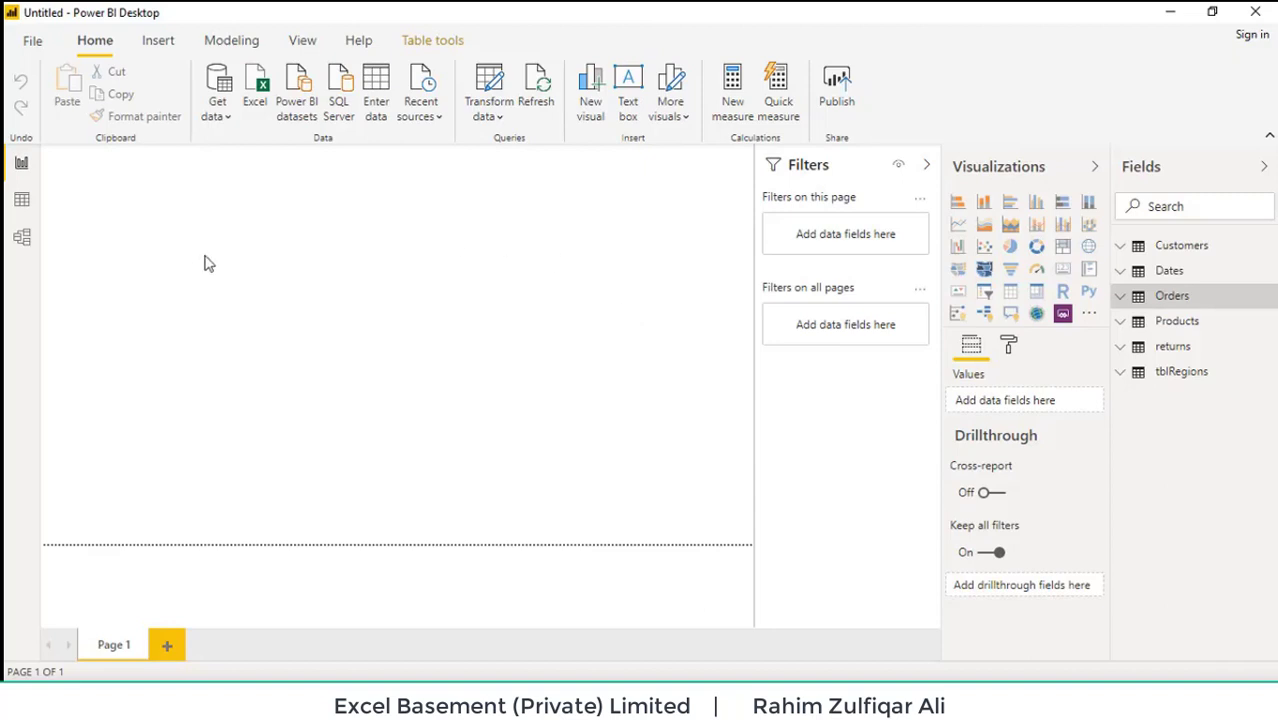
Look through the fields of the Customers, Orders and Dates tables, collapsing each one again
{"action": "left_click", "coordinate": [1179, 250]}
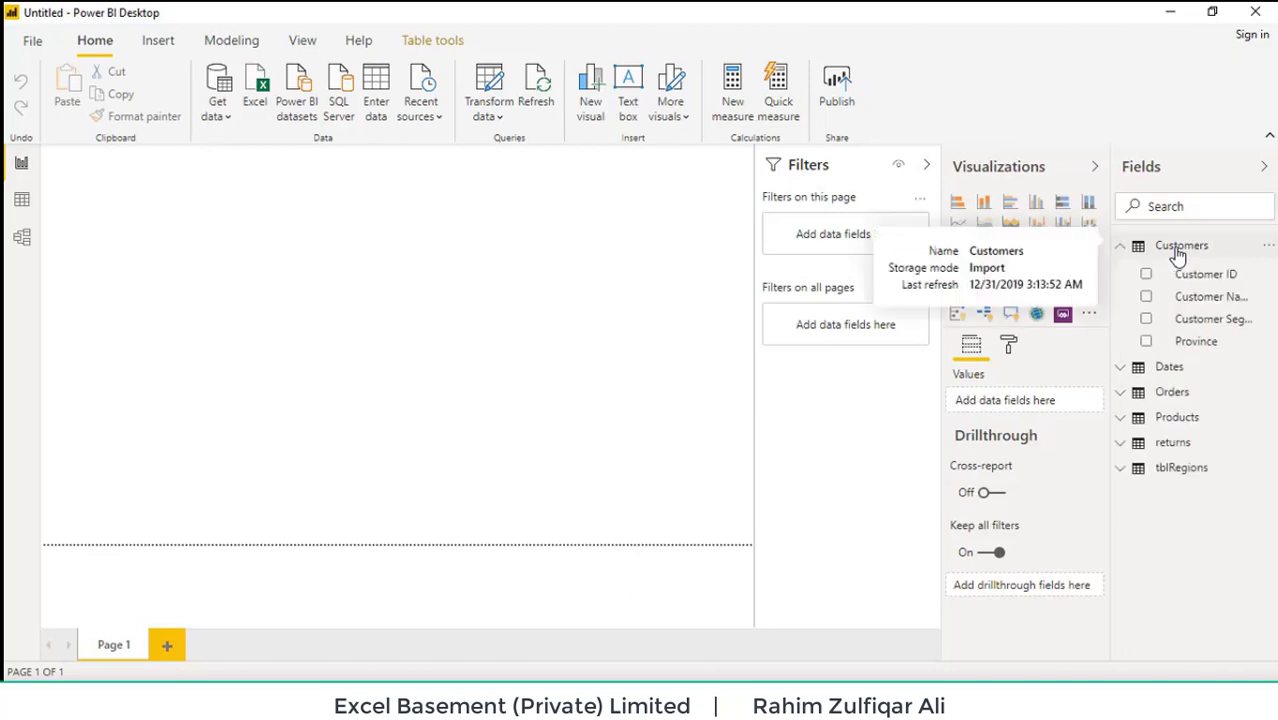
{"action": "left_click", "coordinate": [1175, 250]}
{"action": "left_click", "coordinate": [1172, 296]}
{"action": "left_click", "coordinate": [1172, 296]}
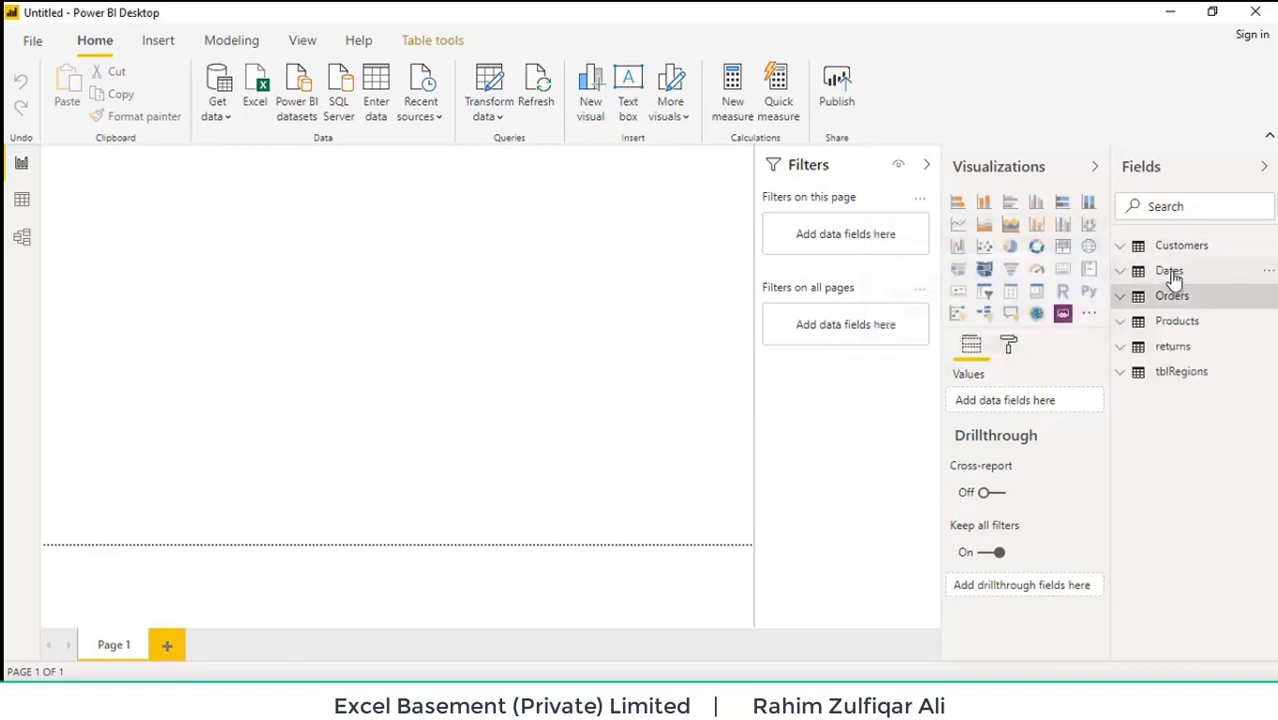
{"action": "left_click", "coordinate": [1166, 271]}
{"action": "left_click", "coordinate": [1166, 271]}
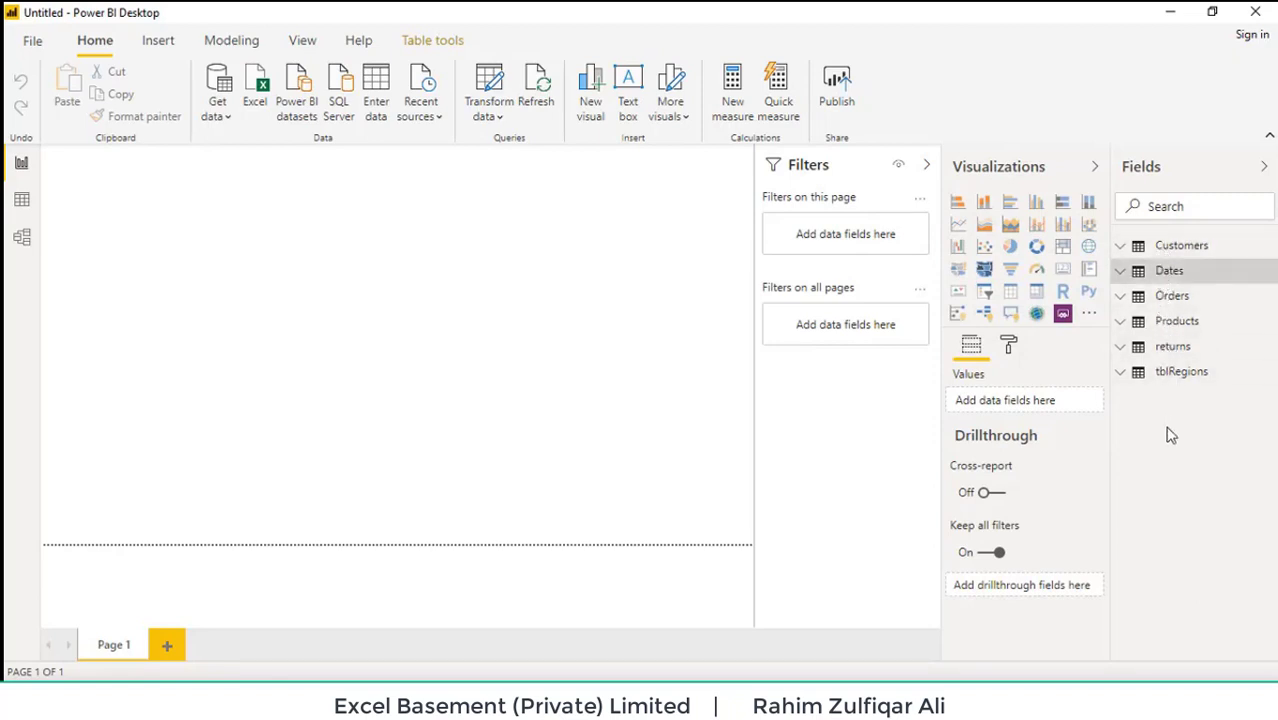
Examine the relationship diagram of all tables and the data rows of the Orders table
{"action": "left_click", "coordinate": [22, 240]}
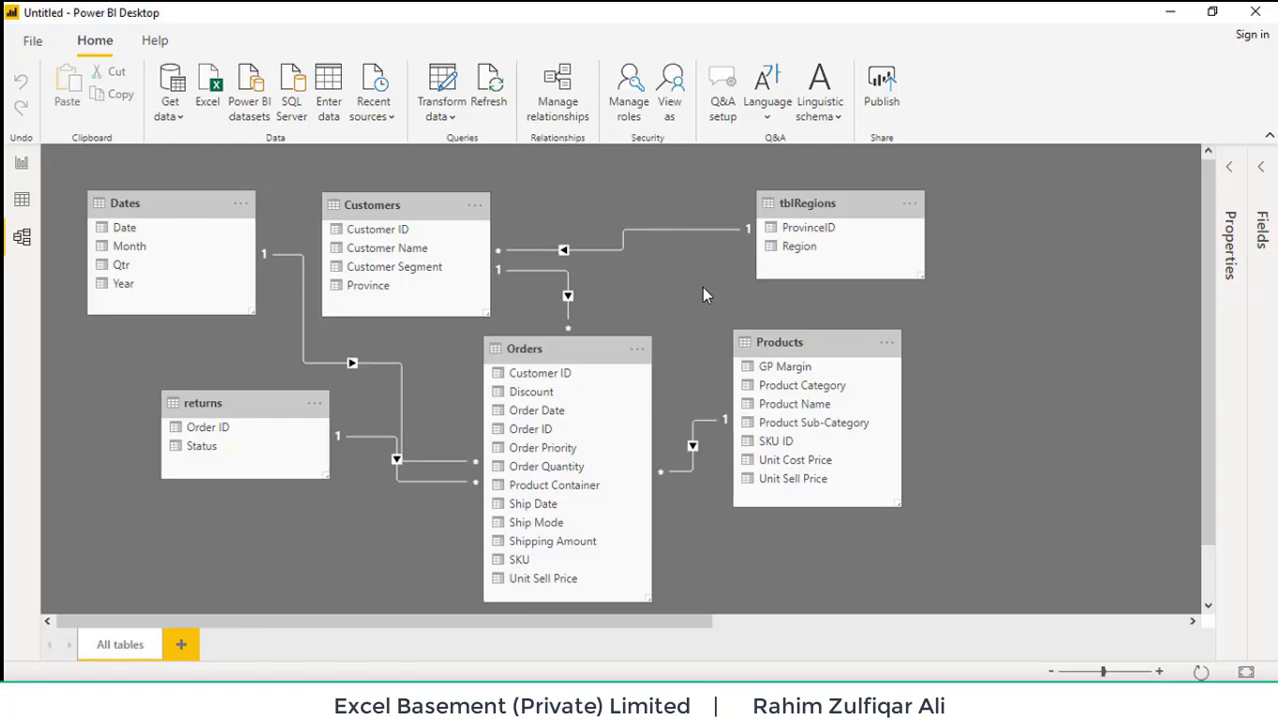
{"action": "left_click", "coordinate": [22, 202]}
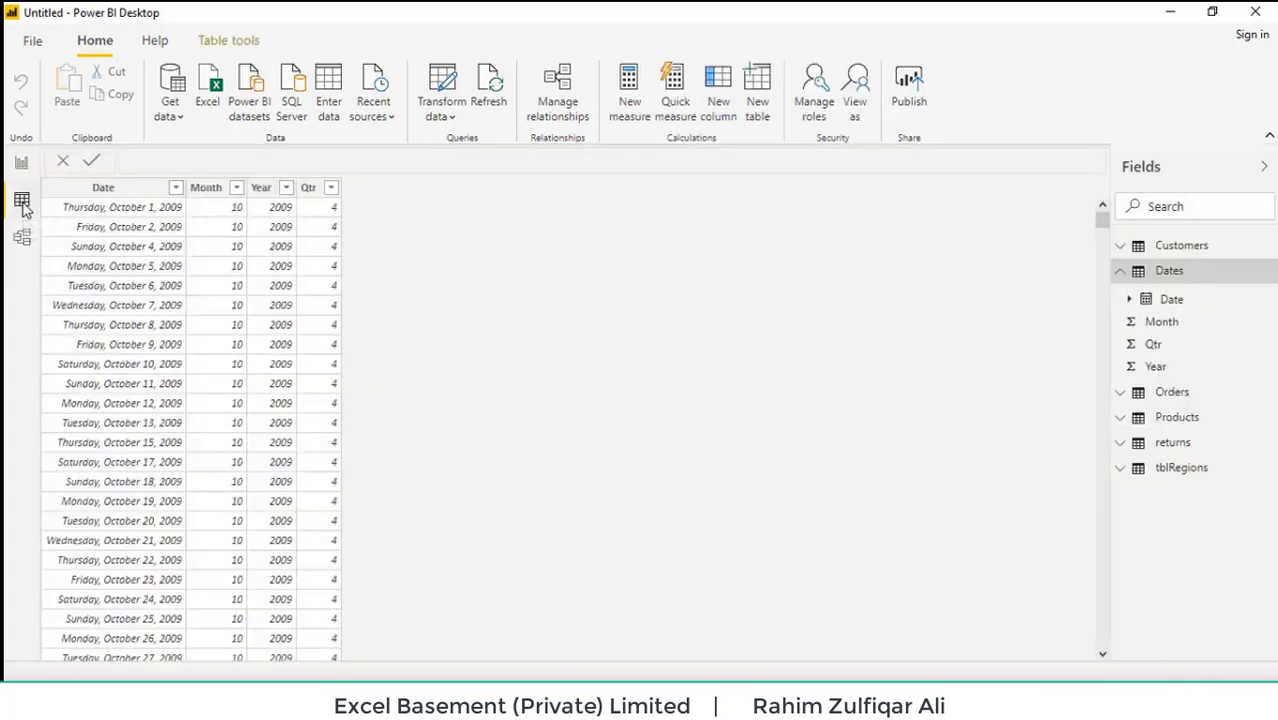
{"action": "left_click", "coordinate": [1165, 392]}
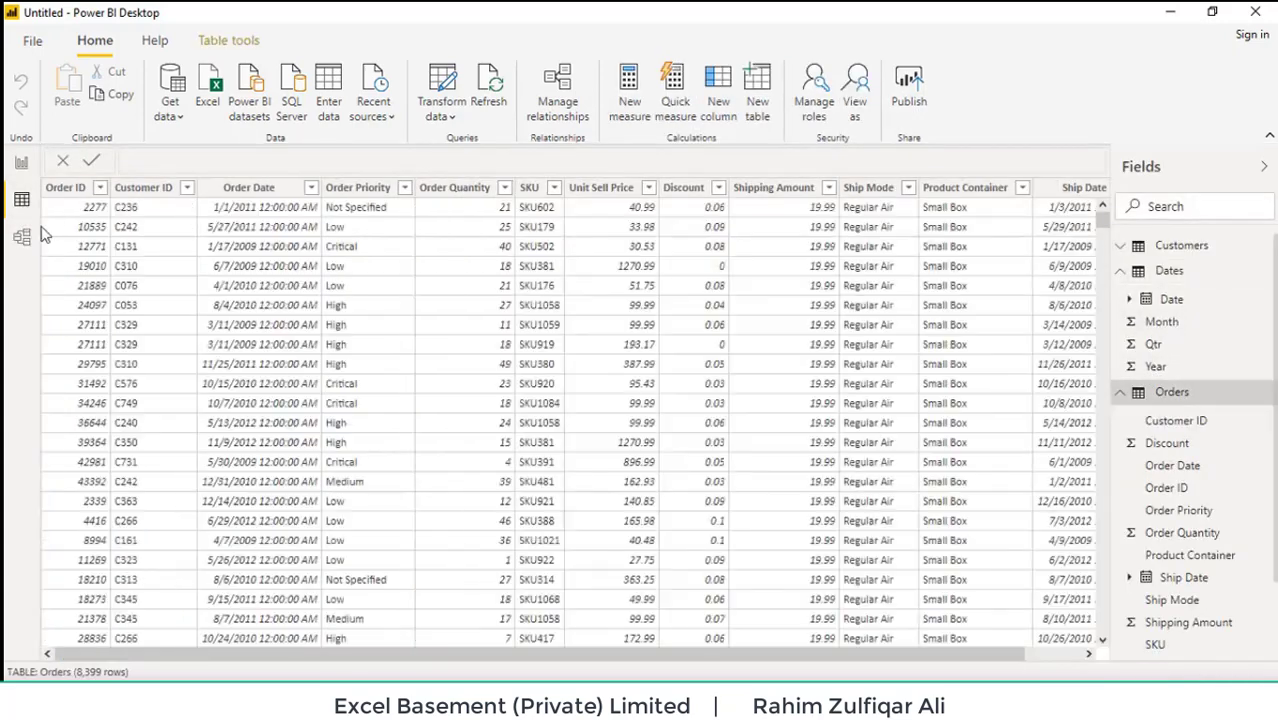
Review the cross filter direction and cardinality options of the Customers–tblRegions relationship in the model diagram, and close its settings
{"action": "left_click", "coordinate": [22, 236]}
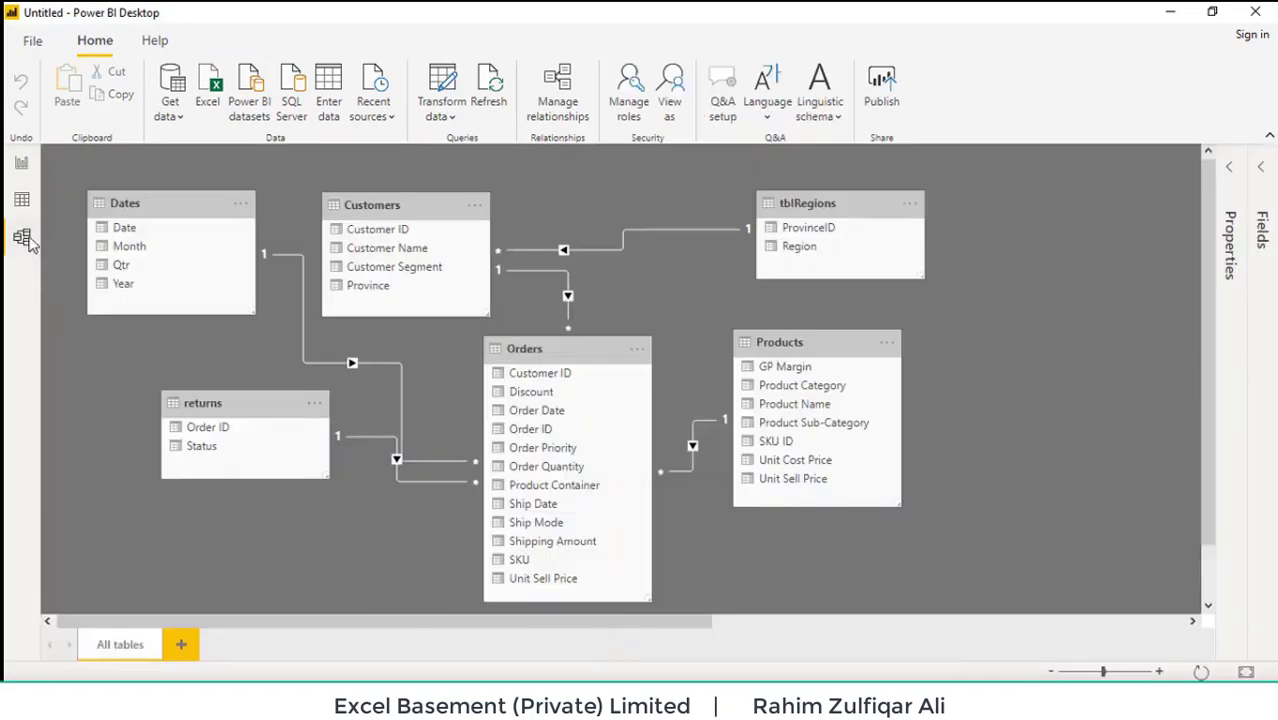
{"action": "left_click", "coordinate": [569, 285]}
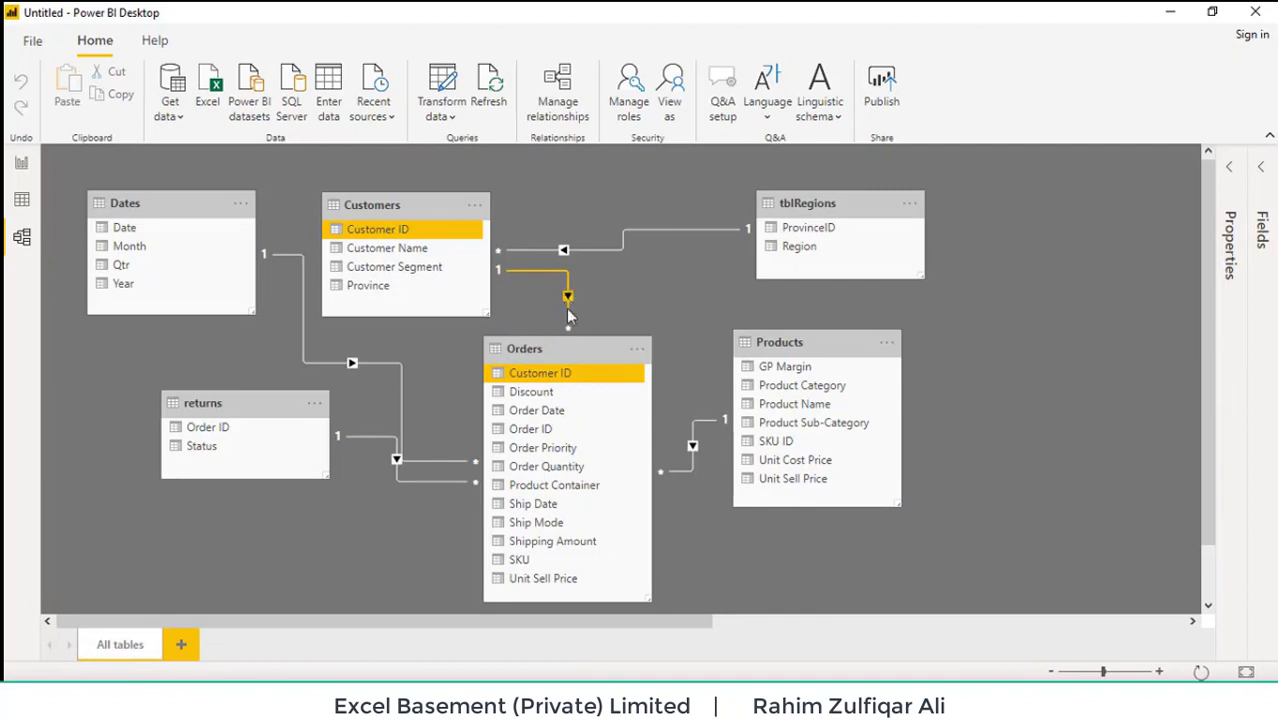
{"action": "double_click", "coordinate": [565, 252]}
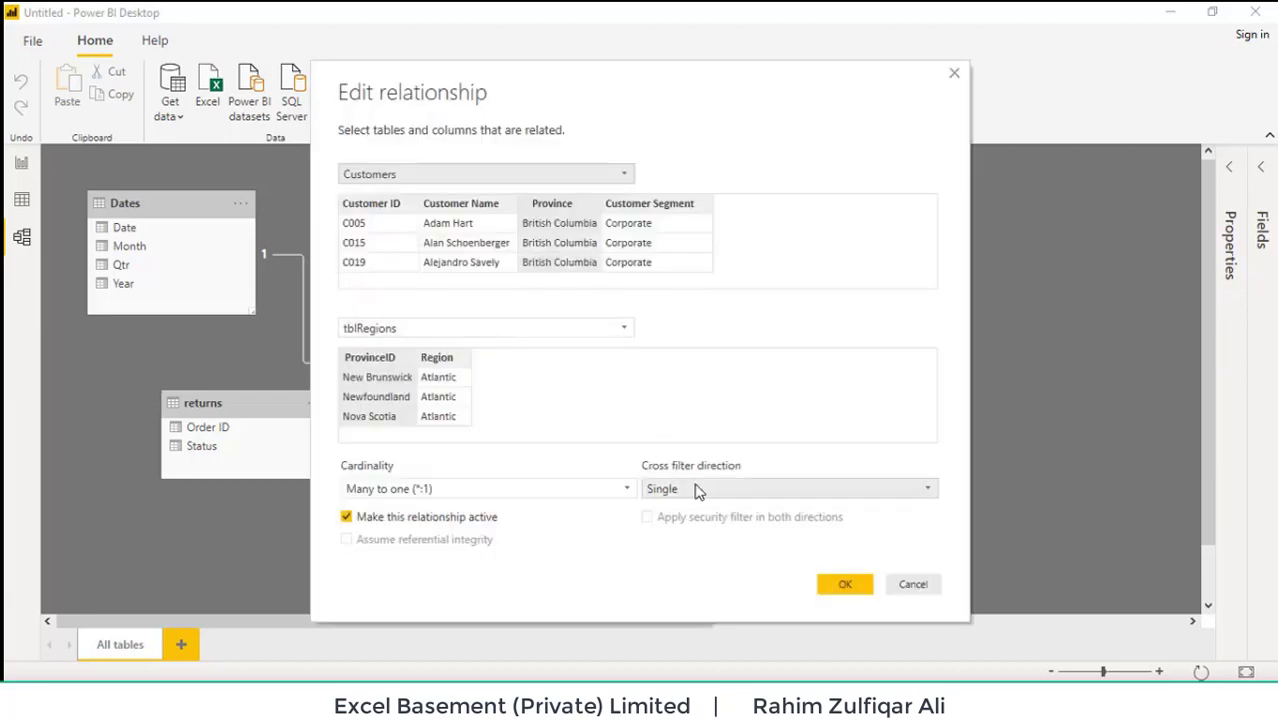
{"action": "left_click", "coordinate": [690, 490]}
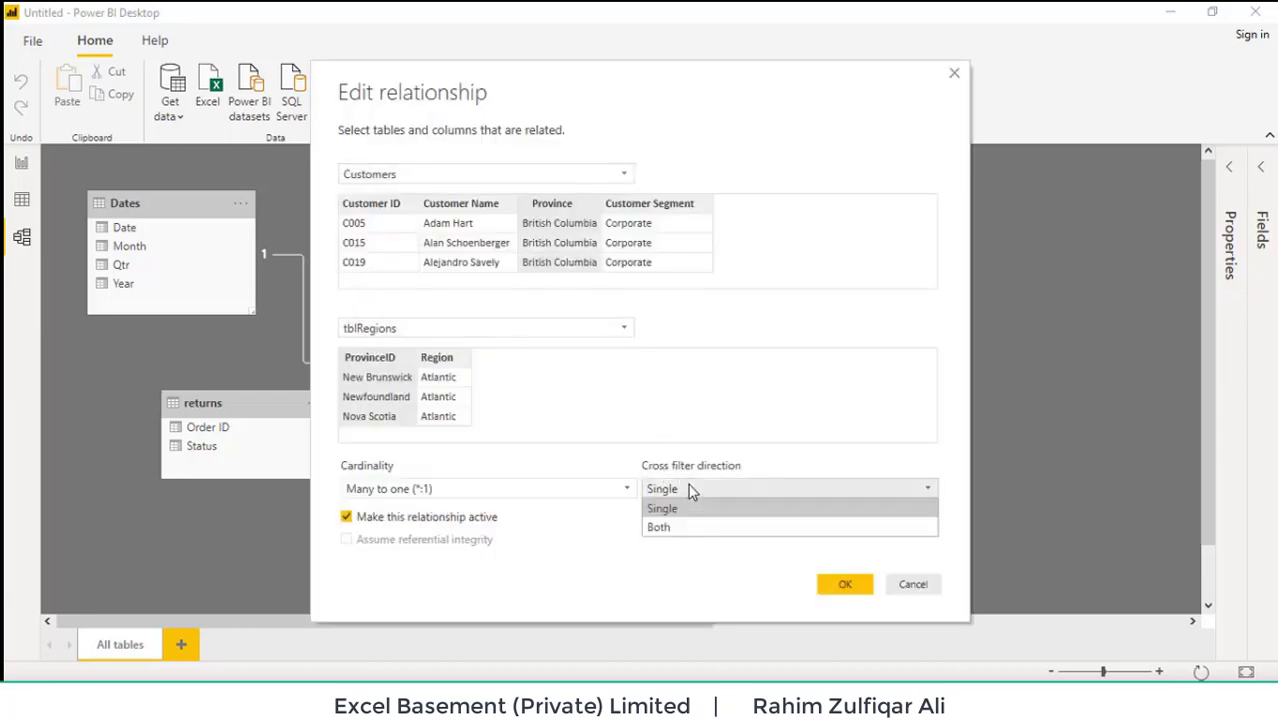
{"action": "left_click", "coordinate": [573, 488]}
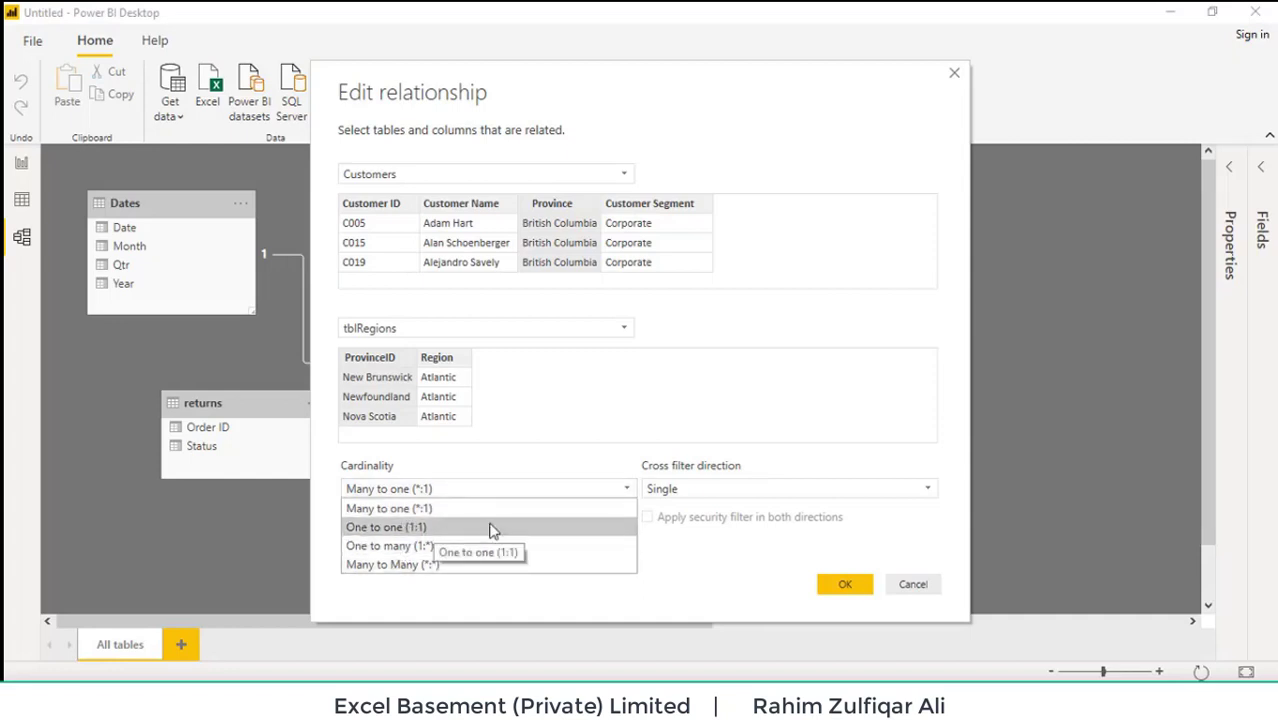
{"action": "left_click", "coordinate": [889, 580]}
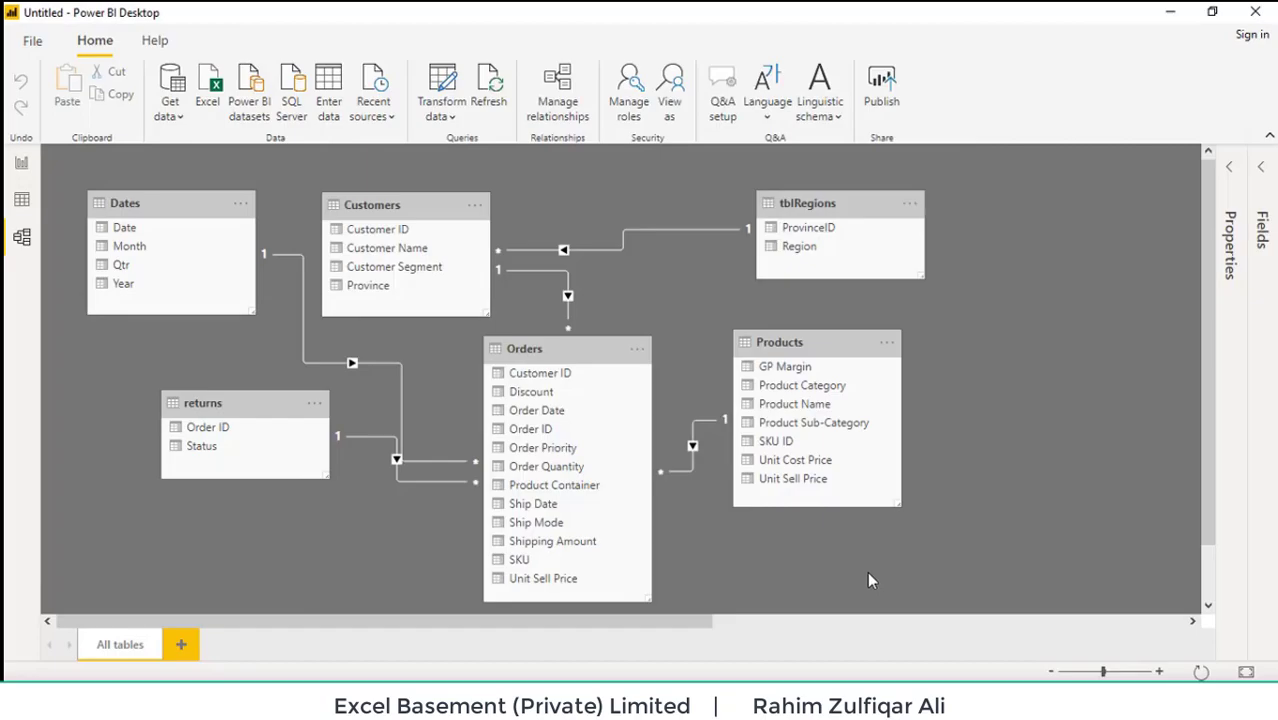
View the dates workbook in Excel and switch to the Power BI Desktop report containing the dates table
{"action": "key", "text": "alt+Tab"}
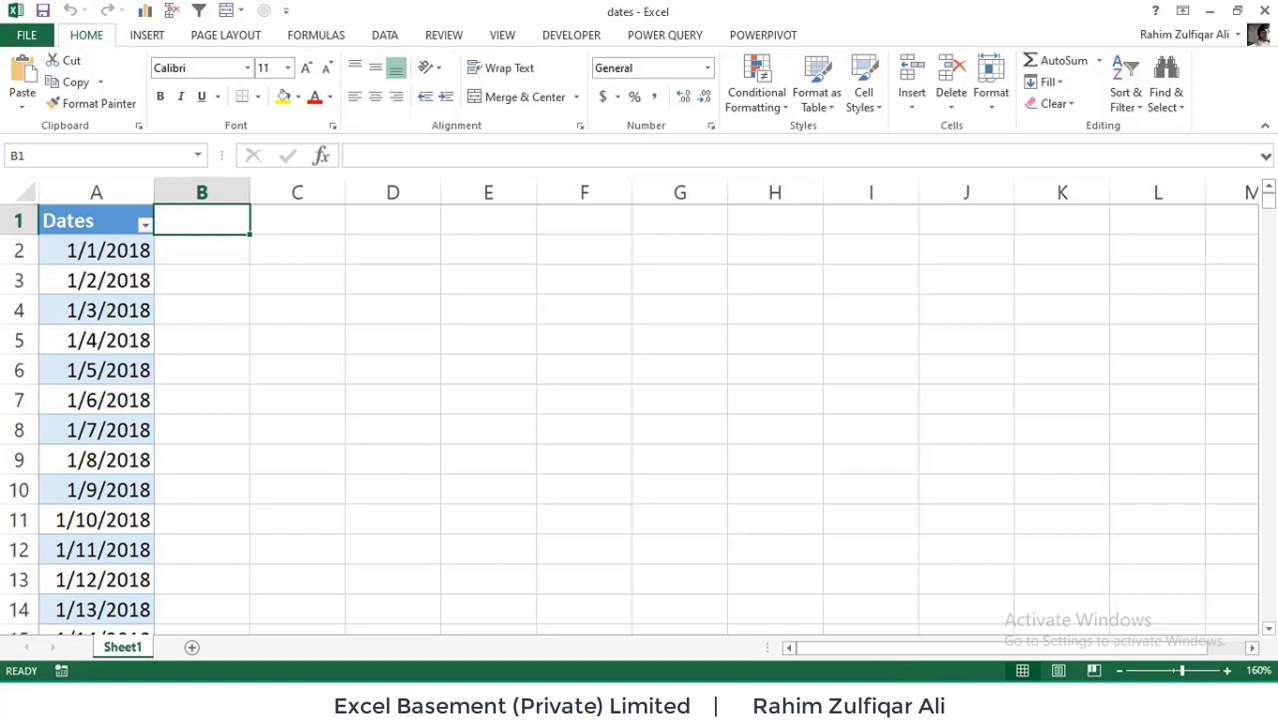
{"action": "left_click", "coordinate": [875, 675]}
{"action": "left_click", "coordinate": [709, 616]}
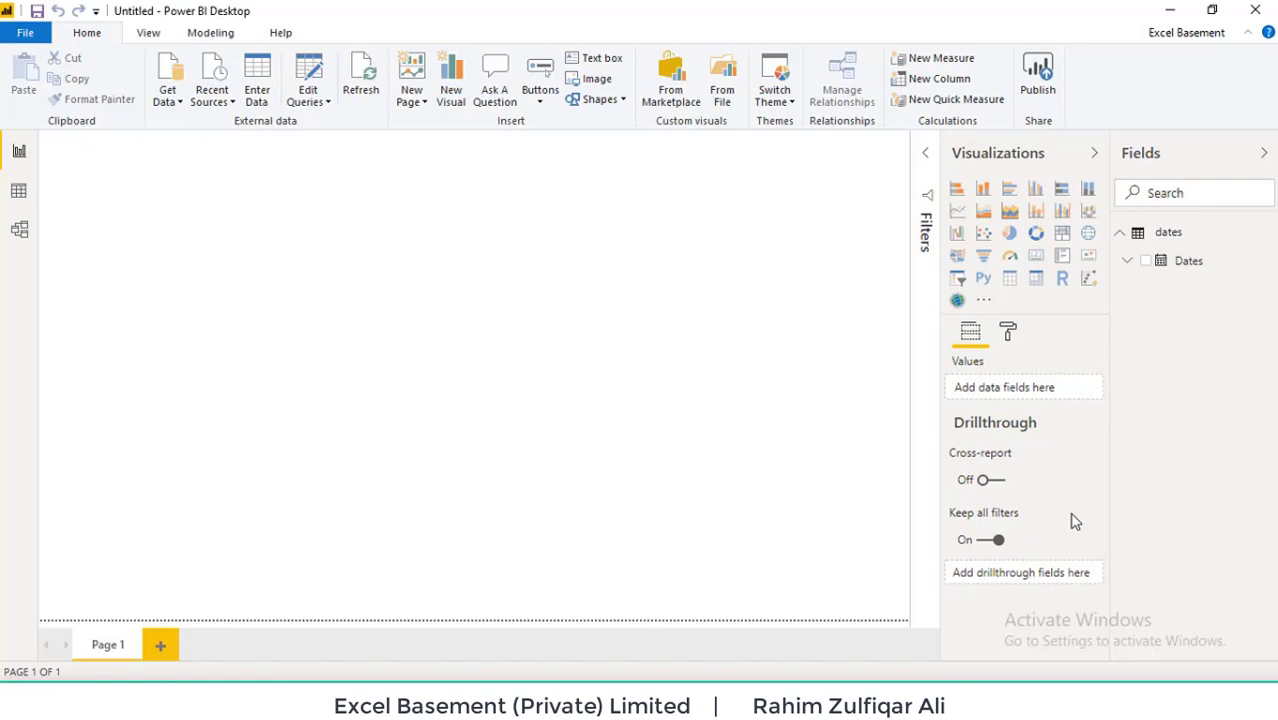
{"action": "mouse_move", "coordinate": [1074, 521]}
Switch to the browser and examine the DAX FORMAT function documentation, including the custom numeric and pre-defined date and time format pages
{"action": "left_click", "coordinate": [790, 706]}
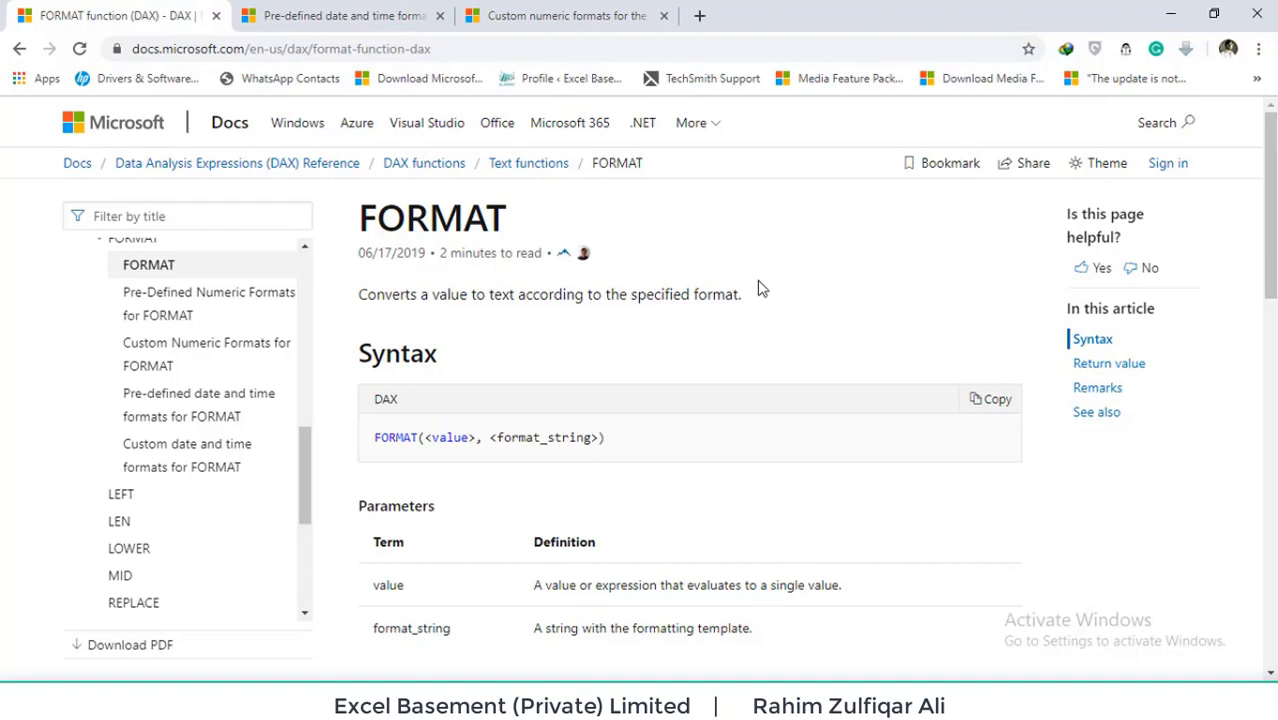
{"action": "left_click", "coordinate": [545, 12]}
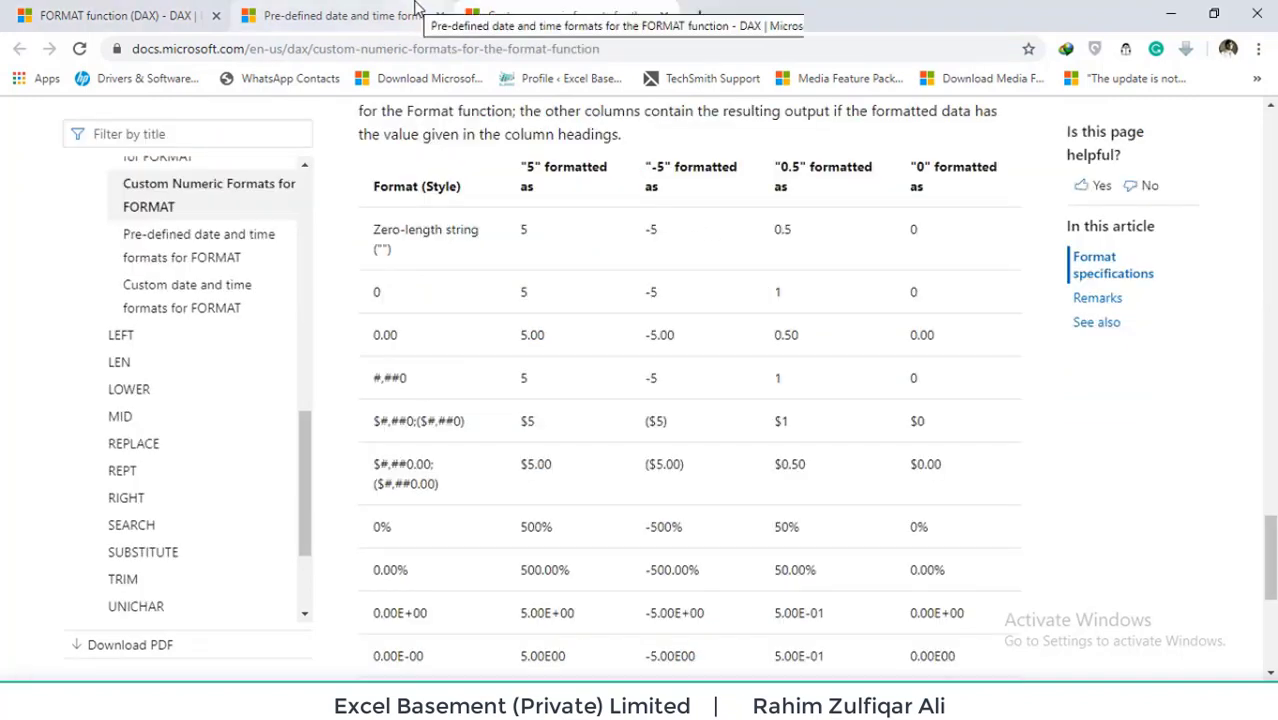
{"action": "left_click", "coordinate": [418, 8]}
{"action": "scroll", "coordinate": [746, 313], "scroll_direction": "down", "scroll_amount": 3}
{"action": "scroll", "coordinate": [746, 313], "scroll_direction": "up", "scroll_amount": 1}
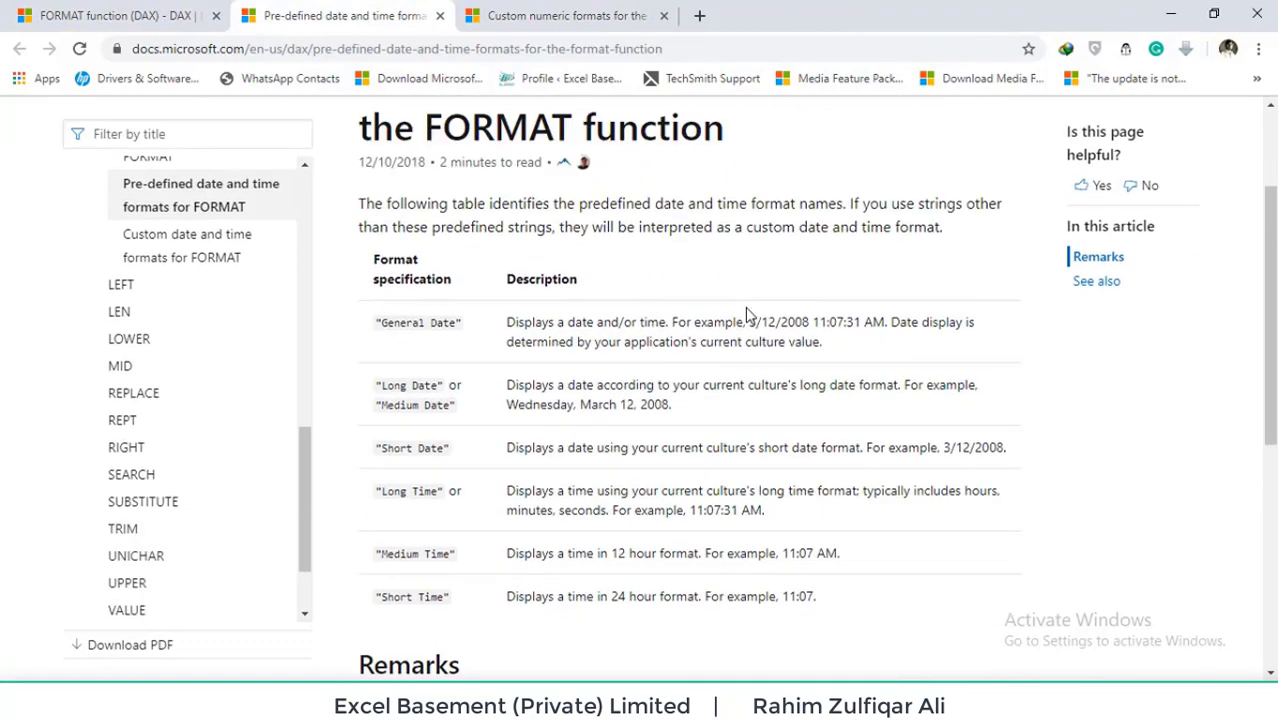
{"action": "scroll", "coordinate": [747, 314], "scroll_direction": "up", "scroll_amount": 1}
{"action": "scroll", "coordinate": [749, 316], "scroll_direction": "up", "scroll_amount": 2}
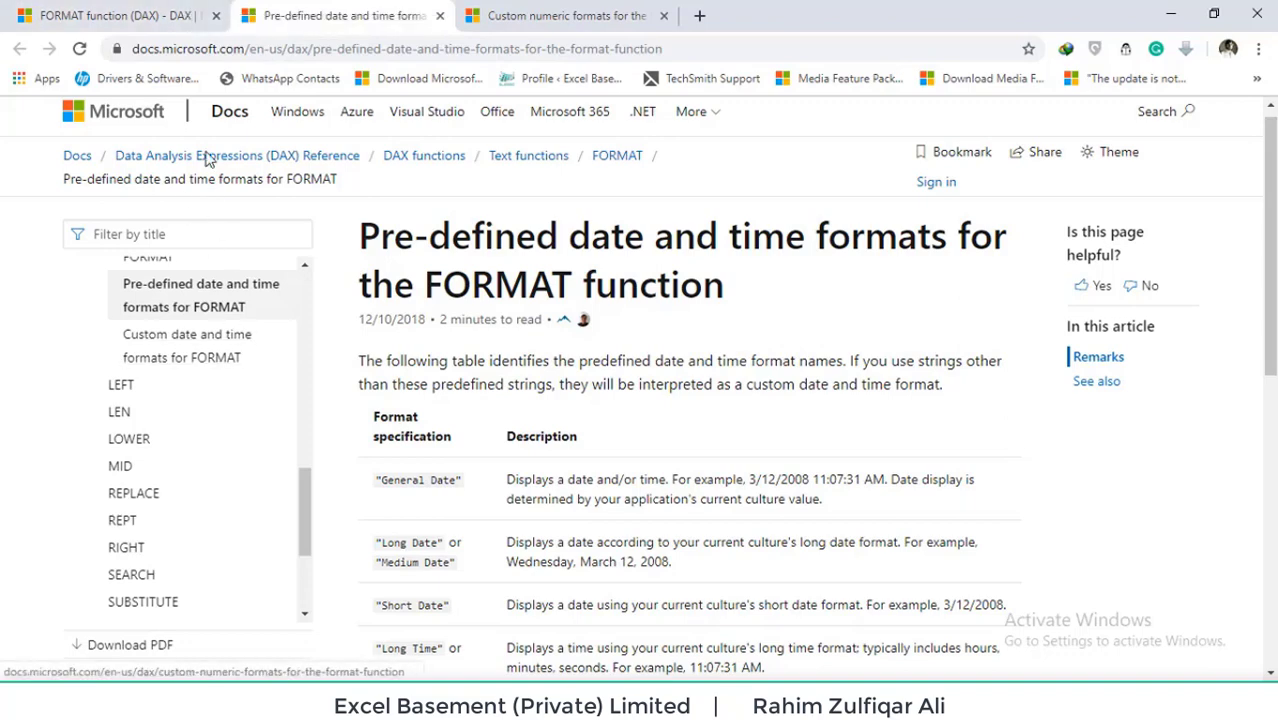
{"action": "left_click", "coordinate": [160, 15]}
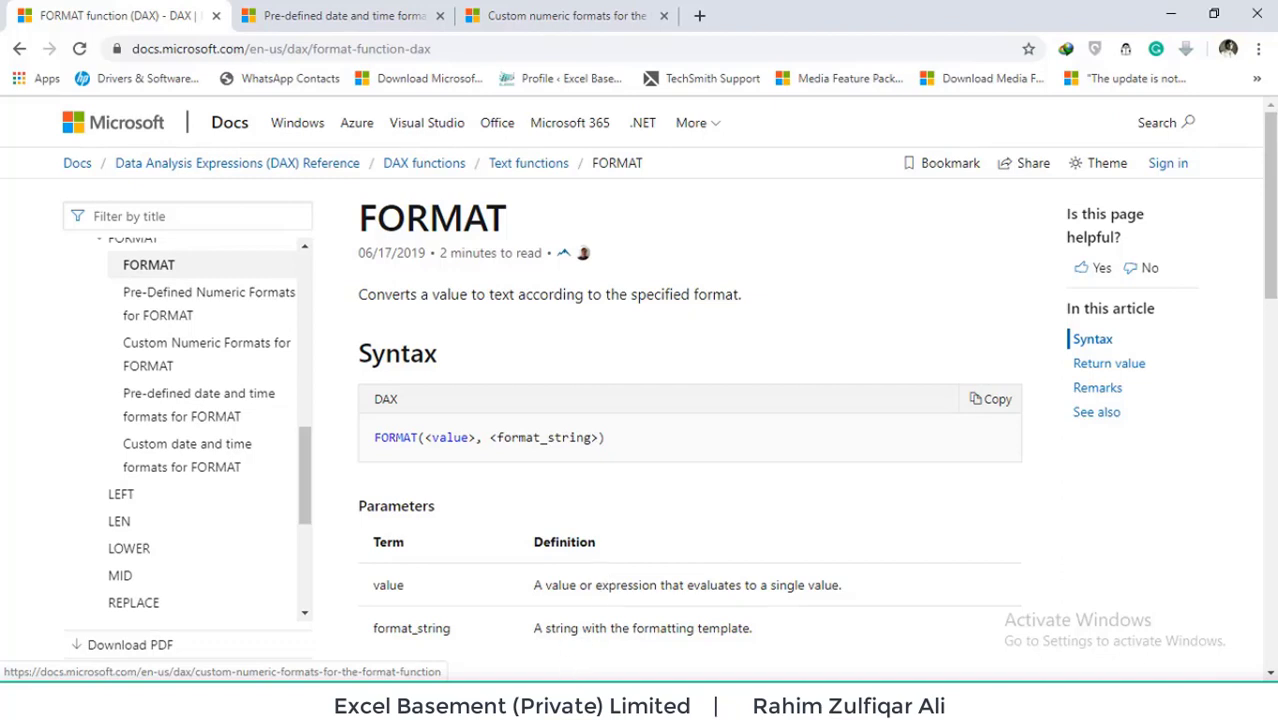
{"action": "left_click", "coordinate": [568, 678]}
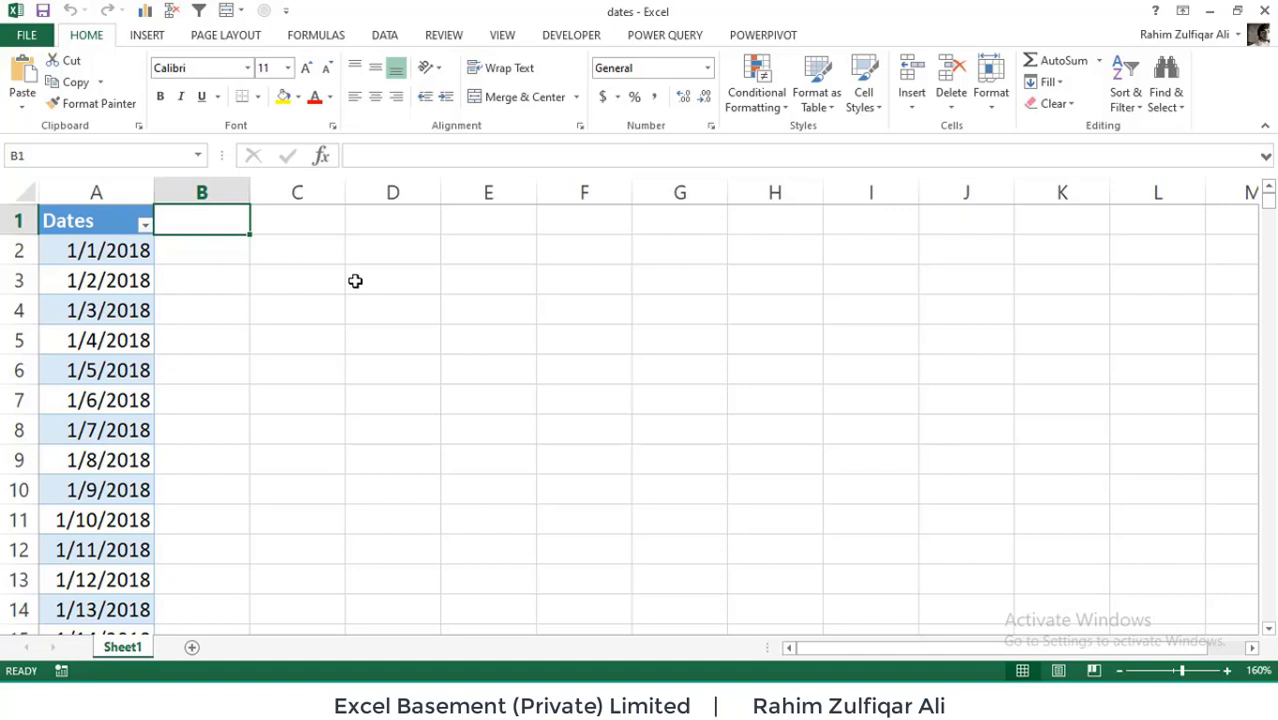
{"action": "type", "text": "Day"}
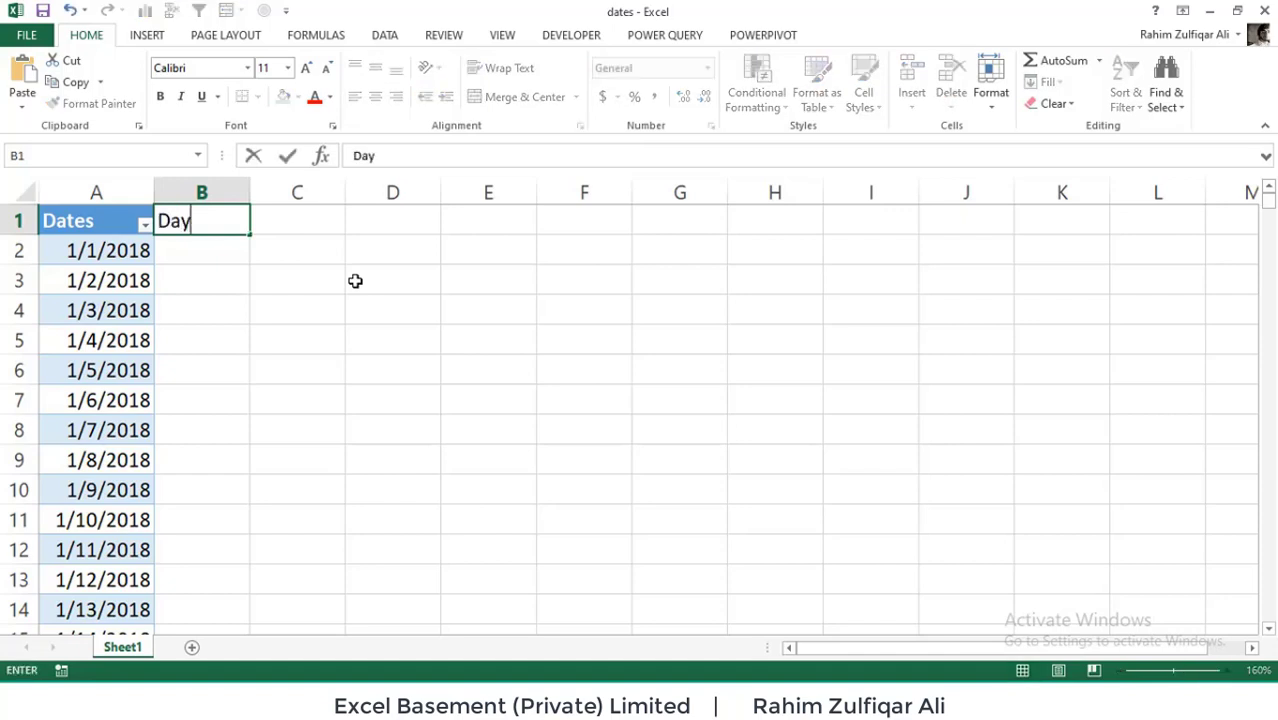
{"action": "key", "text": "Return"}
{"action": "type", "text": "=text"}
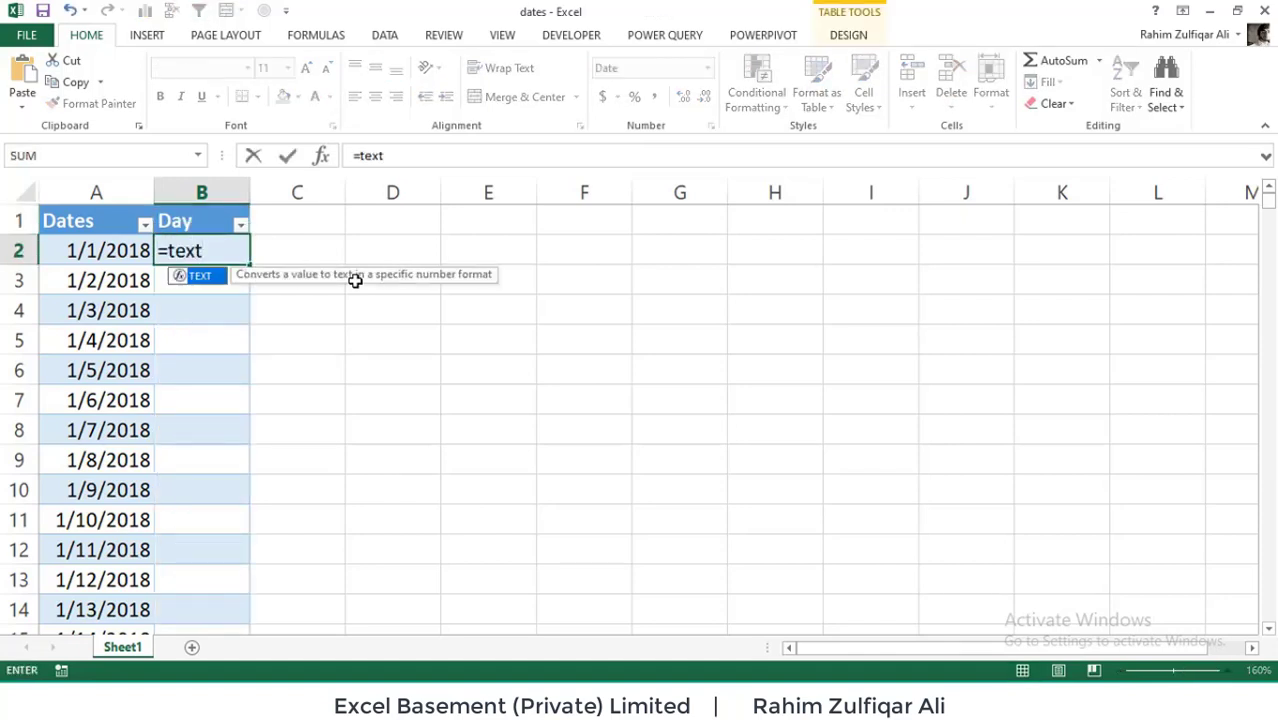
{"action": "key", "text": "Tab"}
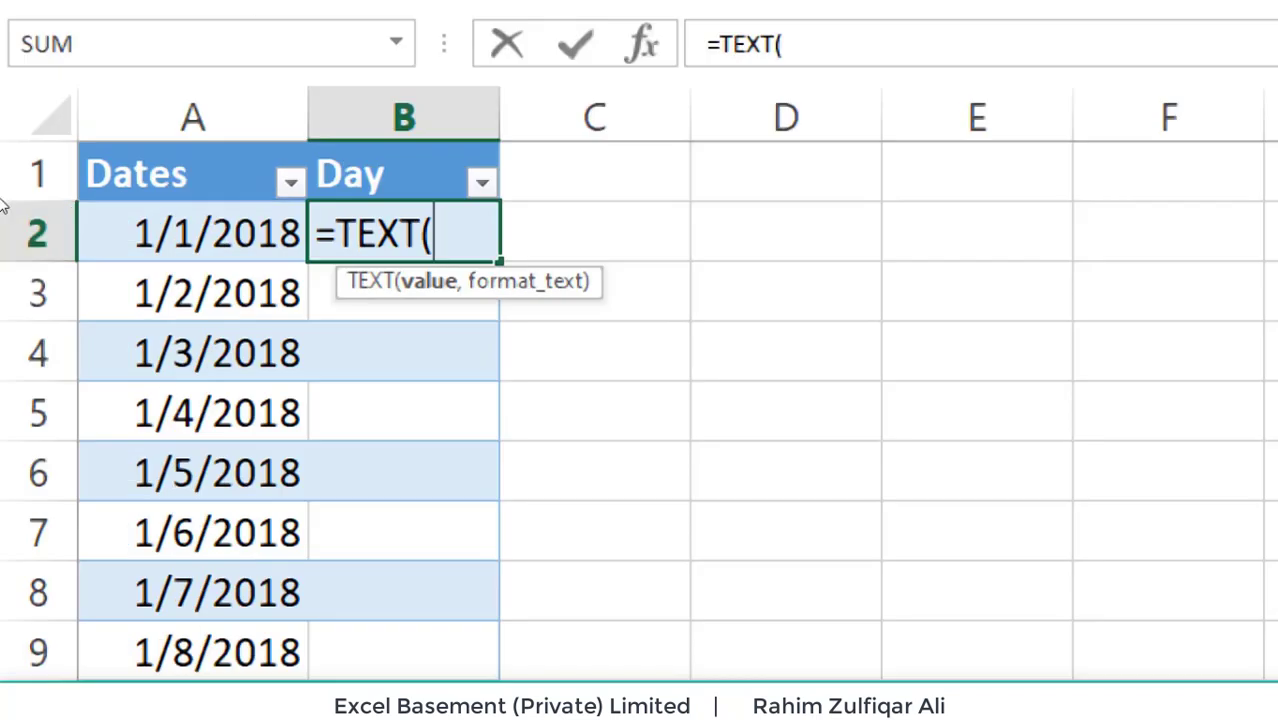
{"action": "key", "text": "Left"}
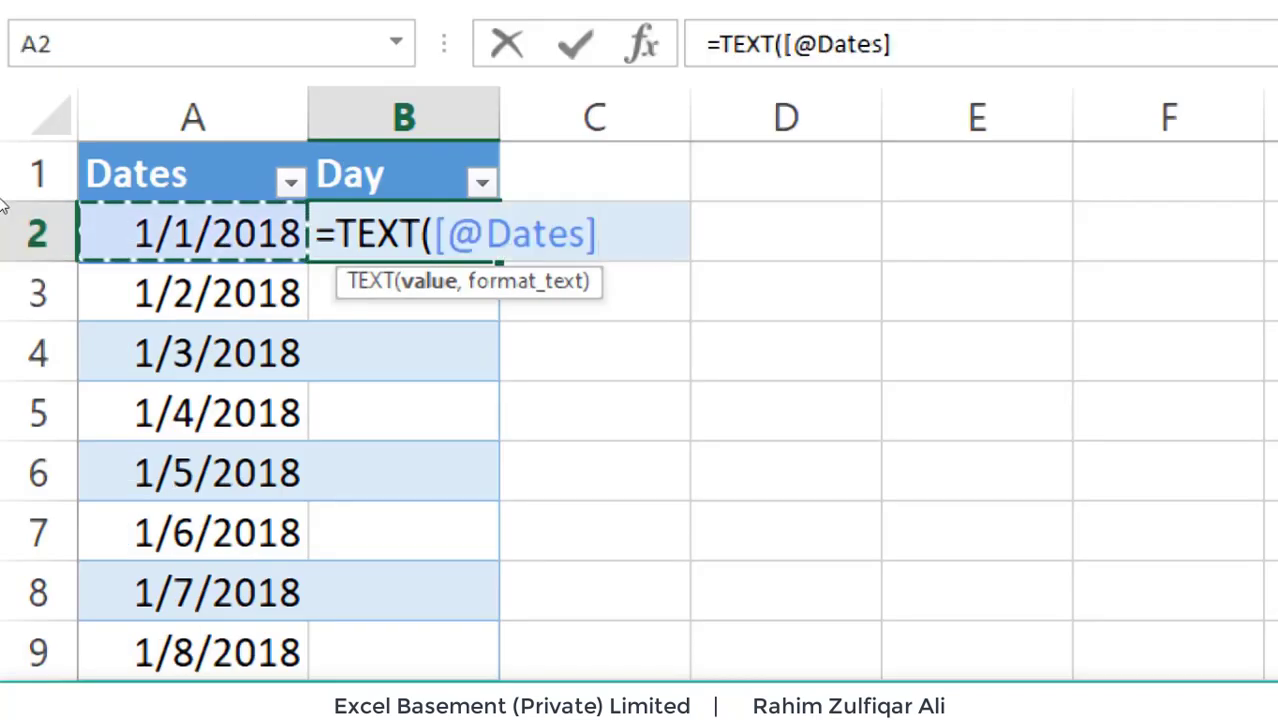
{"action": "type", "text": ","}
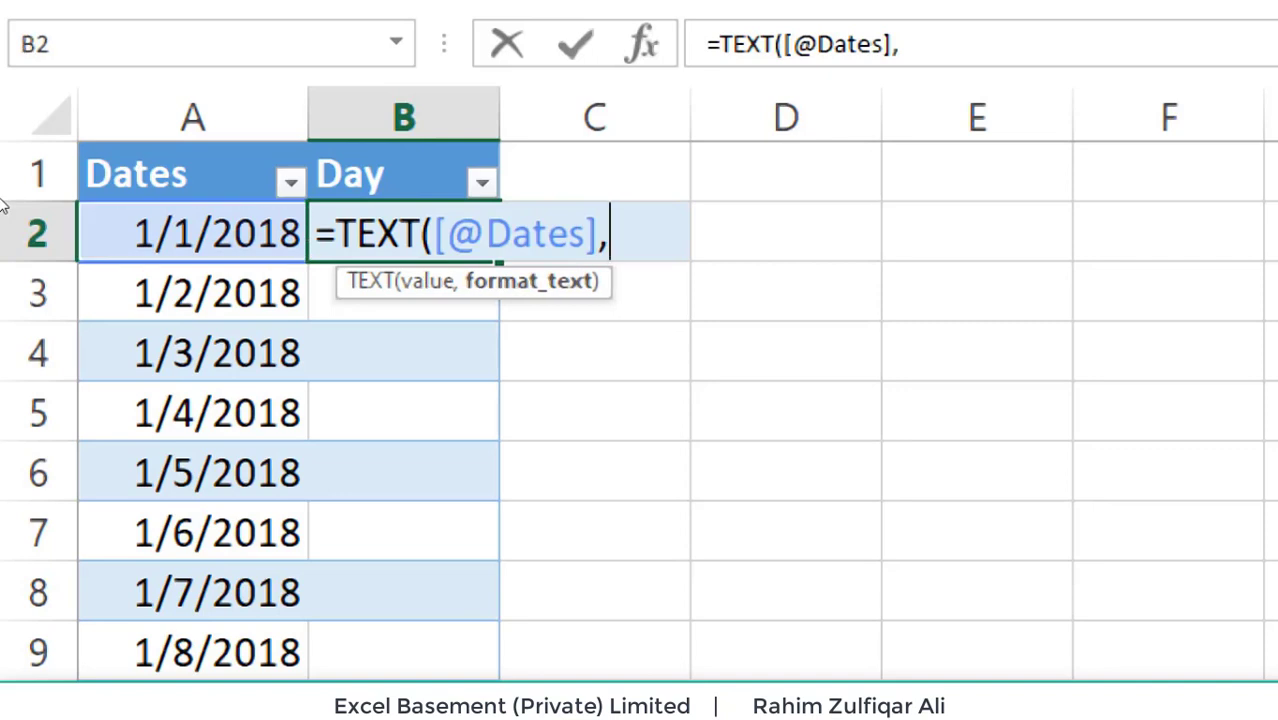
{"action": "type", "text": "\"dd"}
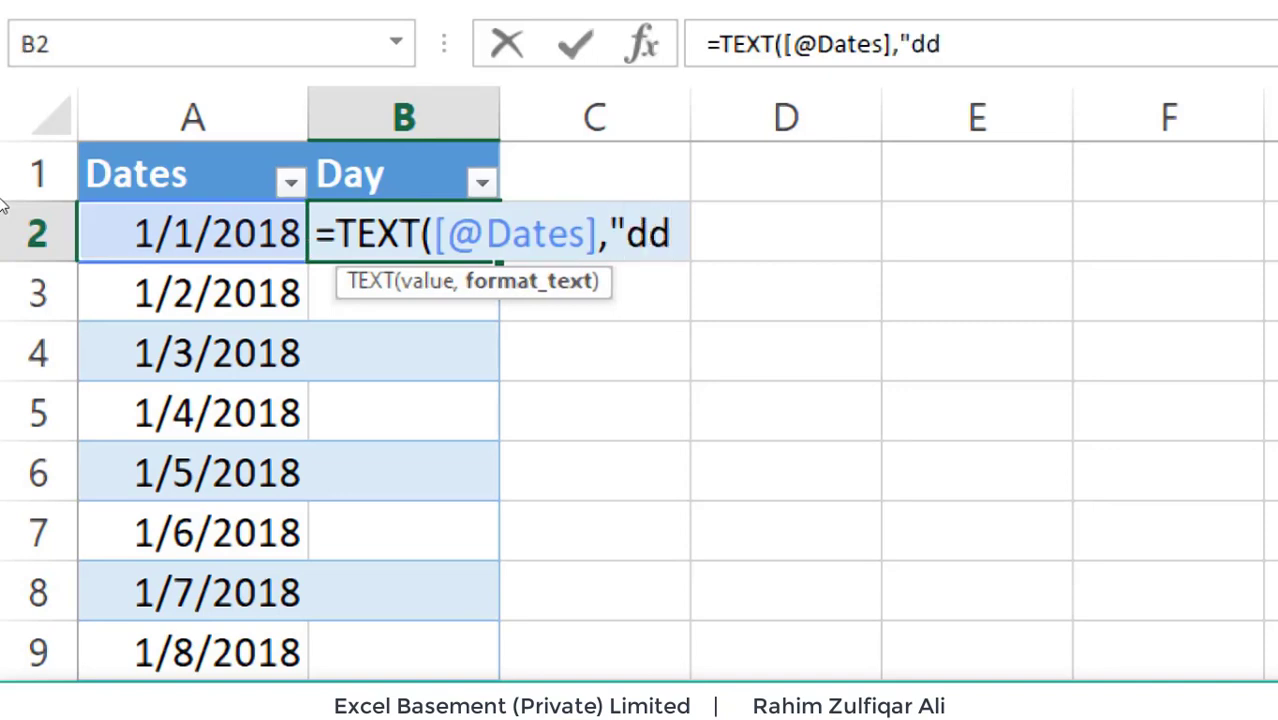
{"action": "type", "text": "\")"}
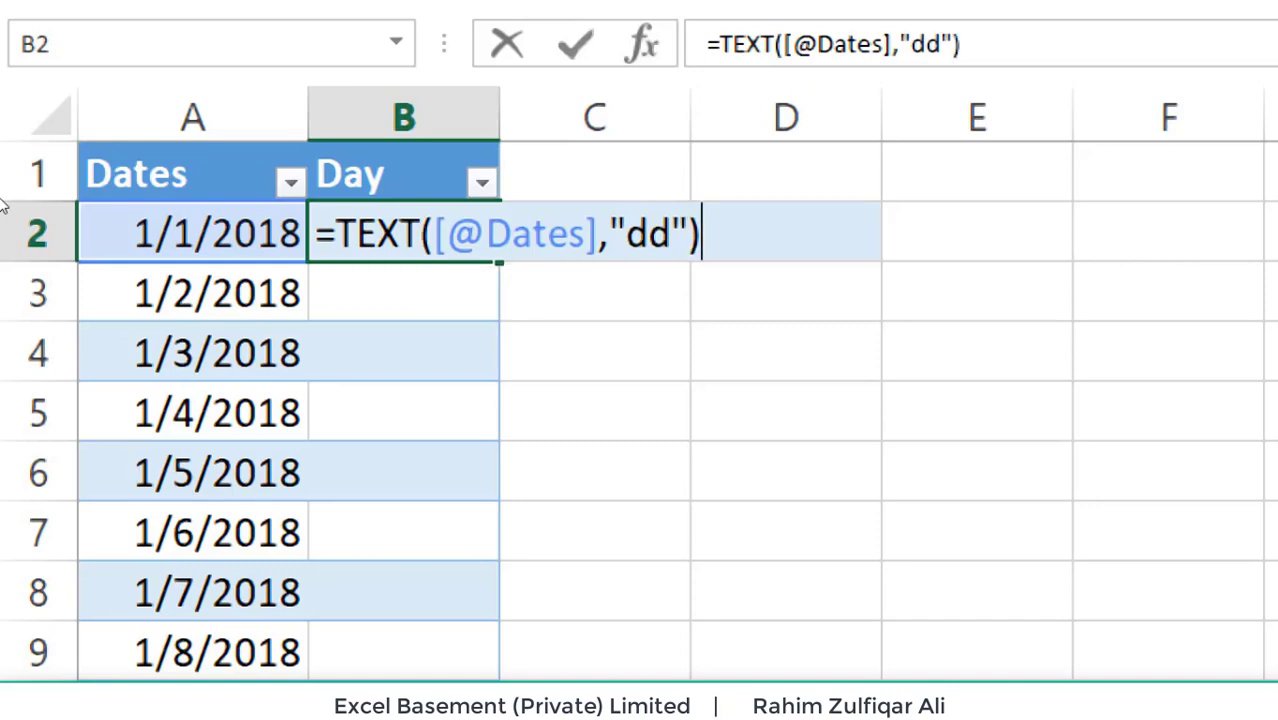
{"action": "key", "text": "Return"}
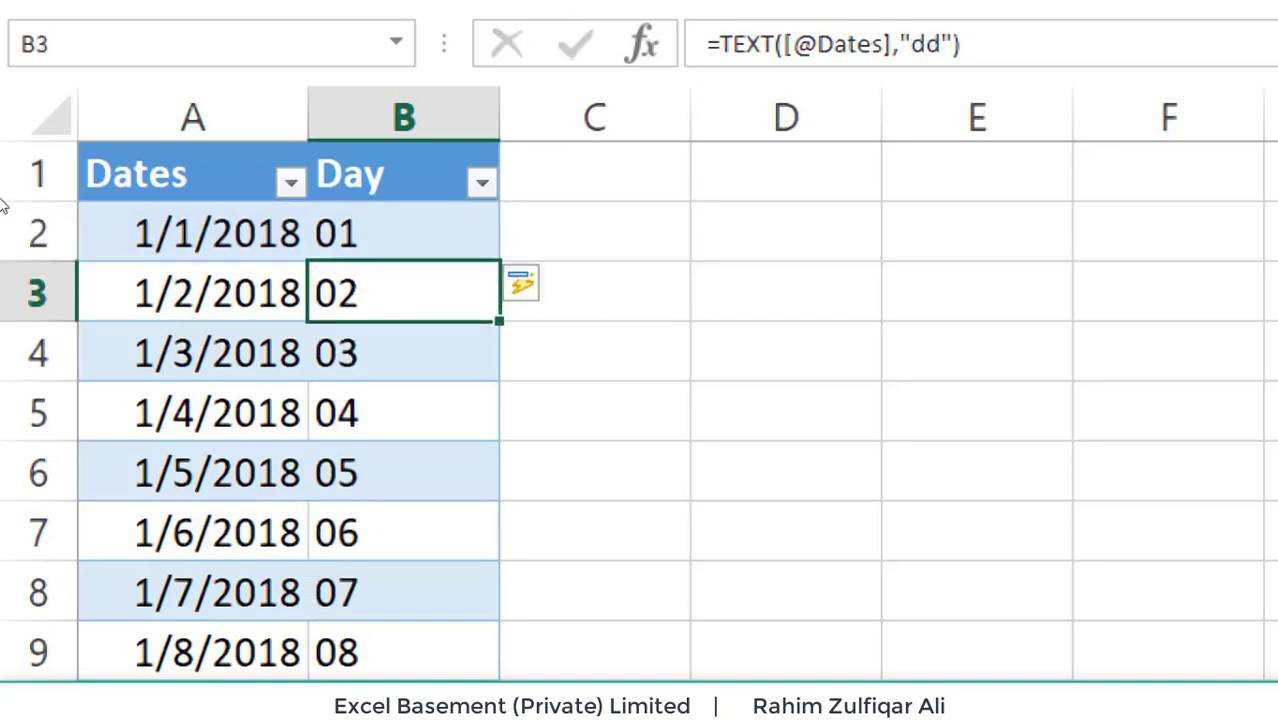
{"action": "key", "text": "Up"}
{"action": "key", "text": "Up"}
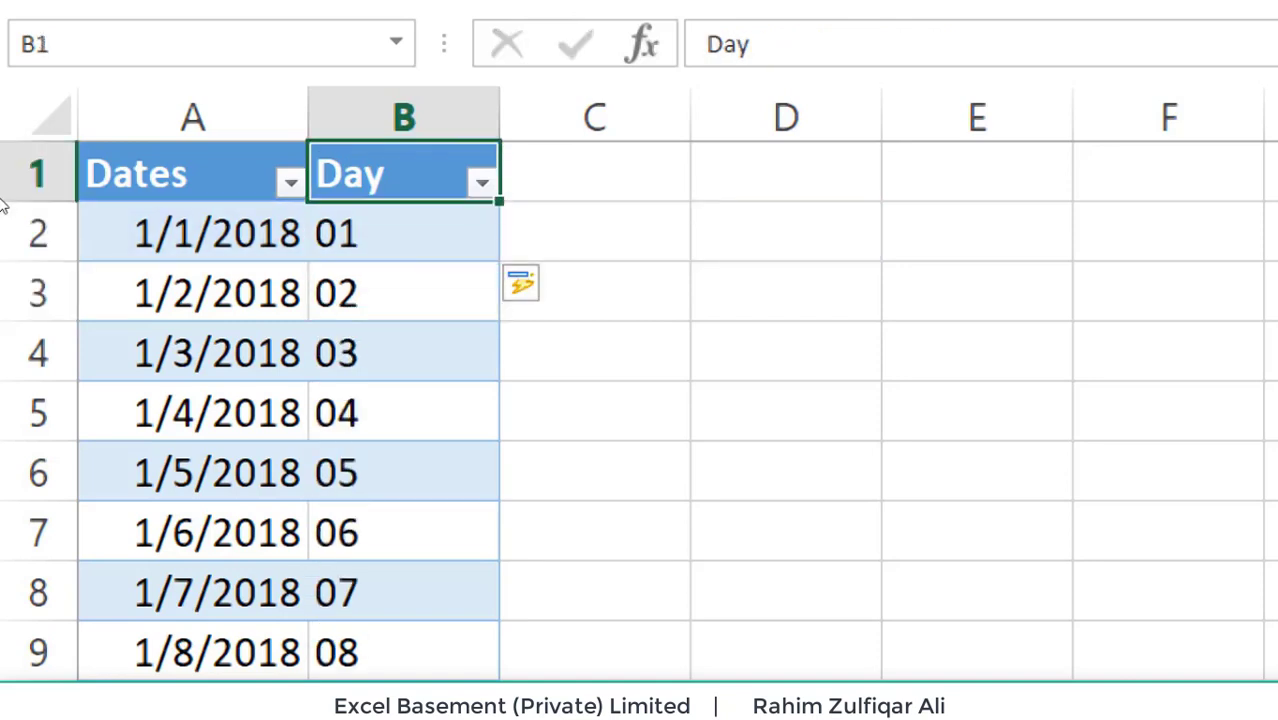
{"action": "key", "text": "Right"}
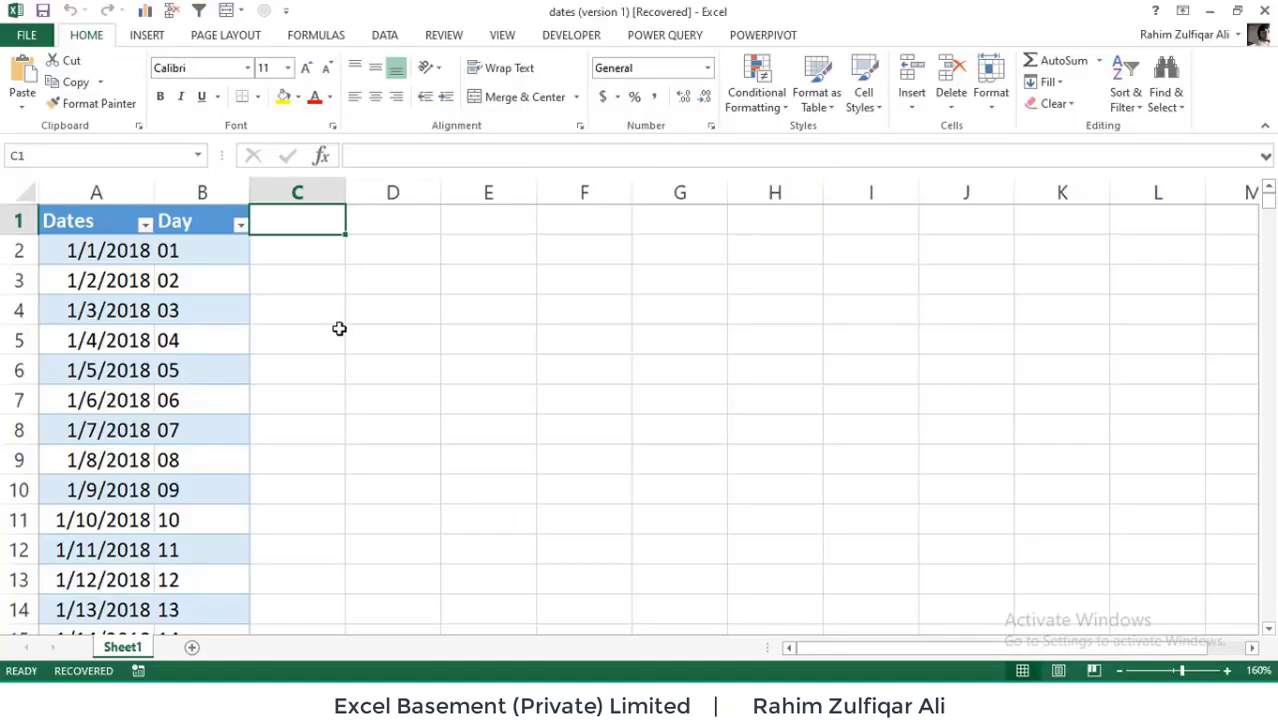
{"action": "type", "text": "Weekday"}
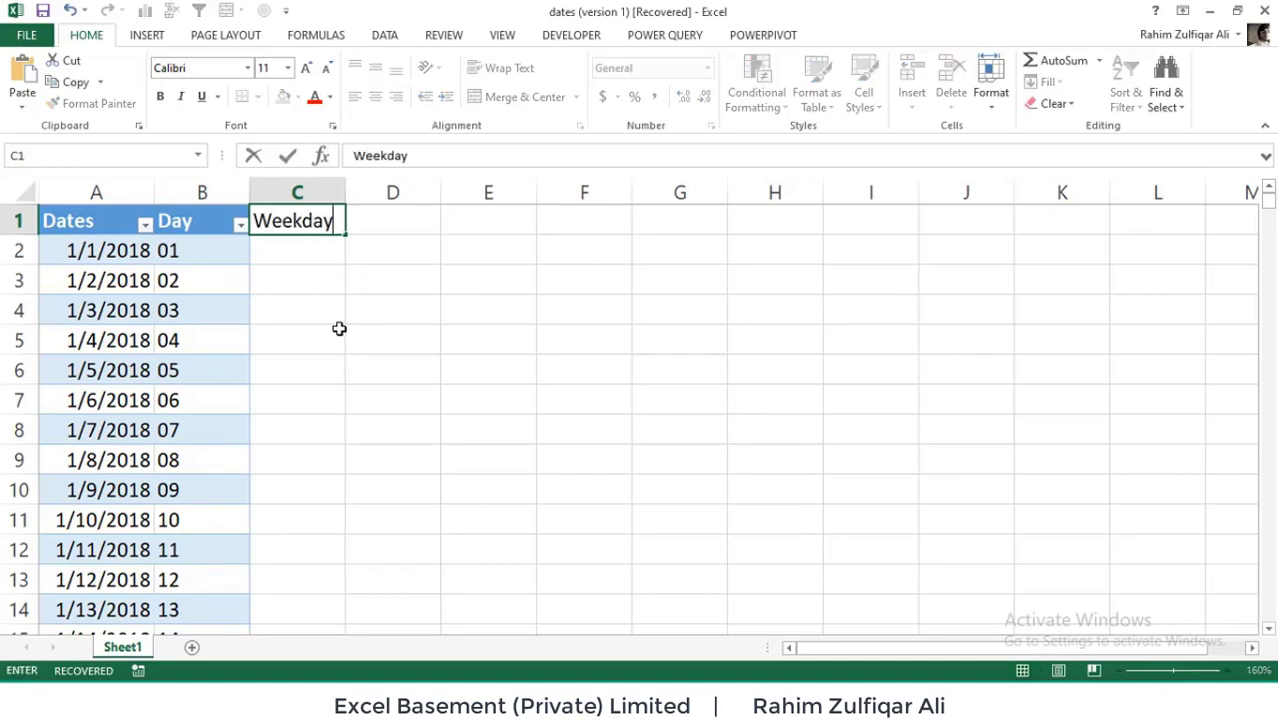
{"action": "key", "text": "ctrl+Return"}
{"action": "key", "text": "Down"}
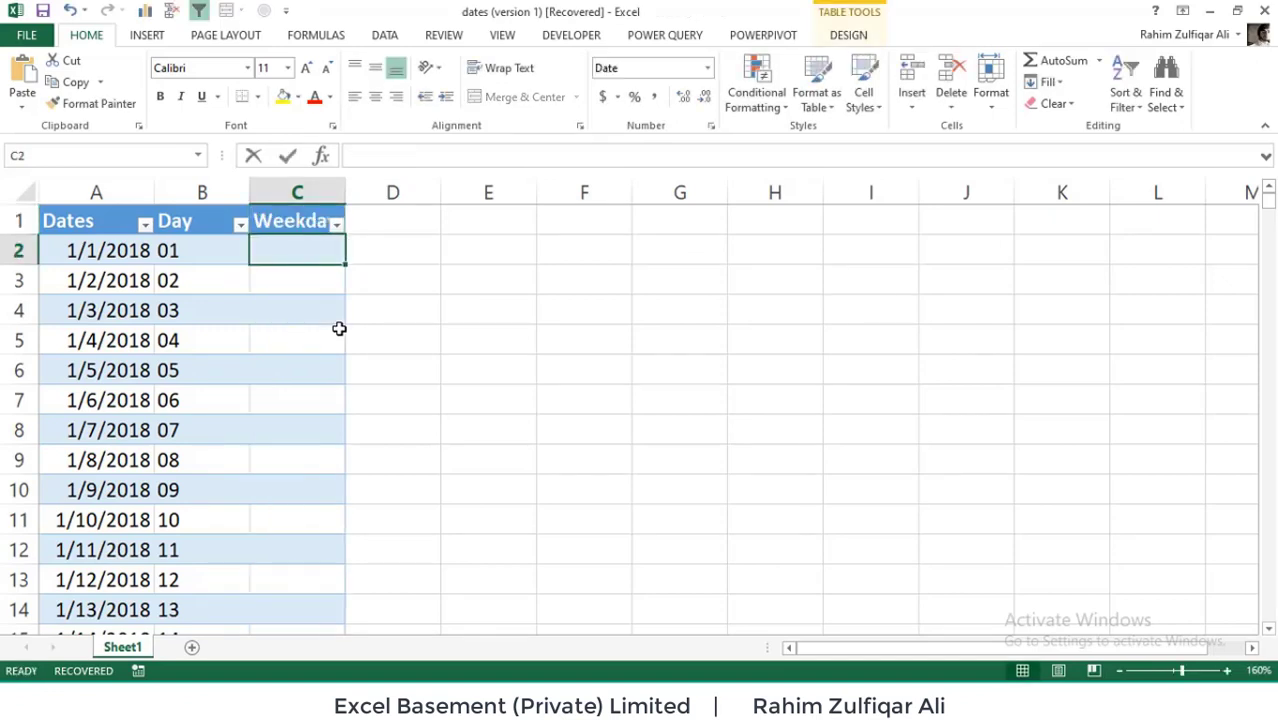
{"action": "type", "text": "=tex"}
{"action": "key", "text": "Tab"}
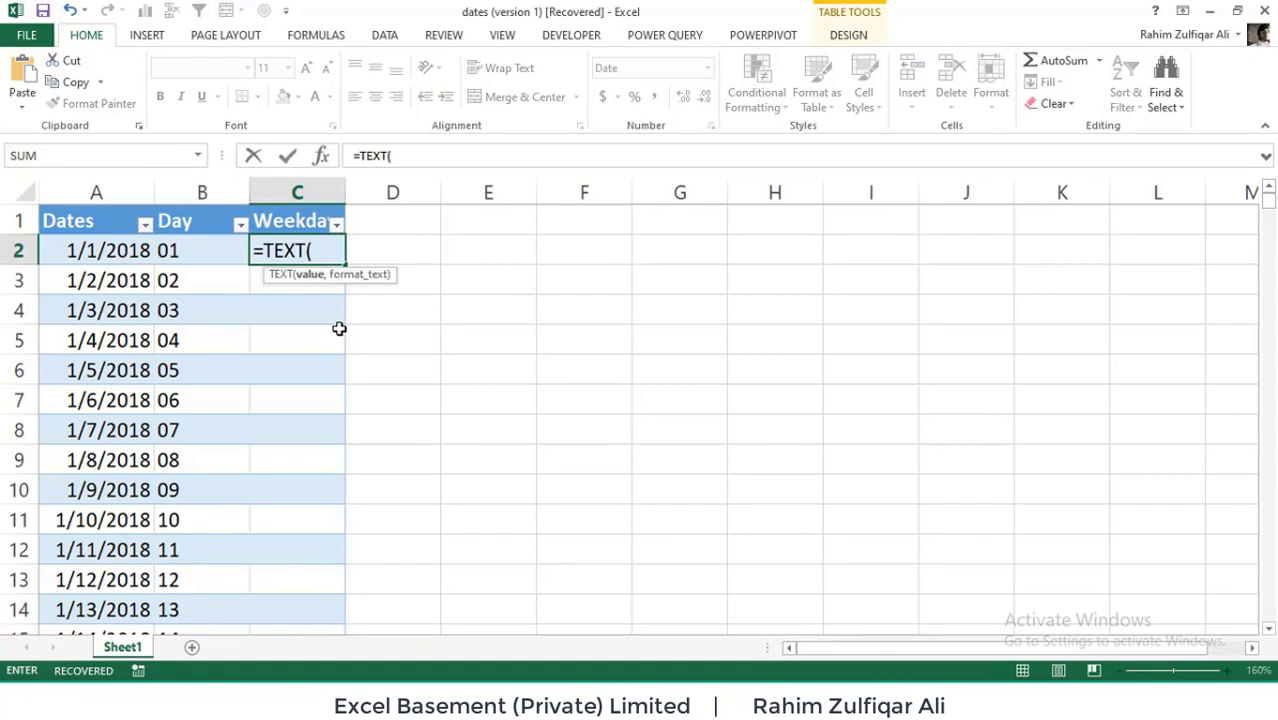
{"action": "key", "text": "Left"}
{"action": "key", "text": "Left"}
{"action": "type", "text": ","}
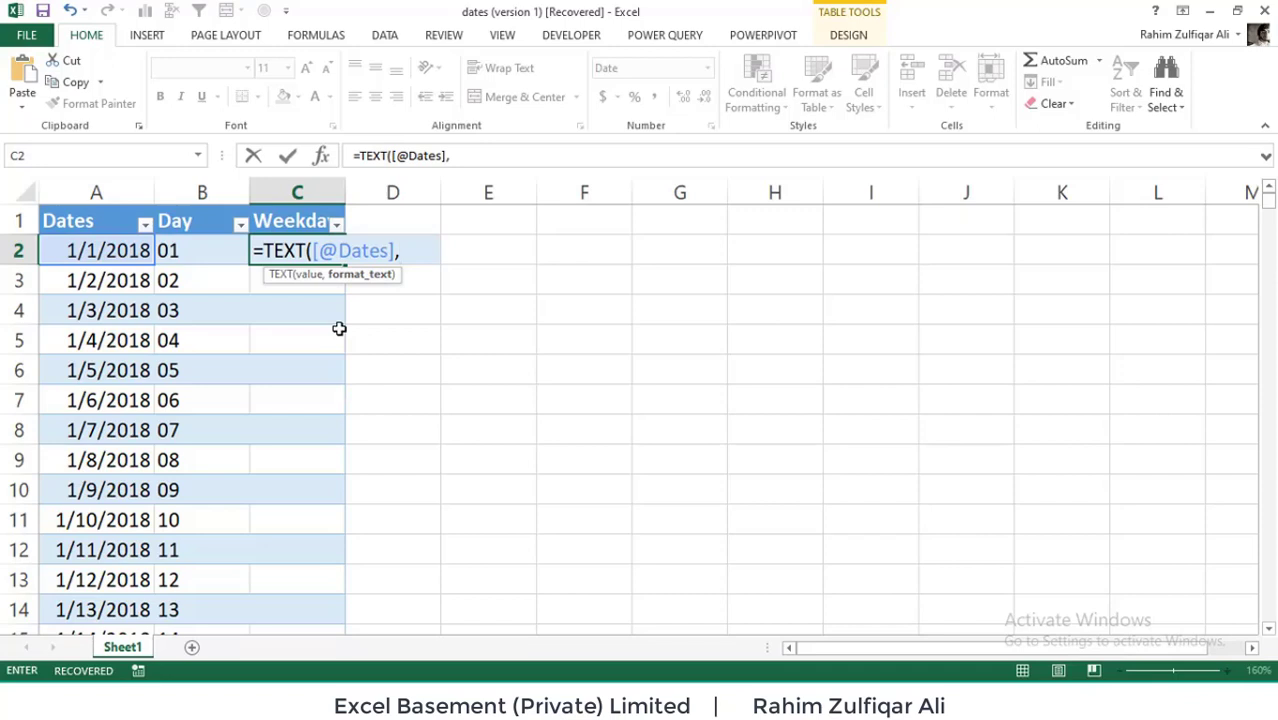
{"action": "type", "text": "\"ddd\")"}
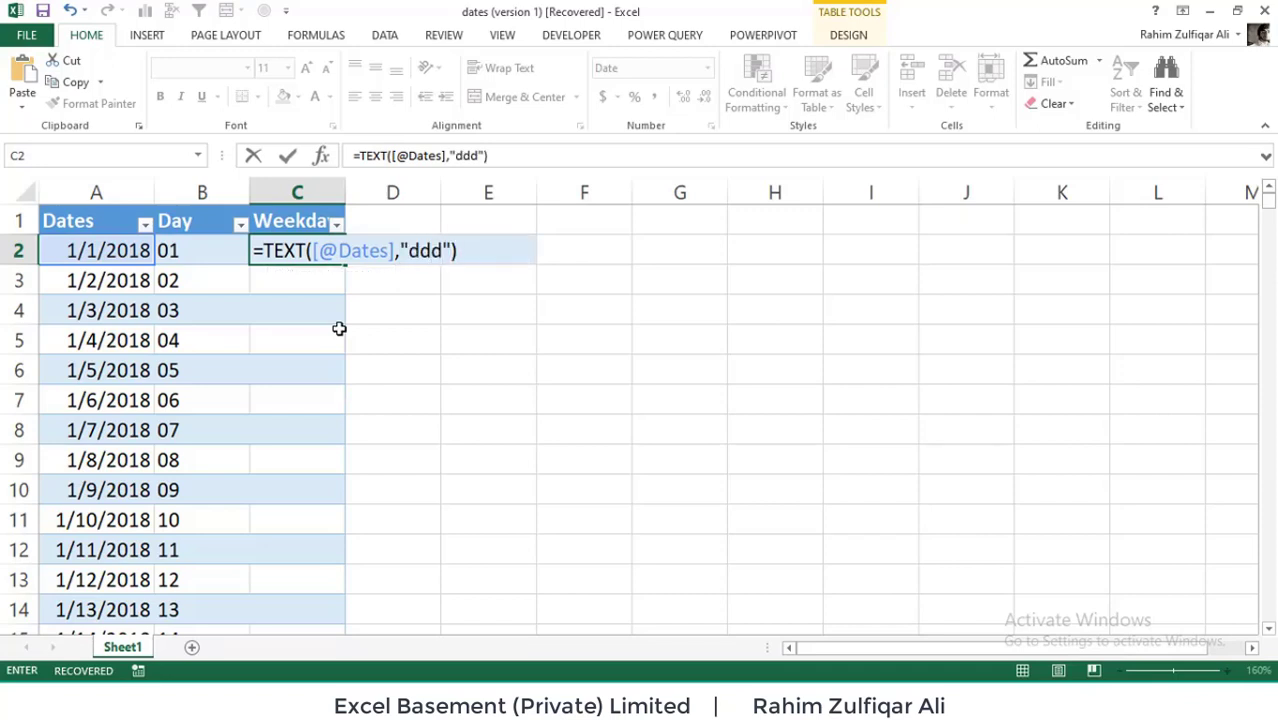
{"action": "key", "text": "Return"}
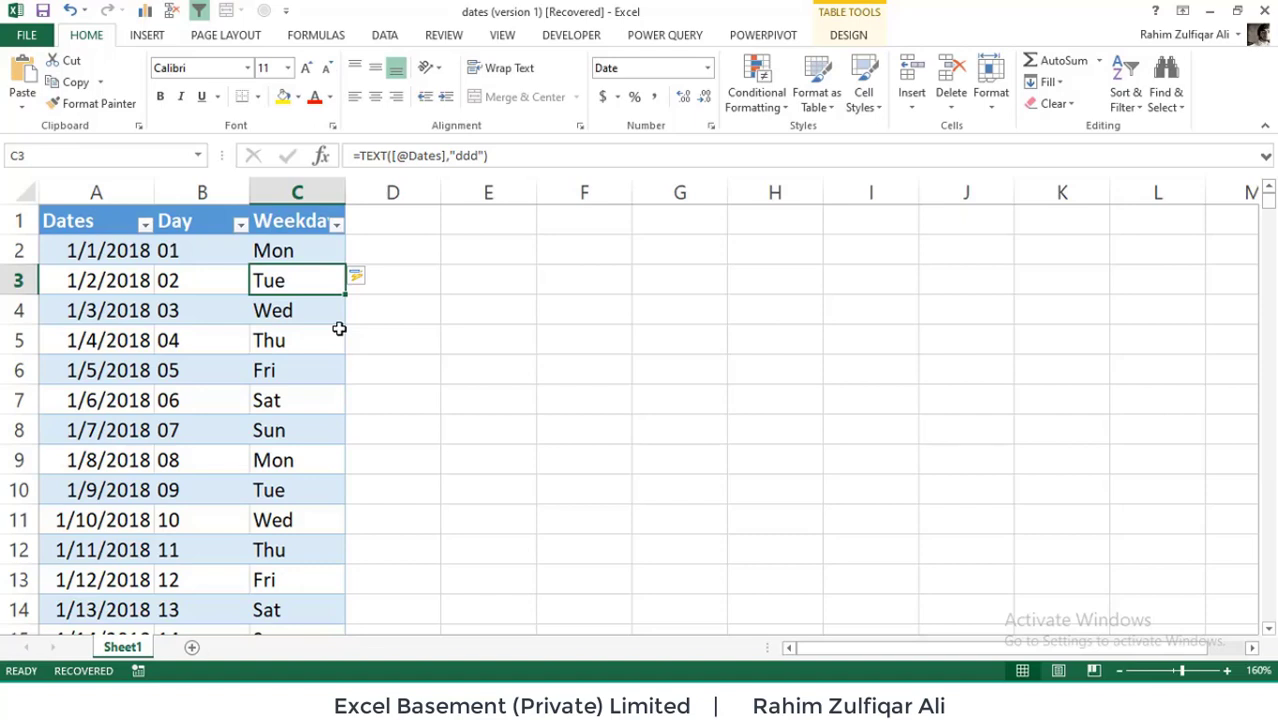
Compare the formulas in the first data row of the Day and Weekday columns
{"action": "key", "text": "Up"}
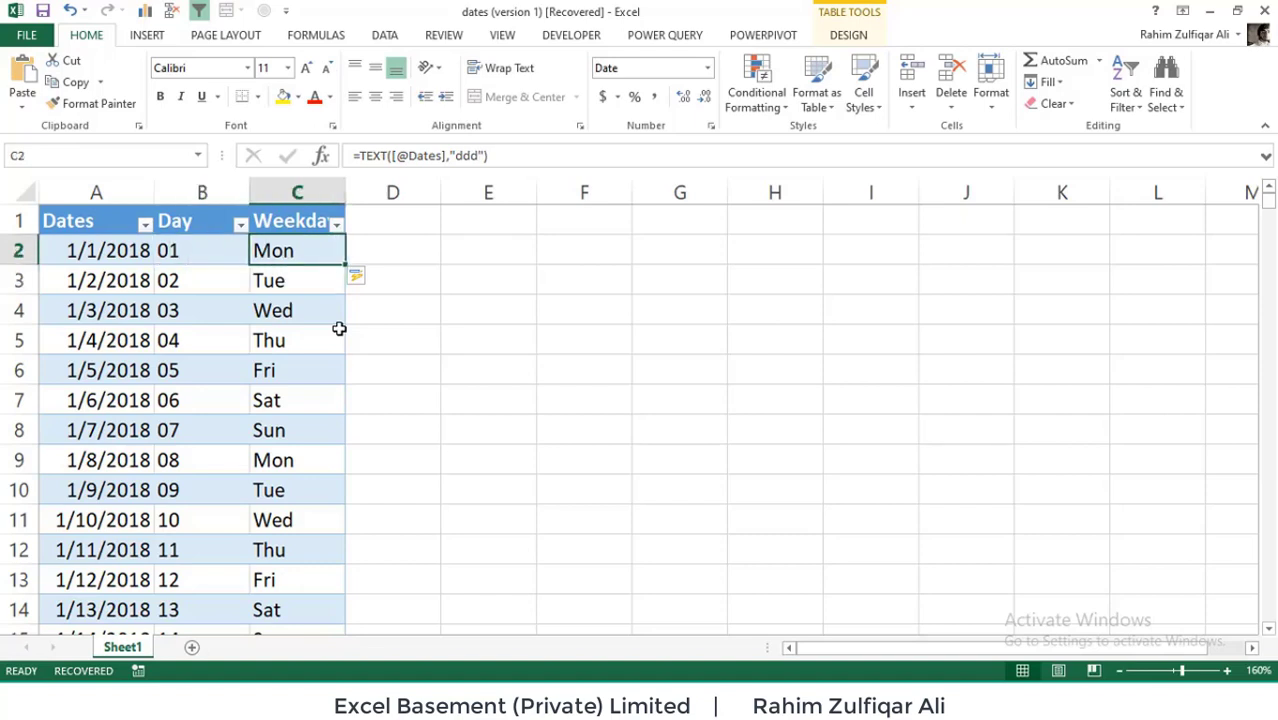
{"action": "key", "text": "Left"}
{"action": "key", "text": "Left"}
{"action": "key", "text": "Right"}
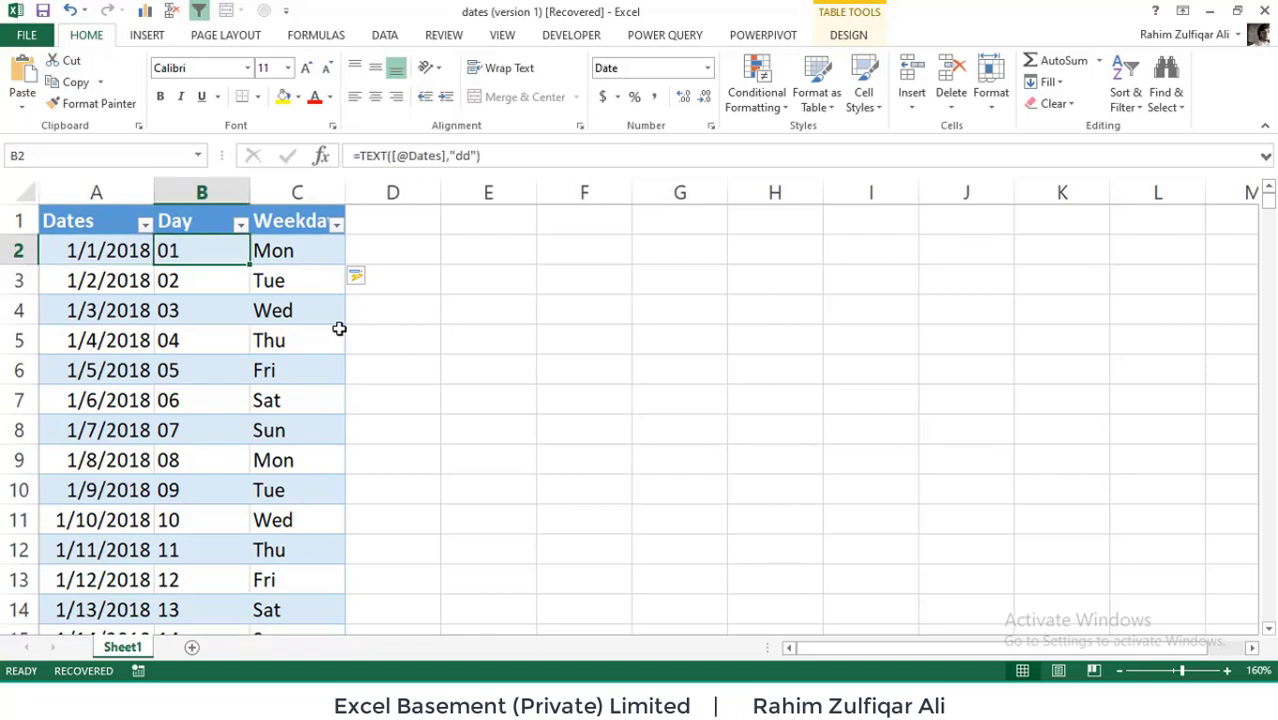
{"action": "key", "text": "F2"}
{"action": "key", "text": "Tab"}
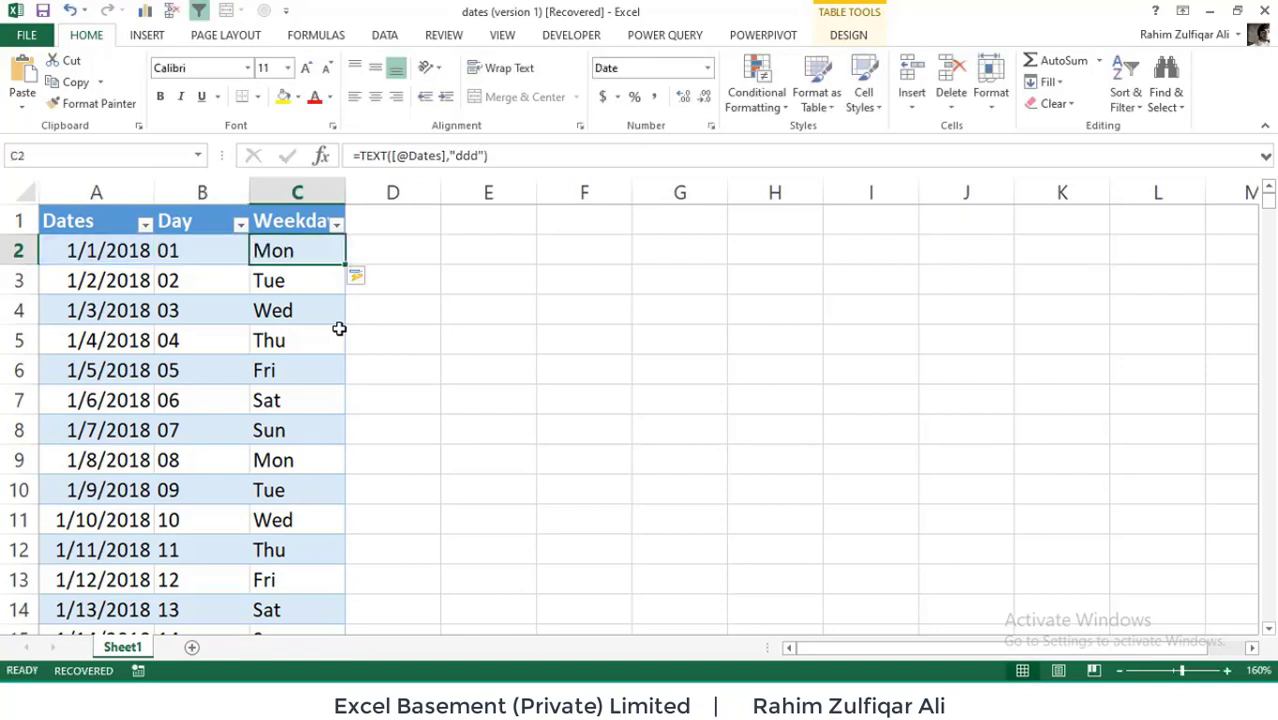
{"action": "key", "text": "F2"}
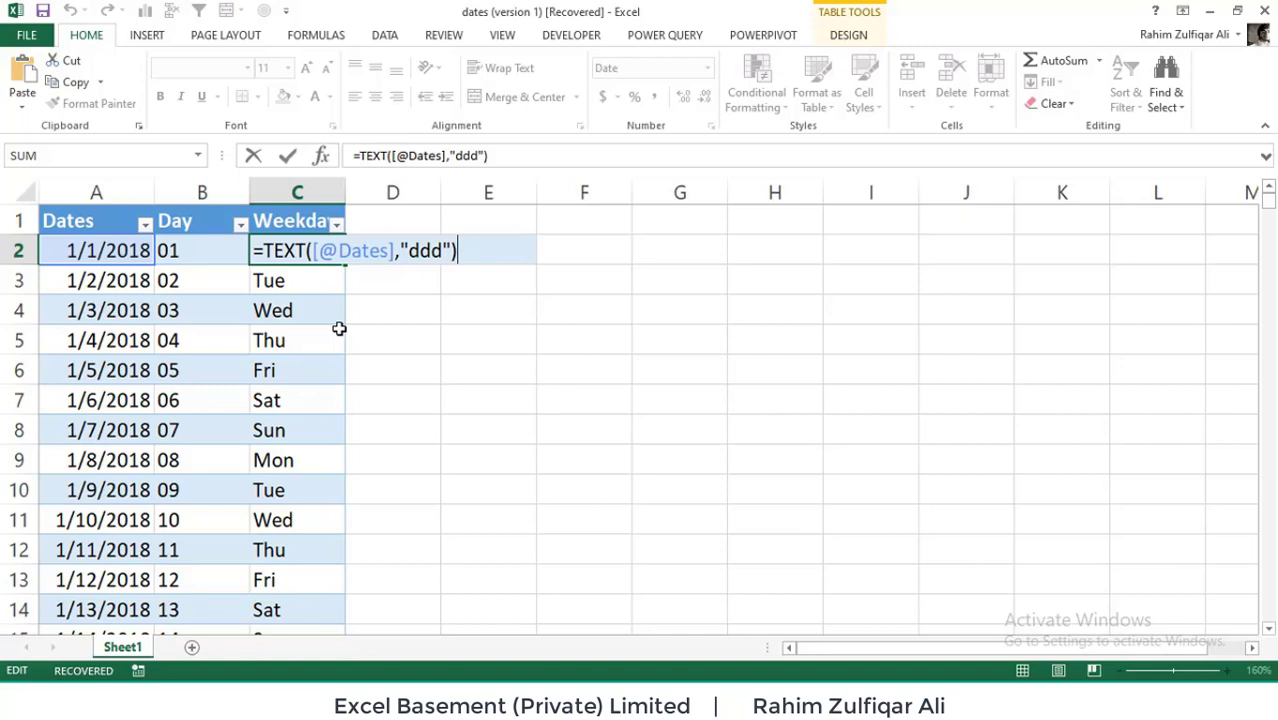
{"action": "key", "text": "ctrl+Return"}
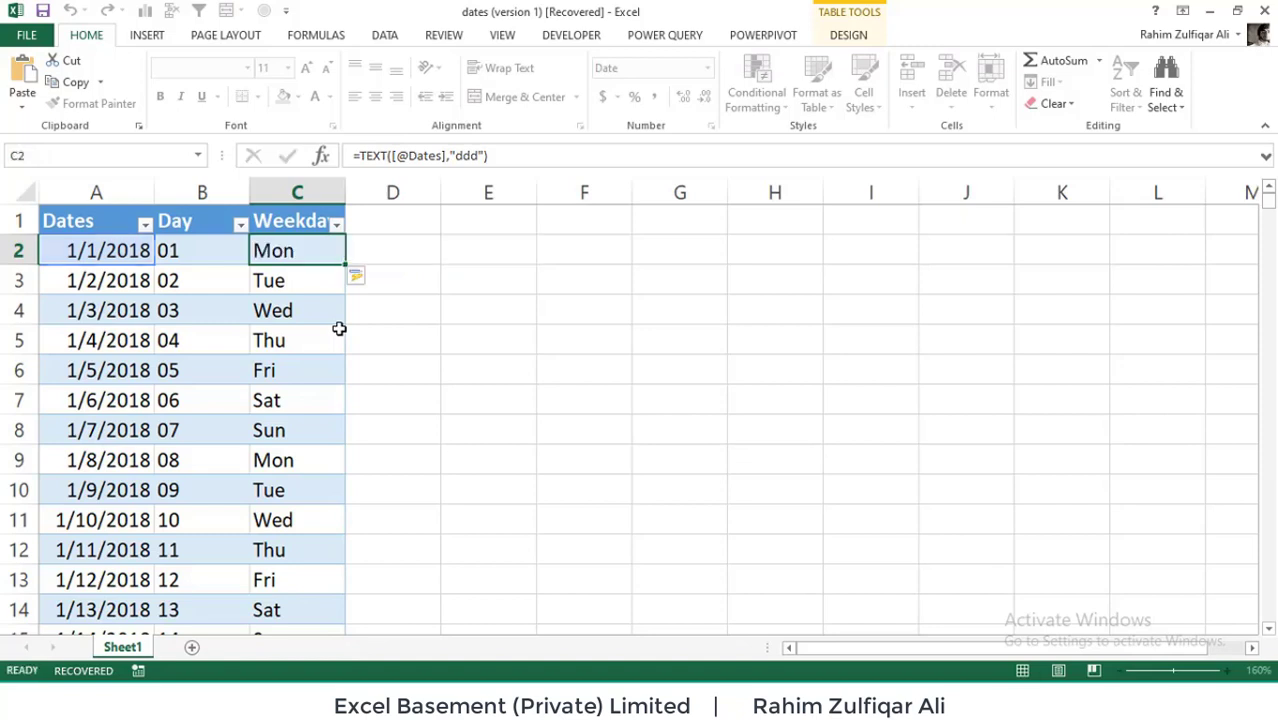
Extend the table with a new column headed Year in cell D1
{"action": "key", "text": "Right"}
{"action": "key", "text": "Up"}
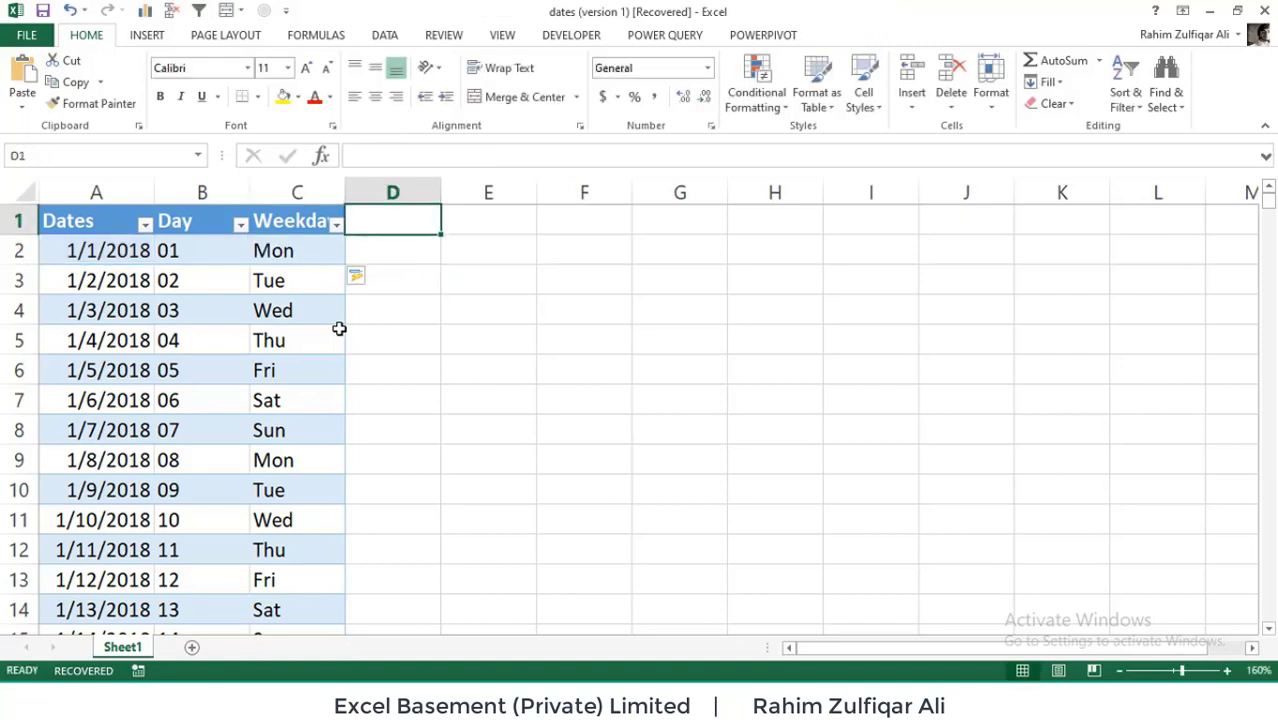
{"action": "type", "text": "Year"}
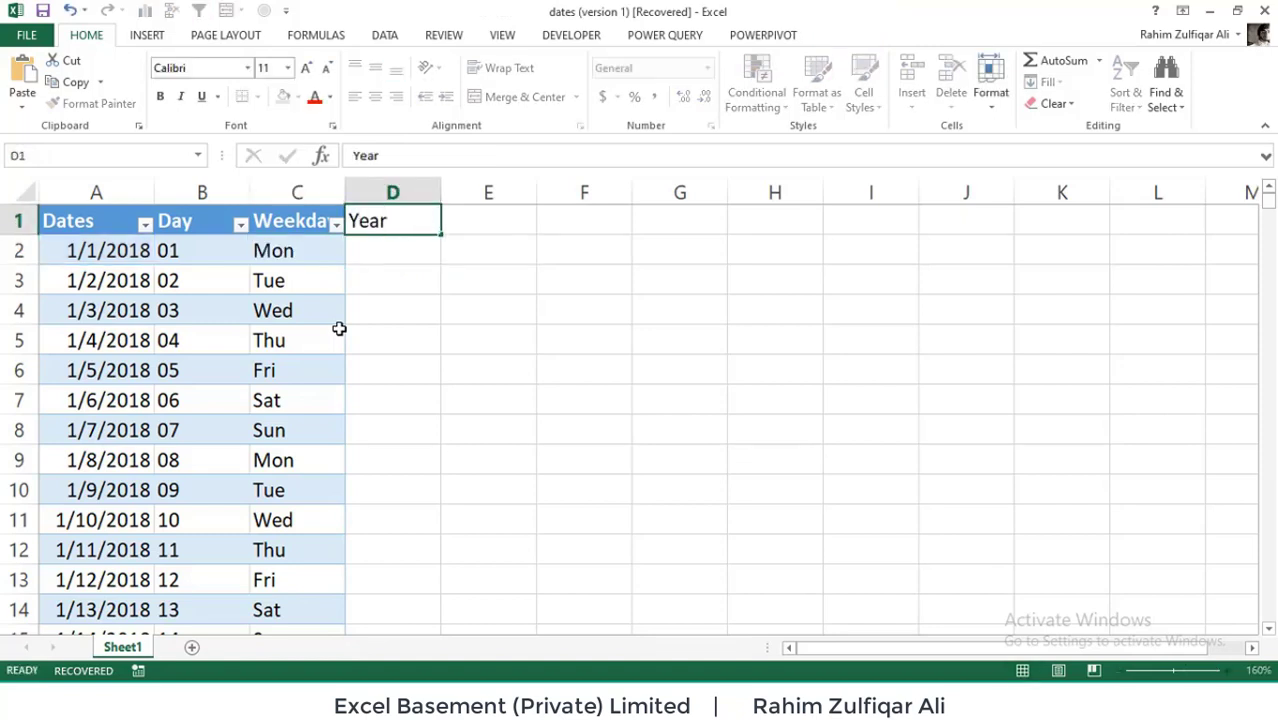
{"action": "key", "text": "Return"}
{"action": "type", "text": "="}
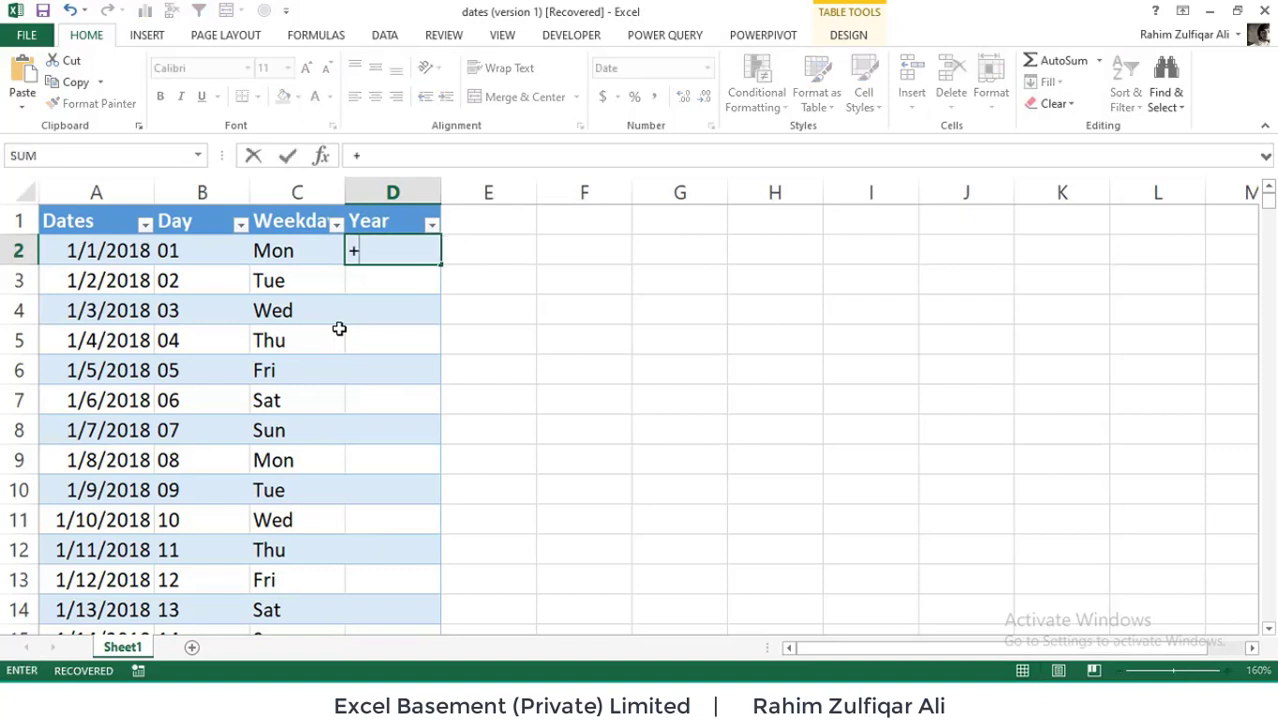
{"action": "key", "text": "Escape"}
{"action": "type", "text": "=te"}
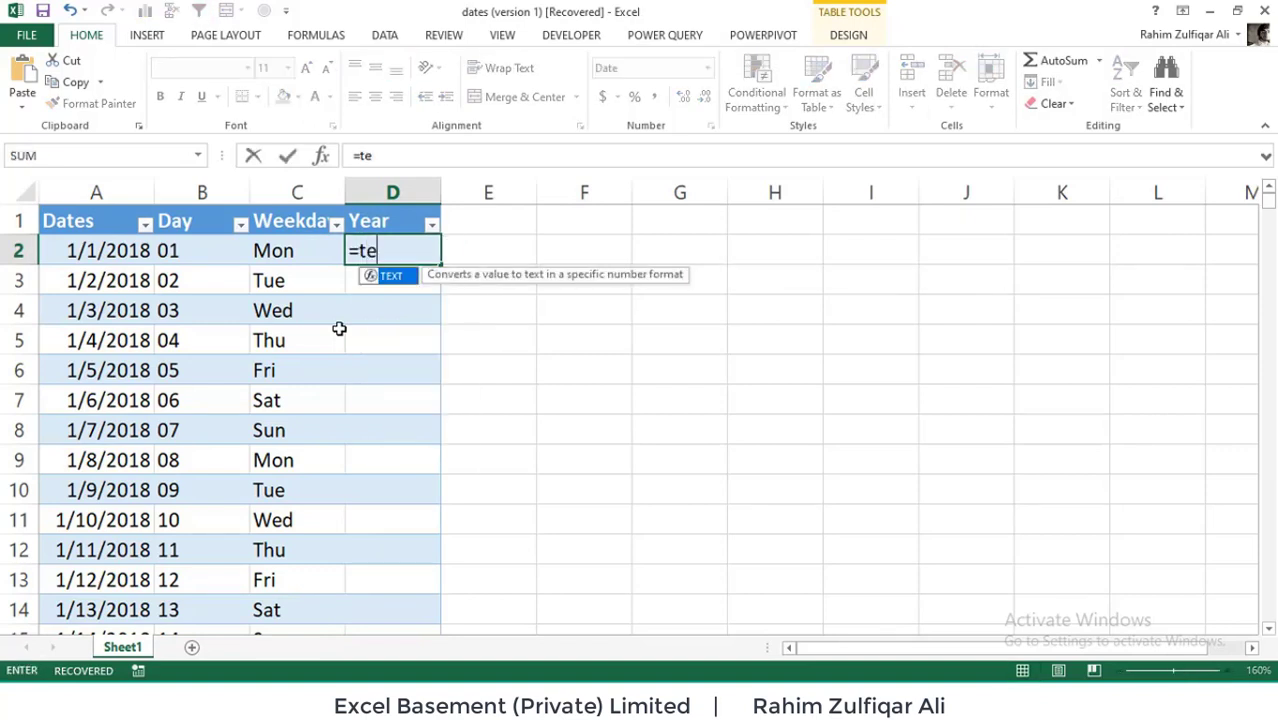
{"action": "key", "text": "Tab"}
{"action": "key", "text": "Left"}
{"action": "key", "text": "Left"}
{"action": "key", "text": "Left"}
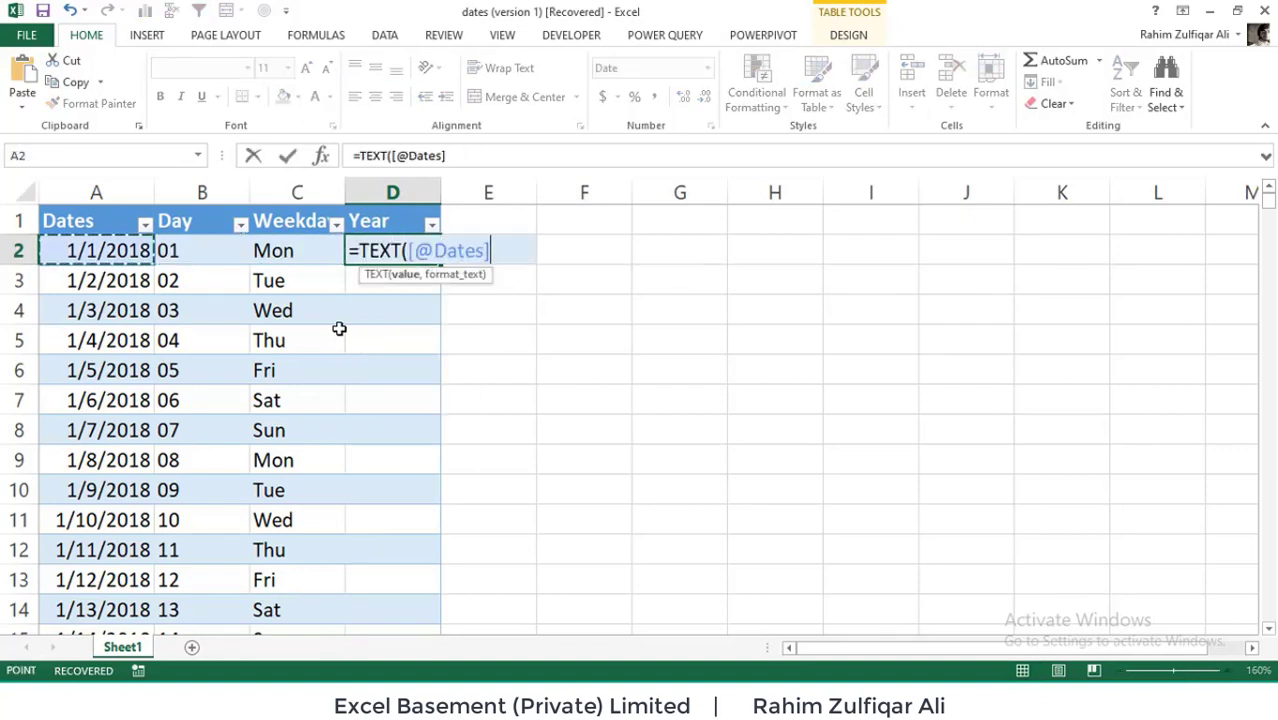
{"action": "type", "text": ",\"yyyy\")"}
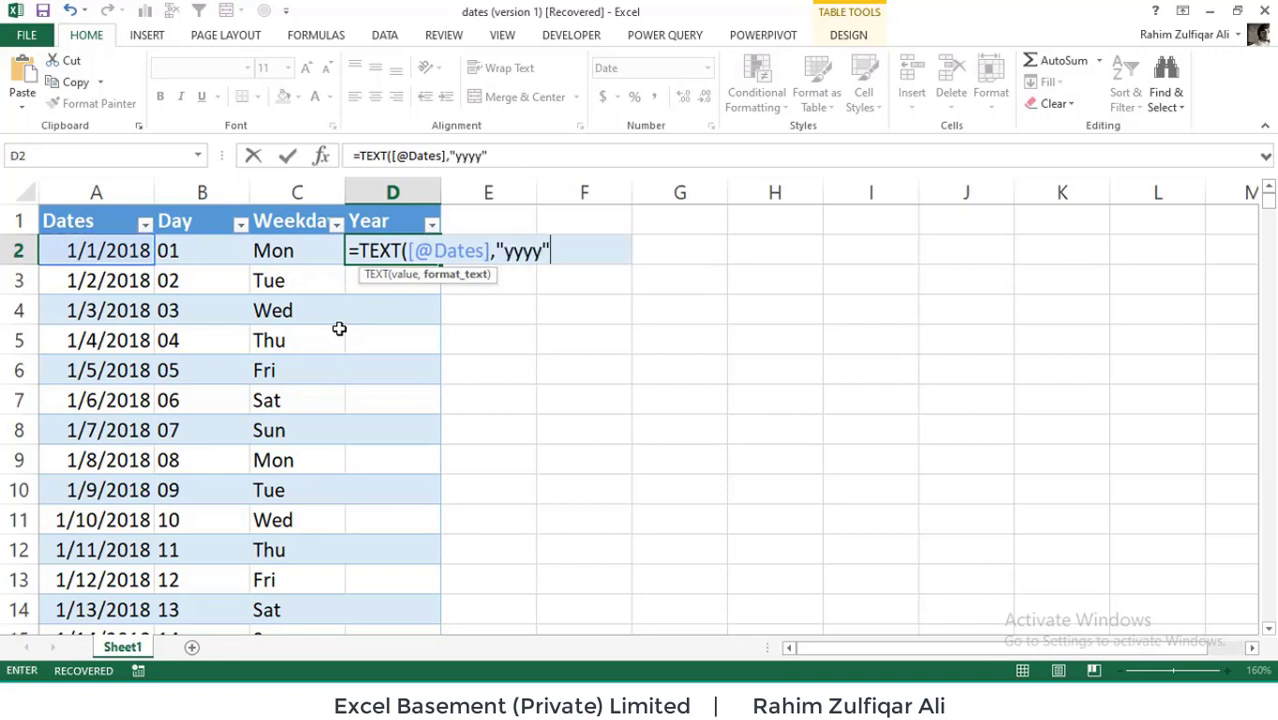
{"action": "key", "text": "Return"}
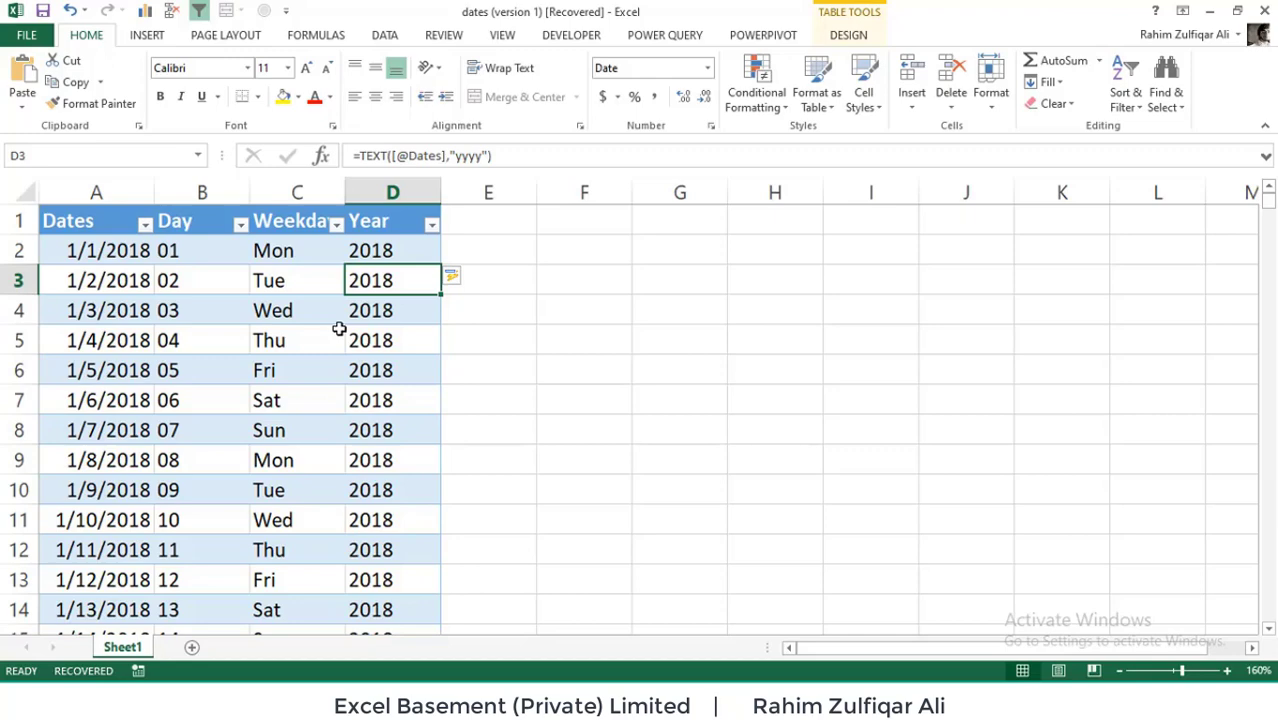
{"action": "key", "text": "F2"}
{"action": "key", "text": "Escape"}
{"action": "key", "text": "Up"}
{"action": "key", "text": "F2"}
{"action": "key", "text": "Escape"}
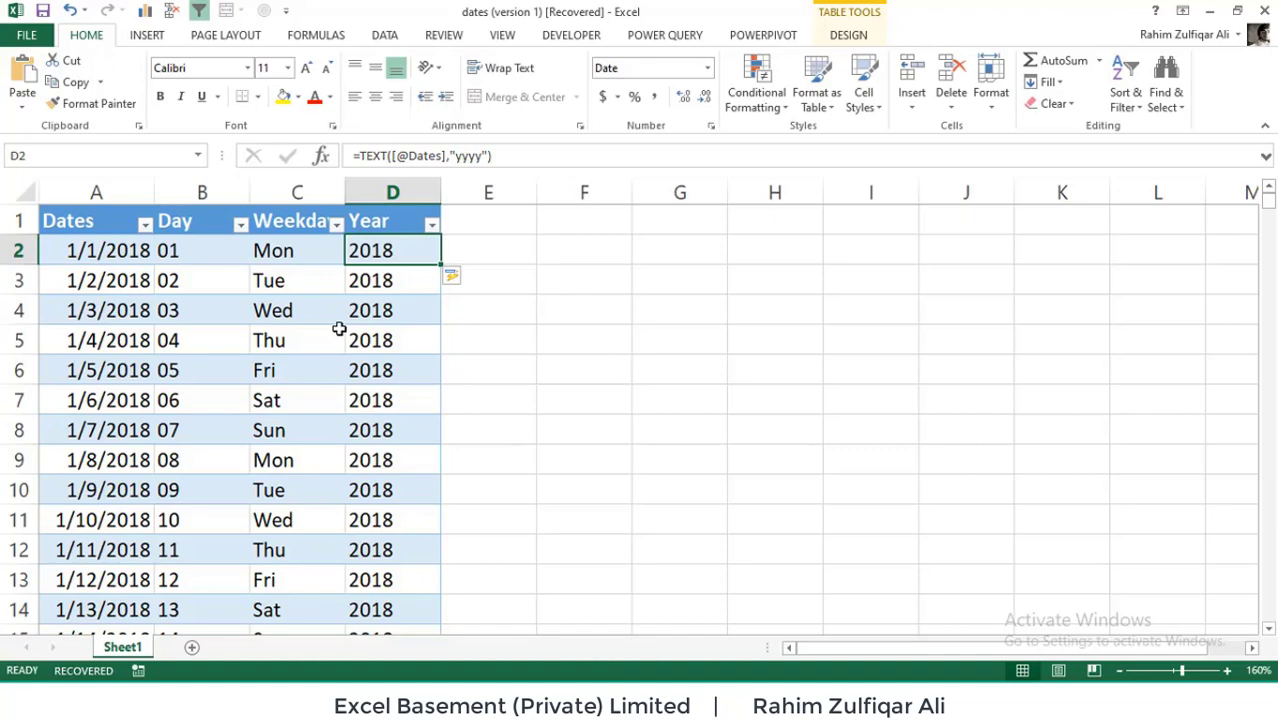
Switch to the Power BI Desktop report, showing the dates table's rows, and open its query in the Power Query Editor
{"action": "mouse_move", "coordinate": [787, 645]}
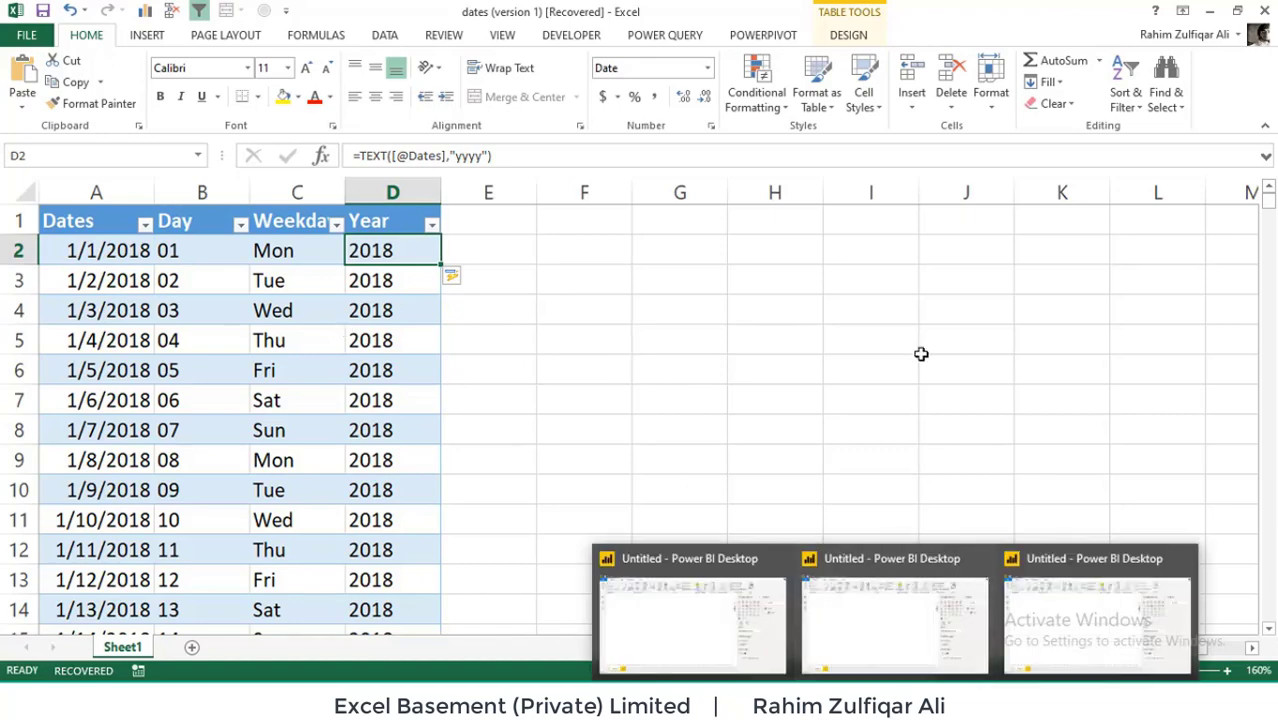
{"action": "left_click", "coordinate": [776, 632]}
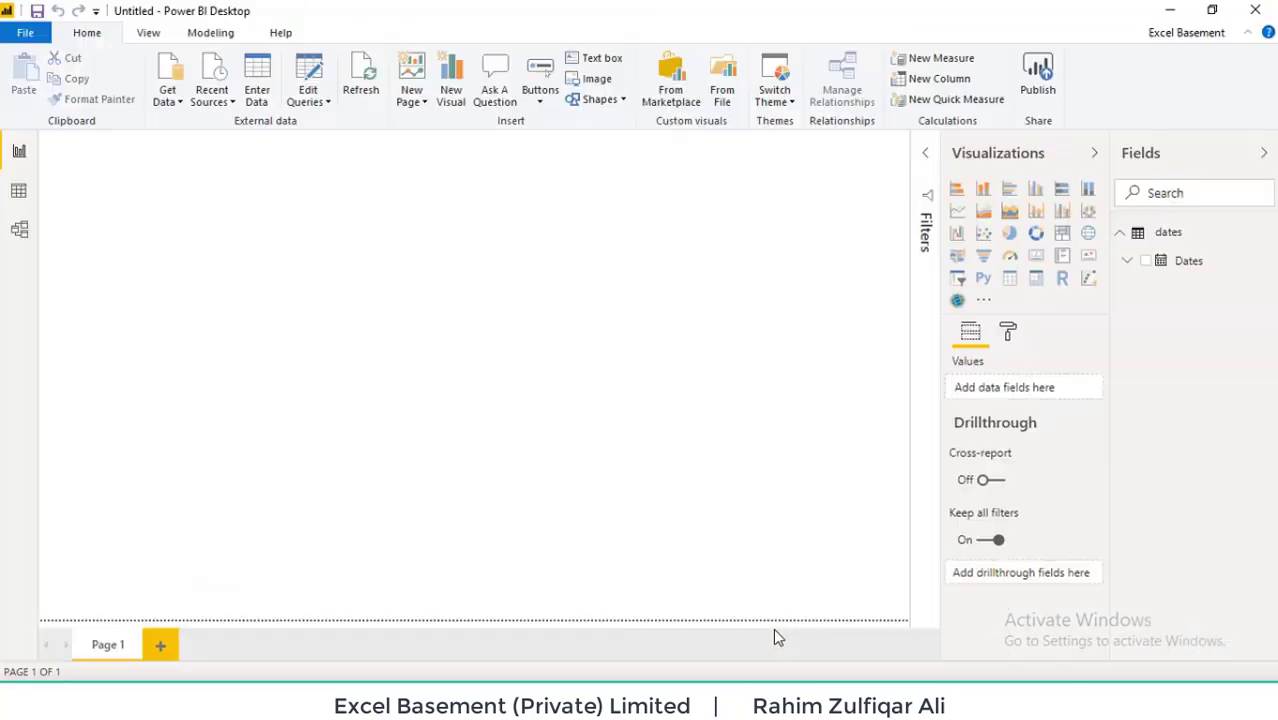
{"action": "left_click", "coordinate": [19, 194]}
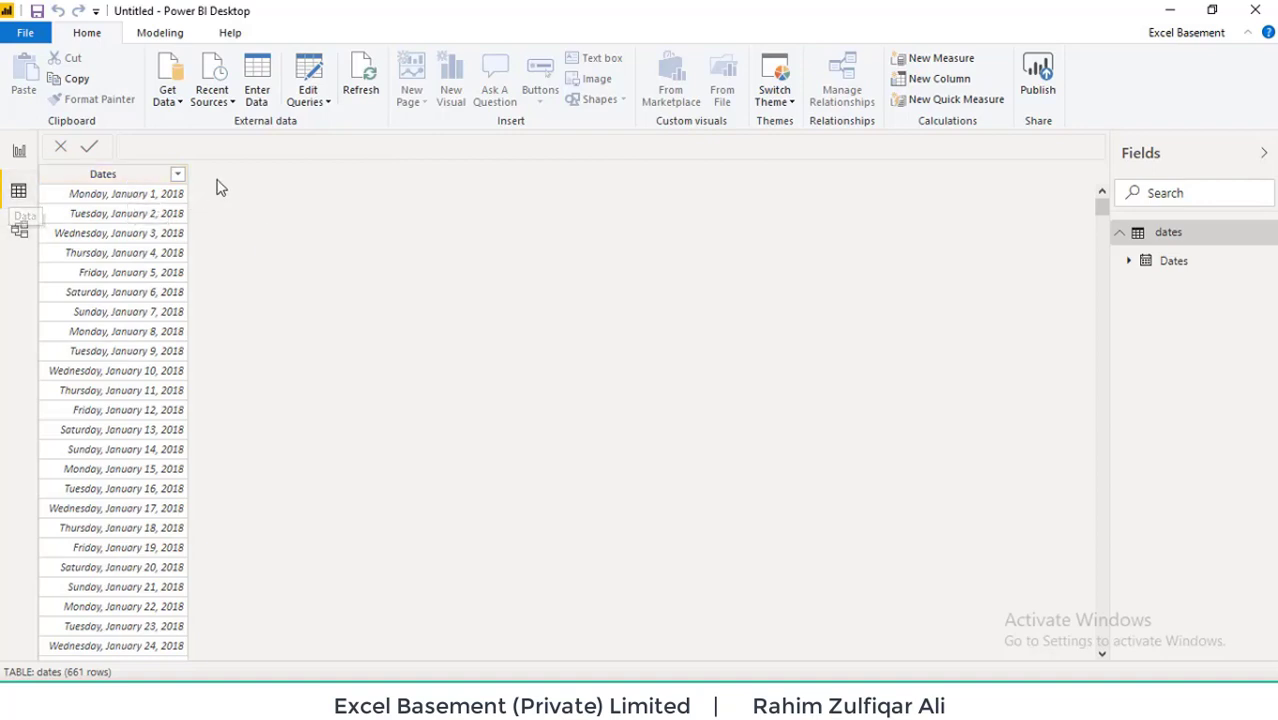
{"action": "left_click", "coordinate": [308, 68]}
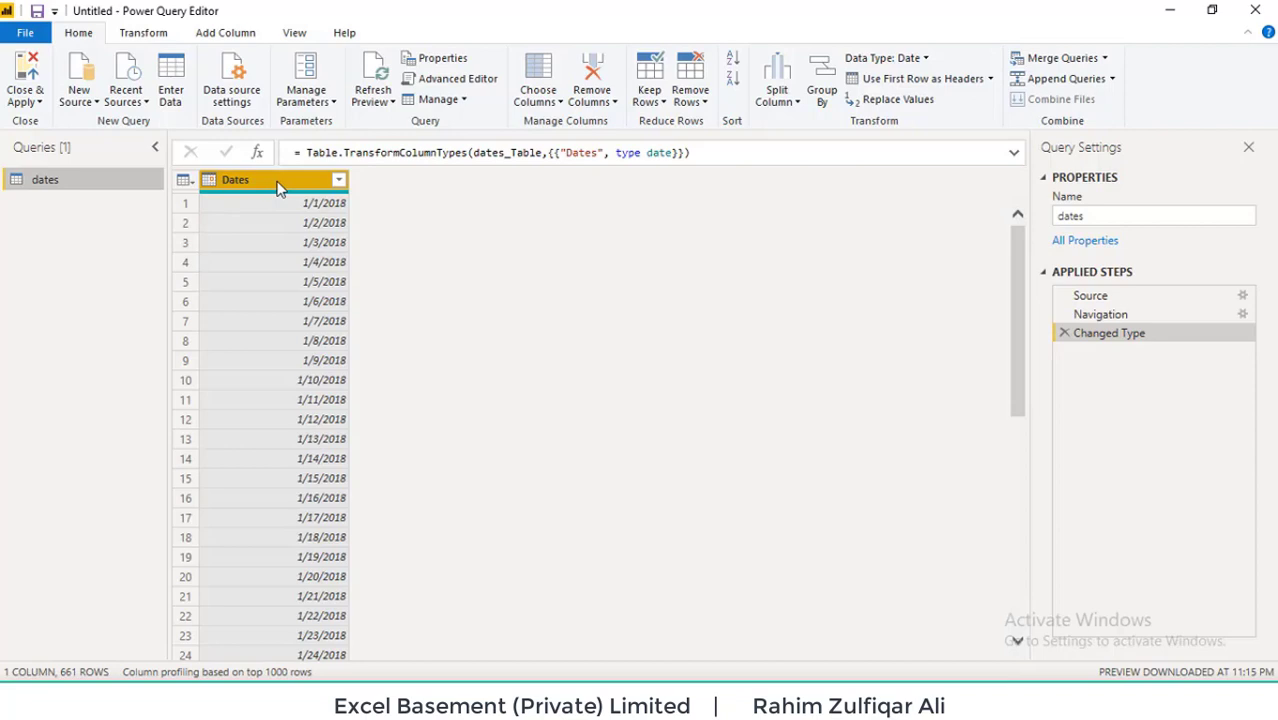
Create four copies of the Dates column by duplicating it and then duplicating each resulting copy
{"action": "right_click", "coordinate": [278, 188]}
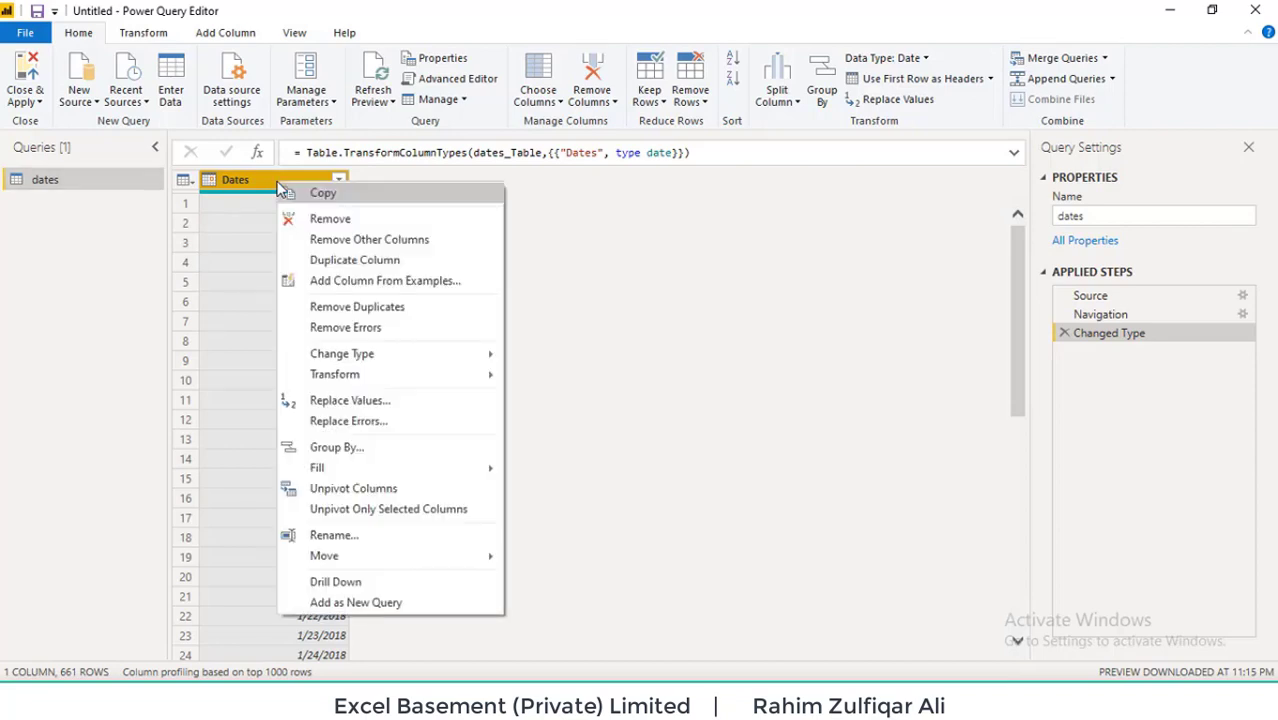
{"action": "left_click", "coordinate": [377, 263]}
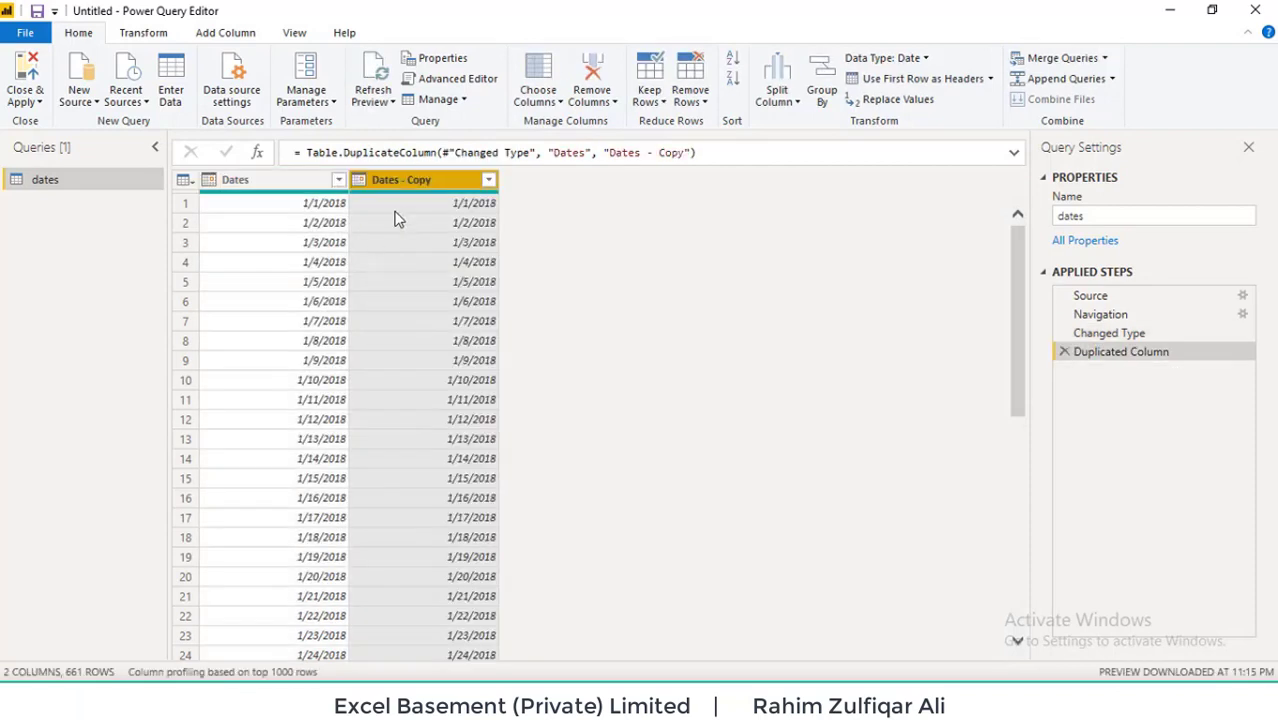
{"action": "right_click", "coordinate": [405, 186]}
{"action": "left_click", "coordinate": [476, 259]}
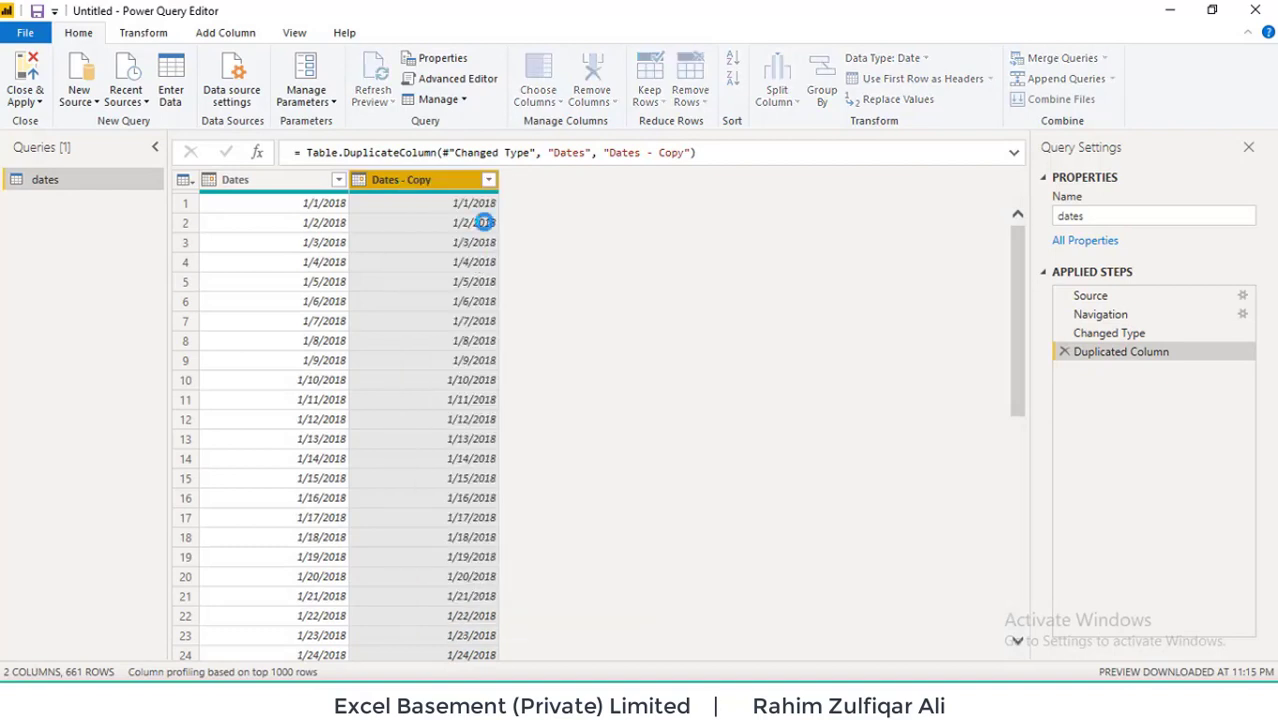
{"action": "right_click", "coordinate": [520, 189]}
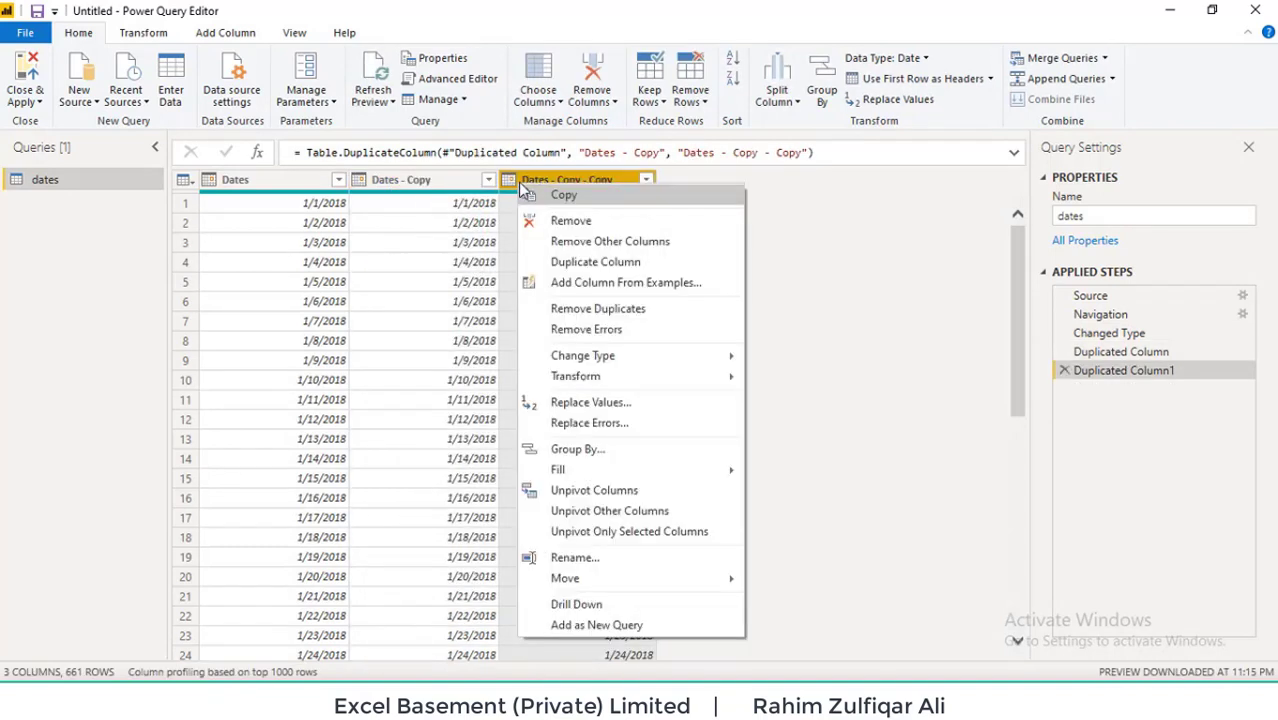
{"action": "left_click", "coordinate": [577, 262]}
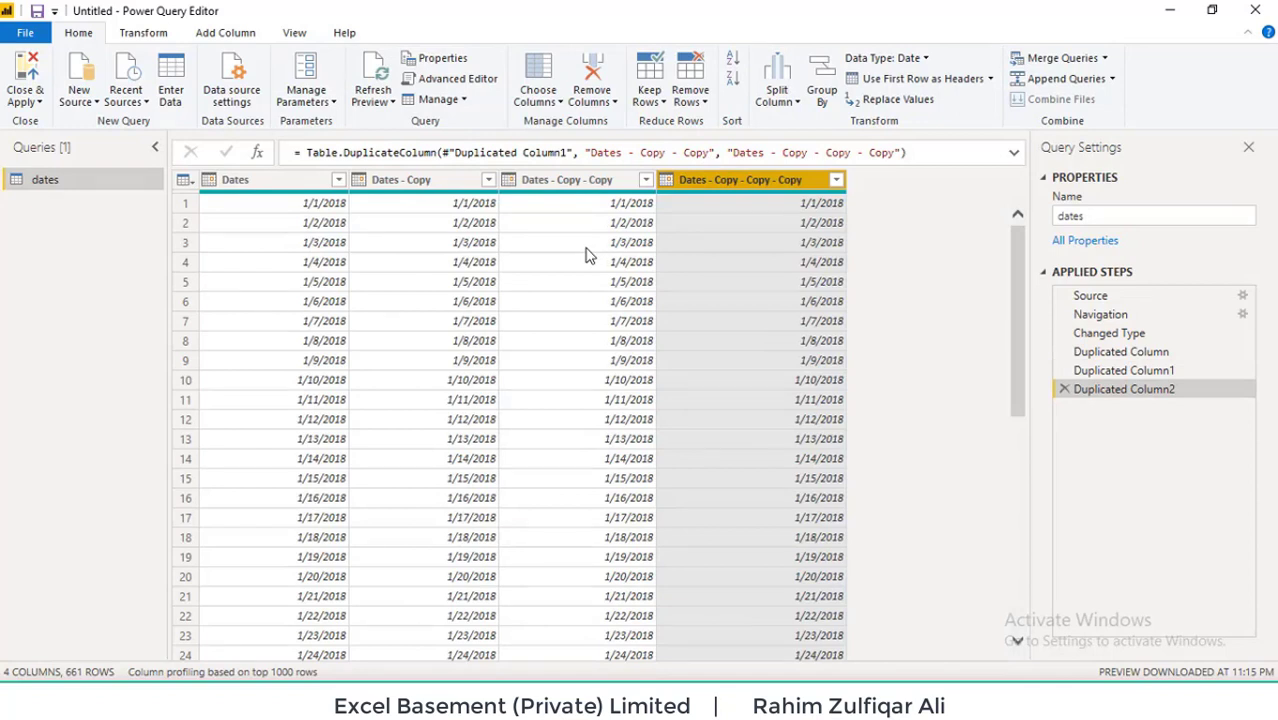
{"action": "right_click", "coordinate": [724, 186]}
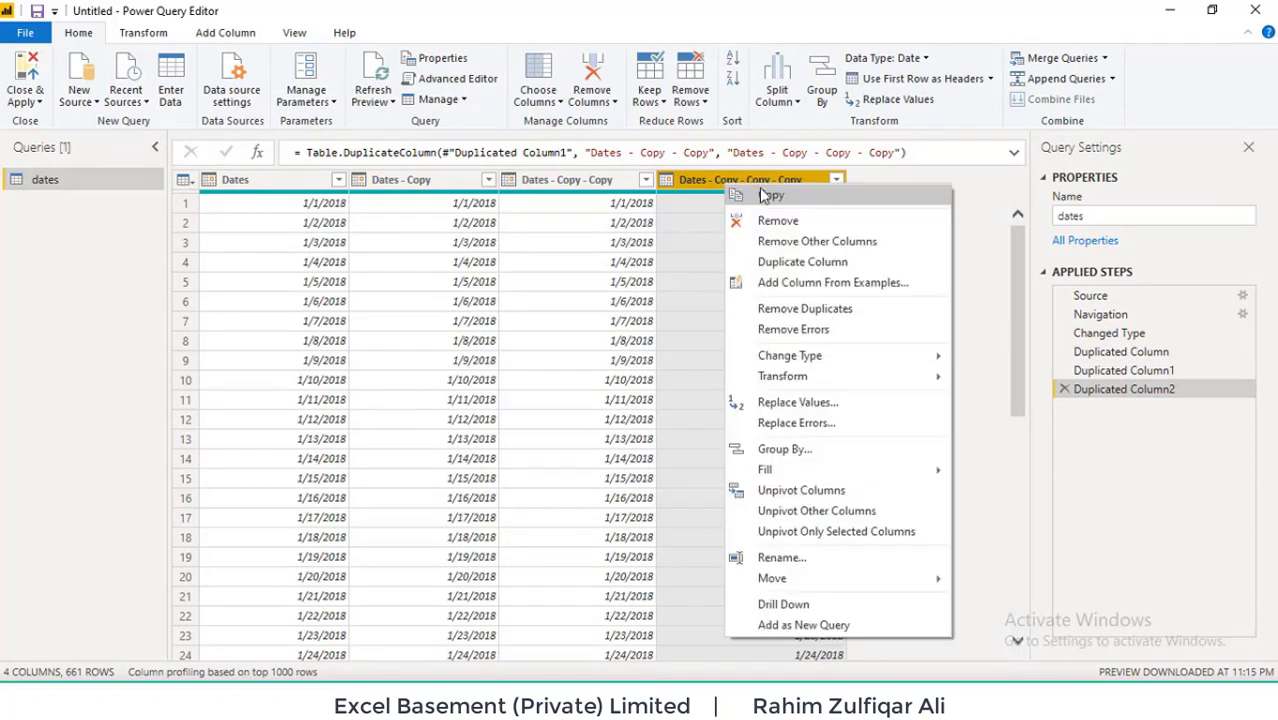
{"action": "left_click", "coordinate": [762, 260]}
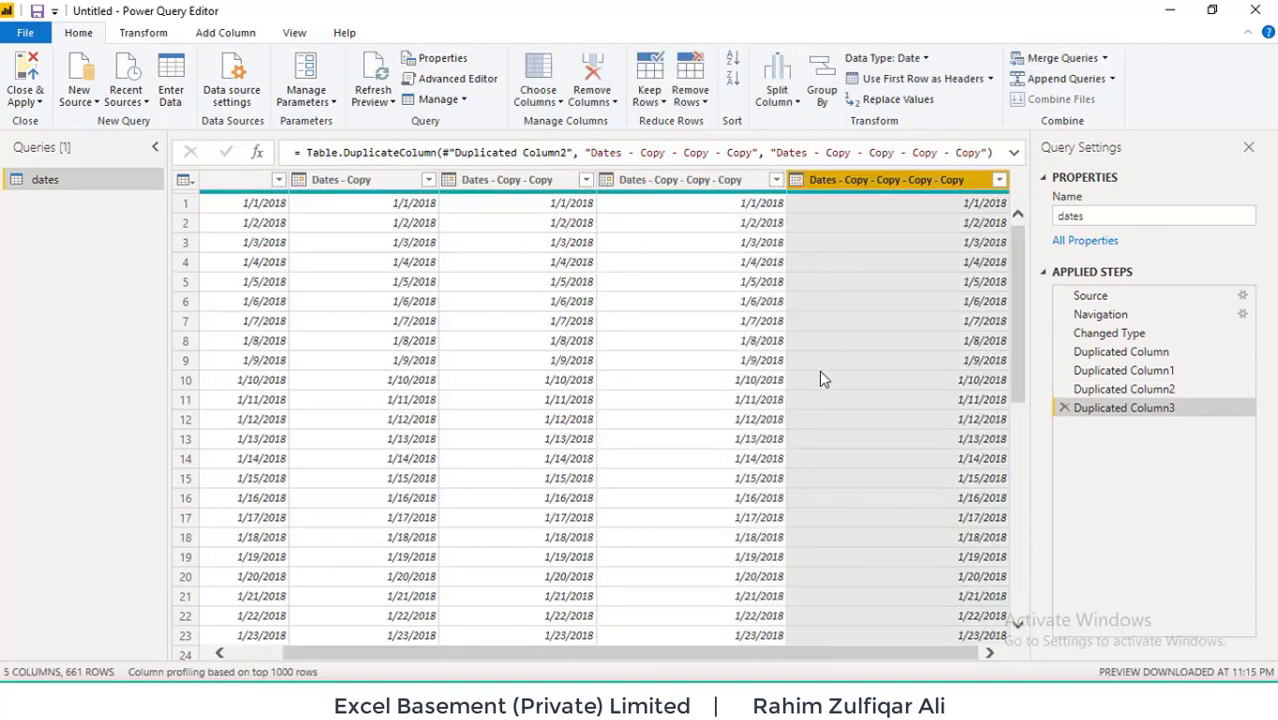
Rename the first three duplicated date columns as Day, Month and Year
{"action": "left_click_drag", "start_coordinate": [680, 660], "coordinate": [494, 657]}
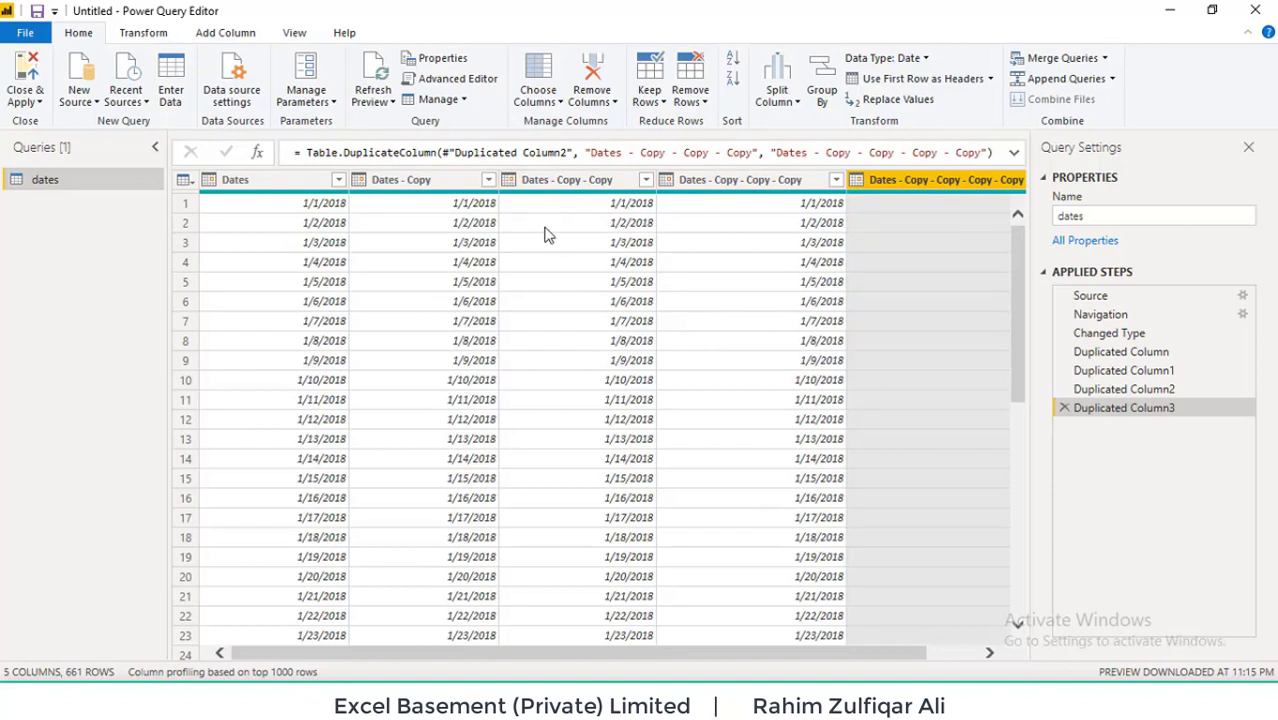
{"action": "double_click", "coordinate": [421, 186]}
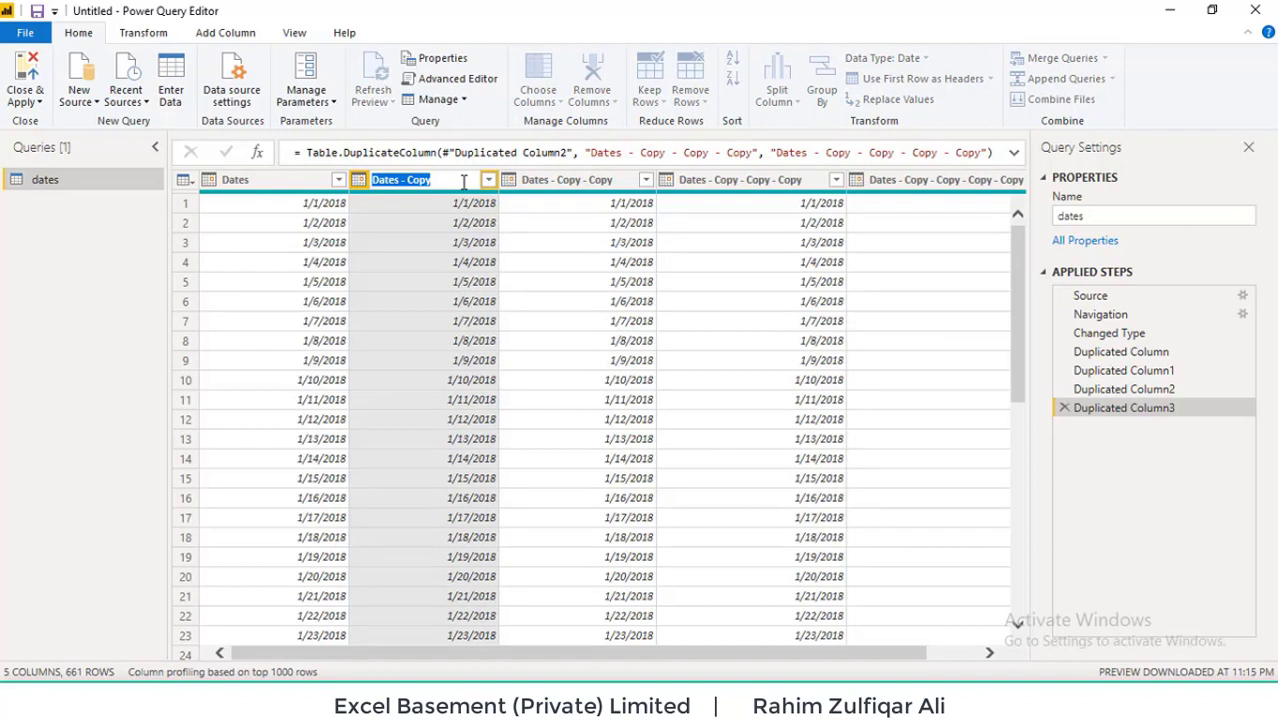
{"action": "type", "text": "Day"}
{"action": "key", "text": "Return"}
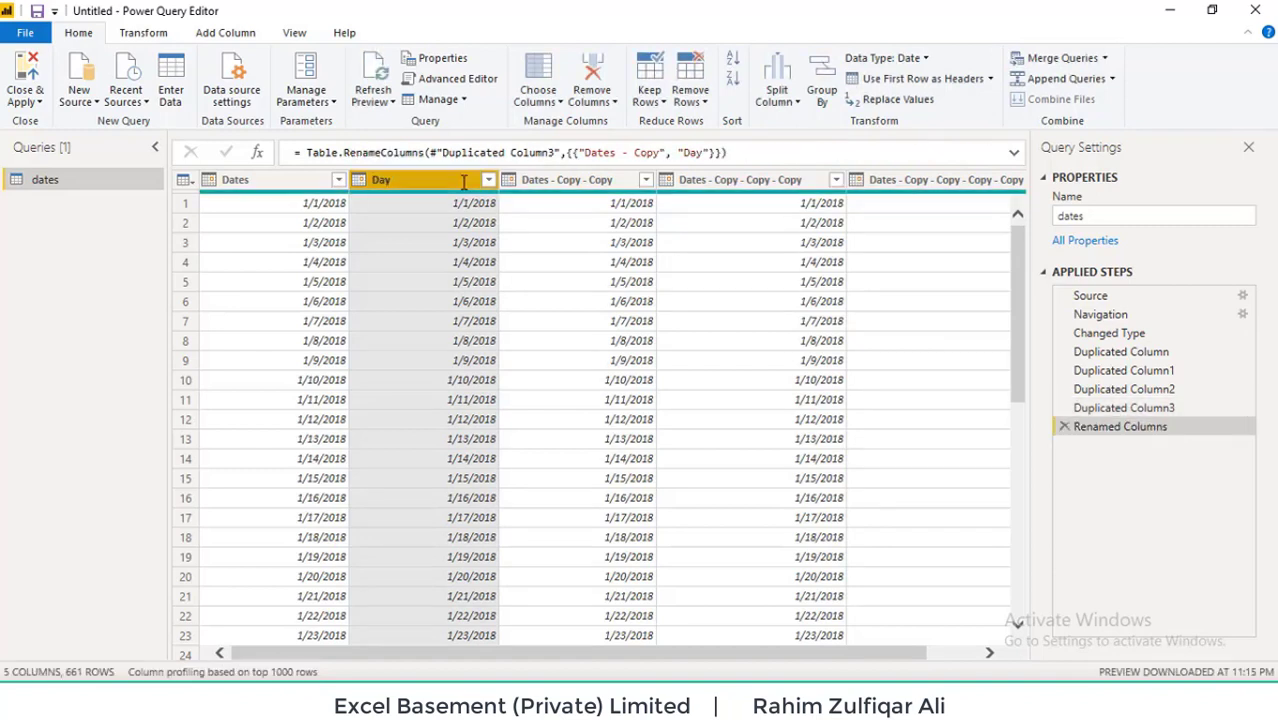
{"action": "double_click", "coordinate": [537, 186]}
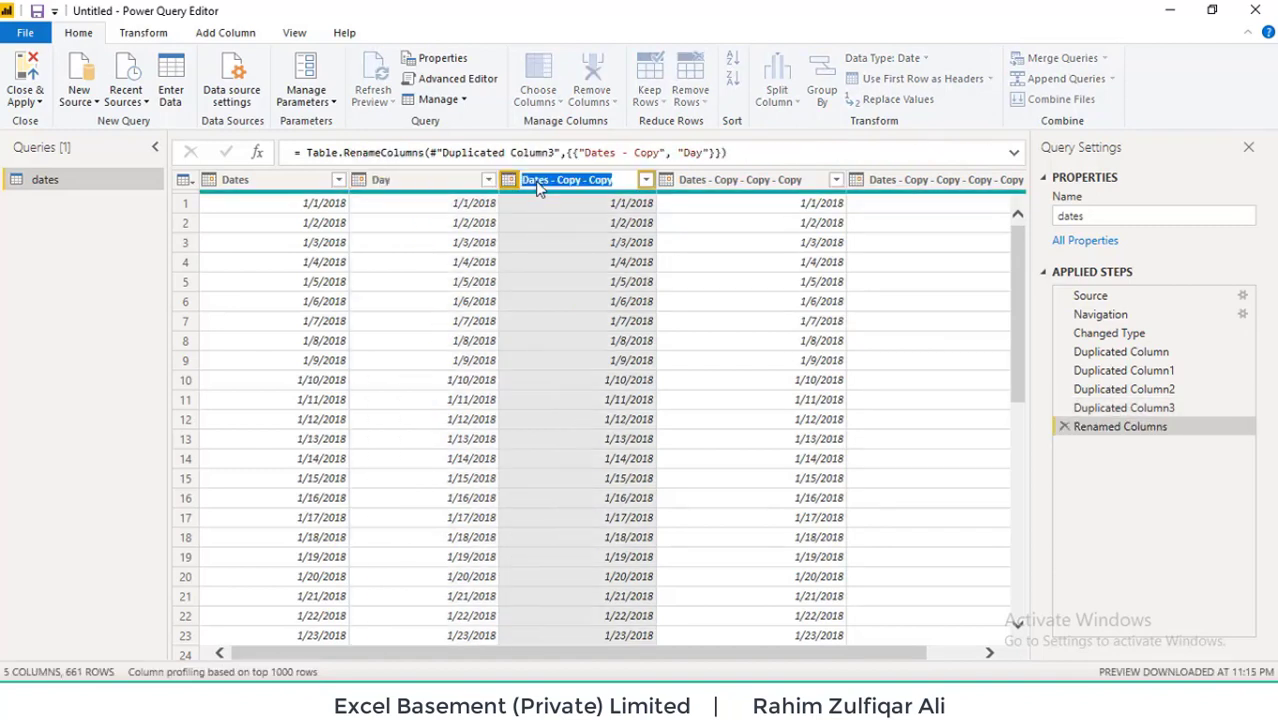
{"action": "type", "text": "Month"}
{"action": "key", "text": "Return"}
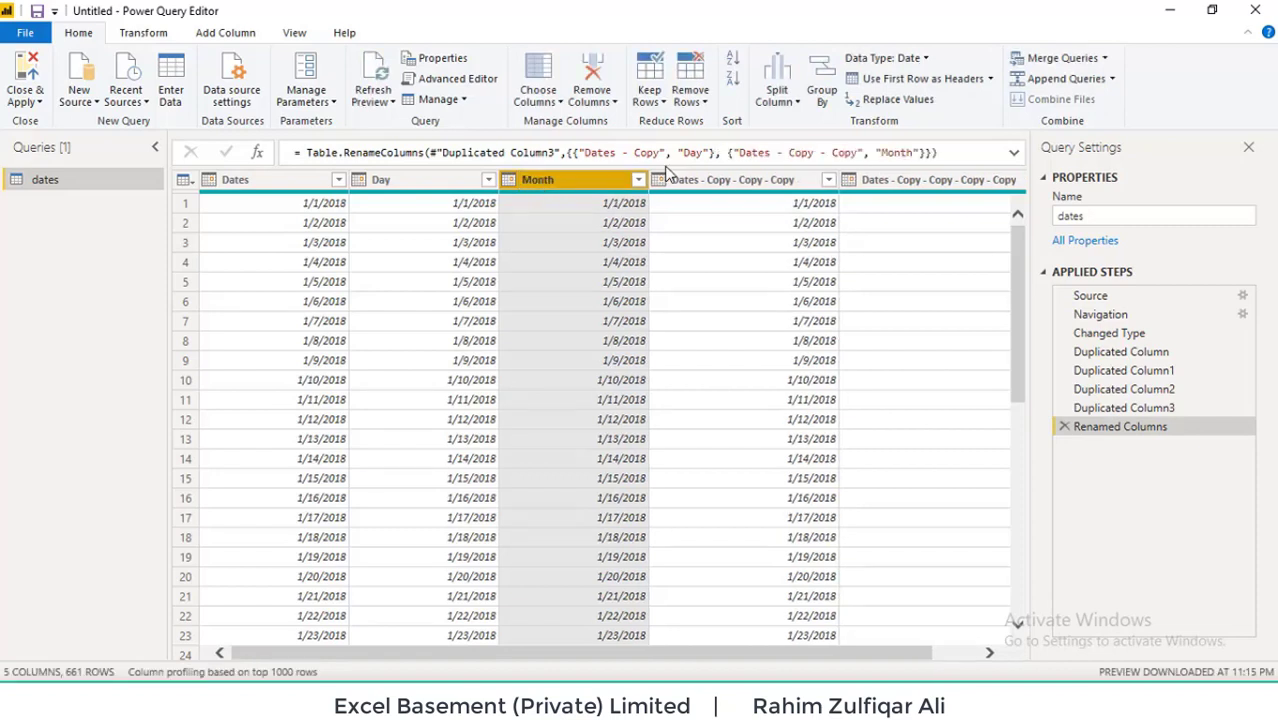
{"action": "double_click", "coordinate": [681, 176]}
{"action": "type", "text": "Y"}
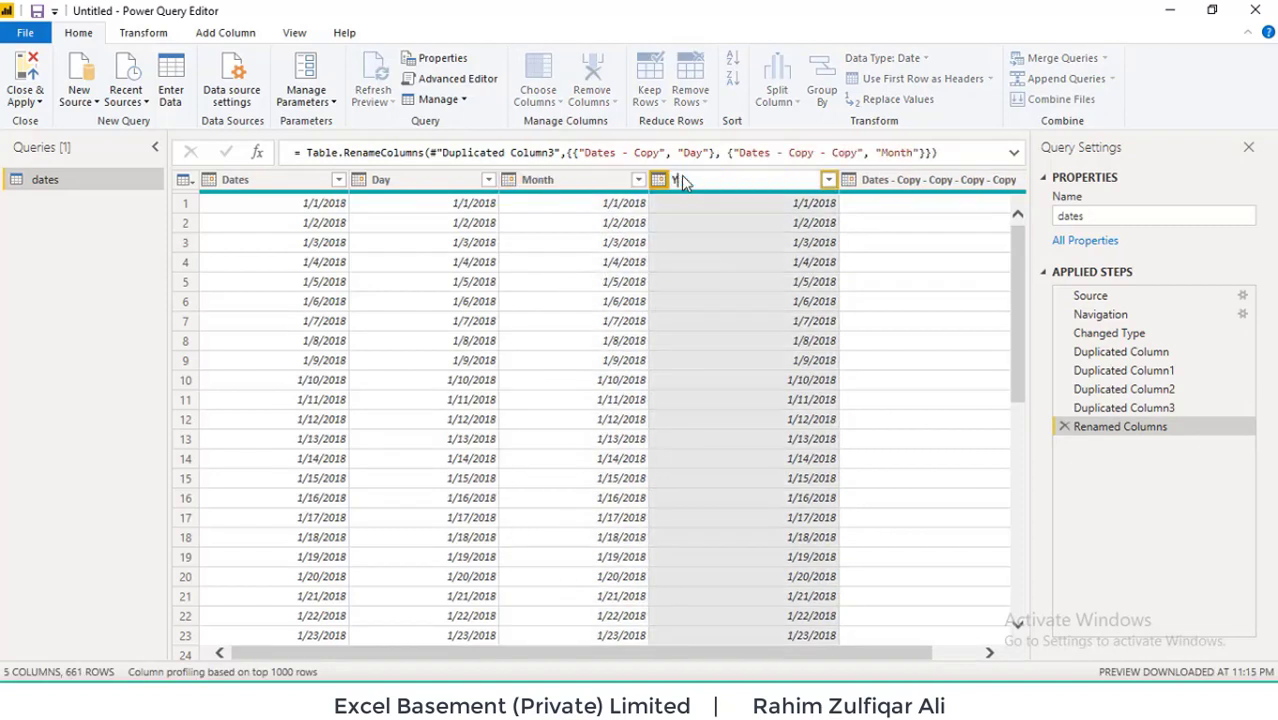
{"action": "type", "text": "ear"}
{"action": "key", "text": "Return"}
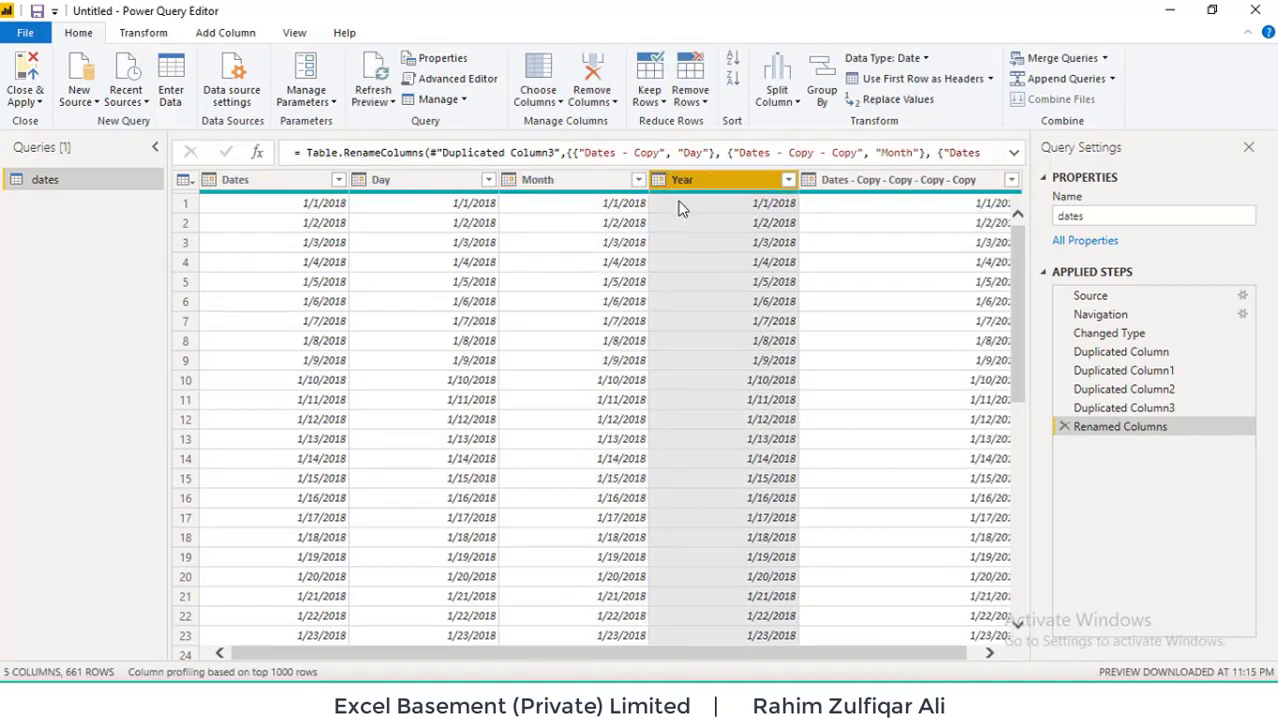
Transform the Day column's dates into the day number with the Day option
{"action": "right_click", "coordinate": [433, 188]}
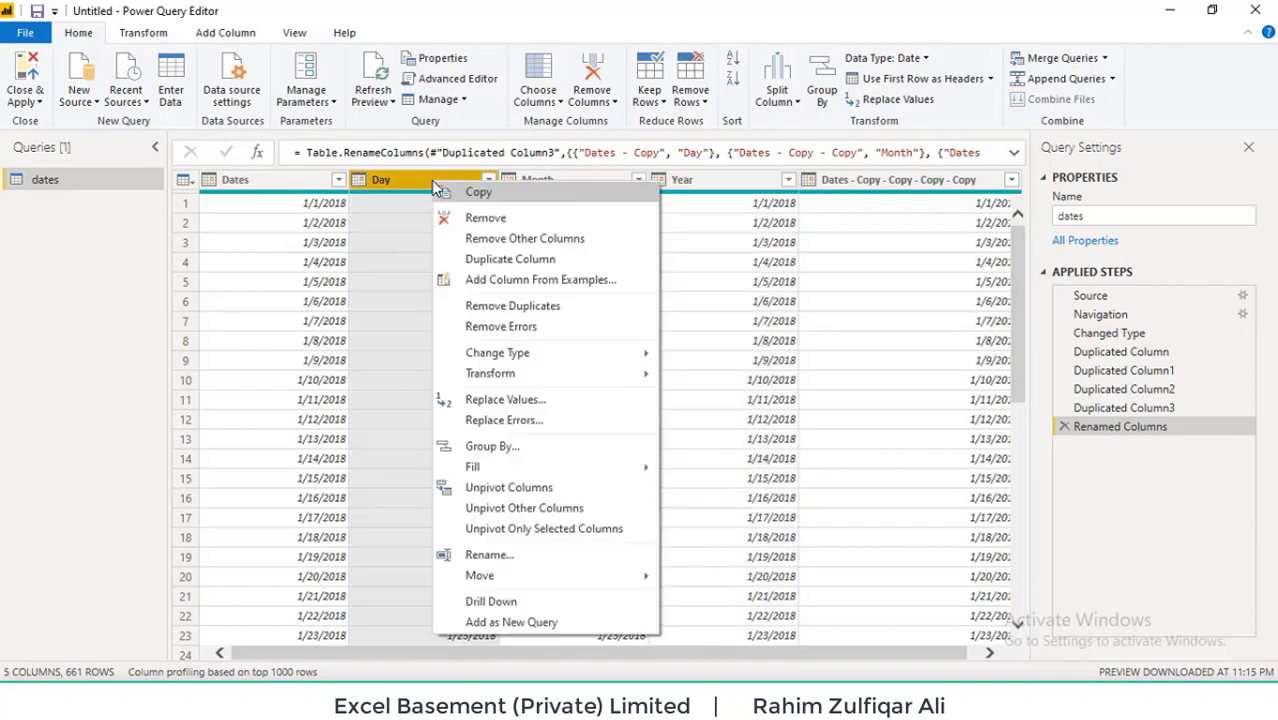
{"action": "mouse_move", "coordinate": [597, 350]}
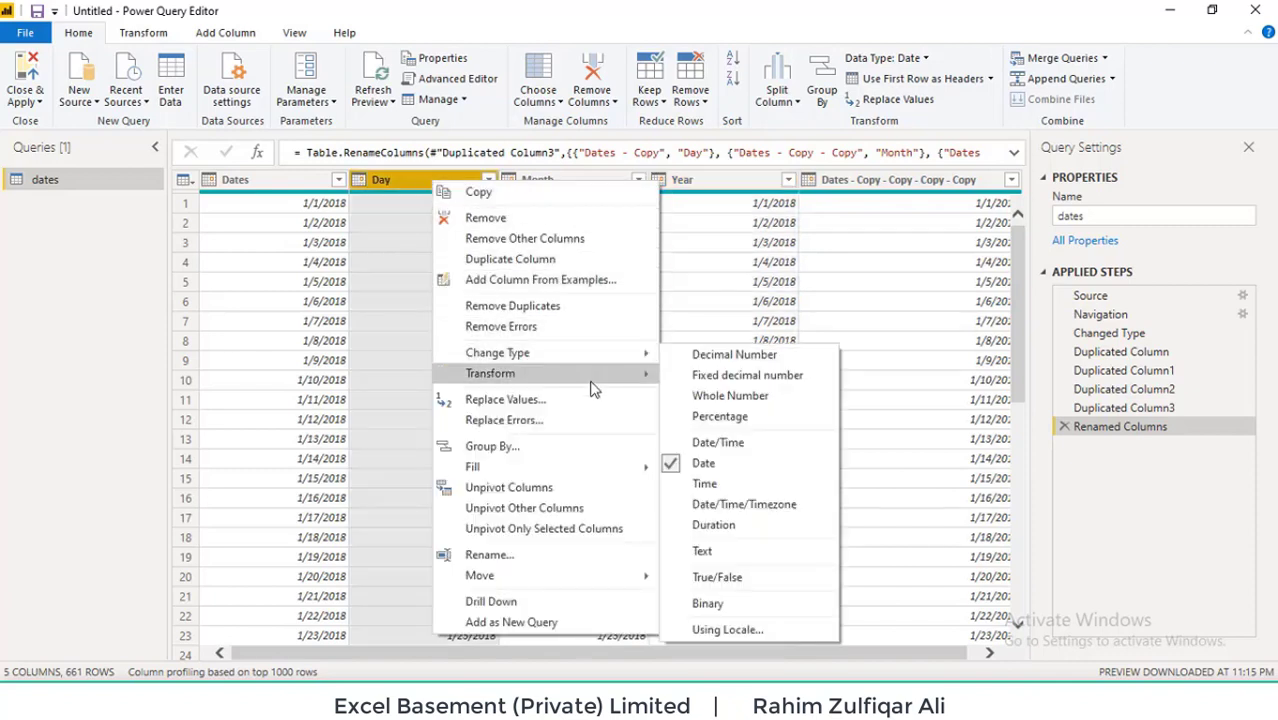
{"action": "mouse_move", "coordinate": [591, 388]}
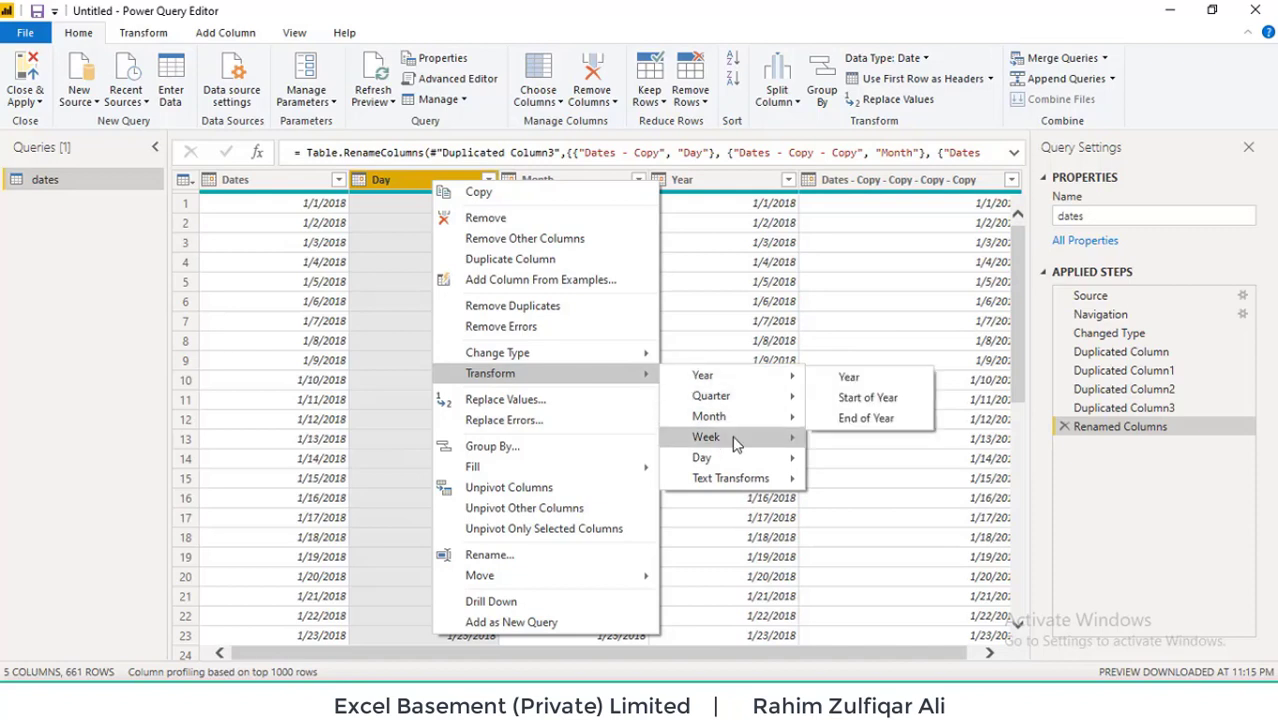
{"action": "mouse_move", "coordinate": [785, 465]}
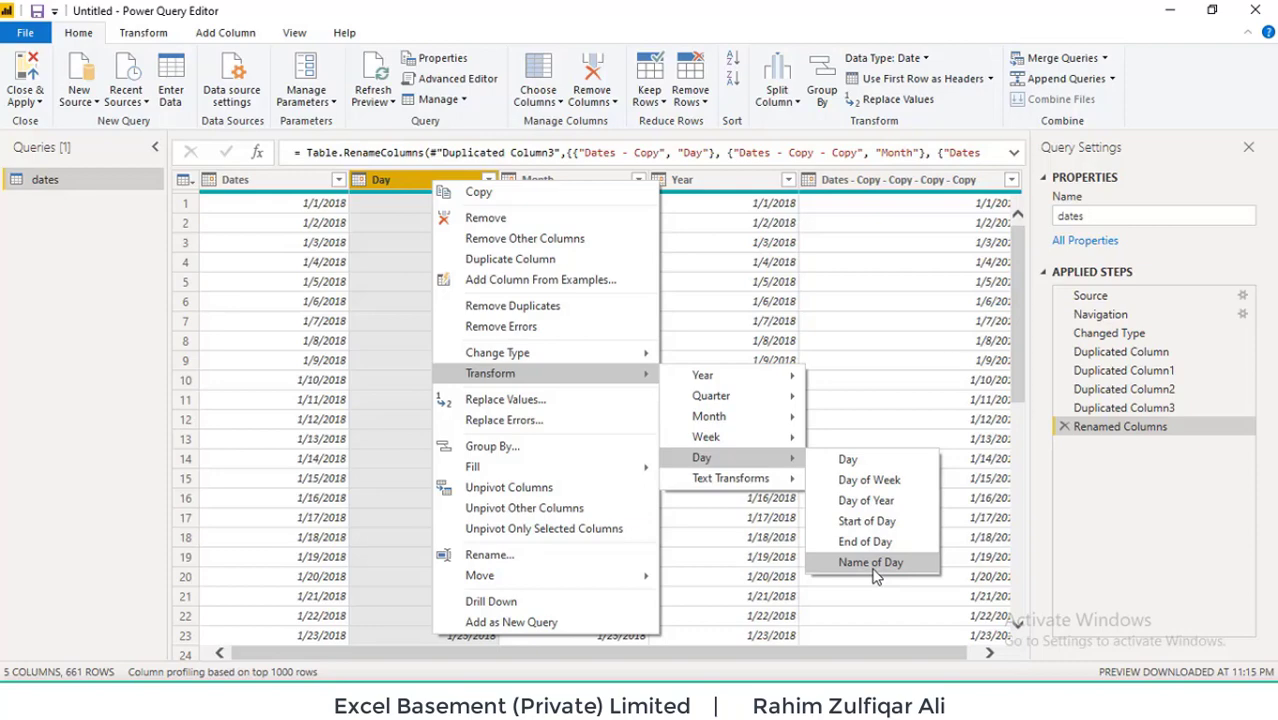
{"action": "left_click", "coordinate": [880, 460]}
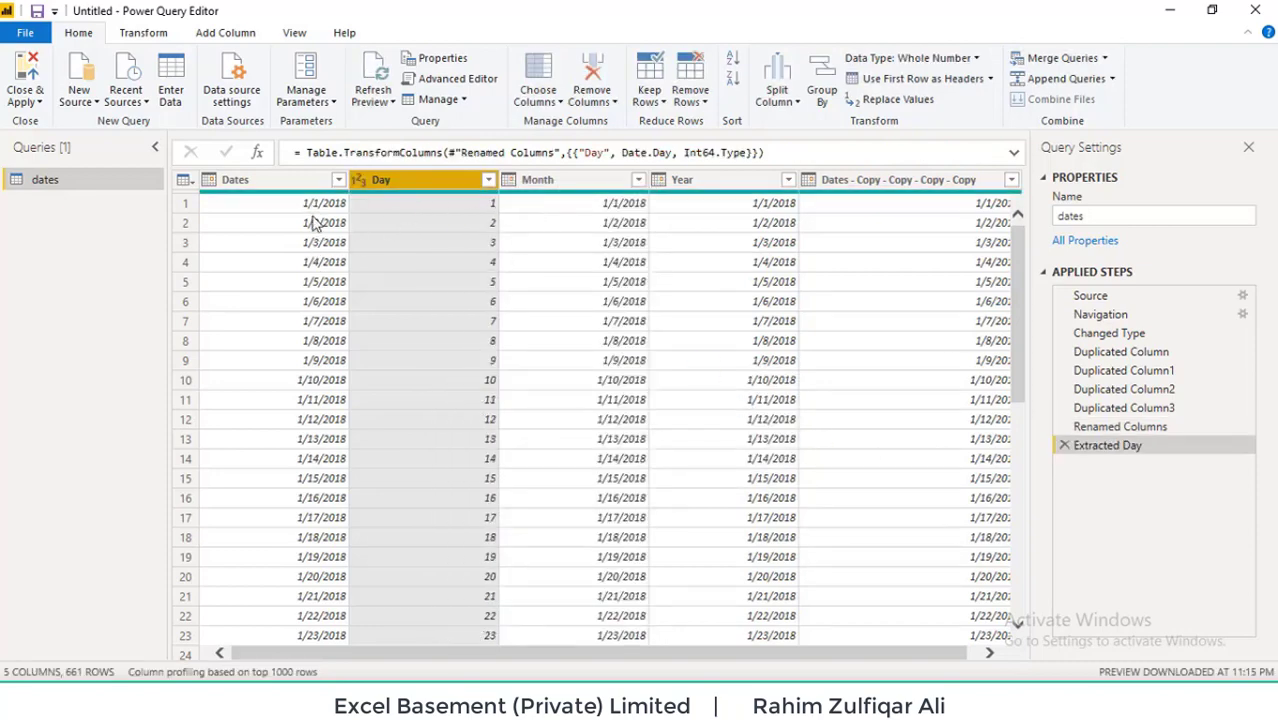
Transform the Month column's dates into text with the Name of Month option
{"action": "left_click", "coordinate": [568, 180]}
{"action": "right_click", "coordinate": [575, 182]}
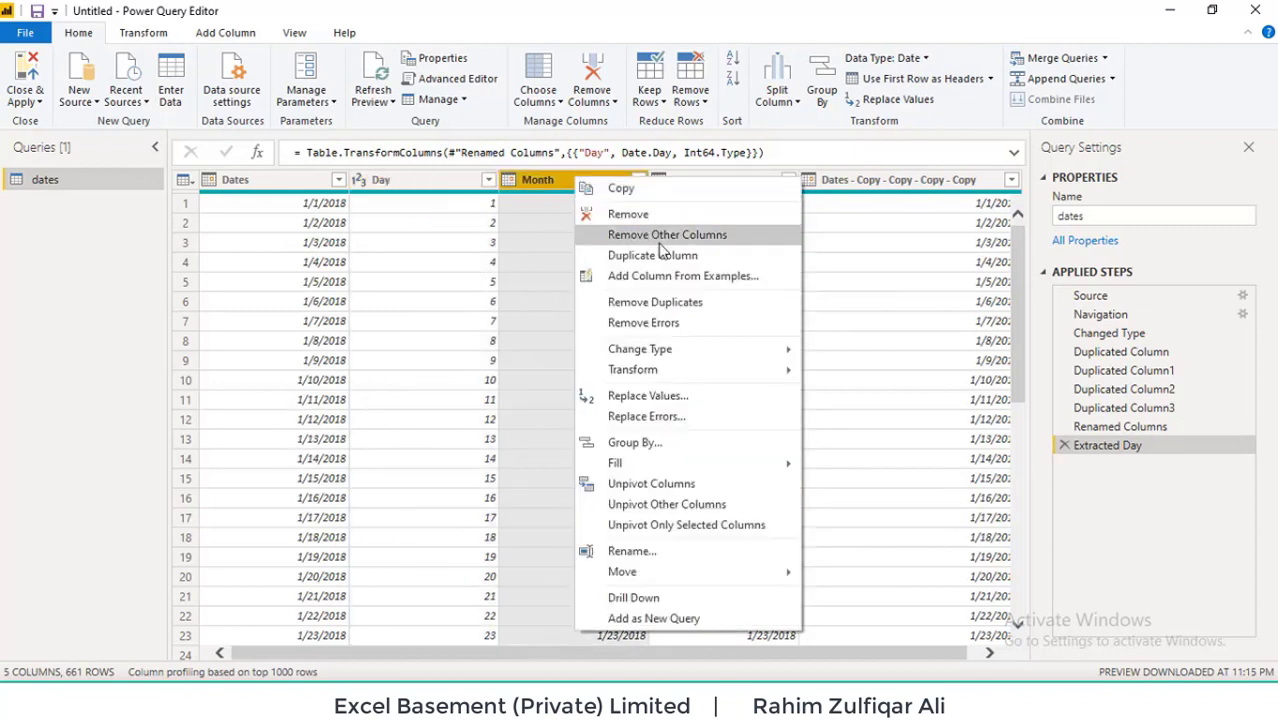
{"action": "mouse_move", "coordinate": [745, 371]}
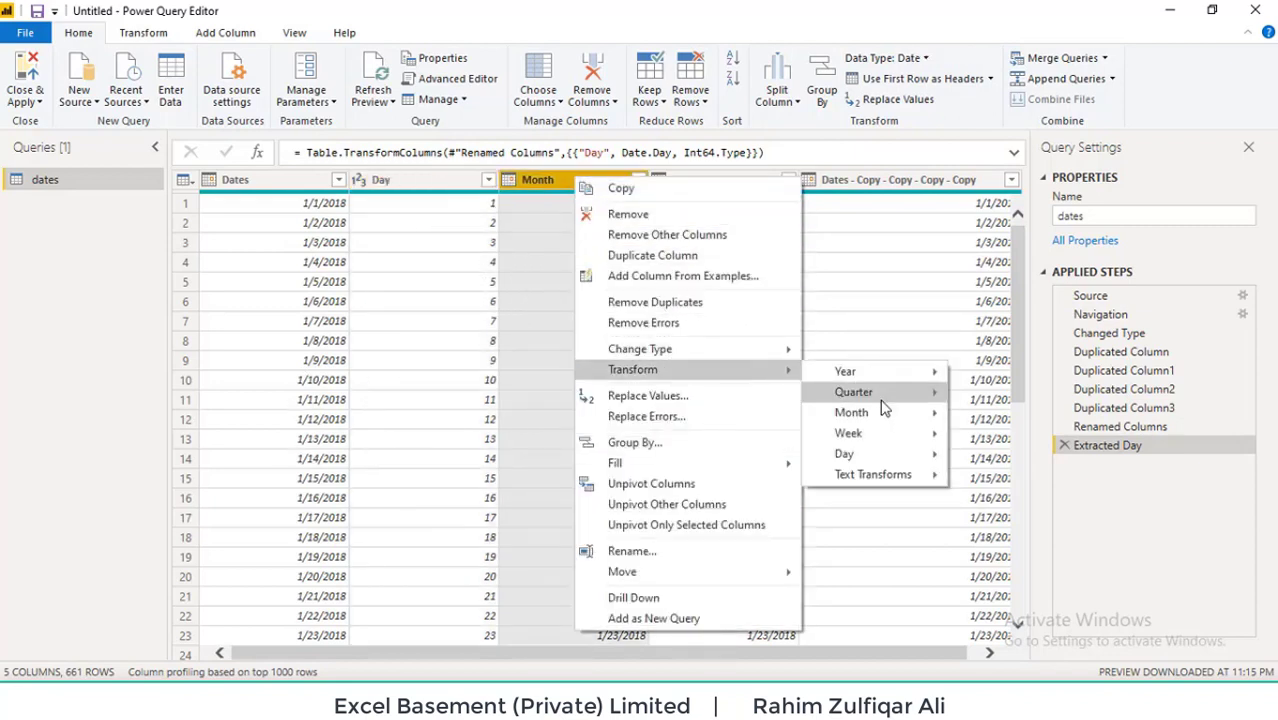
{"action": "mouse_move", "coordinate": [878, 415]}
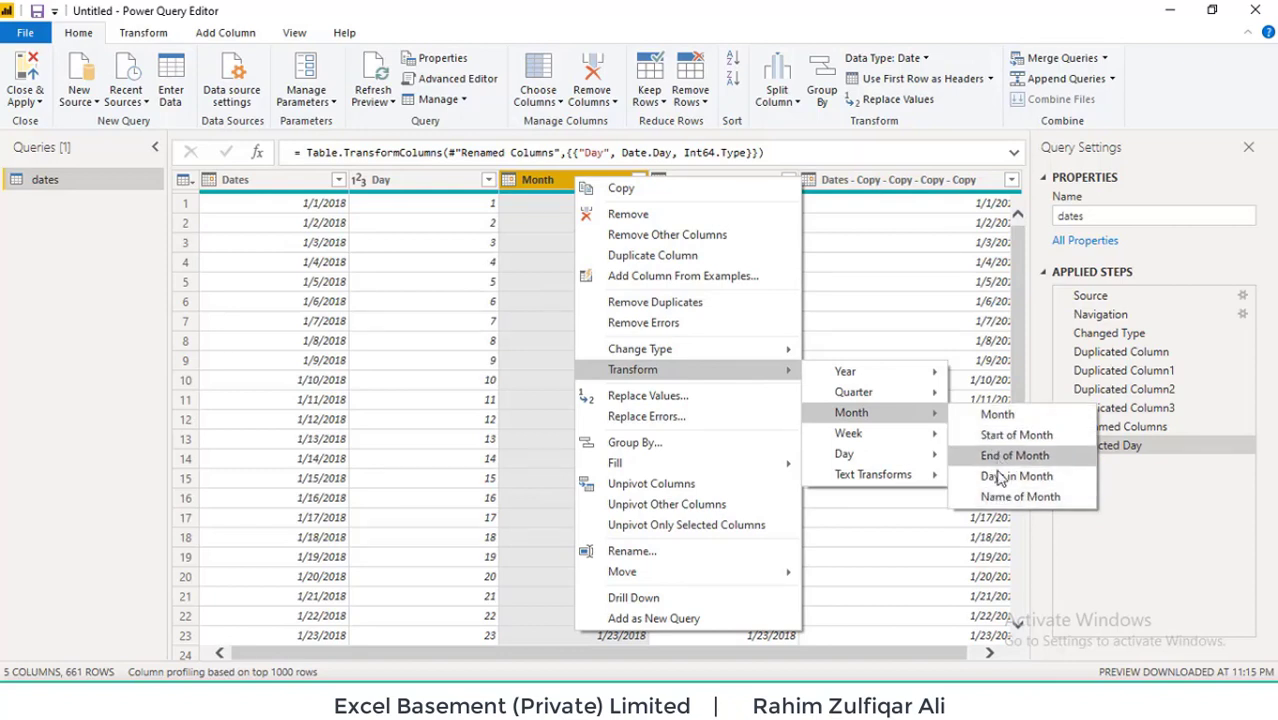
{"action": "left_click", "coordinate": [1018, 497]}
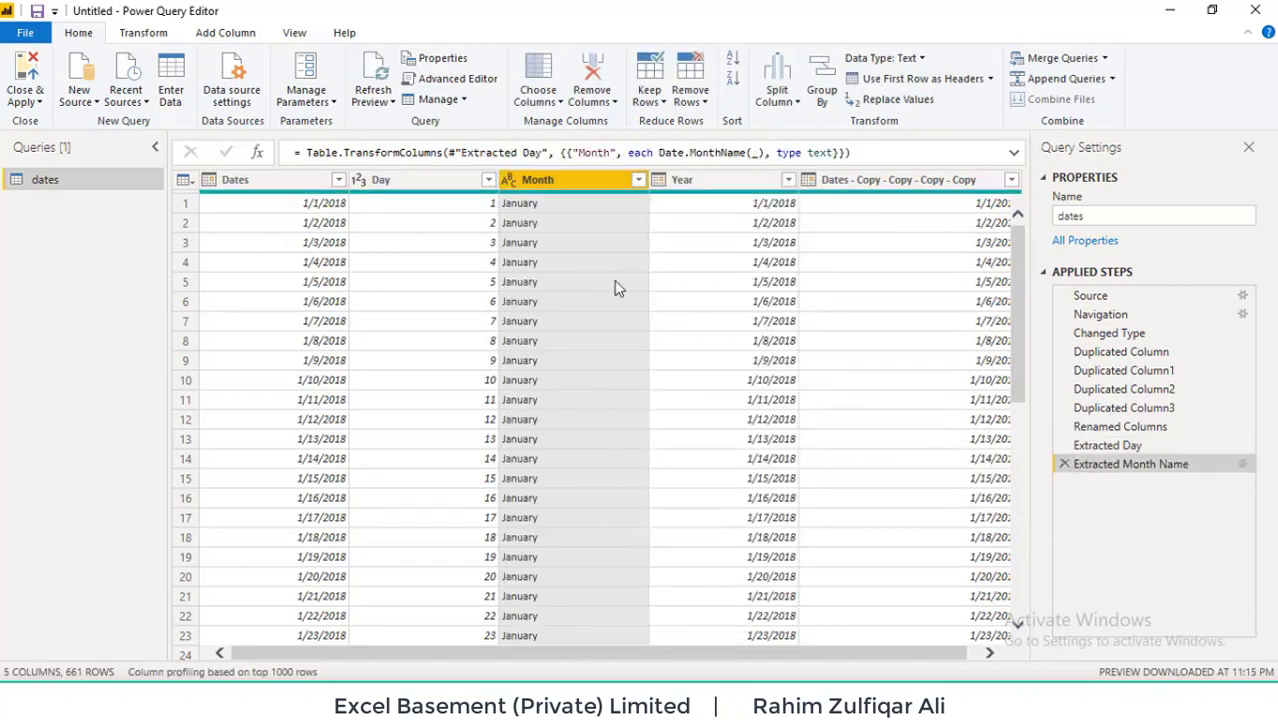
Transform the Year column's dates into the year number
{"action": "right_click", "coordinate": [713, 187]}
{"action": "mouse_move", "coordinate": [861, 378]}
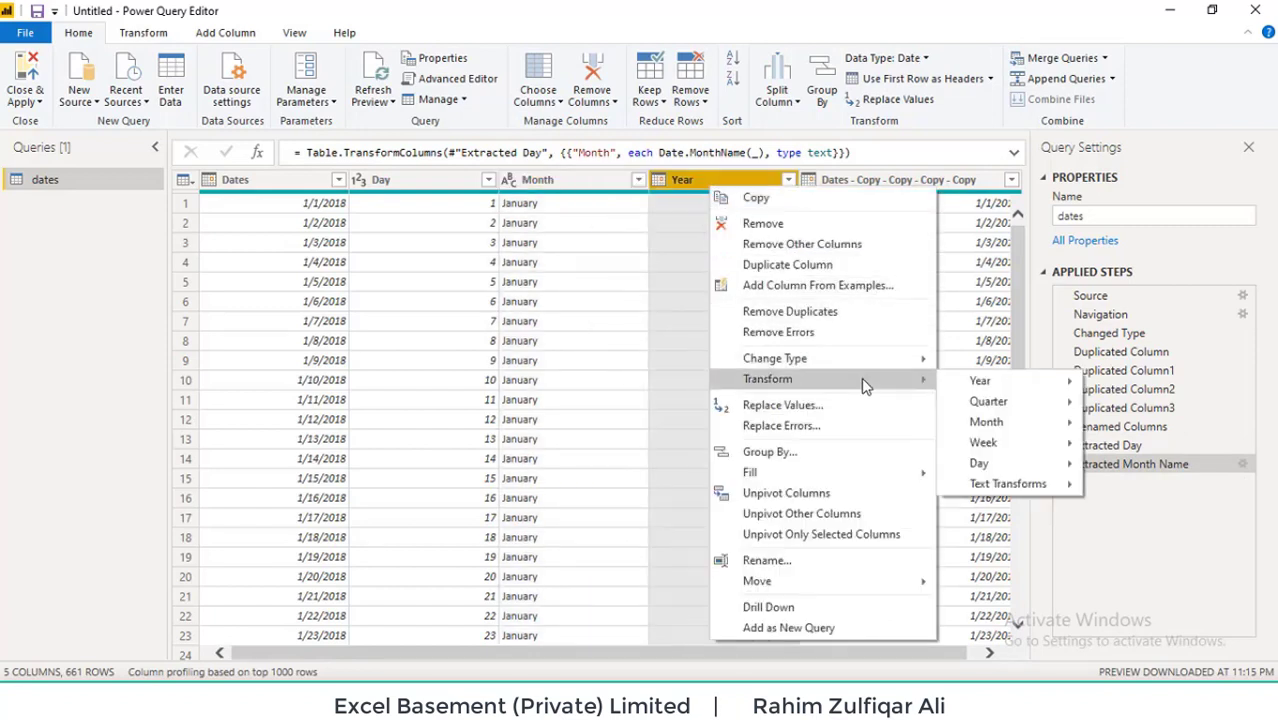
{"action": "mouse_move", "coordinate": [985, 381]}
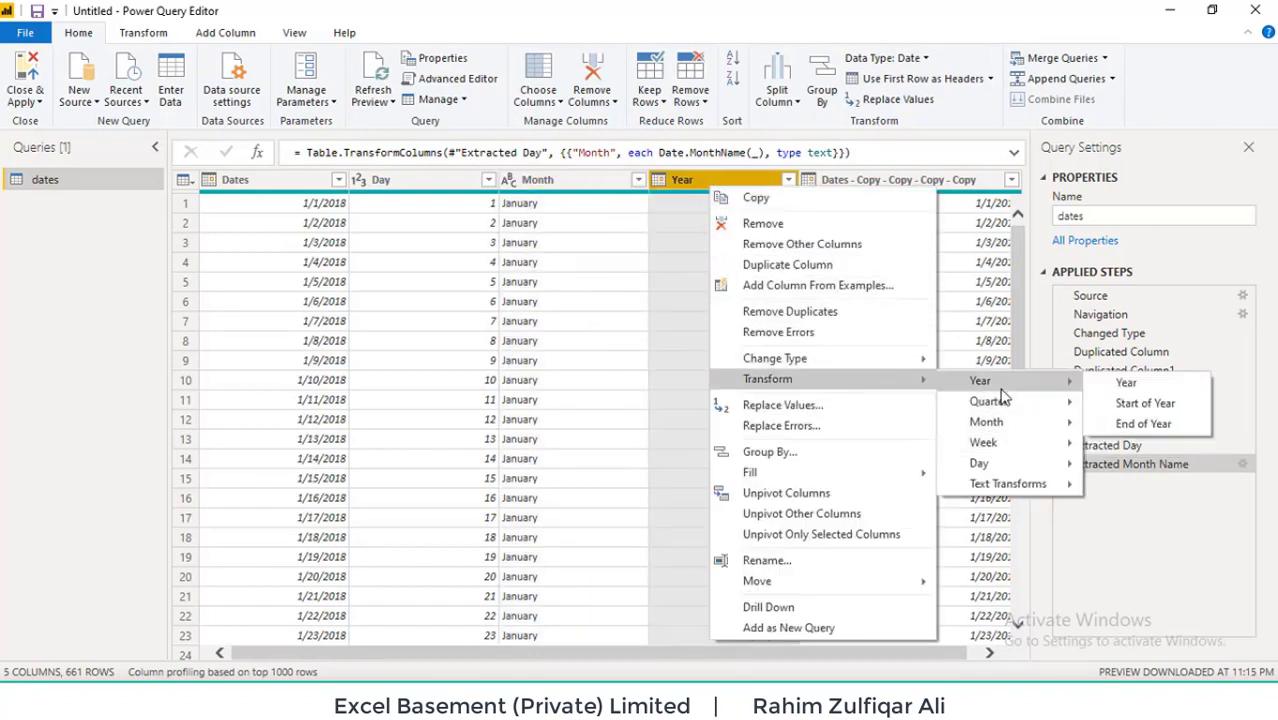
{"action": "left_click", "coordinate": [1104, 388]}
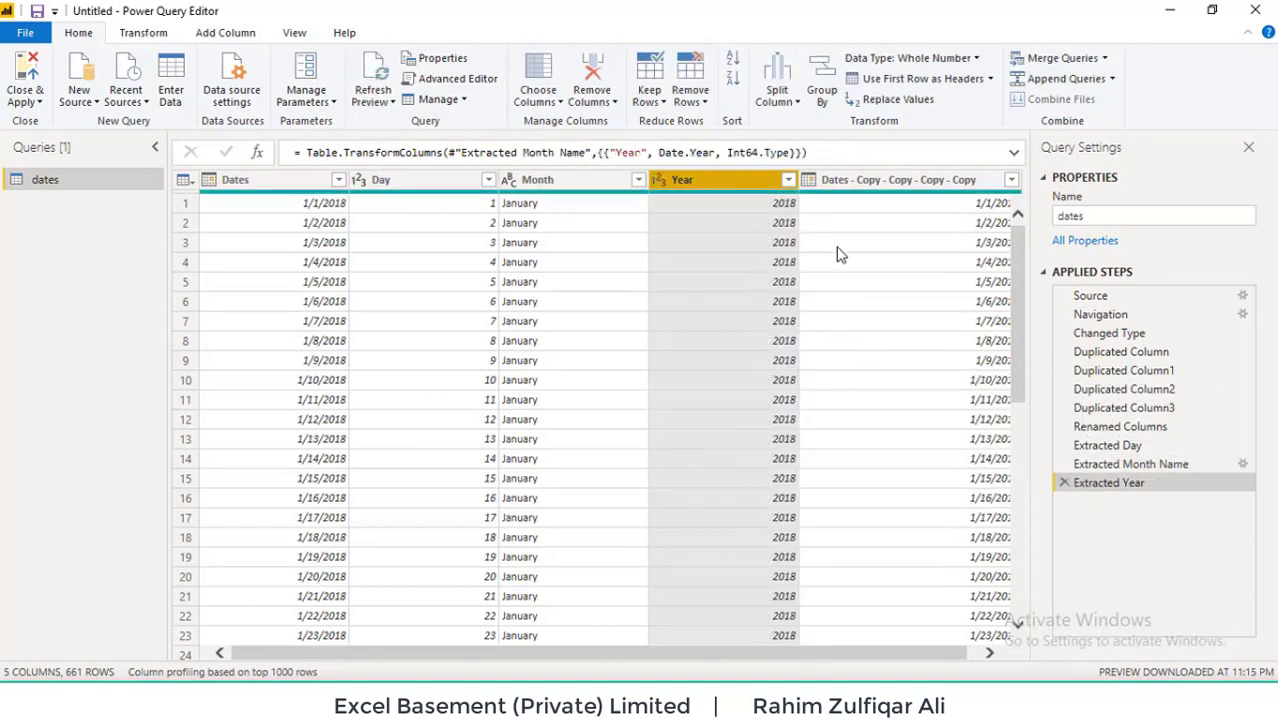
Transform the last duplicated date column, still named as a copy, into the quarter of the year
{"action": "right_click", "coordinate": [846, 182]}
{"action": "mouse_move", "coordinate": [990, 368]}
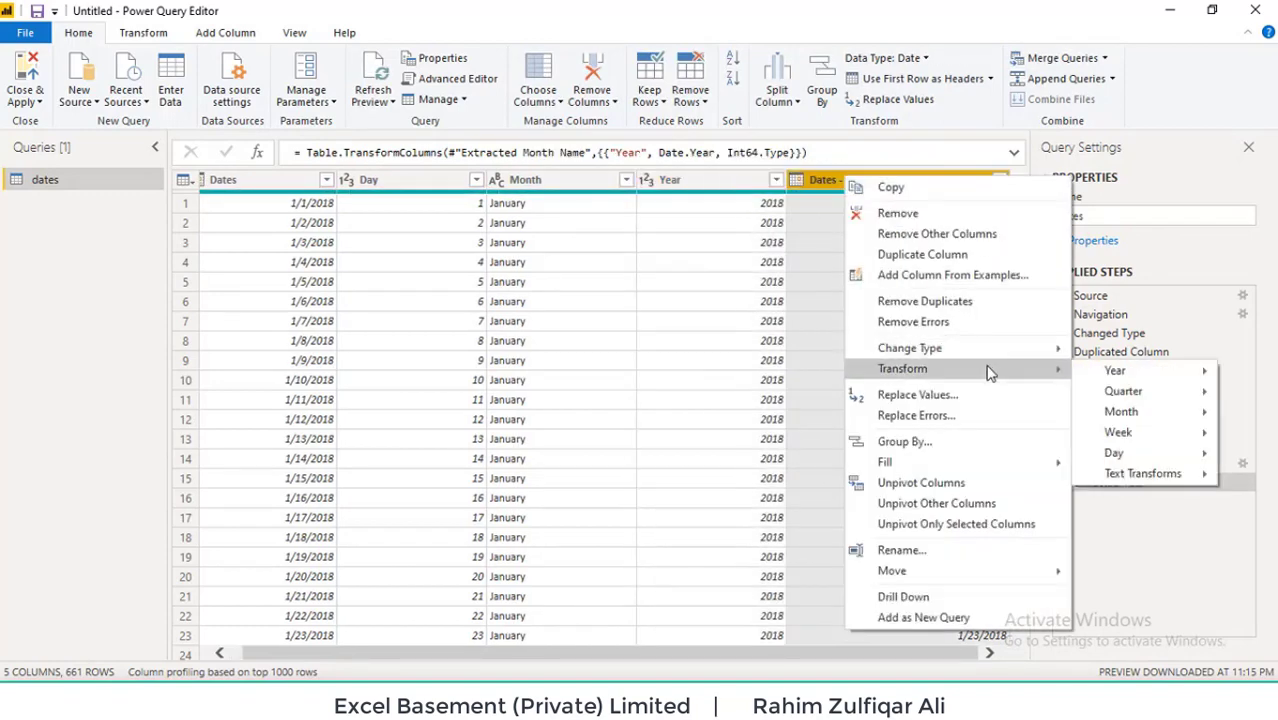
{"action": "mouse_move", "coordinate": [1100, 393]}
{"action": "left_click", "coordinate": [1036, 400]}
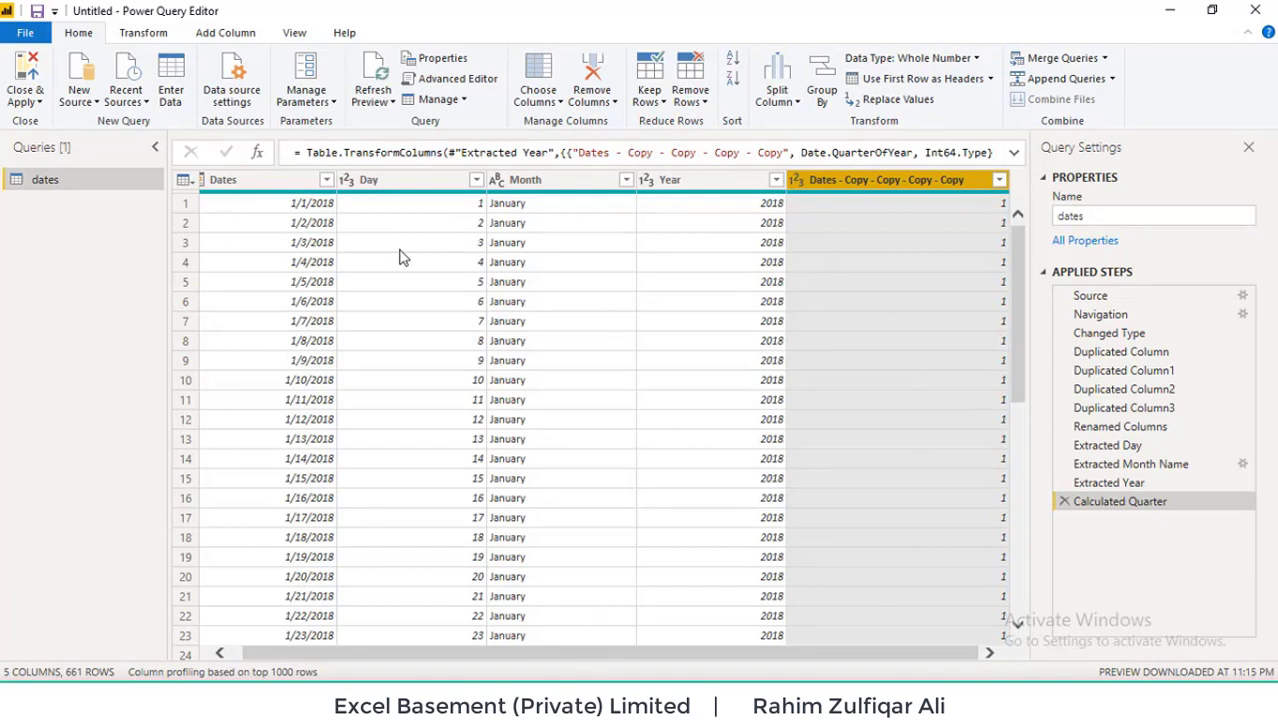
Close the query editor applying its changes to the dates table, and select the Dates column in the loaded data
{"action": "left_click", "coordinate": [25, 103]}
{"action": "left_click", "coordinate": [45, 121]}
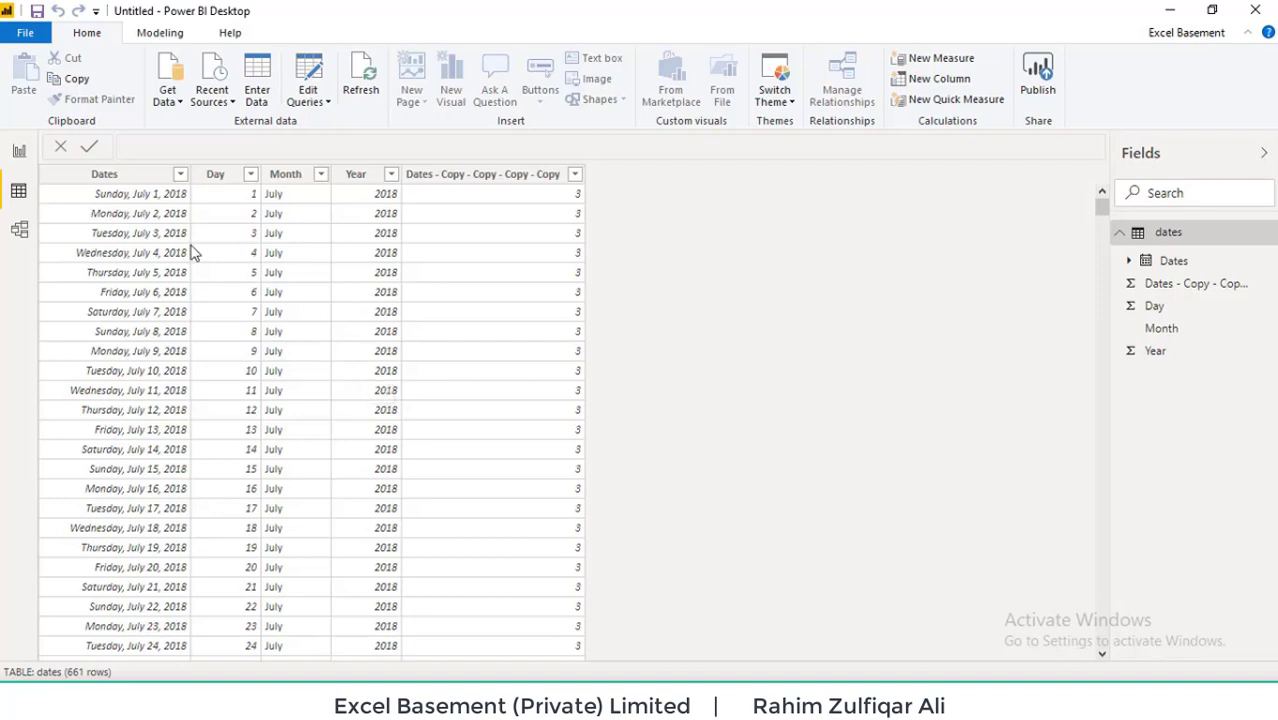
{"action": "left_click", "coordinate": [147, 174]}
{"action": "left_click", "coordinate": [130, 181]}
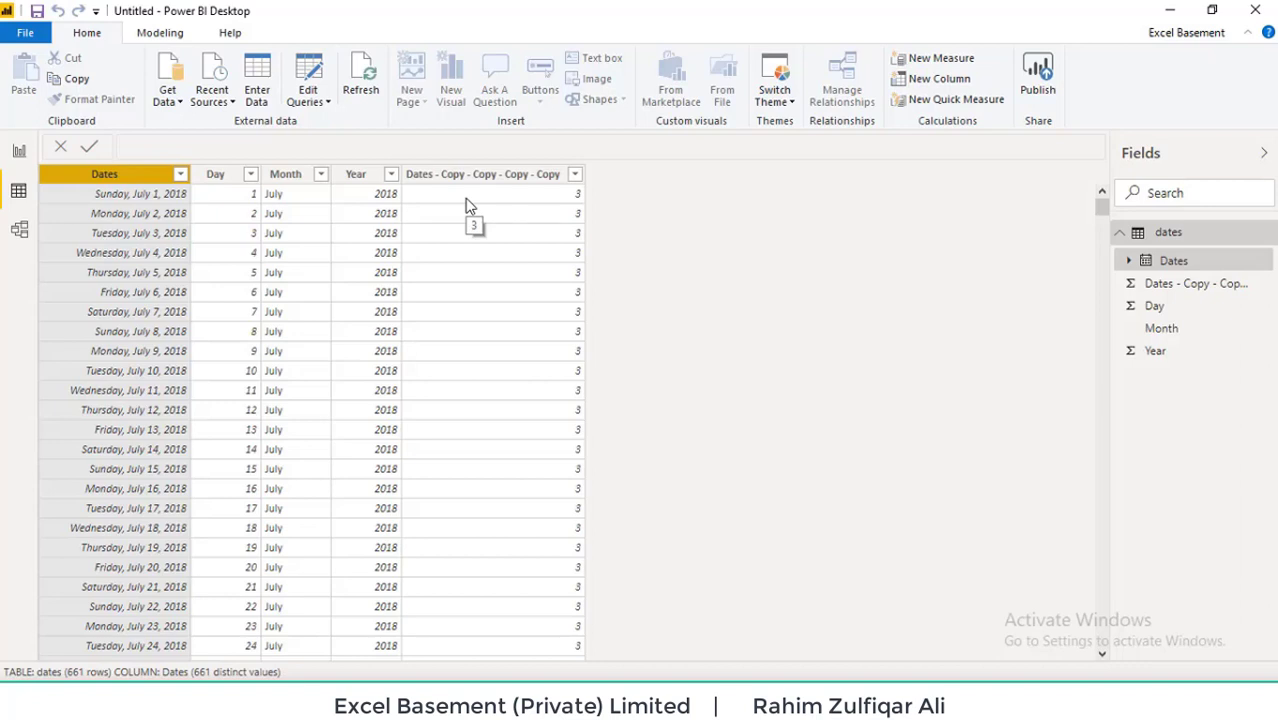
Switch to the other Power BI Desktop window and show its dates table containing only the Dates column, ready for modeling
{"action": "left_click", "coordinate": [895, 705]}
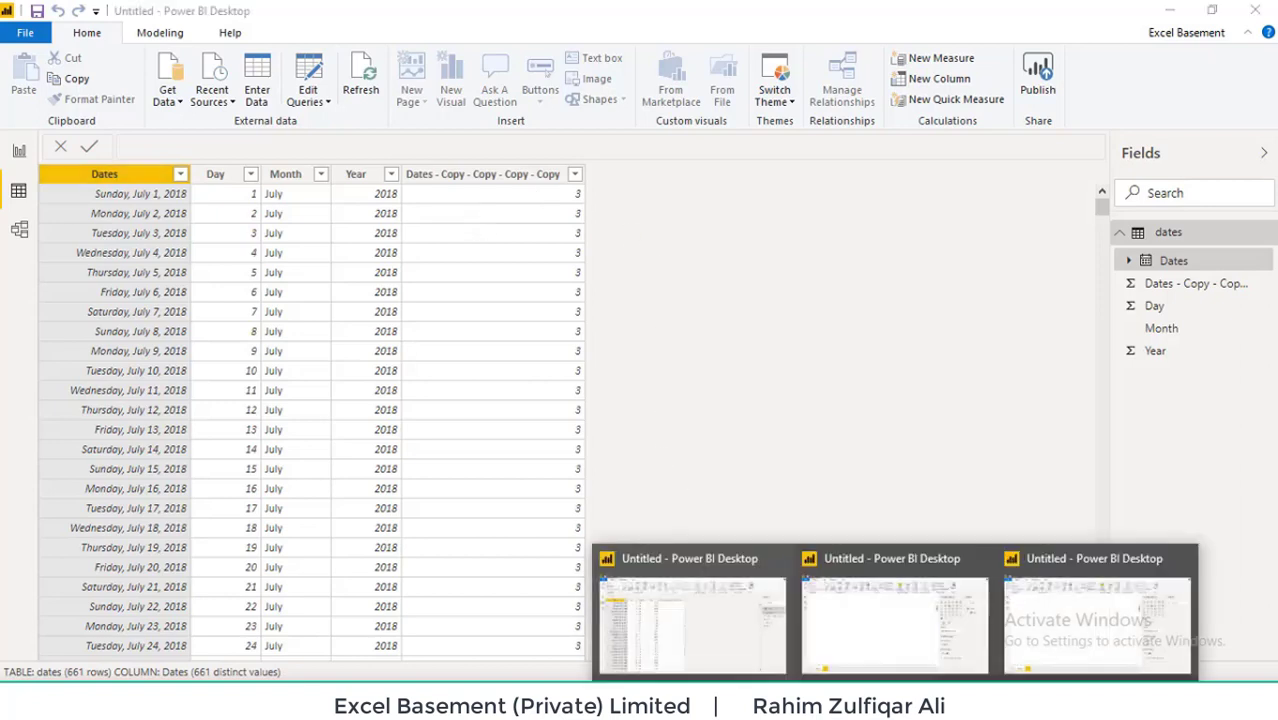
{"action": "left_click", "coordinate": [895, 620]}
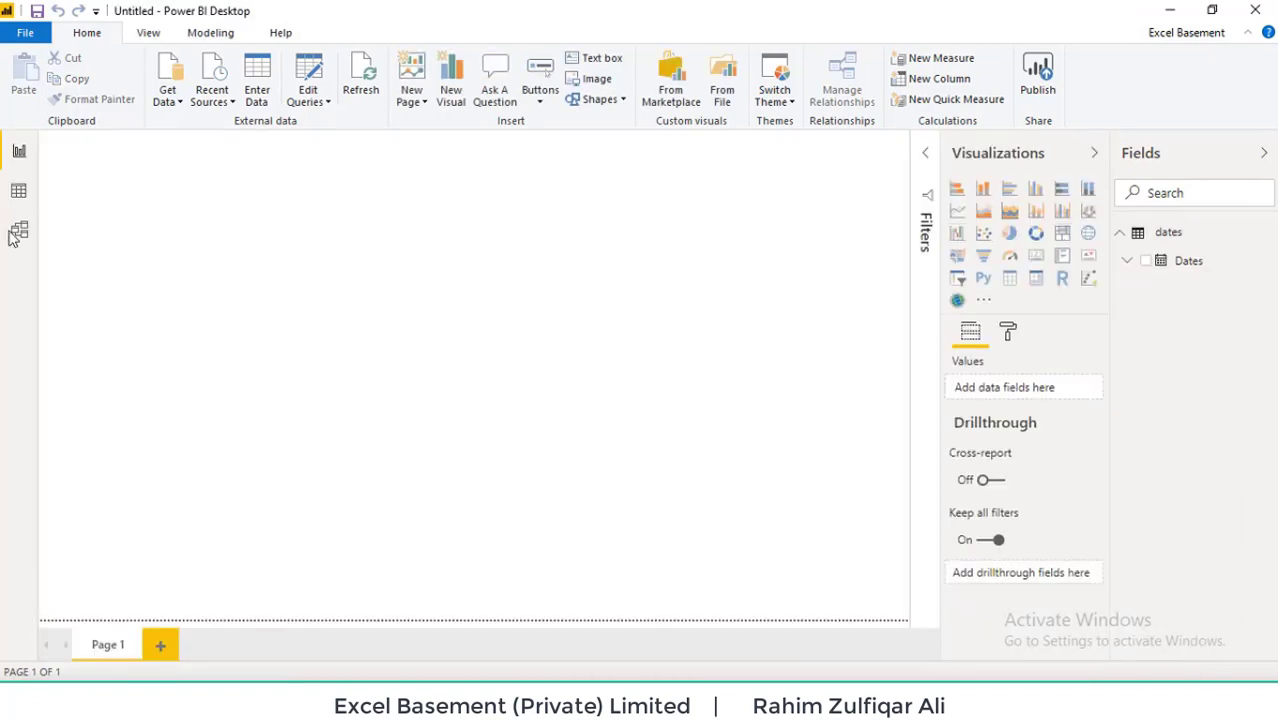
{"action": "left_click", "coordinate": [15, 192]}
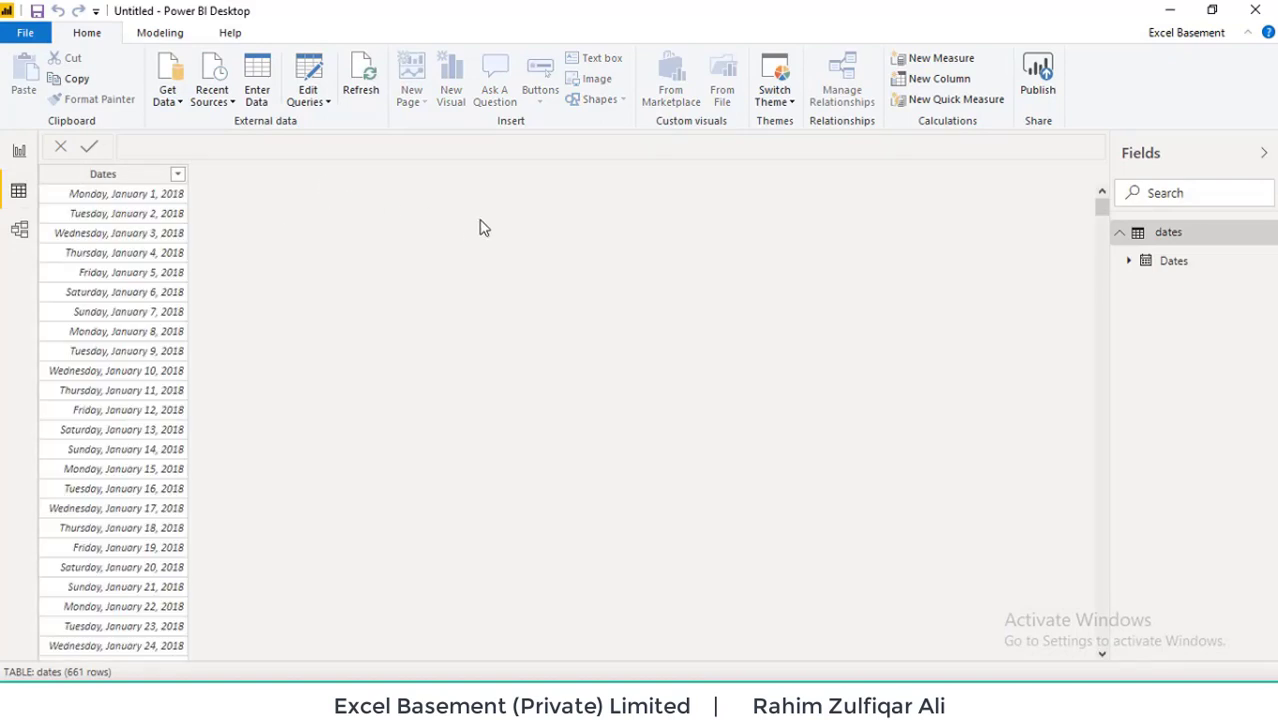
{"action": "left_click", "coordinate": [141, 32]}
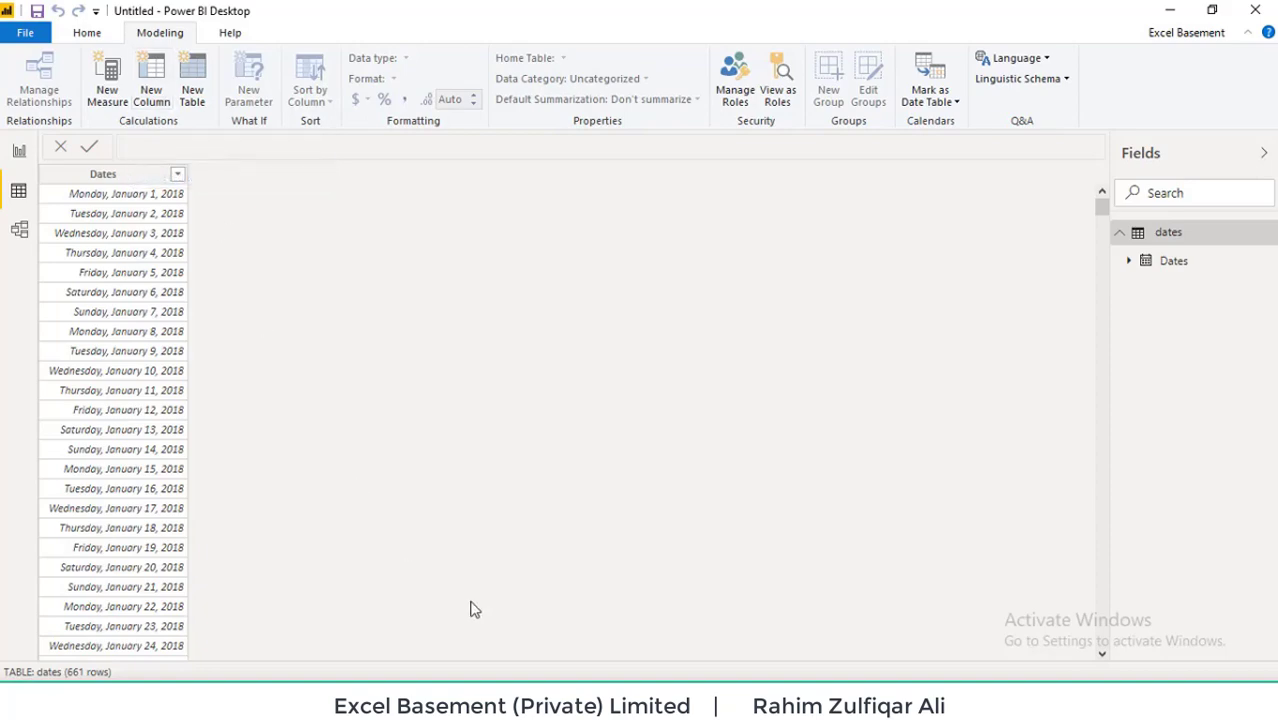
Switch to the browser and examine the DAX FORMAT function's syntax, its pre-defined date and time formats, and its custom numeric formats
{"action": "key", "text": "alt+Tab"}
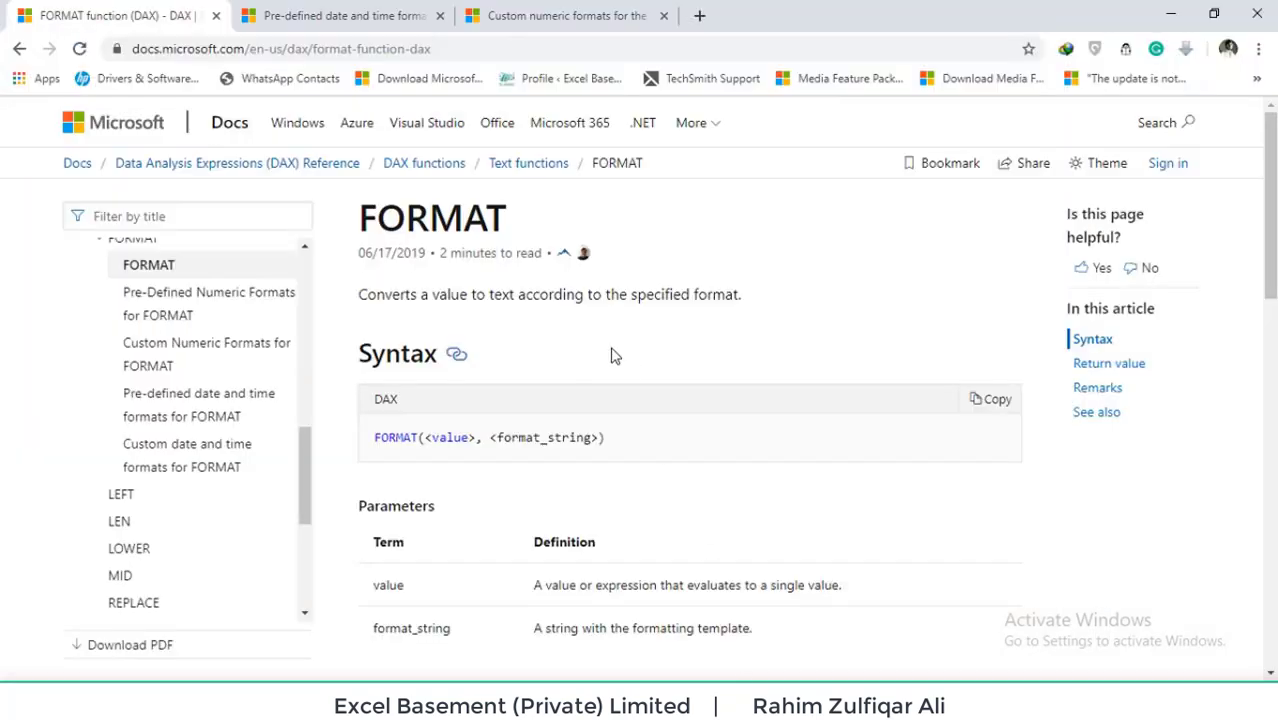
{"action": "key", "text": "ctrl+Tab"}
{"action": "scroll", "coordinate": [661, 485], "scroll_direction": "down", "scroll_amount": 1}
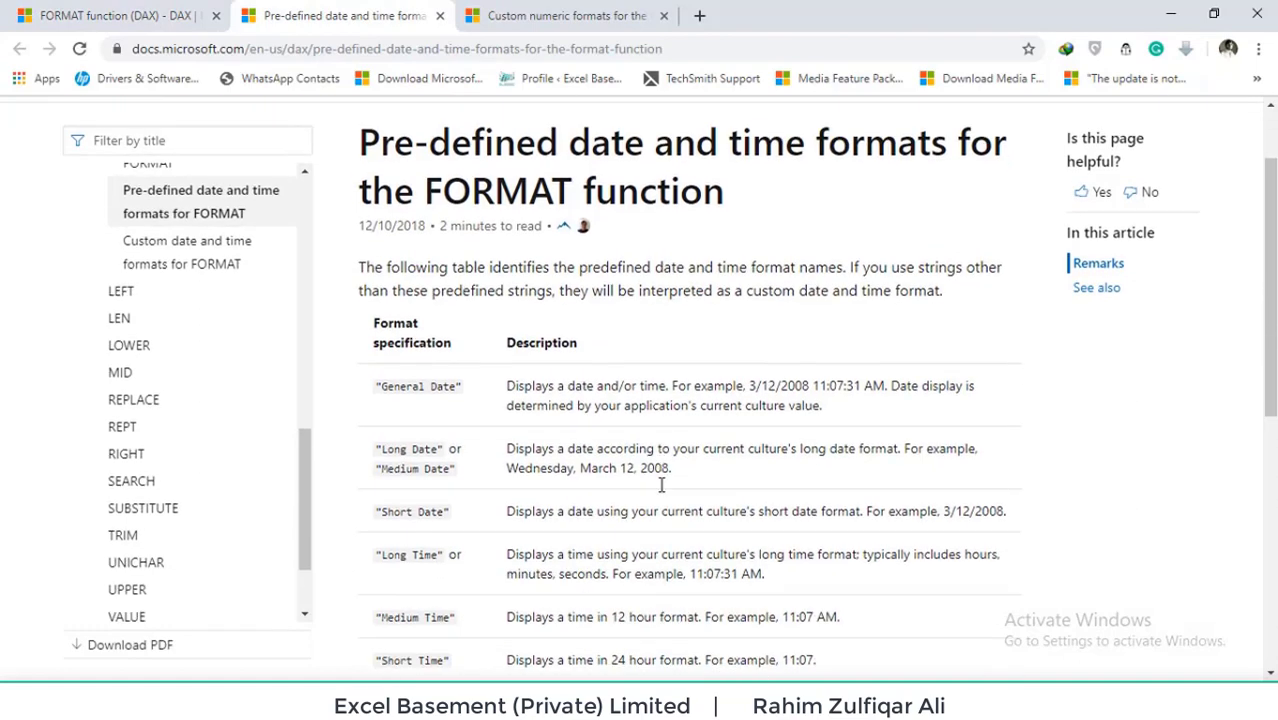
{"action": "scroll", "coordinate": [661, 485], "scroll_direction": "down", "scroll_amount": 1}
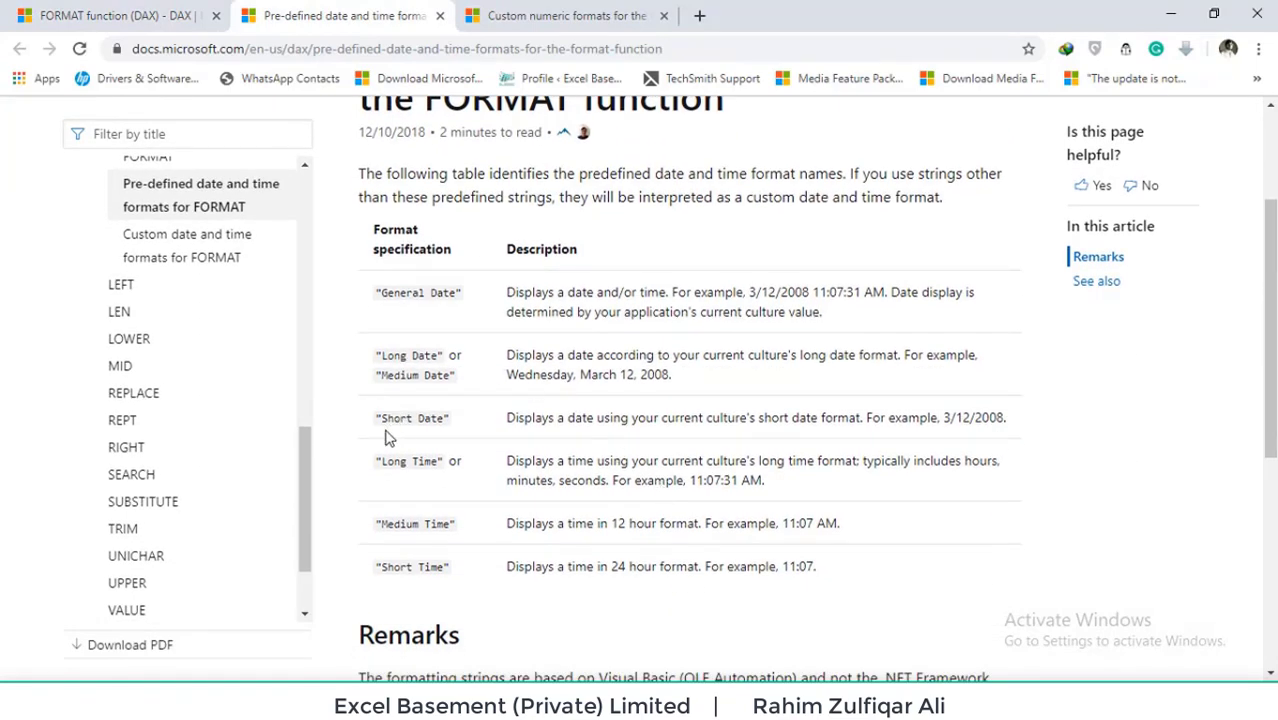
{"action": "left_click_drag", "start_coordinate": [380, 420], "coordinate": [447, 418]}
{"action": "left_click_drag", "start_coordinate": [380, 461], "coordinate": [443, 458]}
{"action": "left_click", "coordinate": [128, 15]}
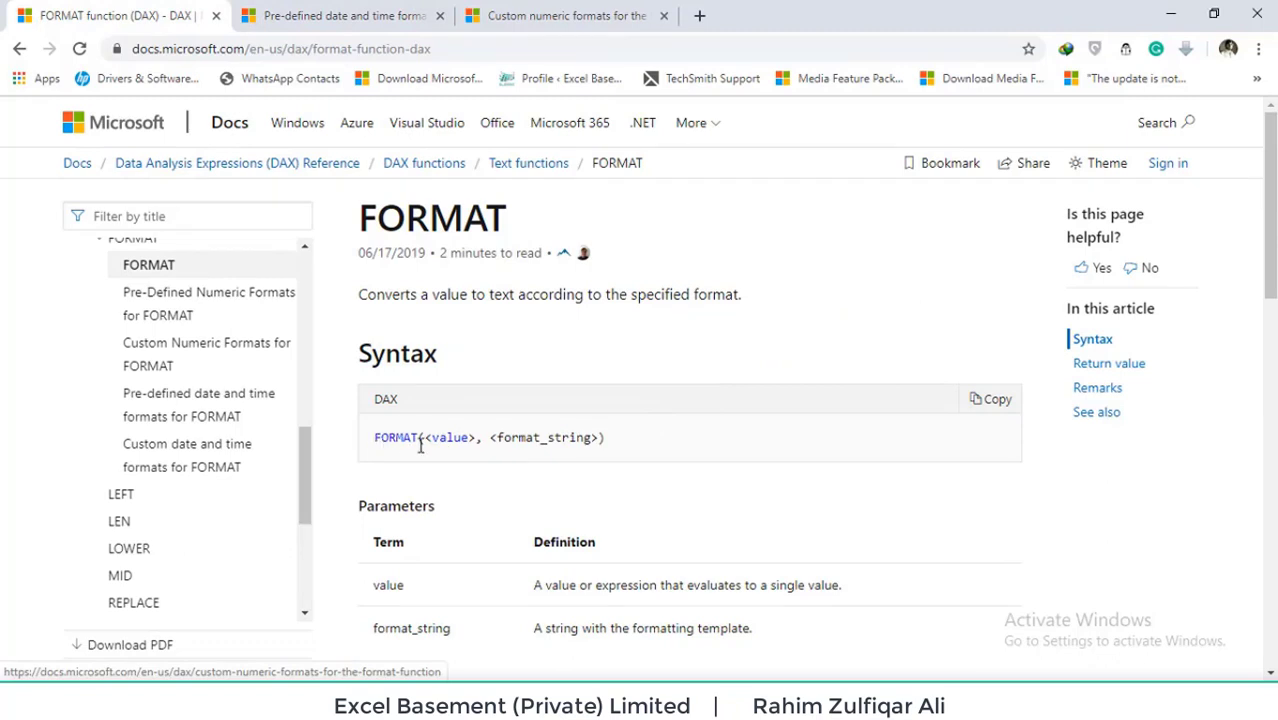
{"action": "left_click_drag", "start_coordinate": [432, 440], "coordinate": [590, 442]}
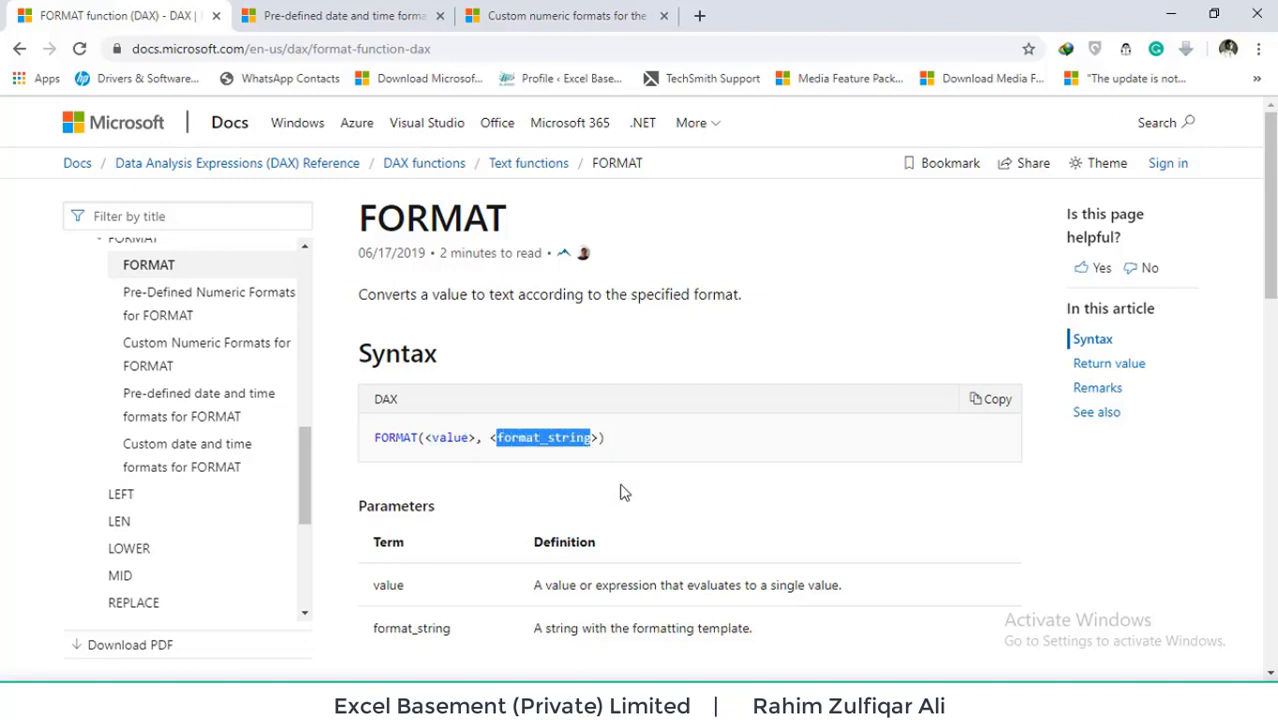
{"action": "left_click", "coordinate": [482, 12]}
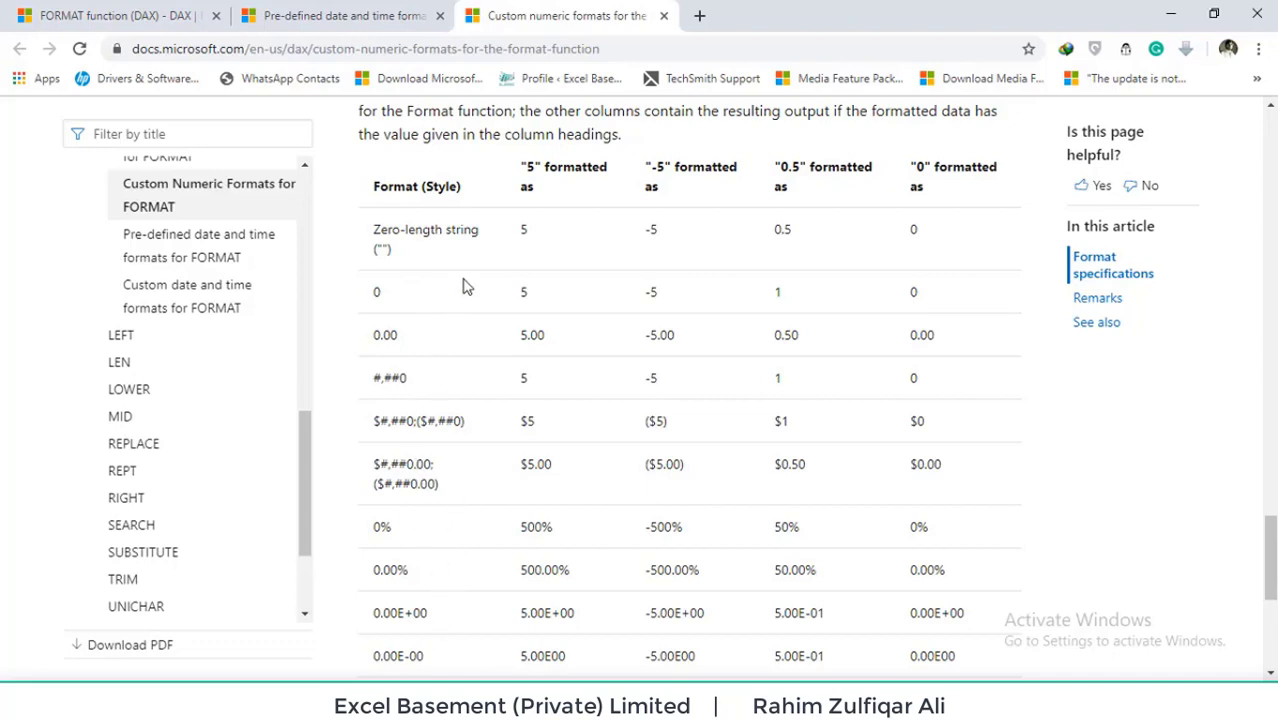
Return to the Power BI window with the single-column dates table and start a calculated column named Month using the FORMAT function
{"action": "left_click", "coordinate": [895, 710]}
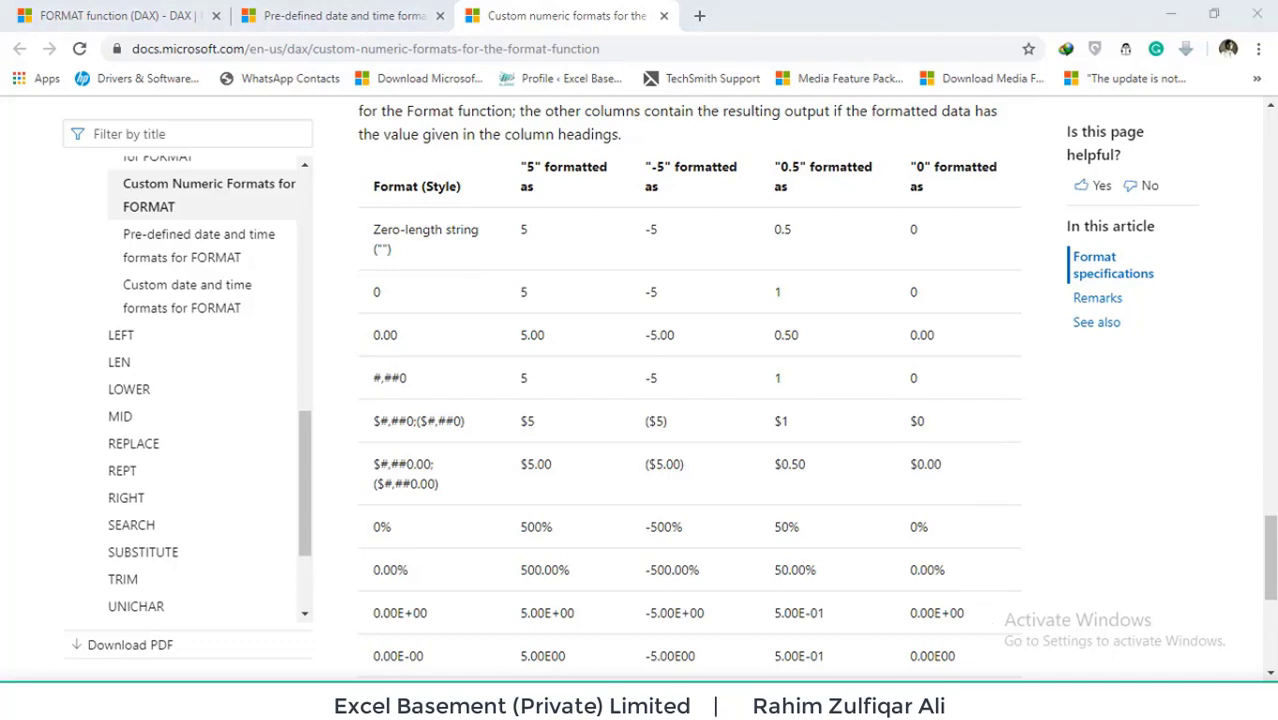
{"action": "left_click", "coordinate": [931, 645]}
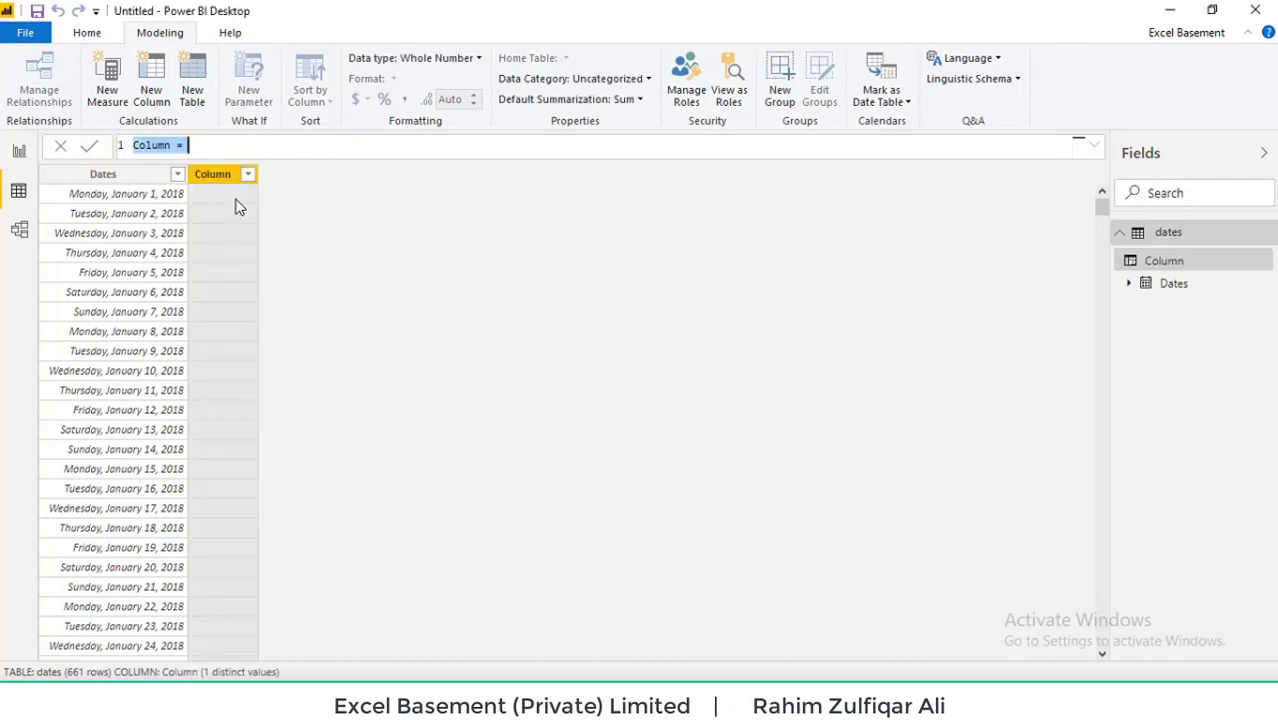
{"action": "left_click", "coordinate": [216, 148]}
{"action": "key", "text": "Left"}
{"action": "key", "text": "Left"}
{"action": "key", "text": "Left"}
{"action": "key", "text": "ctrl+shift+Left"}
{"action": "type", "text": "Mon"}
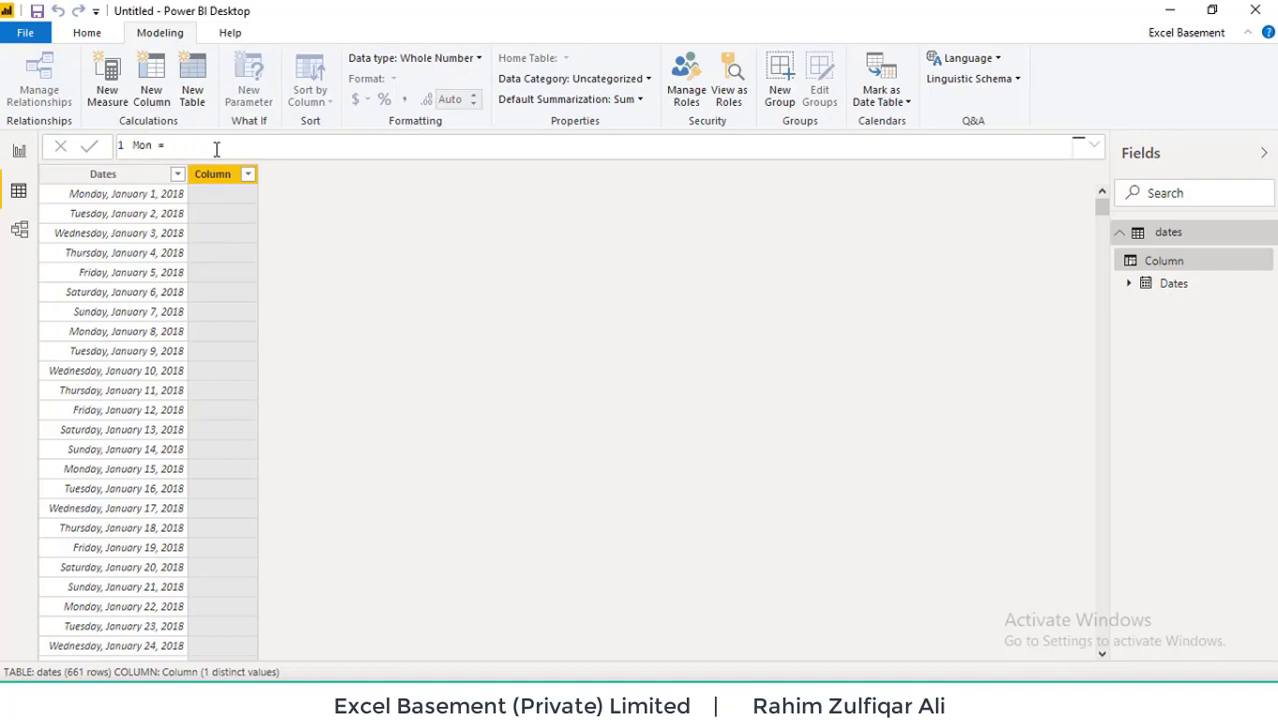
{"action": "type", "text": "thformat("}
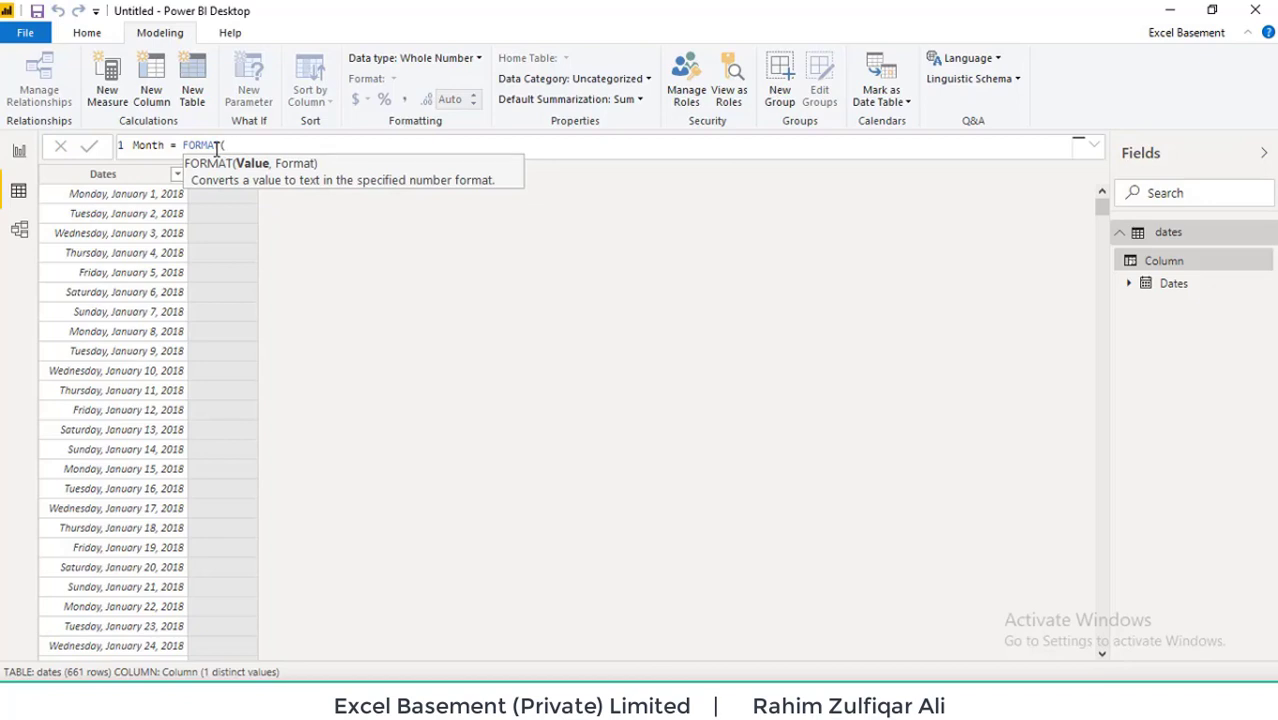
Complete the column formula as Month = FORMAT(dates[Dates],"mmm") and commit it
{"action": "type", "text": "dat"}
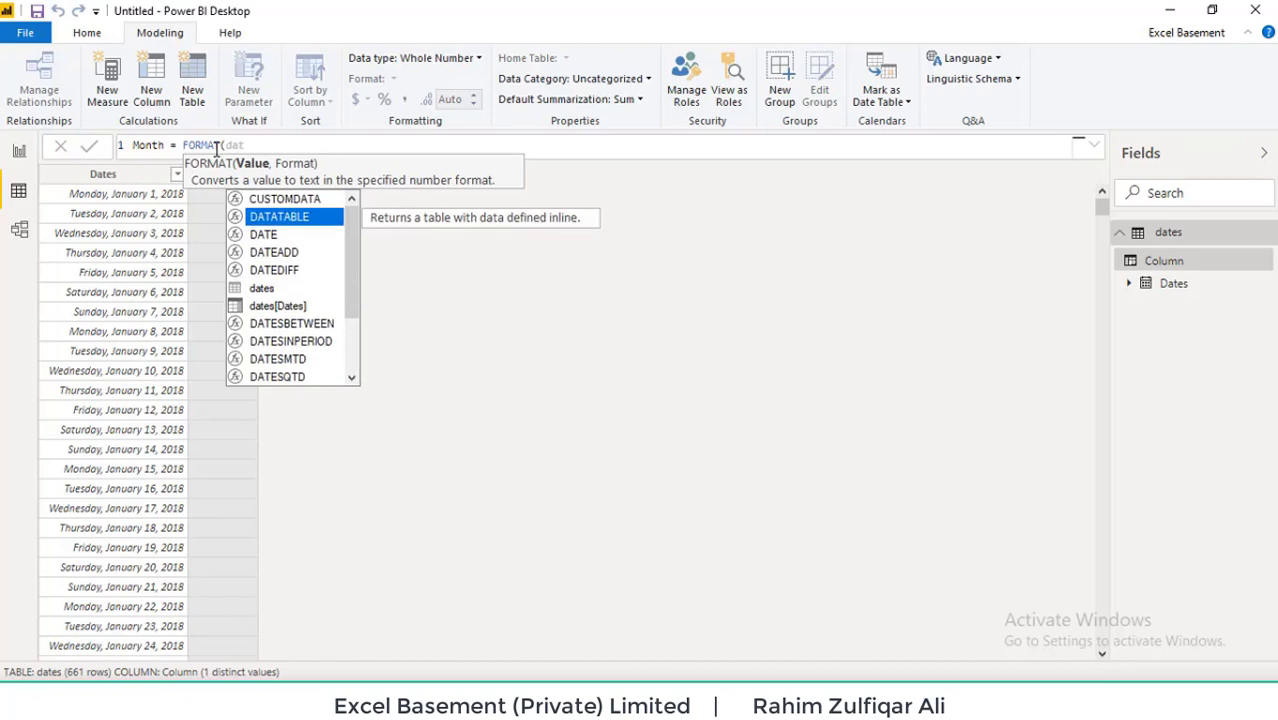
{"action": "key", "text": "Down"}
{"action": "key", "text": "Down"}
{"action": "key", "text": "Down"}
{"action": "key", "text": "Down"}
{"action": "key", "text": "Down"}
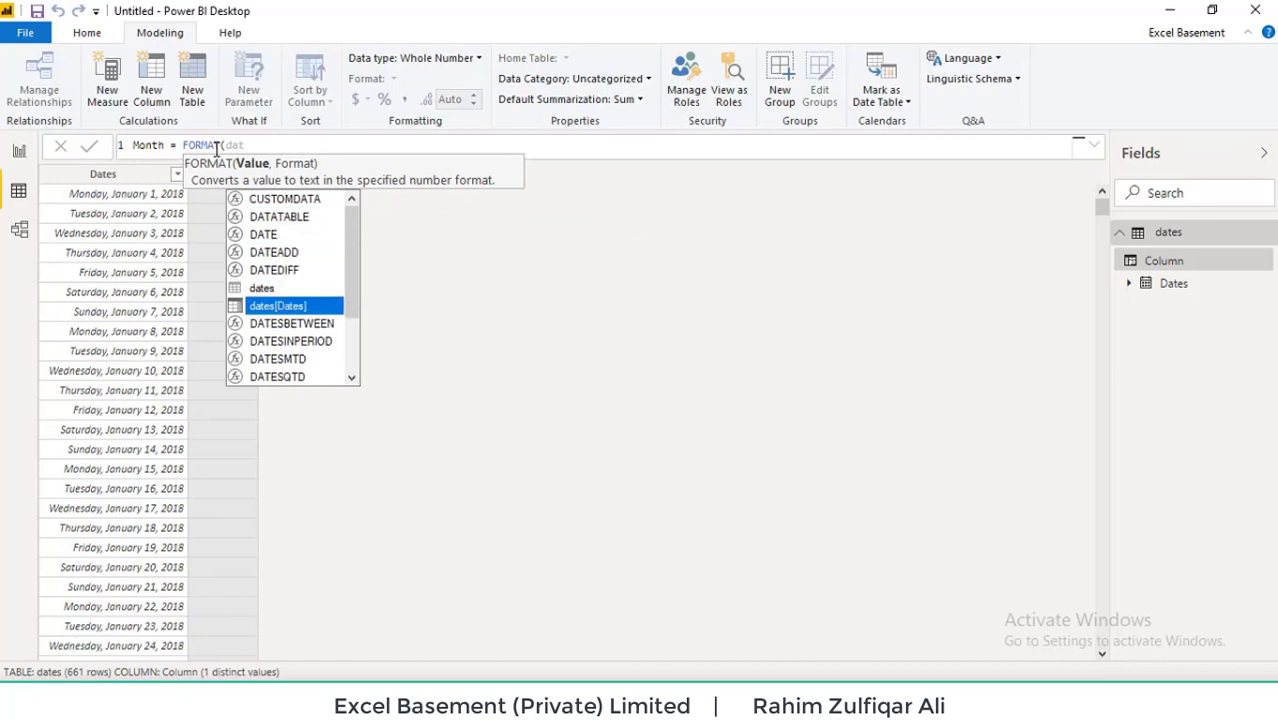
{"action": "key", "text": "Tab"}
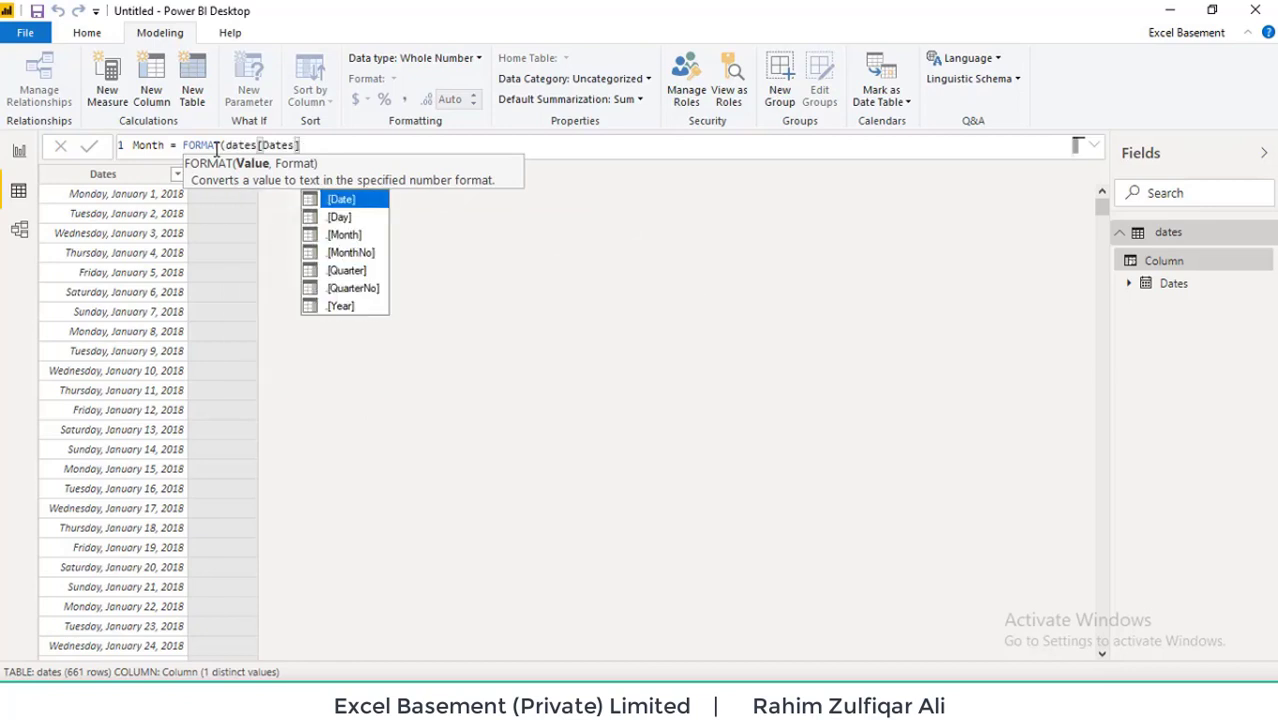
{"action": "type", "text": ",\""}
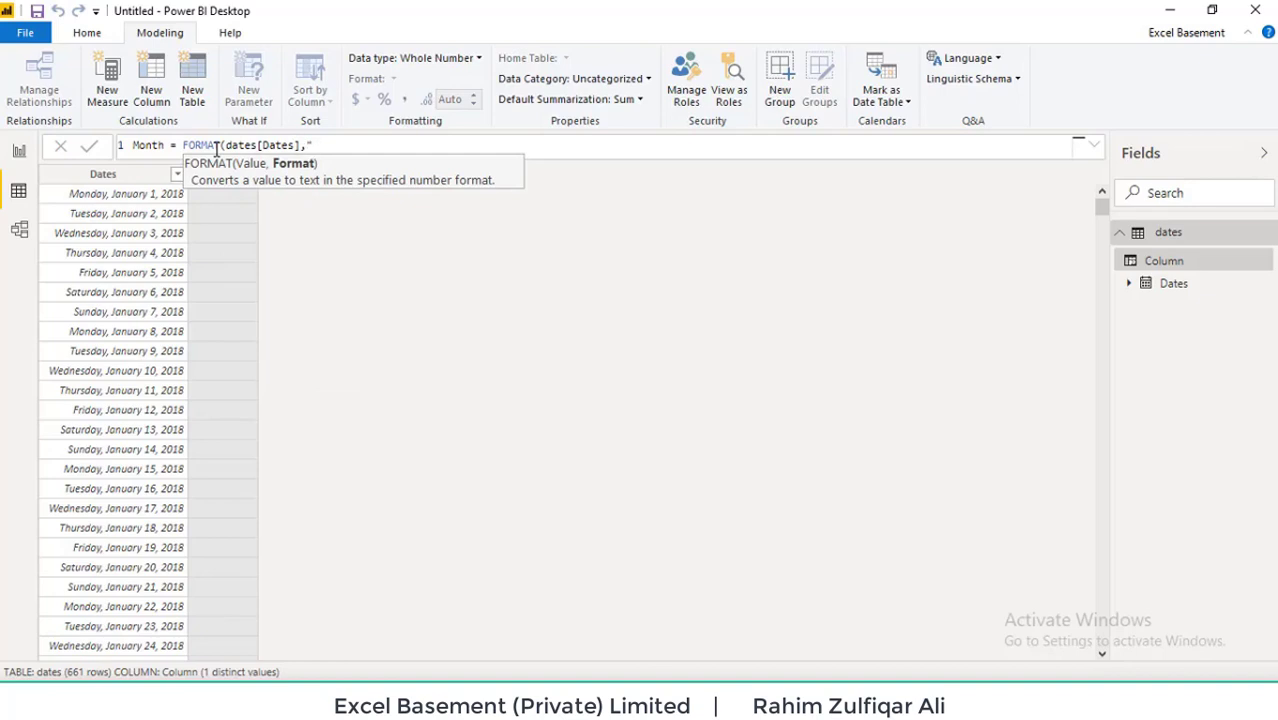
{"action": "type", "text": "mmm\")"}
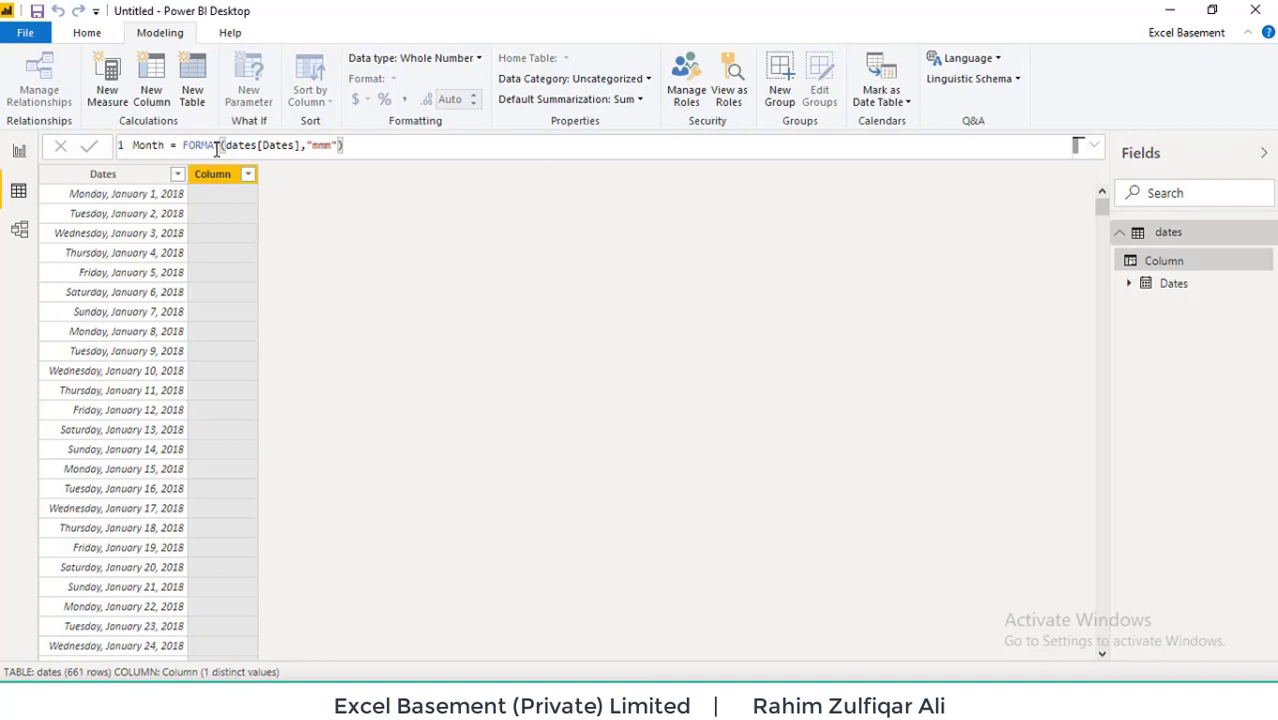
{"action": "key", "text": "Return"}
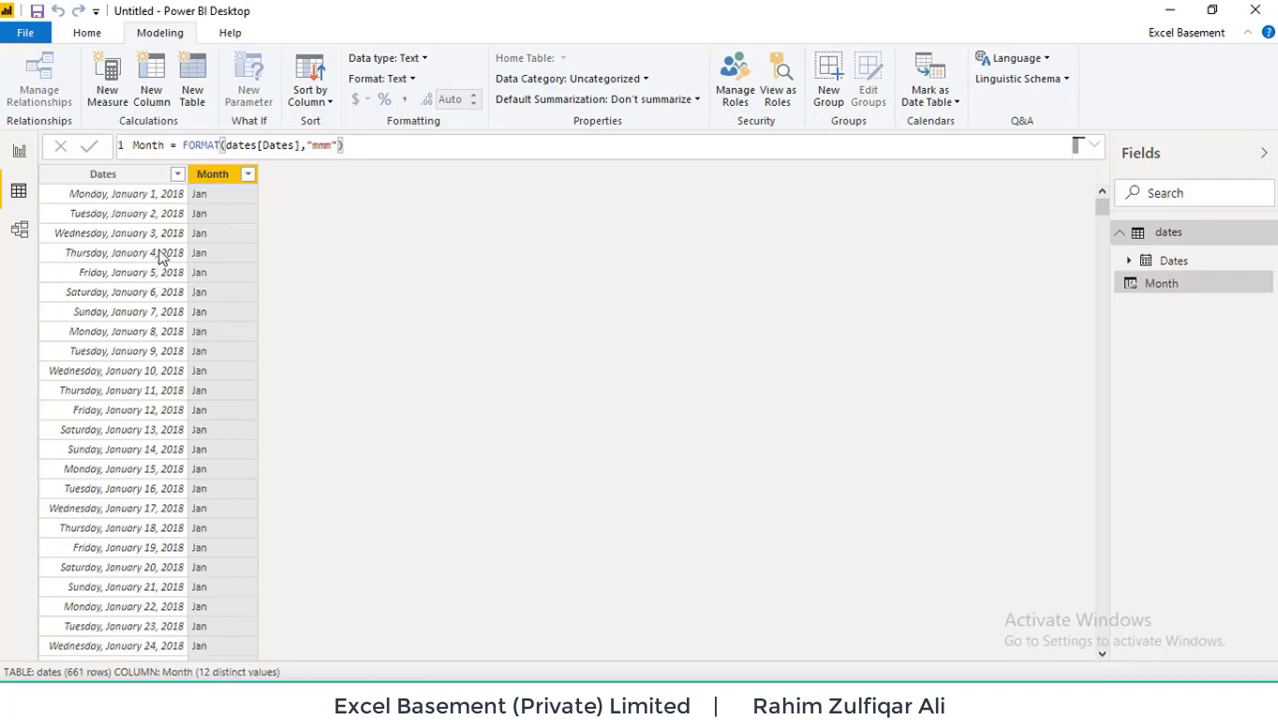
Add another calculated column to the dates table with the formula year = FORMAT(dates[Dates],"yyyy")
{"action": "left_click", "coordinate": [145, 178]}
{"action": "left_click", "coordinate": [205, 182]}
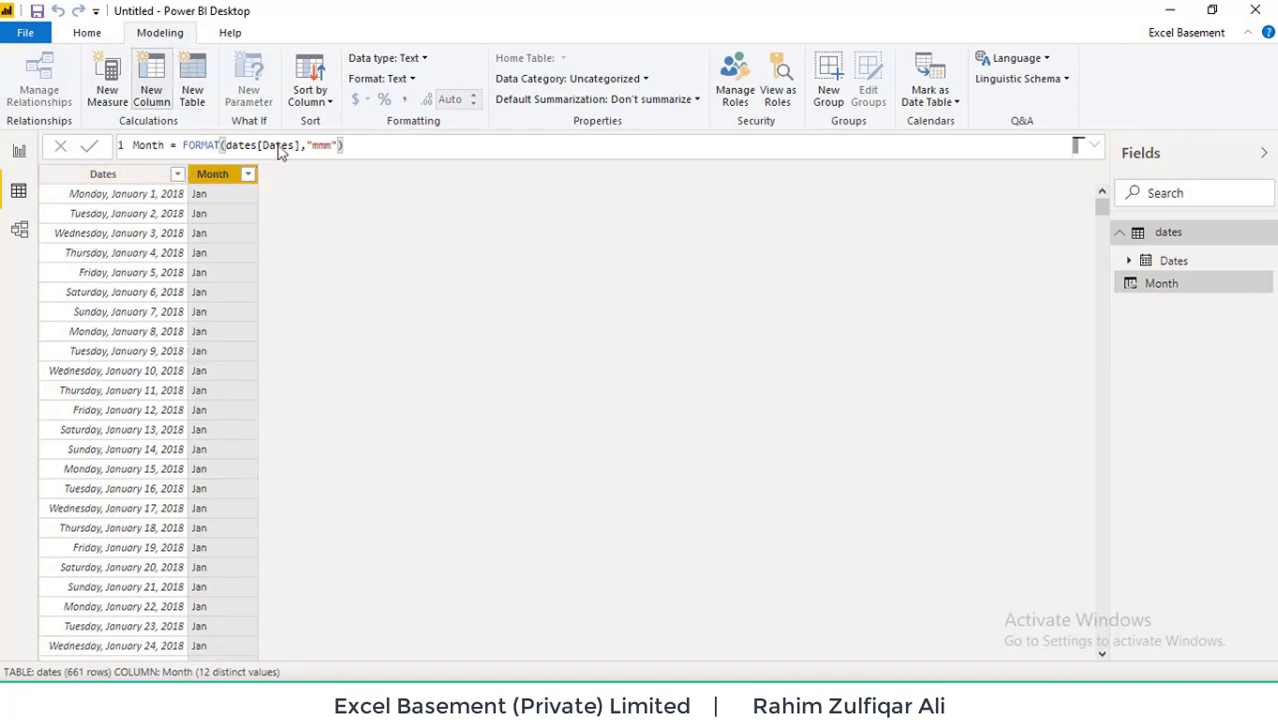
{"action": "left_click", "coordinate": [245, 170]}
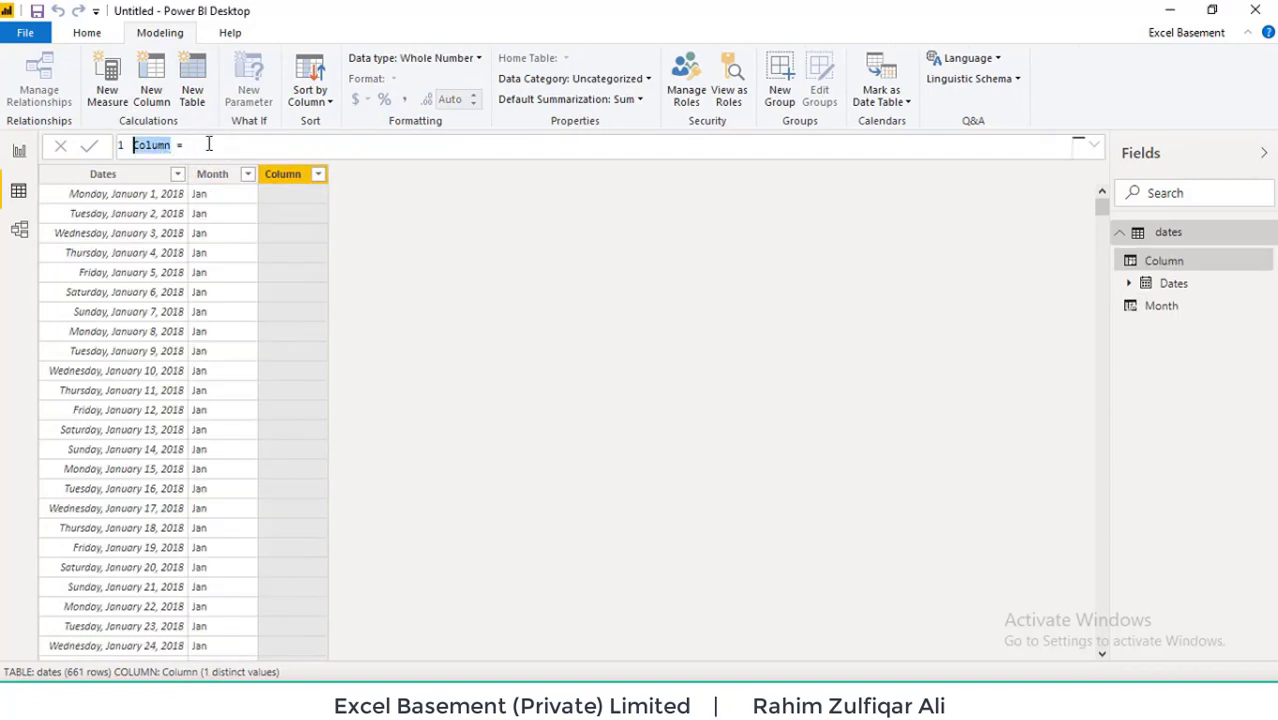
{"action": "type", "text": "year = FORMAT("}
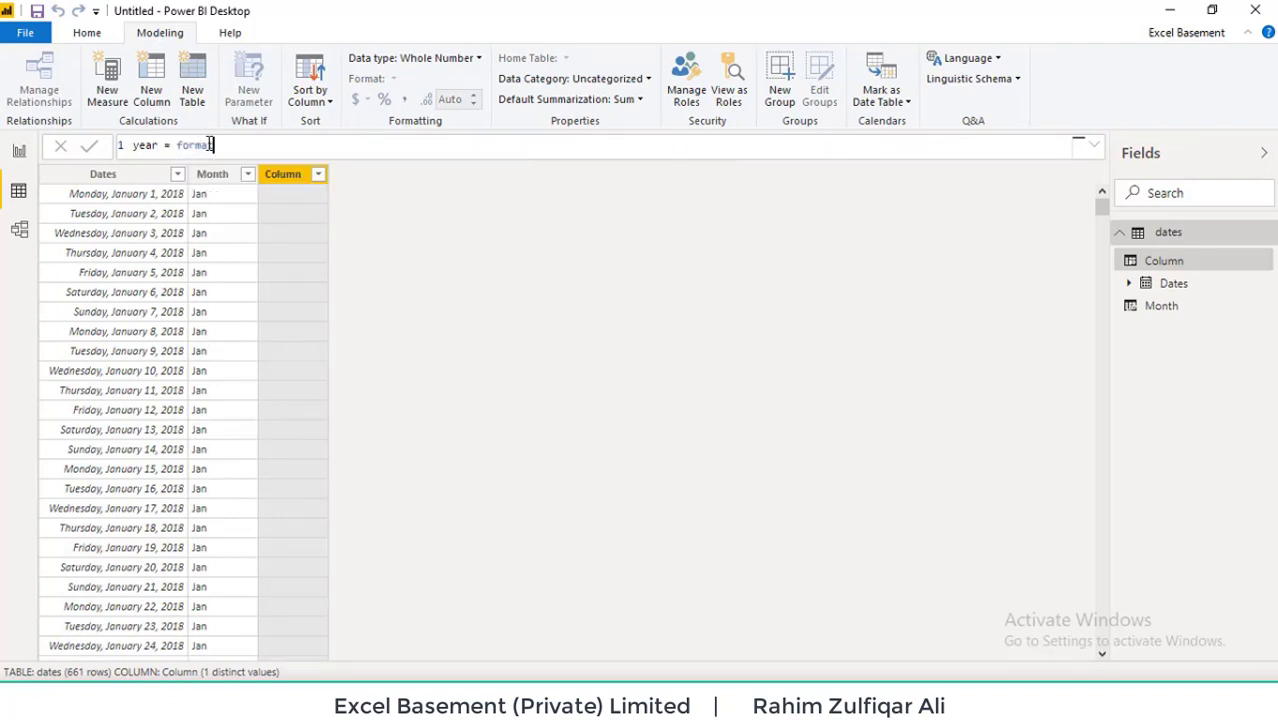
{"action": "type", "text": "dates"}
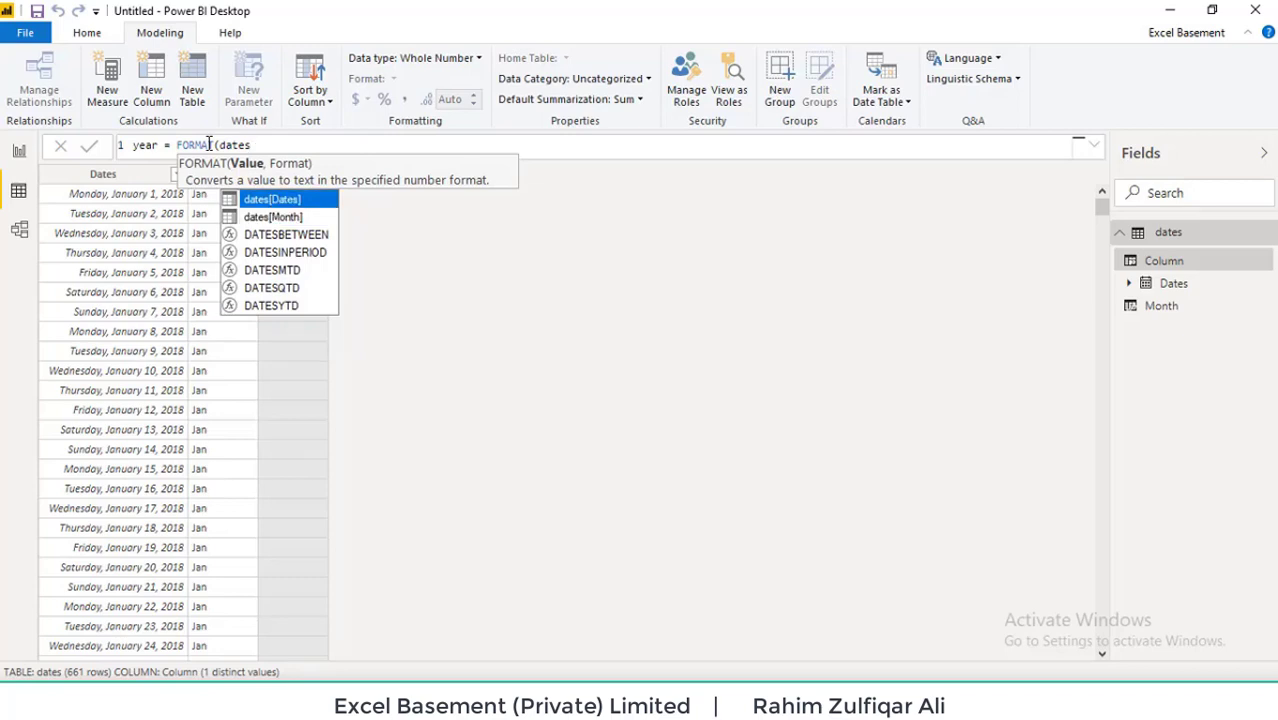
{"action": "key", "text": "Tab"}
{"action": "type", "text": ",\"yyyy\")"}
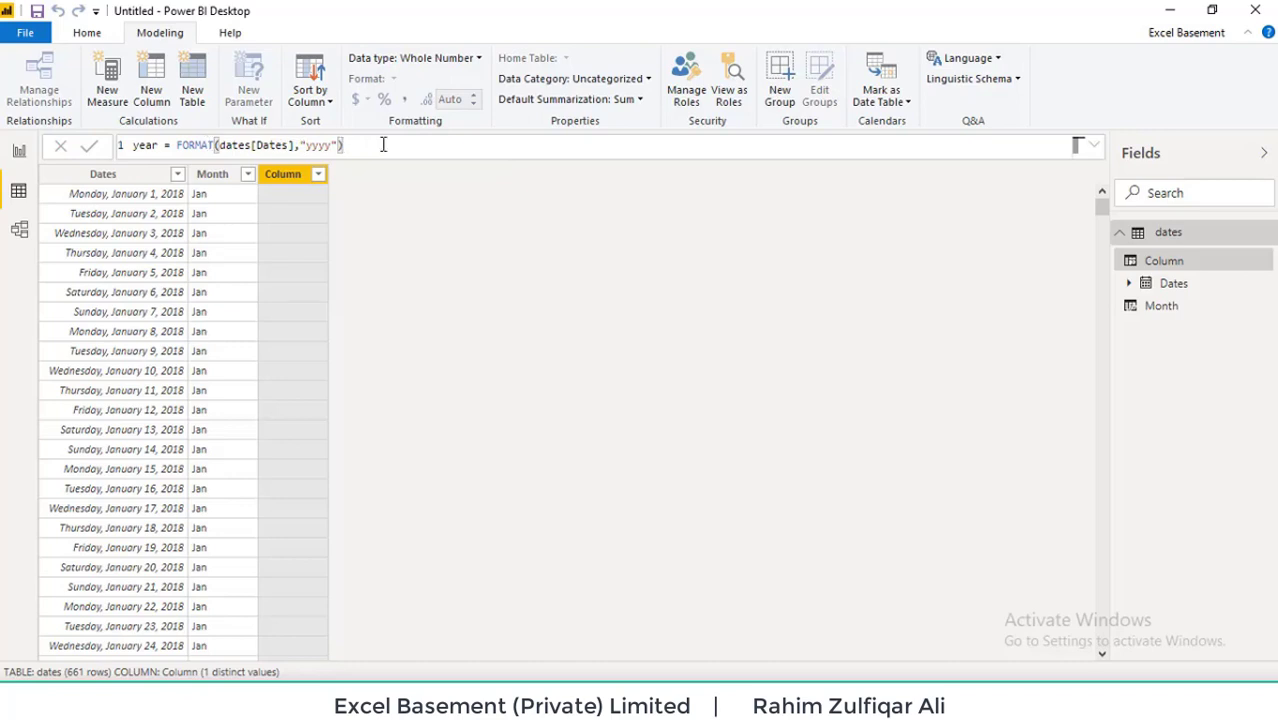
{"action": "key", "text": "Return"}
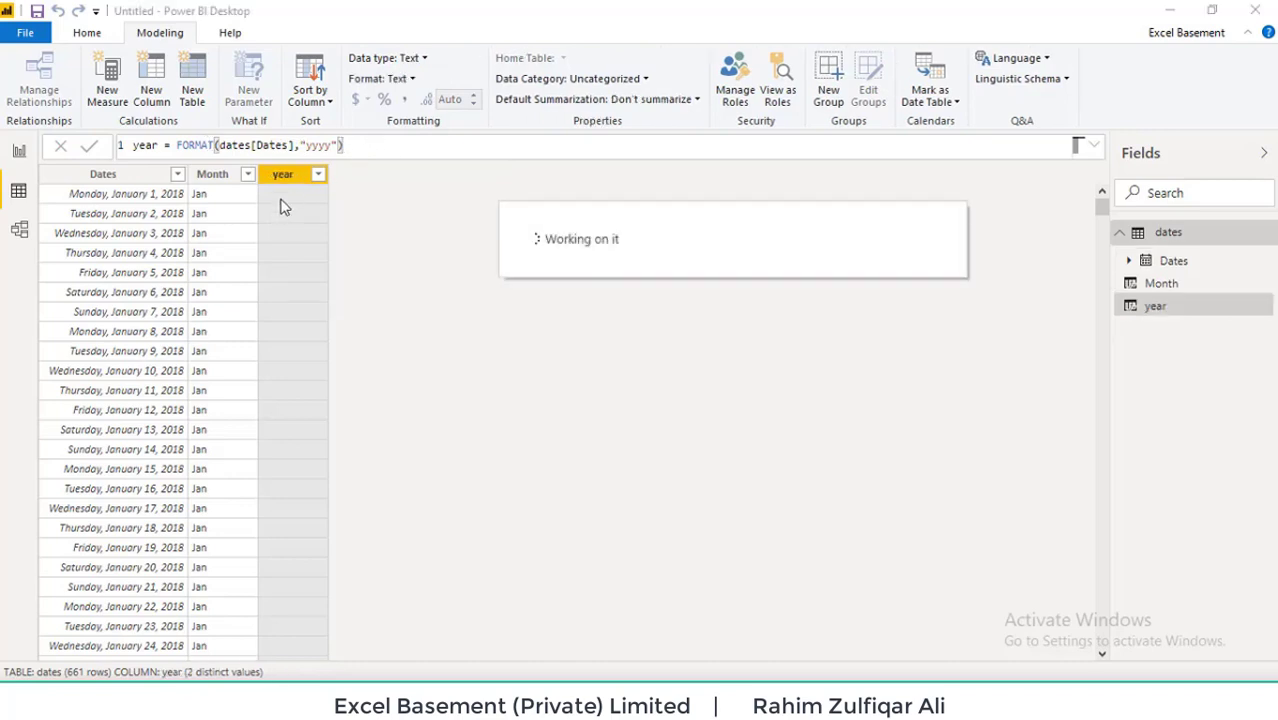
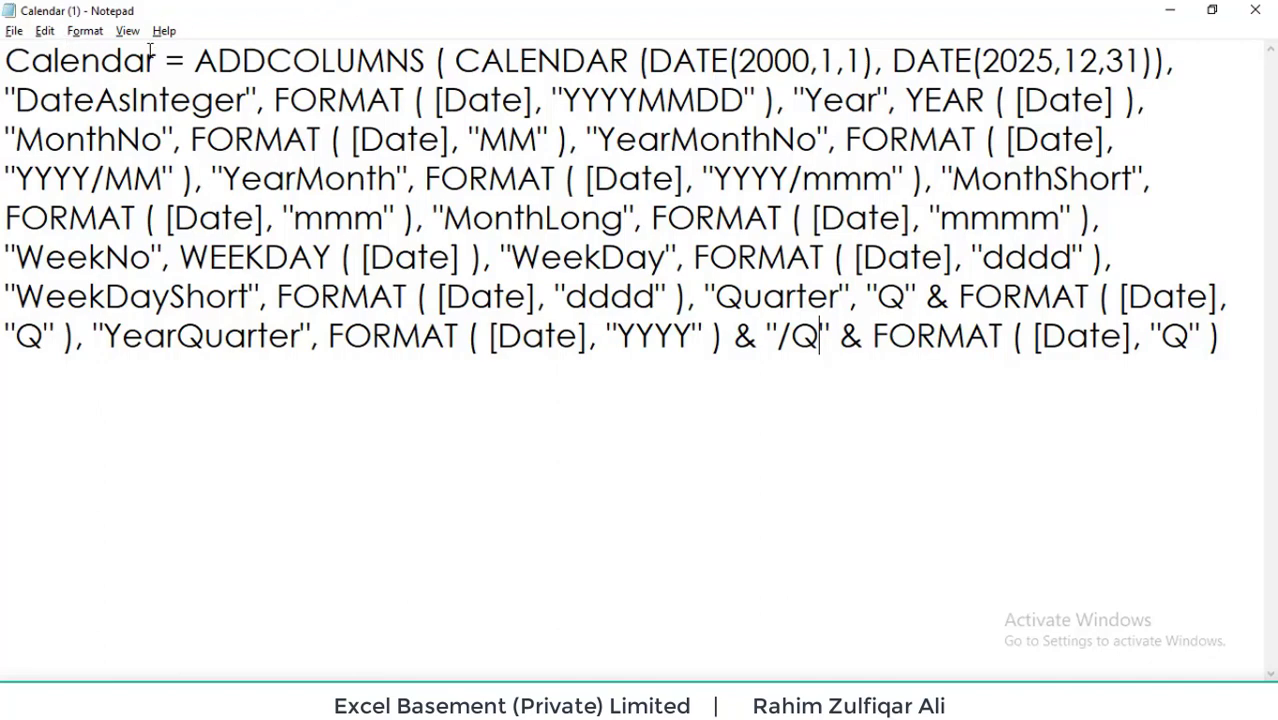
Examine the opening of the Calendar formula in Notepad, covering the table name and the ADDCOLUMNS function
{"action": "left_click_drag", "start_coordinate": [155, 58], "coordinate": [421, 62]}
{"action": "left_click", "coordinate": [31, 60]}
{"action": "left_click", "coordinate": [164, 60]}
{"action": "left_click", "coordinate": [414, 62]}
{"action": "left_click_drag", "start_coordinate": [194, 60], "coordinate": [428, 60]}
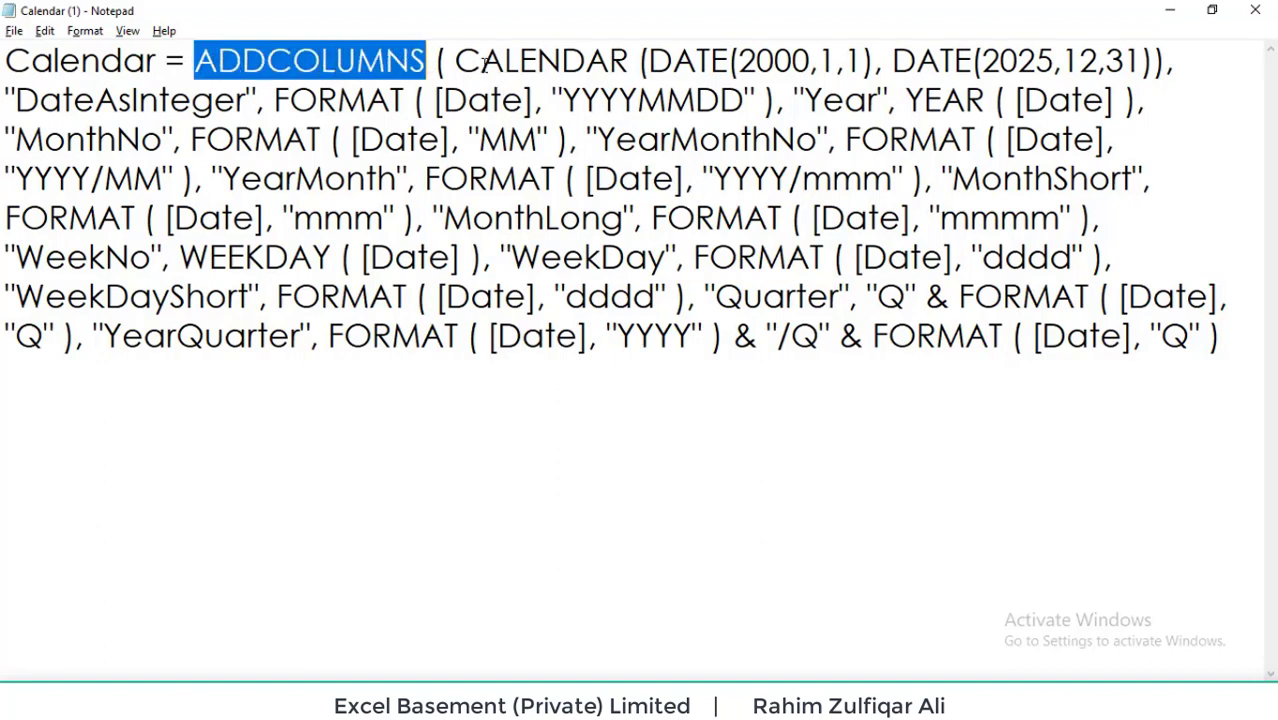
Examine the CALENDAR function's start and end DATE arguments and the column definitions that follow, from DateAsInteger to YearQuarter
{"action": "left_click_drag", "start_coordinate": [455, 60], "coordinate": [874, 62]}
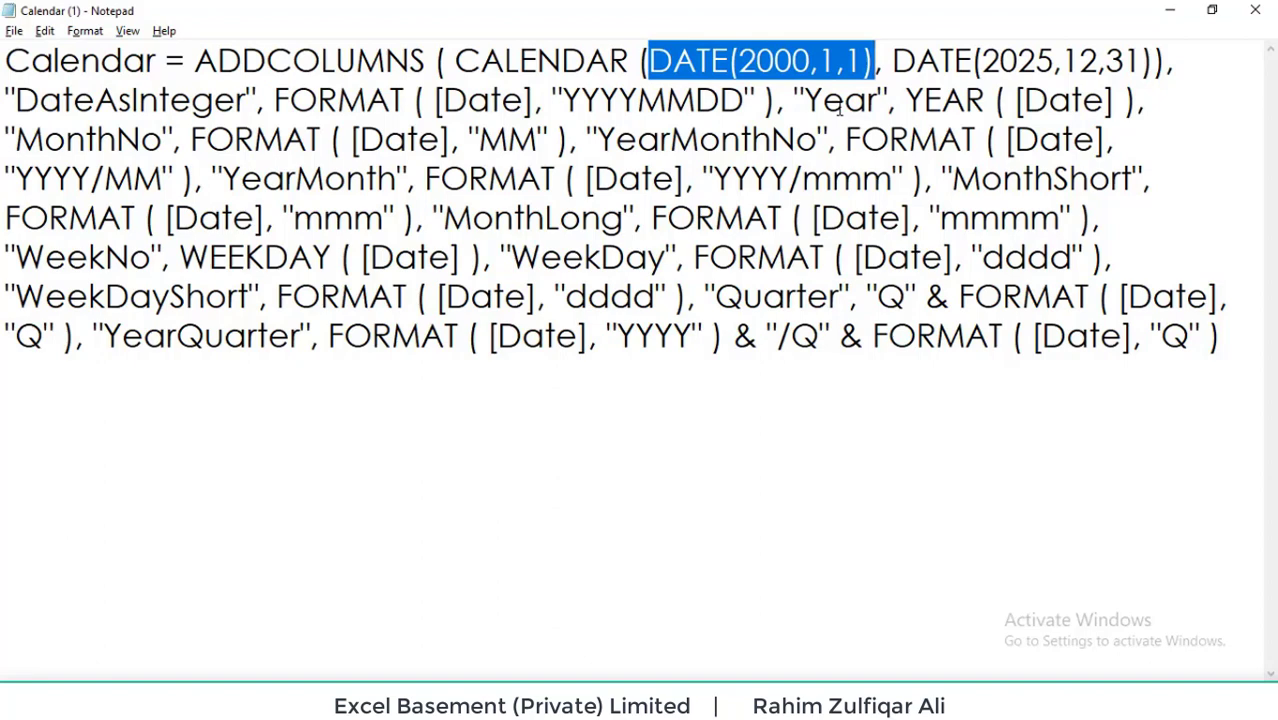
{"action": "left_click", "coordinate": [832, 60]}
{"action": "left_click", "coordinate": [796, 62]}
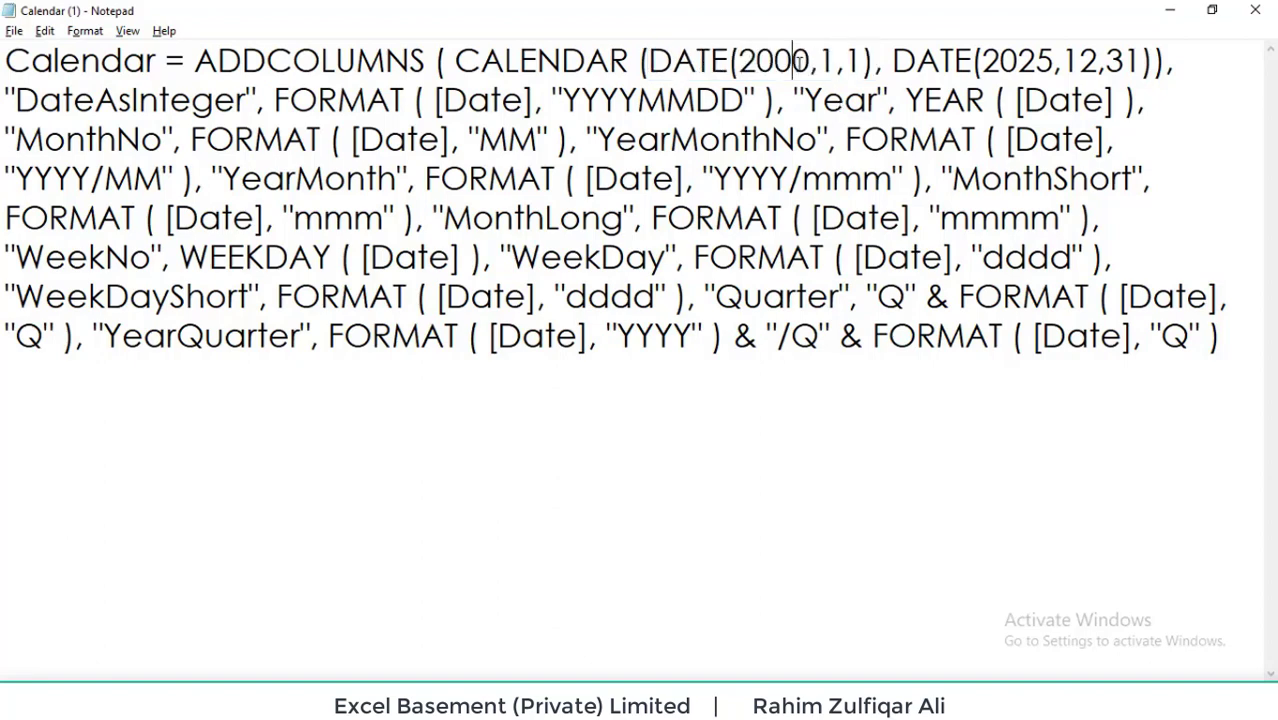
{"action": "left_click", "coordinate": [1129, 62]}
{"action": "left_click_drag", "start_coordinate": [1108, 62], "coordinate": [985, 62]}
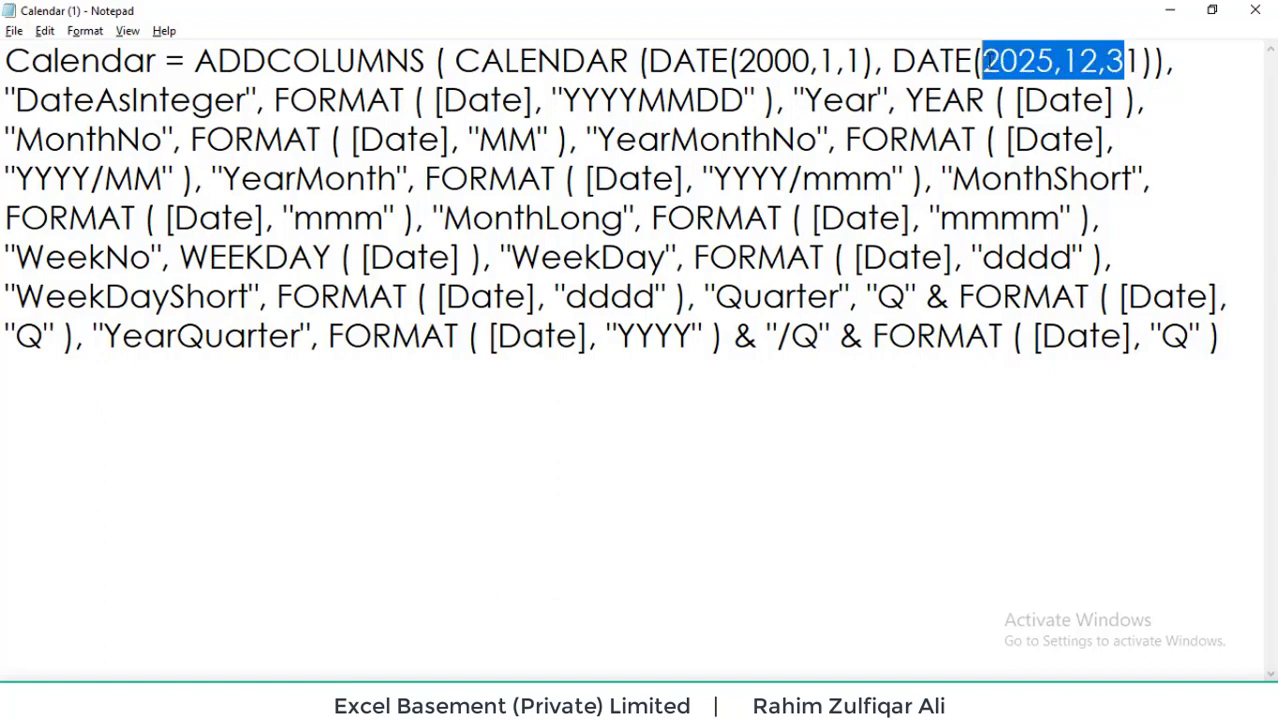
{"action": "left_click", "coordinate": [1002, 64]}
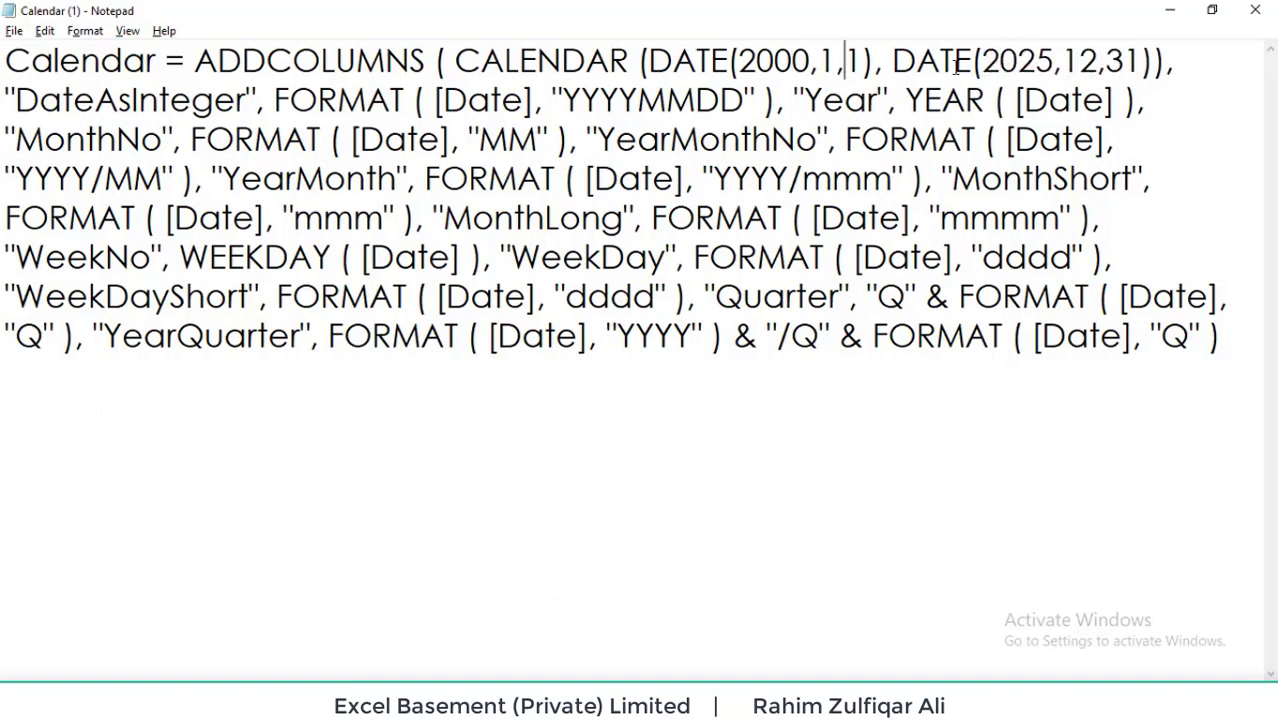
{"action": "left_click", "coordinate": [957, 63]}
{"action": "left_click_drag", "start_coordinate": [561, 62], "coordinate": [1155, 58]}
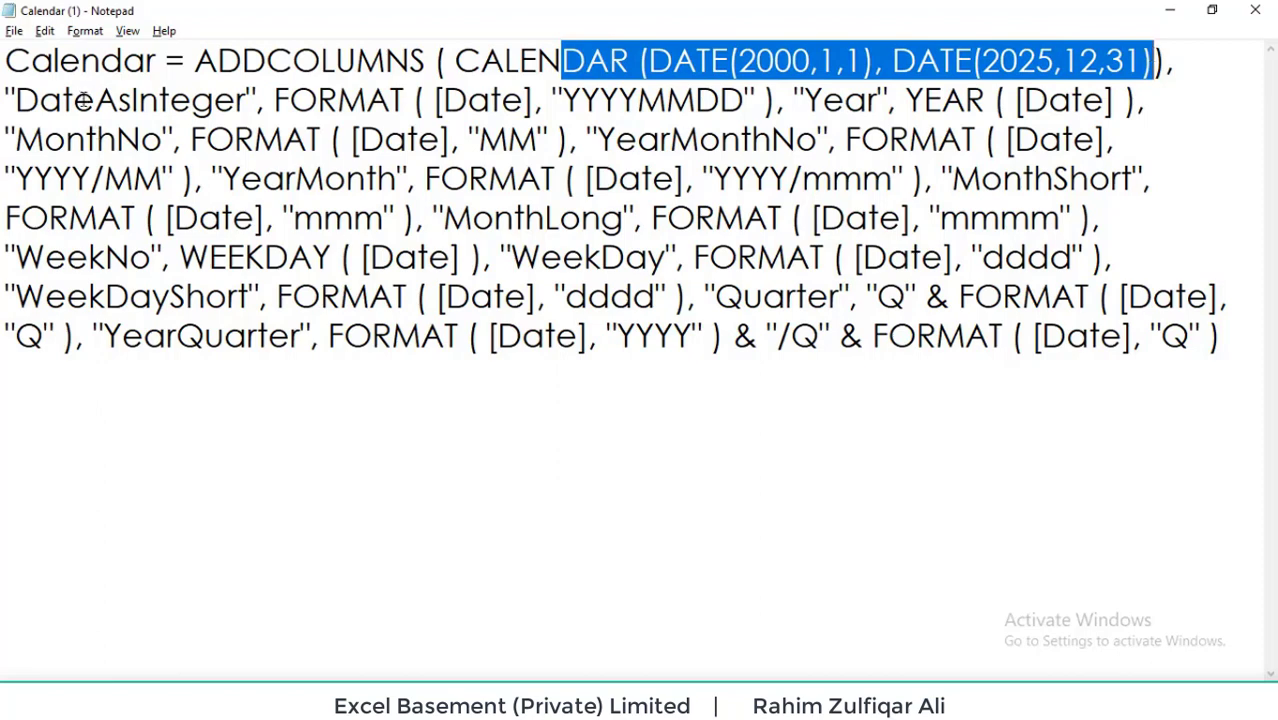
{"action": "left_click_drag", "start_coordinate": [73, 100], "coordinate": [1134, 335]}
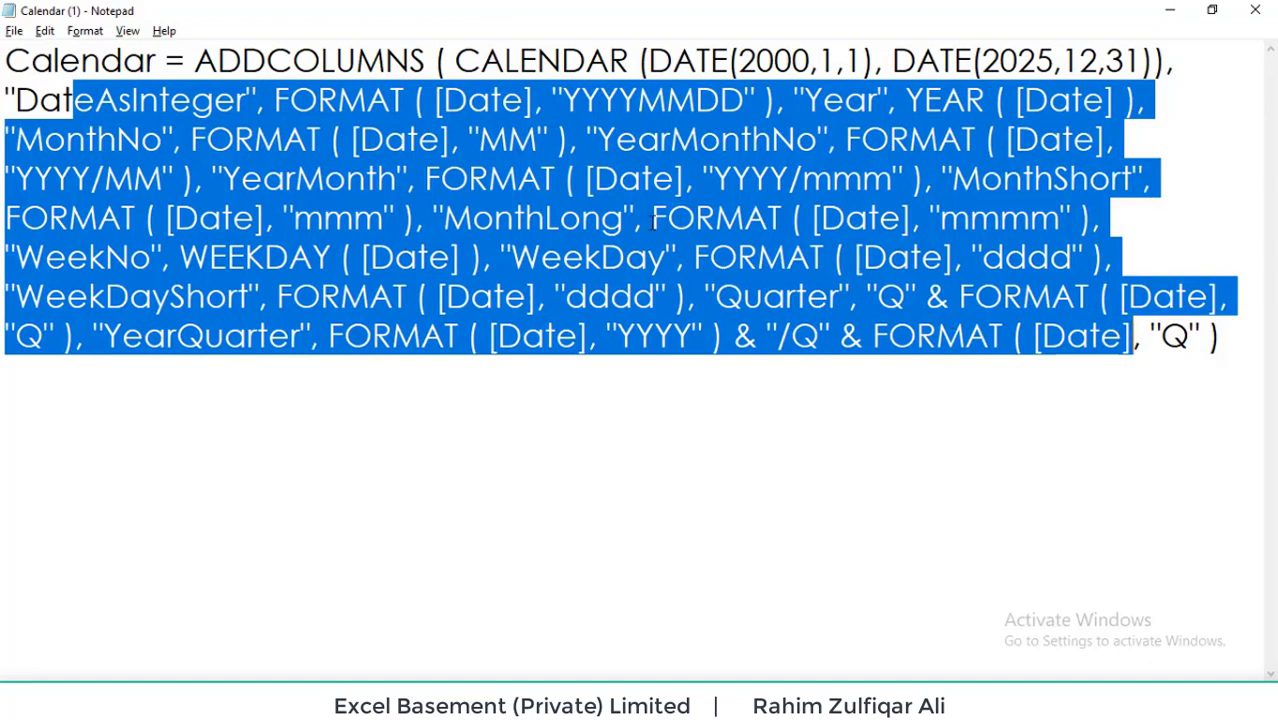
{"action": "left_click", "coordinate": [541, 139]}
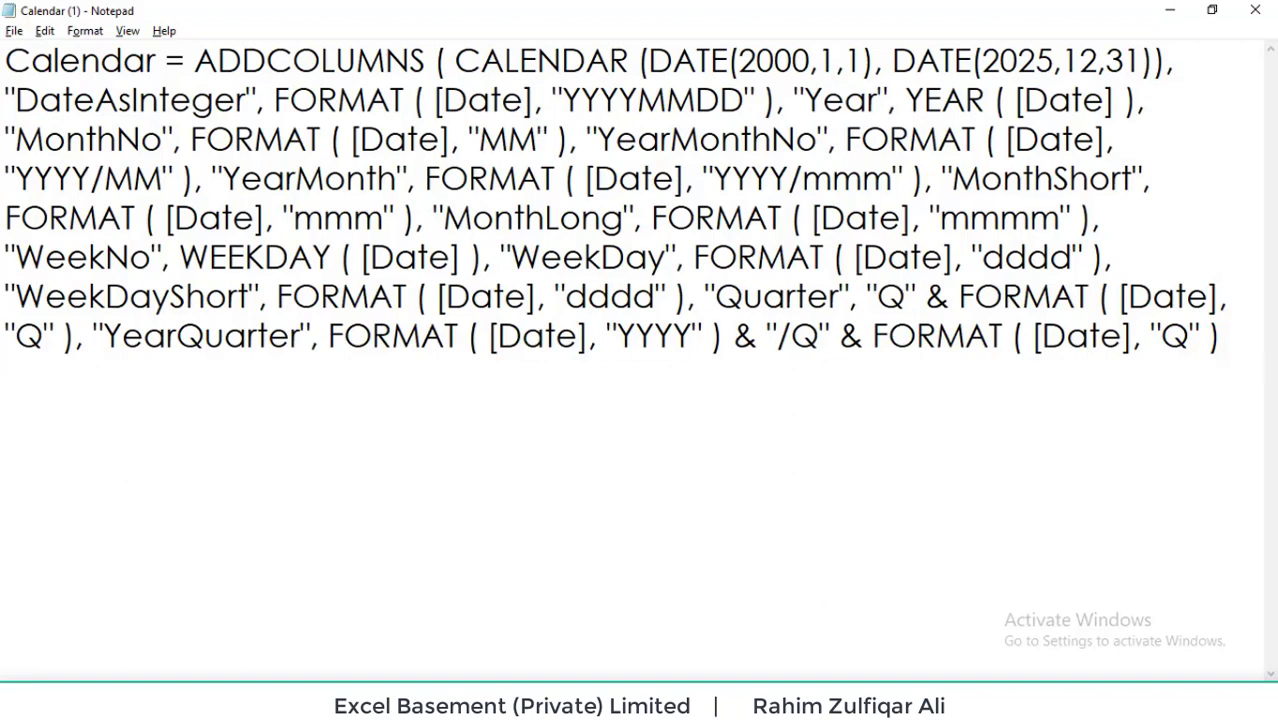
Copy the entire Calendar formula from Notepad, switch to Power BI Desktop and start a new calculated table
{"action": "left_click_drag", "start_coordinate": [1239, 339], "coordinate": [10, 40]}
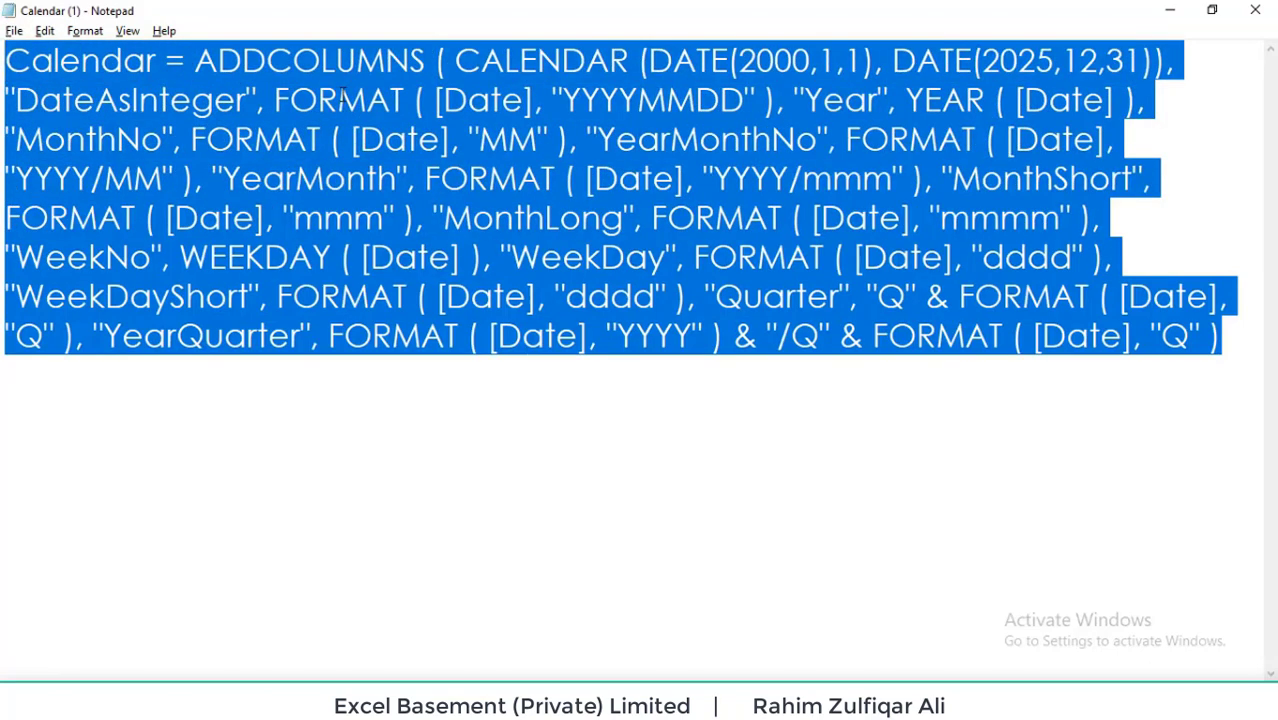
{"action": "left_click", "coordinate": [895, 705]}
{"action": "left_click", "coordinate": [1098, 615]}
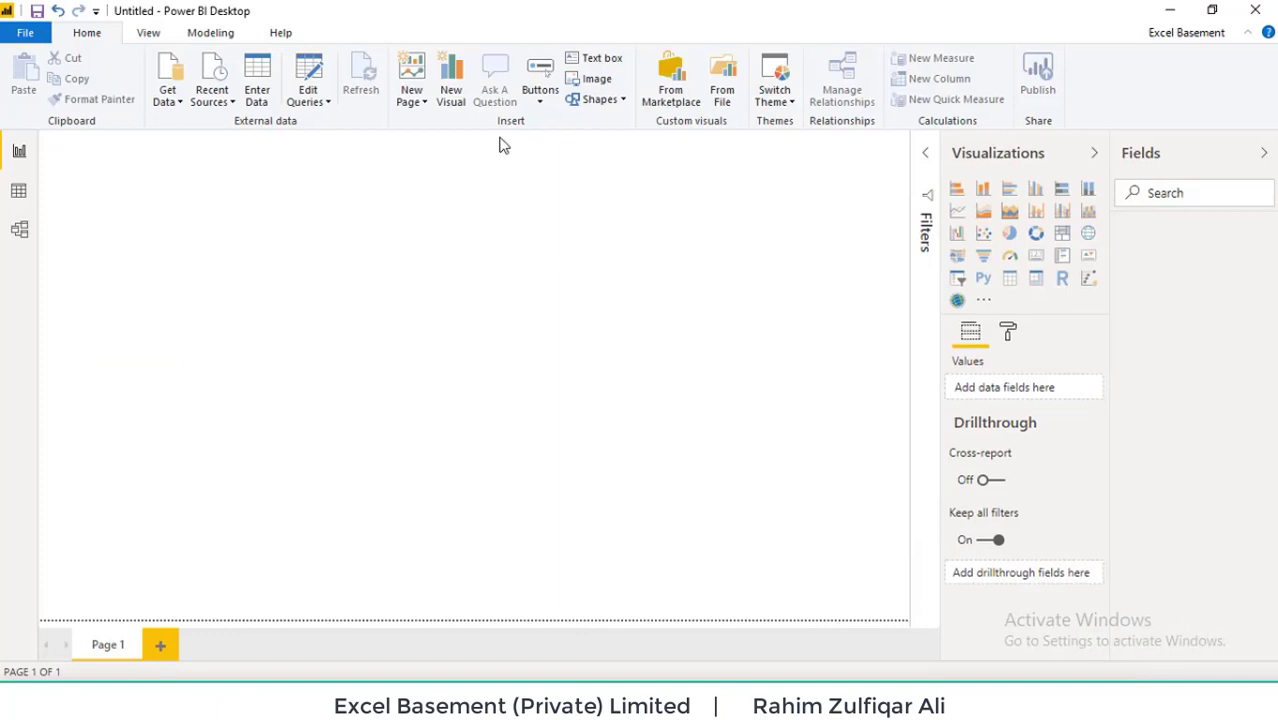
{"action": "left_click", "coordinate": [209, 36]}
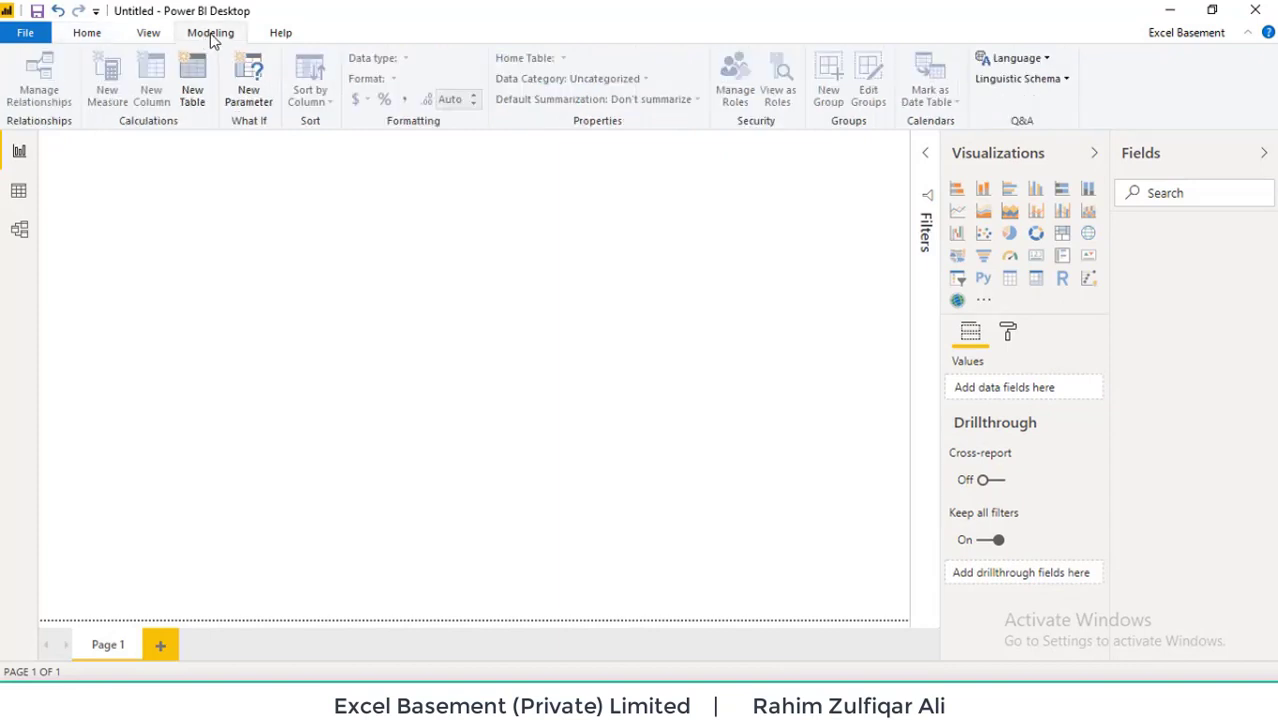
{"action": "left_click", "coordinate": [196, 94]}
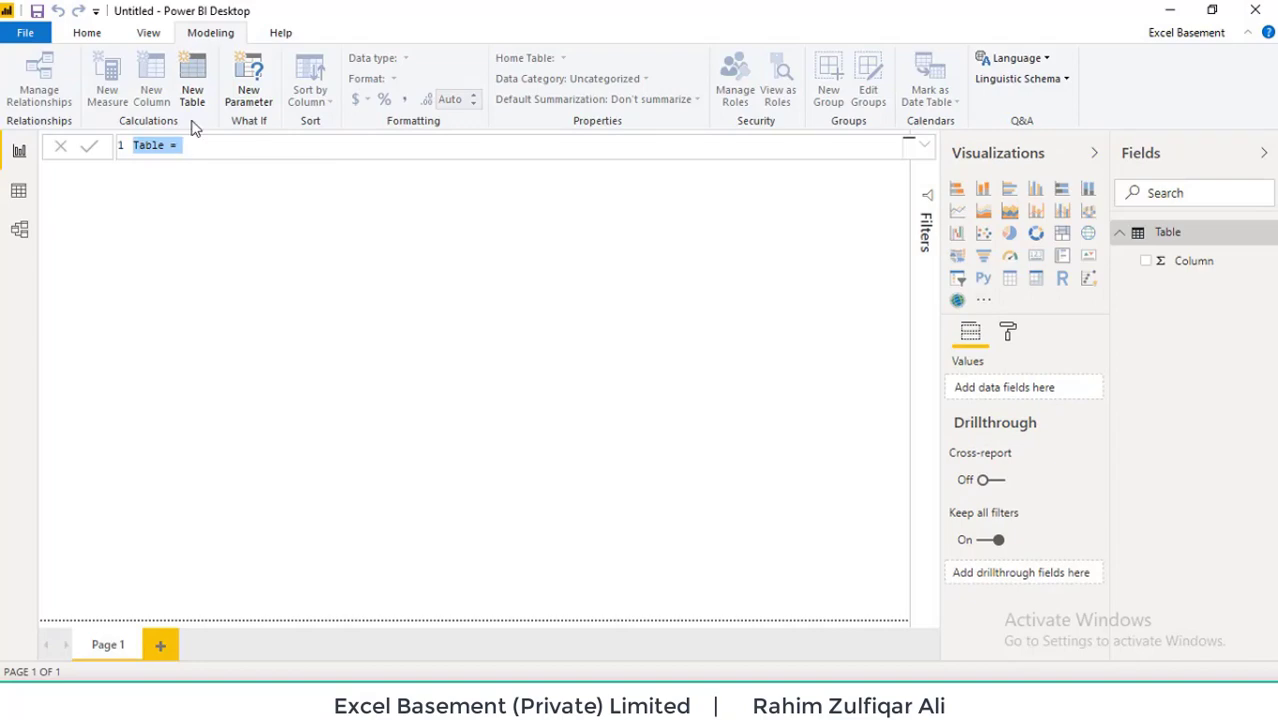
Replace the new table's default formula with the copied Calendar formula, add the final closing parenthesis and commit it
{"action": "key", "text": "alt+Tab"}
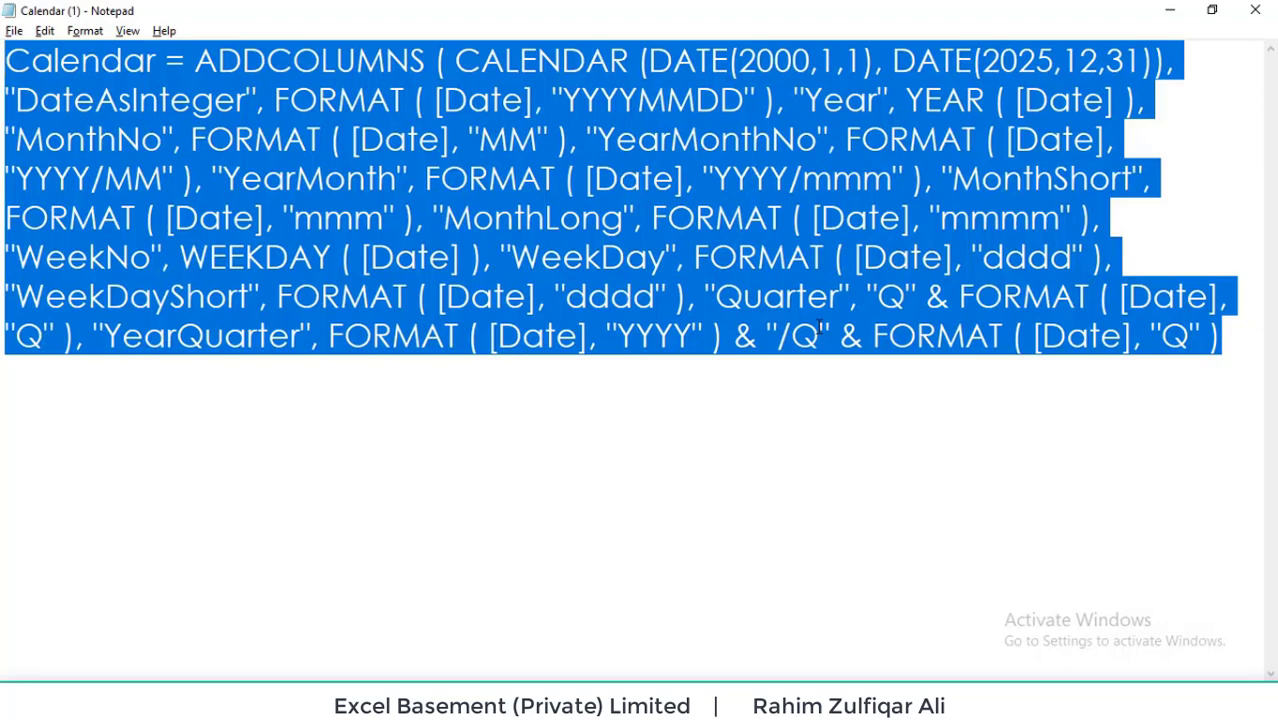
{"action": "key", "text": "alt+Tab"}
{"action": "triple_click", "coordinate": [229, 150]}
{"action": "key", "text": "ctrl+v"}
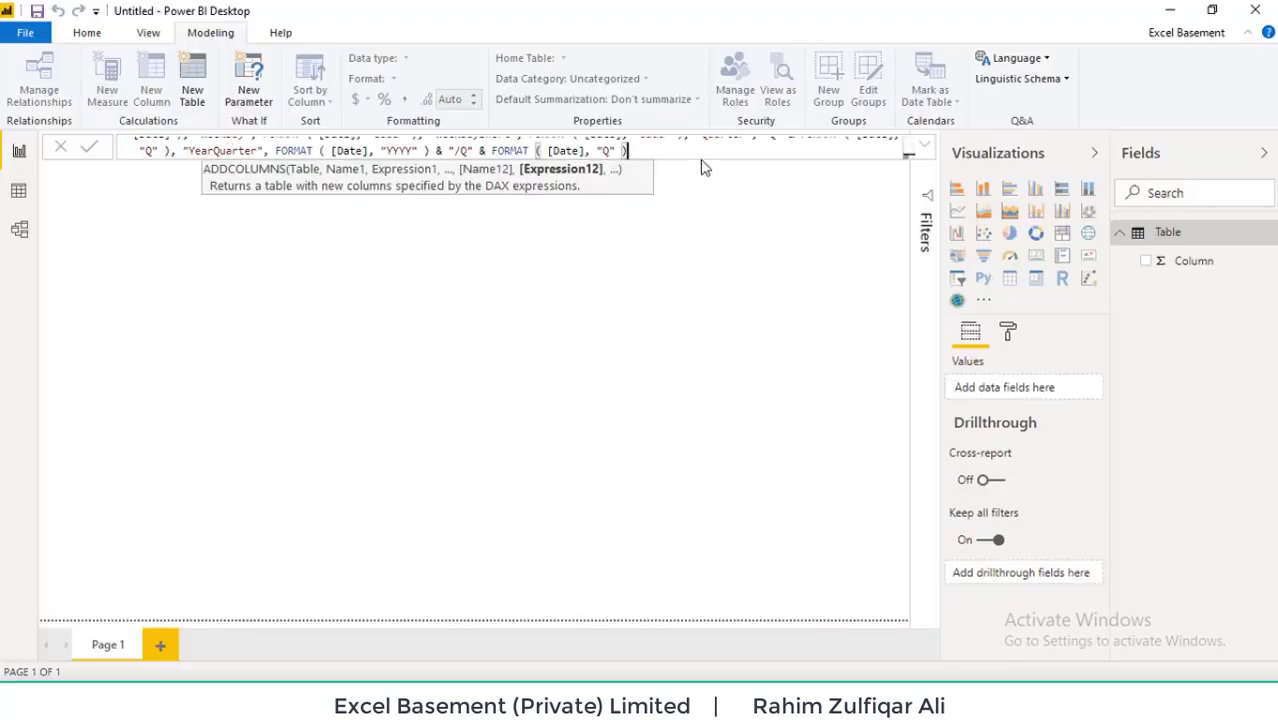
{"action": "key", "text": "alt+Tab"}
{"action": "key", "text": "alt+Tab"}
{"action": "type", "text": ")"}
{"action": "key", "text": "Return"}
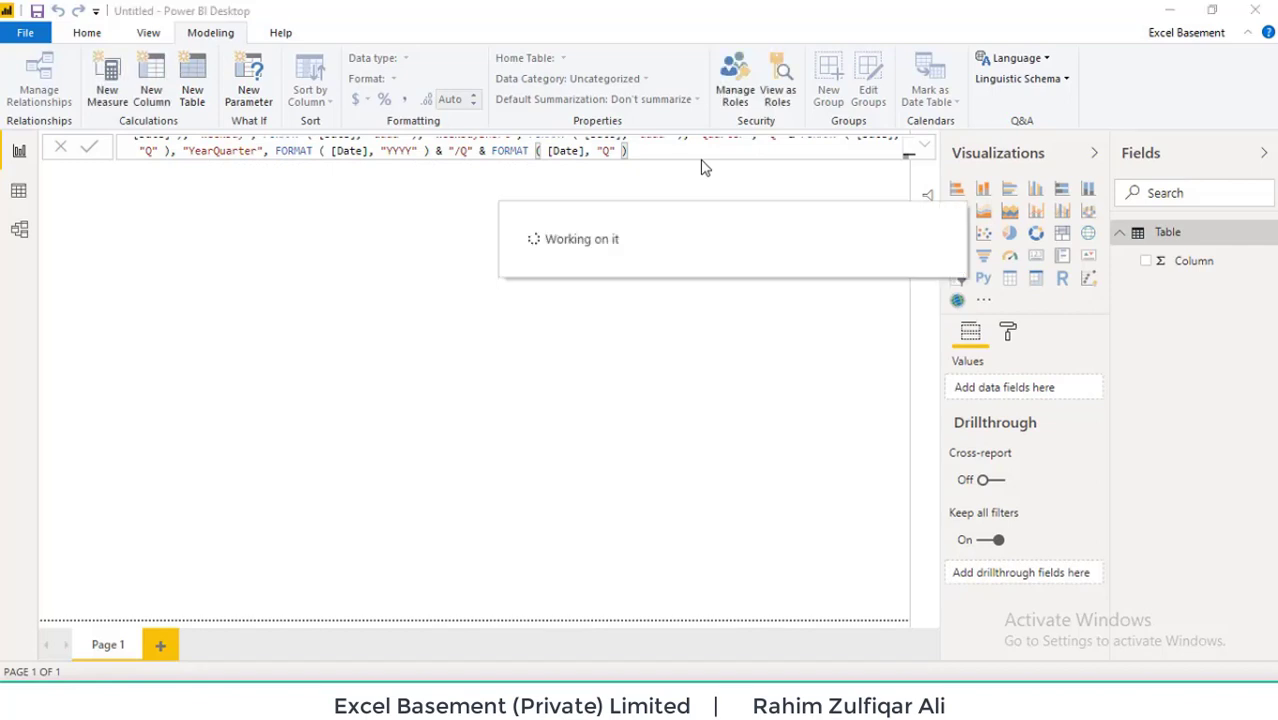
Show the Calendar table's data and sort it by the Date column in ascending order
{"action": "left_click", "coordinate": [20, 192]}
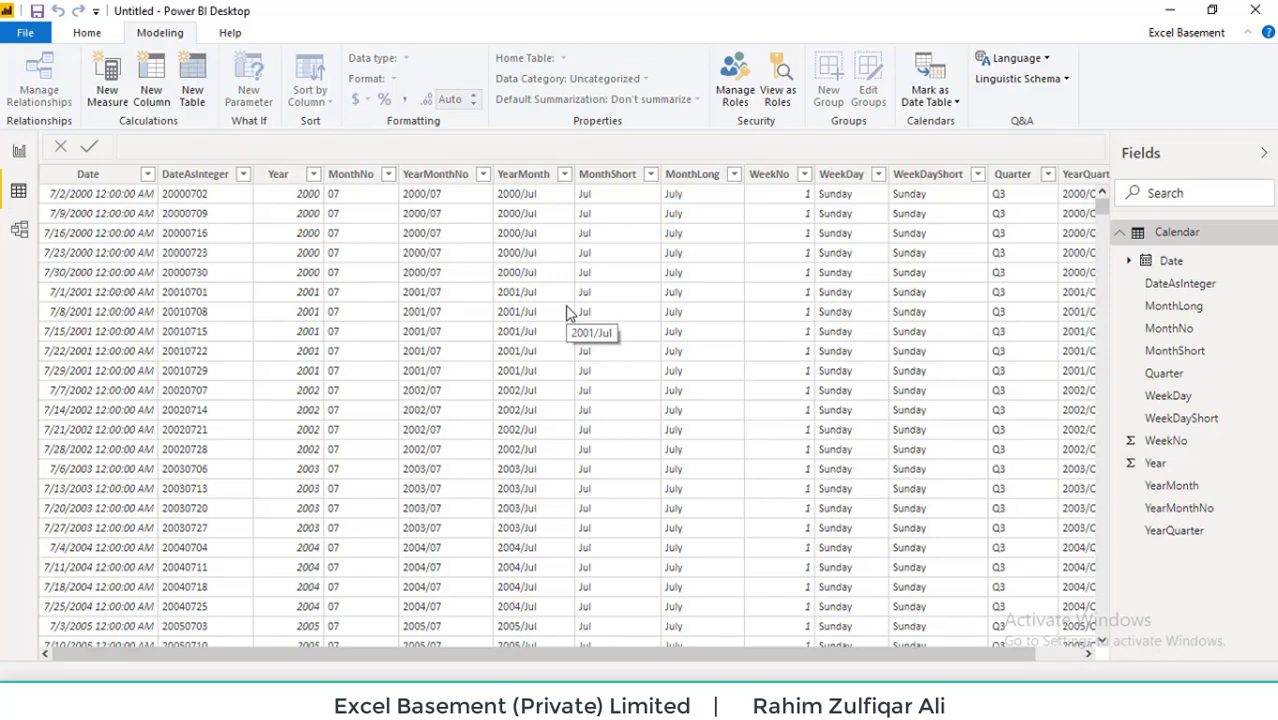
{"action": "left_click", "coordinate": [144, 178]}
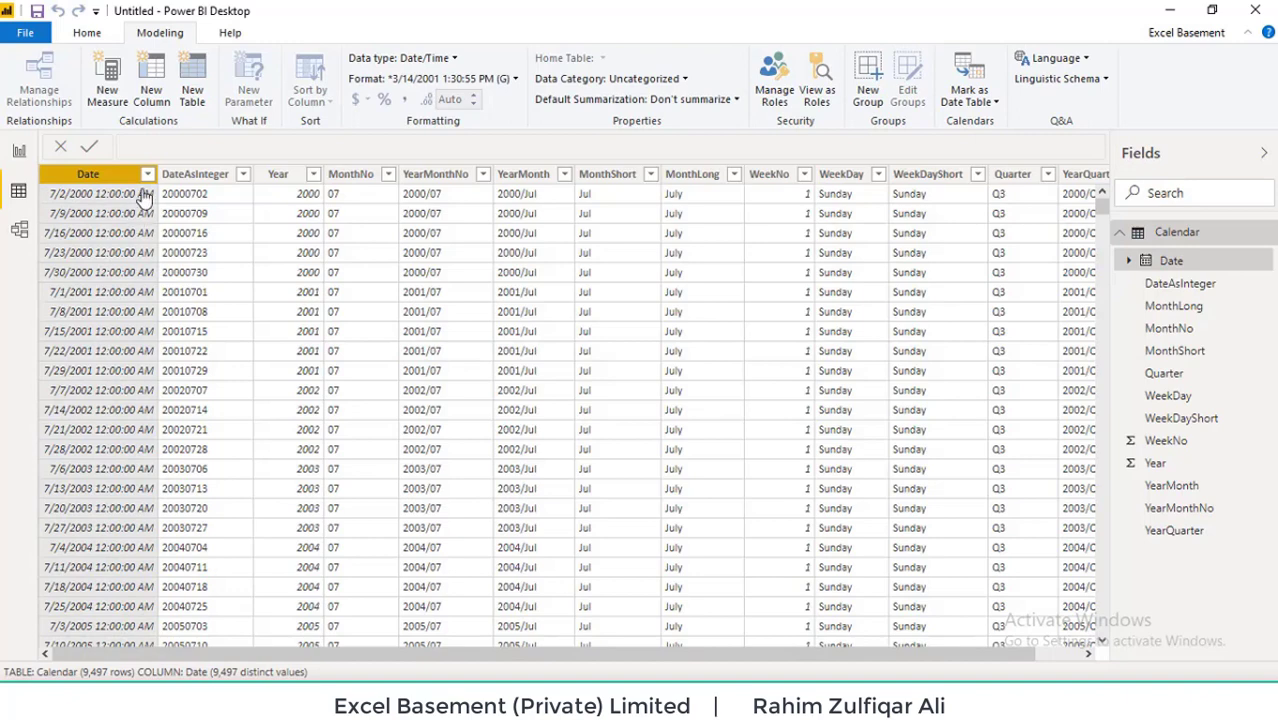
{"action": "left_click", "coordinate": [147, 174]}
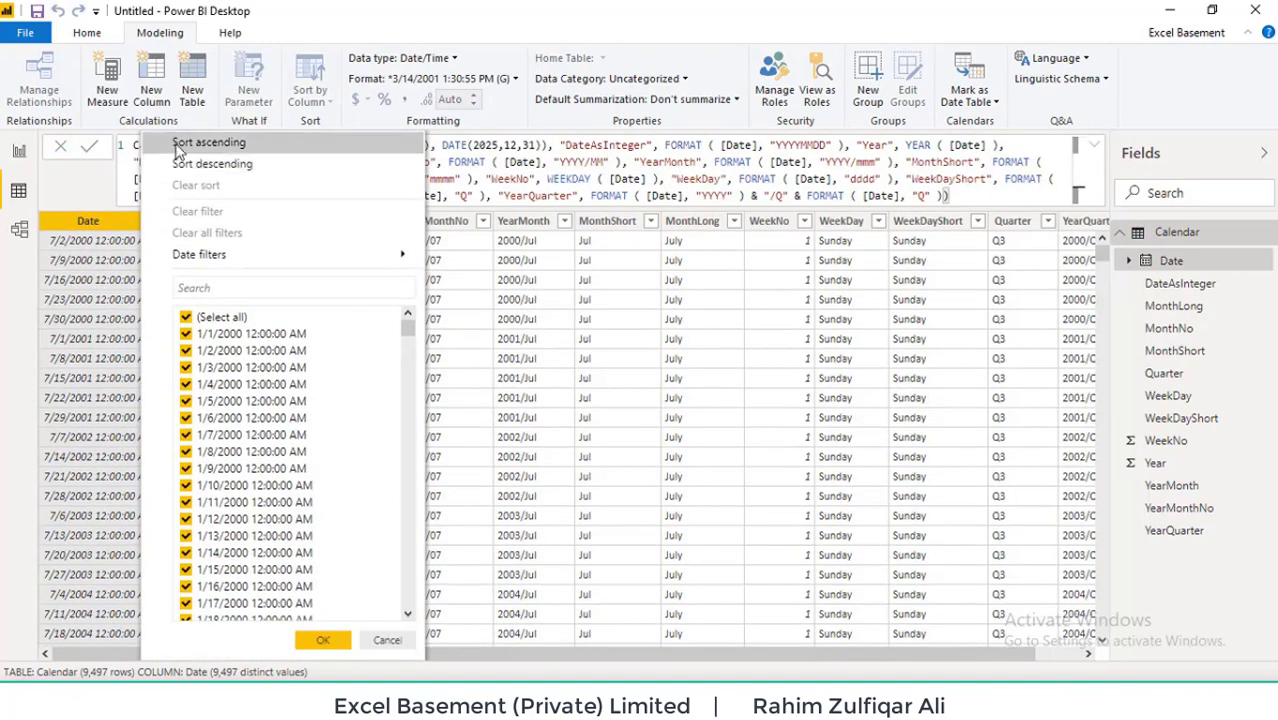
{"action": "left_click", "coordinate": [183, 143]}
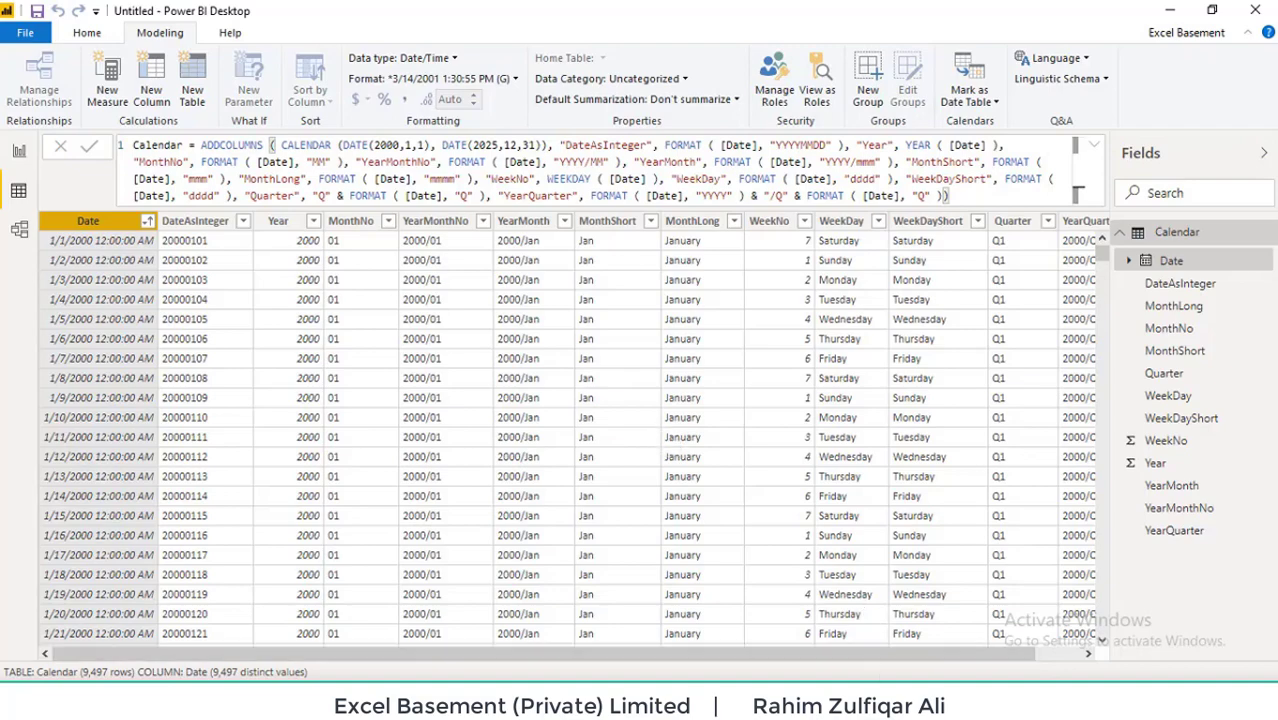
Review the CALENDAR and ADDCOLUMNS functions of the formula in Notepad, and return to Power BI Desktop
{"action": "left_click", "coordinate": [852, 702]}
{"action": "left_click", "coordinate": [863, 340]}
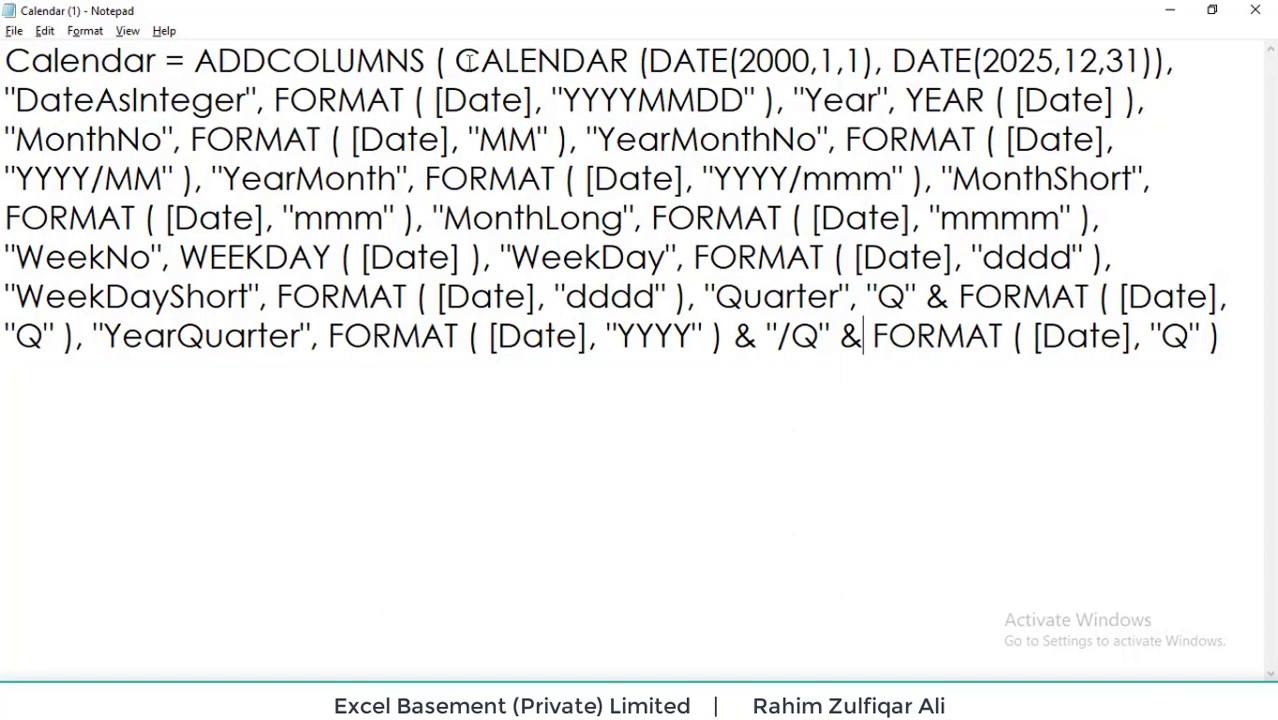
{"action": "left_click_drag", "start_coordinate": [481, 62], "coordinate": [650, 62]}
{"action": "left_click_drag", "start_coordinate": [196, 62], "coordinate": [446, 62]}
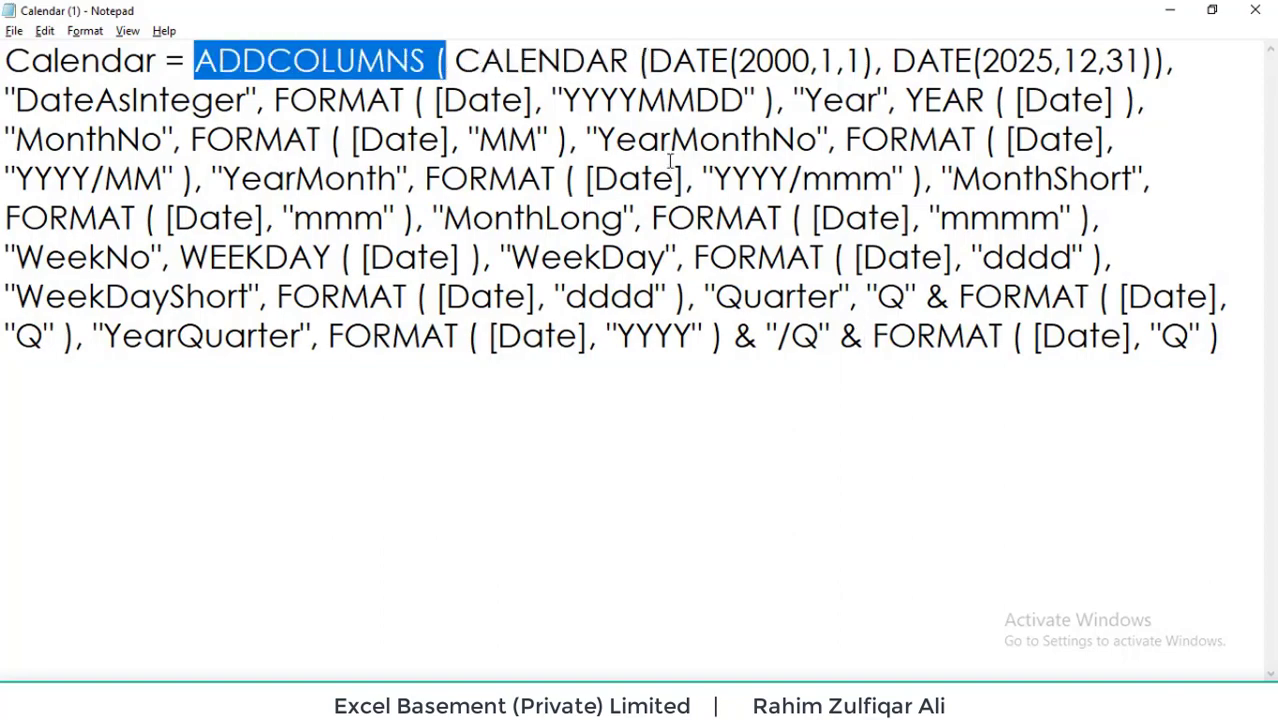
{"action": "left_click", "coordinate": [1185, 12]}
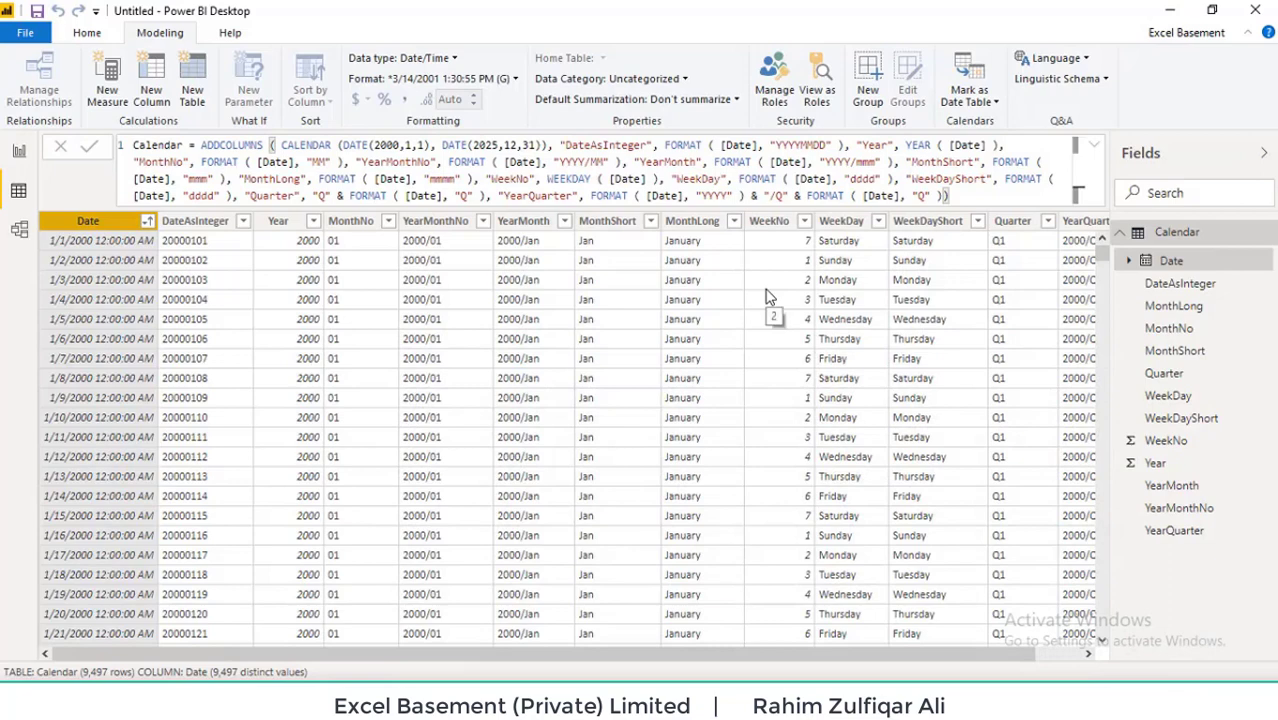
Examine the generated Calendar columns, including the month, week, weekday, year, Quarter and YearQuarter columns
{"action": "left_click", "coordinate": [610, 222]}
{"action": "left_click", "coordinate": [683, 228]}
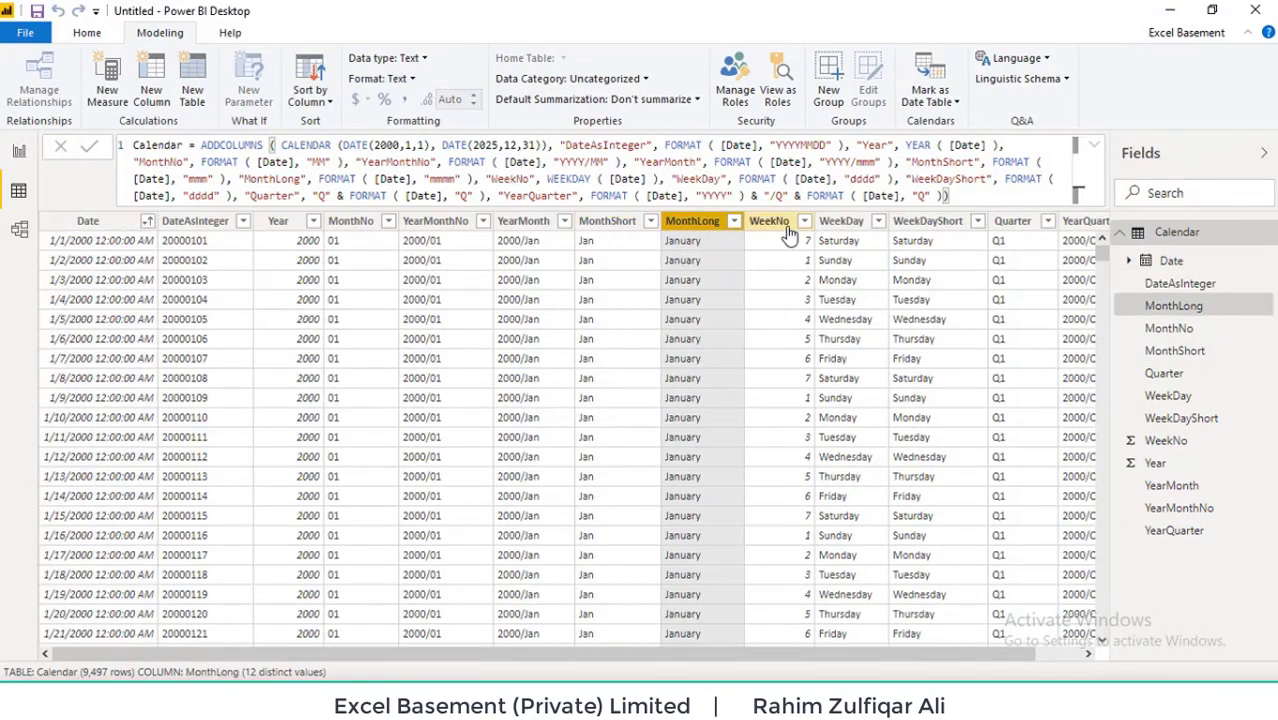
{"action": "left_click", "coordinate": [792, 228]}
{"action": "left_click", "coordinate": [855, 230]}
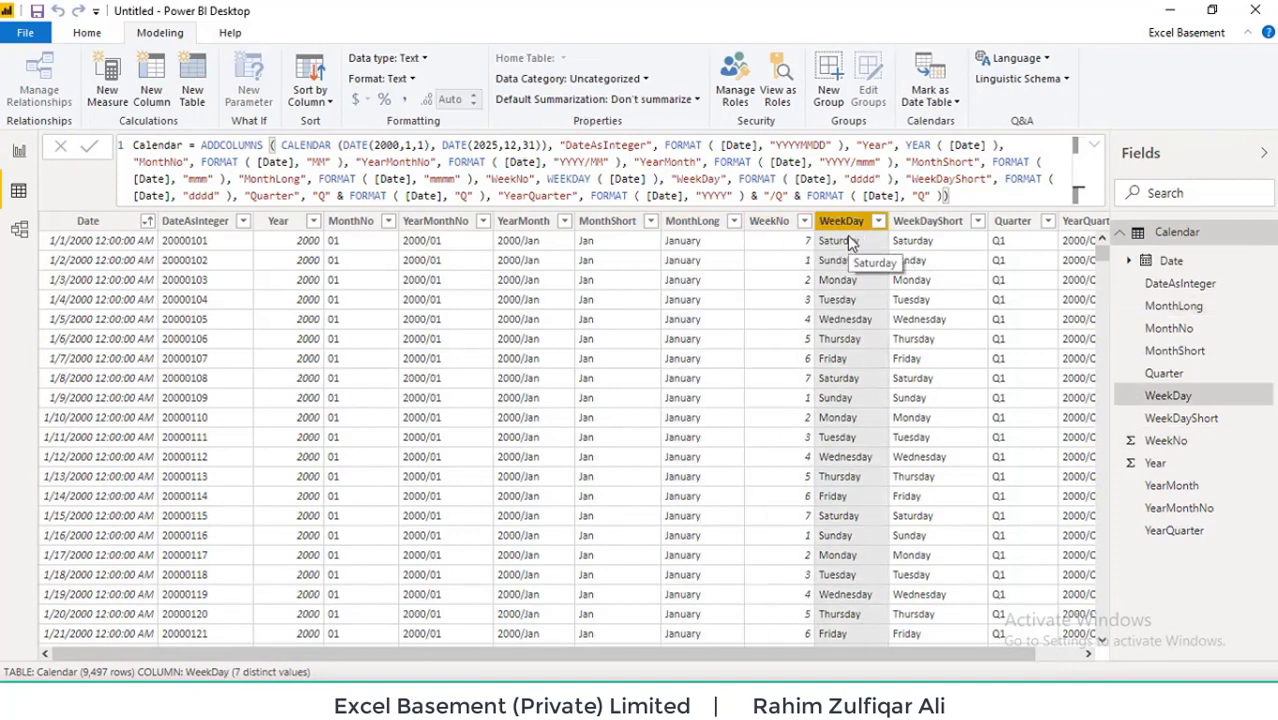
{"action": "left_click", "coordinate": [351, 226]}
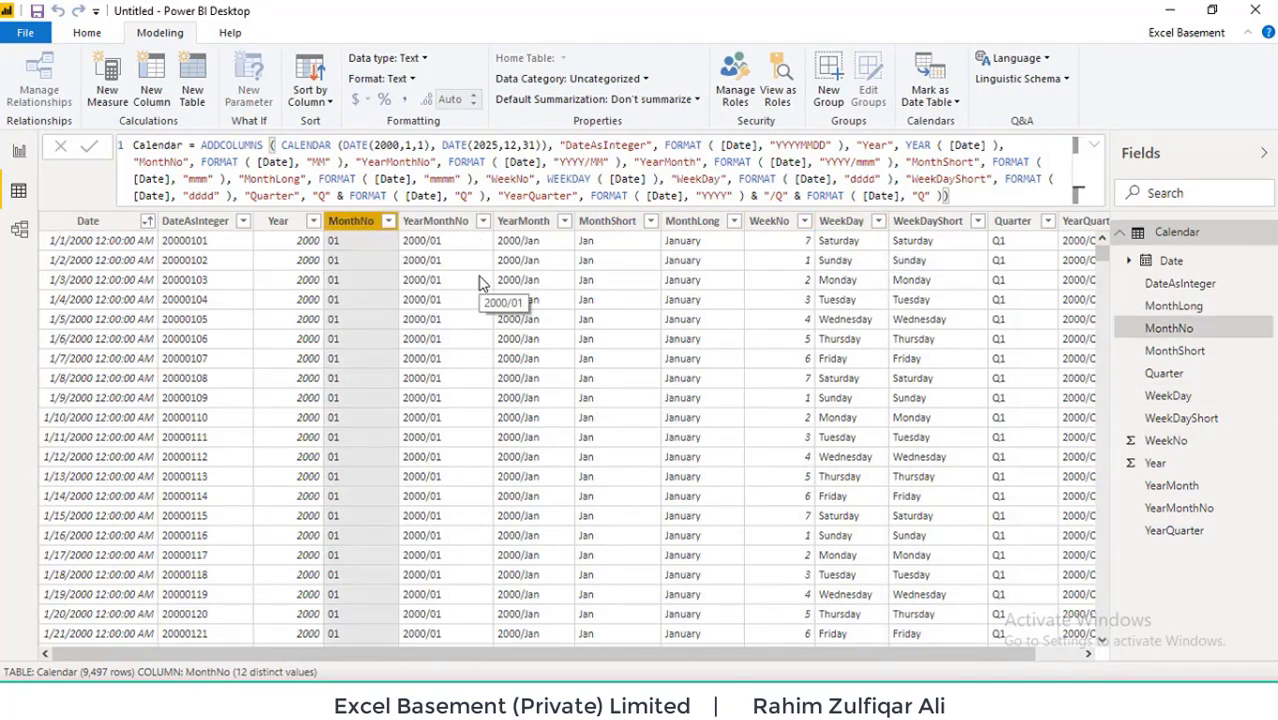
{"action": "left_click", "coordinate": [285, 224]}
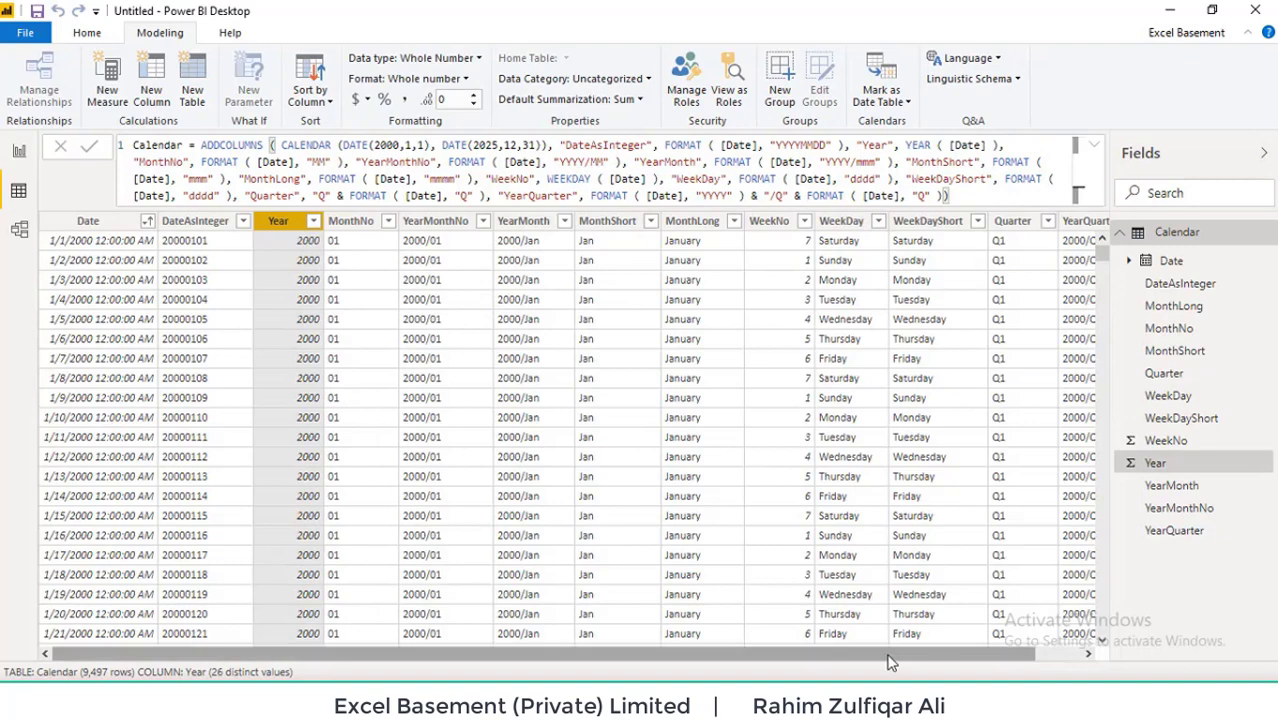
{"action": "left_click", "coordinate": [893, 655]}
{"action": "left_click", "coordinate": [958, 228]}
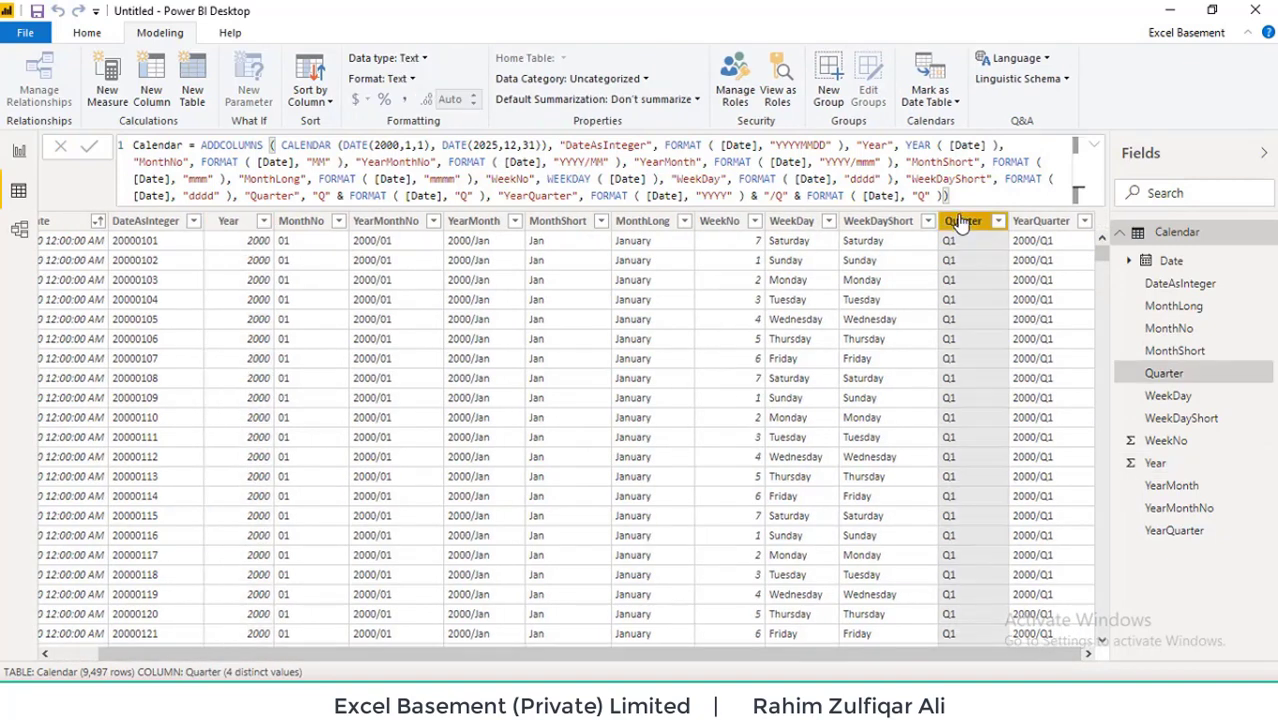
{"action": "left_click", "coordinate": [891, 232]}
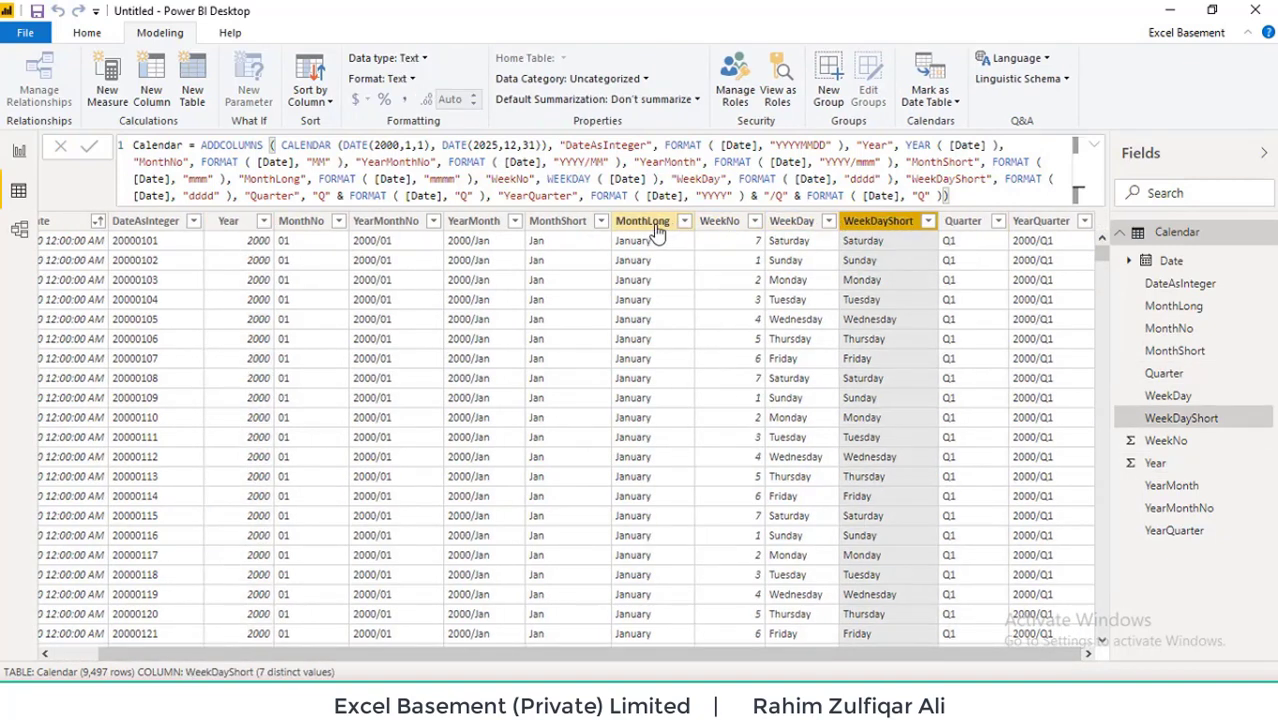
{"action": "left_click", "coordinate": [1032, 229]}
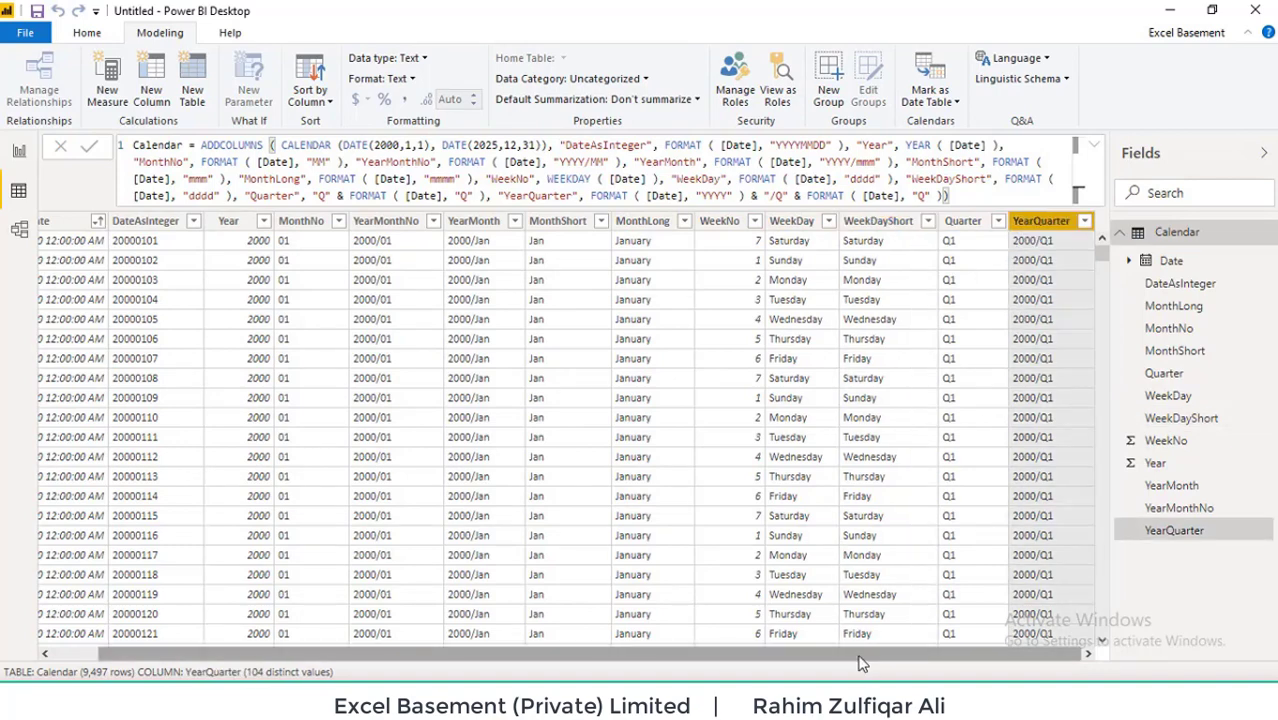
{"action": "scroll", "coordinate": [858, 655], "scroll_direction": "left", "scroll_amount": 1}
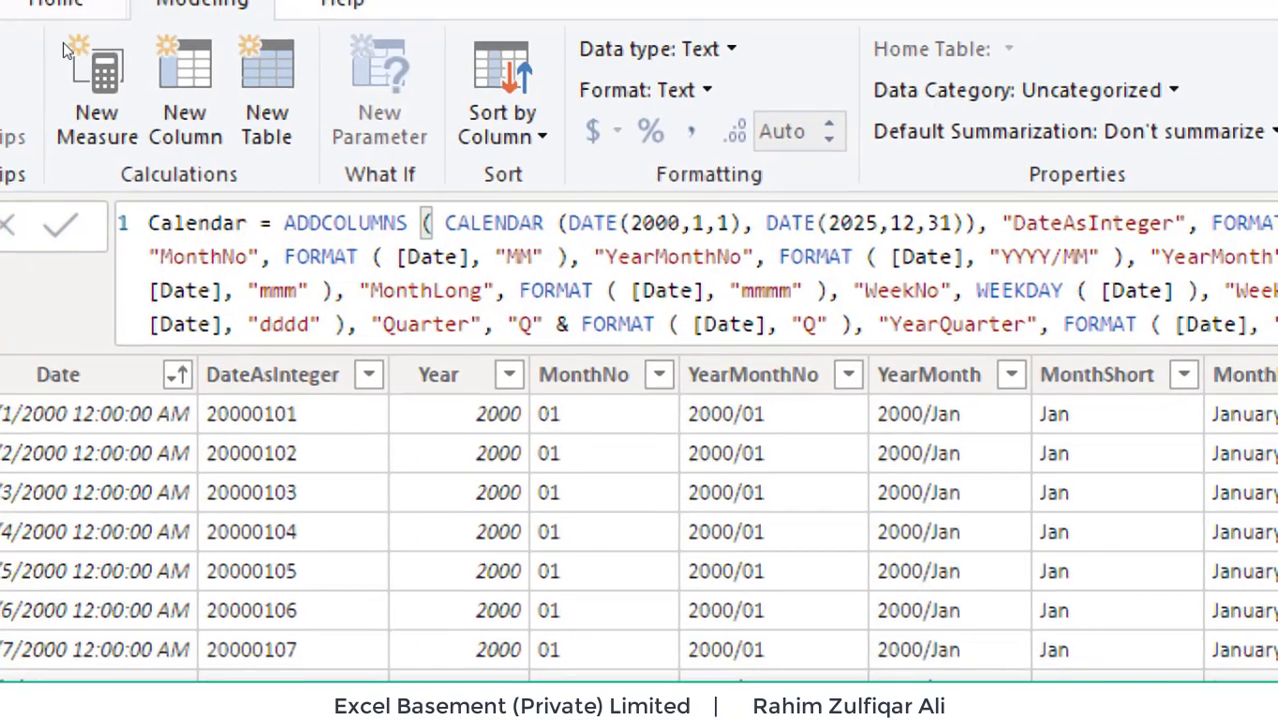
Examine the table name, the ADDCOLUMNS function and the DateAsInteger column name in the Calendar formula
{"action": "left_click_drag", "start_coordinate": [150, 221], "coordinate": [247, 221]}
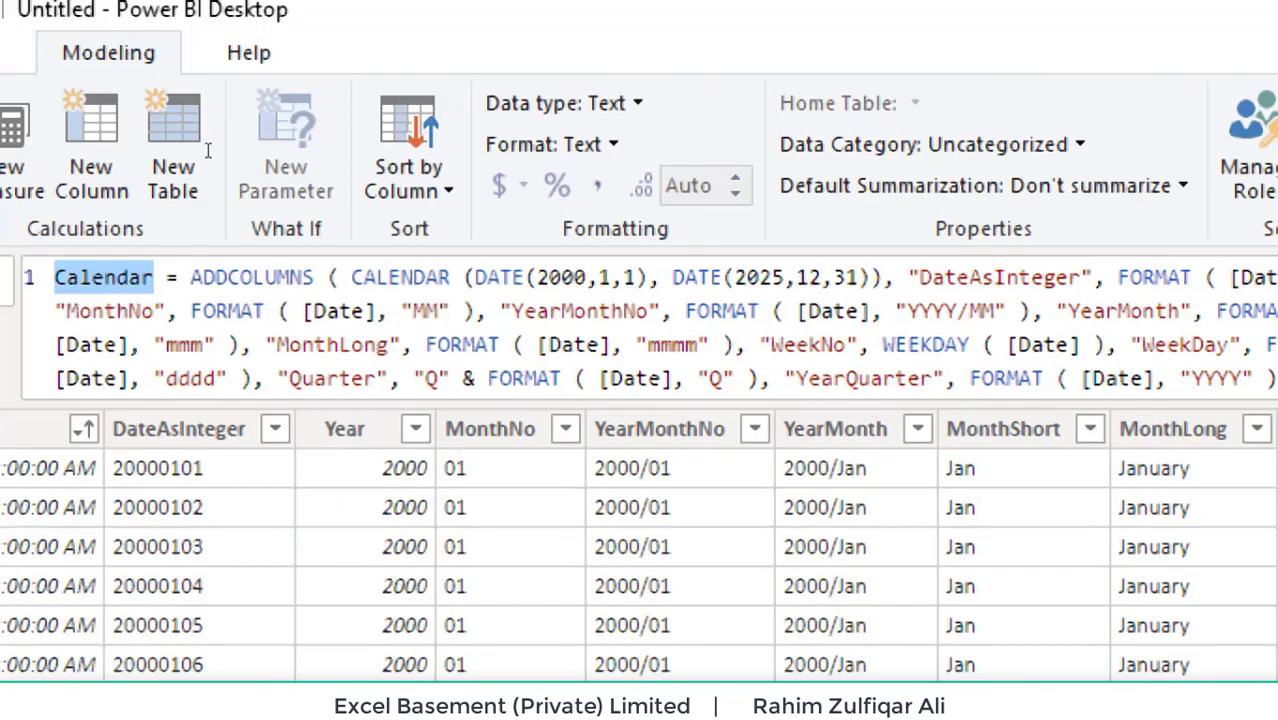
{"action": "left_click_drag", "start_coordinate": [191, 278], "coordinate": [313, 278]}
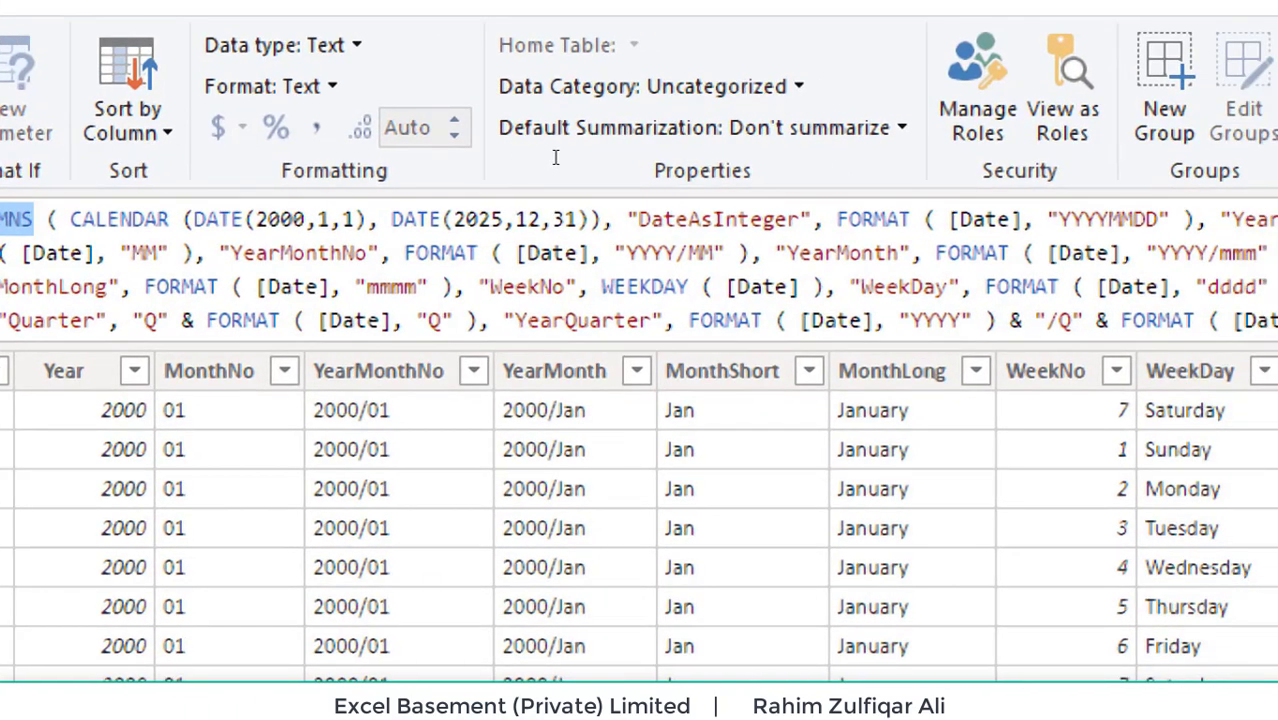
{"action": "left_click_drag", "start_coordinate": [627, 219], "coordinate": [824, 219]}
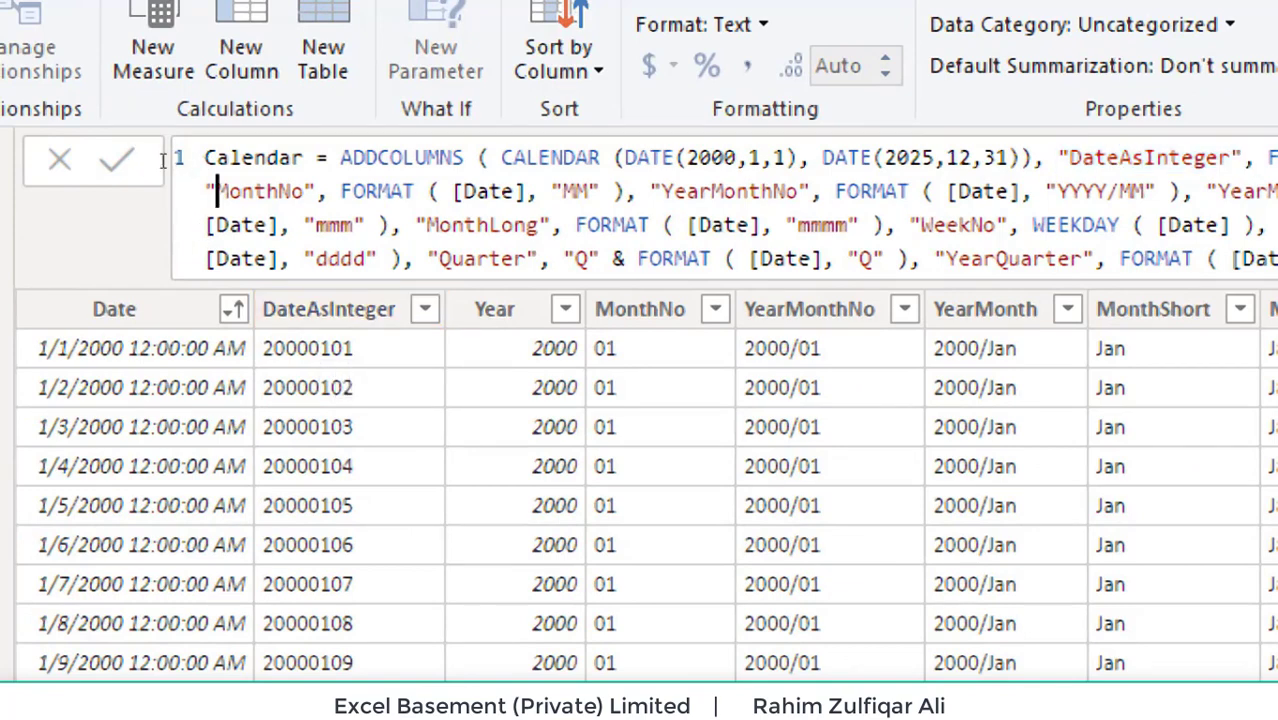
Examine the MonthNo column name and the FORMAT expression that defines it in the Calendar formula
{"action": "double_click", "coordinate": [260, 191]}
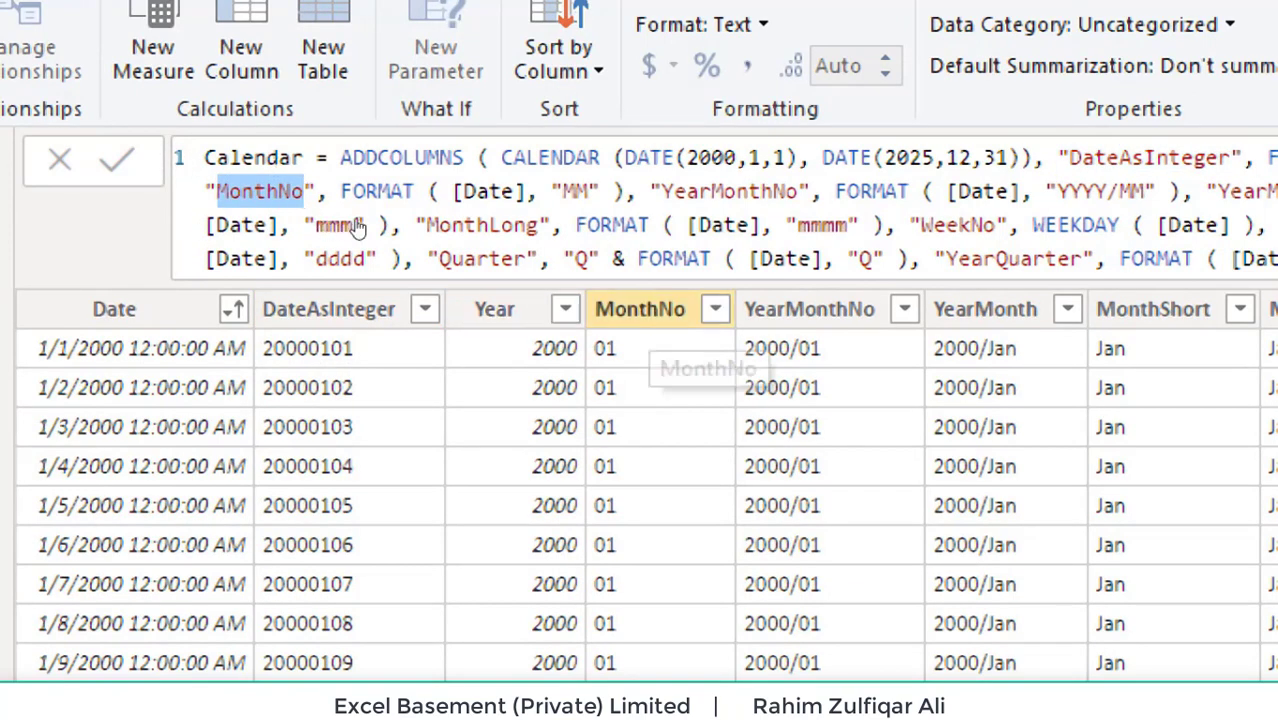
{"action": "key", "text": "Left"}
{"action": "key", "text": "Left"}
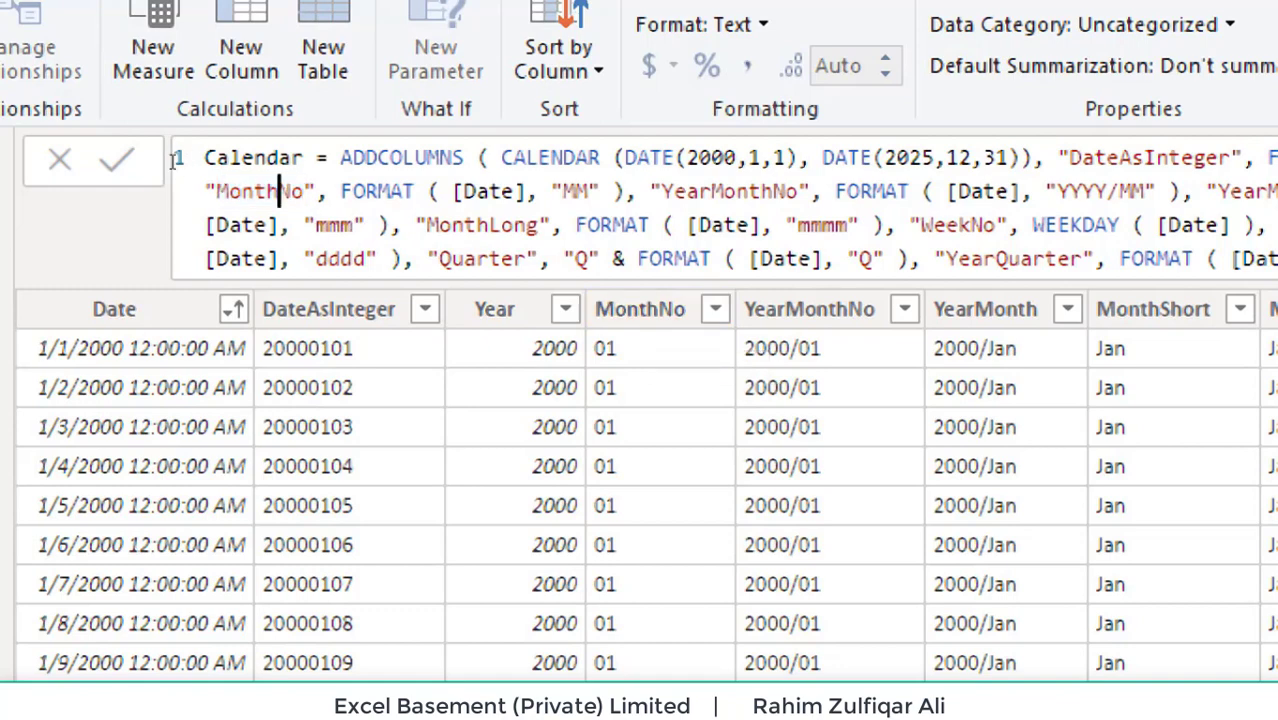
{"action": "key", "text": "Right"}
{"action": "key", "text": "Right"}
{"action": "key", "text": "Right"}
{"action": "key", "text": "Right"}
{"action": "key", "text": "Right"}
{"action": "key", "text": "Right"}
{"action": "key", "text": "Right"}
{"action": "key", "text": "Right"}
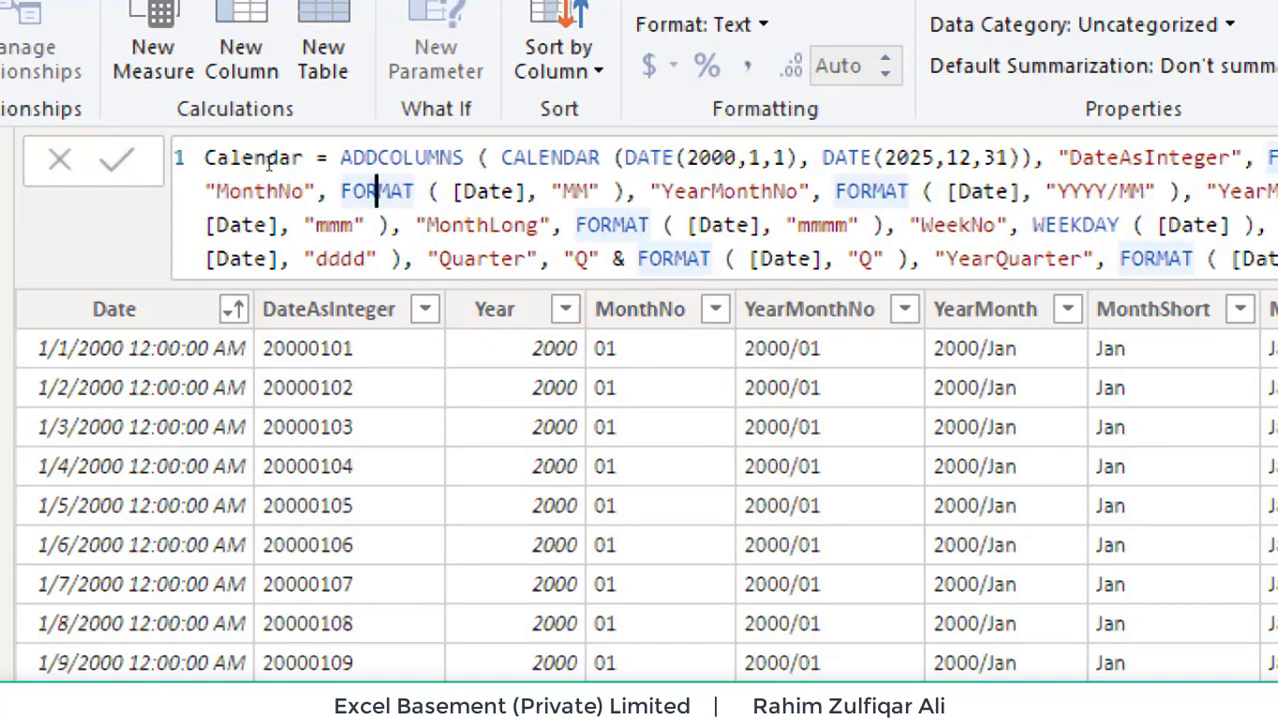
{"action": "key", "text": "Right"}
{"action": "key", "text": "Right"}
{"action": "key", "text": "Right"}
{"action": "key", "text": "Right"}
{"action": "key", "text": "Right"}
{"action": "key", "text": "Right"}
{"action": "key", "text": "Right"}
{"action": "key", "text": "Right"}
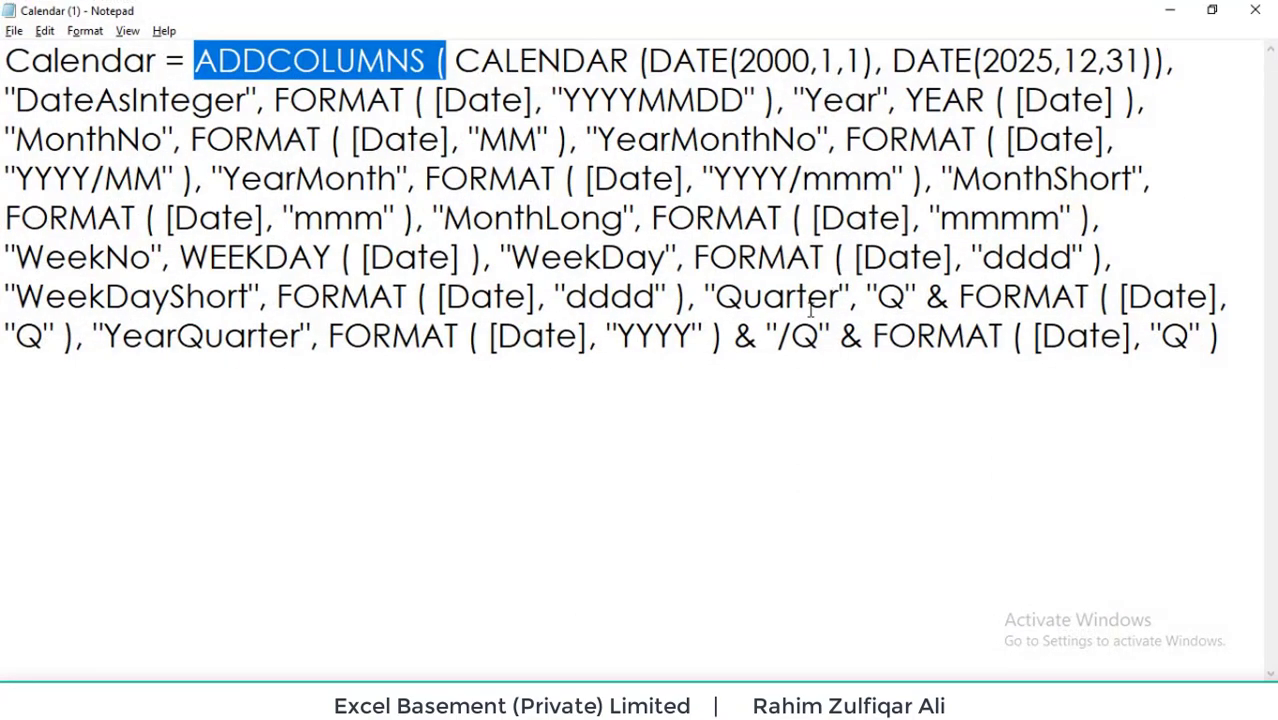
Switch to the COUNT DAX v1 workbook in Excel and add its product table to the PowerPivot data model
{"action": "left_click", "coordinate": [808, 302]}
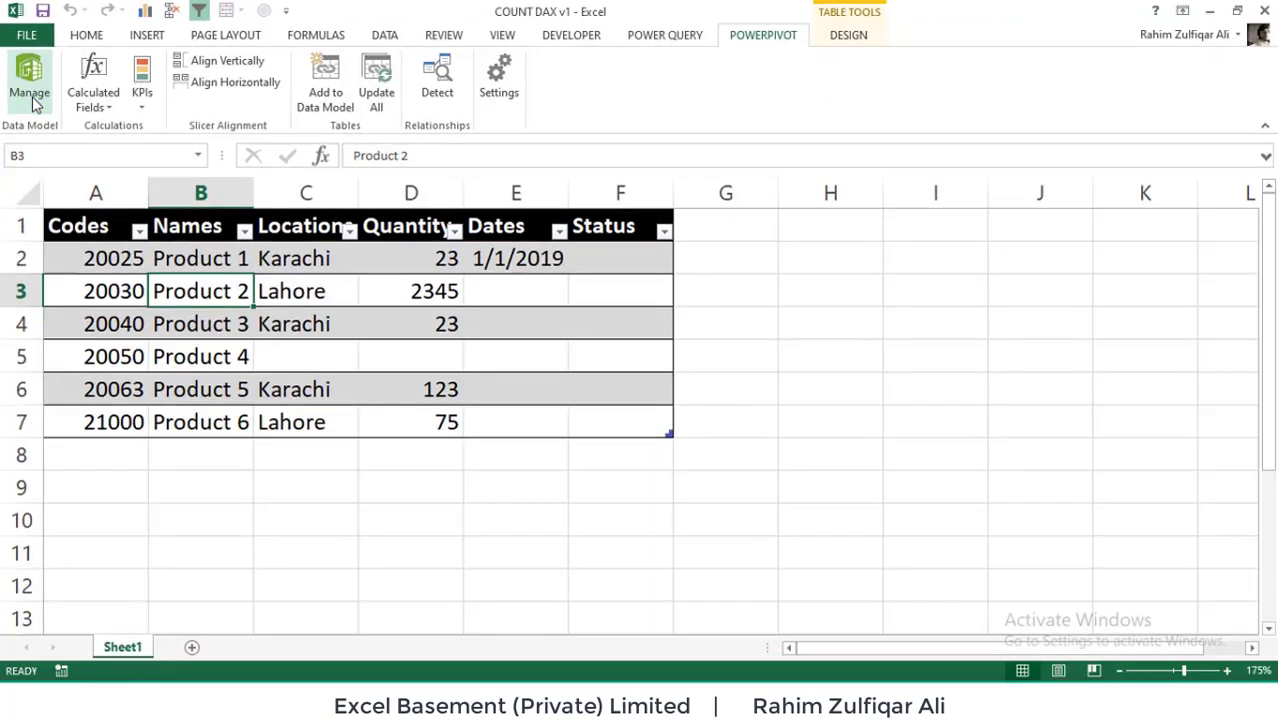
{"action": "left_click", "coordinate": [30, 85]}
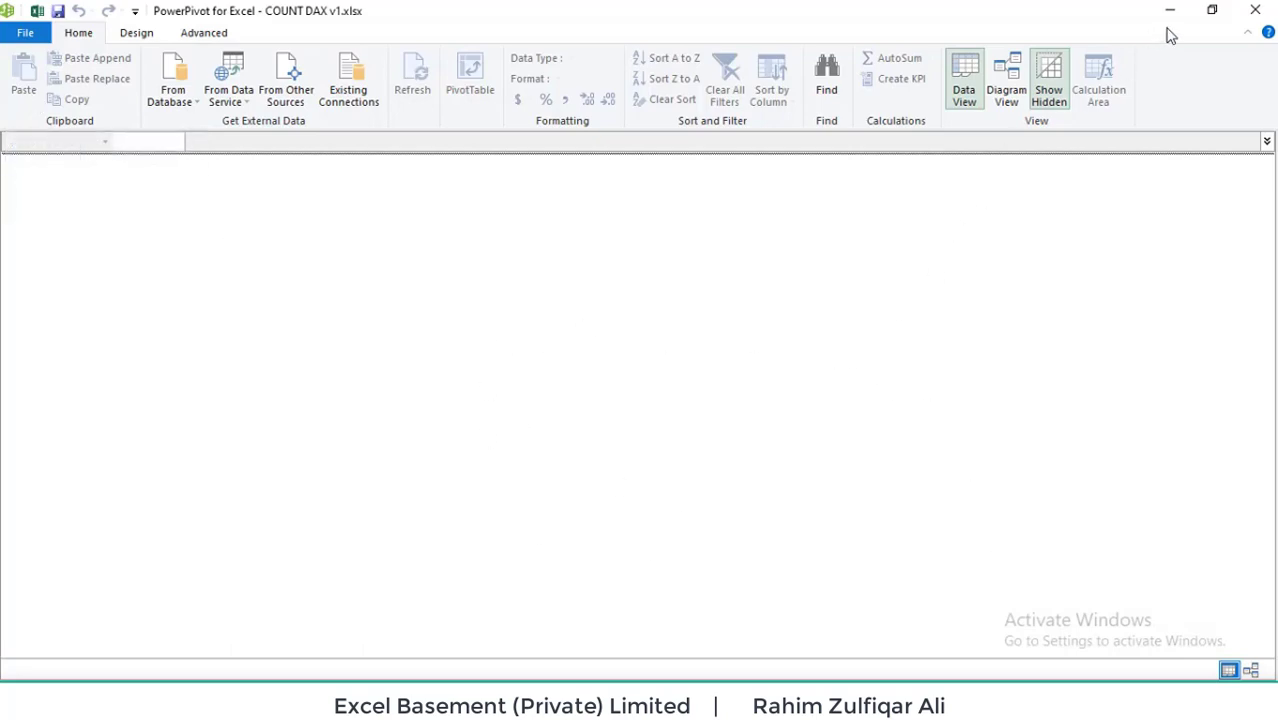
{"action": "left_click", "coordinate": [1255, 10]}
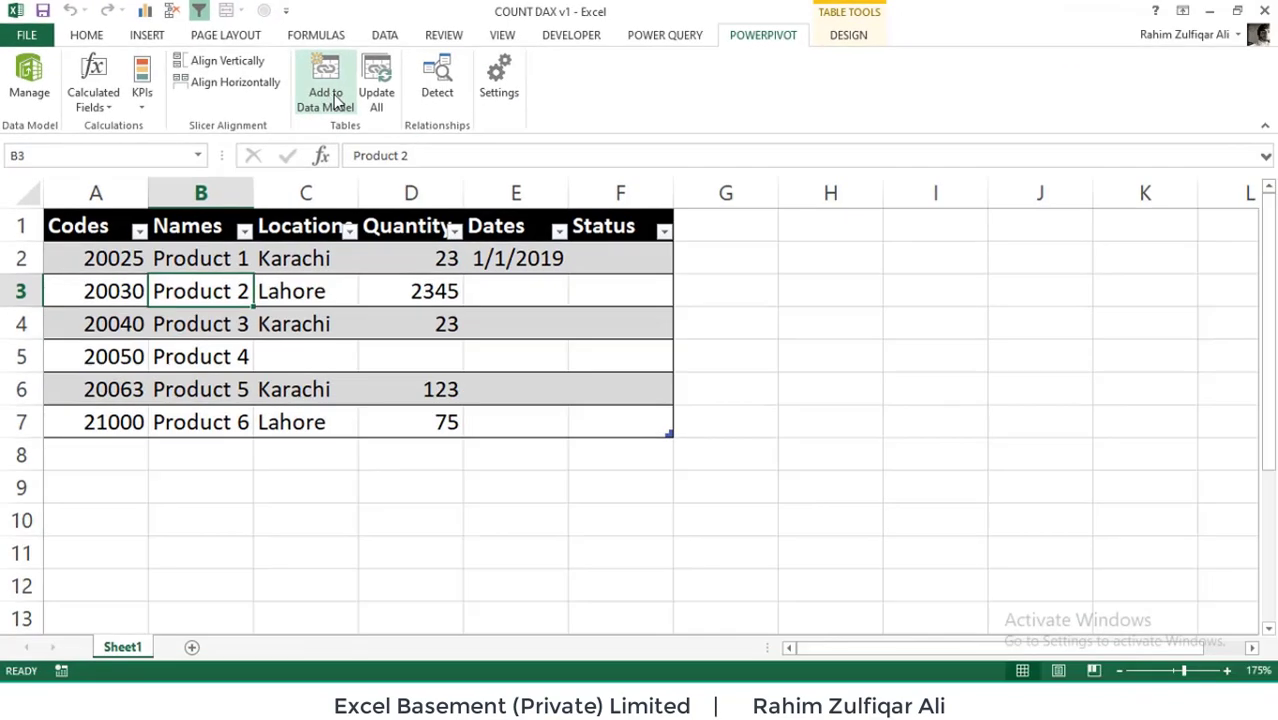
{"action": "left_click", "coordinate": [334, 98]}
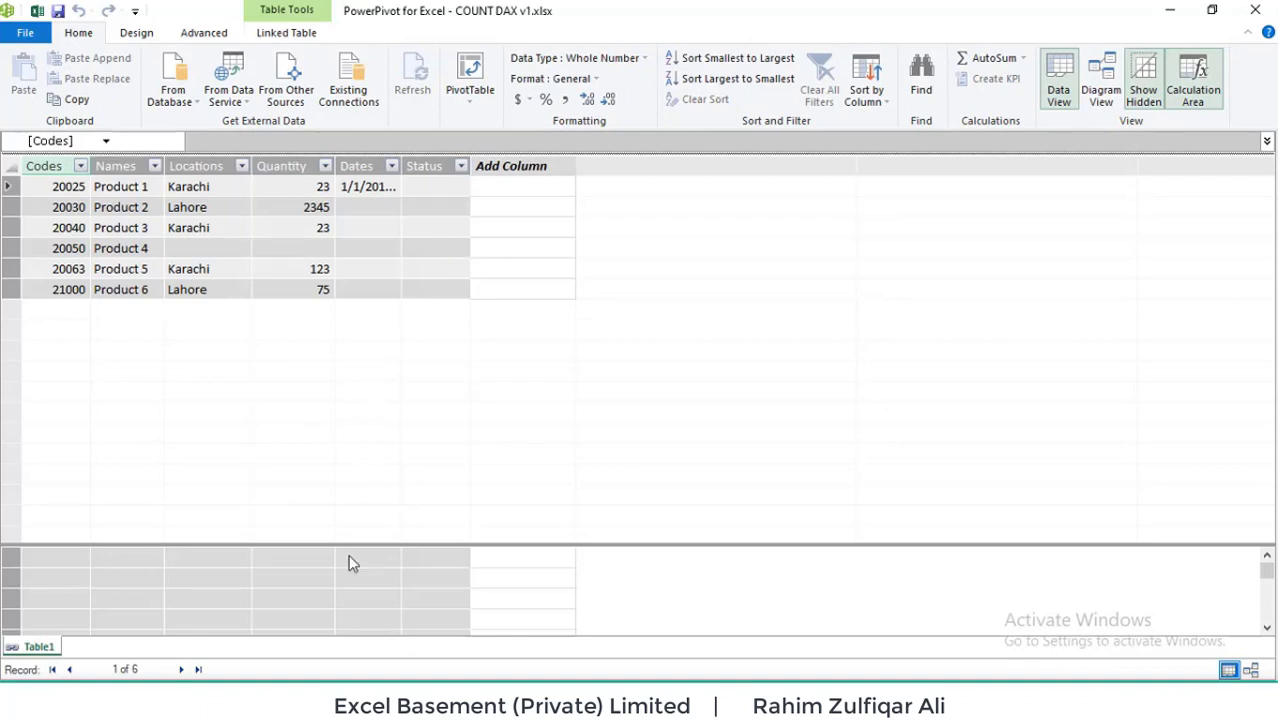
Enlarge the calculation area and add the measure COUNT:=COUNT(Table1[Quantity]) in the first calculation cell under Codes
{"action": "left_click_drag", "start_coordinate": [330, 543], "coordinate": [359, 433]}
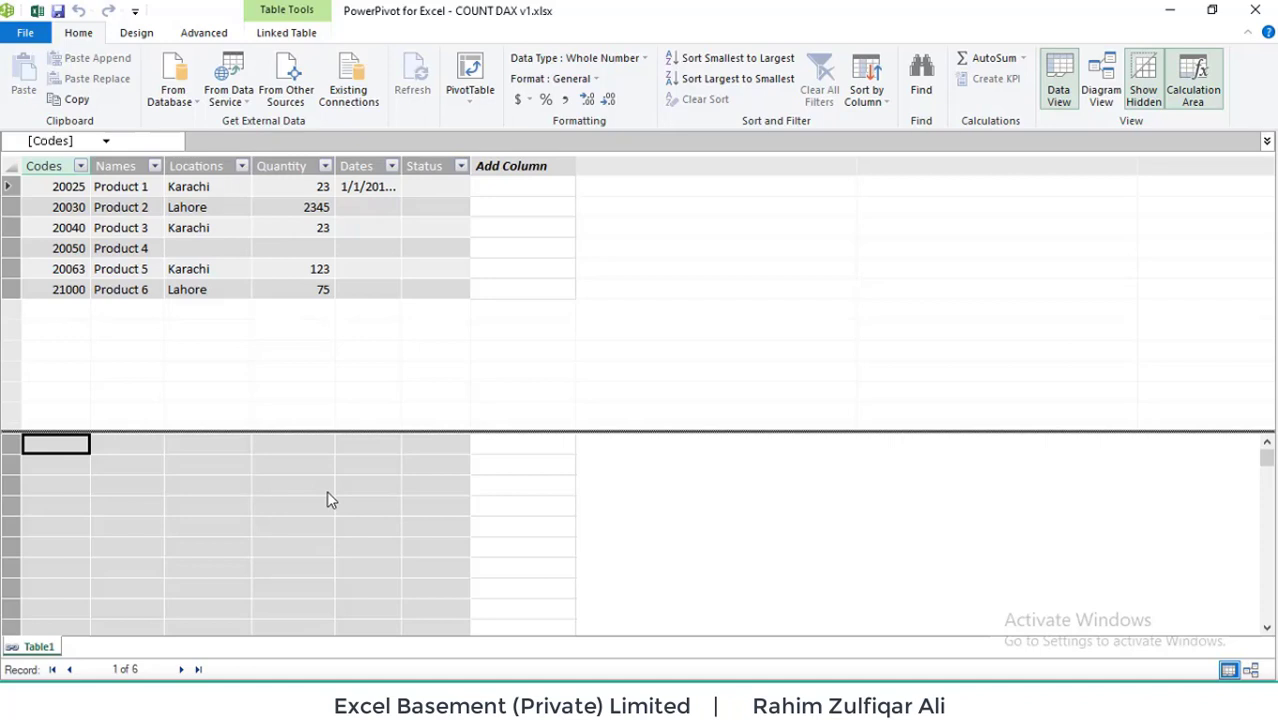
{"action": "left_click", "coordinate": [86, 446]}
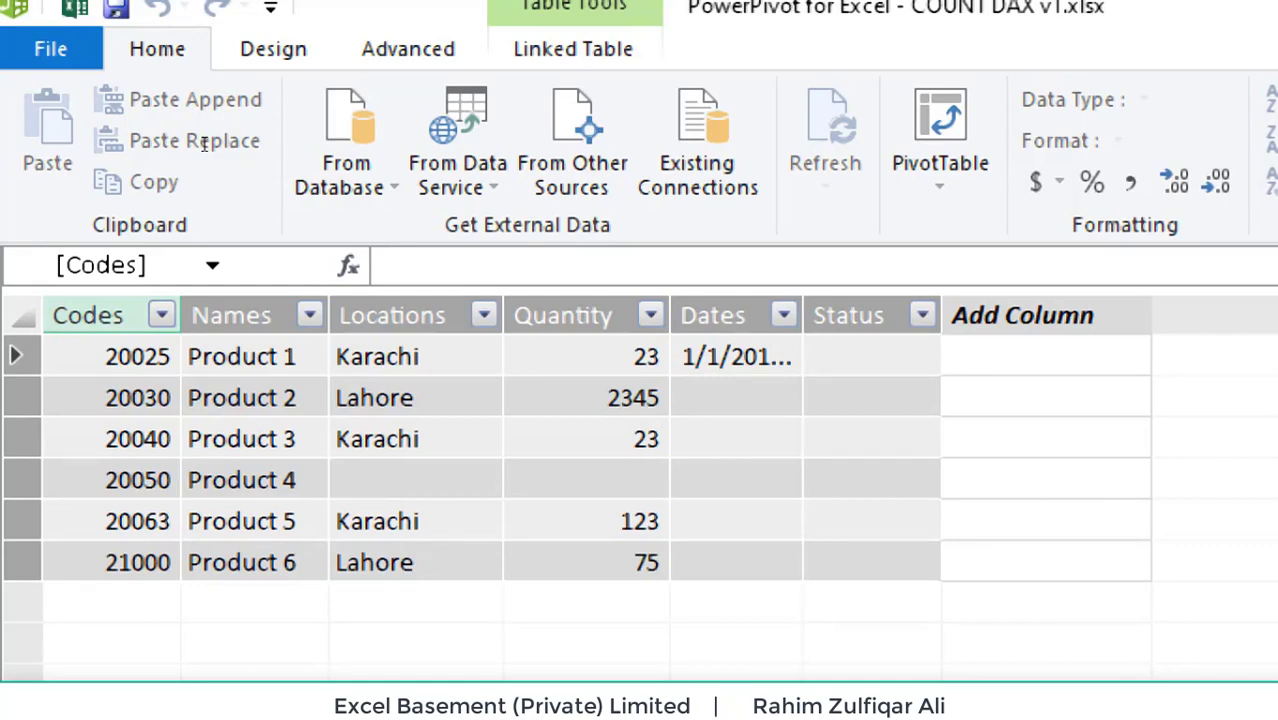
{"action": "type", "text": "COUNT"}
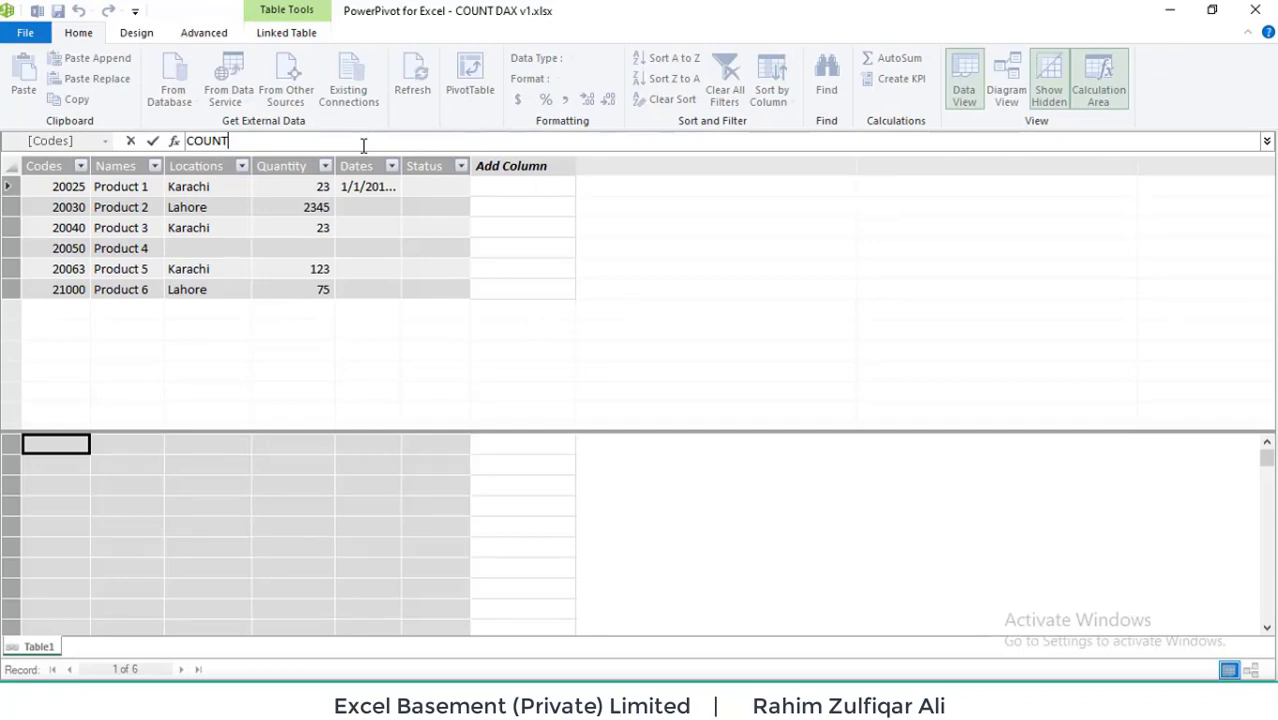
{"action": "type", "text": ":= COUNT("}
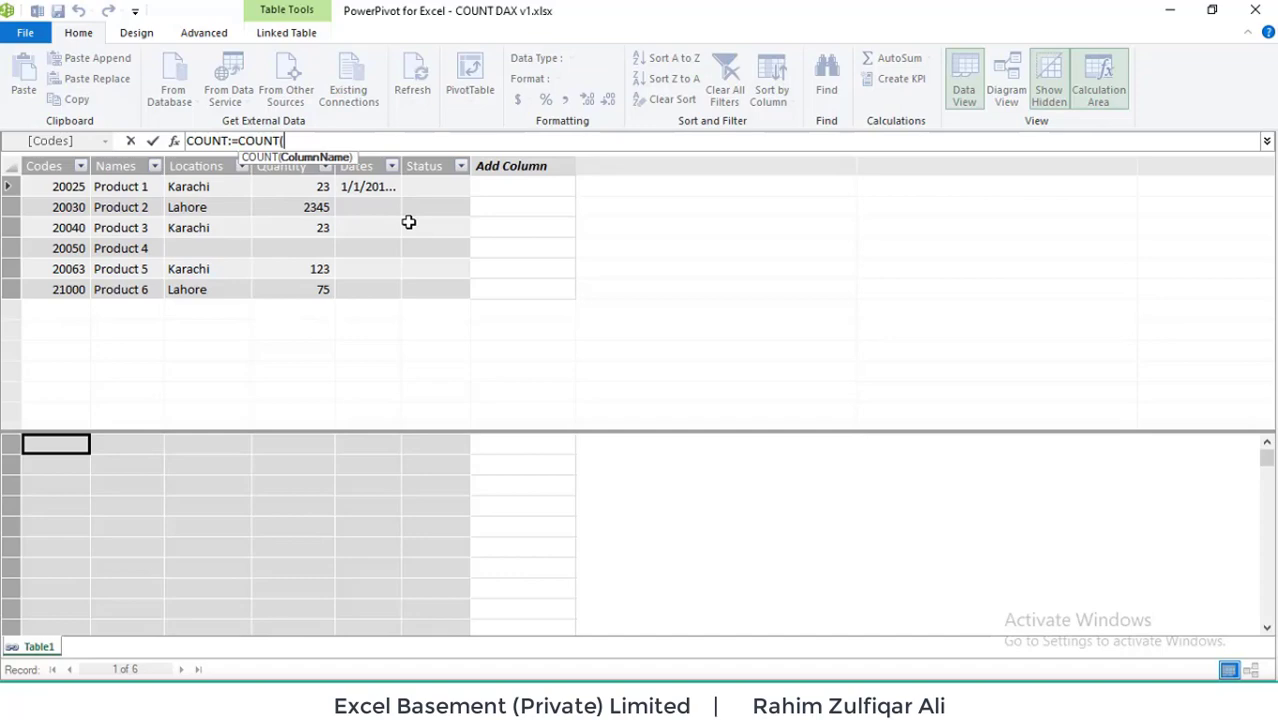
{"action": "type", "text": "TAB"}
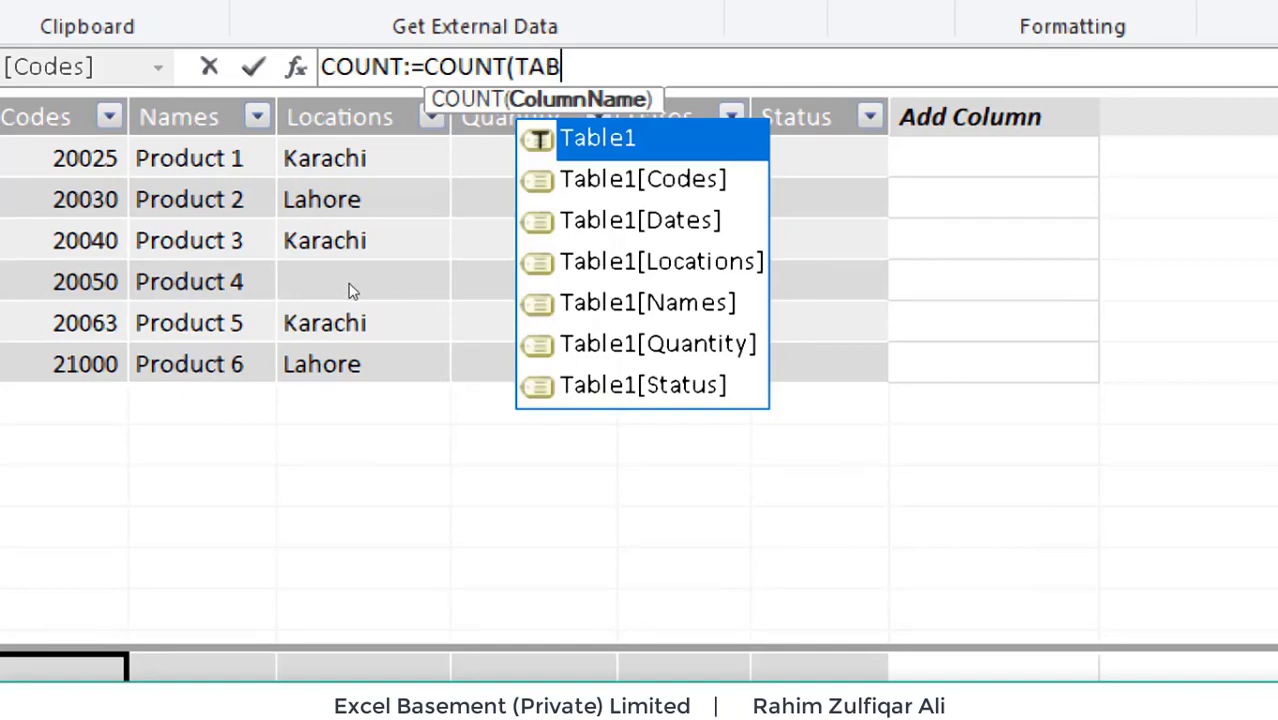
{"action": "key", "text": "Down"}
{"action": "key", "text": "Down"}
{"action": "key", "text": "Down"}
{"action": "key", "text": "Down"}
{"action": "key", "text": "Down"}
{"action": "key", "text": "Tab"}
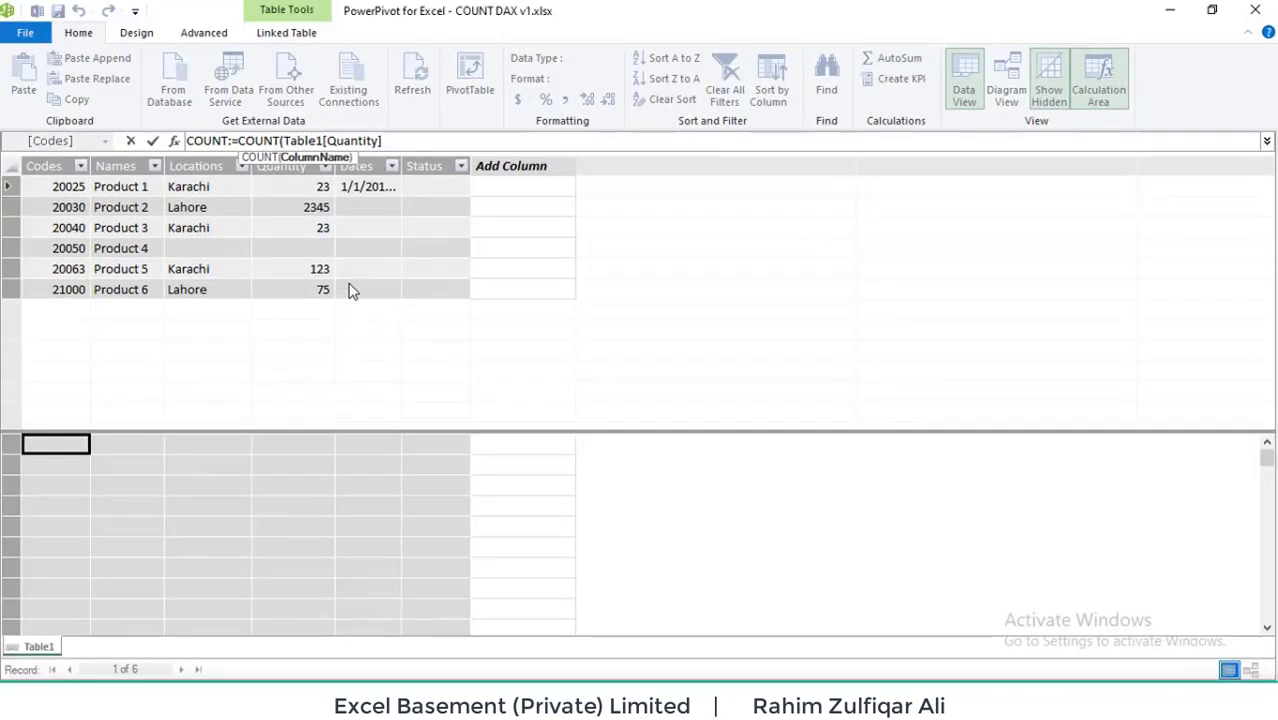
{"action": "type", "text": ")"}
{"action": "key", "text": "Return"}
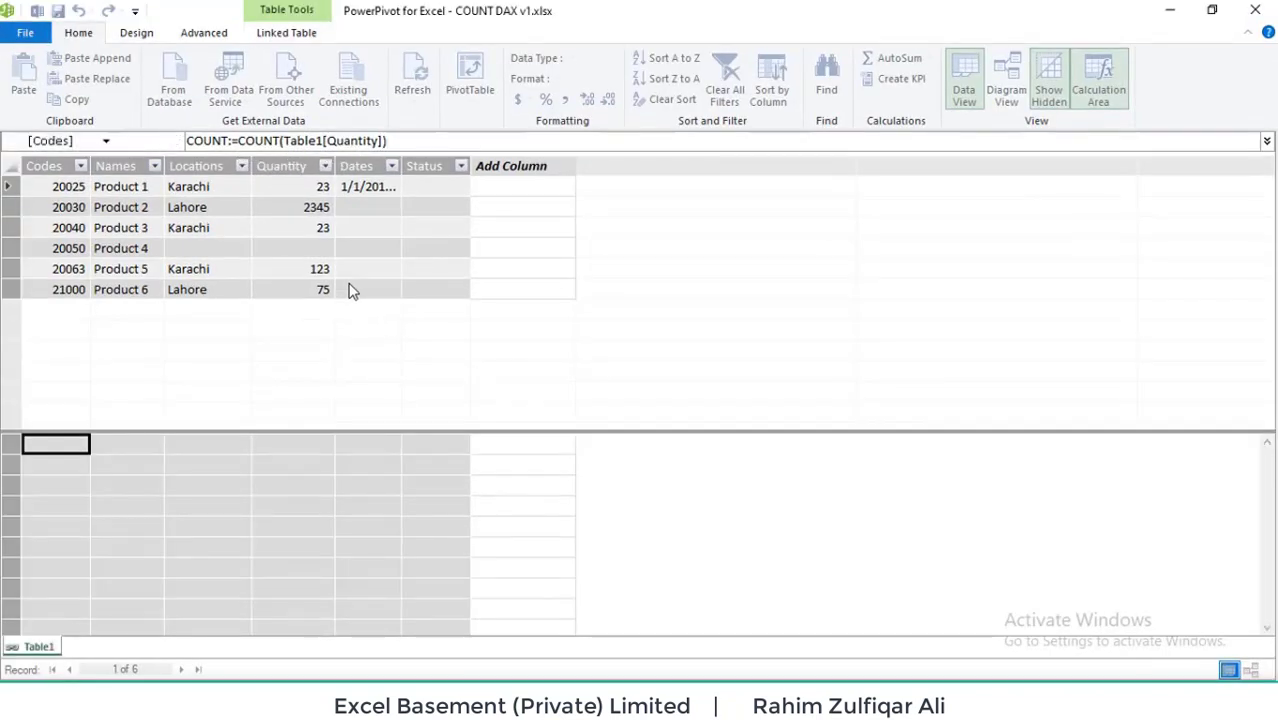
Examine the filled and blank cells of the Quantity column against the COUNT measure
{"action": "left_click", "coordinate": [263, 185]}
{"action": "left_click", "coordinate": [277, 289]}
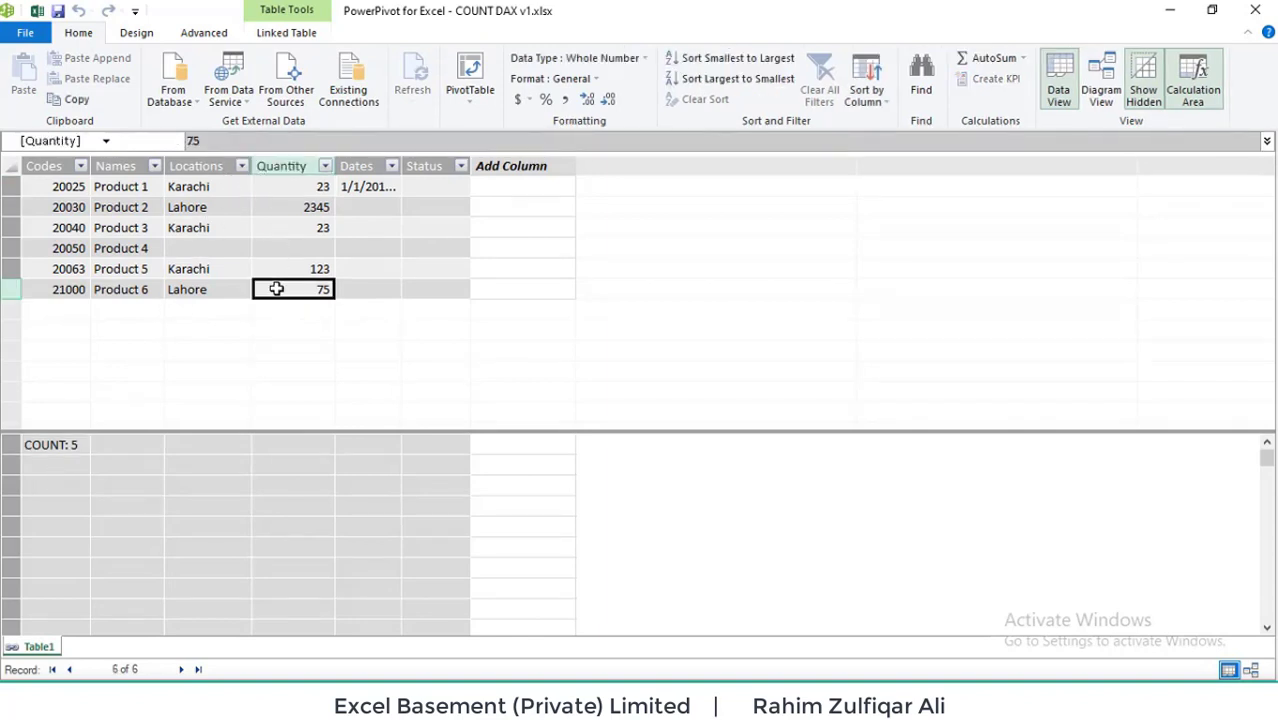
{"action": "left_click", "coordinate": [275, 269]}
{"action": "left_click", "coordinate": [288, 232]}
{"action": "left_click", "coordinate": [289, 204]}
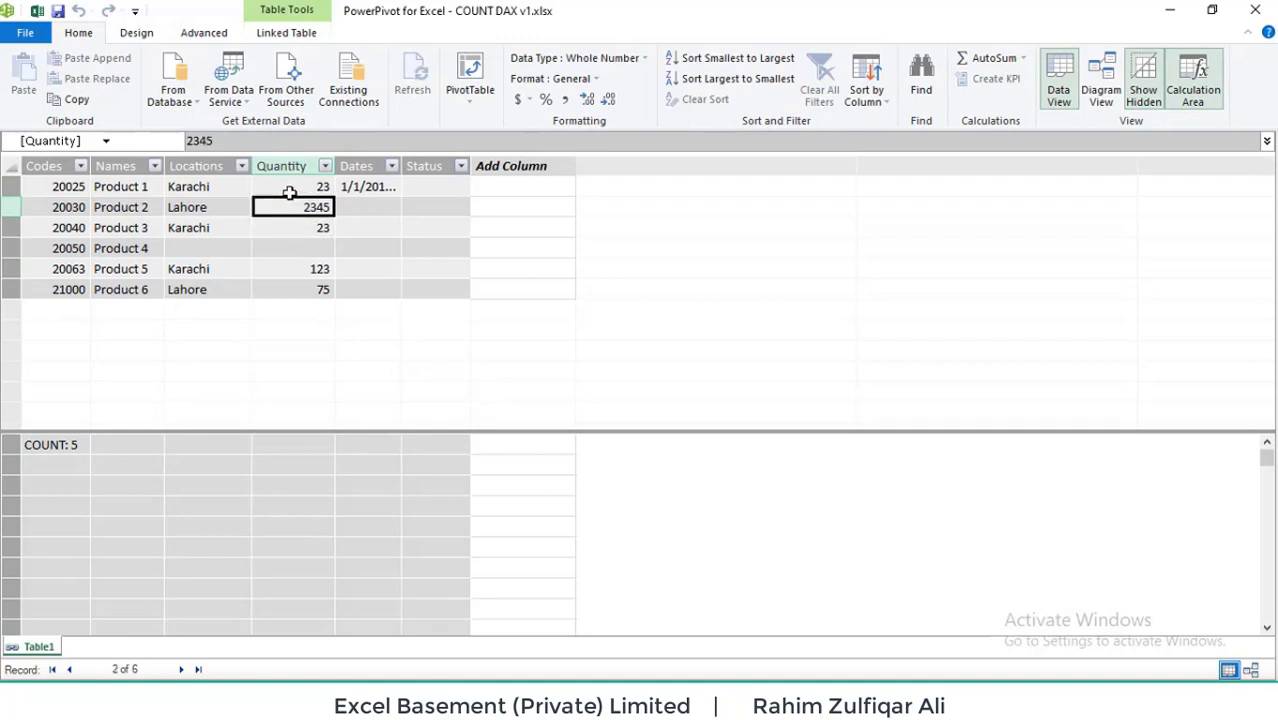
{"action": "left_click", "coordinate": [289, 190]}
{"action": "left_click", "coordinate": [287, 242]}
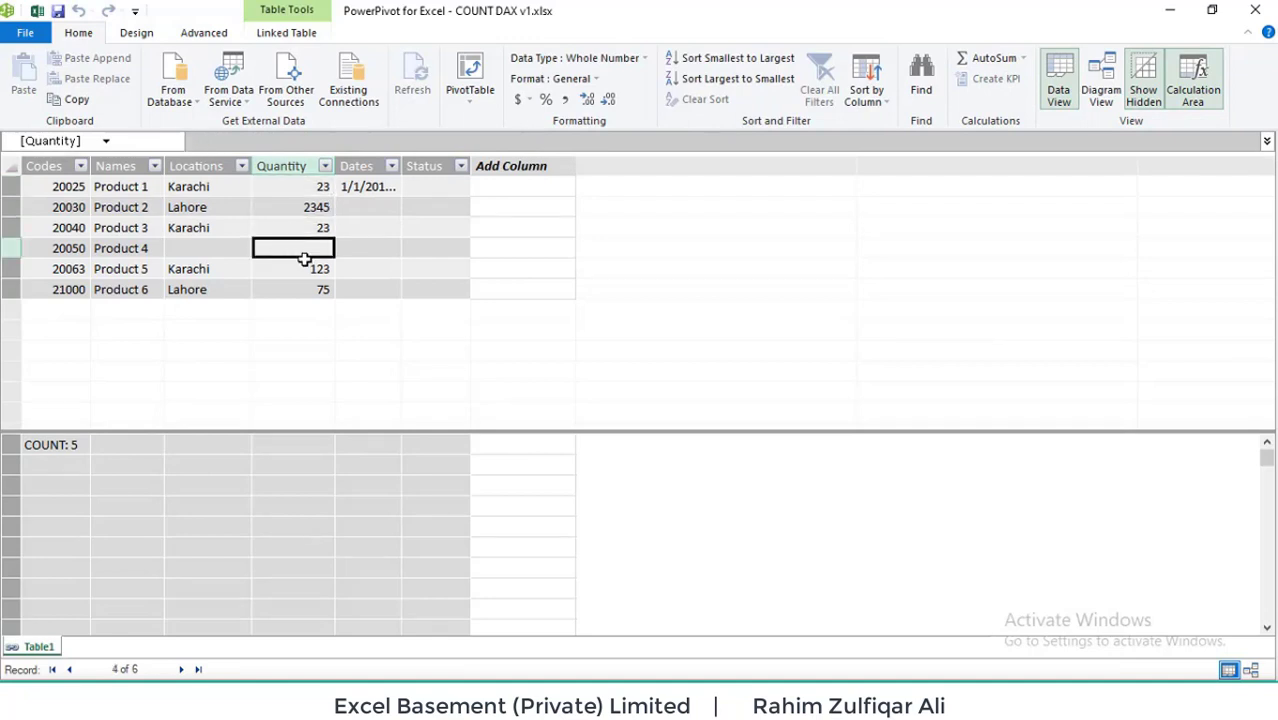
Add the measure COUNTWITHTEXT:=COUNT(Table1[Locations]) directly below COUNT and widen the Codes column to fit its full text
{"action": "left_click", "coordinate": [103, 465]}
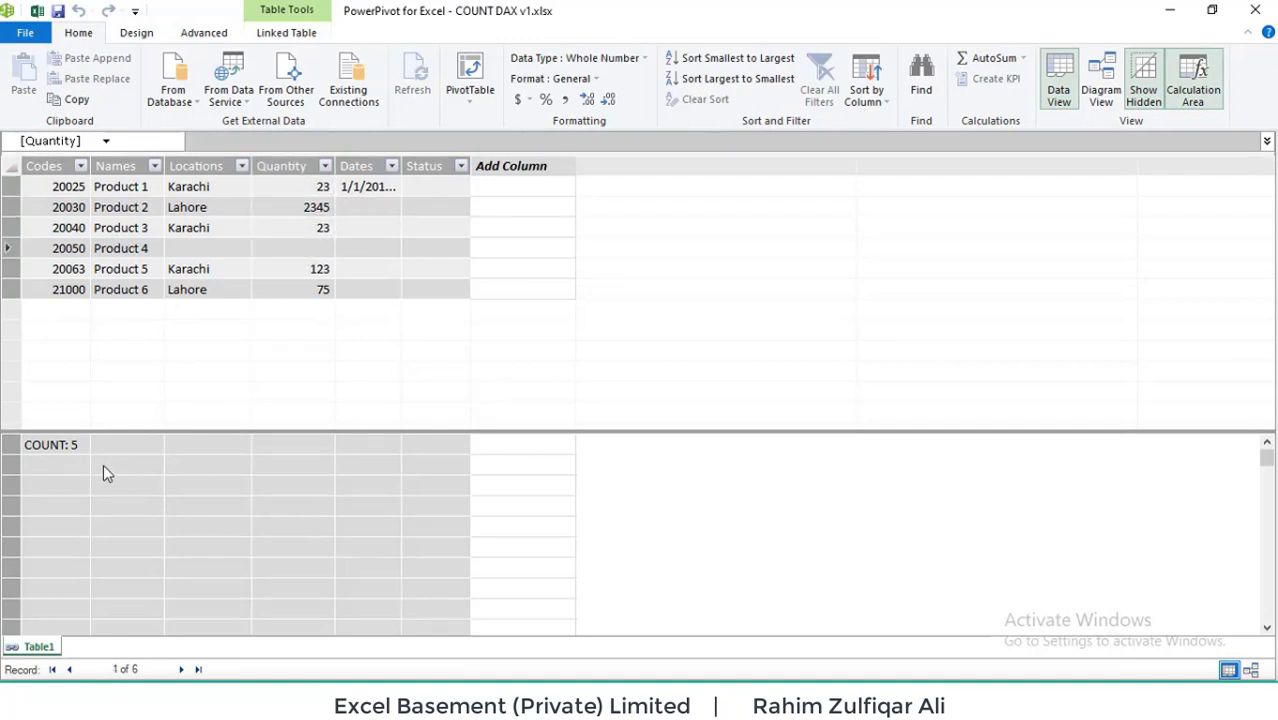
{"action": "left_click", "coordinate": [71, 464]}
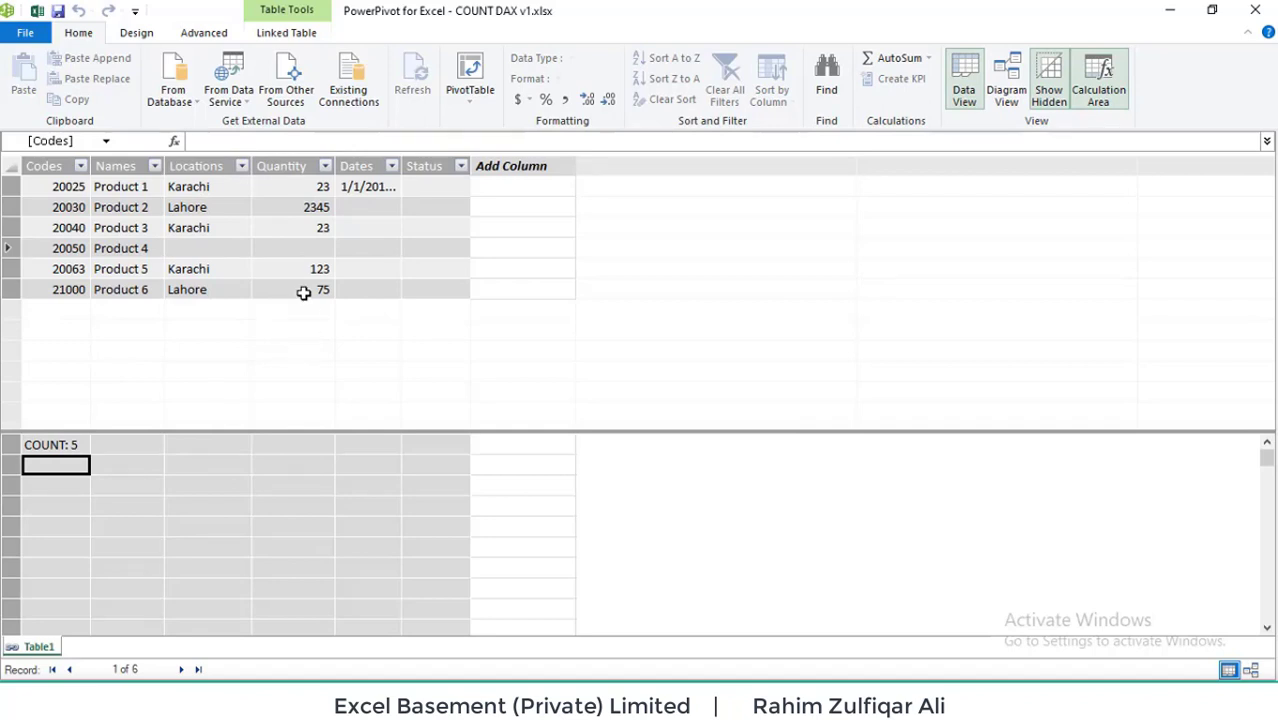
{"action": "type", "text": "COUNT"}
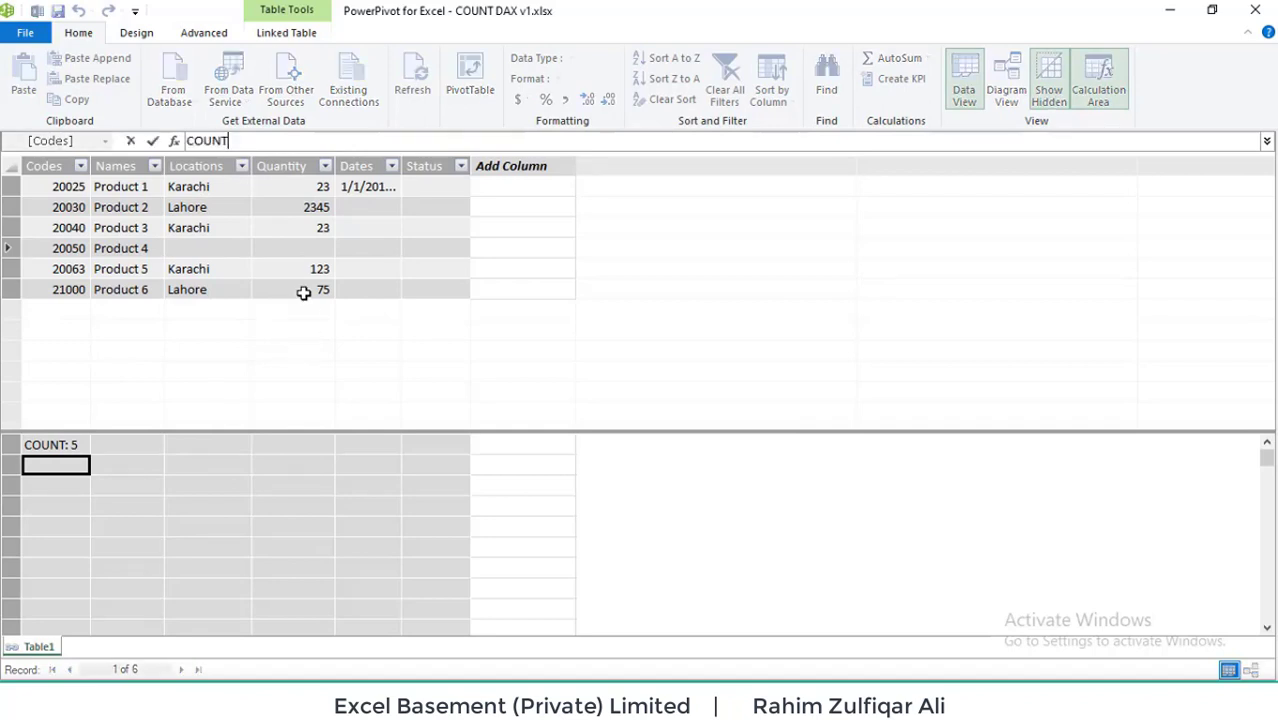
{"action": "type", "text": "WITHTEX"}
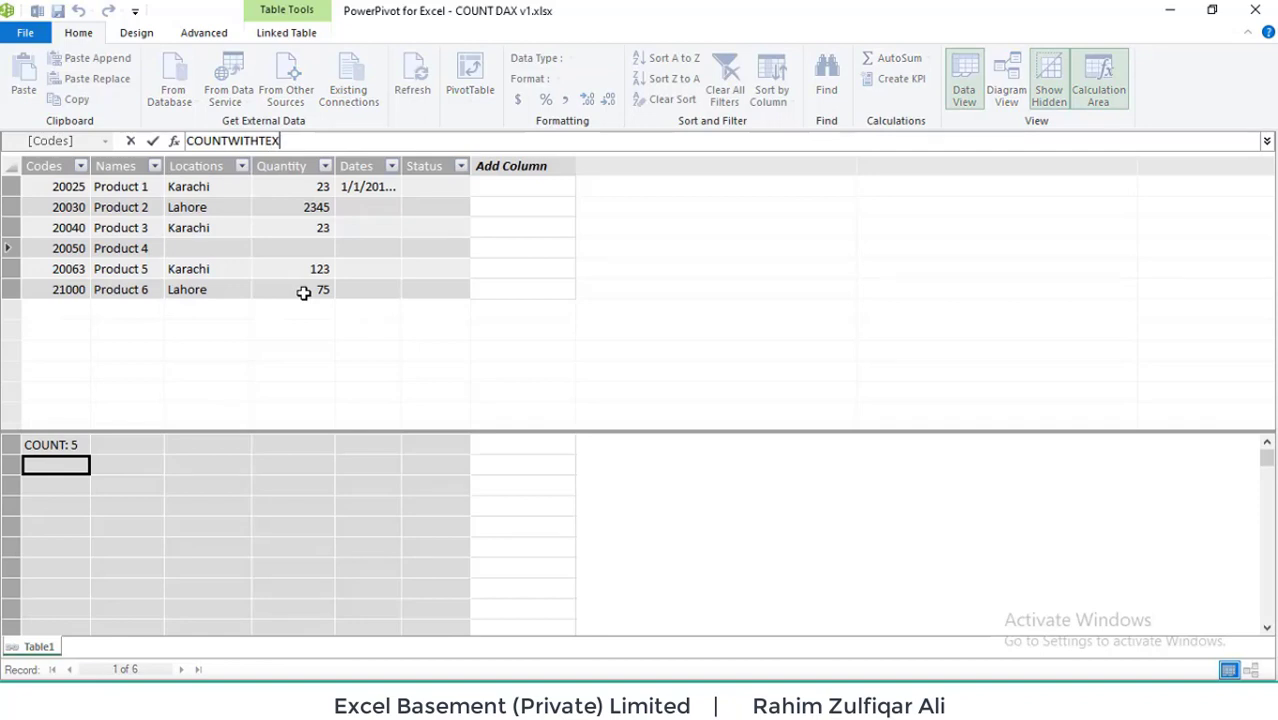
{"action": "type", "text": "T:= COUNT("}
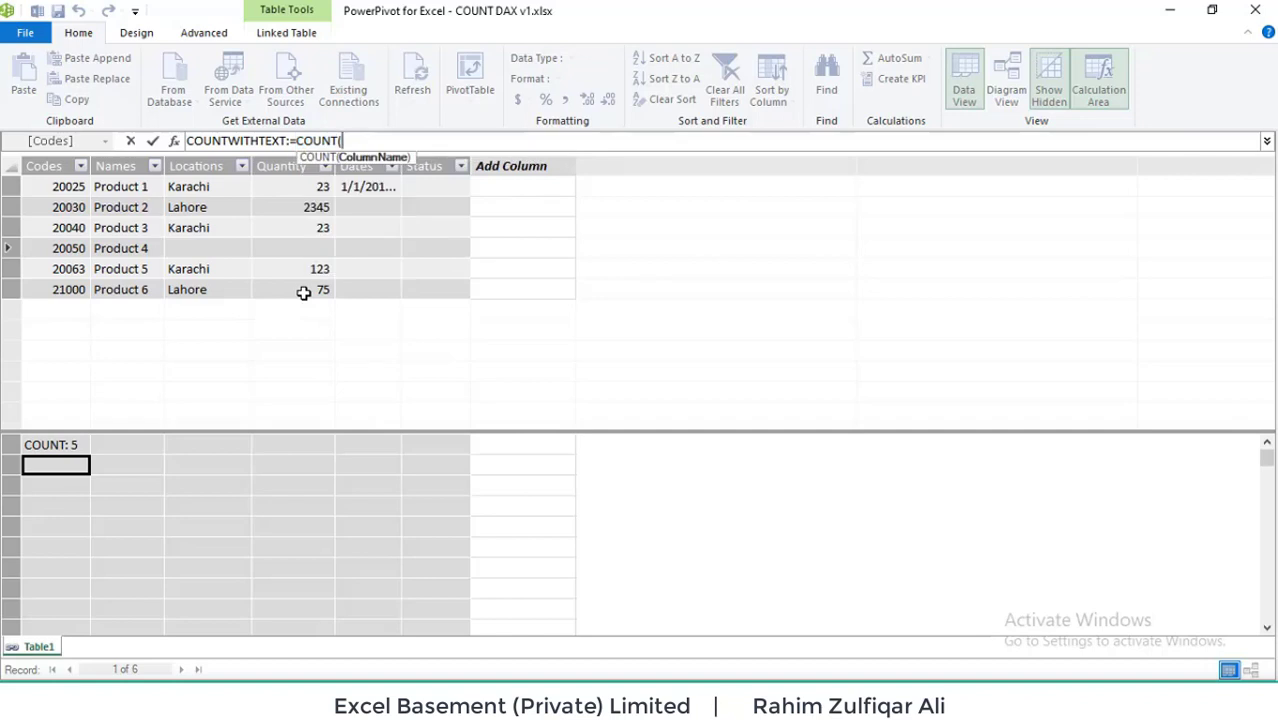
{"action": "type", "text": "TAB"}
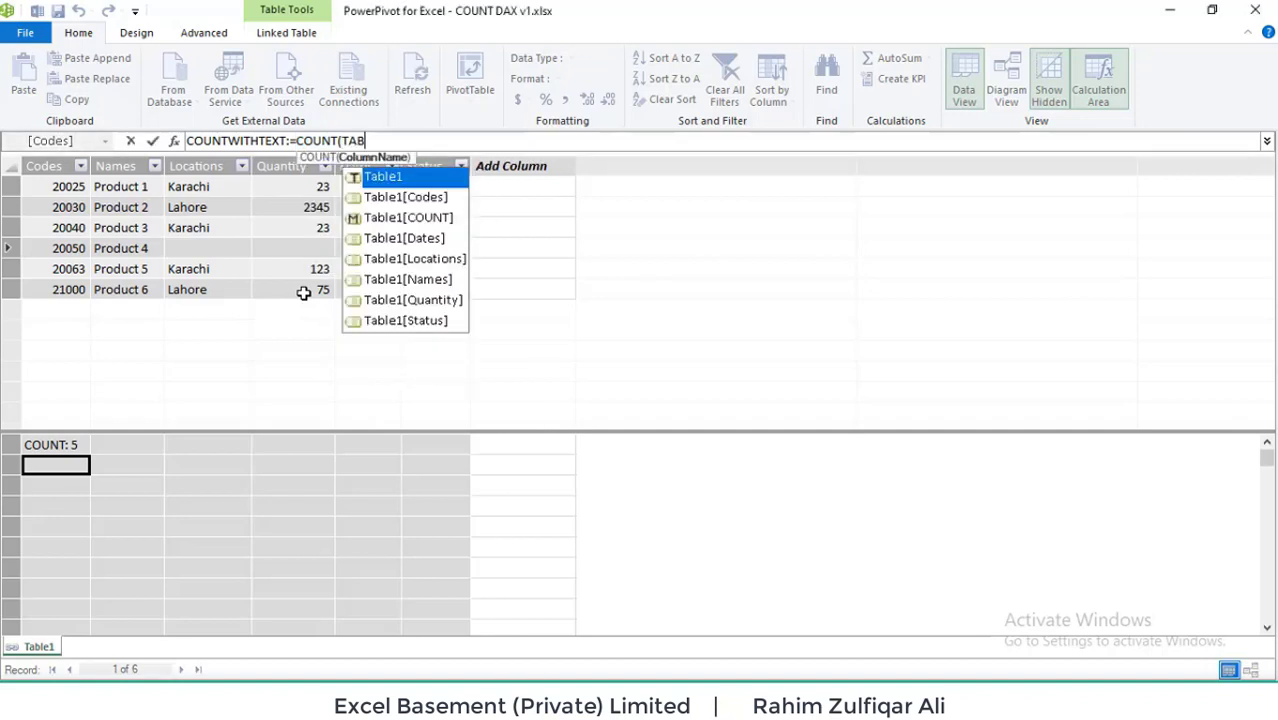
{"action": "key", "text": "Down"}
{"action": "key", "text": "Down"}
{"action": "key", "text": "Down"}
{"action": "key", "text": "Down"}
{"action": "key", "text": "Down"}
{"action": "key", "text": "Down"}
{"action": "key", "text": "Up"}
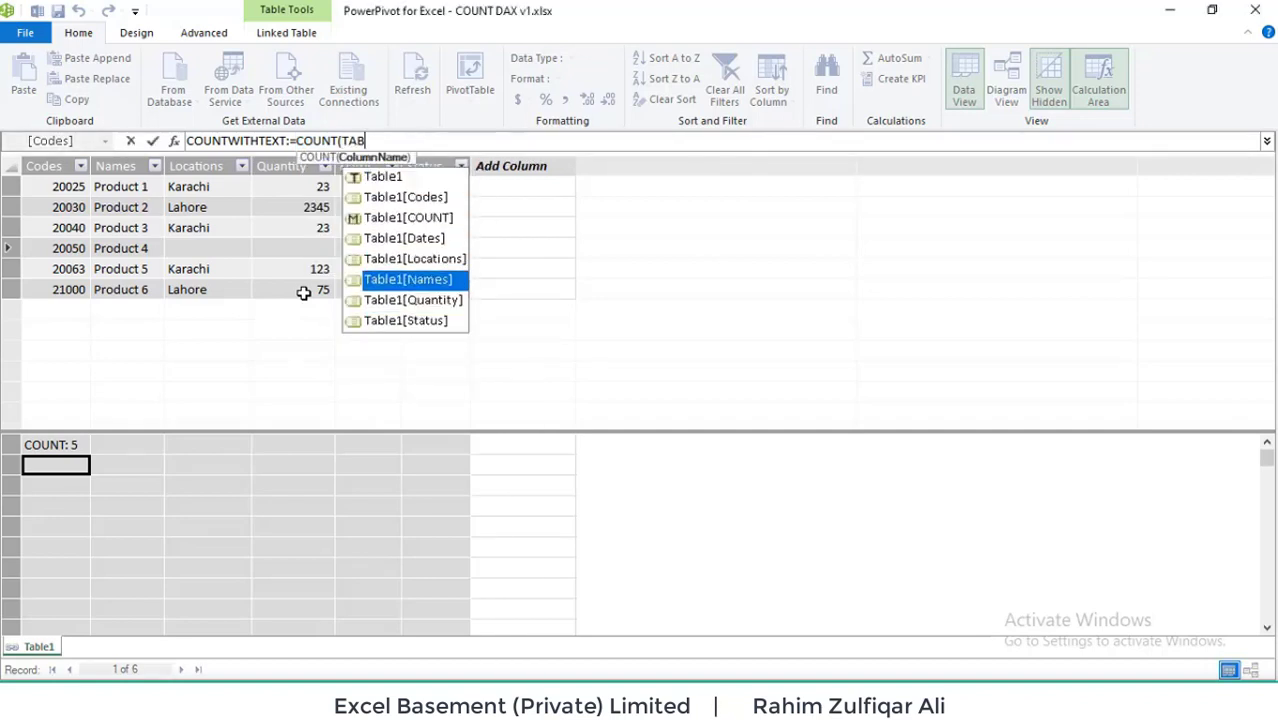
{"action": "key", "text": "Up"}
{"action": "key", "text": "Tab"}
{"action": "type", "text": ")"}
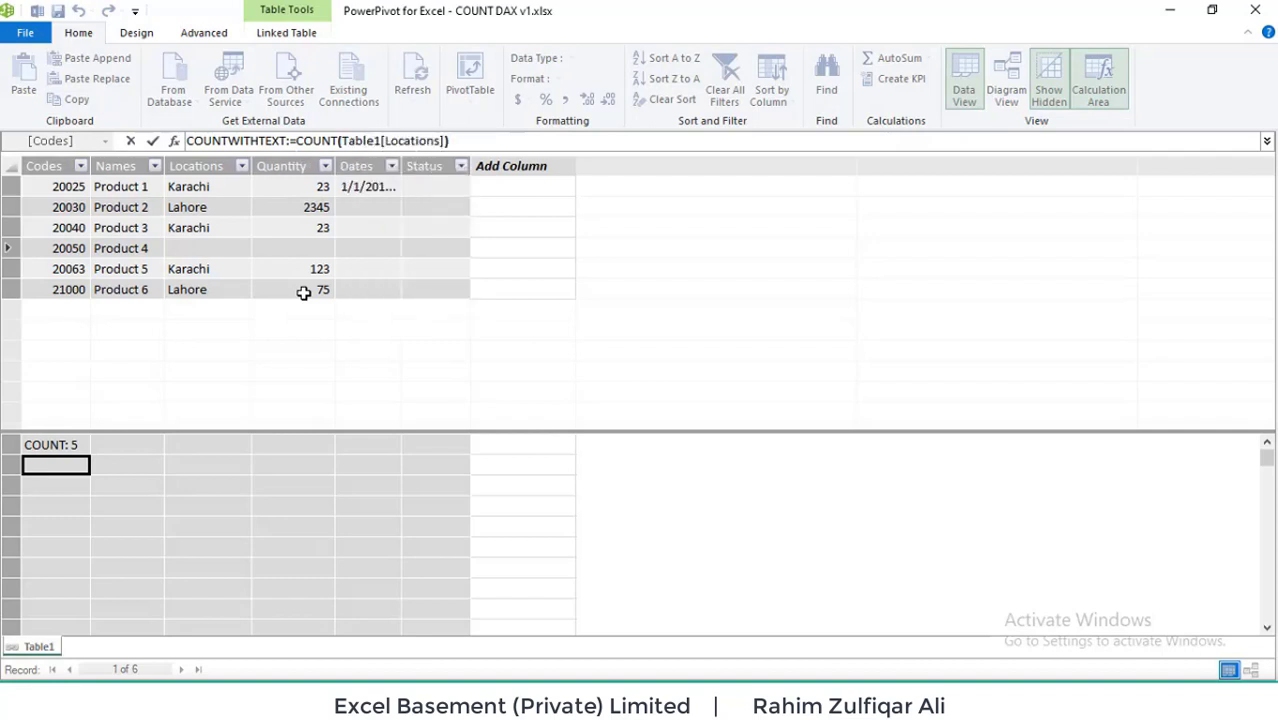
{"action": "key", "text": "Return"}
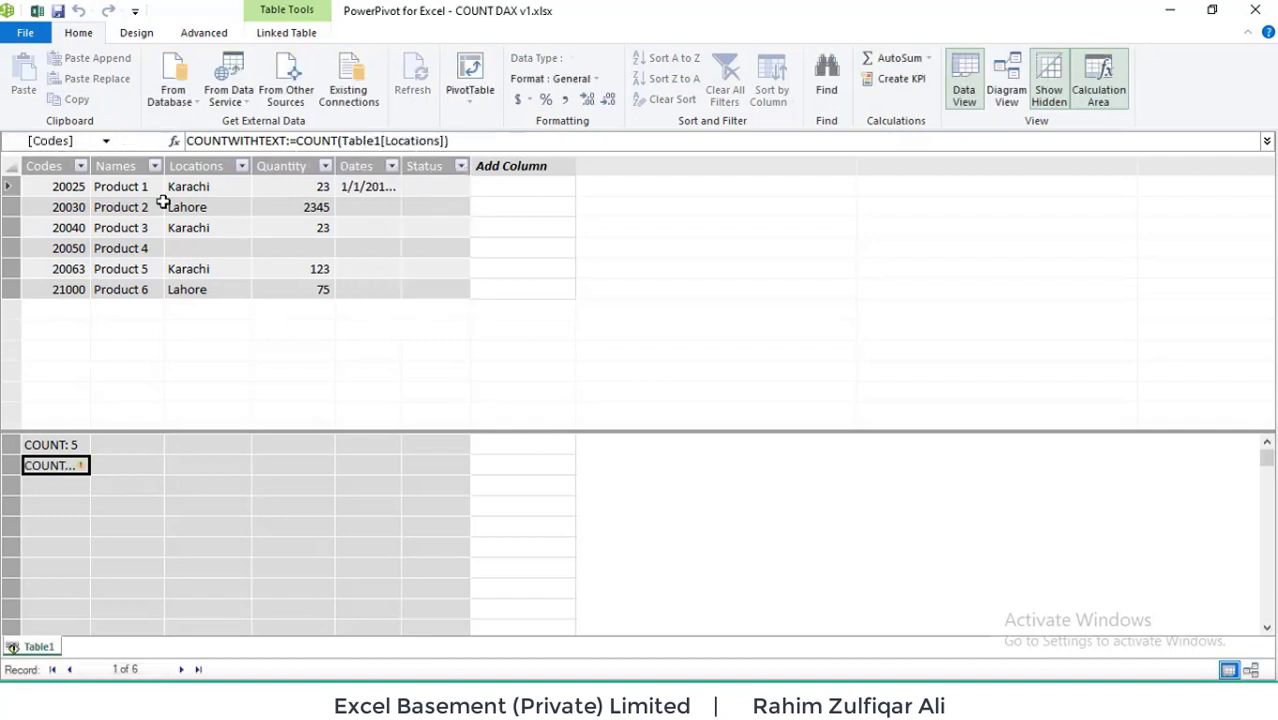
{"action": "left_click_drag", "start_coordinate": [90, 158], "coordinate": [185, 158]}
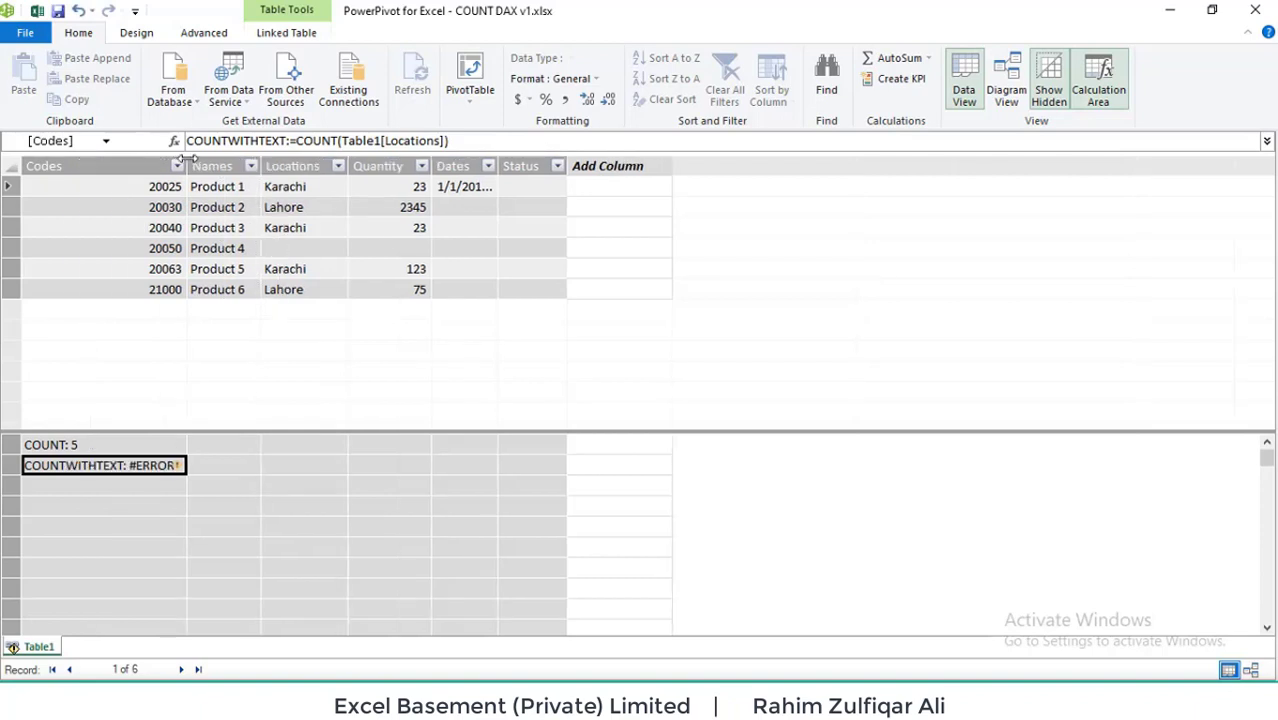
Add the measure COUNTWITHDATES:=COUNT(Table1[Dates]) in the calculation cell directly below COUNTWITHTEXT
{"action": "left_click", "coordinate": [164, 482]}
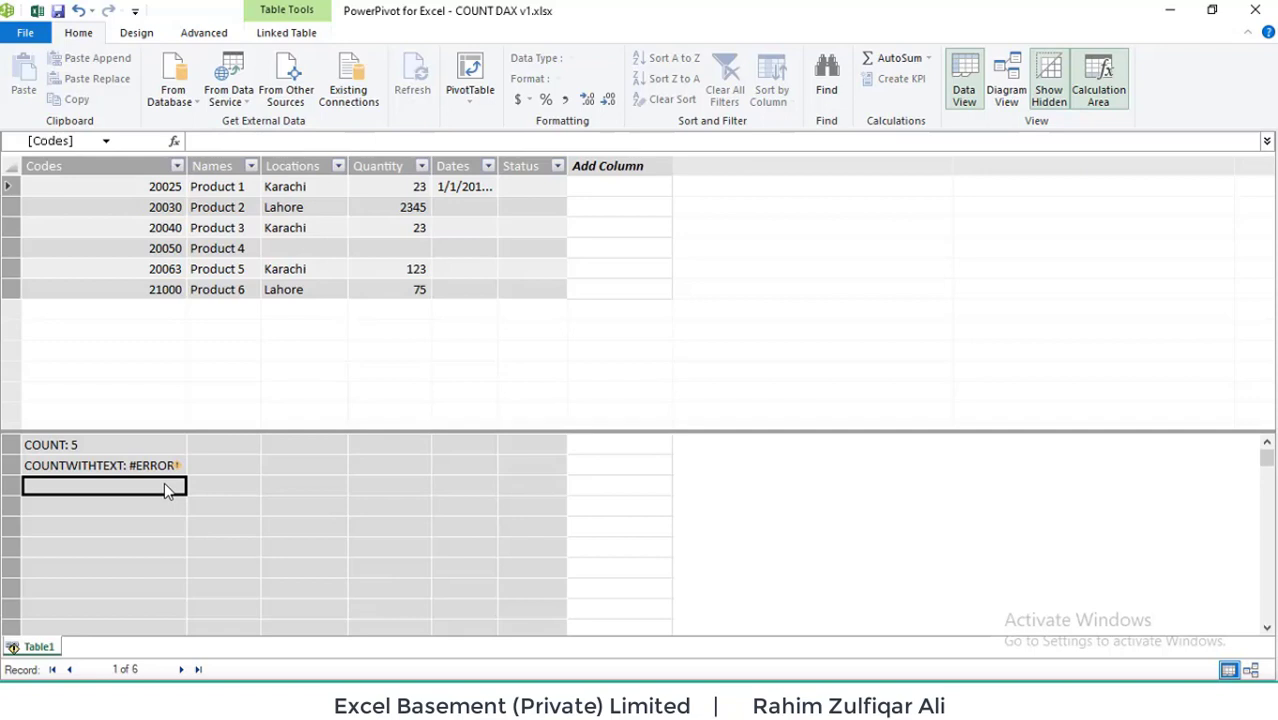
{"action": "left_click", "coordinate": [276, 140]}
{"action": "type", "text": "COU"}
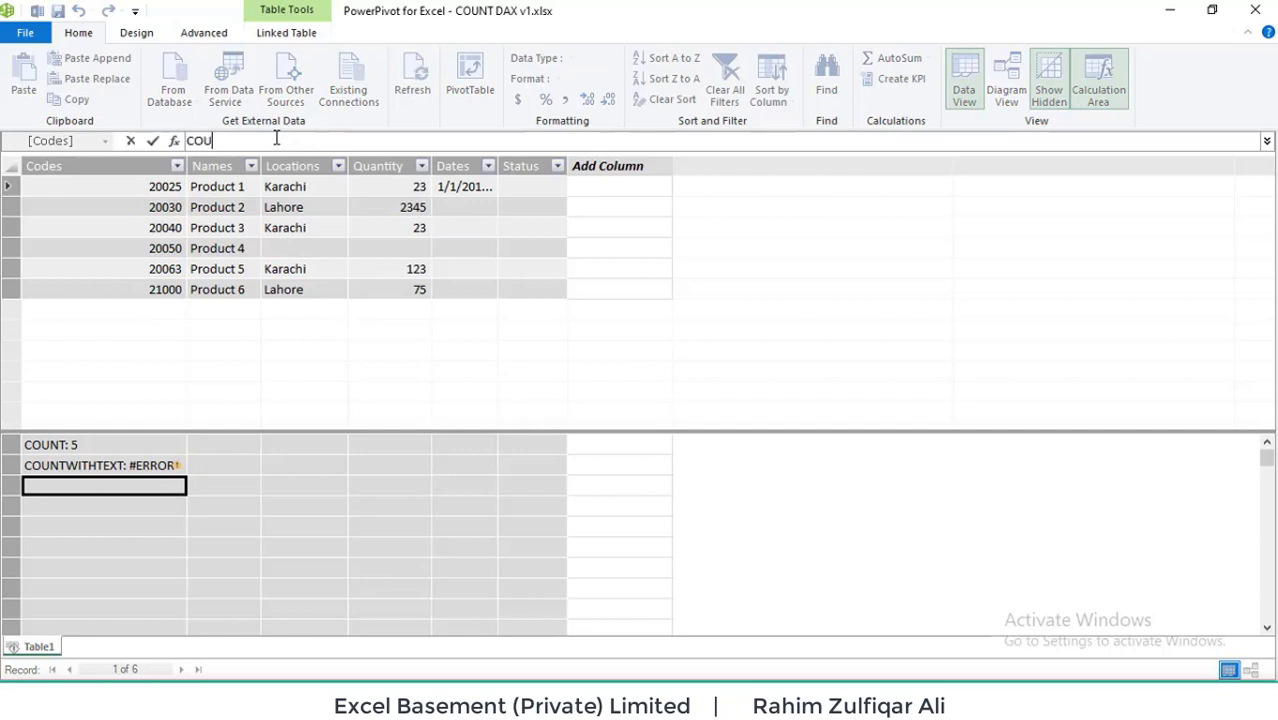
{"action": "type", "text": "NTWITHDATES:=COUNT("}
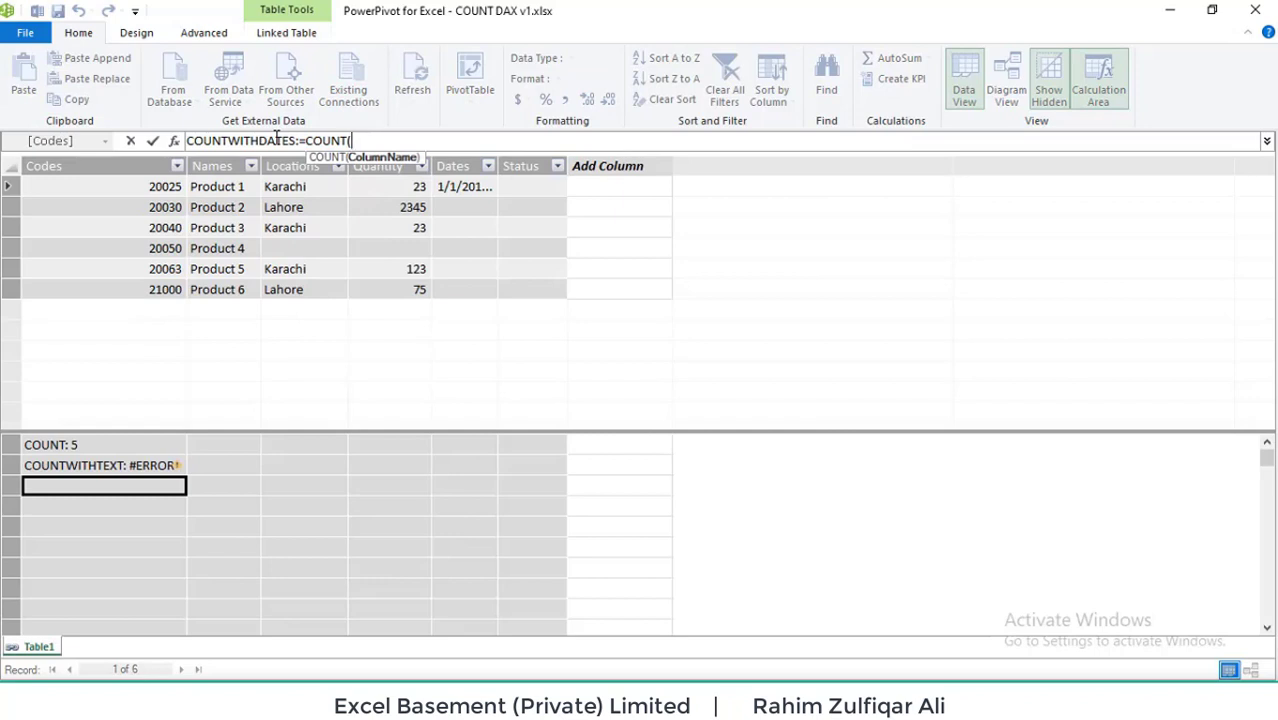
{"action": "type", "text": "TAB"}
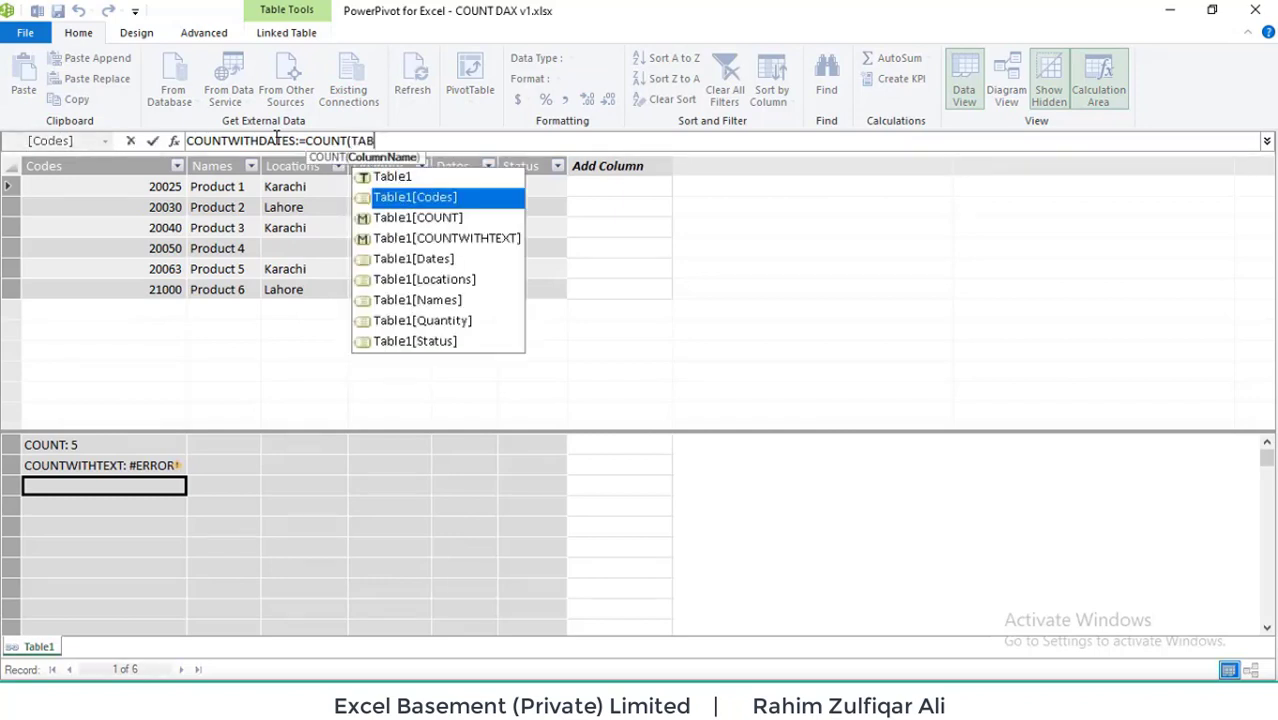
{"action": "key", "text": "Down"}
{"action": "key", "text": "Down"}
{"action": "key", "text": "Down"}
{"action": "key", "text": "Down"}
{"action": "key", "text": "Down"}
{"action": "key", "text": "Down"}
{"action": "key", "text": "Down"}
{"action": "key", "text": "Up"}
{"action": "key", "text": "Up"}
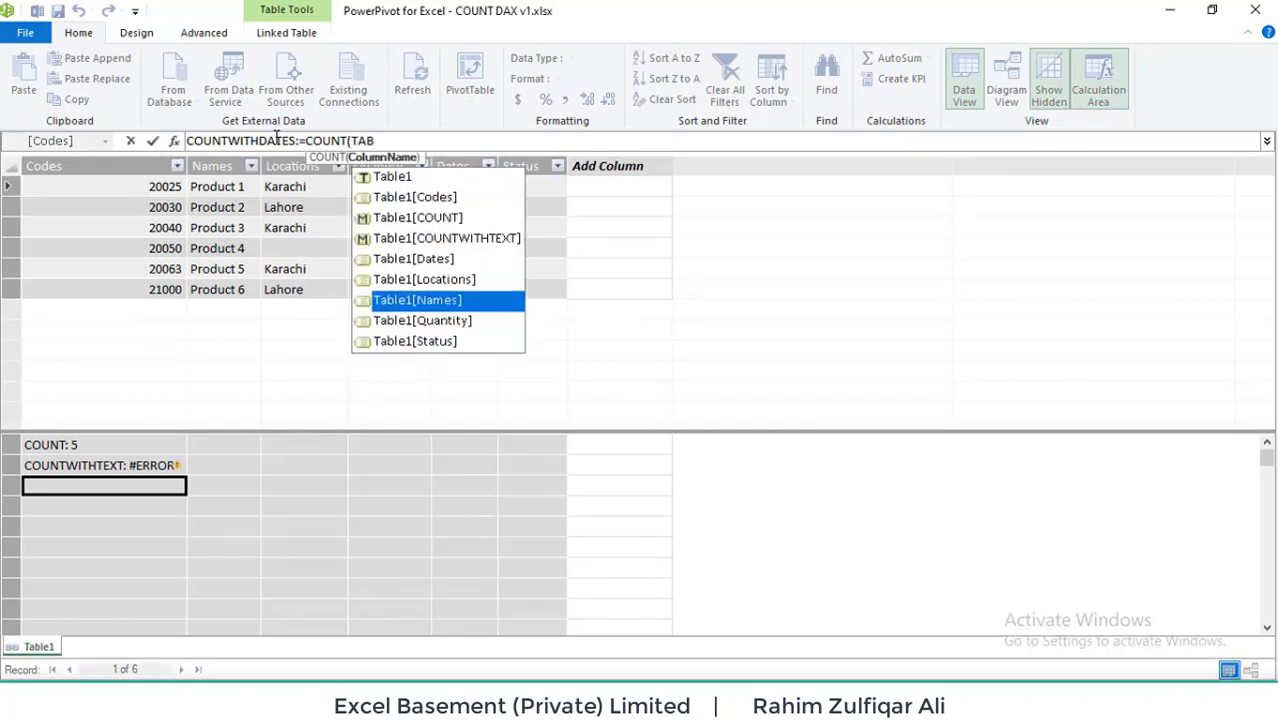
{"action": "key", "text": "Up"}
{"action": "key", "text": "Up"}
{"action": "key", "text": "Tab"}
{"action": "type", "text": ")"}
{"action": "key", "text": "Return"}
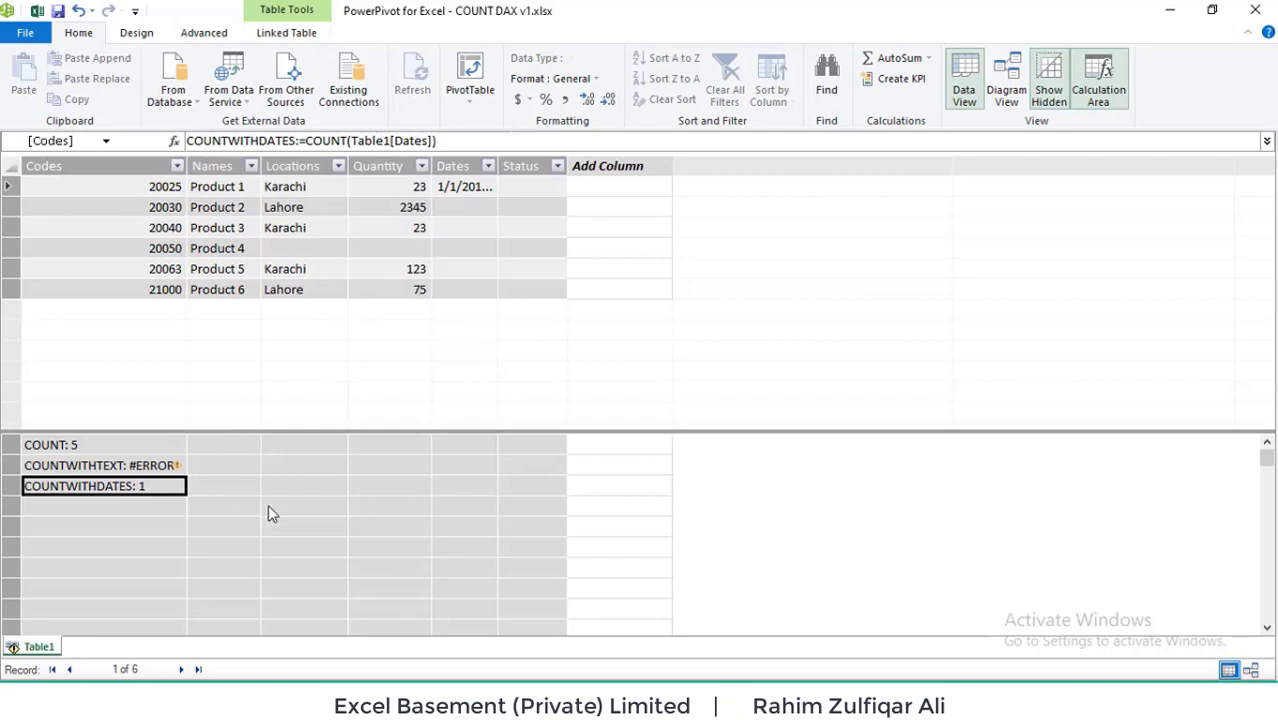
Add the measure COUNTA:=COUNTA(Table1[Locations]) under Codes, leaving one empty calculation cell below COUNTWITHDATES
{"action": "left_click", "coordinate": [140, 529]}
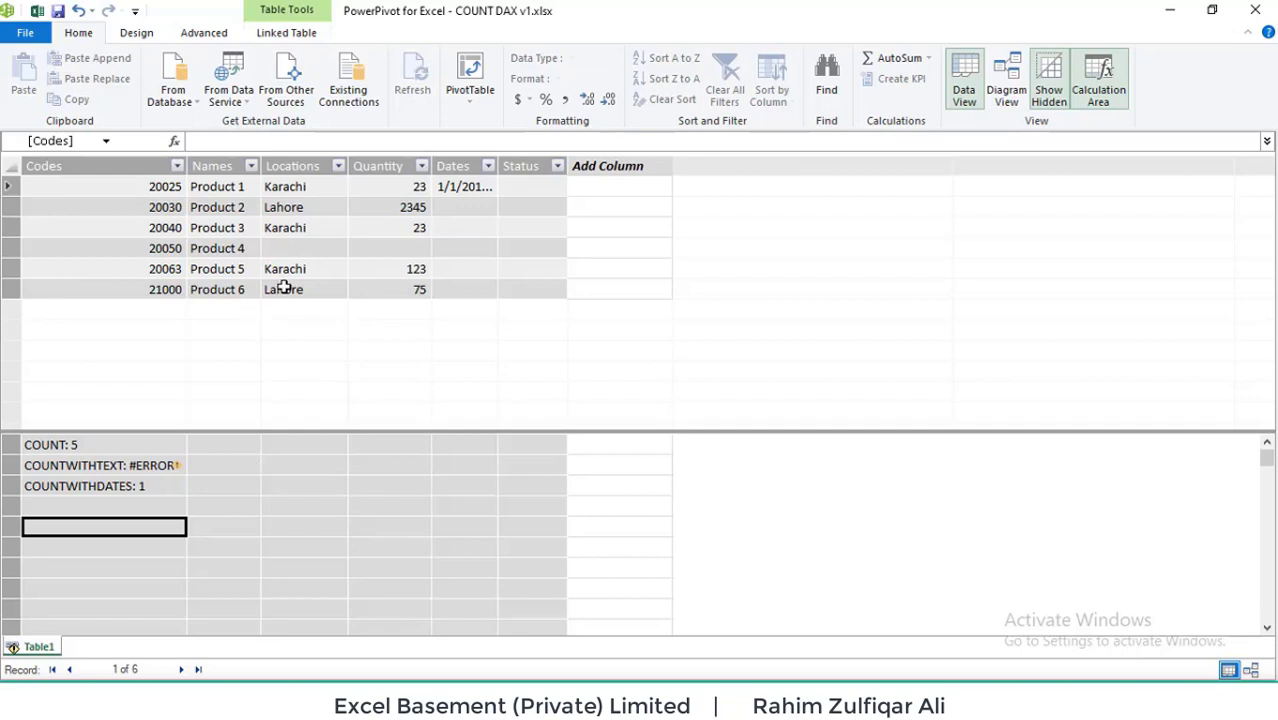
{"action": "type", "text": "COUNTA="}
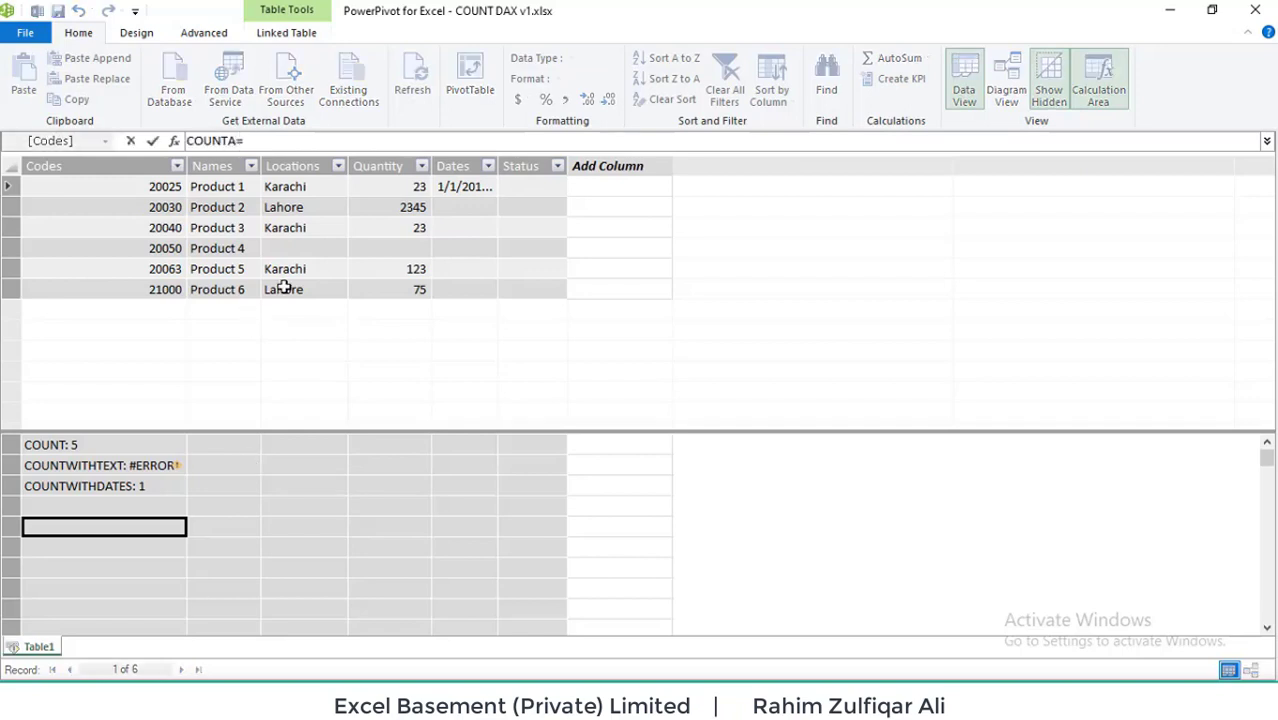
{"action": "key", "text": "BackSpace"}
{"action": "type", "text": ":= COUNT"}
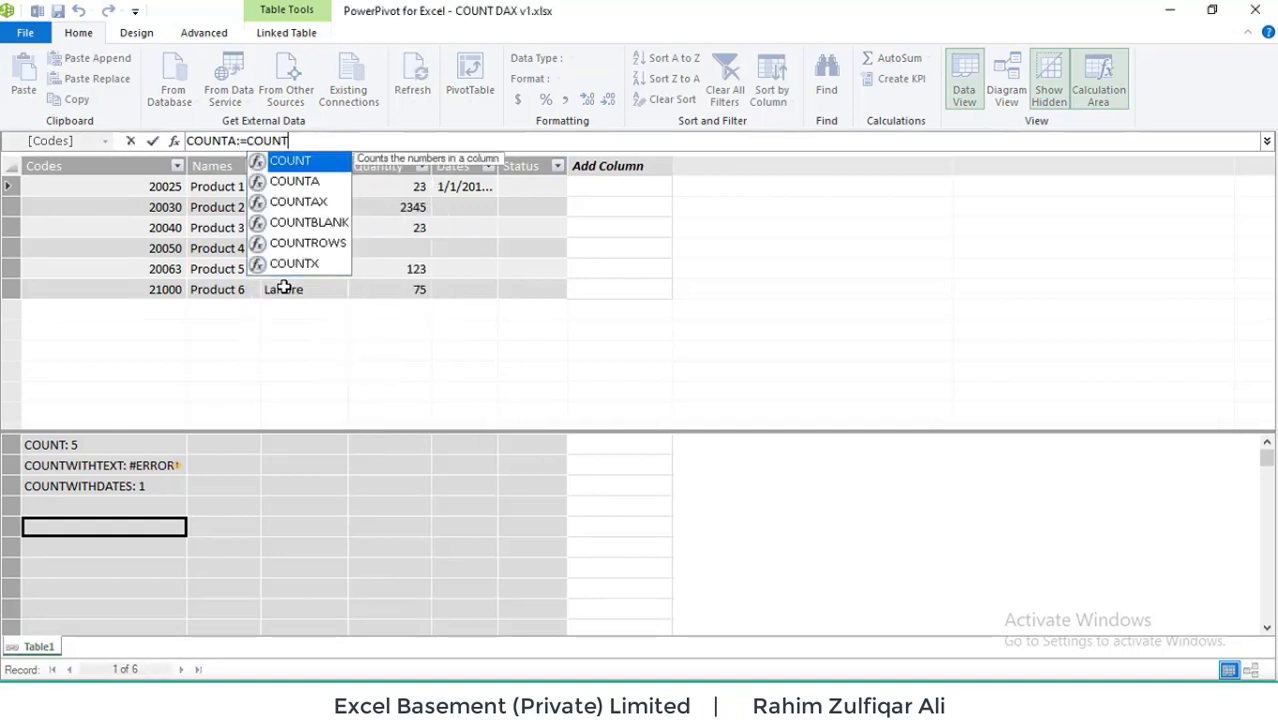
{"action": "type", "text": "A("}
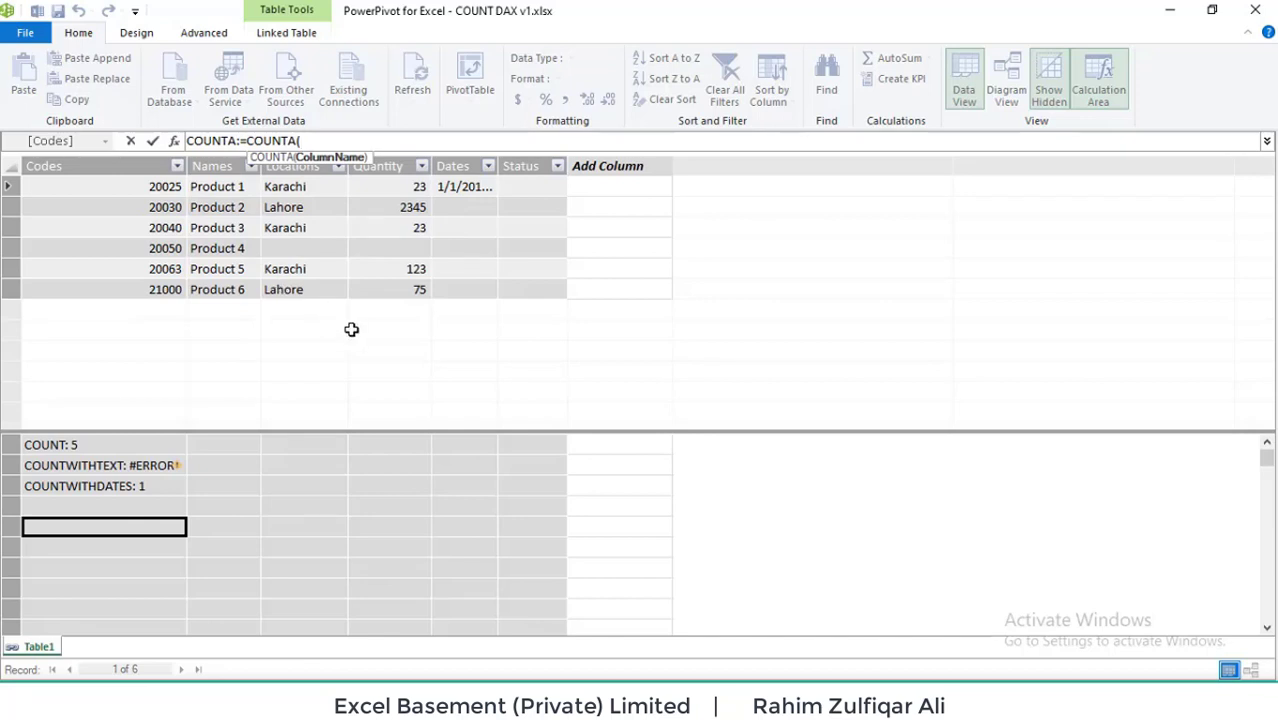
{"action": "type", "text": "TABLE"}
{"action": "key", "text": "Down"}
{"action": "key", "text": "Down"}
{"action": "key", "text": "Down"}
{"action": "key", "text": "Down"}
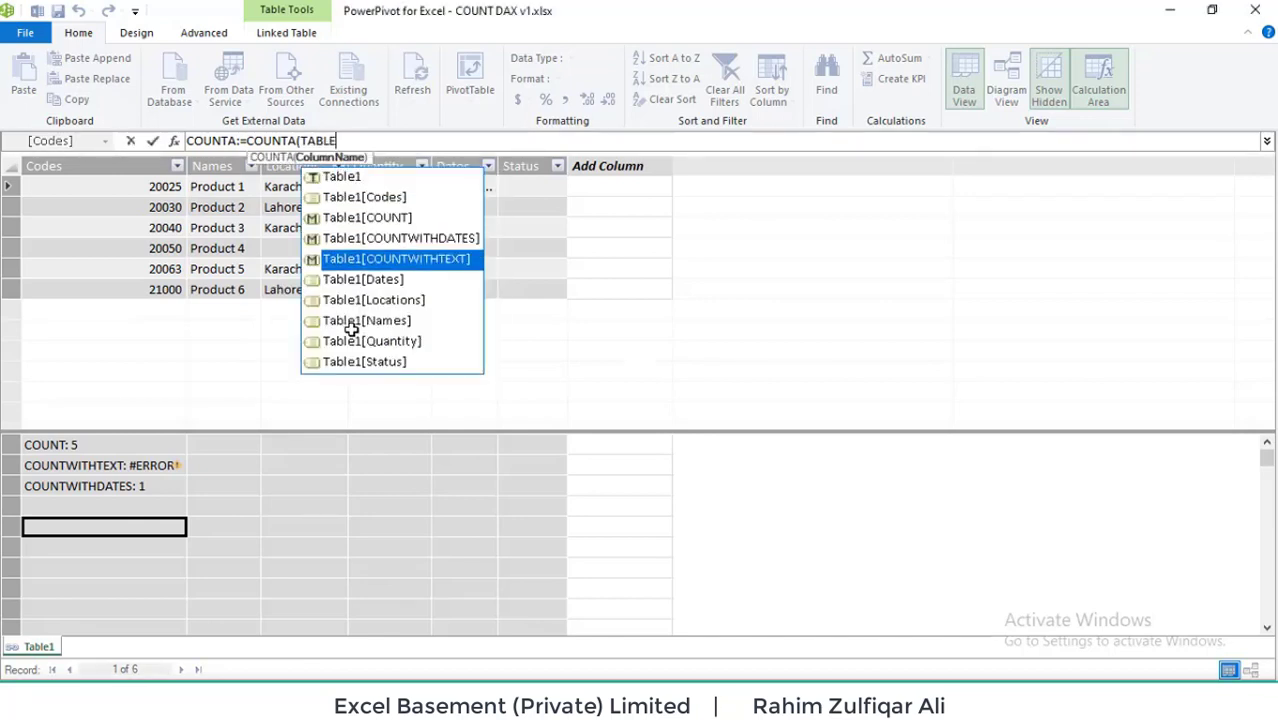
{"action": "key", "text": "Down"}
{"action": "key", "text": "Down"}
{"action": "key", "text": "Tab"}
{"action": "type", "text": ")"}
{"action": "key", "text": "Return"}
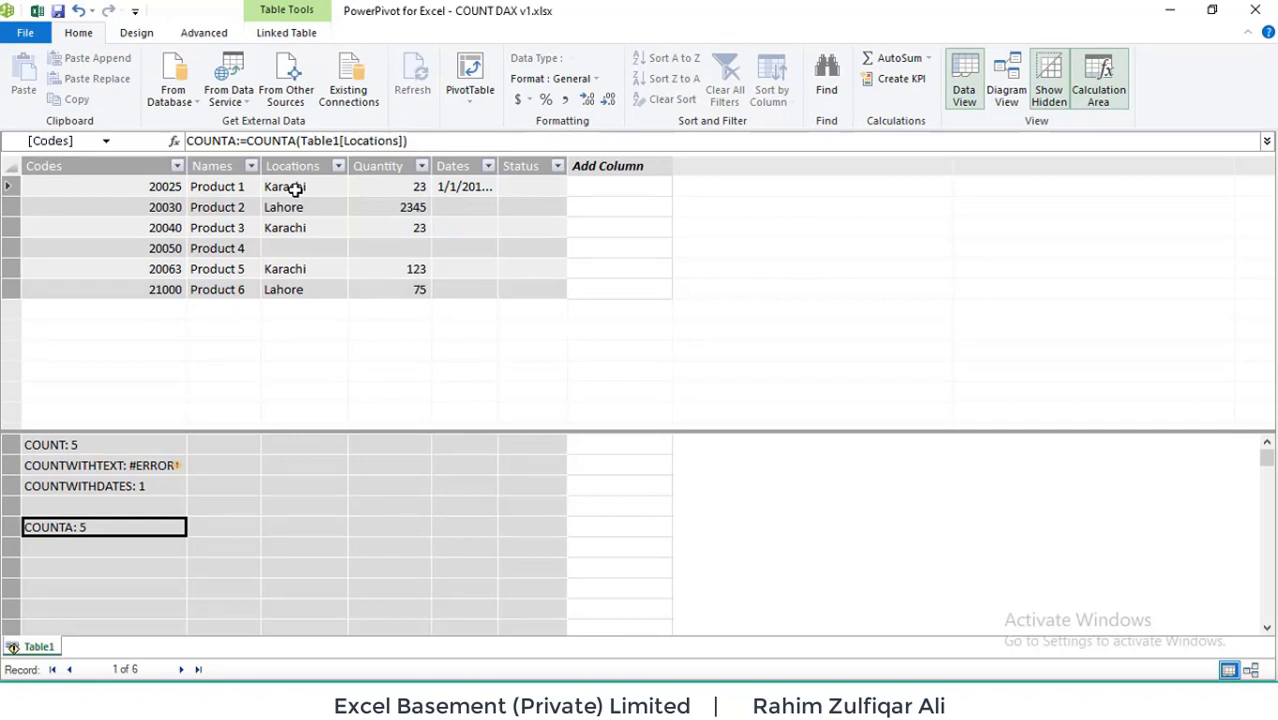
Add the measure DISTINCTCOUNT:=DISTINCTCOUNT(Table1[Locations]) in the first calculation cell under Locations and widen that column to fit its full text
{"action": "left_click", "coordinate": [323, 446]}
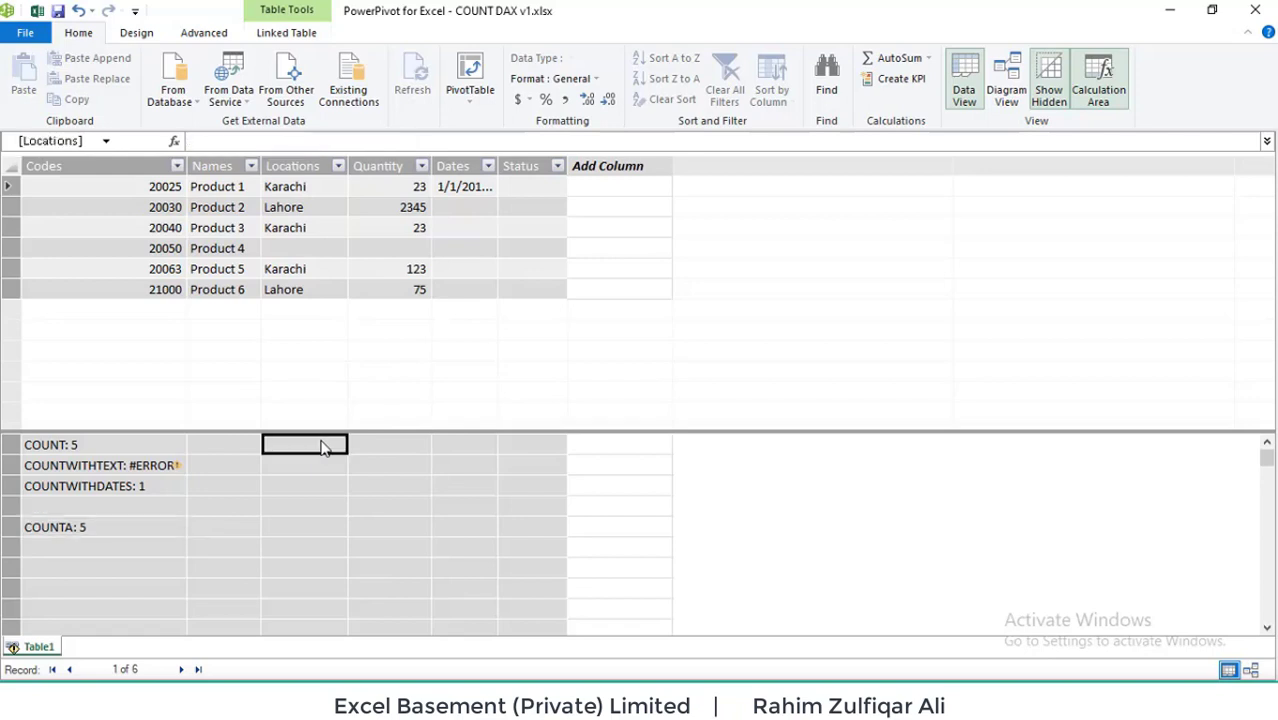
{"action": "type", "text": "DISTI"}
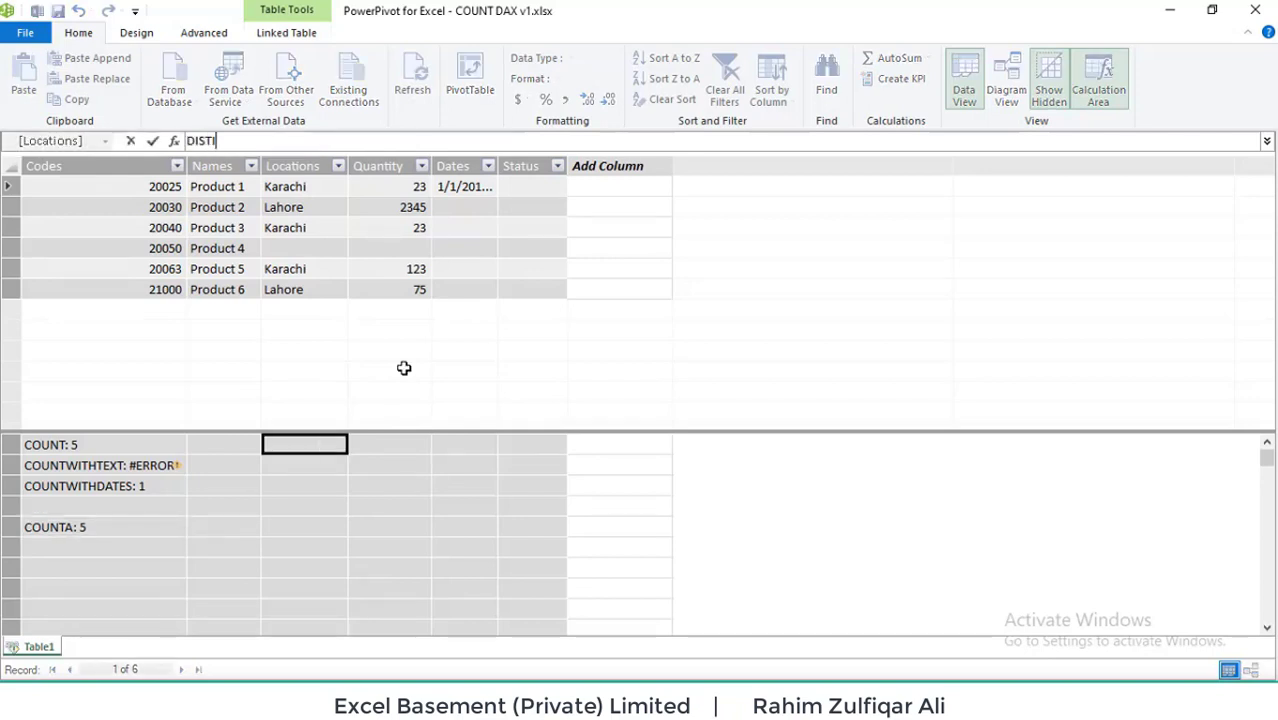
{"action": "type", "text": "NCTCOUNT:="}
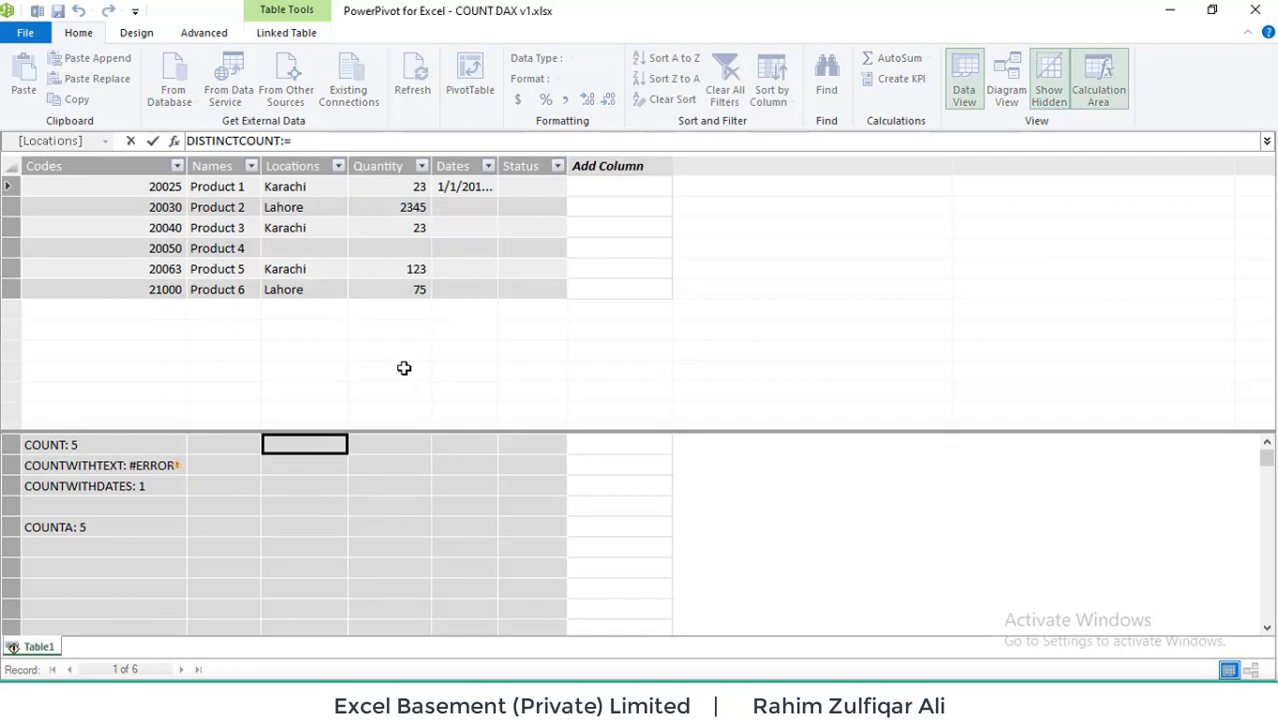
{"action": "type", "text": "DIS"}
{"action": "key", "text": "Down"}
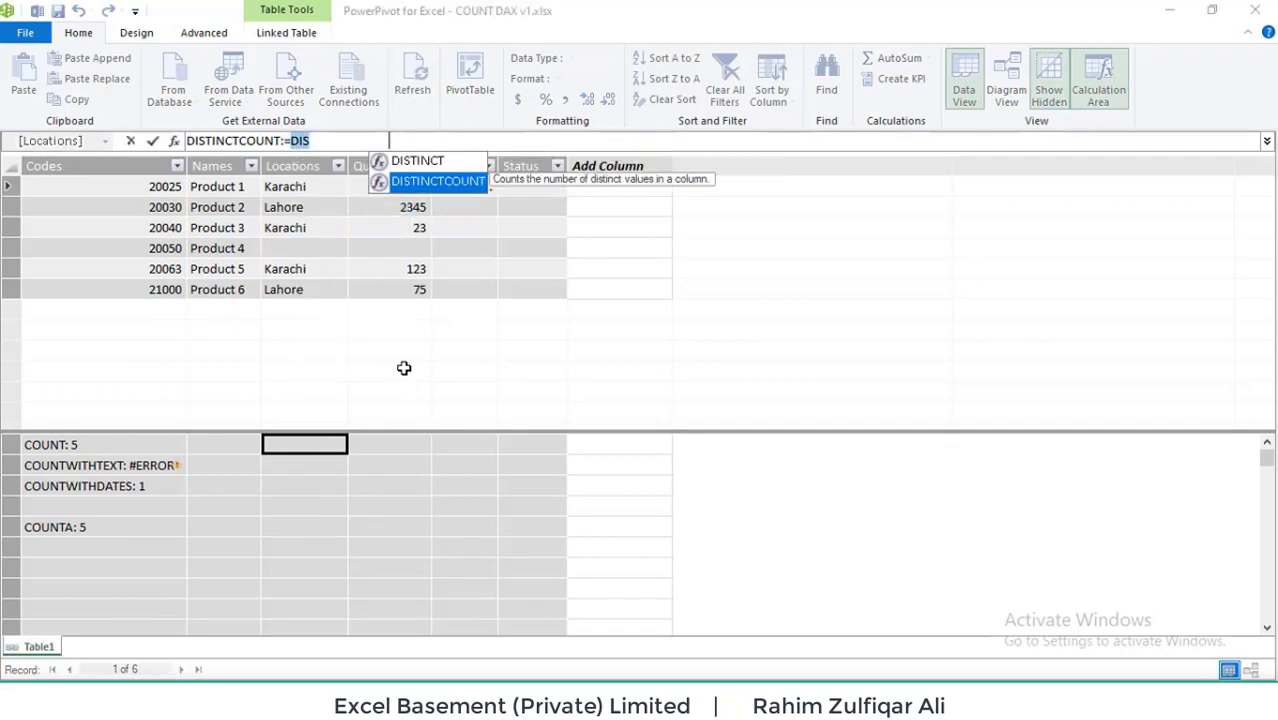
{"action": "key", "text": "Tab"}
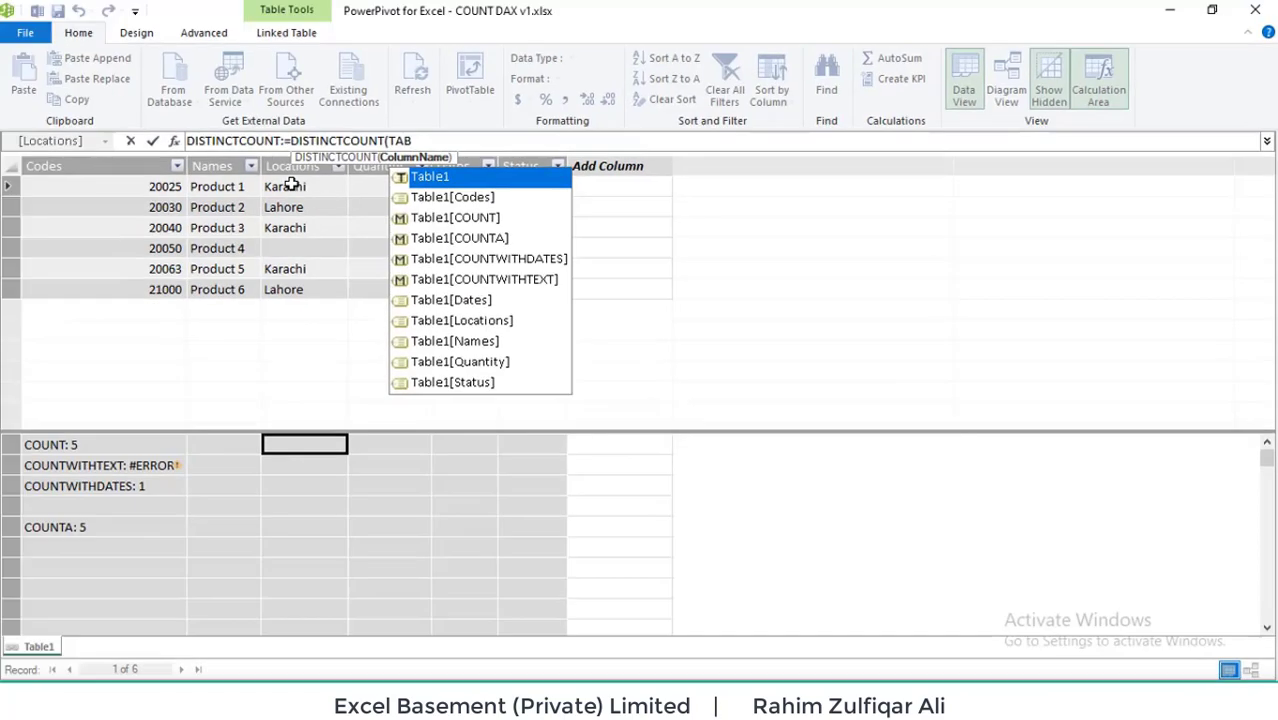
{"action": "key", "text": "Down"}
{"action": "key", "text": "Down"}
{"action": "key", "text": "Down"}
{"action": "key", "text": "Down"}
{"action": "key", "text": "Down"}
{"action": "key", "text": "Down"}
{"action": "key", "text": "Down"}
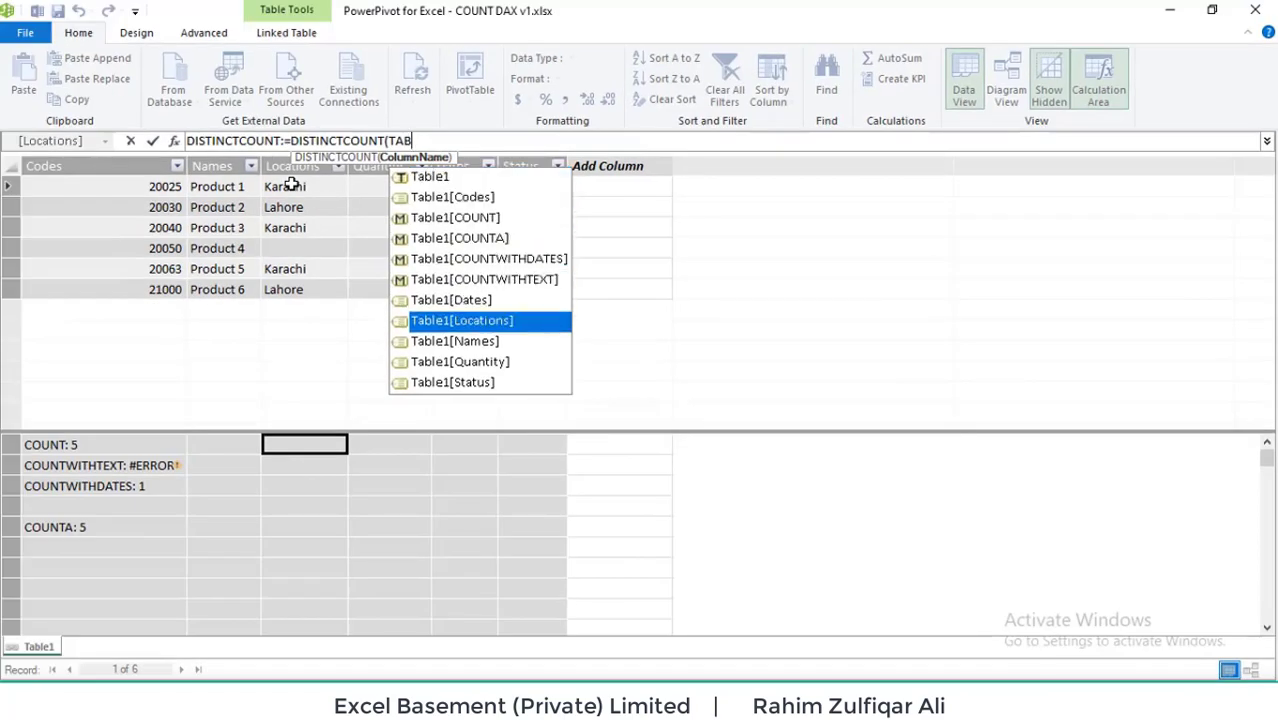
{"action": "key", "text": "Tab"}
{"action": "type", "text": ")"}
{"action": "key", "text": "Return"}
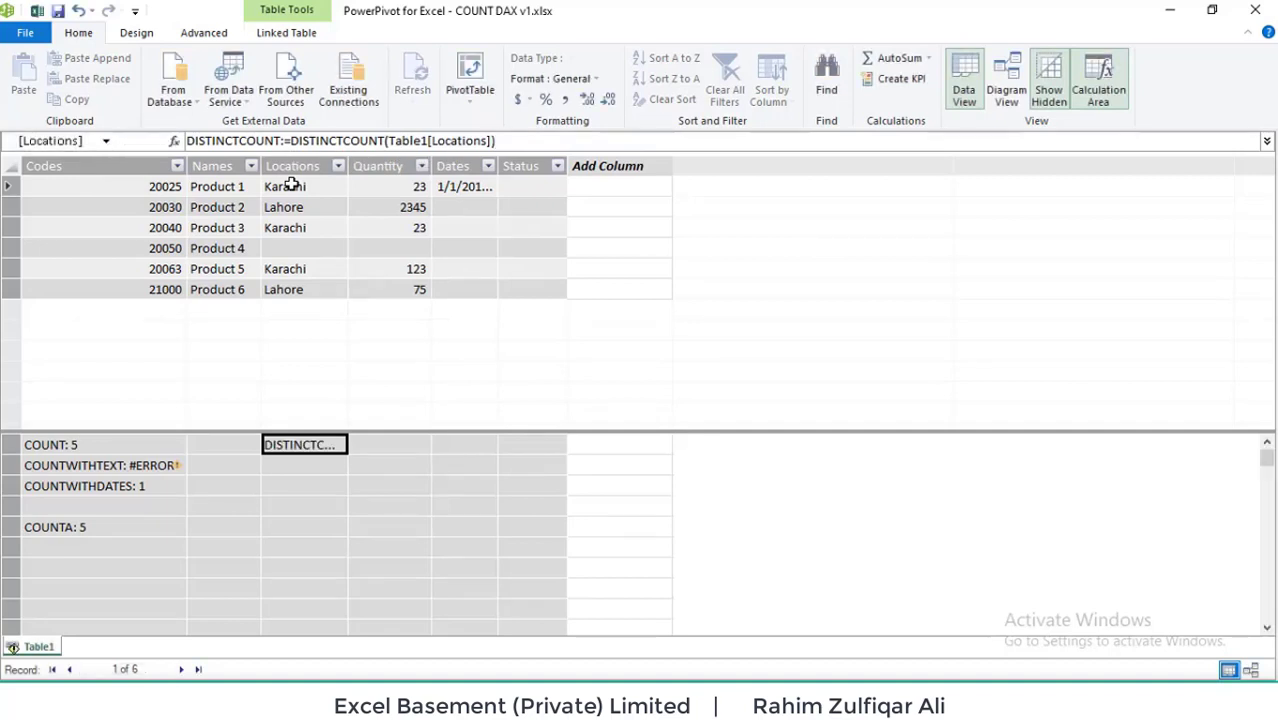
{"action": "left_click_drag", "start_coordinate": [418, 168], "coordinate": [427, 168]}
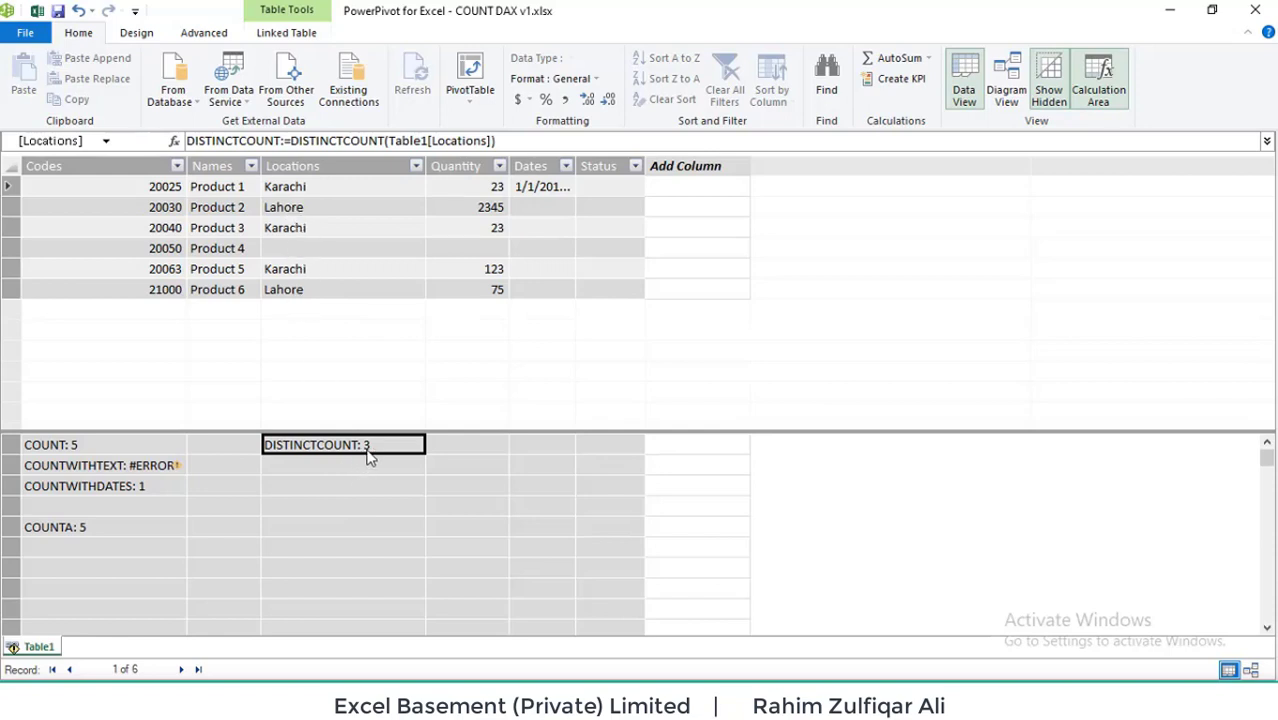
Add the measure COUNTROWS:=COUNTROWS(Table1) in the calculation cell directly below DISTINCTCOUNT
{"action": "key", "text": "Down"}
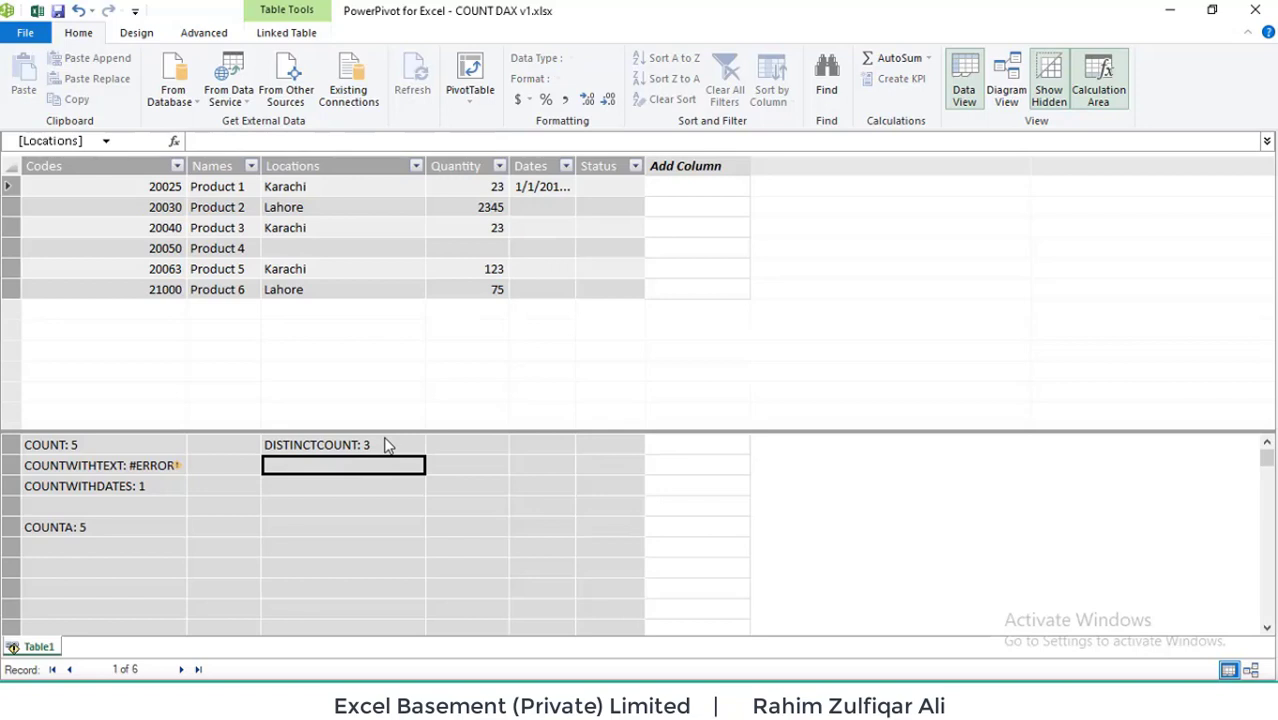
{"action": "left_click", "coordinate": [328, 146]}
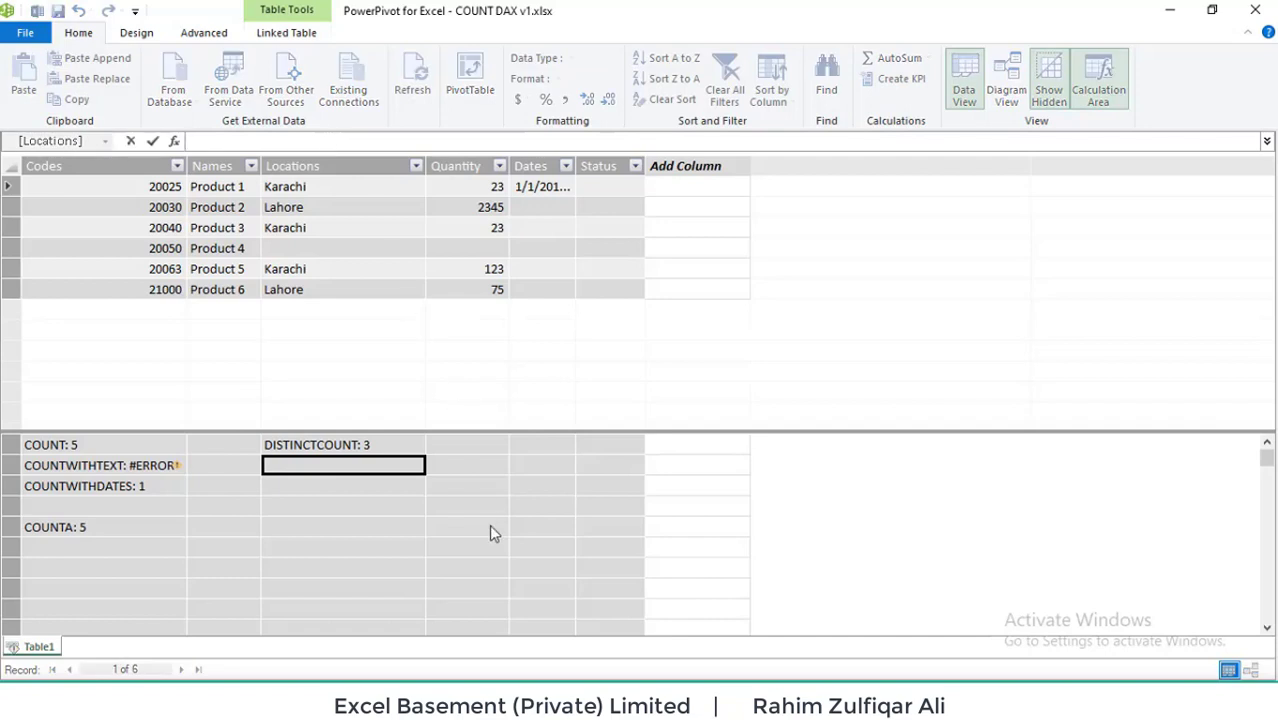
{"action": "type", "text": "COUNTROWS:"}
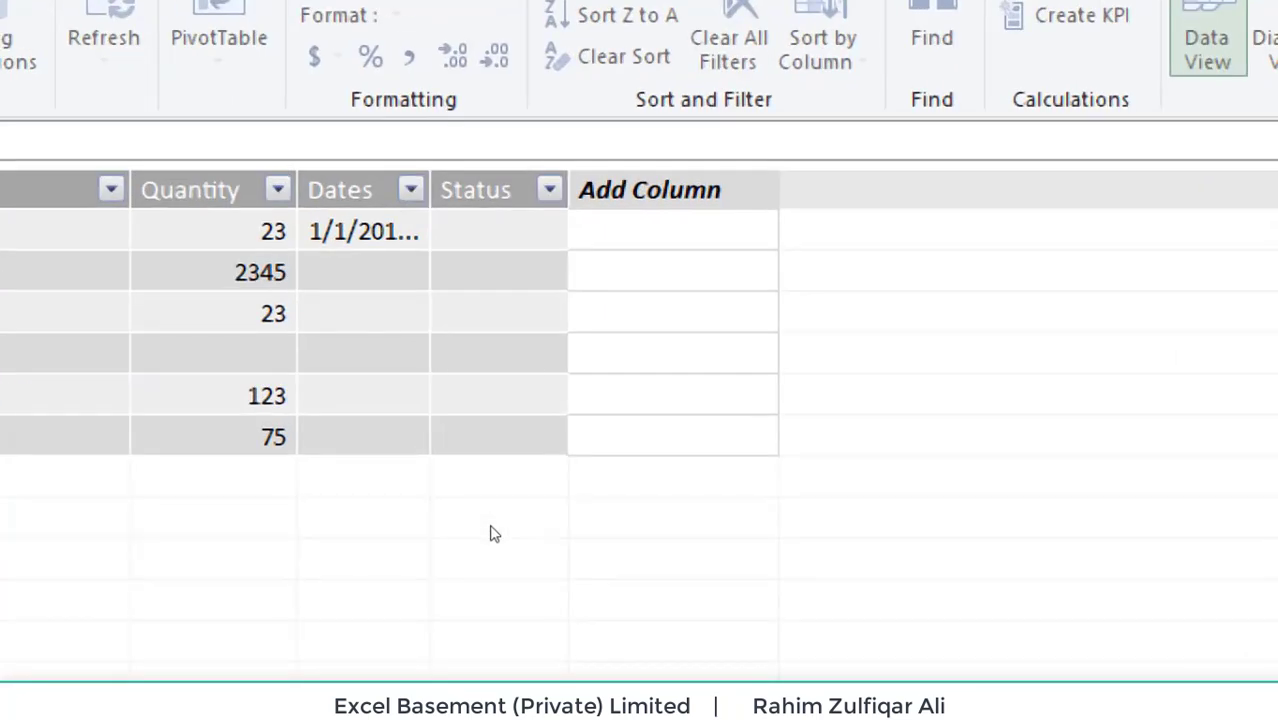
{"action": "type", "text": "=COUN"}
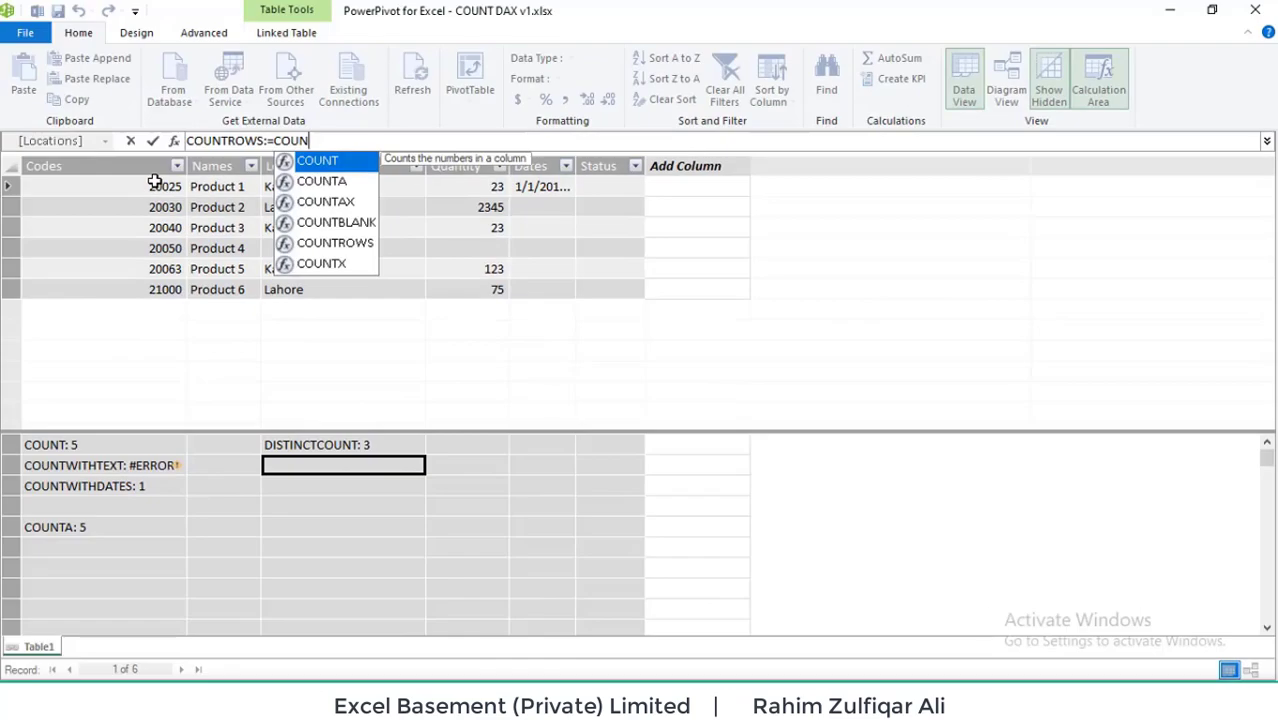
{"action": "key", "text": "Down"}
{"action": "key", "text": "Down"}
{"action": "key", "text": "Down"}
{"action": "key", "text": "Down"}
{"action": "key", "text": "Tab"}
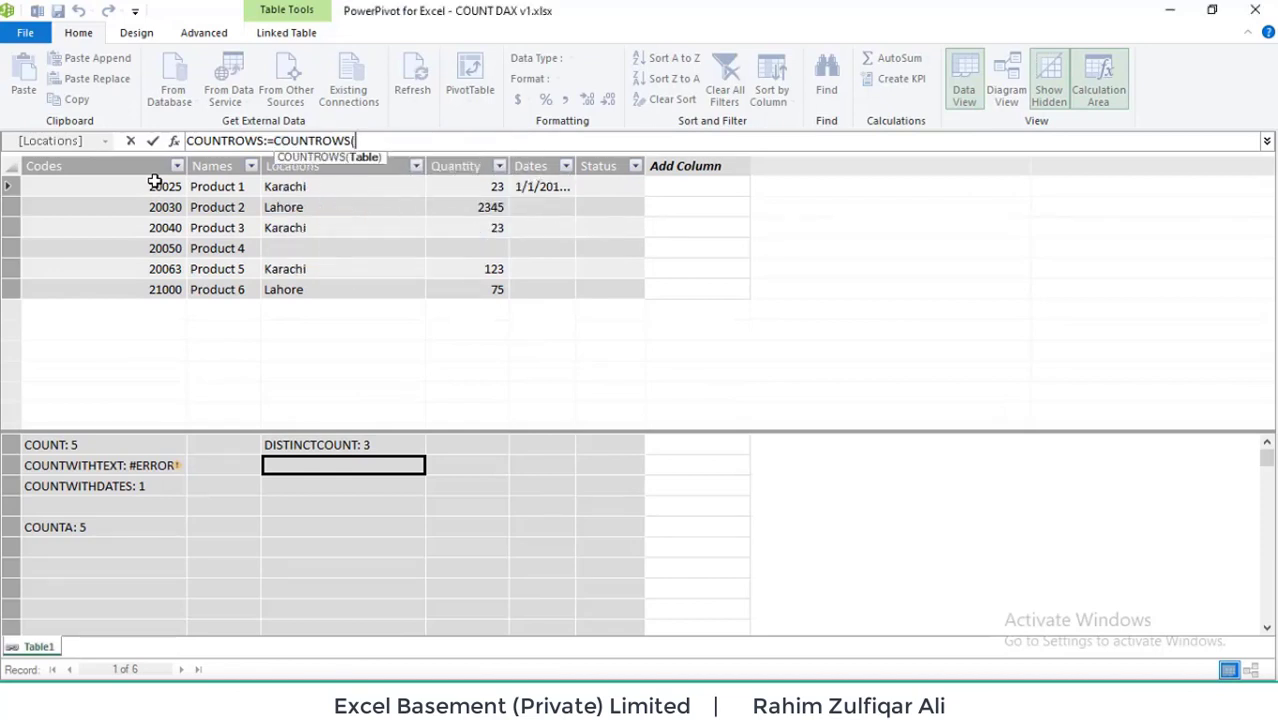
{"action": "type", "text": "Tab"}
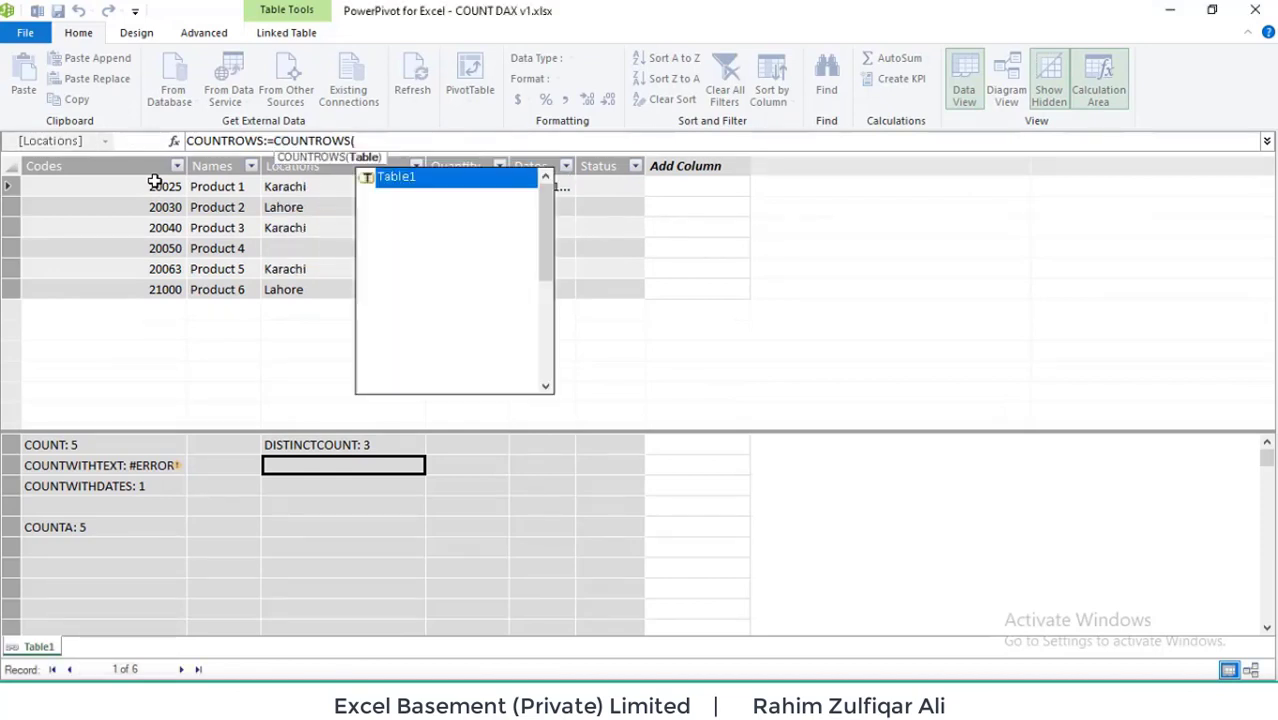
{"action": "key", "text": "Tab"}
{"action": "type", "text": ")"}
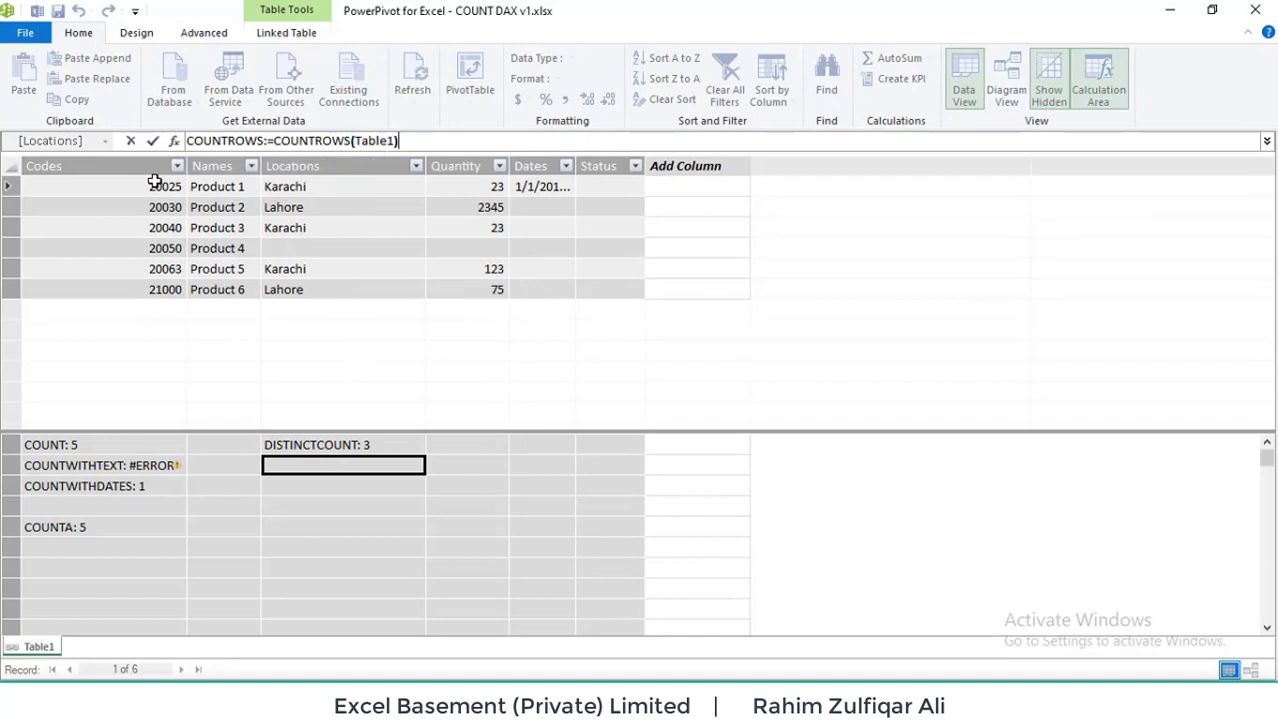
{"action": "key", "text": "Return"}
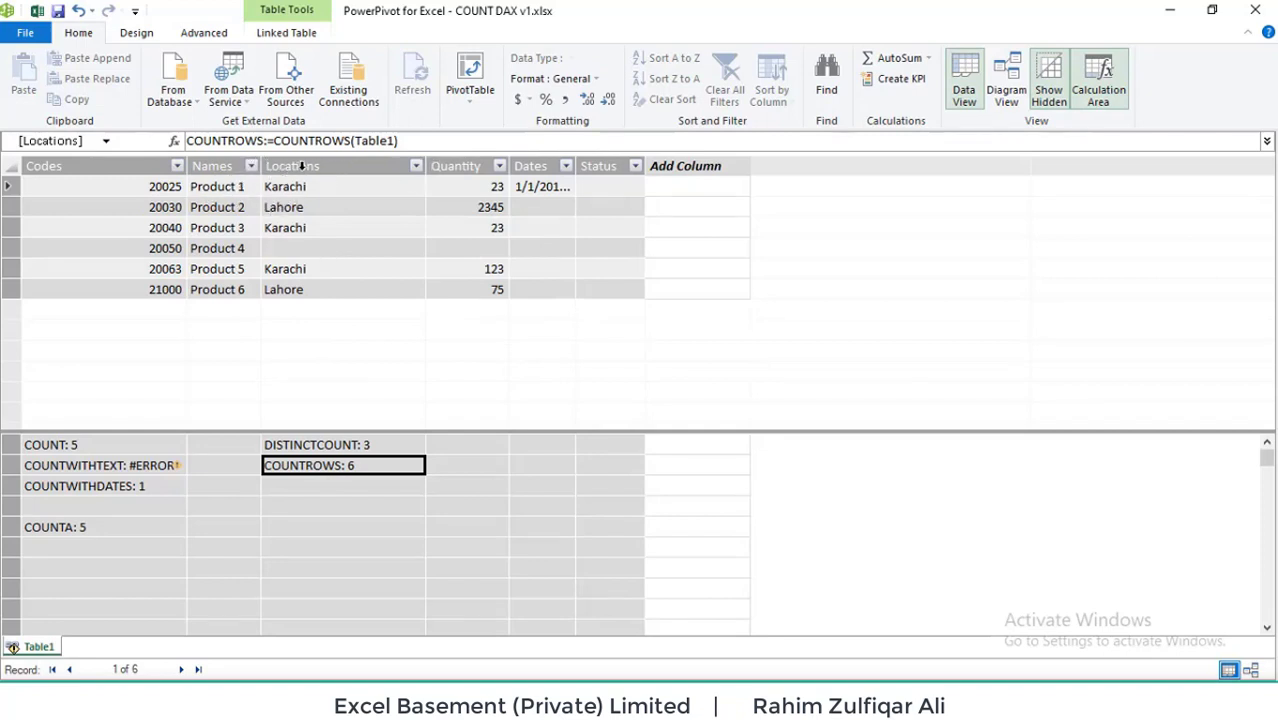
Filter the Names column to exclude Product 2 and Product 3, and check the COUNTROWS measure
{"action": "left_click", "coordinate": [251, 166]}
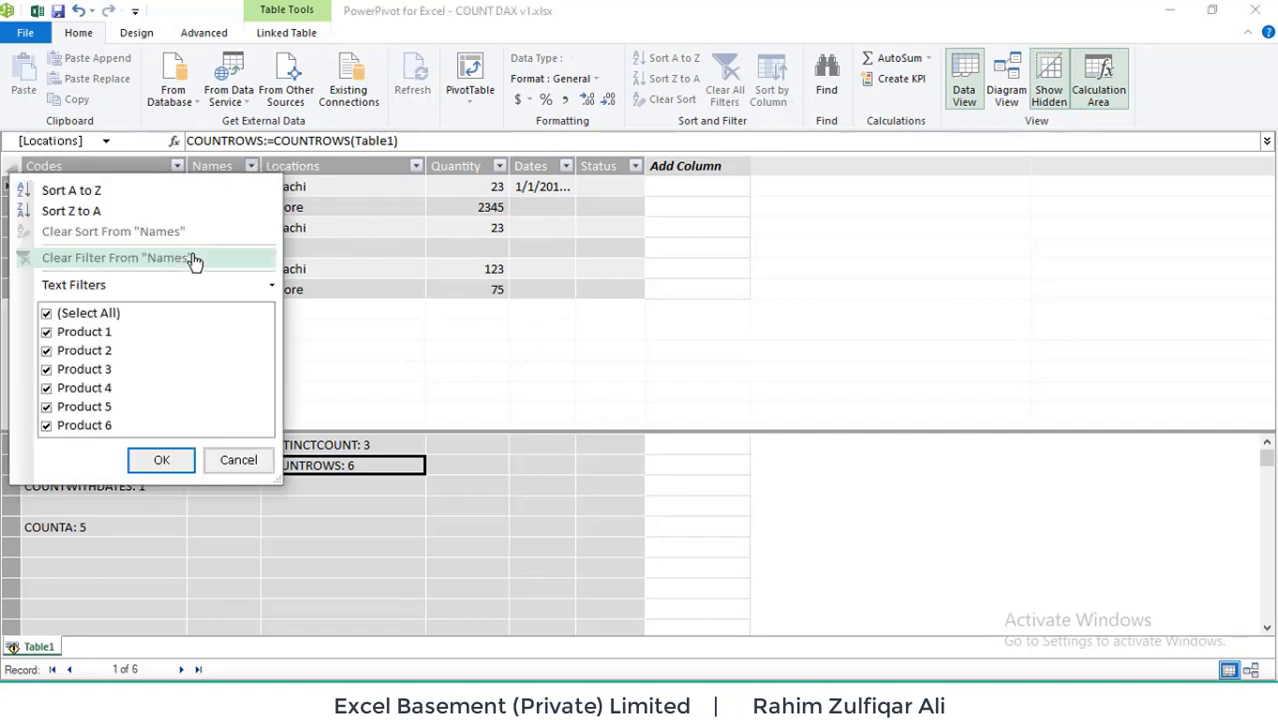
{"action": "left_click", "coordinate": [46, 350]}
{"action": "left_click", "coordinate": [46, 369]}
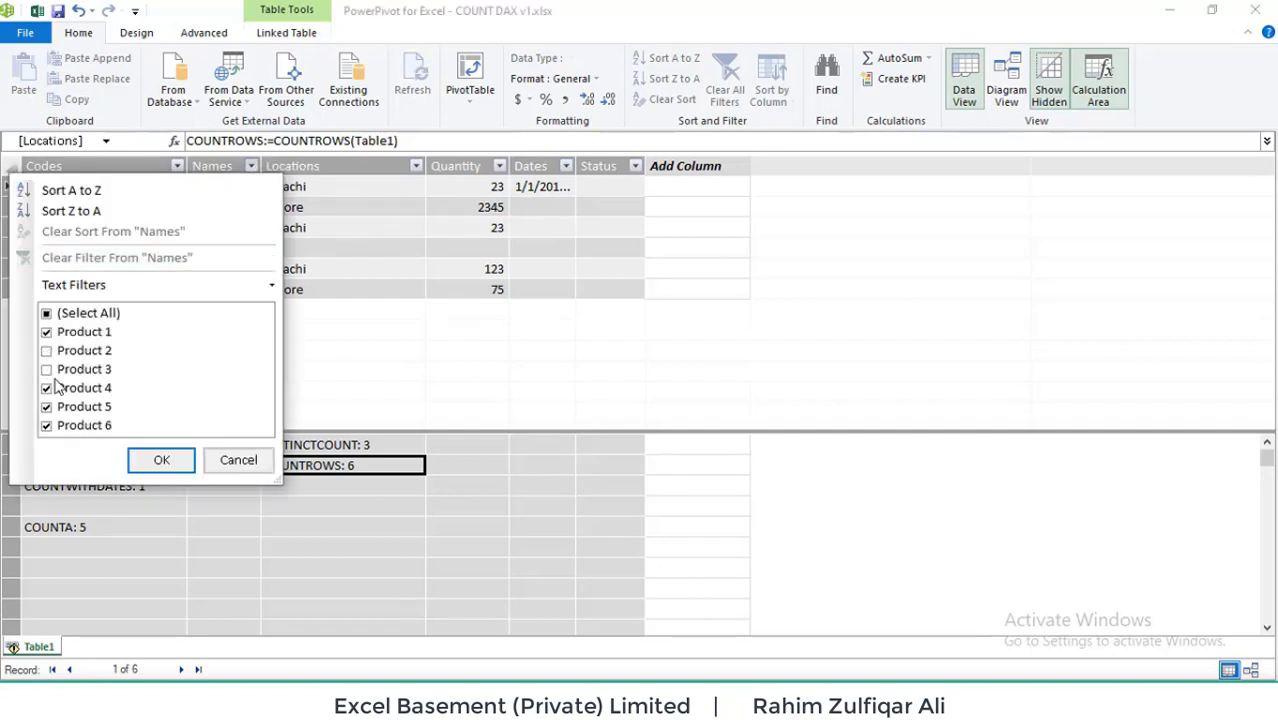
{"action": "left_click", "coordinate": [145, 462]}
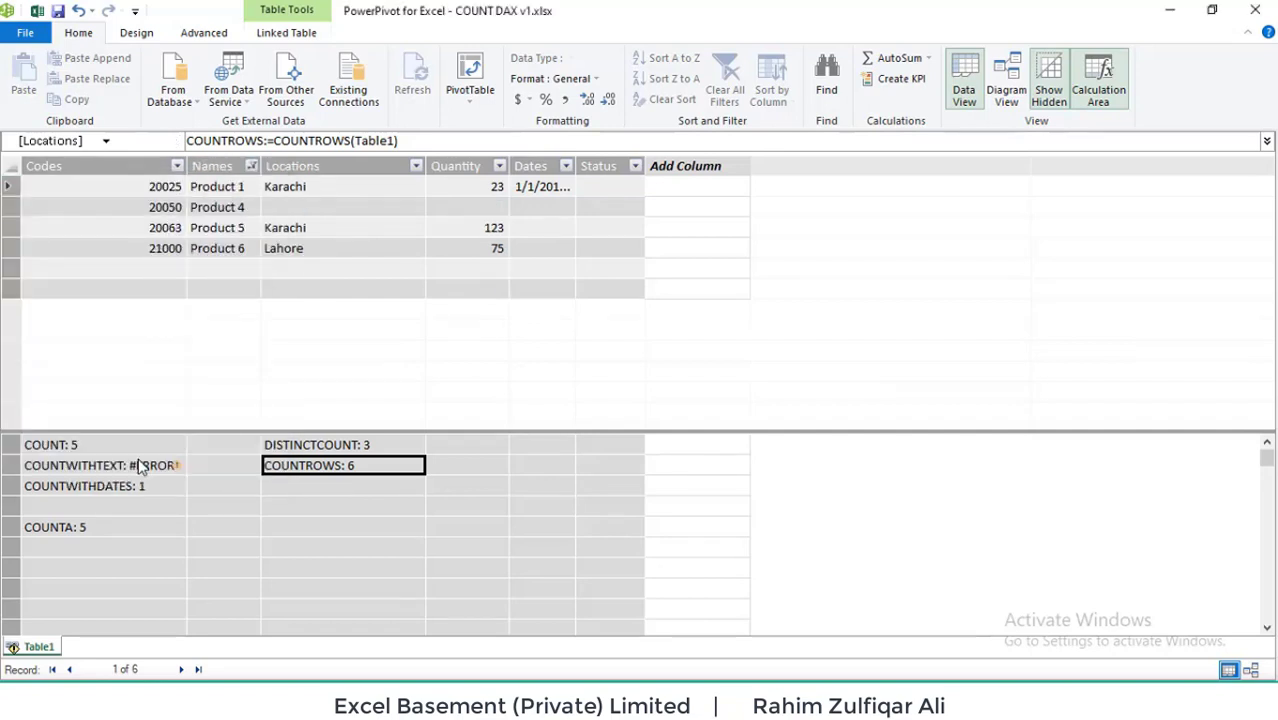
{"action": "left_click", "coordinate": [303, 470]}
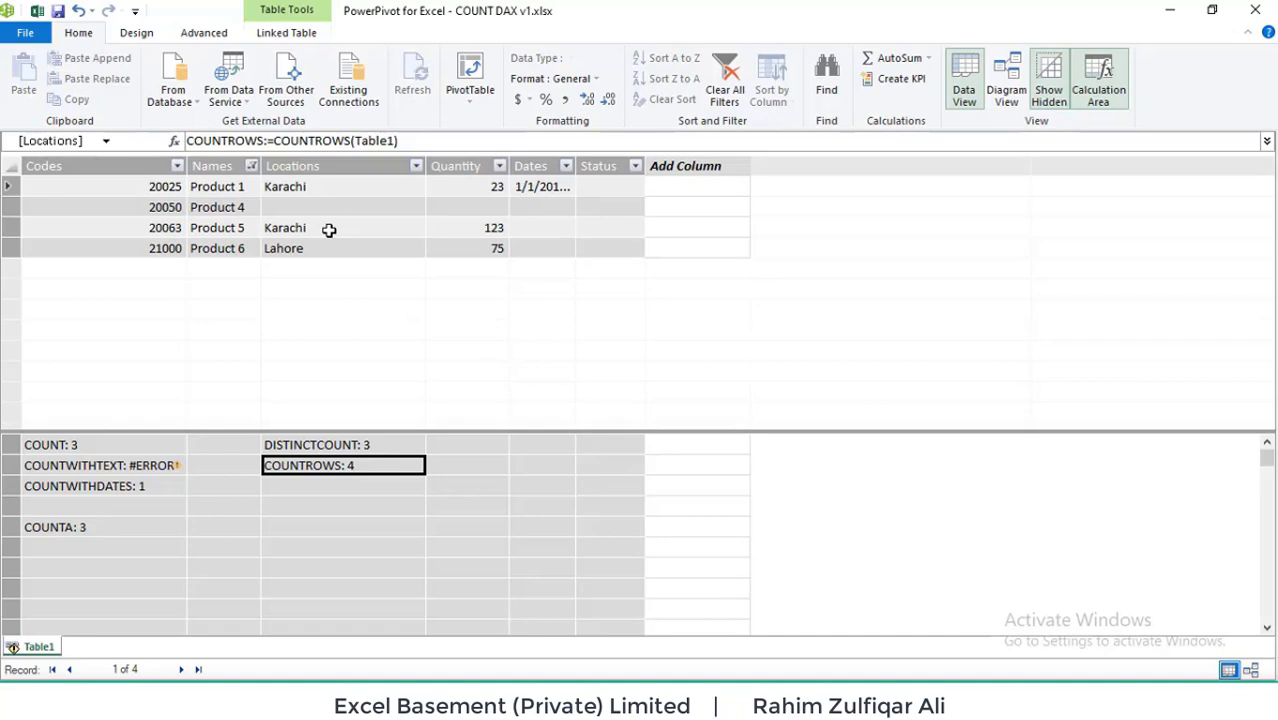
Reselect all products in the Names column filter and check the COUNTROWS measure again
{"action": "left_click", "coordinate": [251, 166]}
{"action": "left_click", "coordinate": [46, 314]}
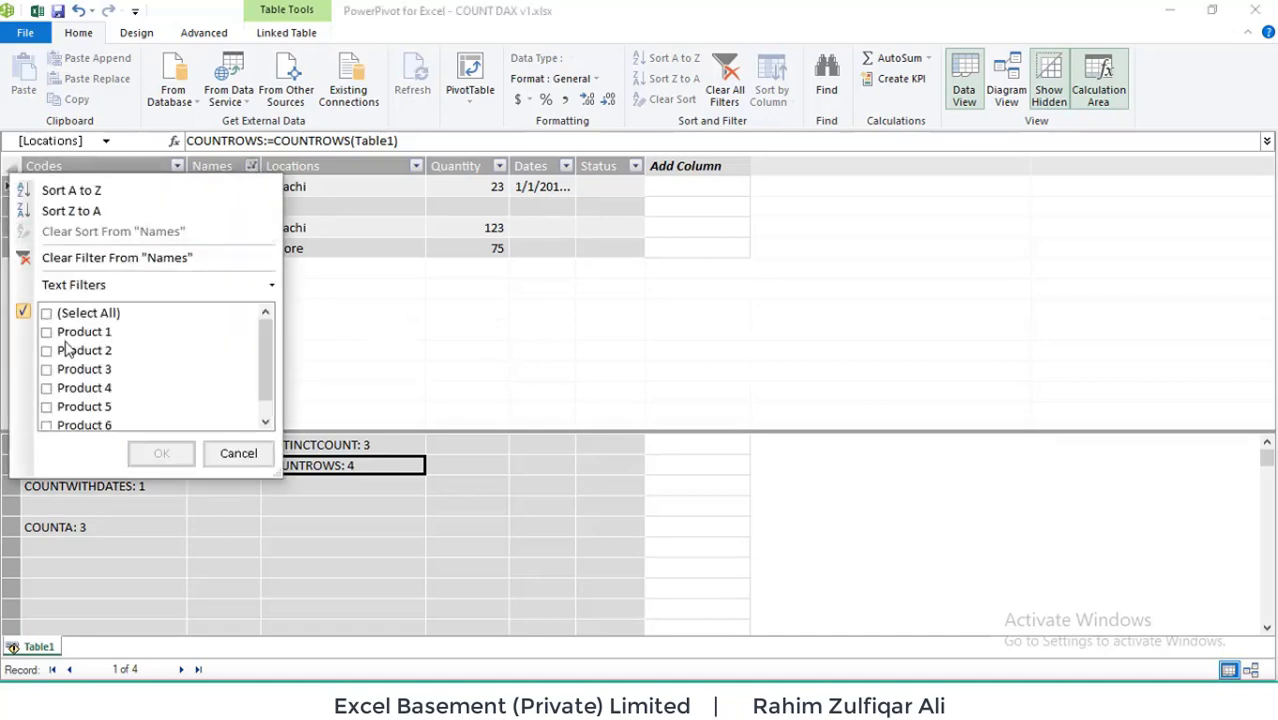
{"action": "left_click", "coordinate": [47, 315]}
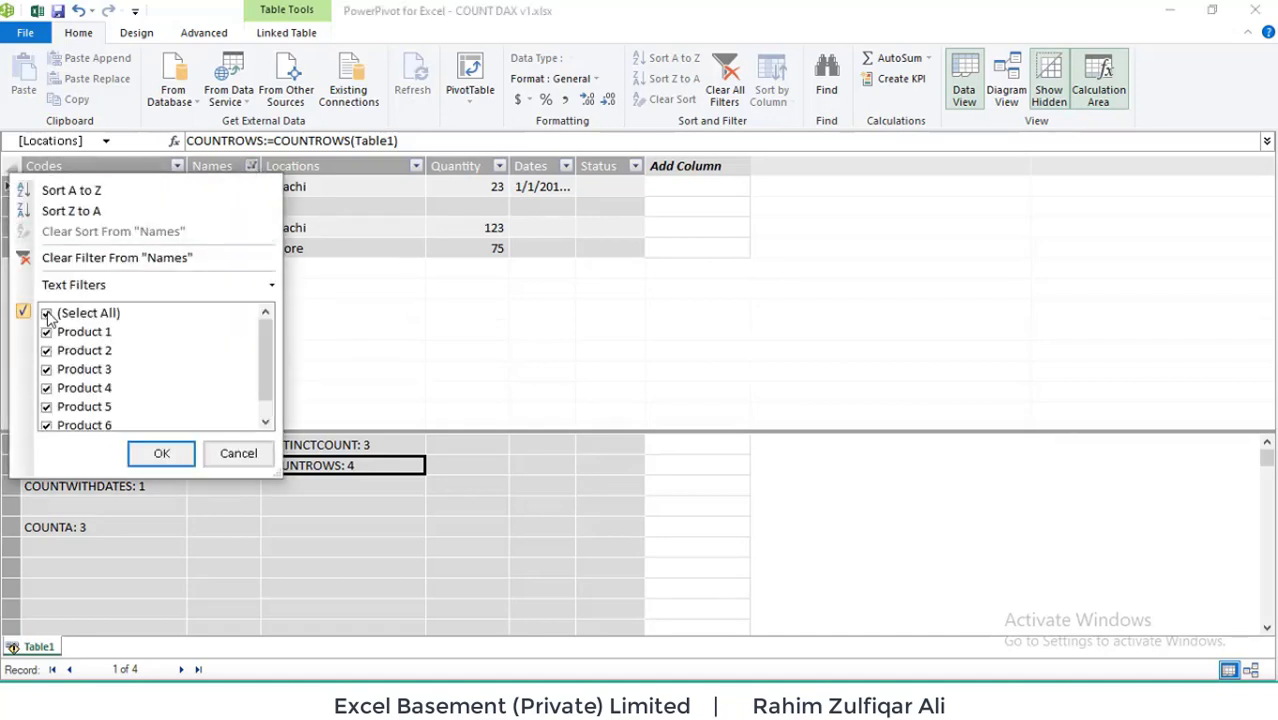
{"action": "left_click", "coordinate": [160, 452]}
{"action": "left_click", "coordinate": [330, 467]}
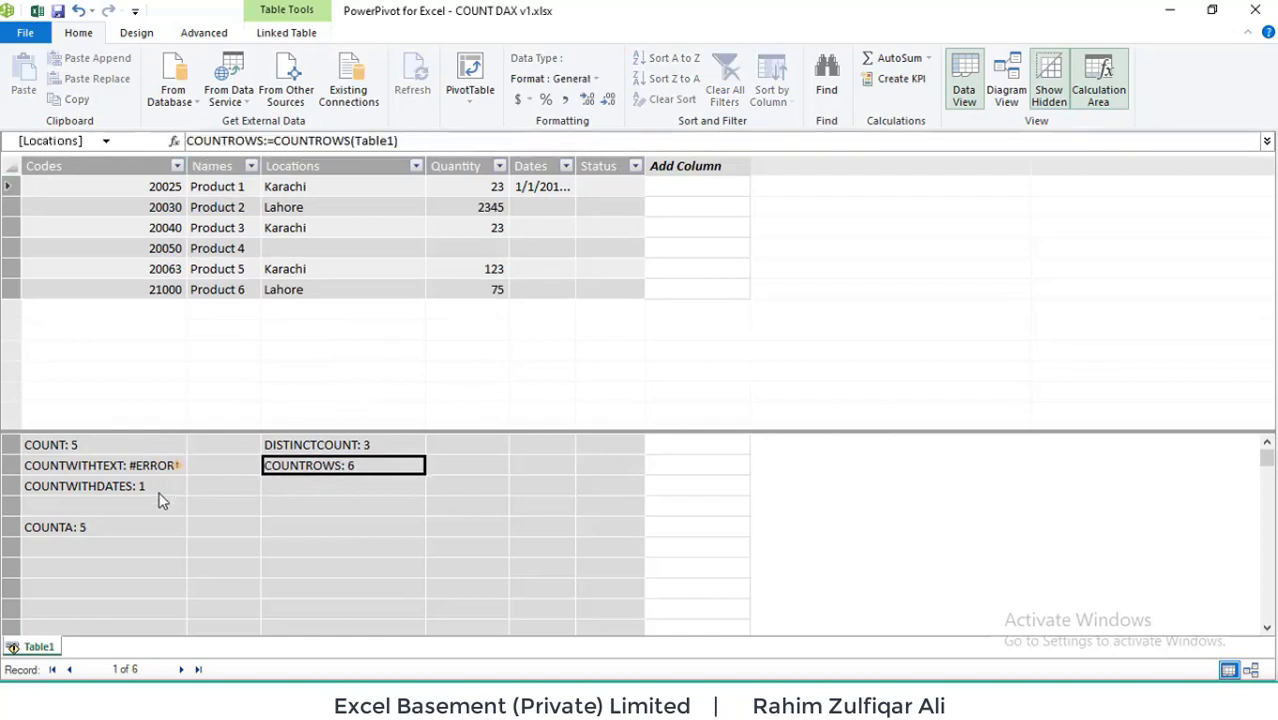
Compare the formulas and results of the COUNTA, DISTINCTCOUNT and COUNTROWS measures against the table rows
{"action": "left_click", "coordinate": [113, 527]}
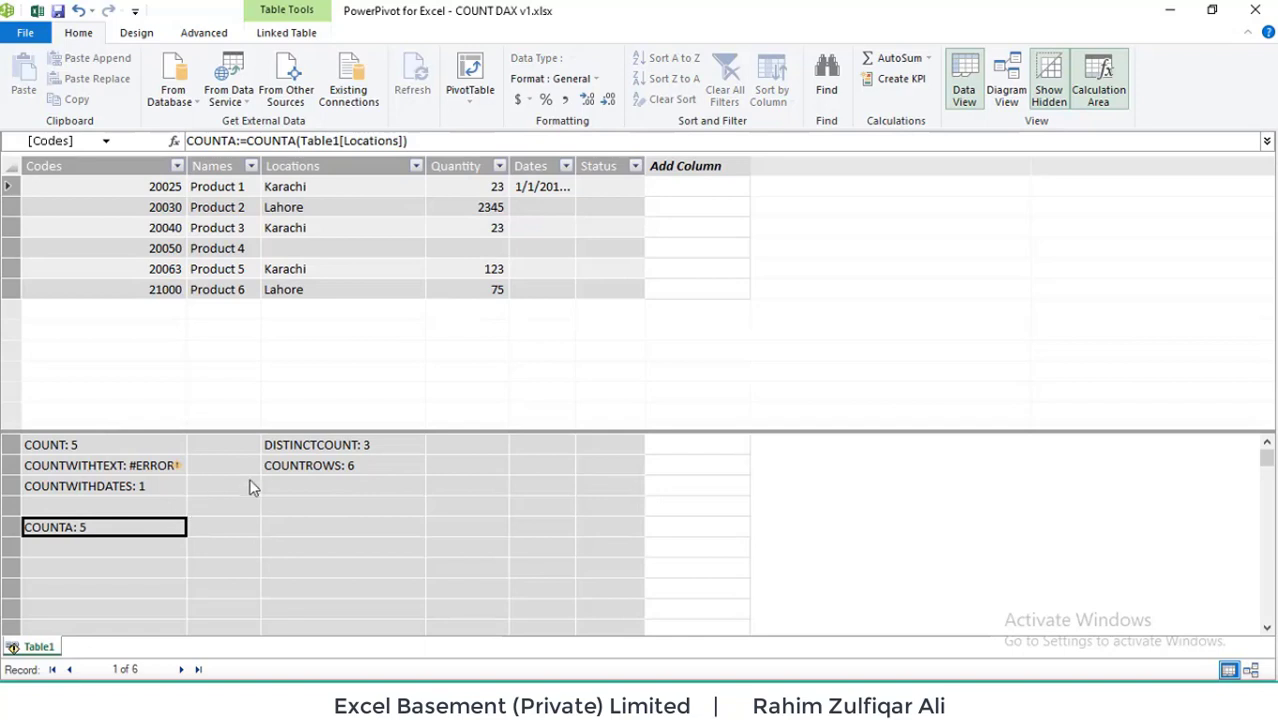
{"action": "left_click", "coordinate": [285, 475]}
{"action": "left_click", "coordinate": [297, 448]}
{"action": "left_click", "coordinate": [300, 464]}
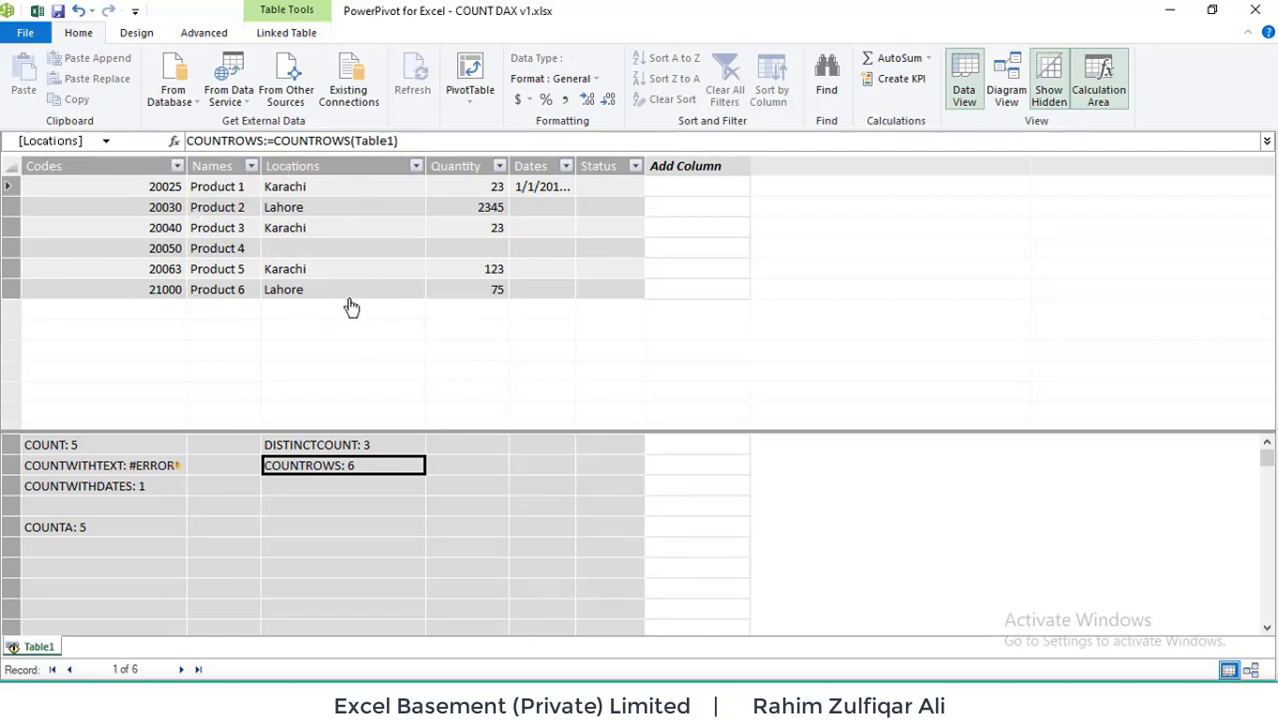
{"action": "left_click", "coordinate": [281, 507]}
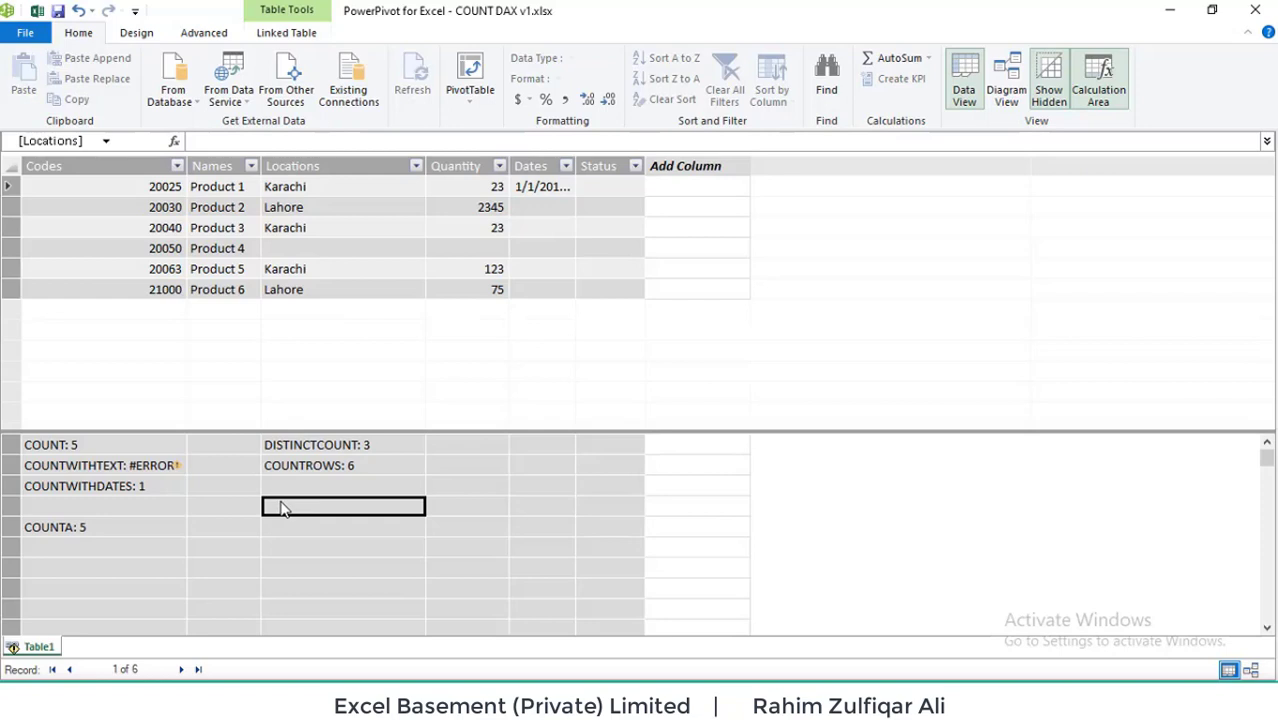
{"action": "left_click", "coordinate": [317, 465]}
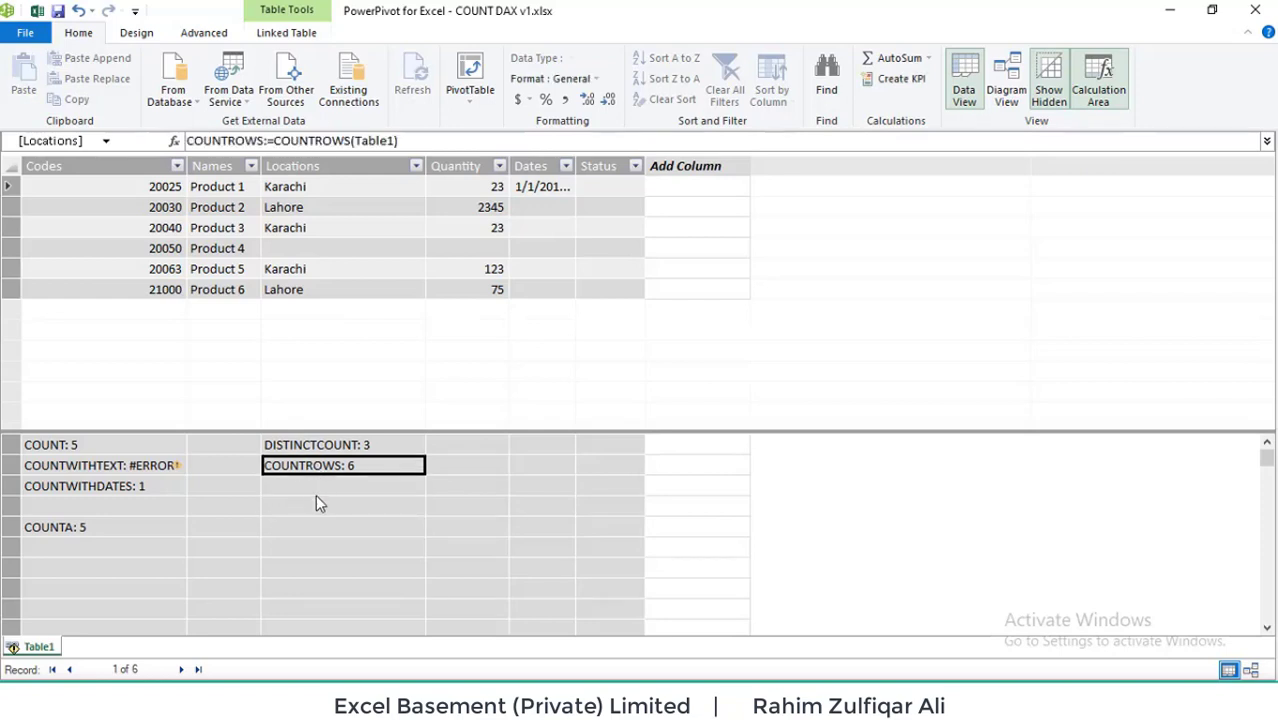
Start a measure named COUNTA+BLANKS two cells below COUNTROWS with the expression COUNTA(Table1[Locations])
{"action": "left_click", "coordinate": [311, 507]}
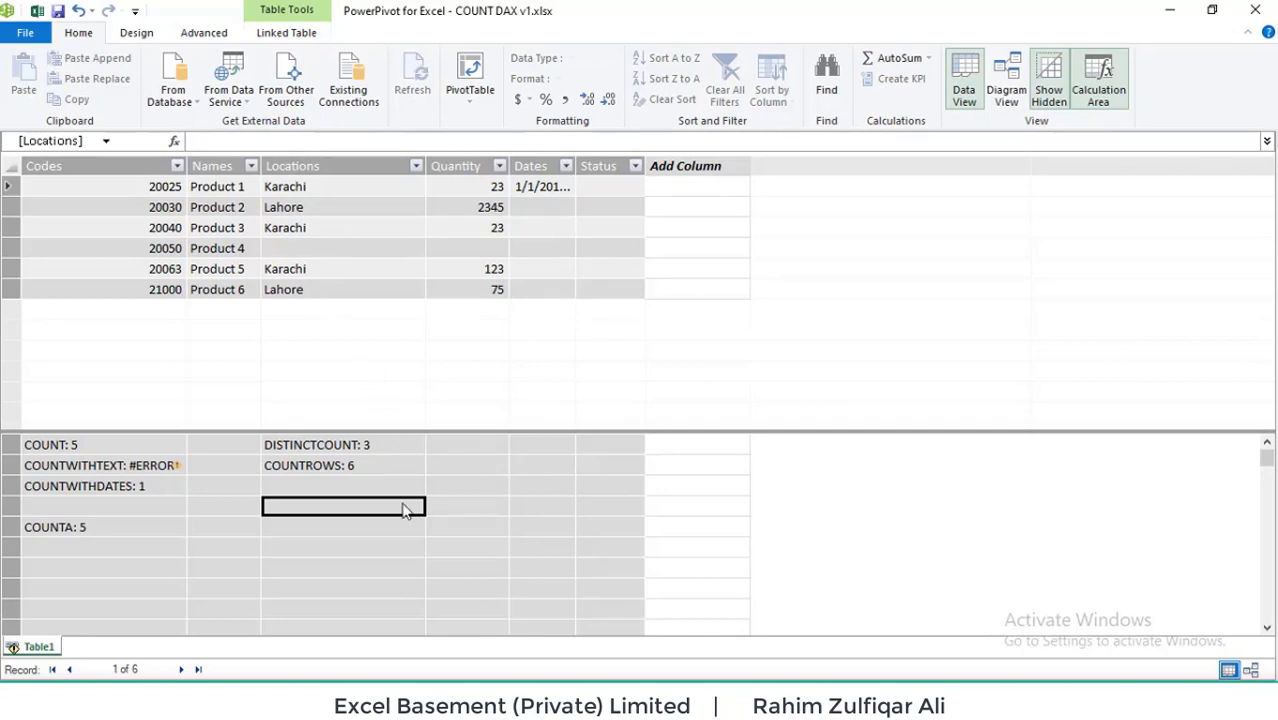
{"action": "type", "text": "COUNTA"}
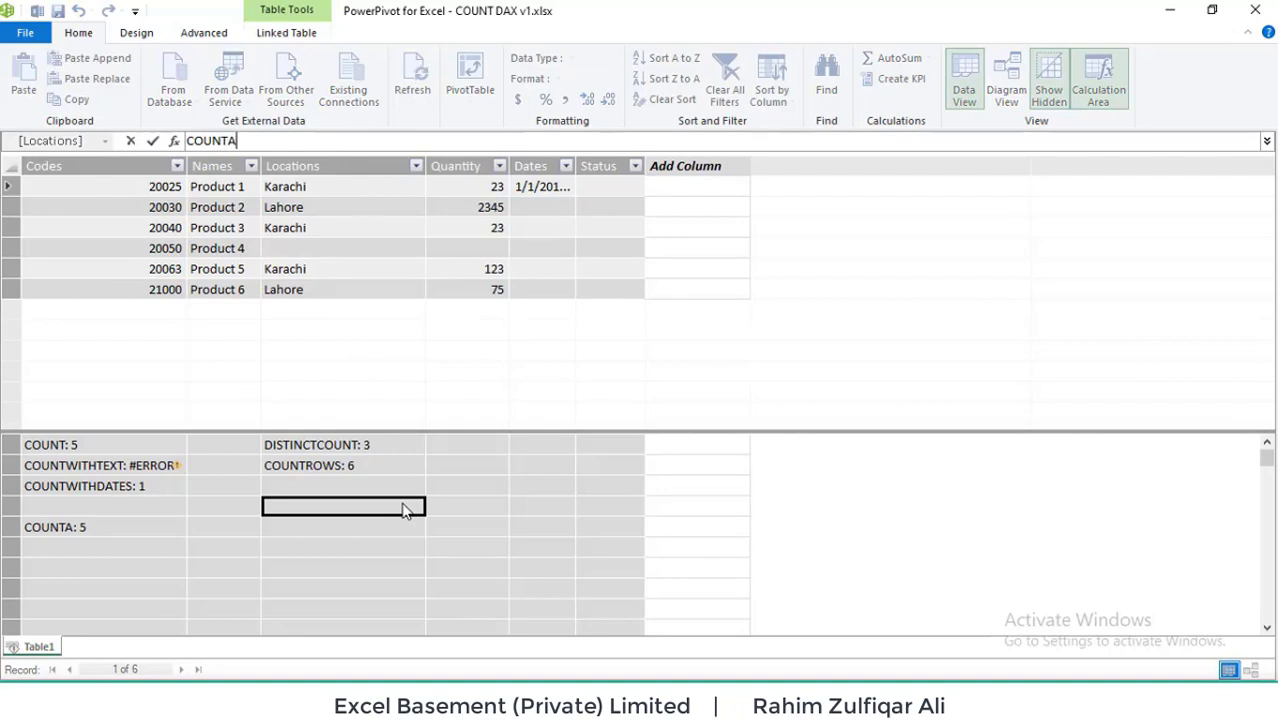
{"action": "type", "text": "+BLANKS:= "}
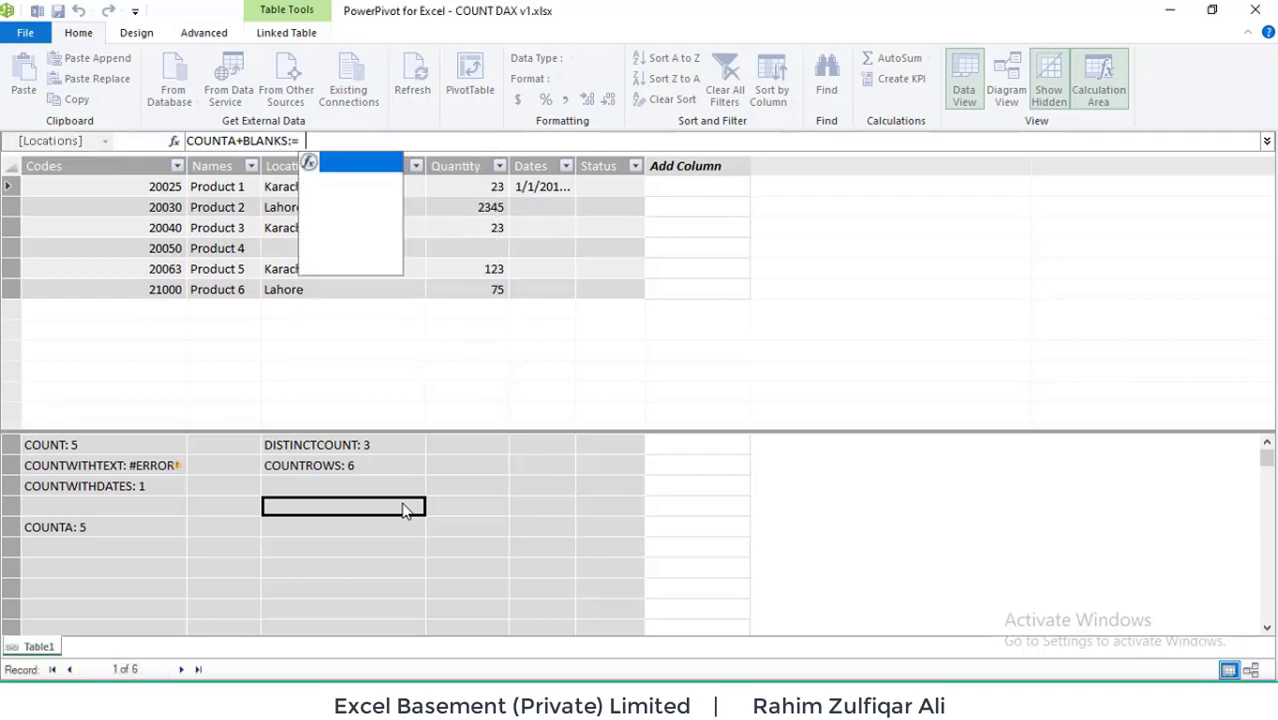
{"action": "type", "text": "COUNTA("}
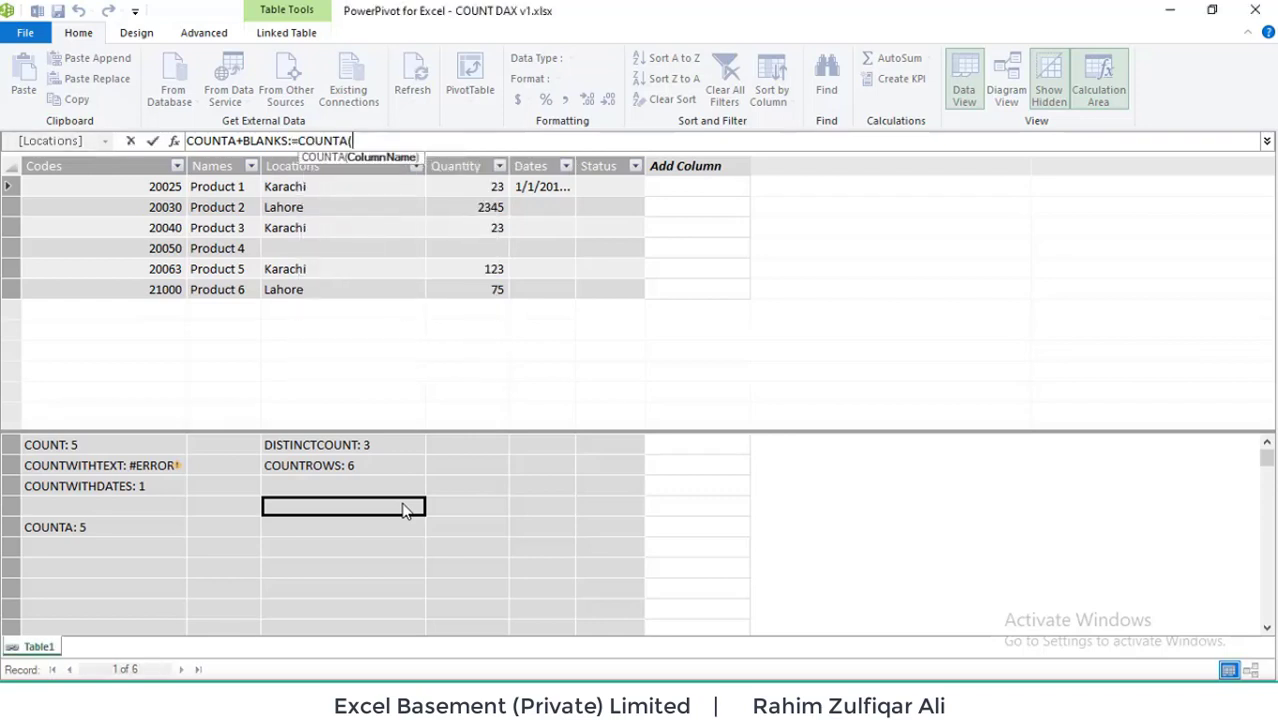
{"action": "type", "text": "TAB"}
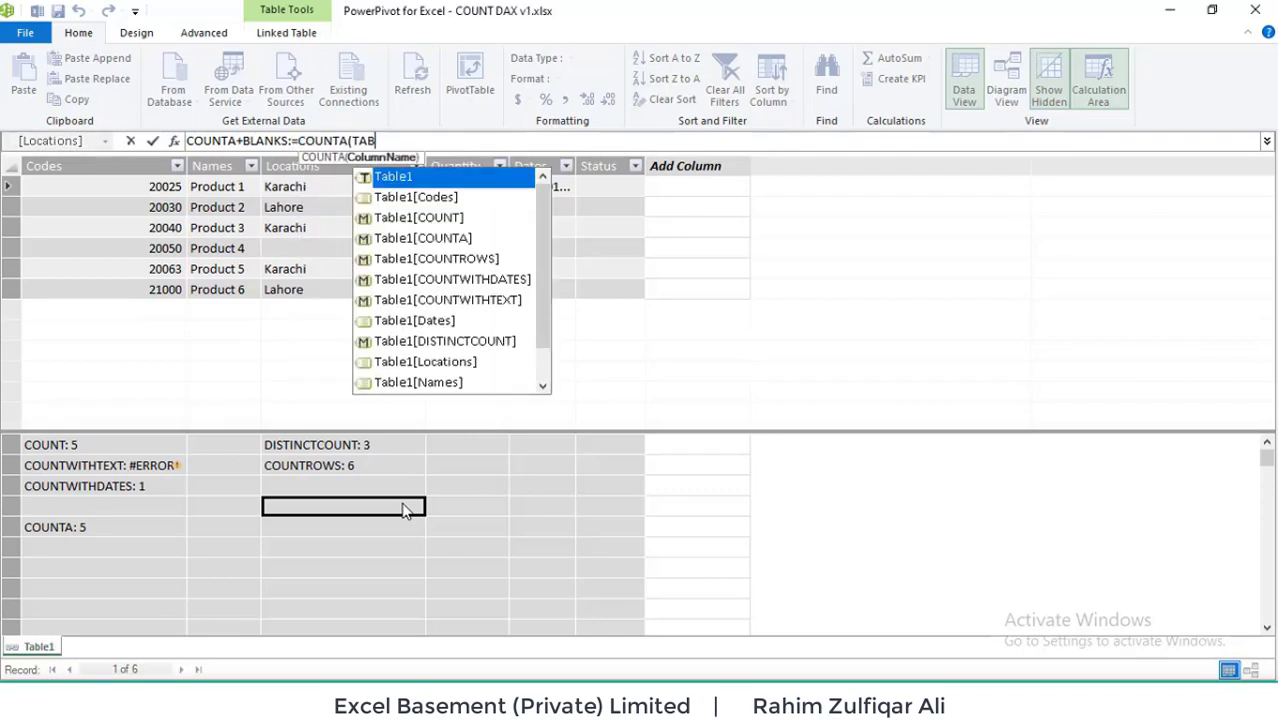
{"action": "key", "text": "Down"}
{"action": "key", "text": "Down"}
{"action": "key", "text": "Down"}
{"action": "key", "text": "Down"}
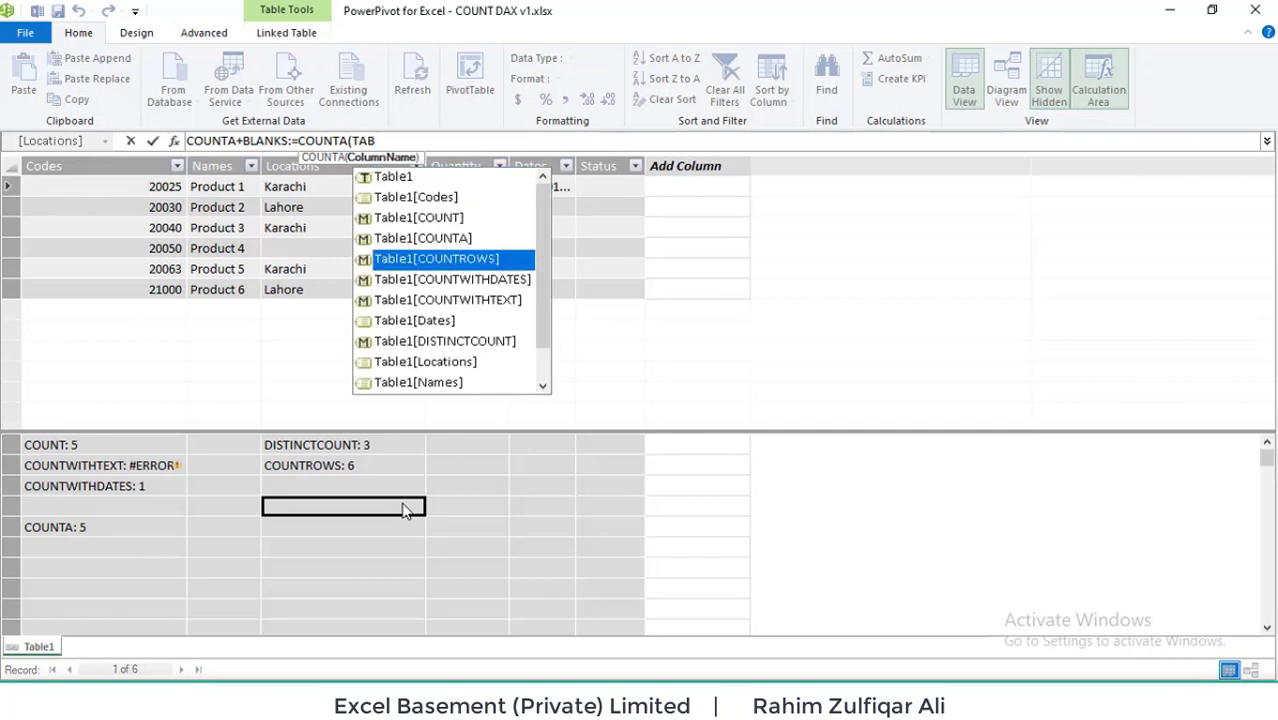
{"action": "key", "text": "Down"}
{"action": "key", "text": "Down"}
{"action": "key", "text": "Down"}
{"action": "key", "text": "Down"}
{"action": "key", "text": "Down"}
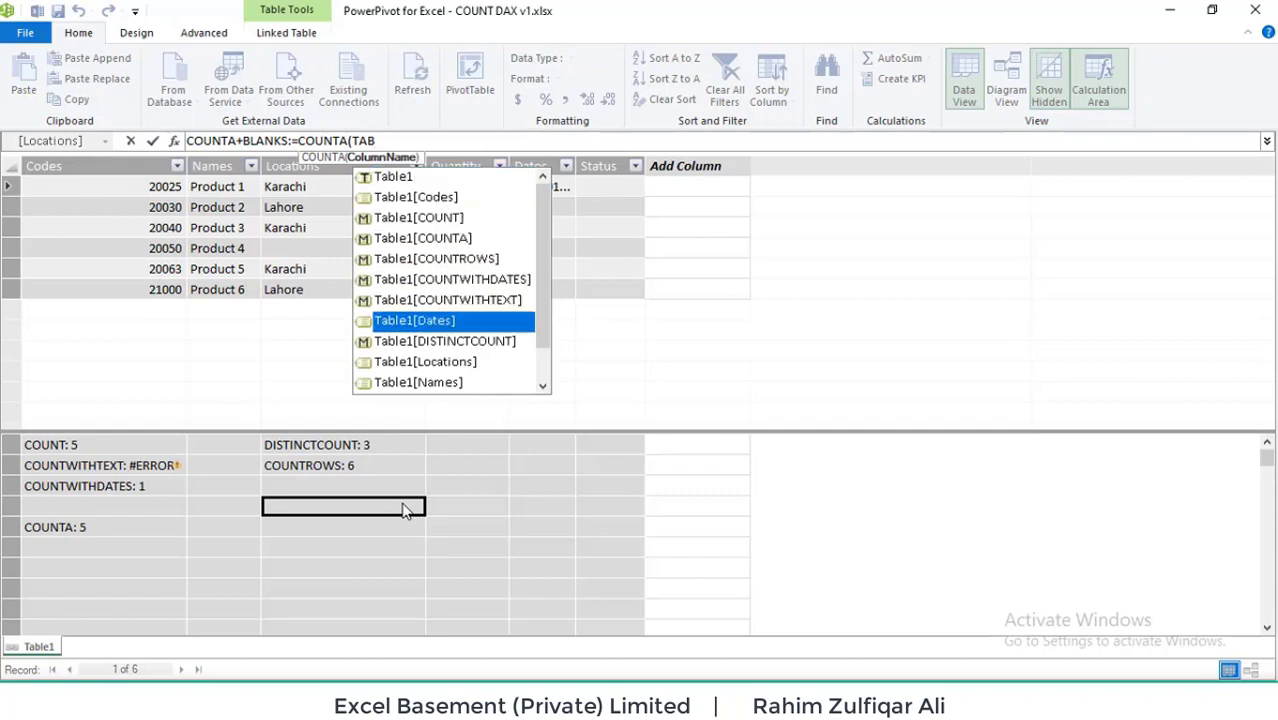
{"action": "key", "text": "Tab"}
{"action": "type", "text": ")"}
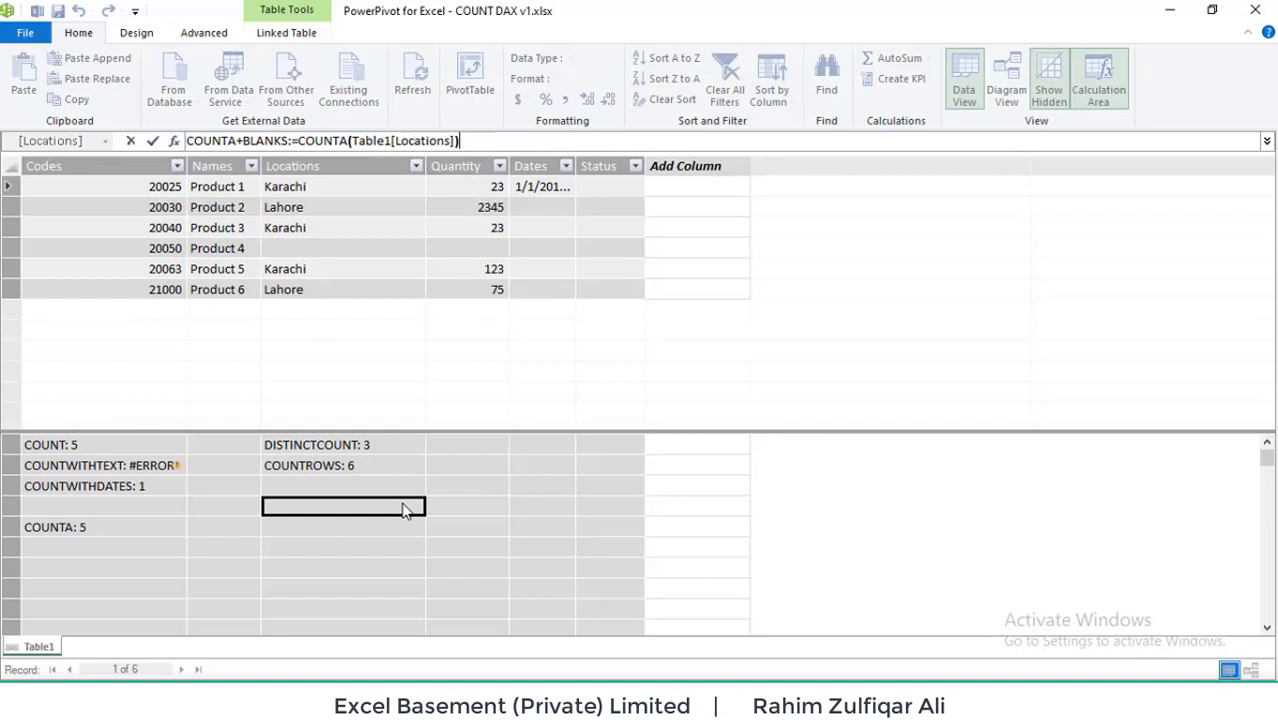
Complete the COUNTA+BLANKS measure by adding +COUNTBLANK(Table1[Locations]) to its formula
{"action": "type", "text": "+"}
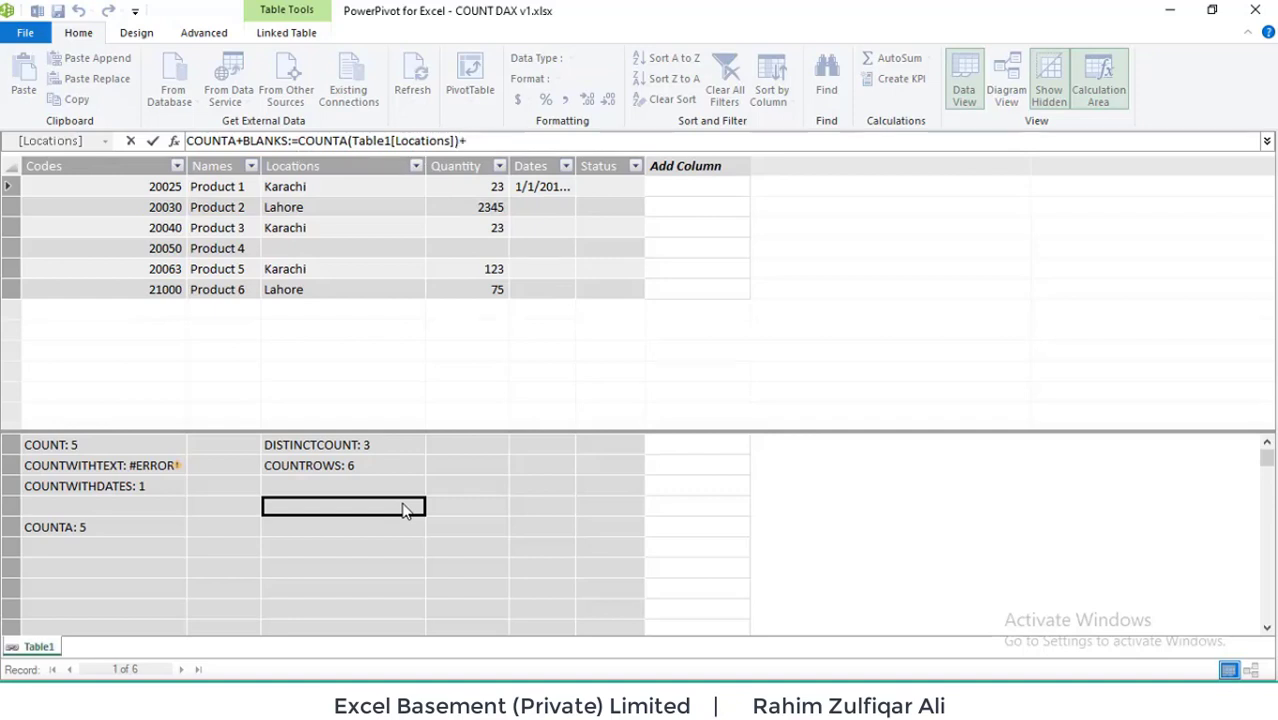
{"action": "type", "text": "COUNT"}
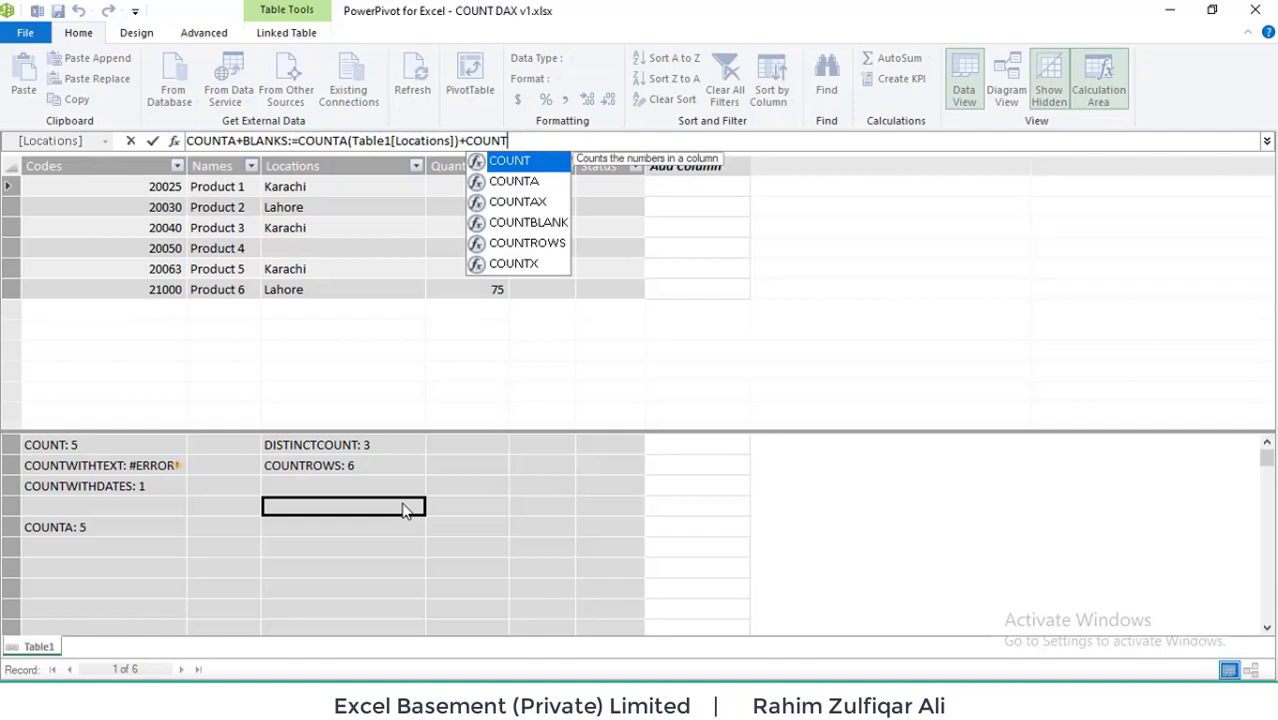
{"action": "key", "text": "Down"}
{"action": "key", "text": "Down"}
{"action": "key", "text": "Down"}
{"action": "key", "text": "Tab"}
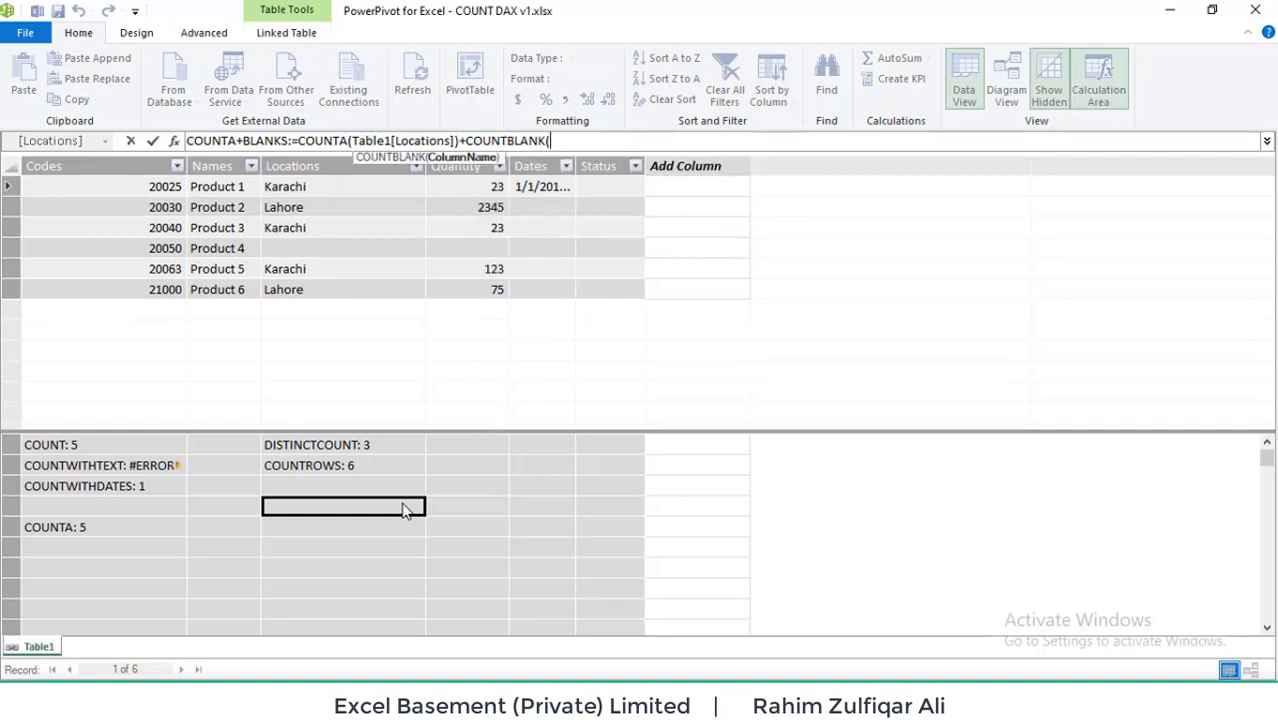
{"action": "type", "text": "TABLE"}
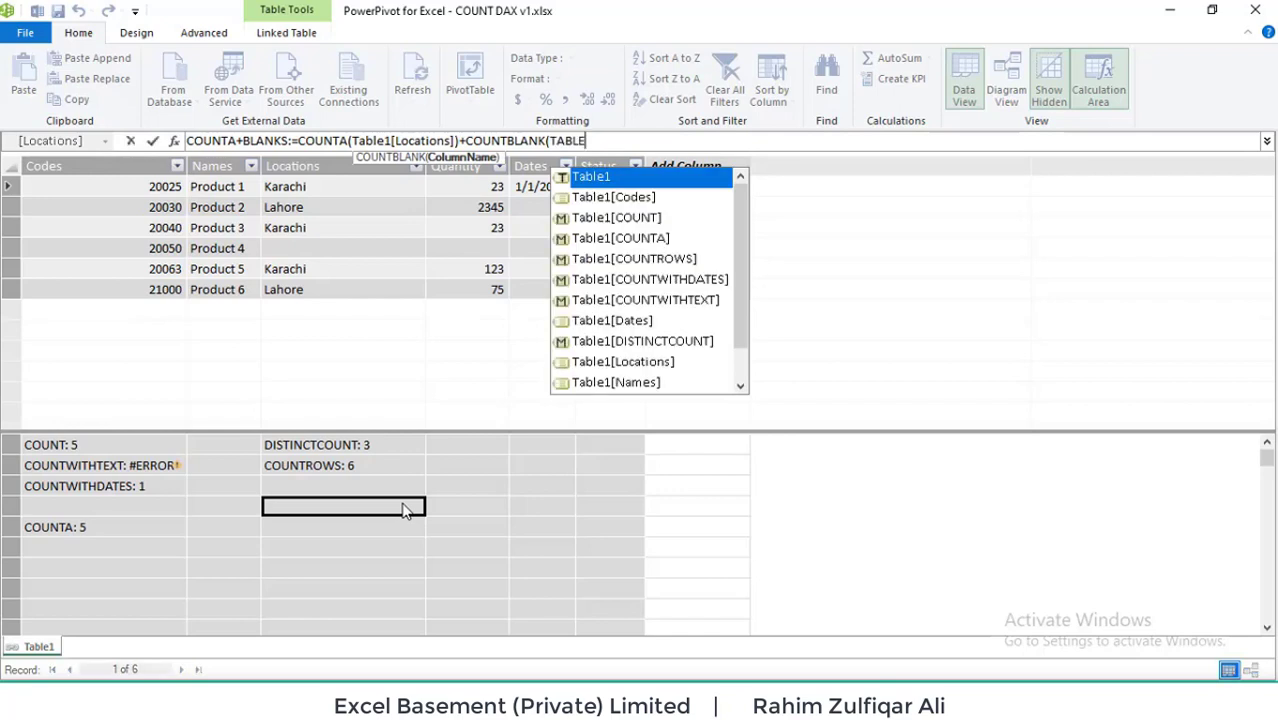
{"action": "key", "text": "Down"}
{"action": "key", "text": "Down"}
{"action": "key", "text": "Down"}
{"action": "key", "text": "Down"}
{"action": "key", "text": "Down"}
{"action": "key", "text": "Down"}
{"action": "key", "text": "Down"}
{"action": "key", "text": "Down"}
{"action": "key", "text": "Down"}
{"action": "key", "text": "Tab"}
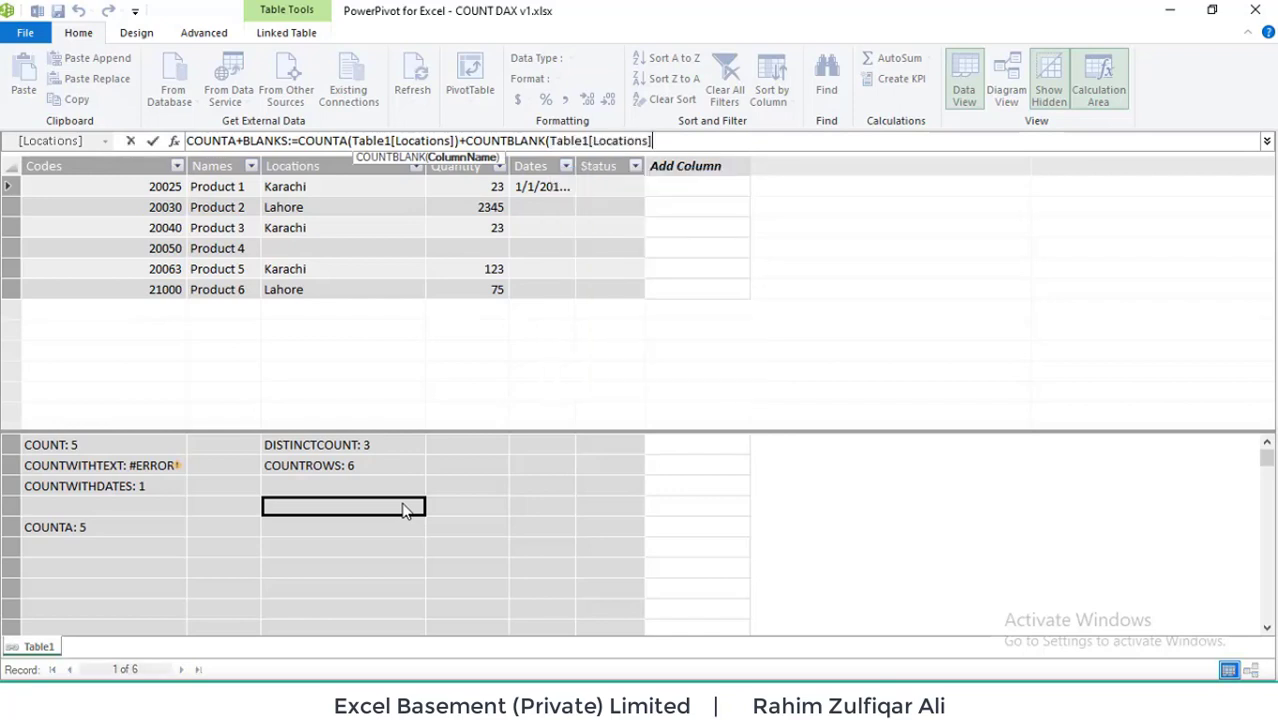
{"action": "type", "text": ")"}
{"action": "key", "text": "Return"}
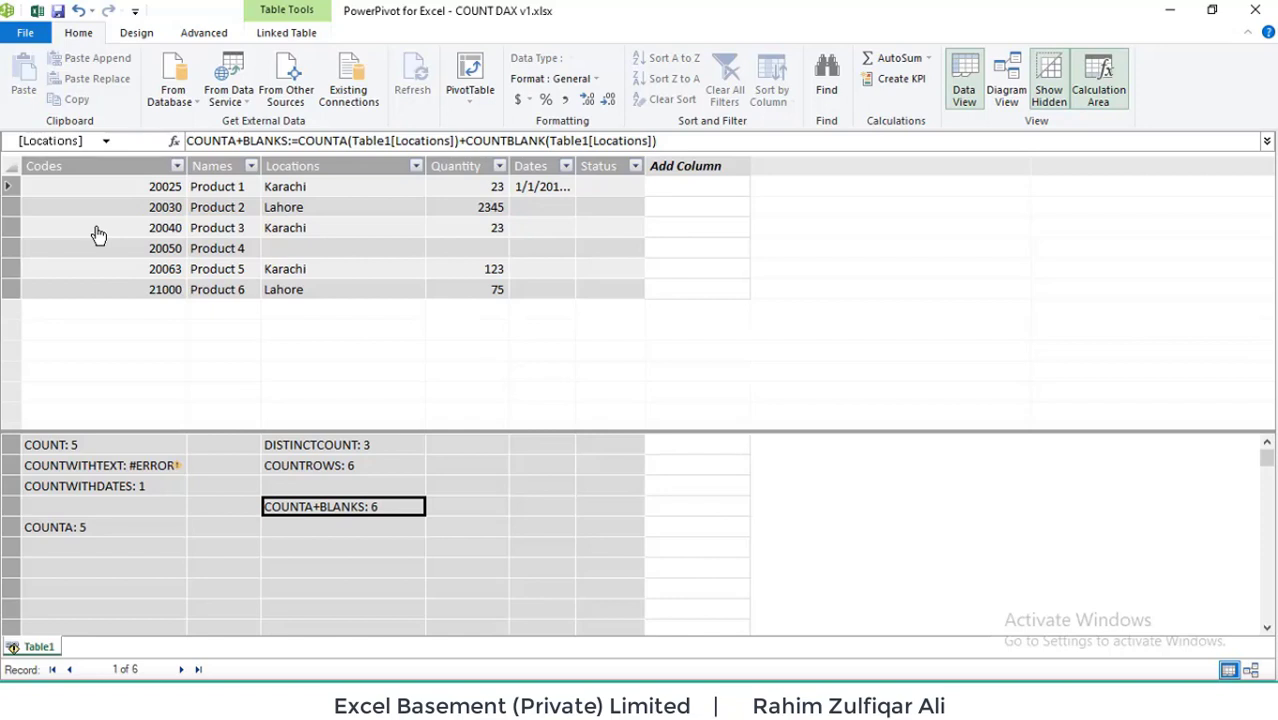
Start a measure named COUNTROWSWITHEXP in the empty cell directly below COUNTROWS, nesting FILTER inside COUNTROWS
{"action": "left_click", "coordinate": [322, 474]}
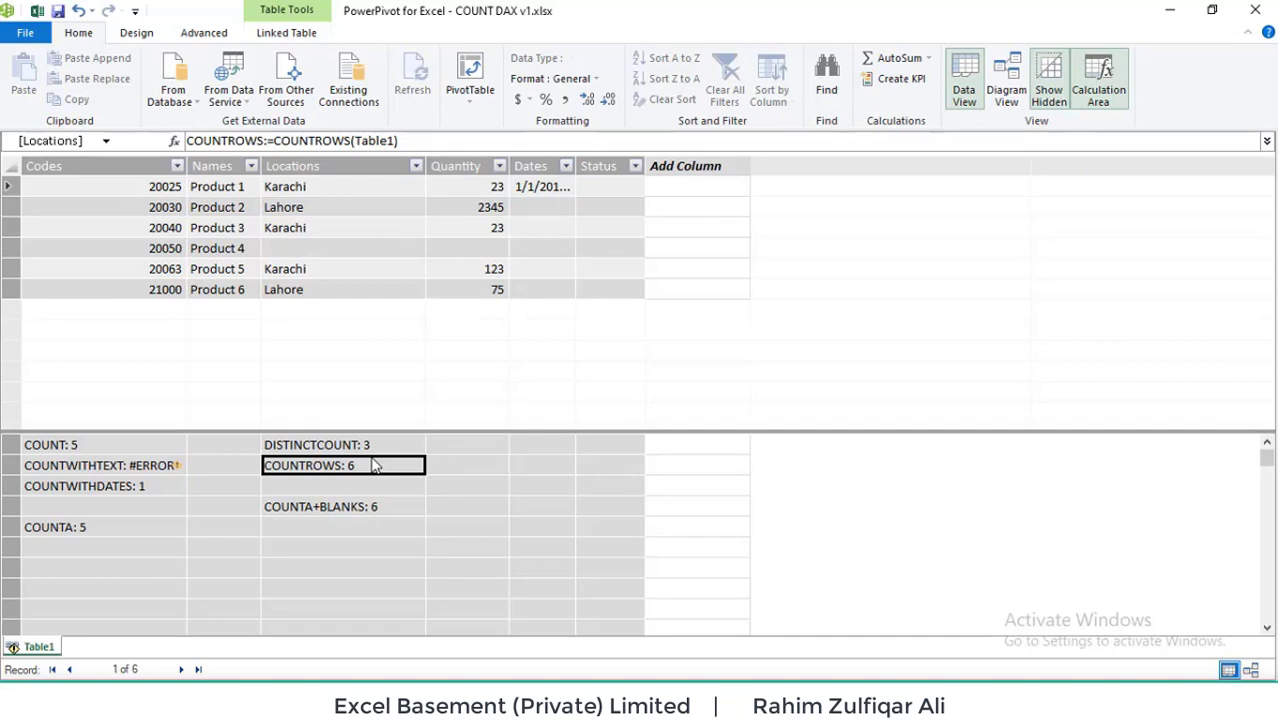
{"action": "left_click", "coordinate": [389, 487]}
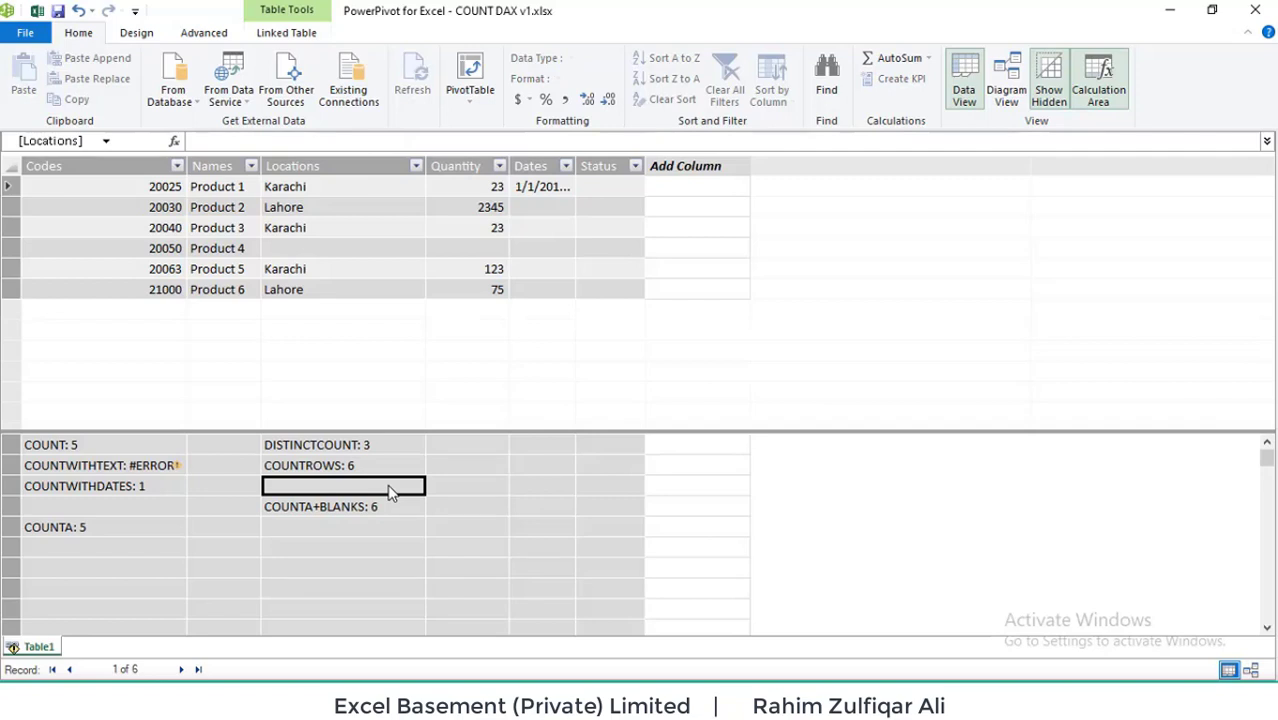
{"action": "type", "text": "COUN"}
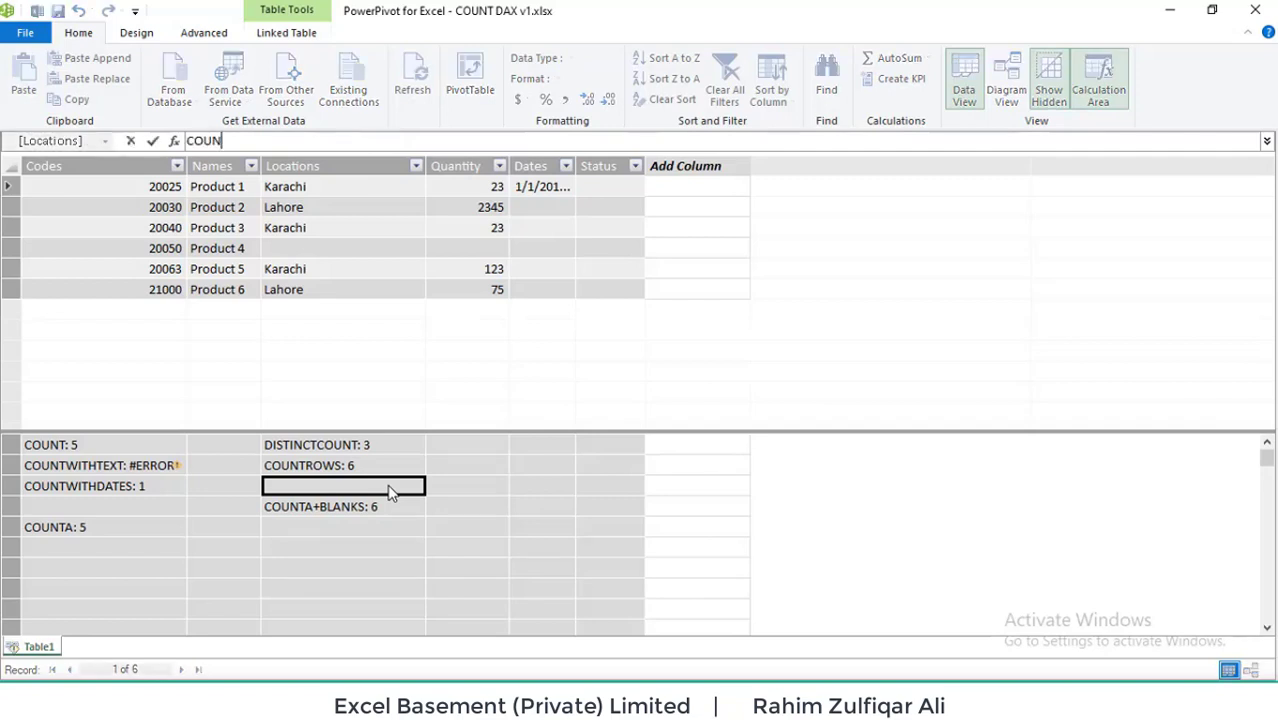
{"action": "type", "text": "TROWSWITHEXP"}
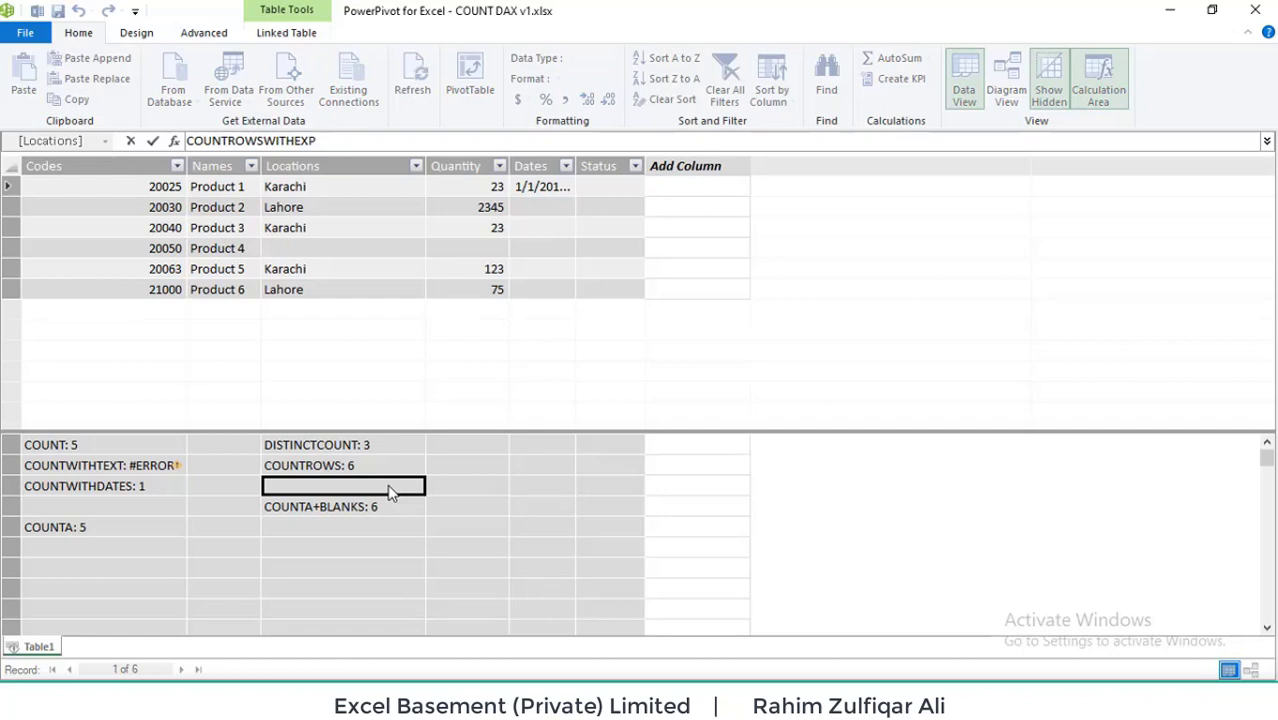
{"action": "type", "text": ":= COUNTROWS("}
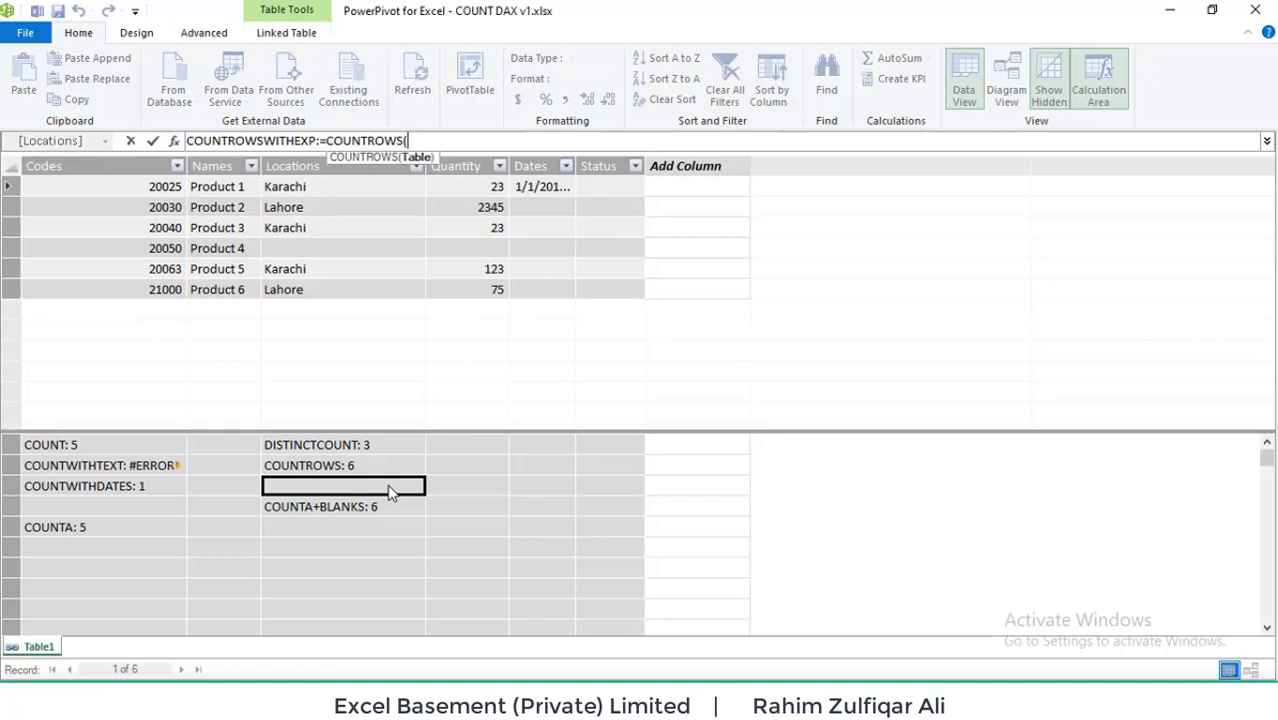
{"action": "type", "text": "F"}
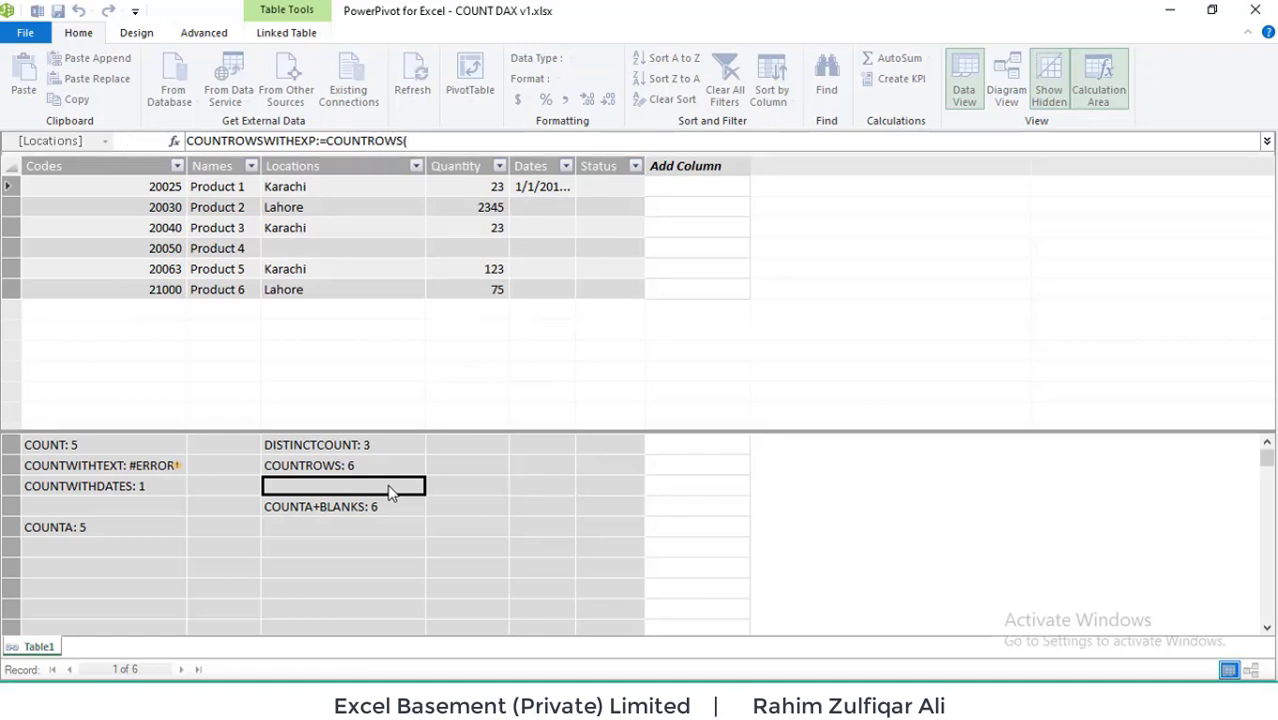
{"action": "key", "text": "Tab"}
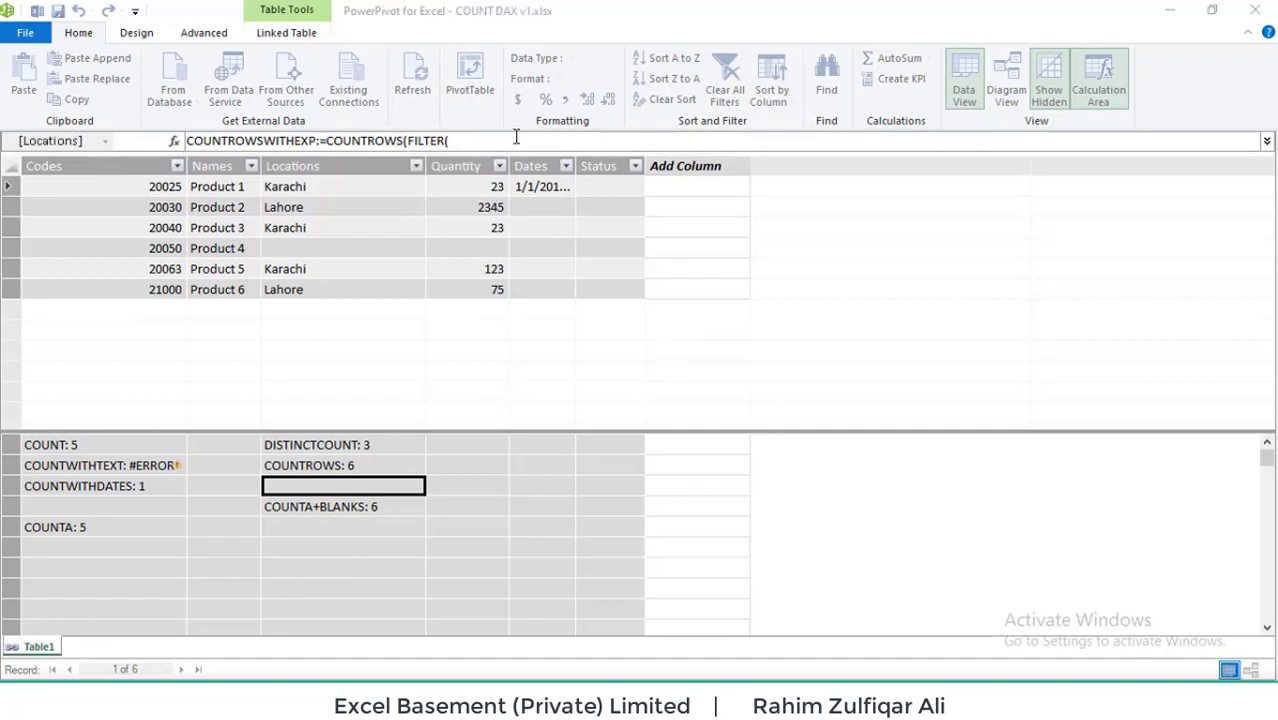
Give the FILTER function Table1 and the condition [Locations]="kARACHI", and submit the COUNTROWSWITHEXP formula
{"action": "type", "text": "TABLE1"}
{"action": "key", "text": "Tab"}
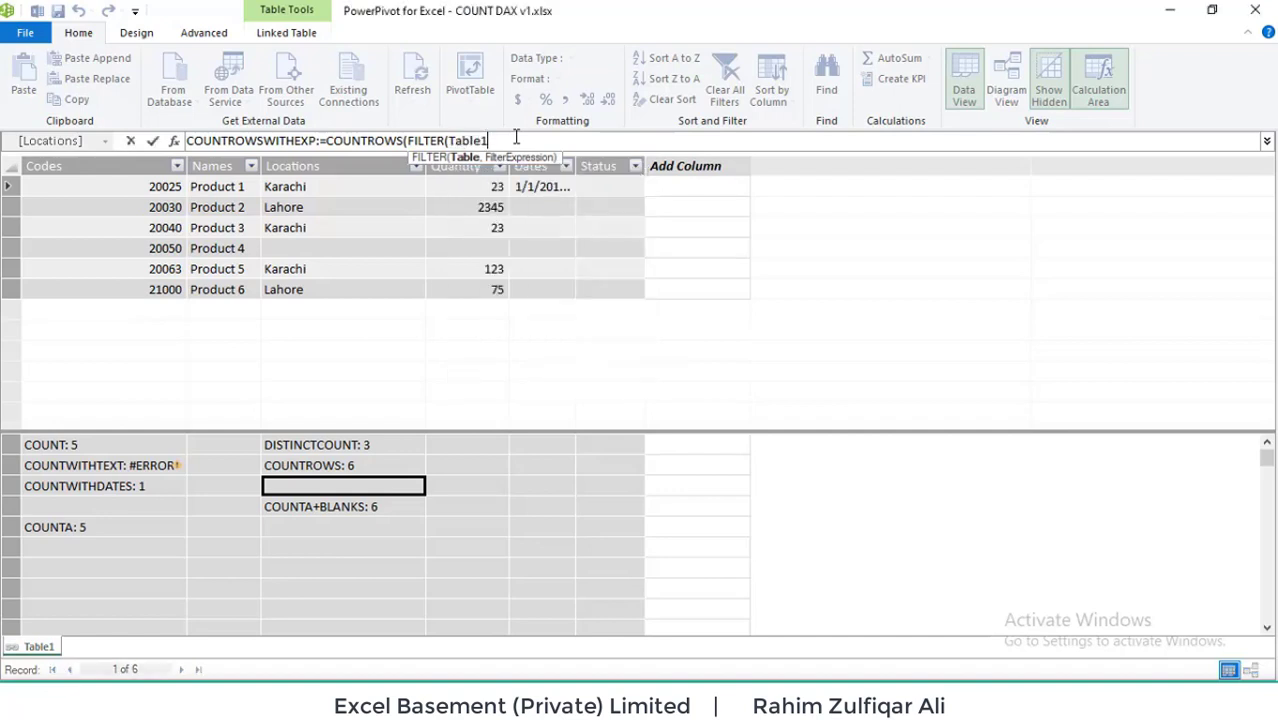
{"action": "type", "text": ","}
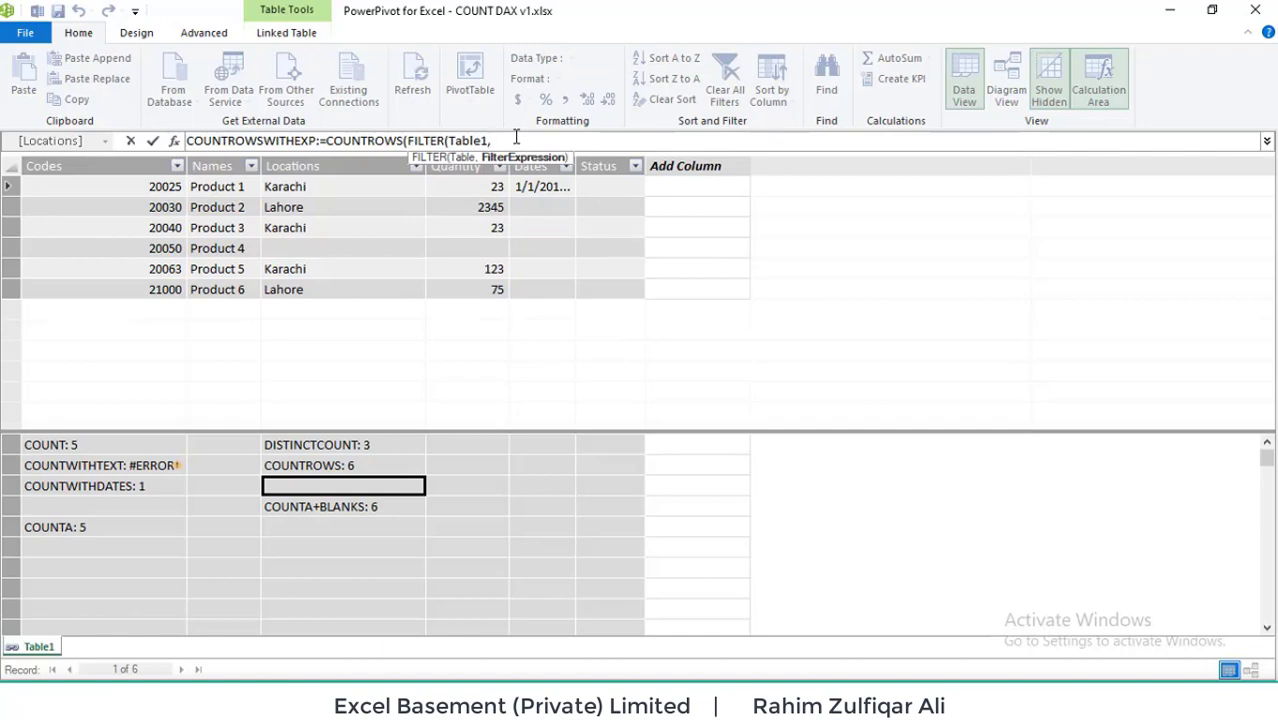
{"action": "type", "text": "[LO"}
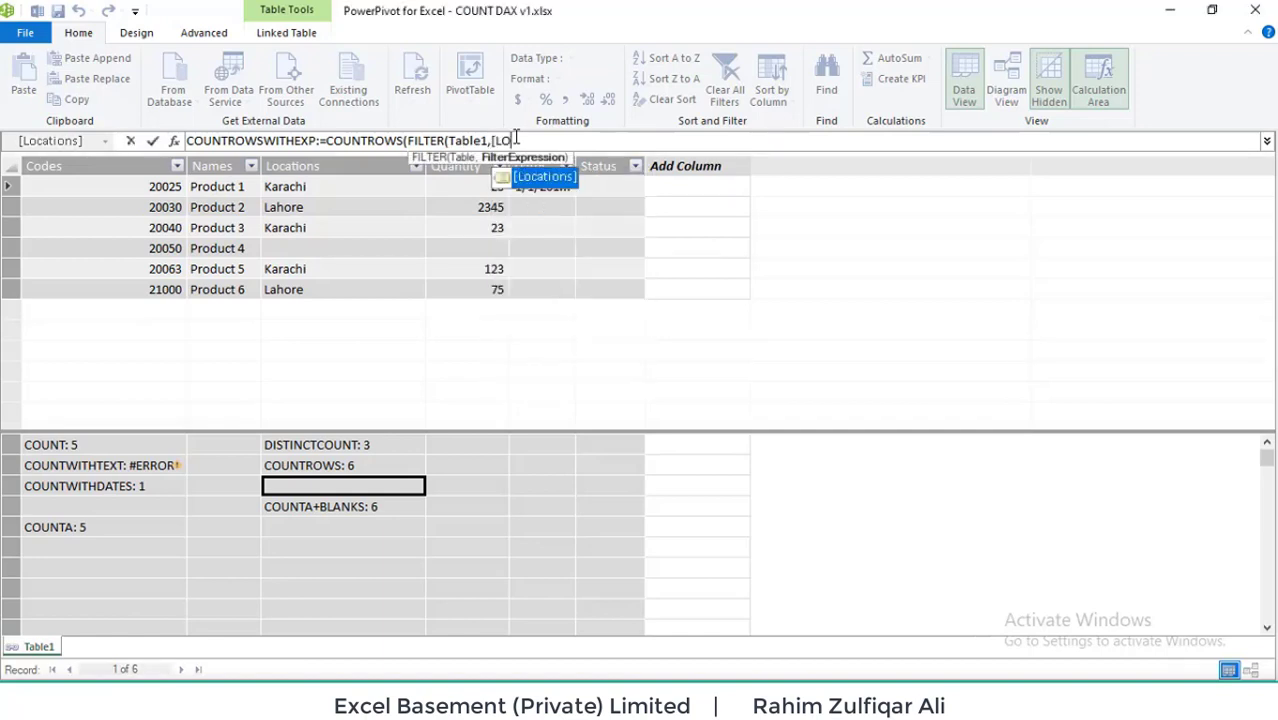
{"action": "key", "text": "Tab"}
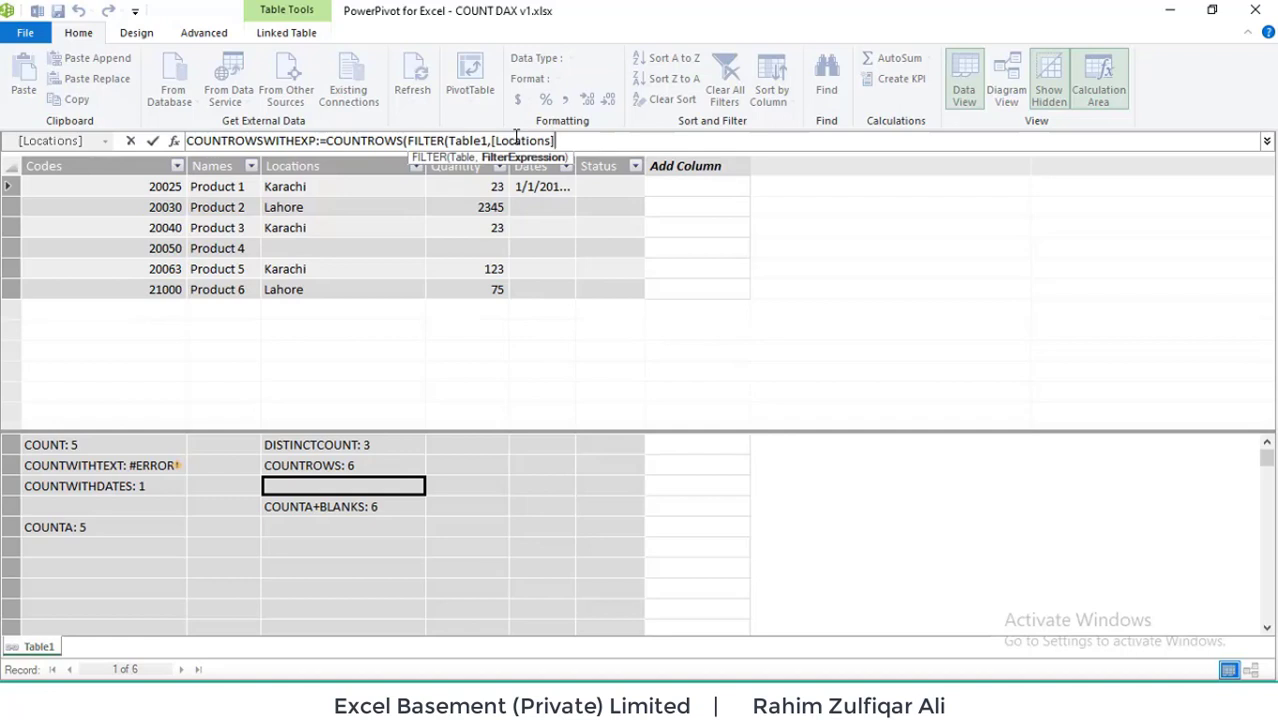
{"action": "type", "text": "=\"kARACHI\")"}
{"action": "key", "text": "Return"}
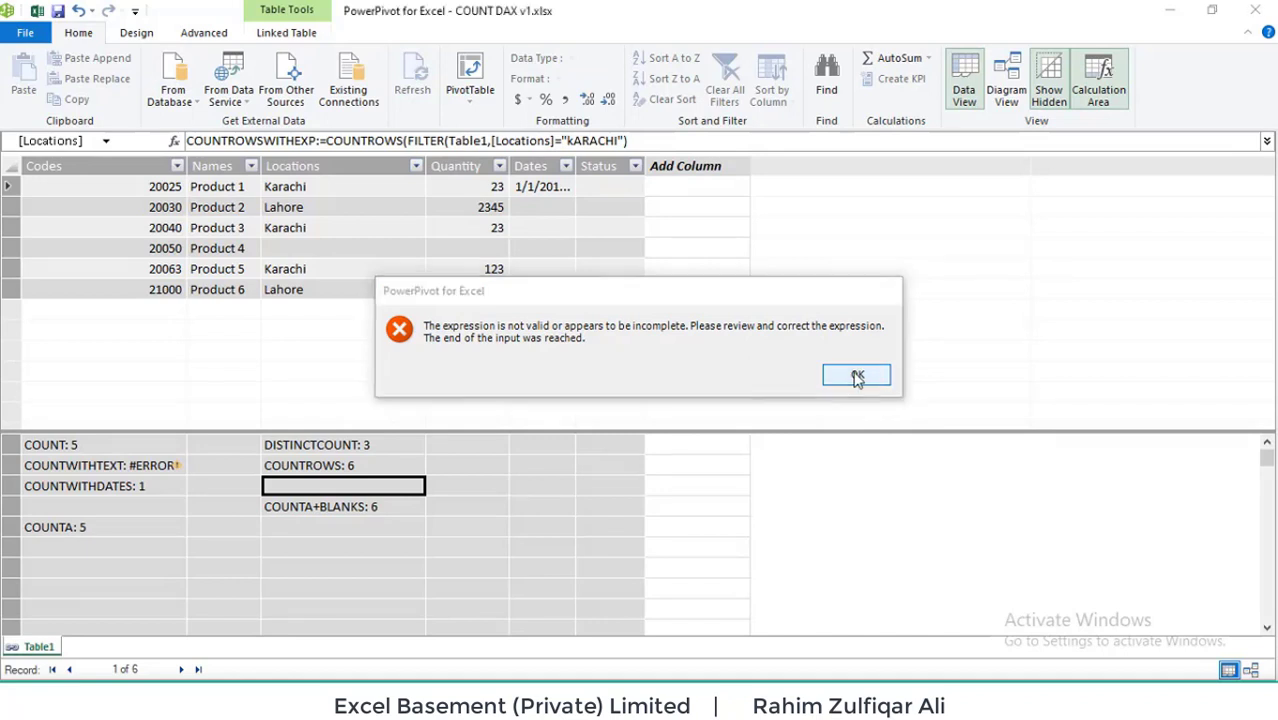
Dismiss the error and add the missing closing parenthesis at the end of the COUNTROWSWITHEXP formula
{"action": "left_click", "coordinate": [857, 376]}
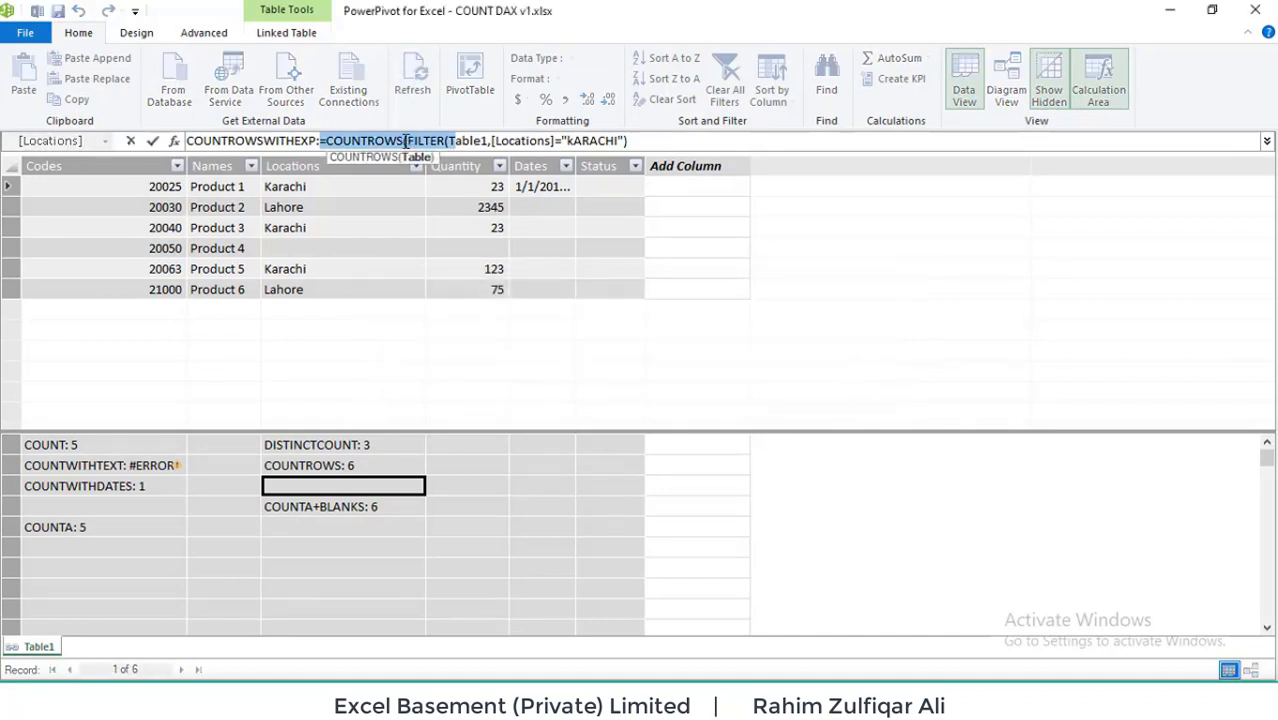
{"action": "left_click", "coordinate": [408, 143]}
{"action": "left_click", "coordinate": [452, 143]}
{"action": "left_click", "coordinate": [647, 142]}
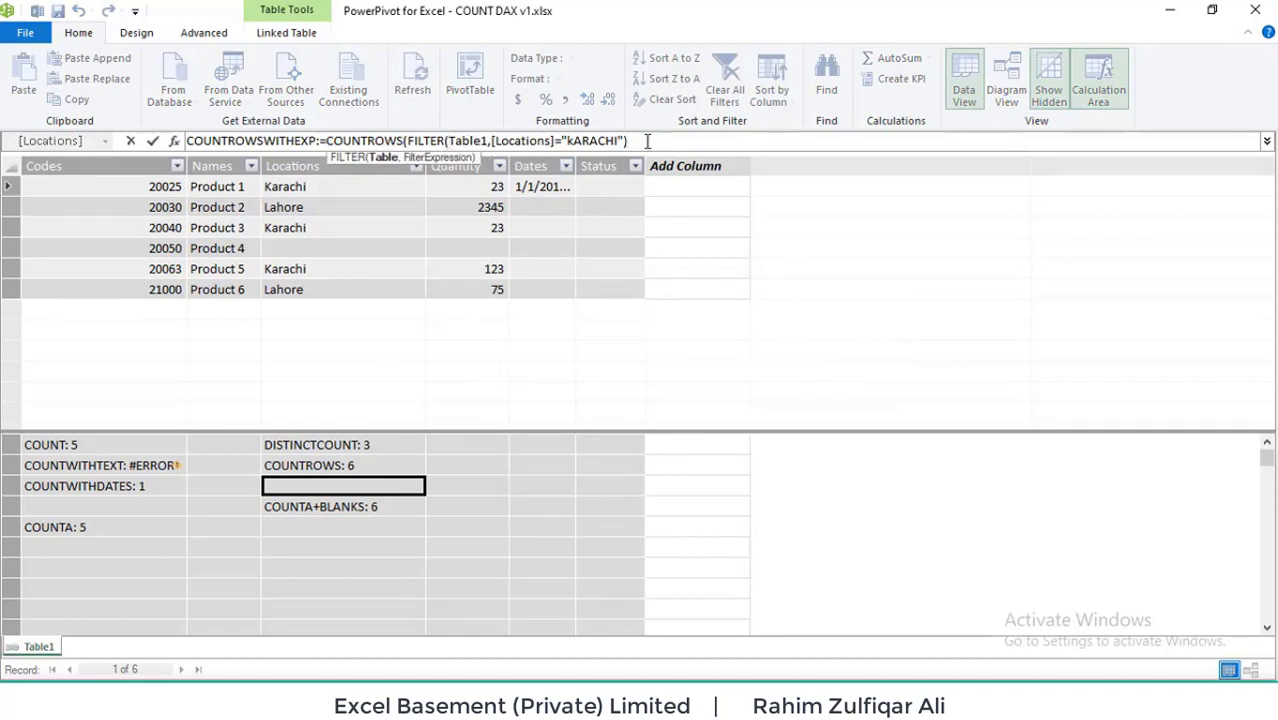
{"action": "type", "text": ")"}
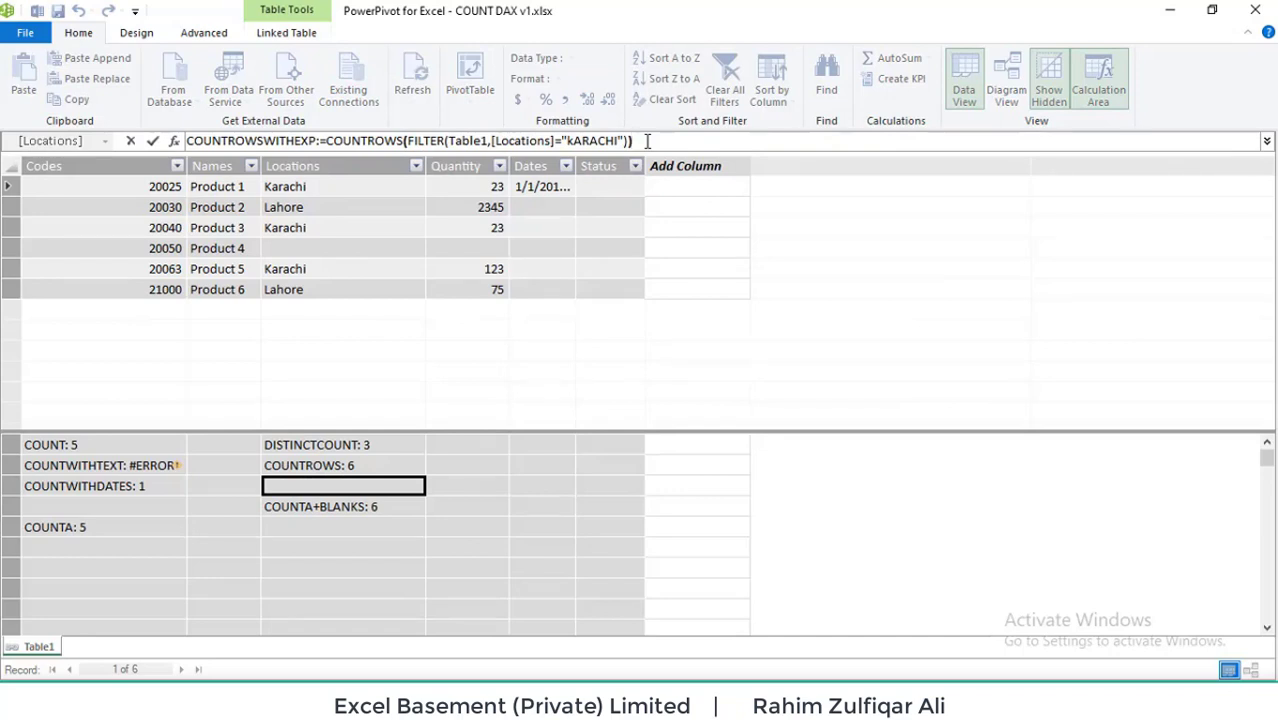
{"action": "key", "text": "Return"}
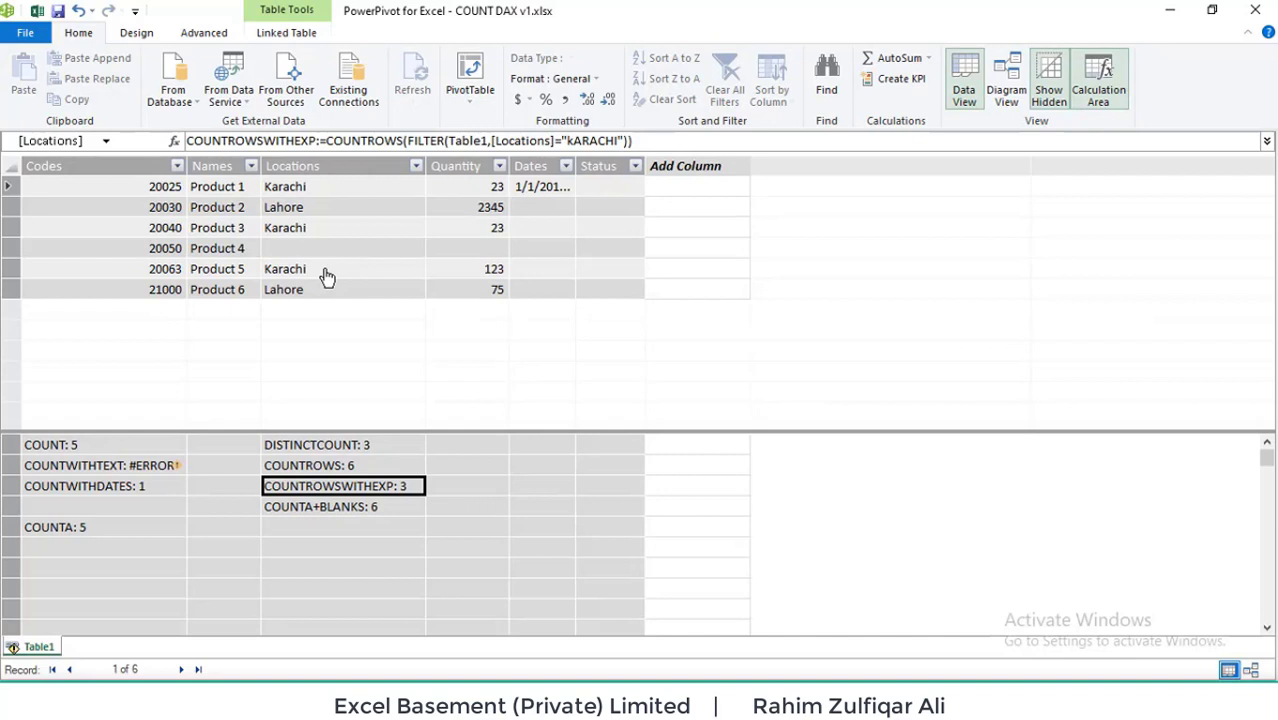
Start a measure named COUNTX in the Locations column, two cells below COUNTA+BLANKS, nesting FILTER on Table1 inside COUNTX
{"action": "left_click", "coordinate": [340, 547]}
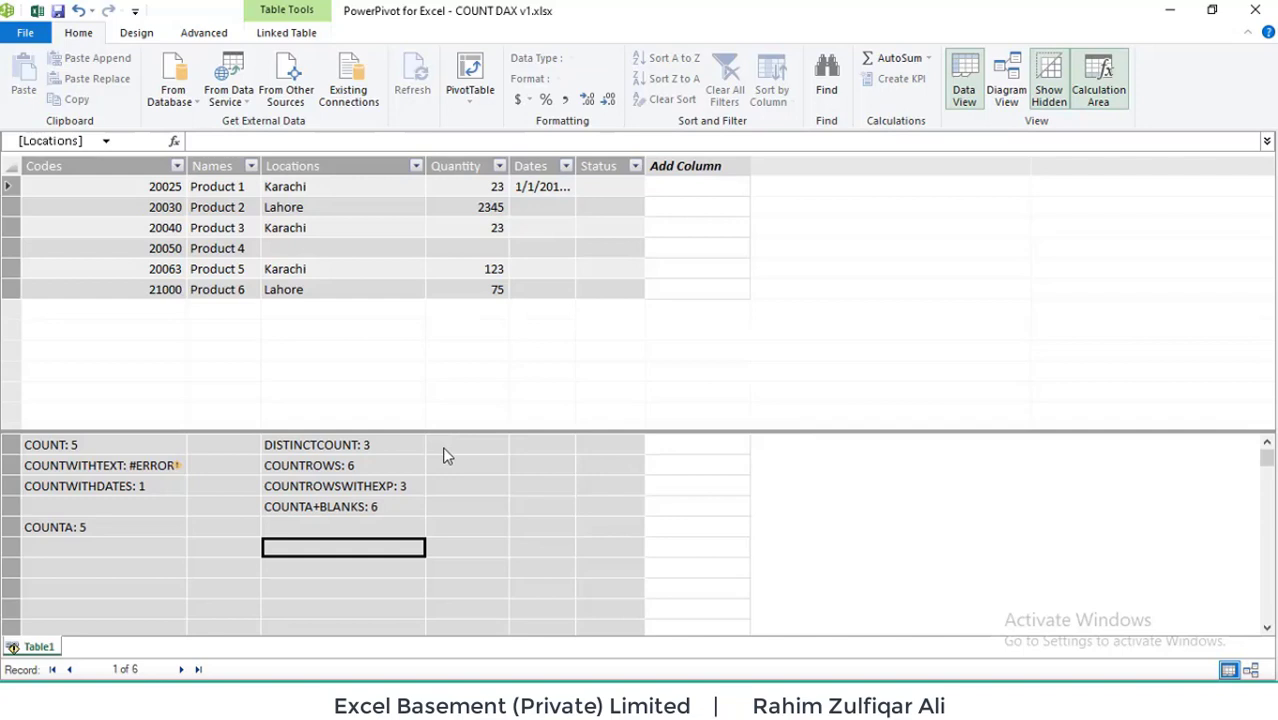
{"action": "type", "text": "COUNT"}
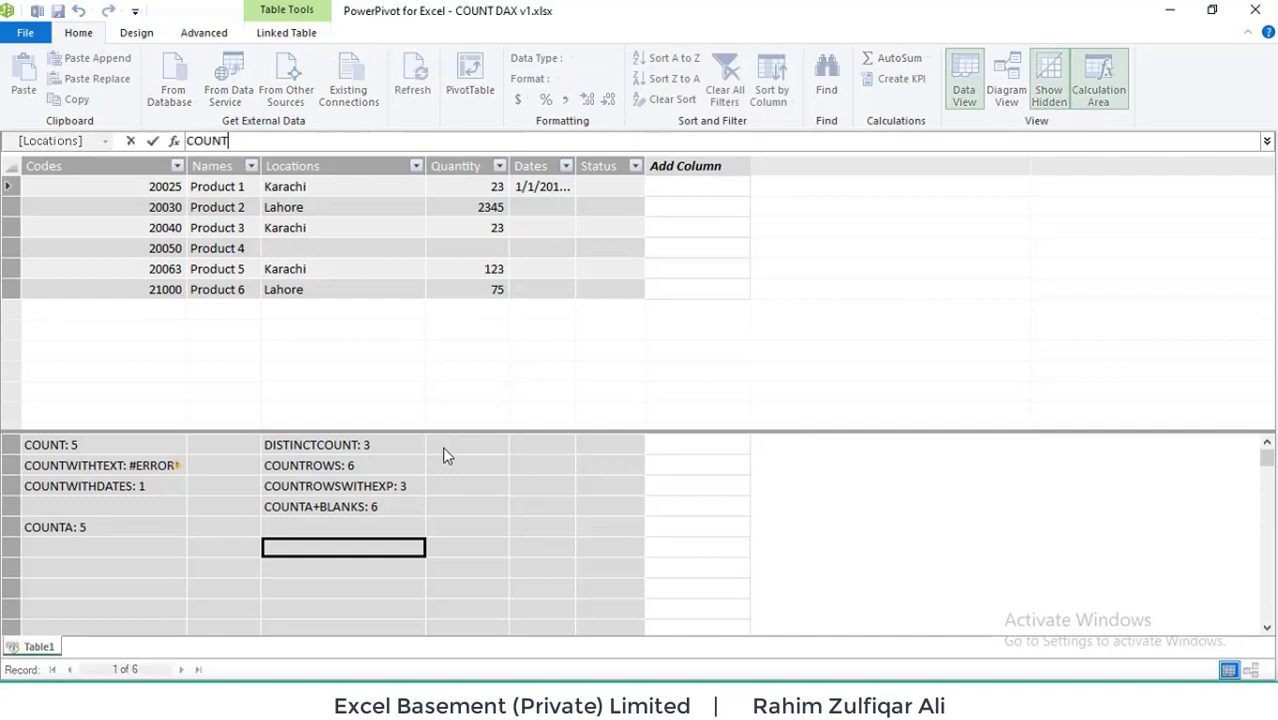
{"action": "type", "text": "X:=COUNTX("}
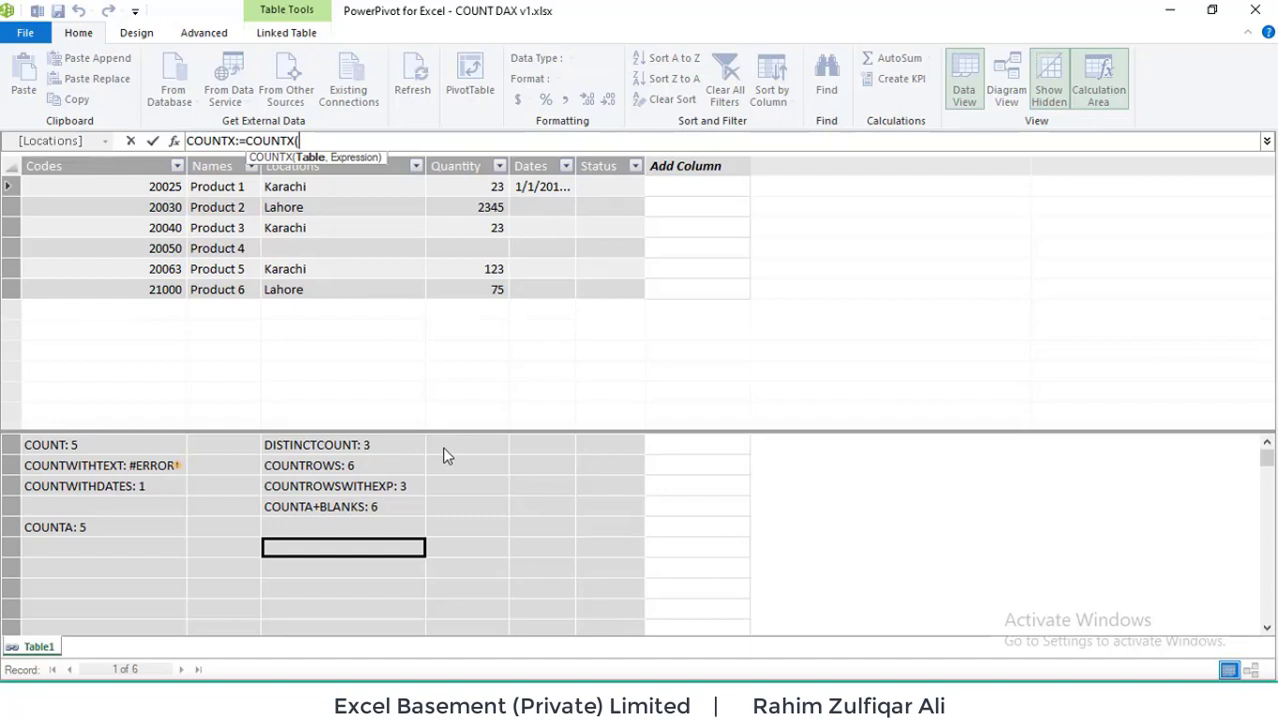
{"action": "type", "text": "FILTER"}
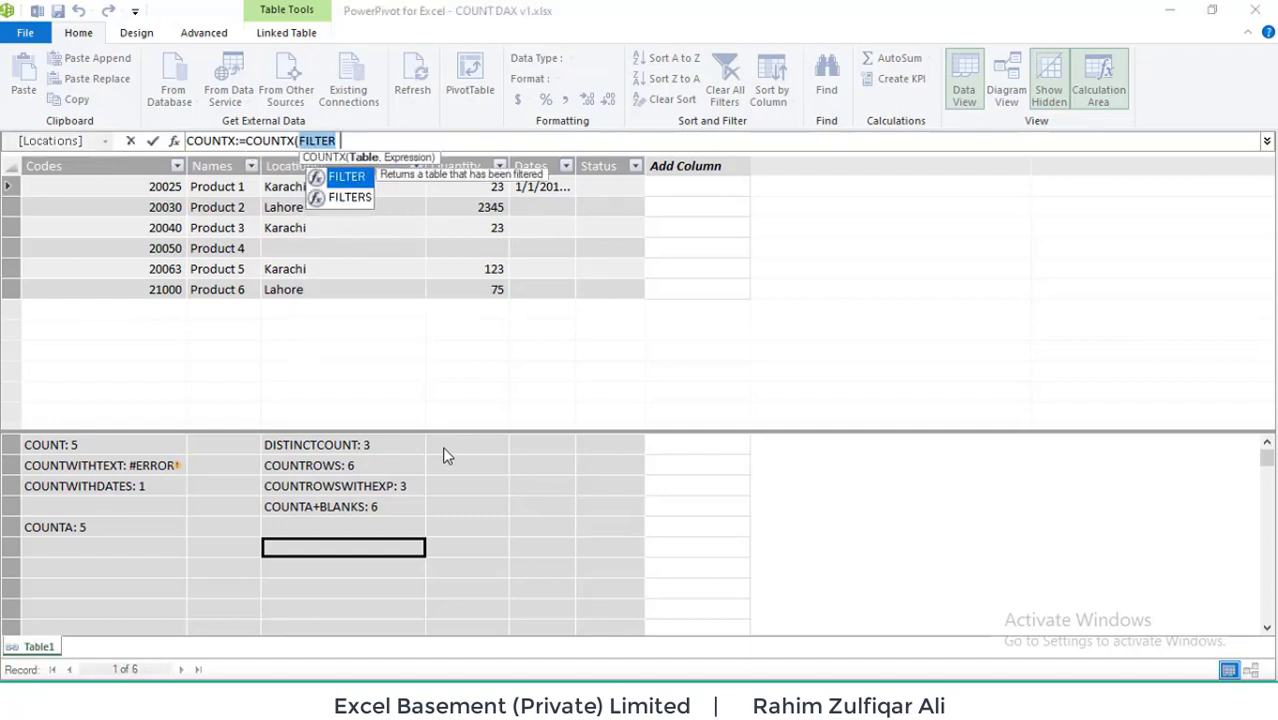
{"action": "key", "text": "Tab"}
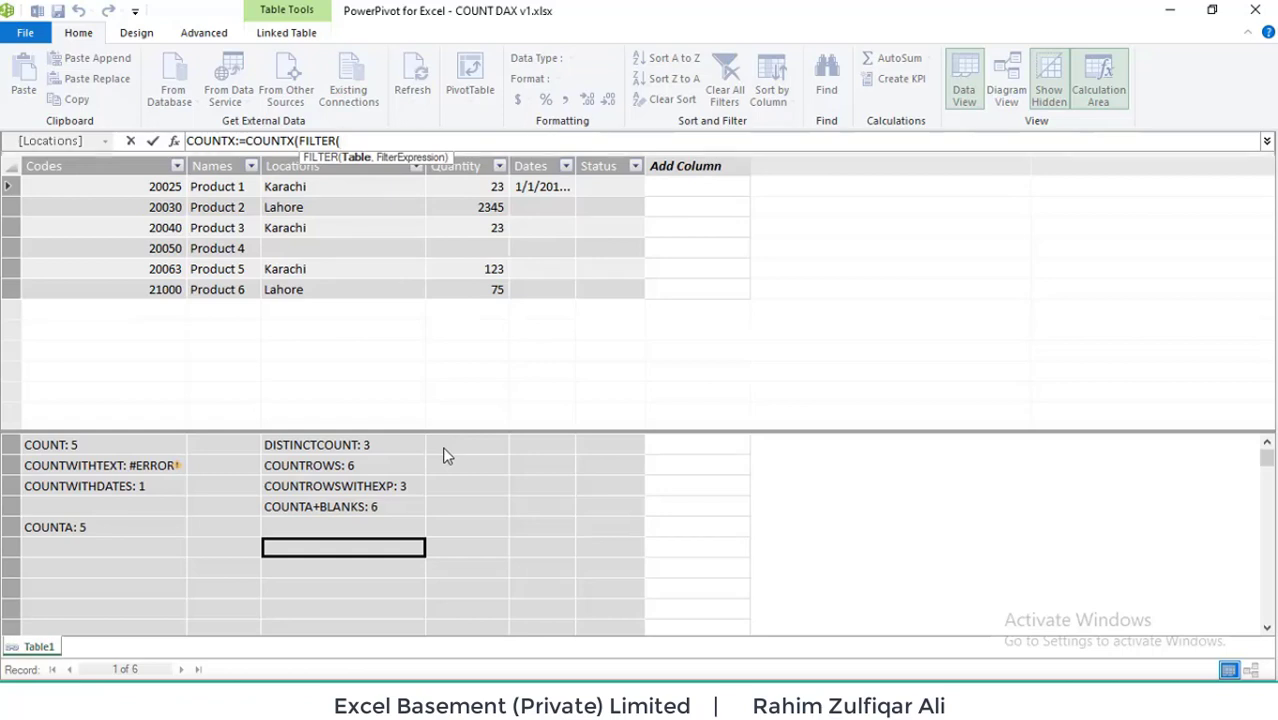
{"action": "type", "text": "Table1"}
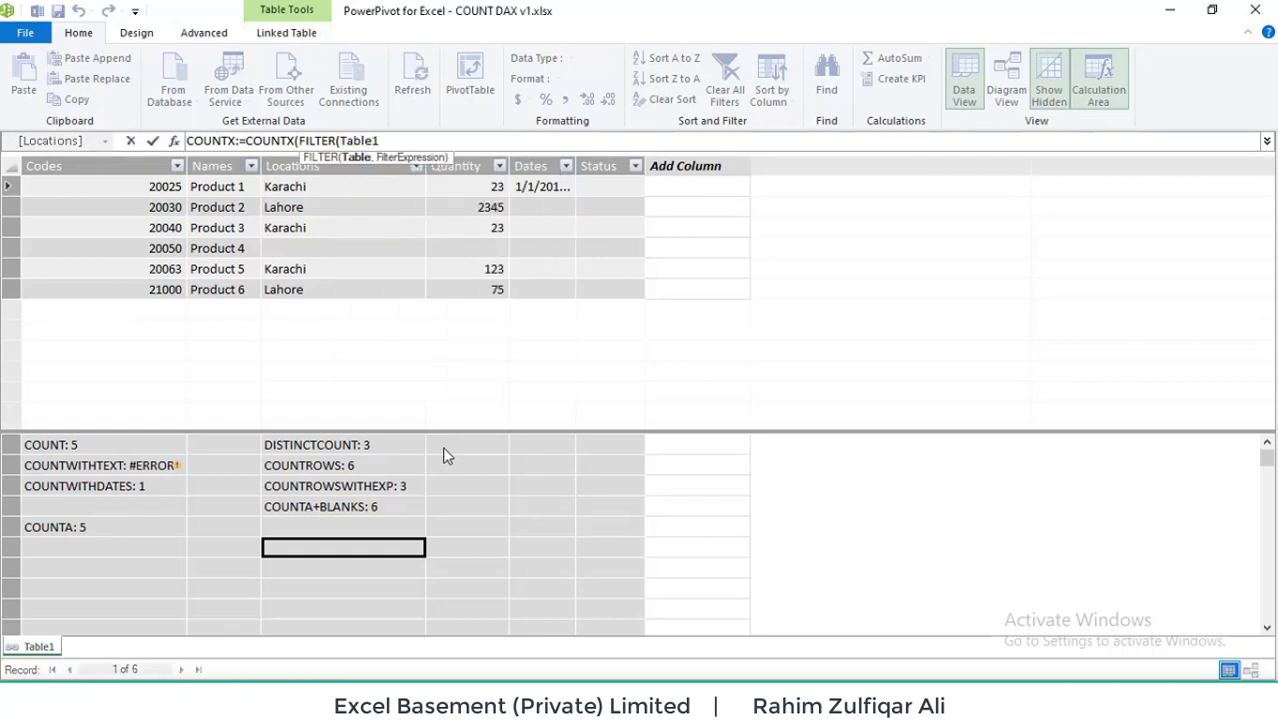
{"action": "type", "text": ","}
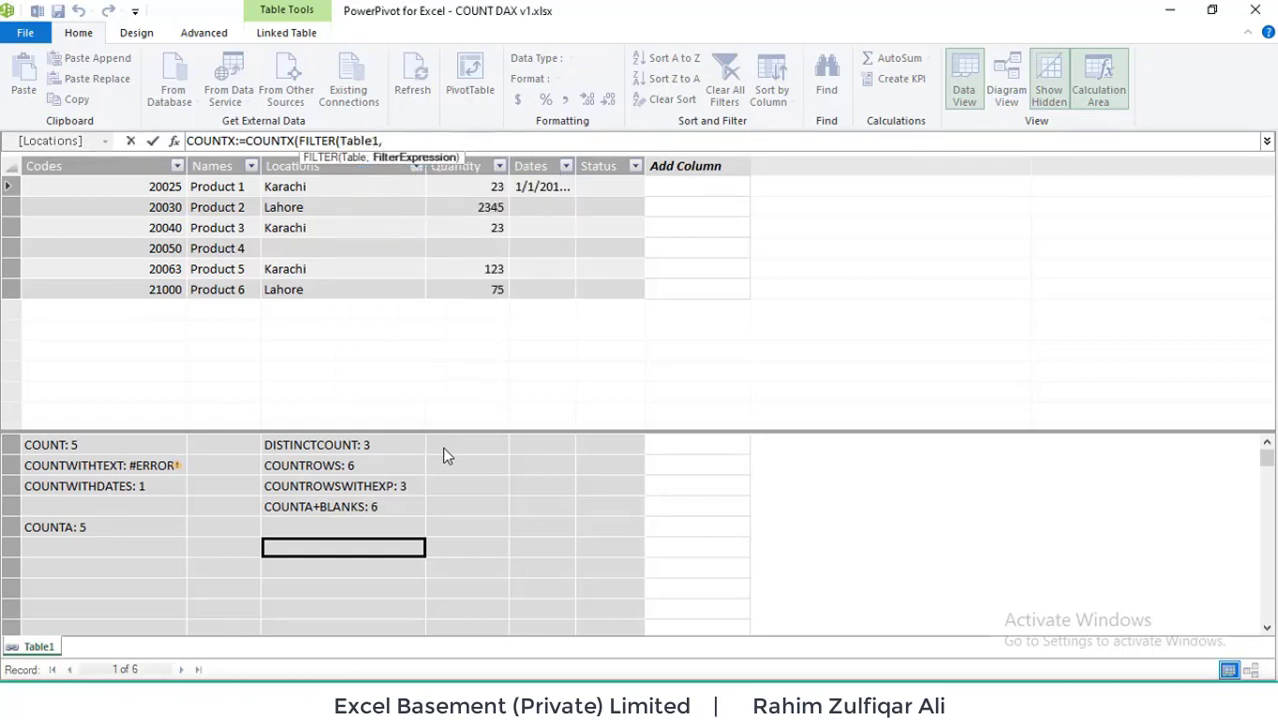
Give the FILTER in the COUNTX measure the condition Table1[Quantity]>100 and close that function
{"action": "type", "text": "TAL"}
{"action": "key", "text": "BackSpace"}
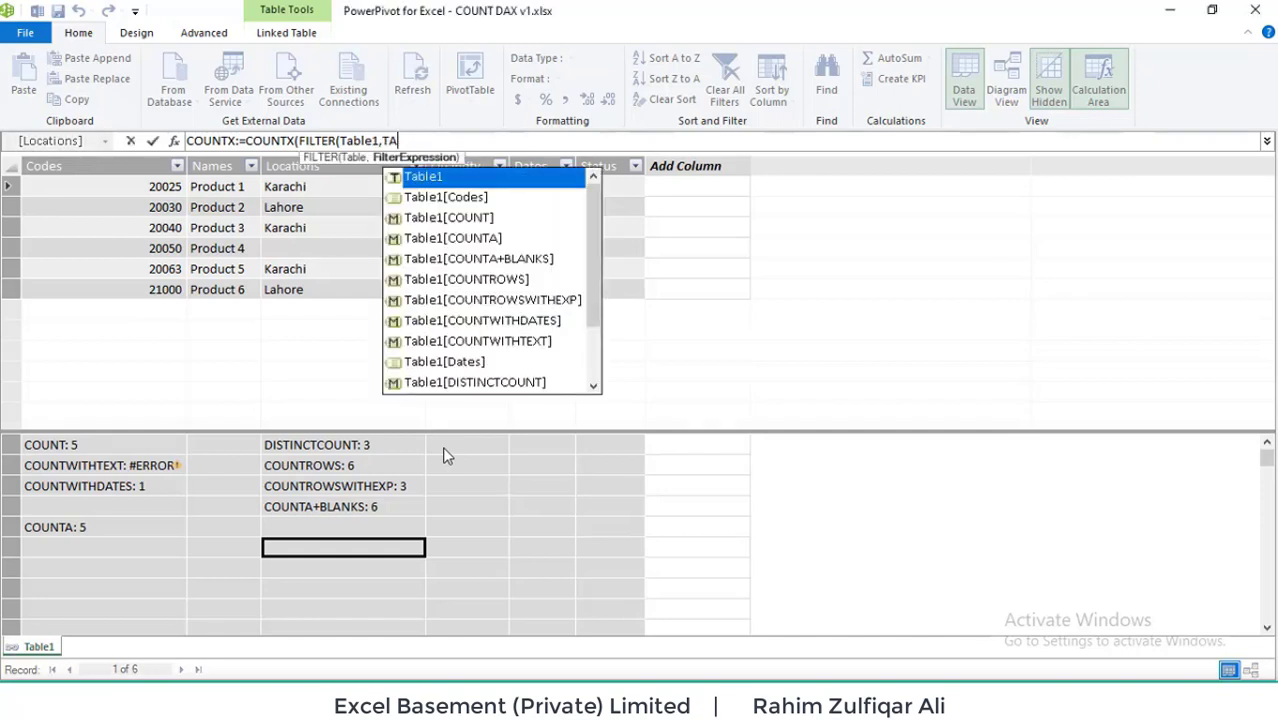
{"action": "key", "text": "Down"}
{"action": "key", "text": "Down"}
{"action": "key", "text": "Down"}
{"action": "key", "text": "Down"}
{"action": "key", "text": "Down"}
{"action": "key", "text": "Down"}
{"action": "key", "text": "Down"}
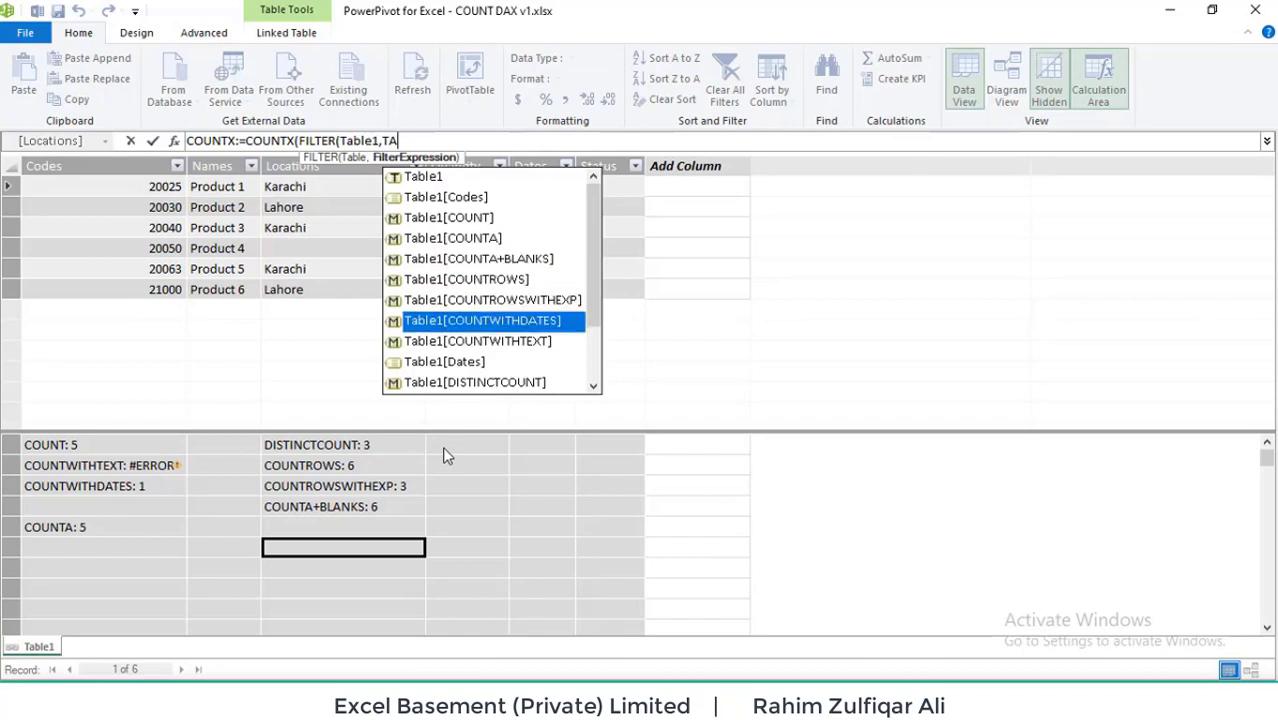
{"action": "key", "text": "Down"}
{"action": "key", "text": "Down"}
{"action": "key", "text": "Down"}
{"action": "key", "text": "Down"}
{"action": "key", "text": "Down"}
{"action": "key", "text": "Down"}
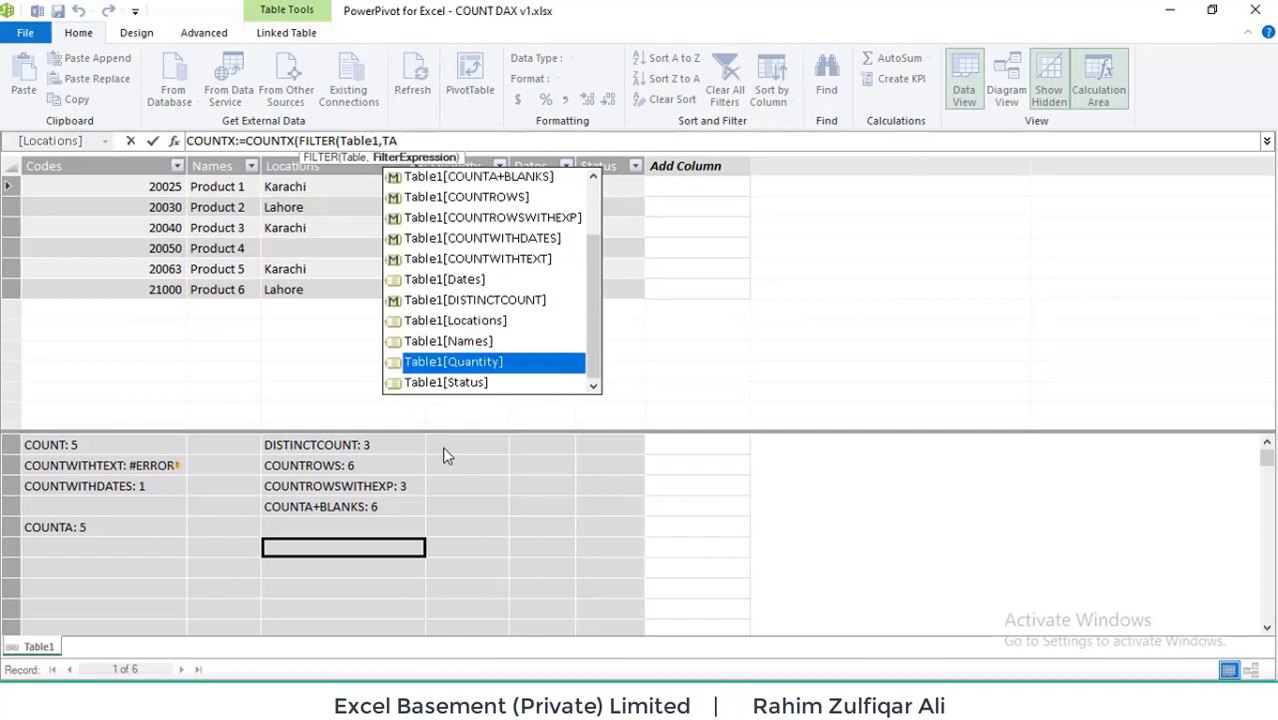
{"action": "key", "text": "Tab"}
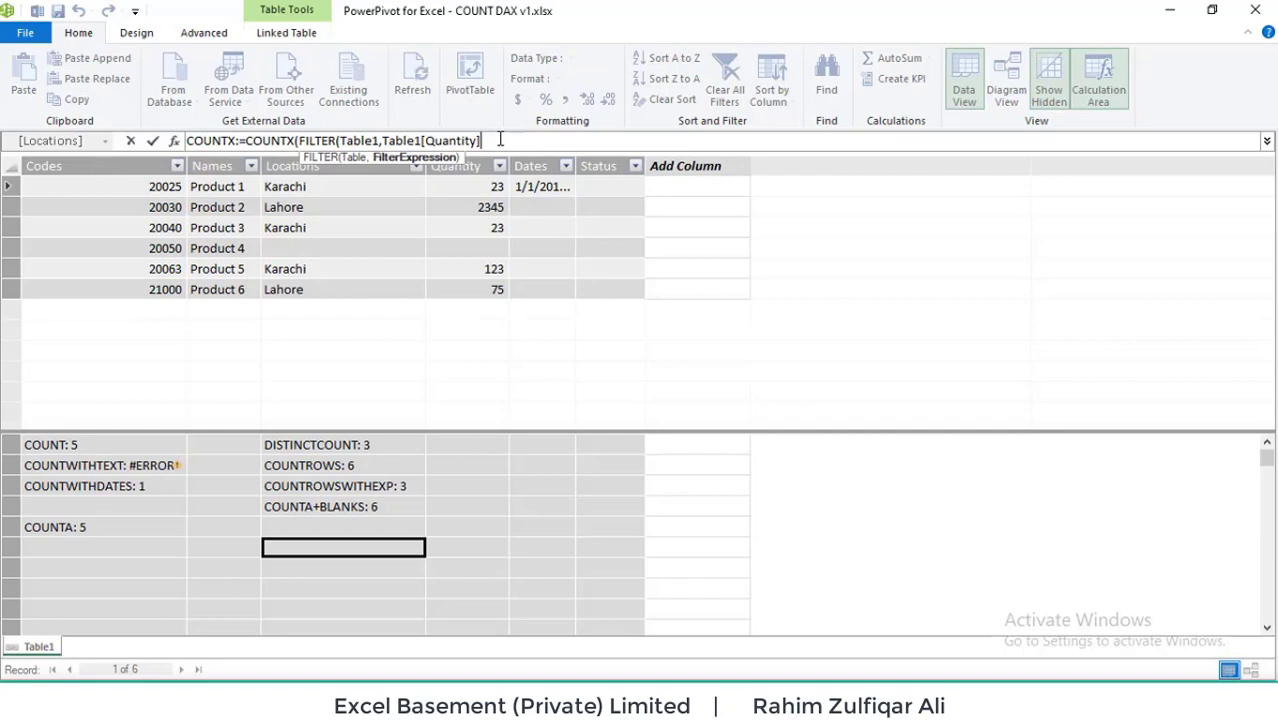
{"action": "type", "text": ">100"}
{"action": "type", "text": "),"}
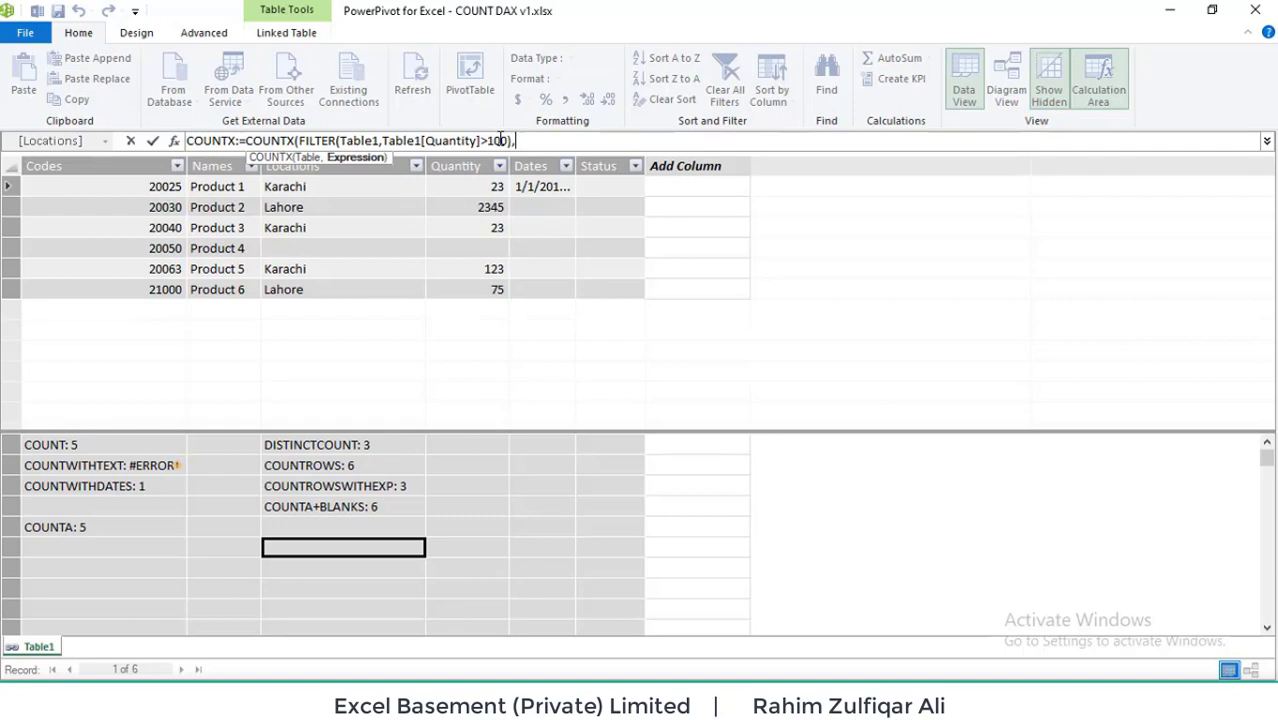
Add Table1[Quantity] as the expression to count and submit the COUNTX formula
{"action": "type", "text": "tABLE"}
{"action": "key", "text": "Down"}
{"action": "key", "text": "Down"}
{"action": "key", "text": "Down"}
{"action": "key", "text": "Down"}
{"action": "key", "text": "Down"}
{"action": "key", "text": "Down"}
{"action": "key", "text": "Down"}
{"action": "key", "text": "Down"}
{"action": "key", "text": "Down"}
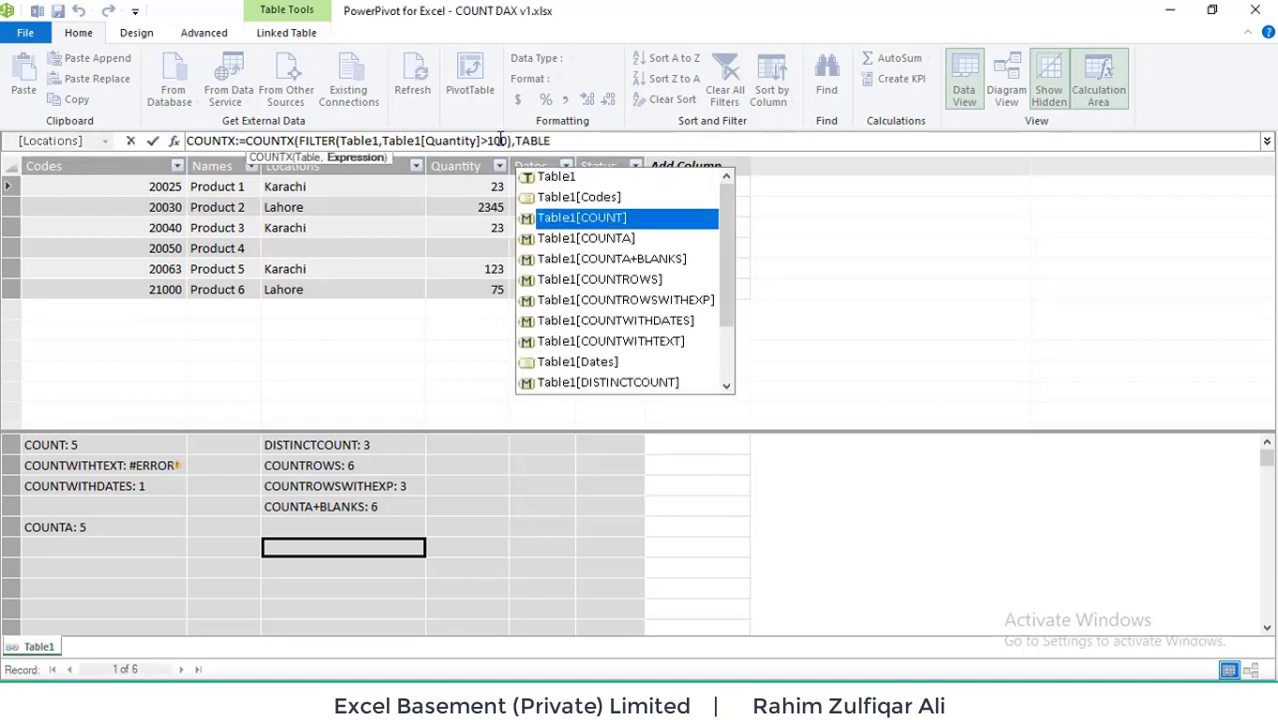
{"action": "key", "text": "Down"}
{"action": "key", "text": "Down"}
{"action": "key", "text": "Down"}
{"action": "key", "text": "Down"}
{"action": "key", "text": "Down"}
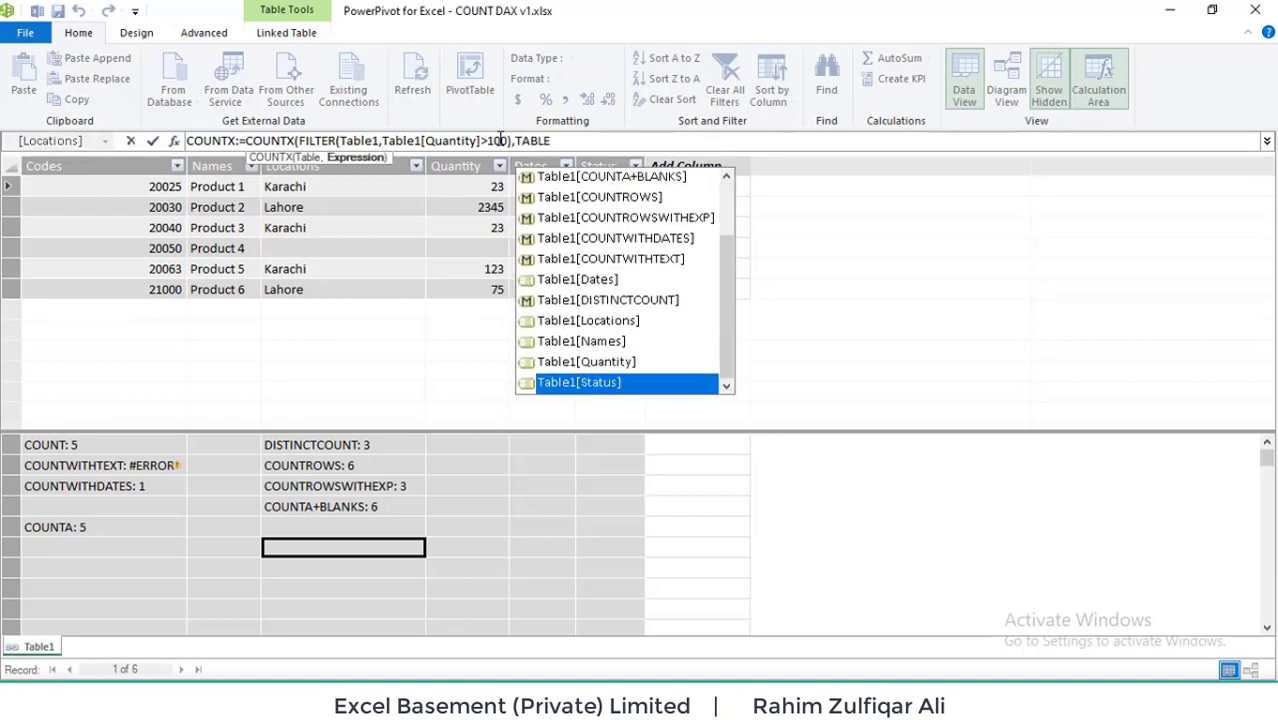
{"action": "key", "text": "Up"}
{"action": "key", "text": "Tab"}
{"action": "type", "text": ")"}
{"action": "key", "text": "Return"}
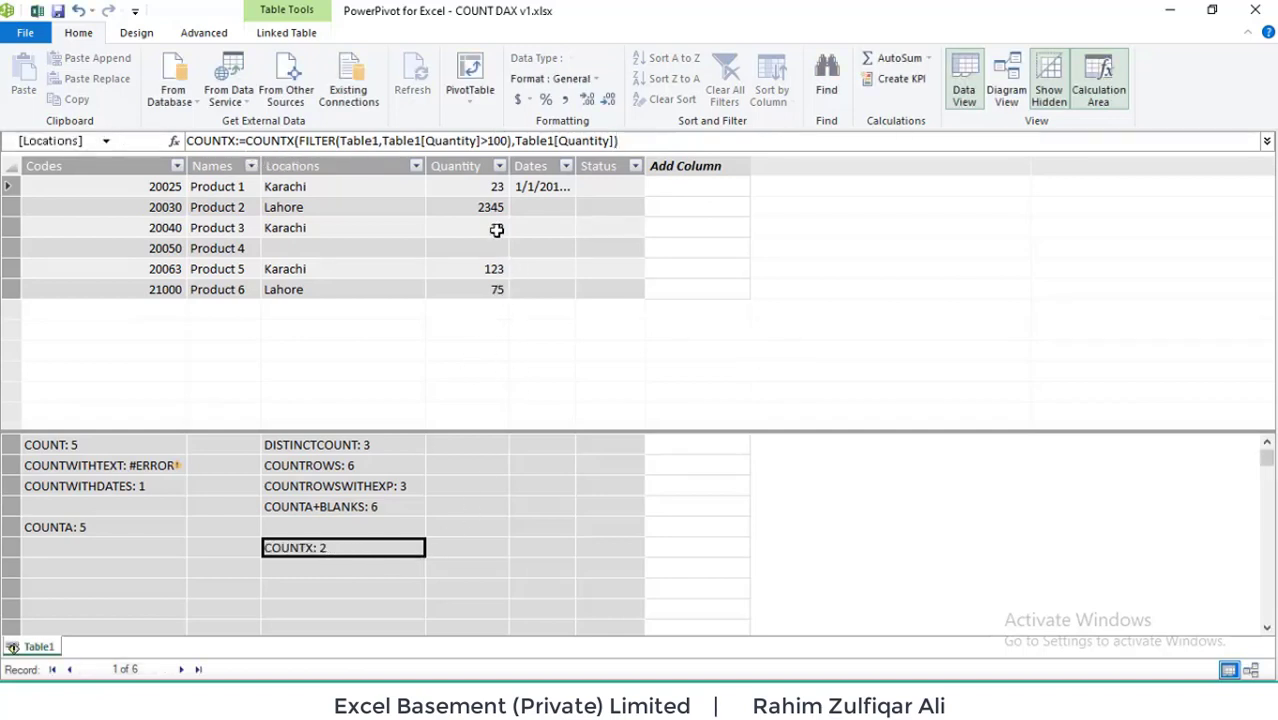
Check the Product 2 and Product 5 quantities against the COUNTX measure
{"action": "left_click", "coordinate": [497, 205]}
{"action": "left_click", "coordinate": [486, 264]}
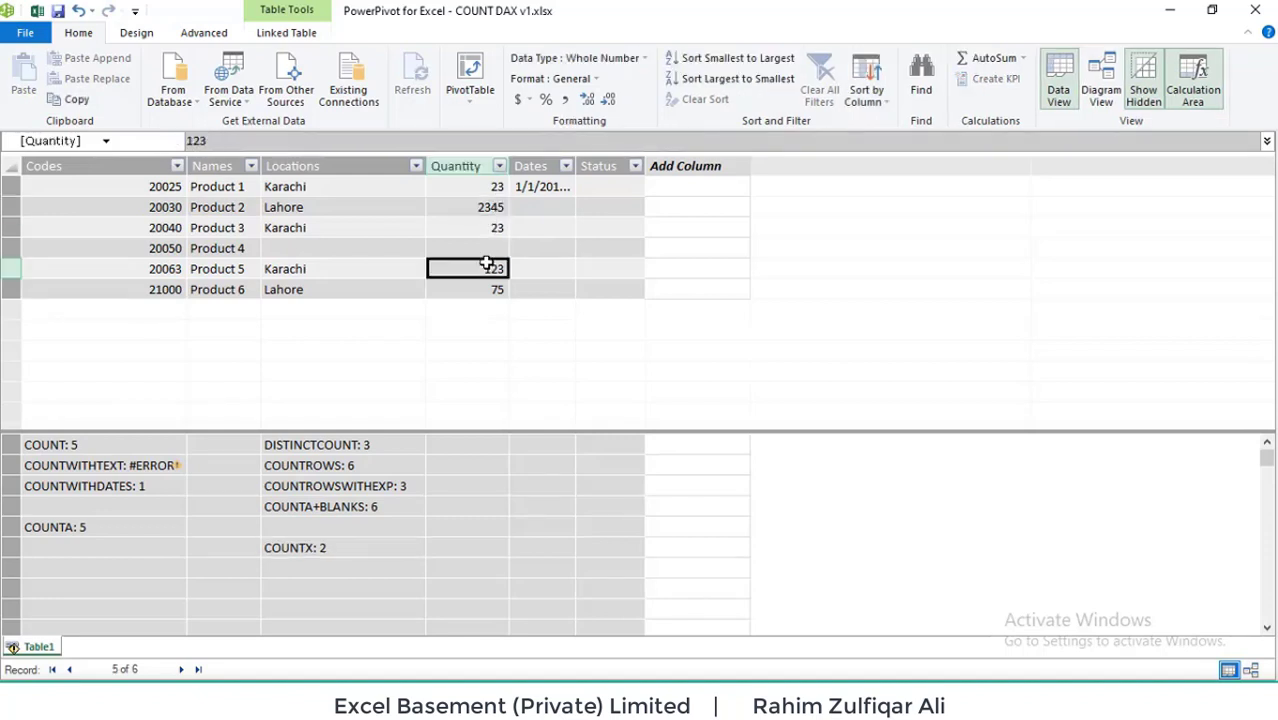
{"action": "left_click", "coordinate": [478, 207]}
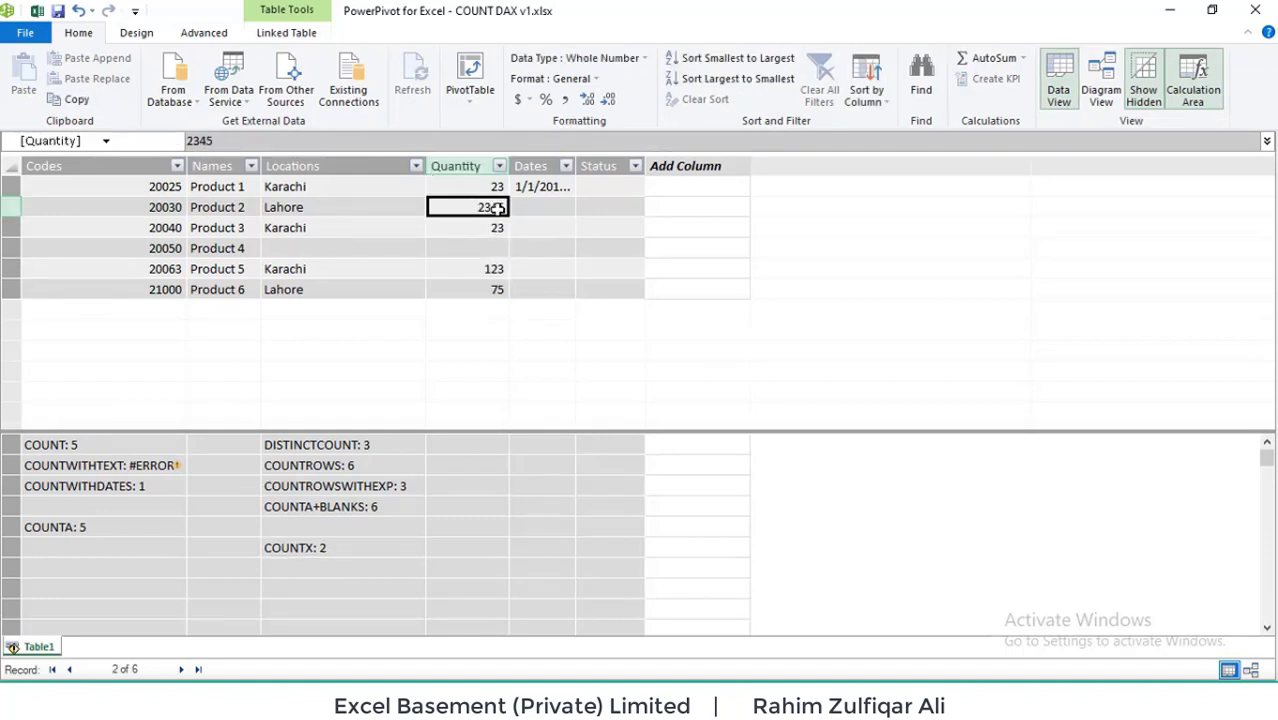
{"action": "left_click", "coordinate": [476, 266]}
{"action": "left_click", "coordinate": [479, 207]}
{"action": "left_click", "coordinate": [468, 264]}
{"action": "left_click", "coordinate": [320, 545]}
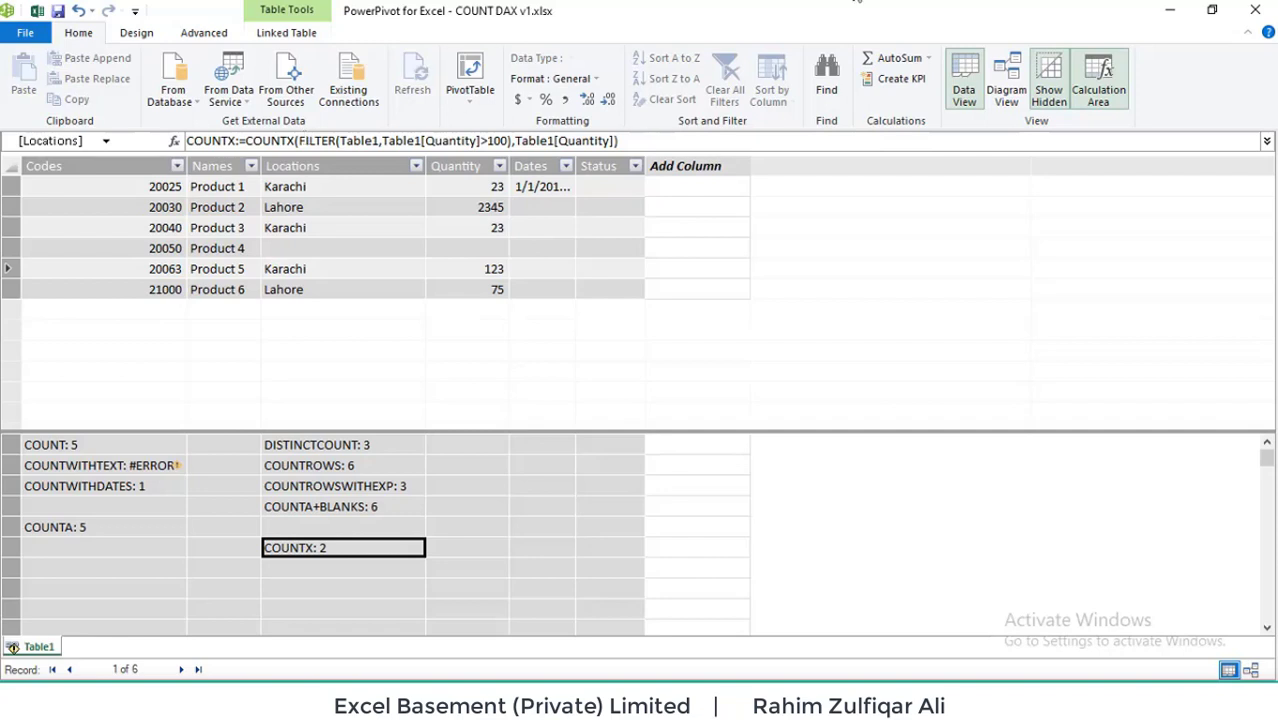
Filter the Names column to exclude Product 2 and Product 3
{"action": "left_click", "coordinate": [251, 167]}
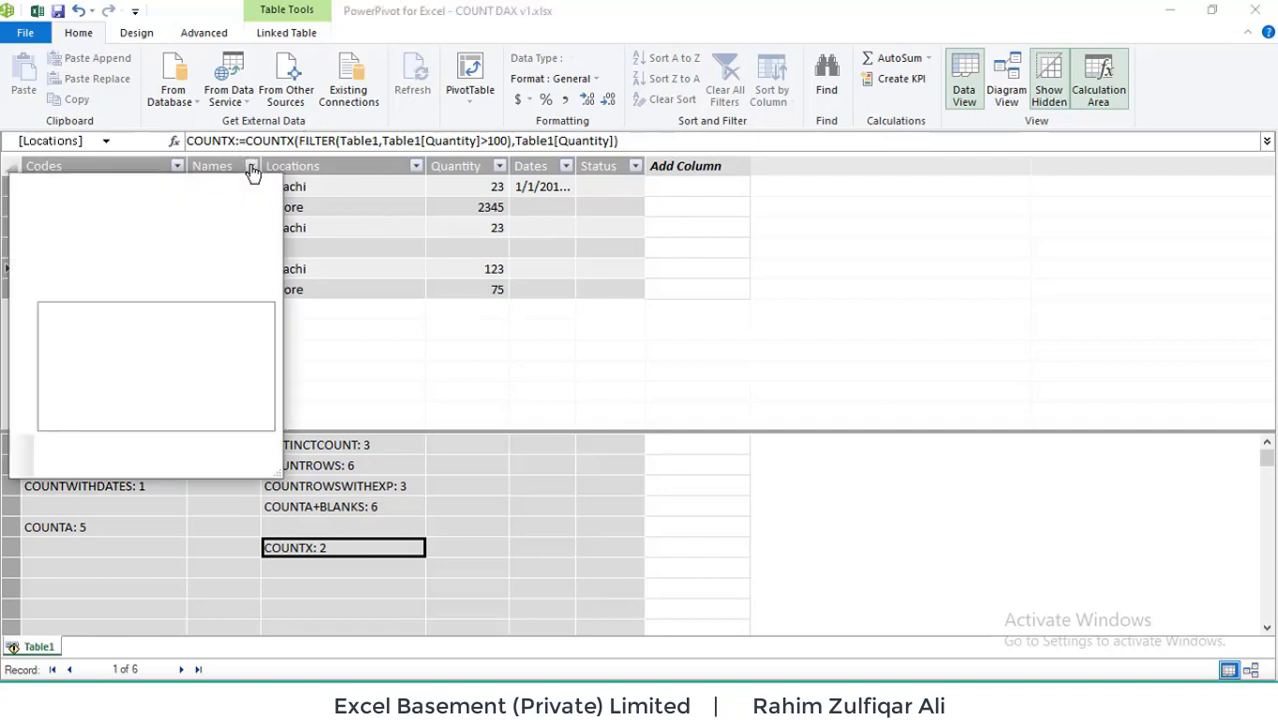
{"action": "left_click", "coordinate": [46, 351]}
{"action": "left_click", "coordinate": [46, 370]}
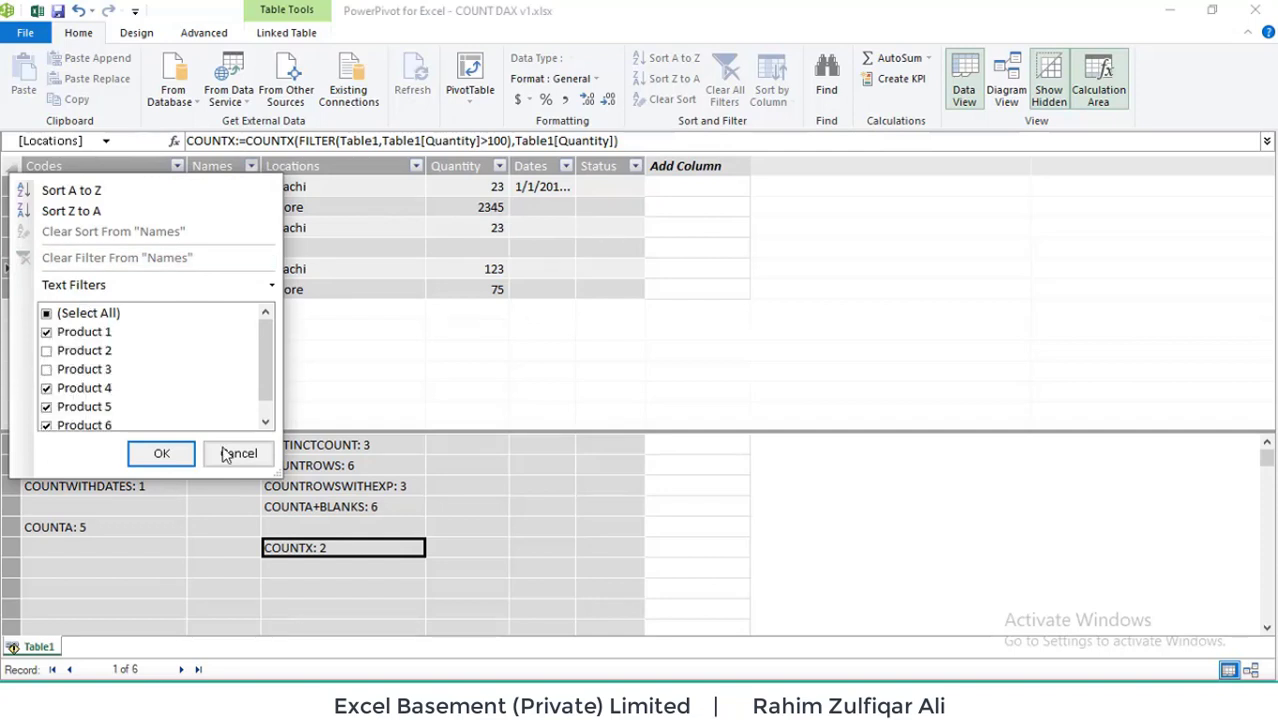
{"action": "left_click", "coordinate": [176, 460]}
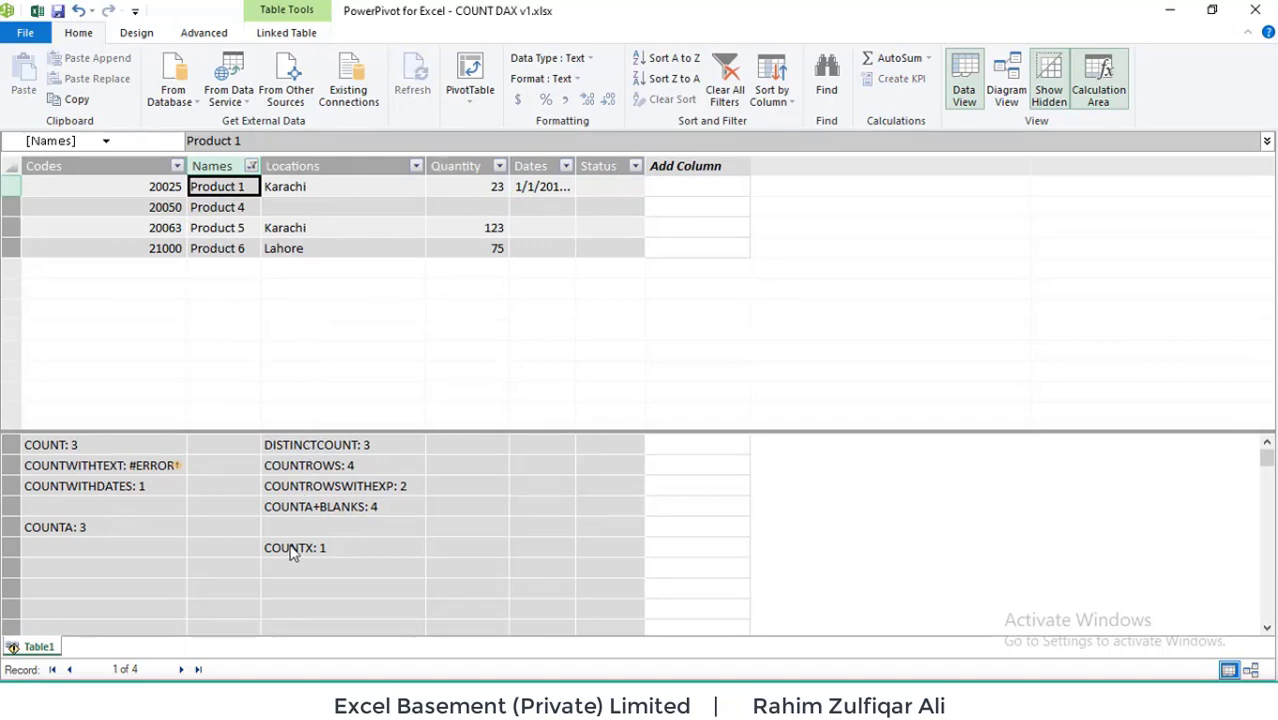
Reselect all products in the Names filter to show every row again
{"action": "left_click", "coordinate": [251, 166]}
{"action": "left_click", "coordinate": [45, 331]}
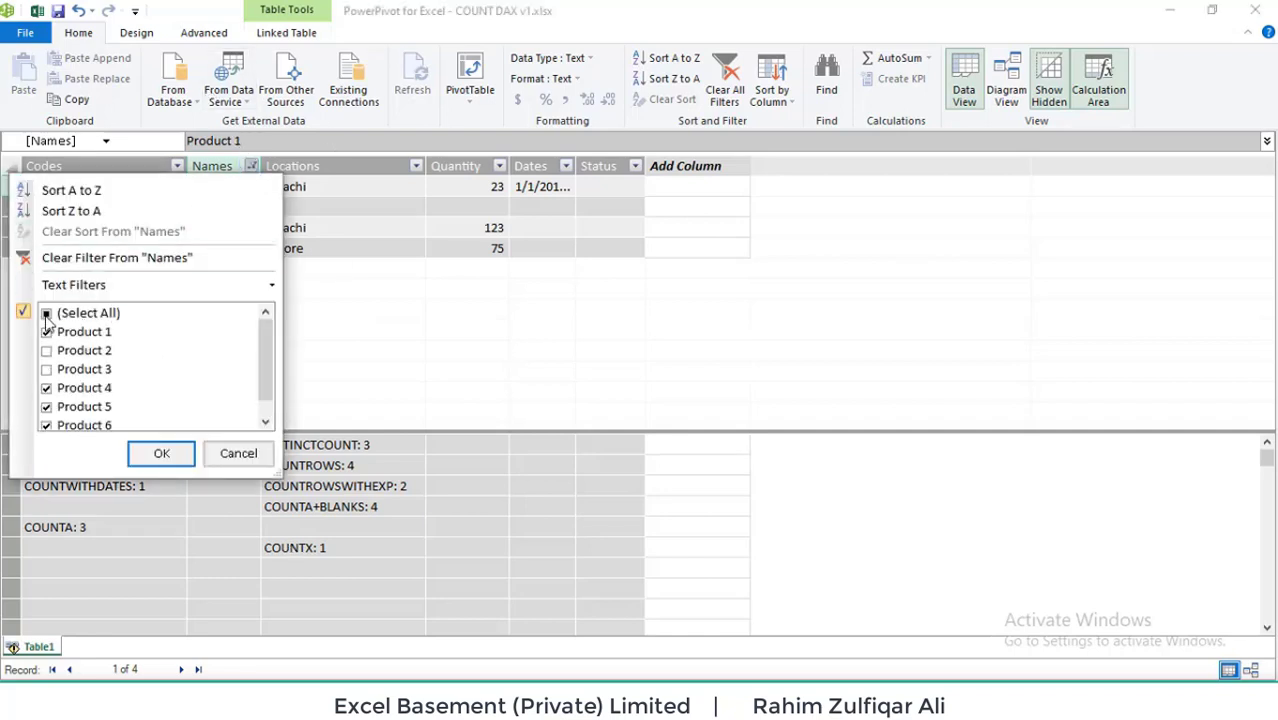
{"action": "left_click", "coordinate": [46, 314]}
{"action": "left_click", "coordinate": [46, 313]}
{"action": "left_click", "coordinate": [161, 453]}
{"action": "left_click", "coordinate": [405, 569]}
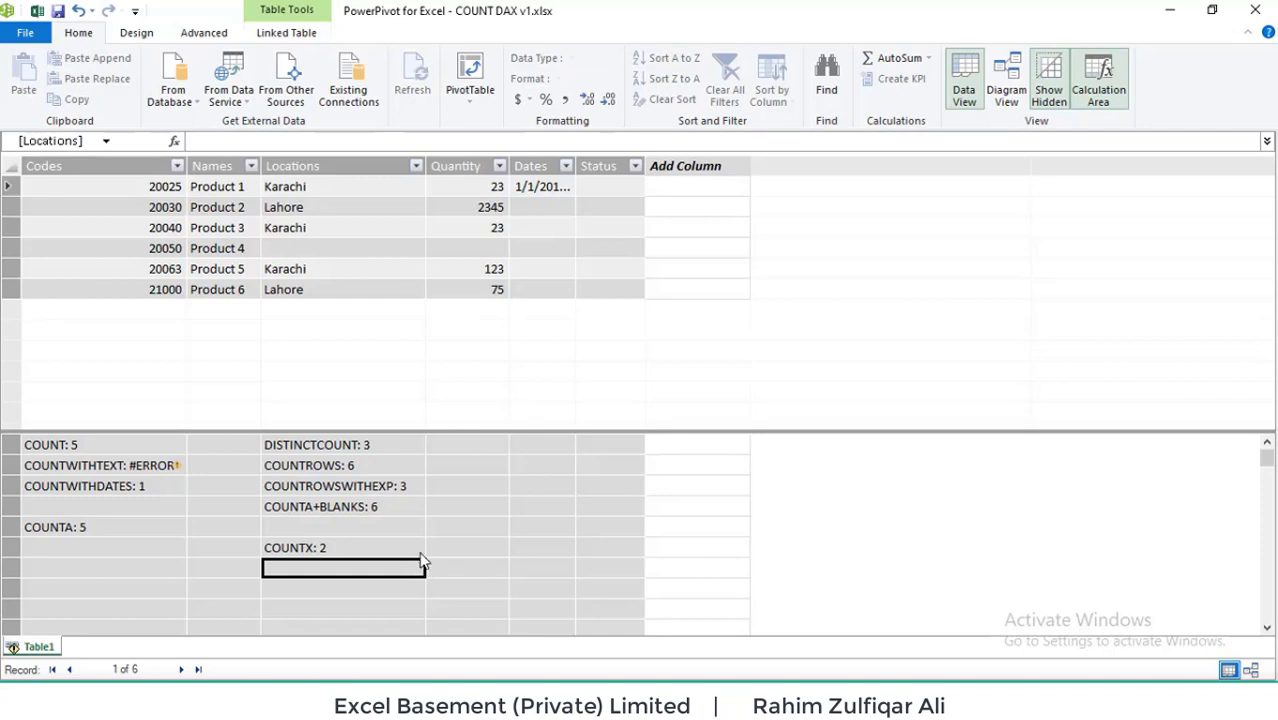
Start a measure named COUNTROWSALL in the empty cell directly below COUNTA+BLANKS, nesting ALL inside COUNTROWS
{"action": "left_click", "coordinate": [350, 527]}
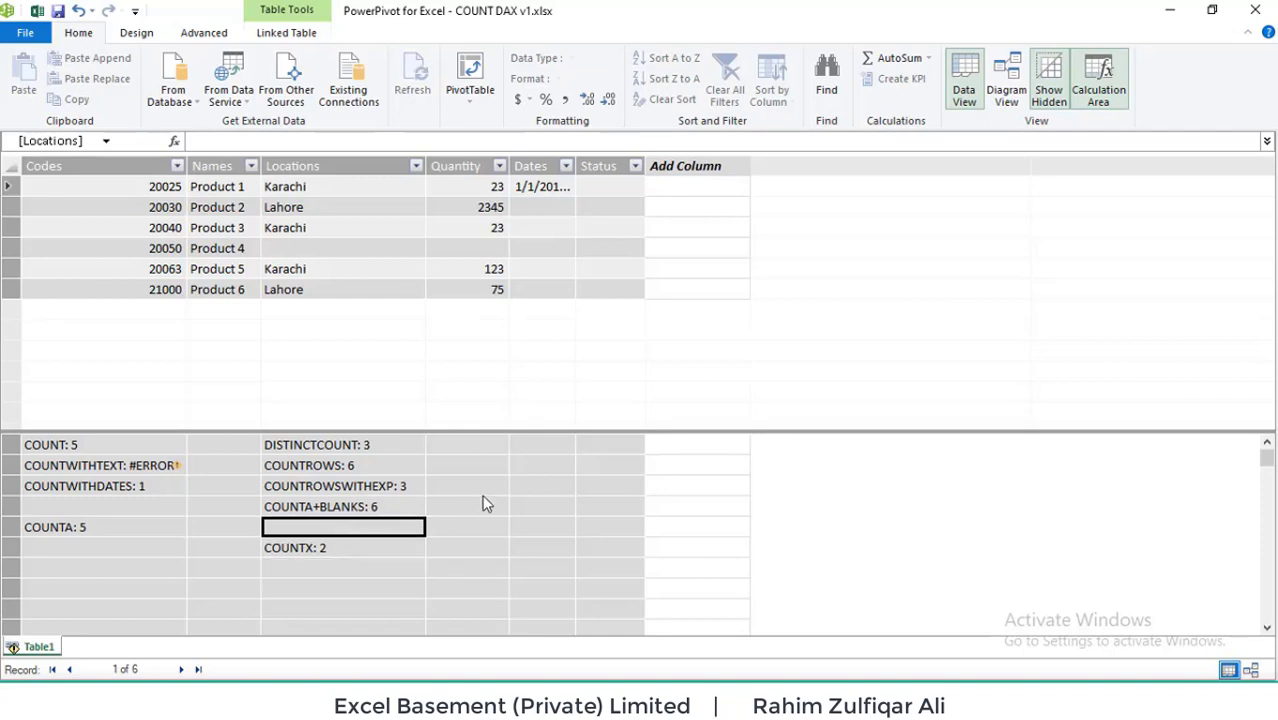
{"action": "type", "text": "COUNTROWS"}
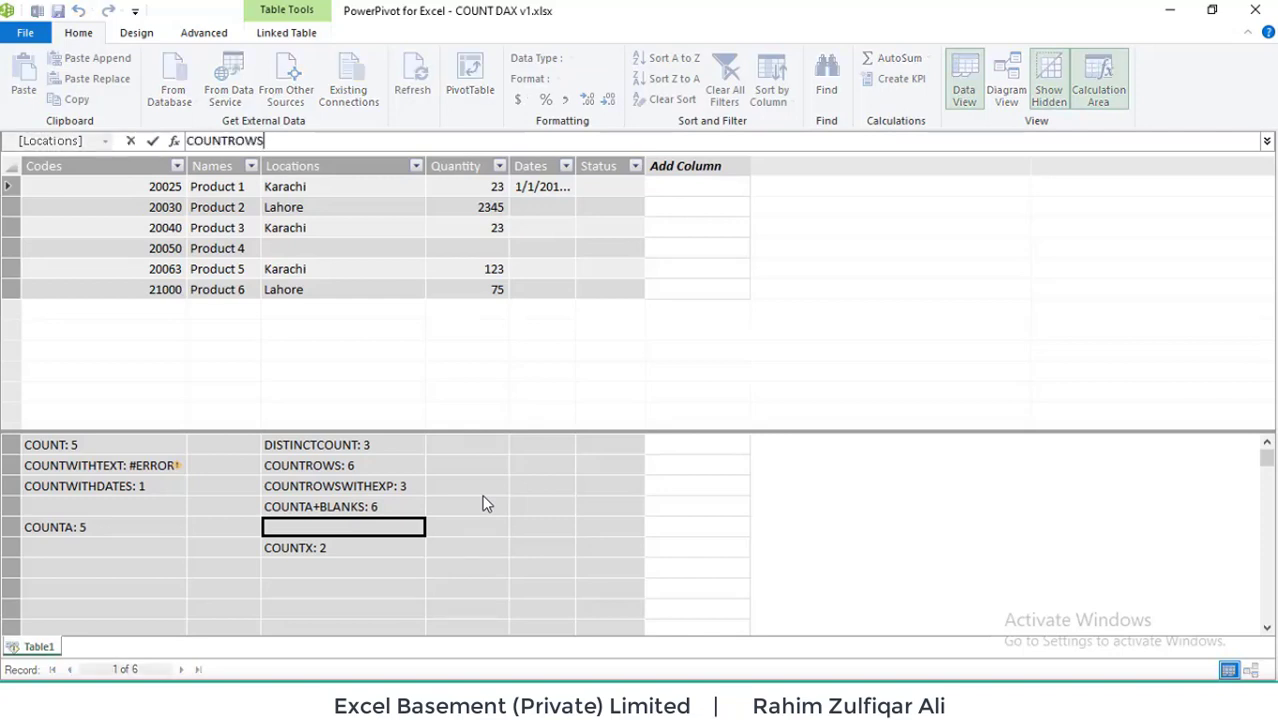
{"action": "type", "text": "ALL"}
{"action": "type", "text": ":="}
{"action": "type", "text": "COUNTROW"}
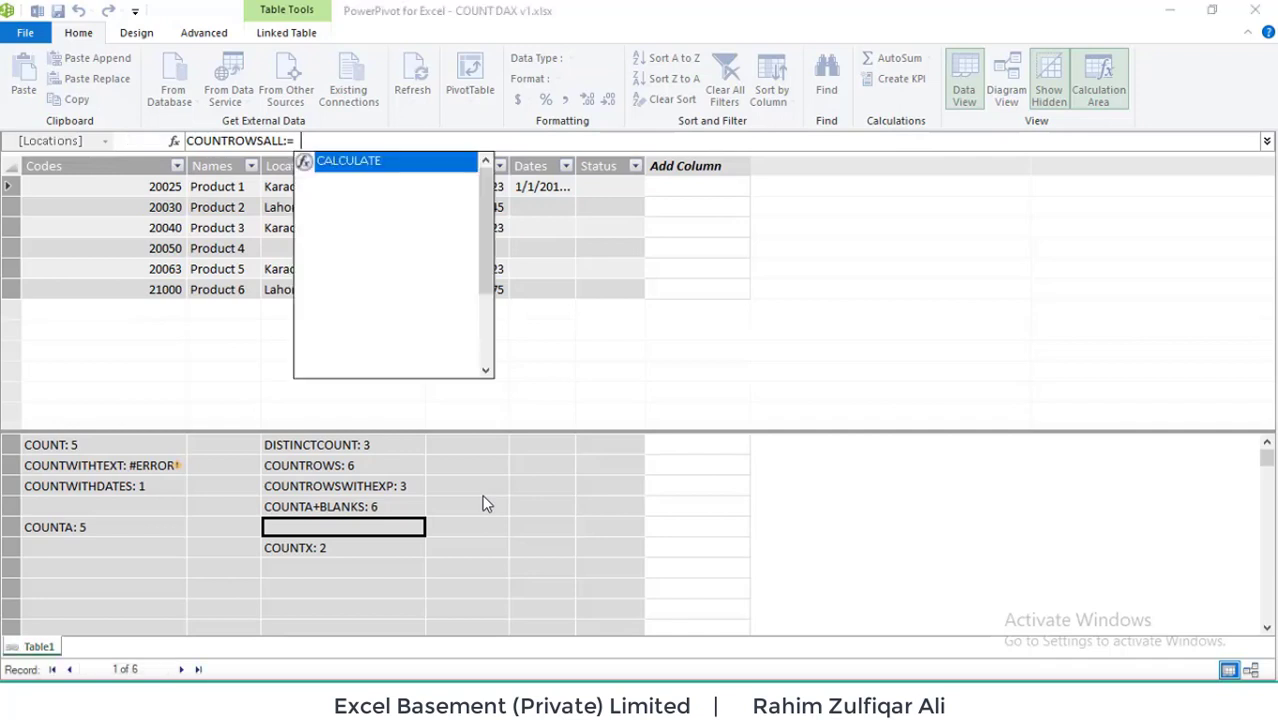
{"action": "key", "text": "Tab"}
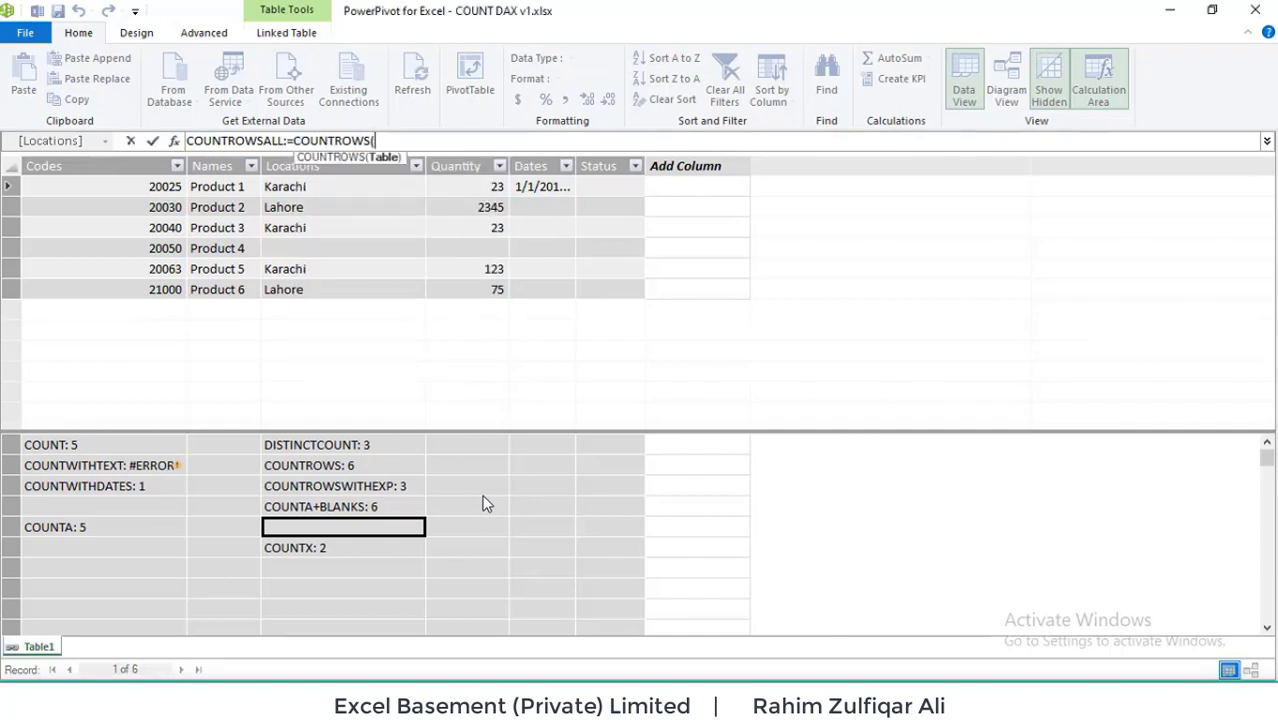
{"action": "type", "text": "ALL"}
{"action": "key", "text": "Tab"}
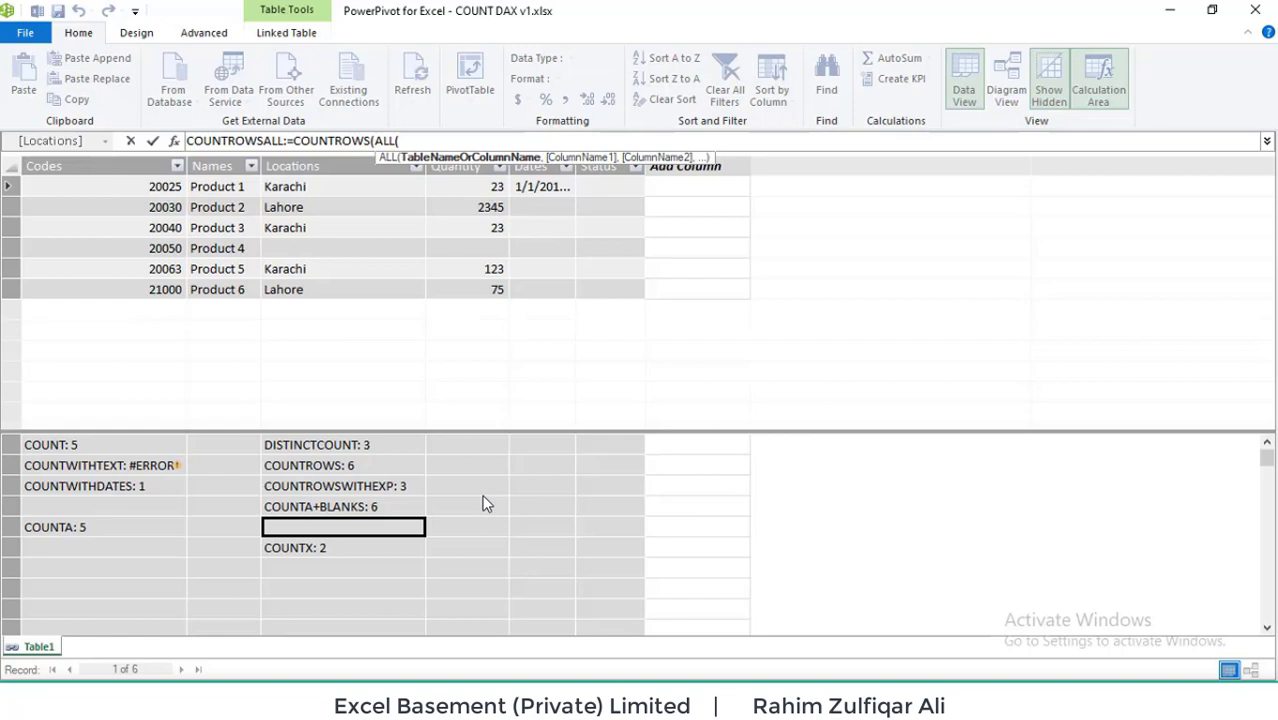
Give the ALL function Table1[Names], close both functions and submit the COUNTROWSALL formula
{"action": "type", "text": "TABLE"}
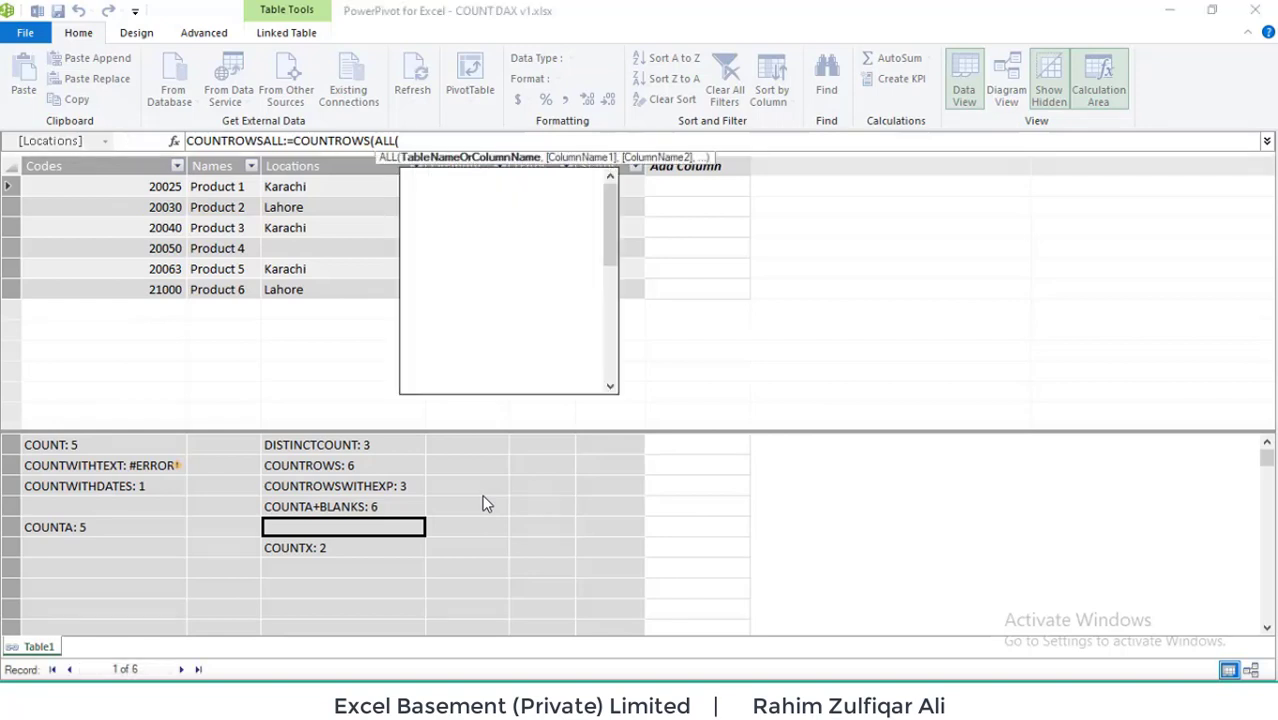
{"action": "key", "text": "Down"}
{"action": "key", "text": "Down"}
{"action": "key", "text": "Down"}
{"action": "key", "text": "Down"}
{"action": "key", "text": "Down"}
{"action": "key", "text": "Down"}
{"action": "key", "text": "Down"}
{"action": "key", "text": "Down"}
{"action": "key", "text": "Down"}
{"action": "key", "text": "Down"}
{"action": "key", "text": "Down"}
{"action": "key", "text": "Down"}
{"action": "key", "text": "Down"}
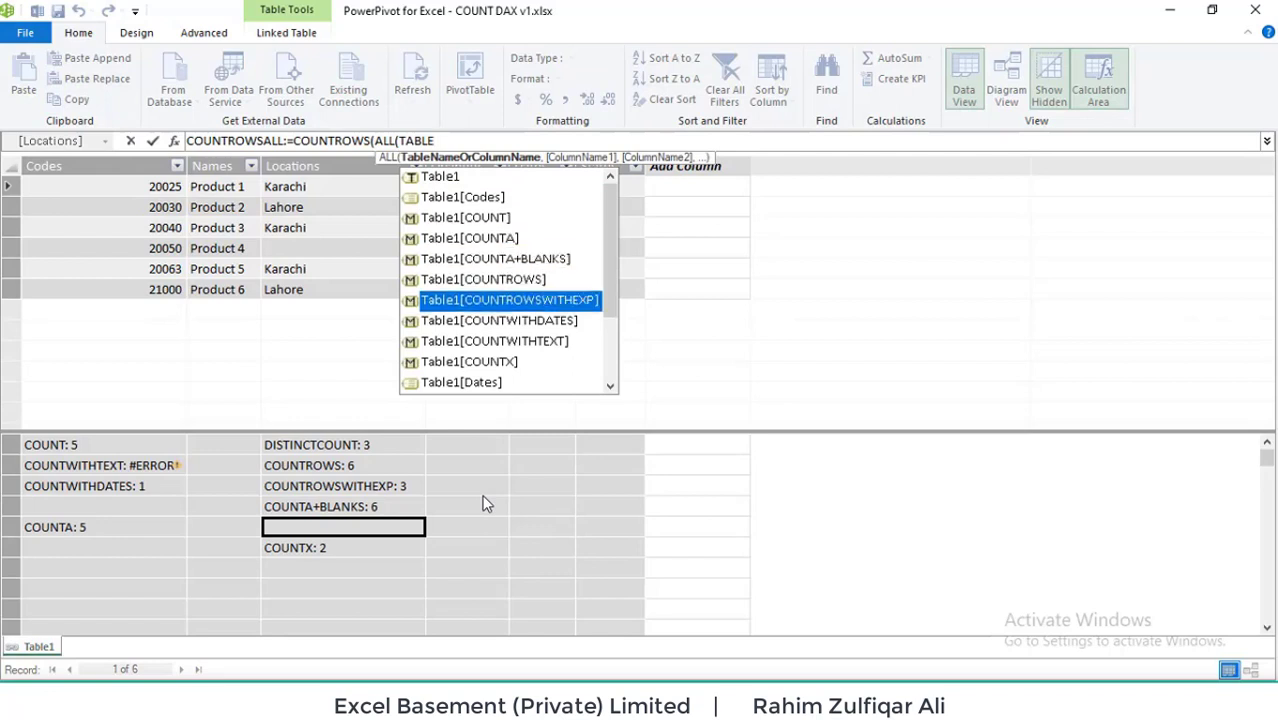
{"action": "key", "text": "Down"}
{"action": "key", "text": "Up"}
{"action": "key", "text": "Up"}
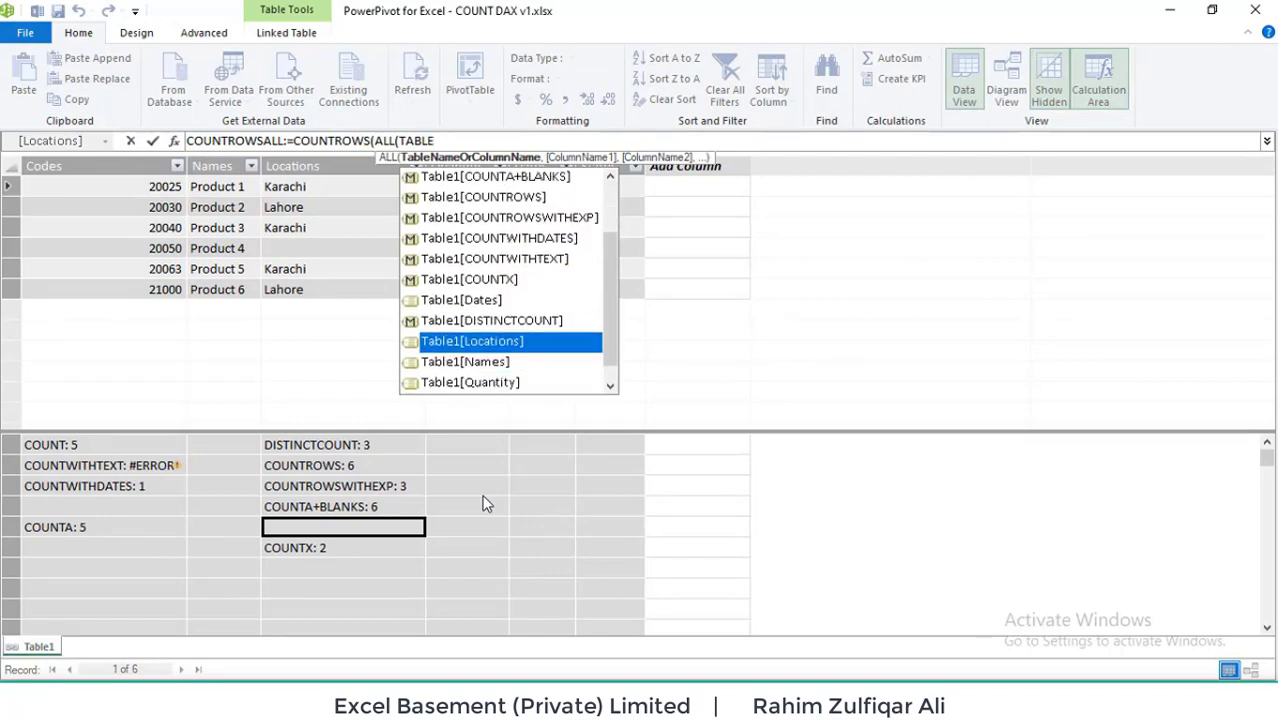
{"action": "key", "text": "Down"}
{"action": "key", "text": "Down"}
{"action": "key", "text": "Down"}
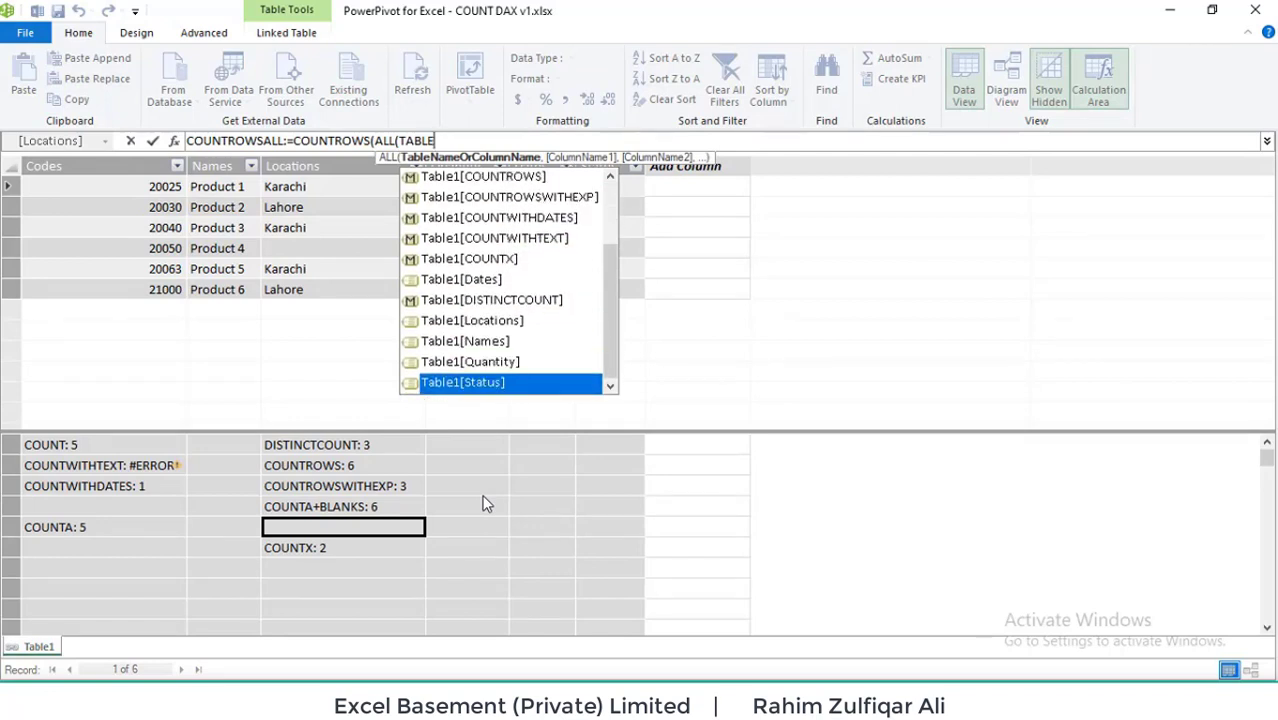
{"action": "key", "text": "Escape"}
{"action": "type", "text": "Table1[Names]"}
{"action": "type", "text": "))"}
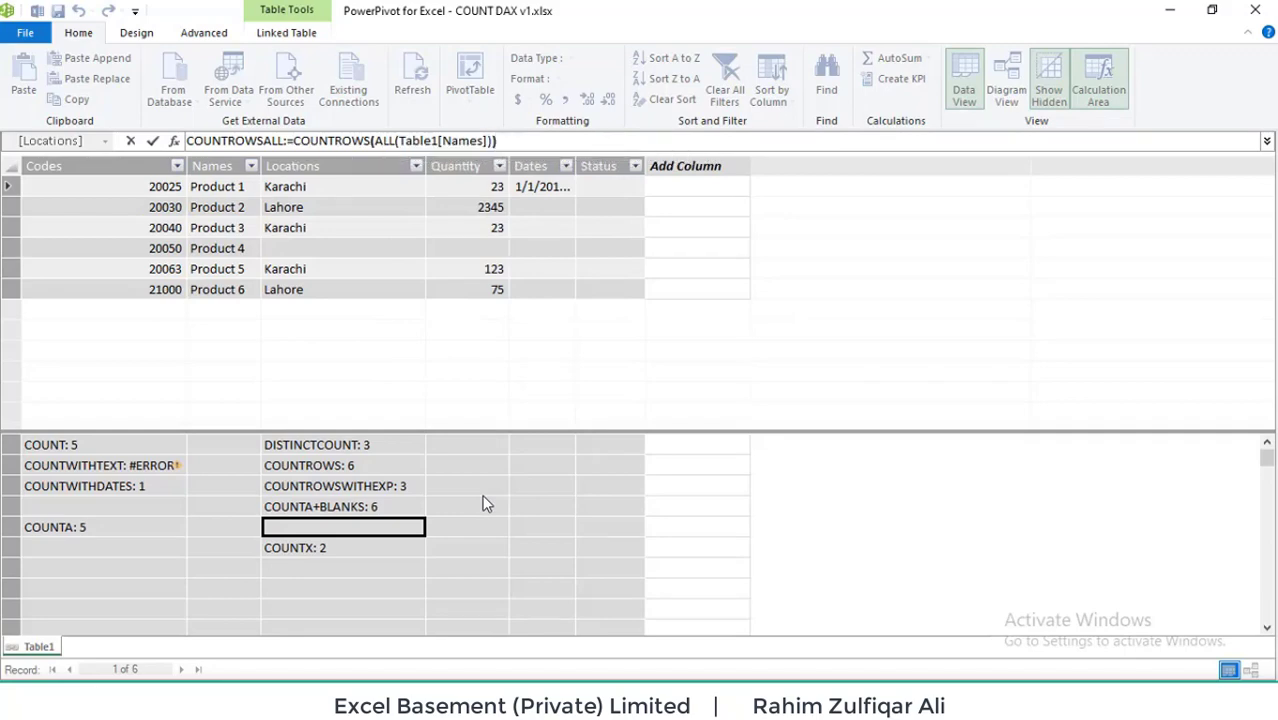
{"action": "key", "text": "Return"}
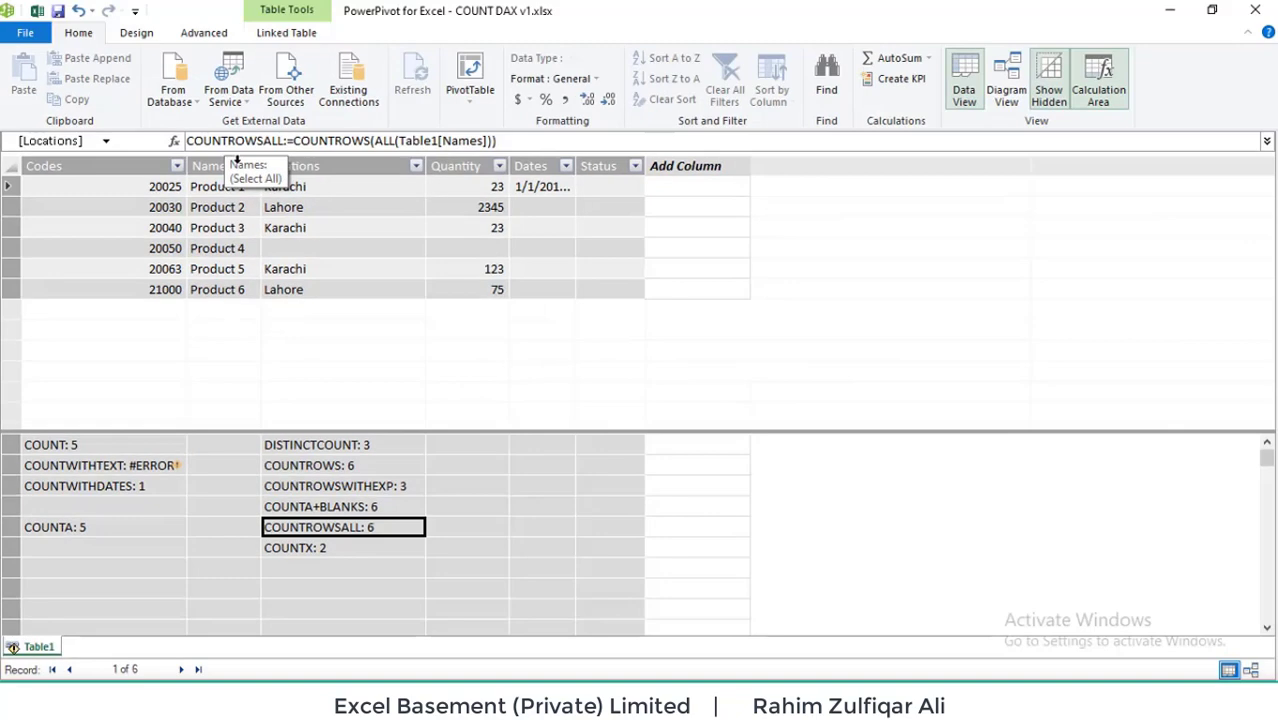
Filter the Names column to exclude Product 2, Product 3 and Product 4
{"action": "left_click", "coordinate": [250, 166]}
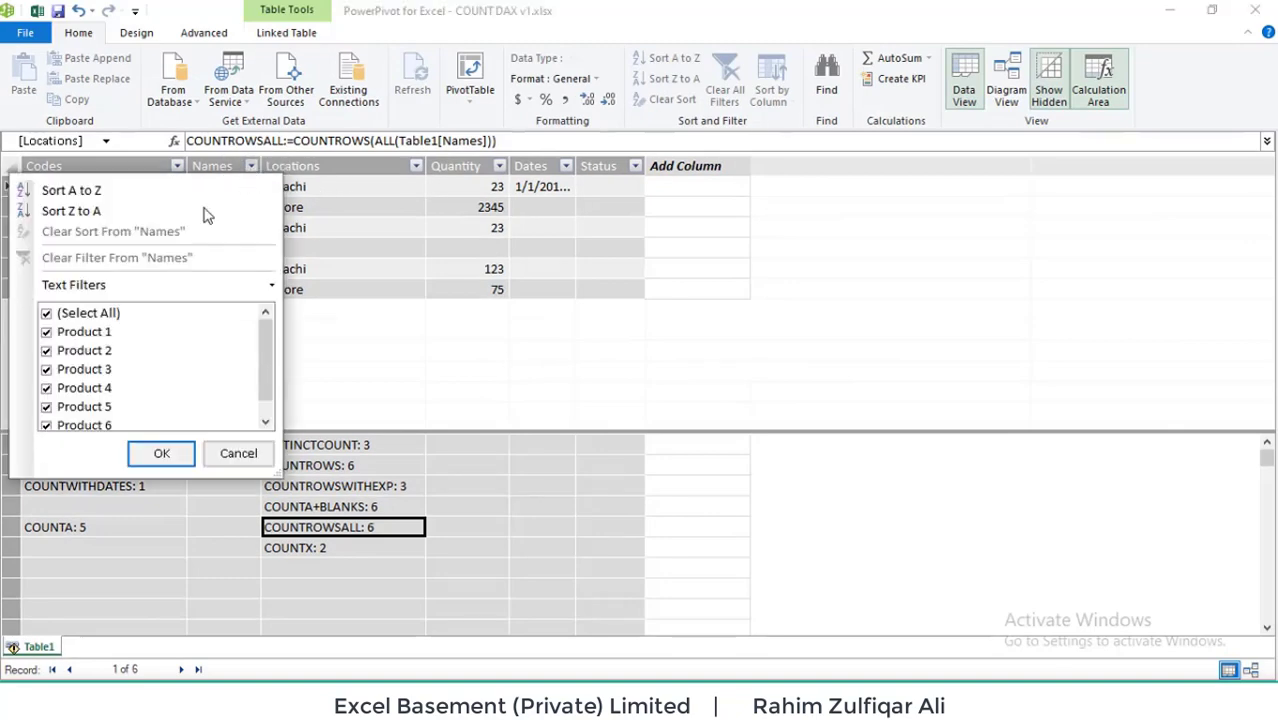
{"action": "left_click", "coordinate": [46, 370]}
{"action": "left_click", "coordinate": [46, 351]}
{"action": "left_click", "coordinate": [46, 388]}
{"action": "left_click", "coordinate": [137, 455]}
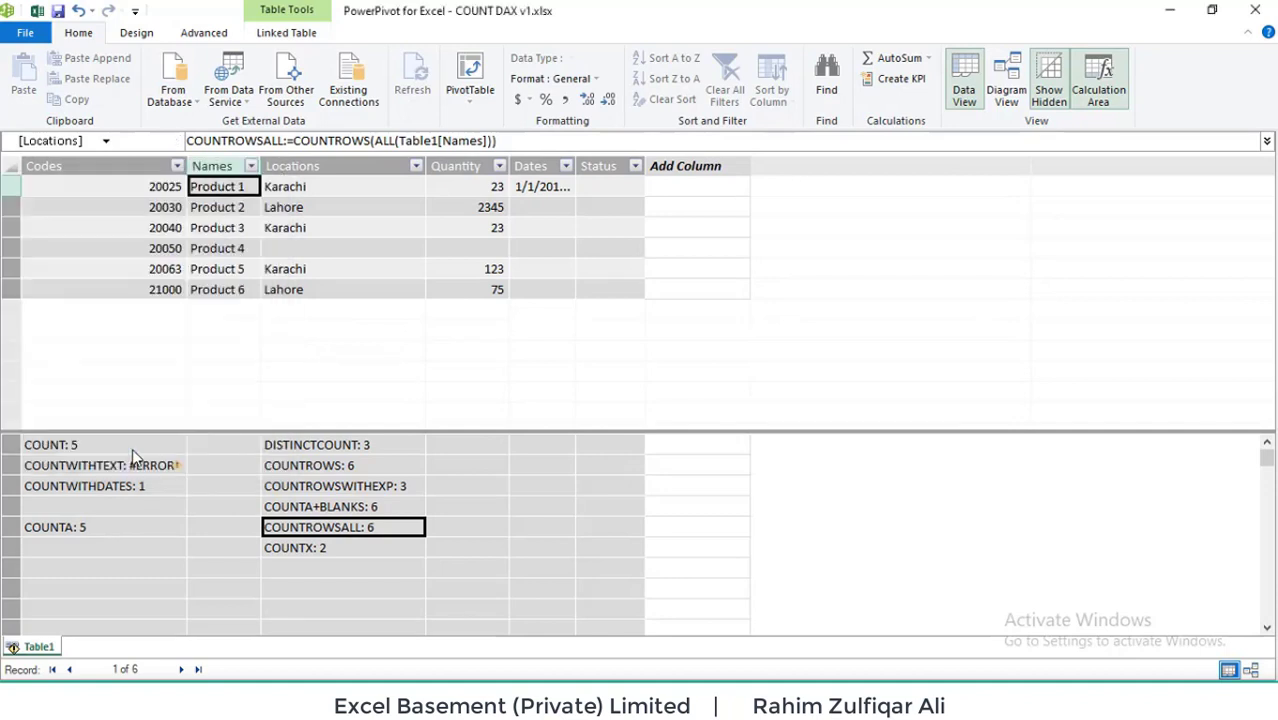
Compare the COUNTROWS and COUNTROWSALL measures under the active Names filter
{"action": "left_click", "coordinate": [330, 530]}
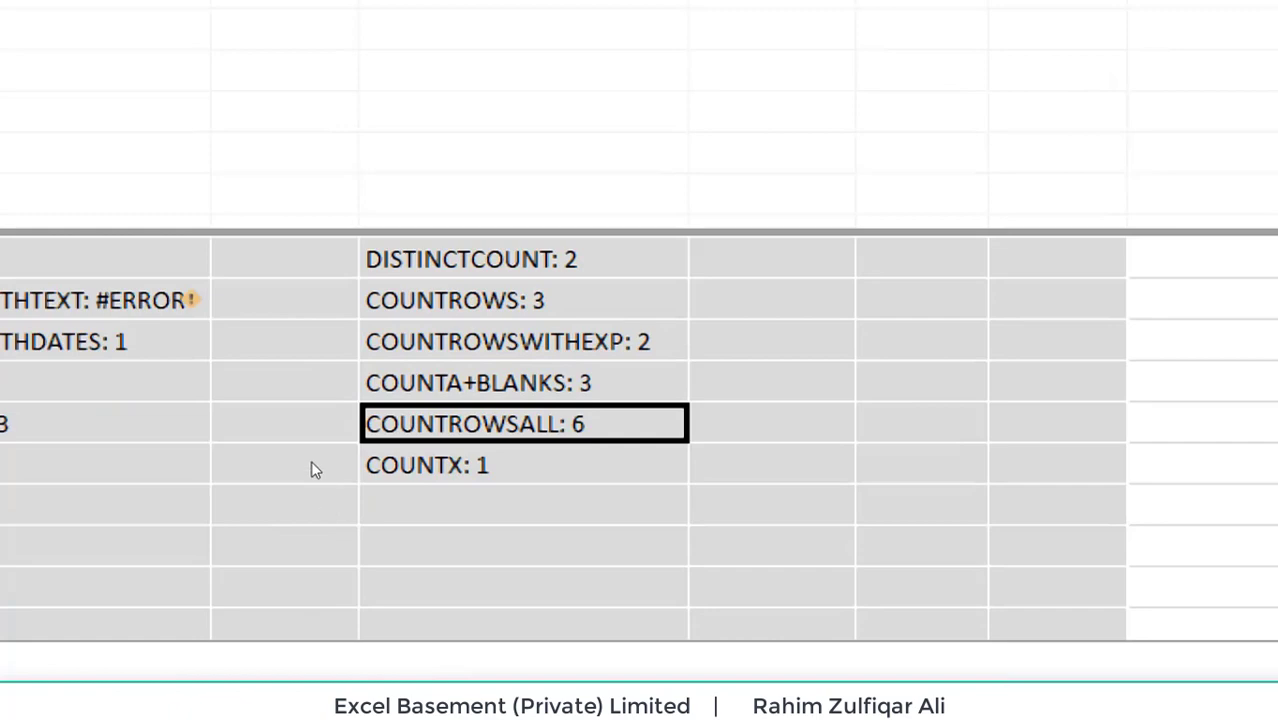
{"action": "key", "text": "Up"}
{"action": "key", "text": "Up"}
{"action": "key", "text": "Up"}
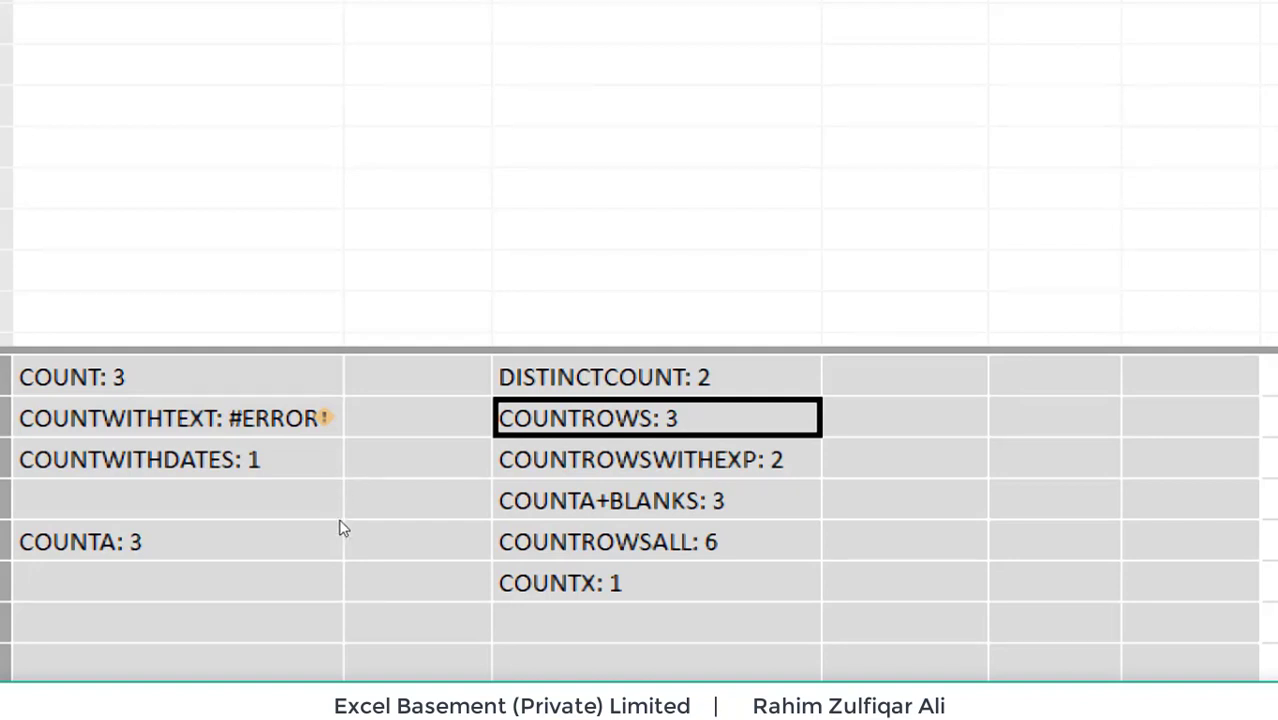
{"action": "key", "text": "Down"}
{"action": "key", "text": "Down"}
{"action": "key", "text": "Down"}
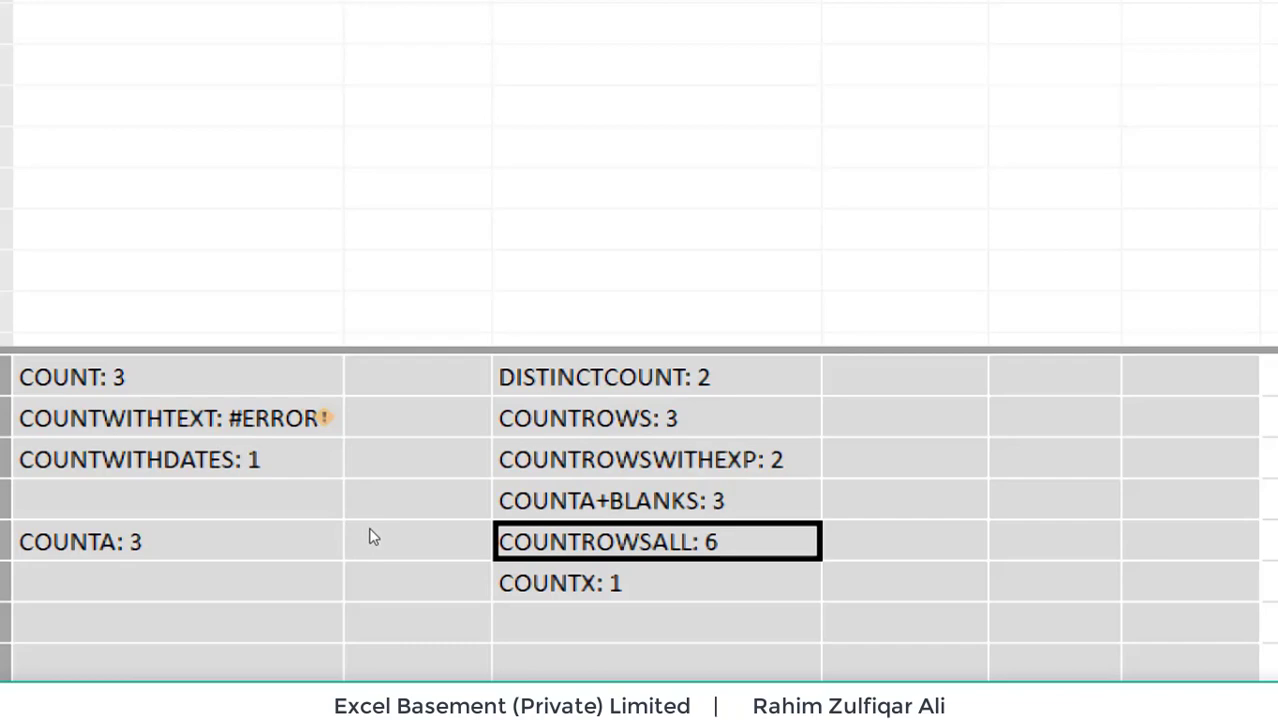